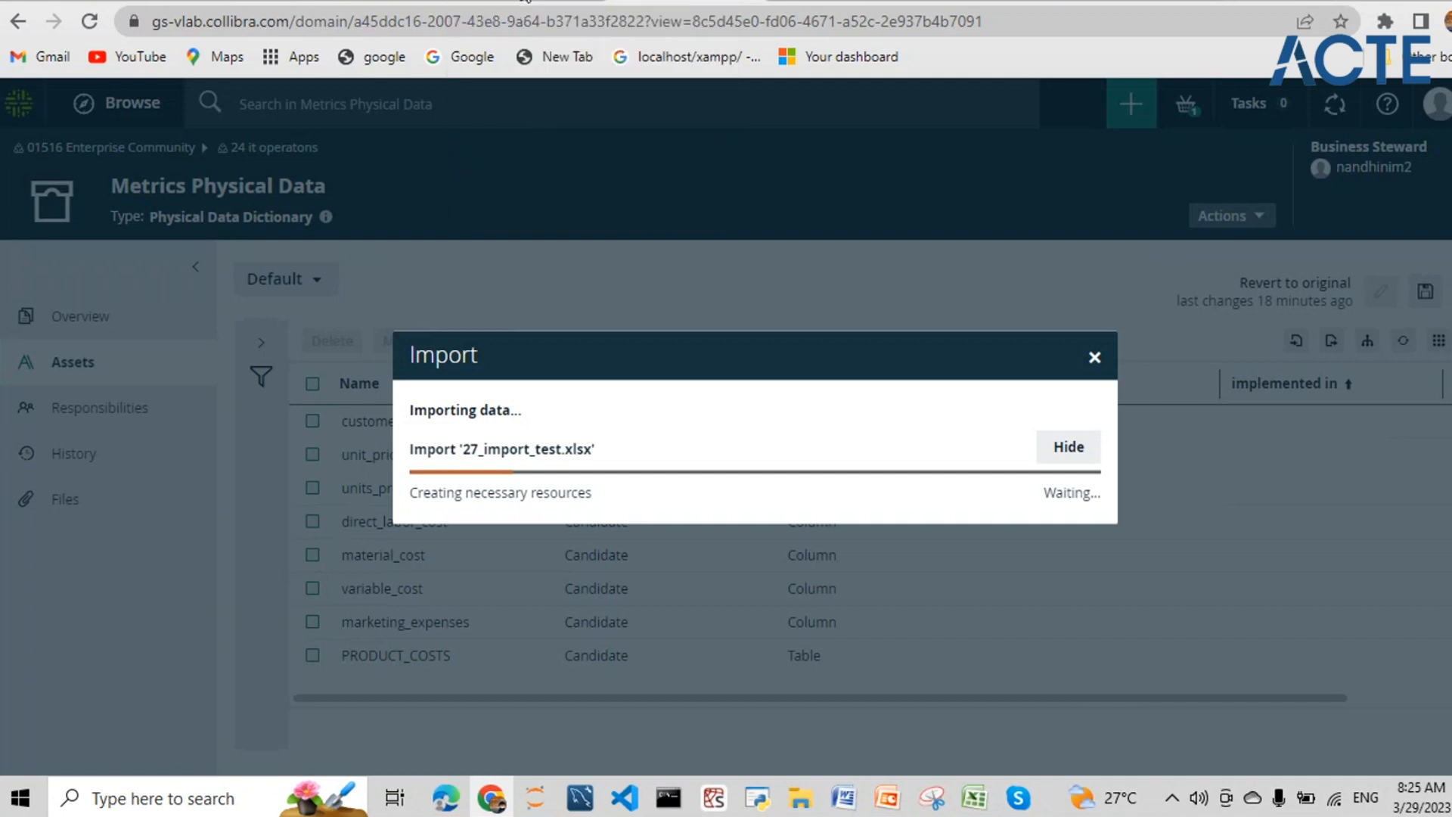
# - Go via the Collibra University tab to the cat-vlab dashboard listing communities like Data Governance Council
pyautogui.click(527, 1)
pyautogui.click(815, 2)
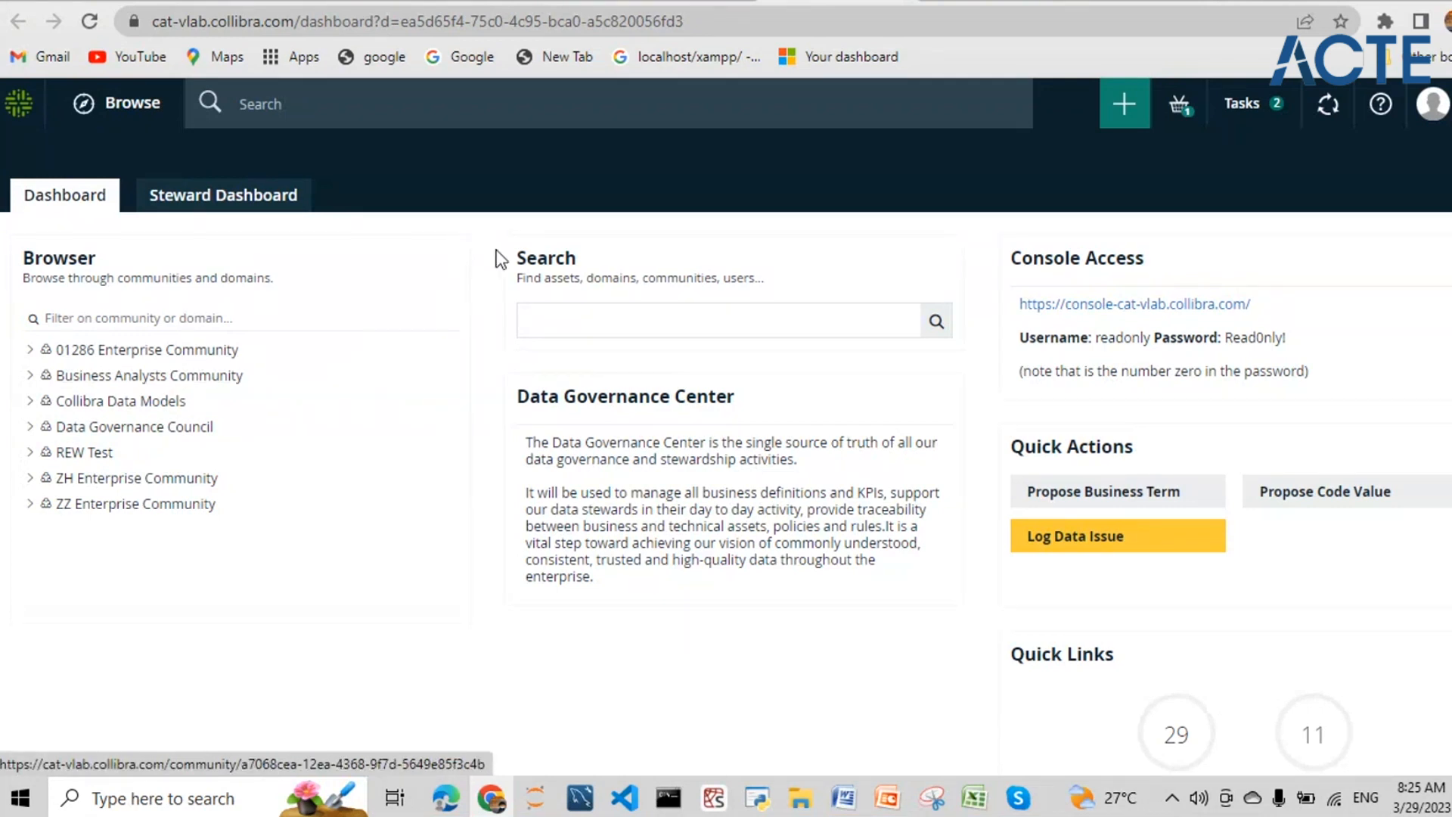
# - Search the catalog for 'customer product sales' and open the Customer Product Sales Data result
pyautogui.click(583, 110)
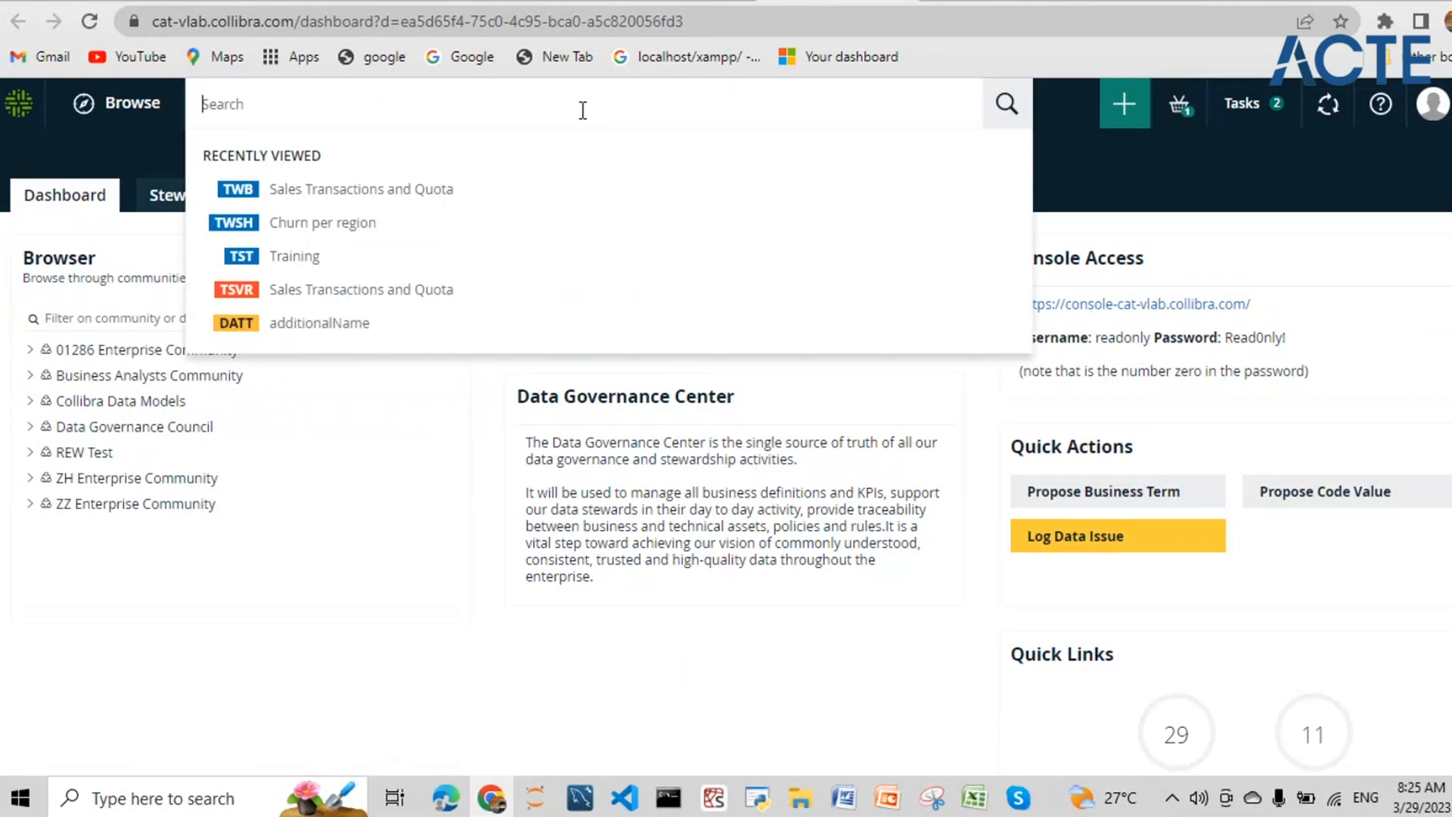
pyautogui.write('customer prod')
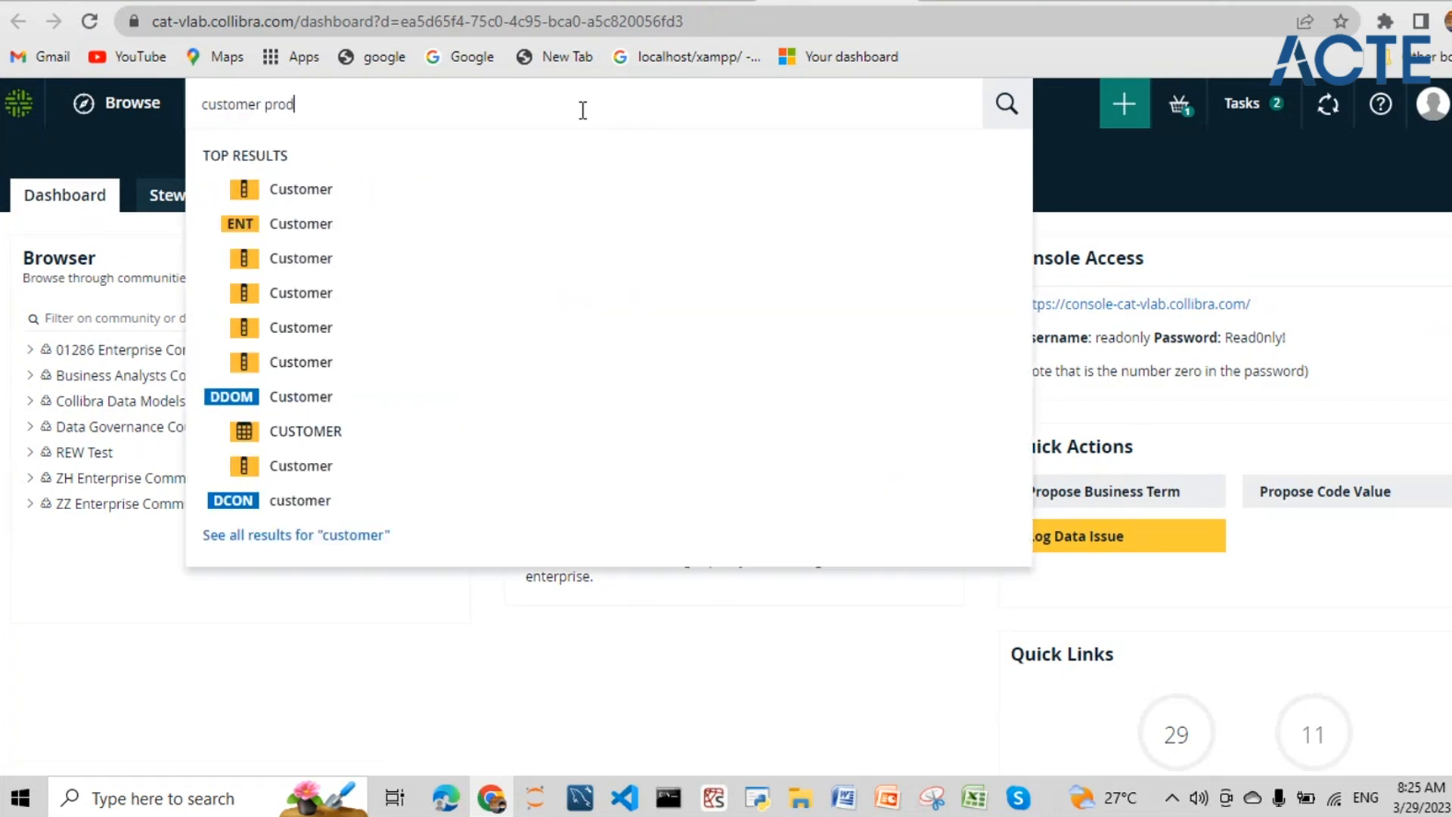
pyautogui.write('uct sales')
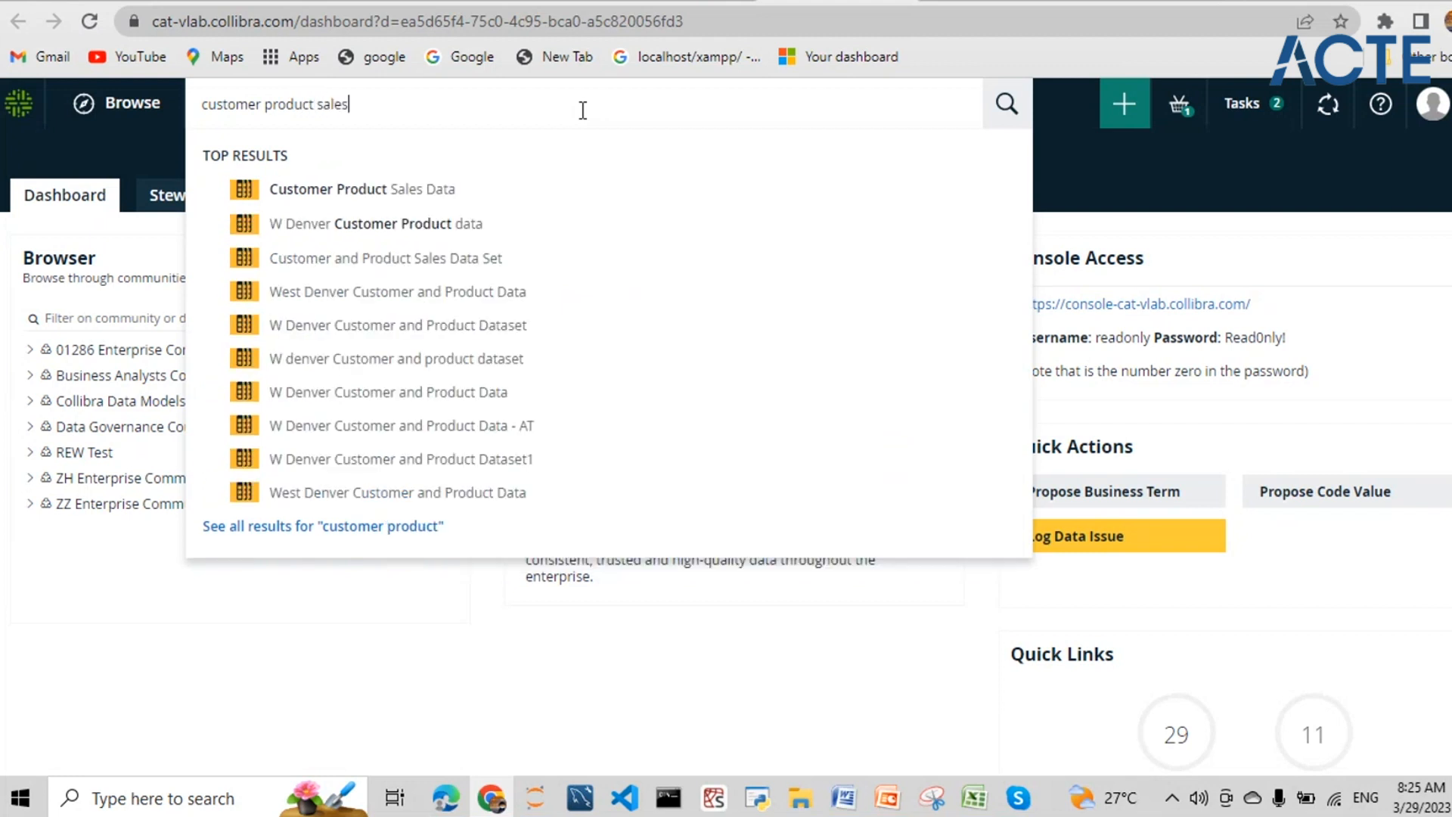
pyautogui.click(421, 190)
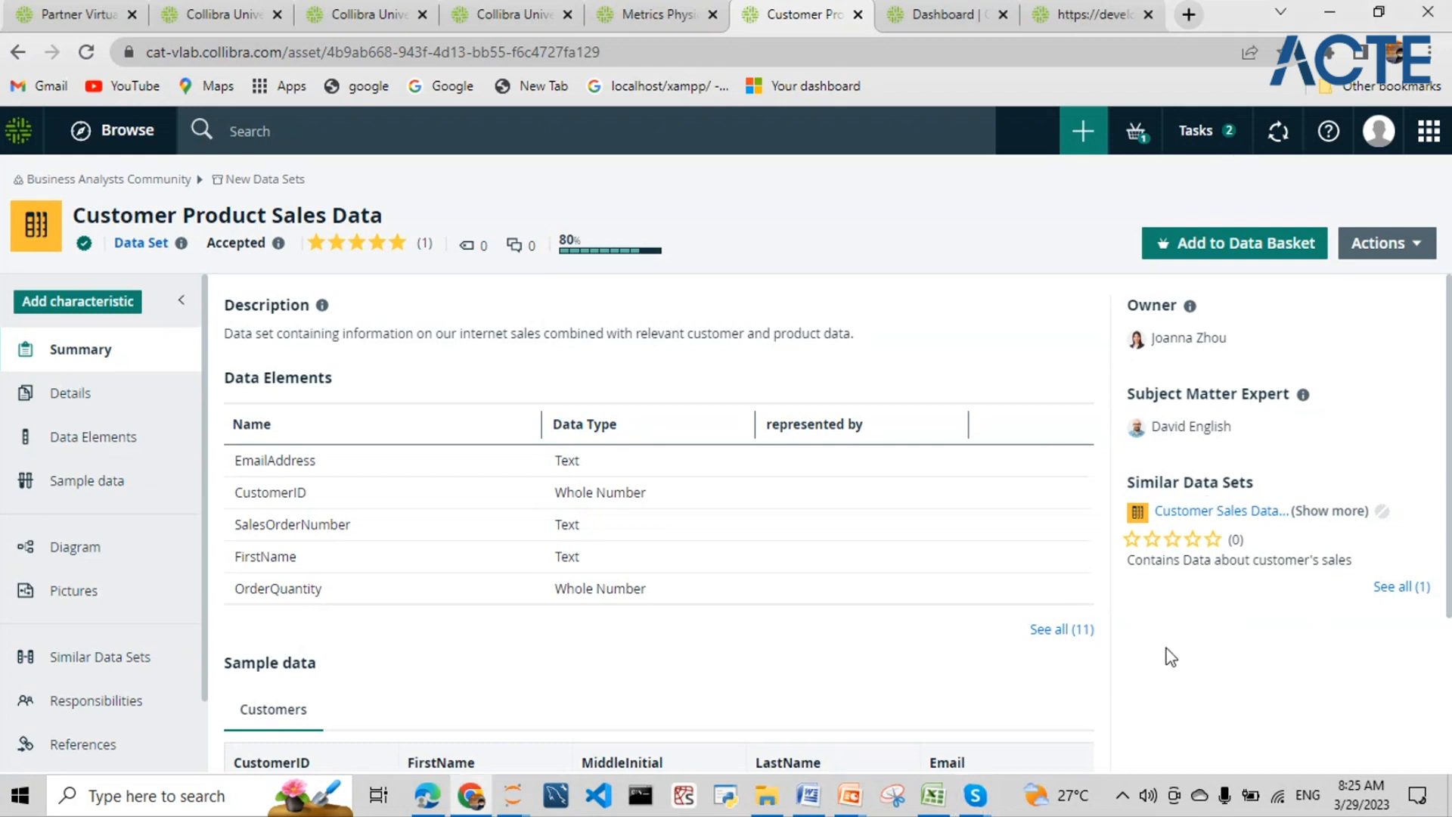
# - Review the summary and sample data, then show Details: Certified, no tags, 5-star rating
pyautogui.moveTo(1166, 656); pyautogui.dragTo(1070, 632)
pyautogui.click(1337, 665)
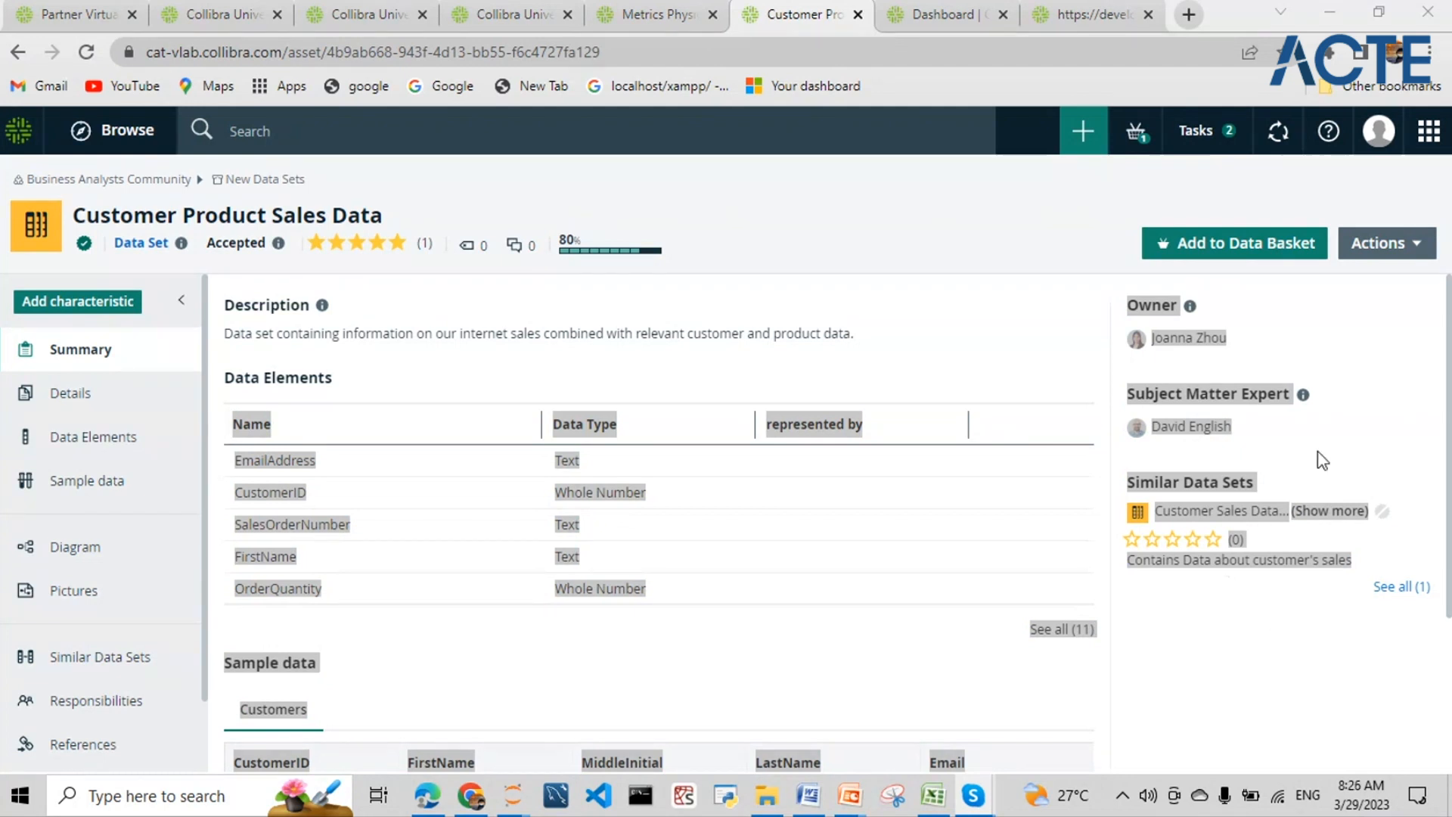
pyautogui.click(1387, 364)
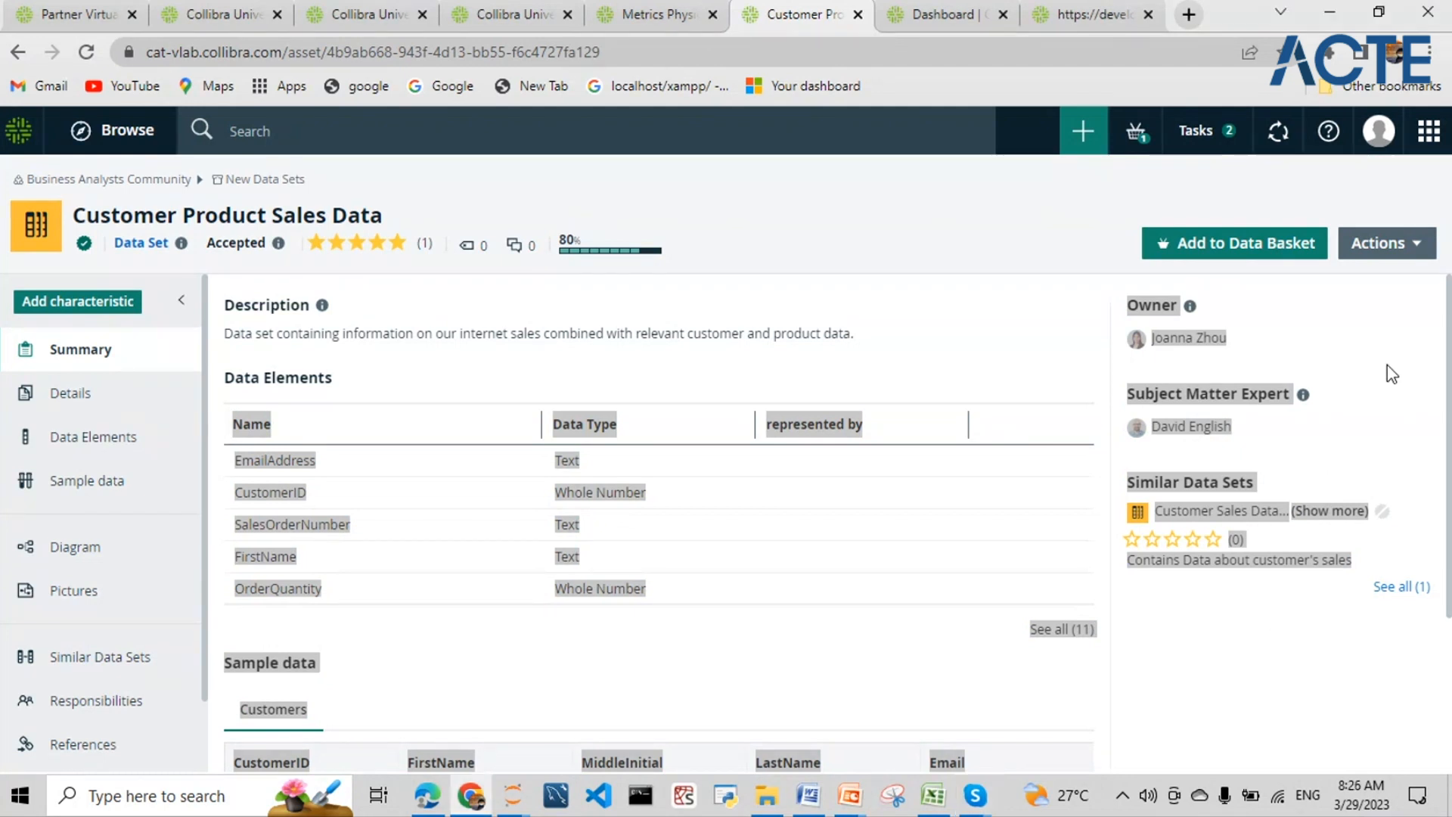
pyautogui.click(1262, 602)
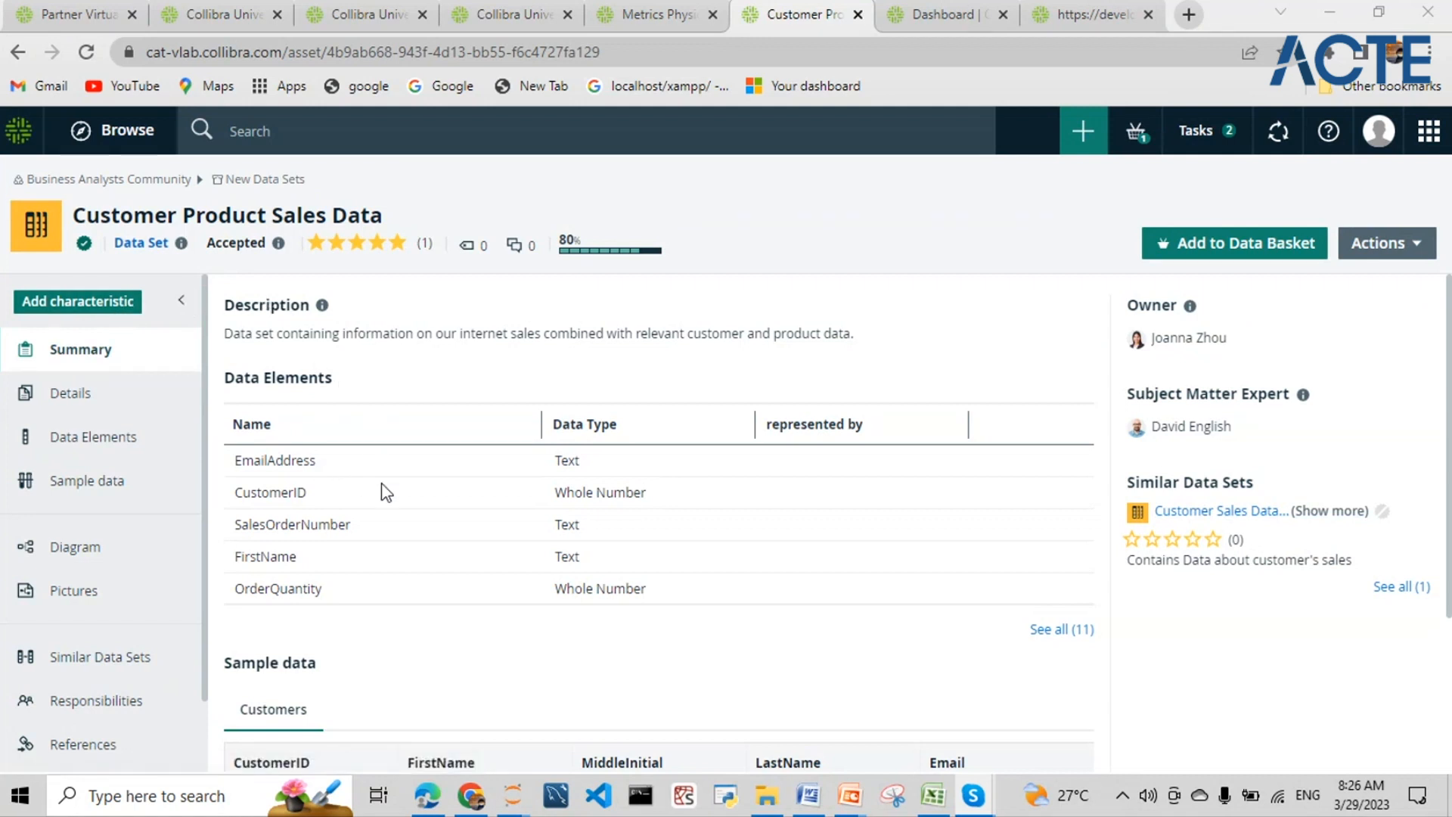
pyautogui.scroll(-3, 350, 506)
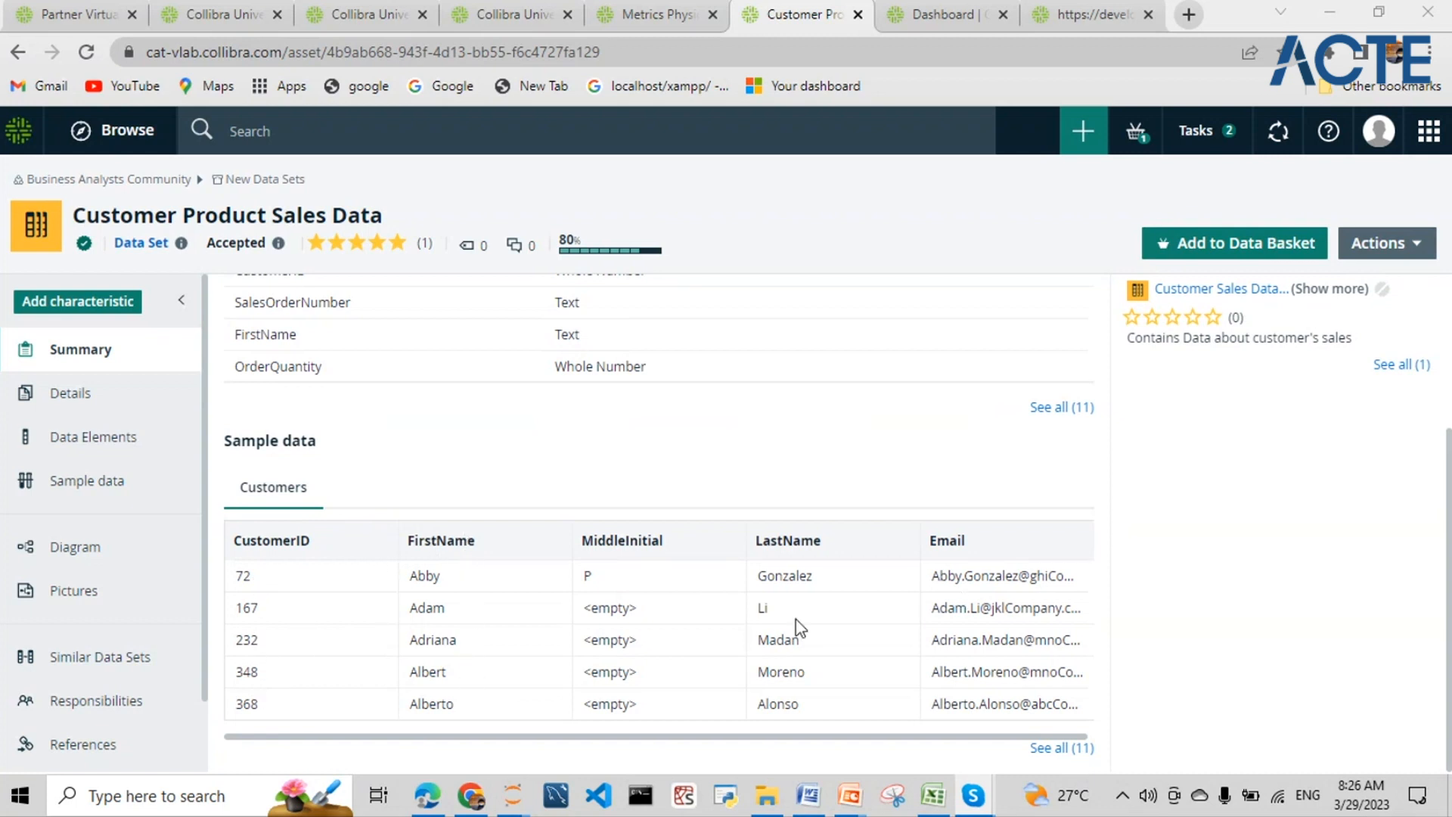
pyautogui.scroll(3, 367, 533)
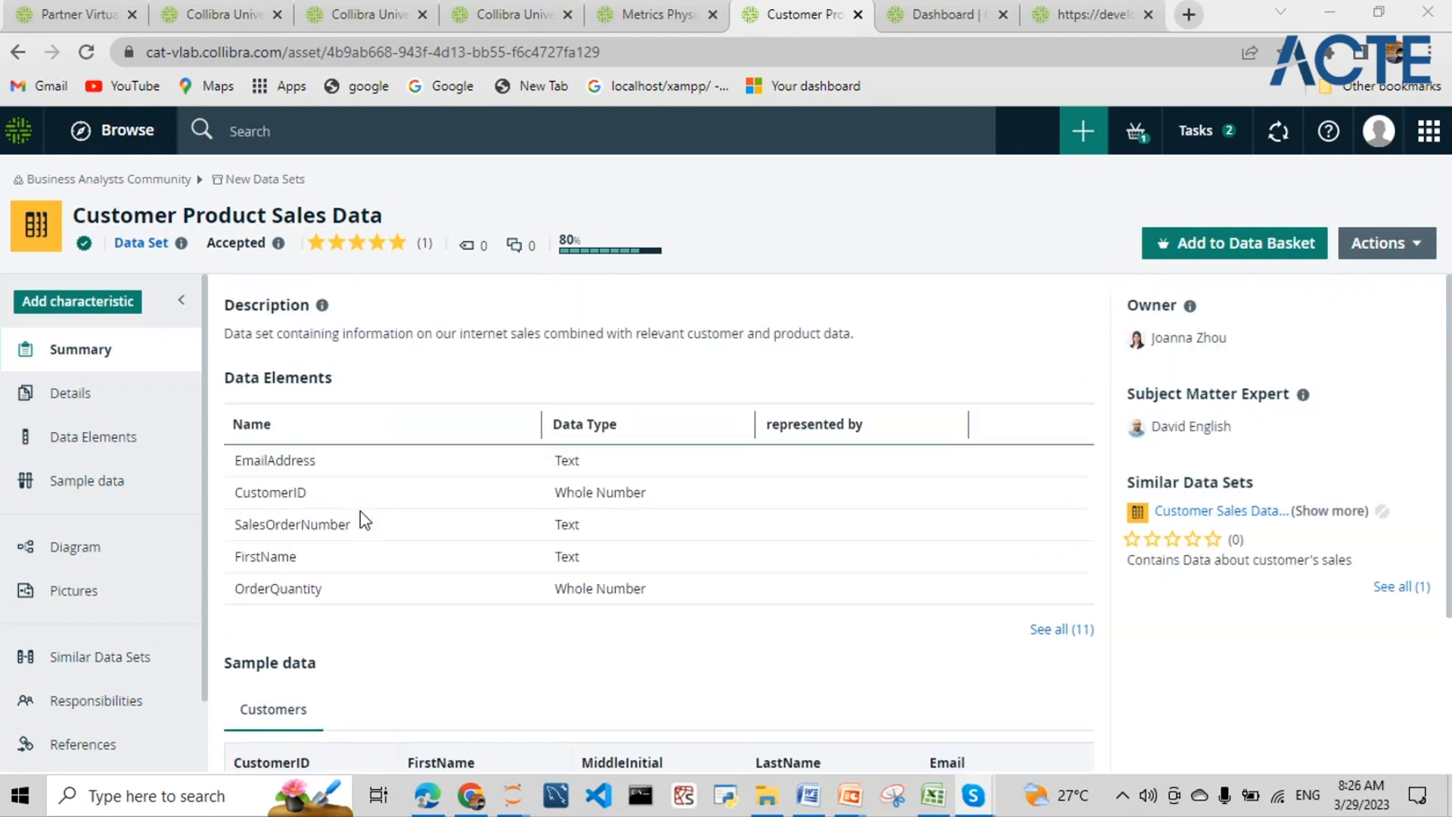
pyautogui.click(70, 394)
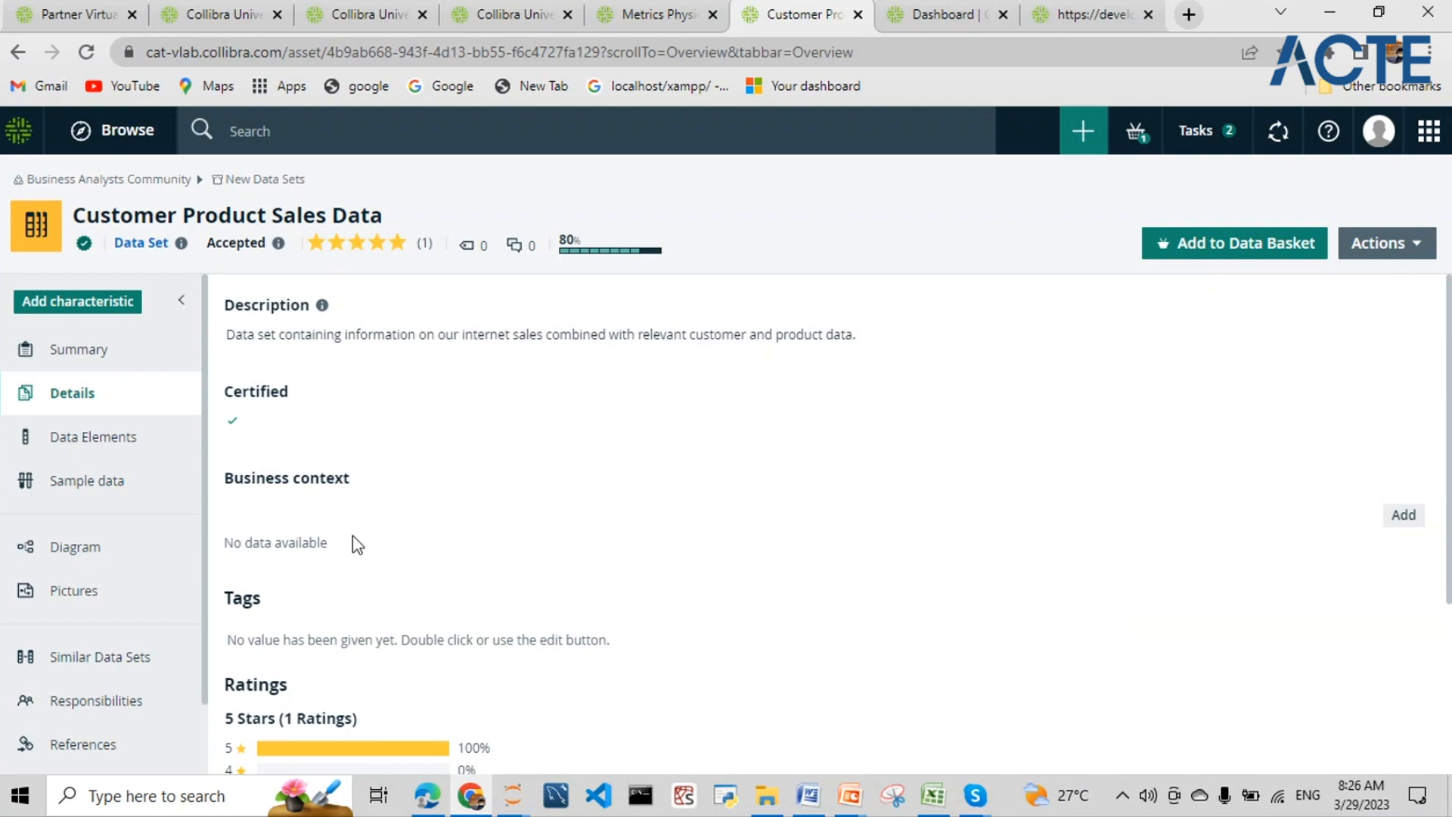
pyautogui.scroll(-3, 357, 541)
pyautogui.scroll(1, 371, 454)
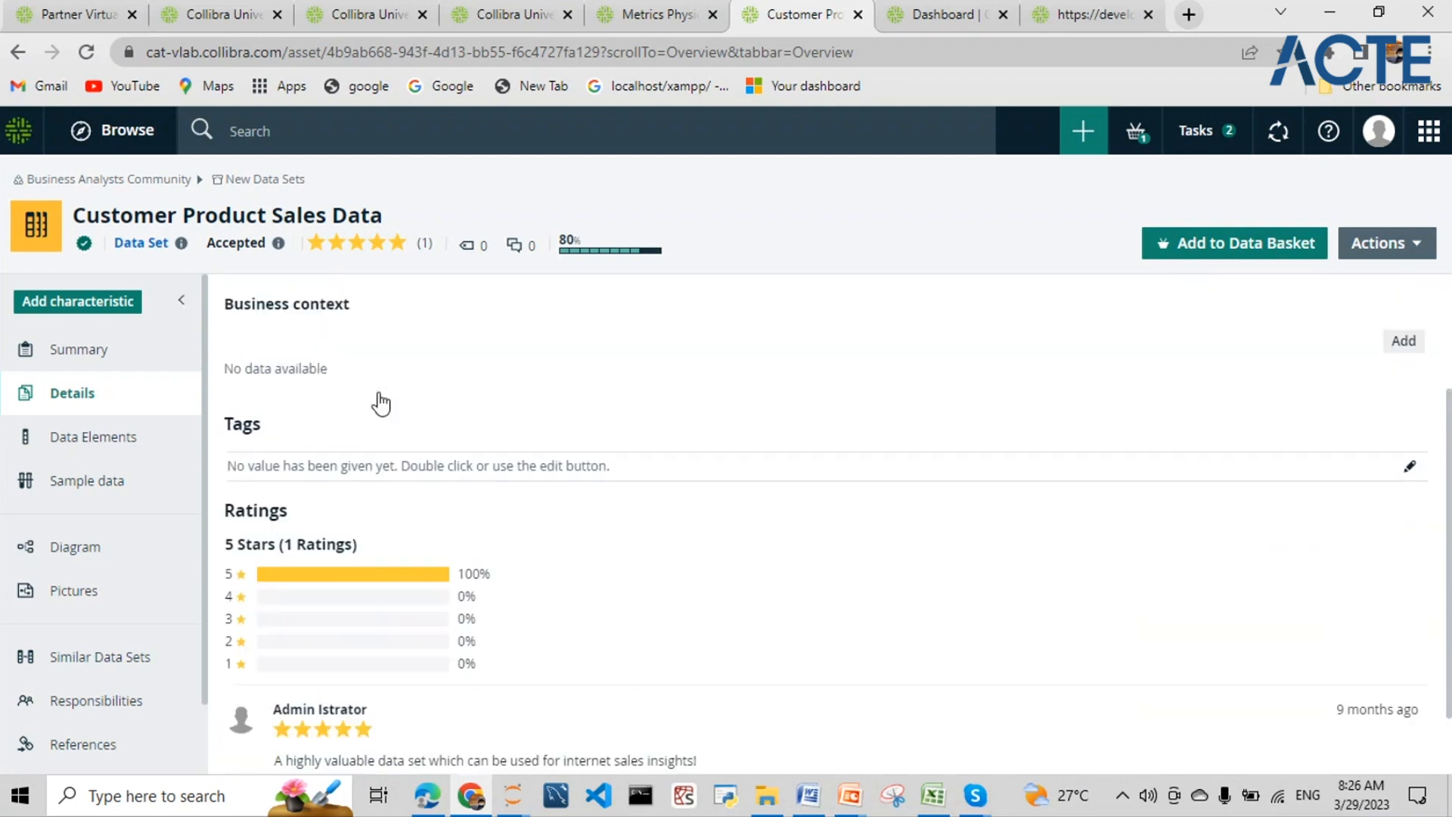
pyautogui.scroll(-1, 381, 403)
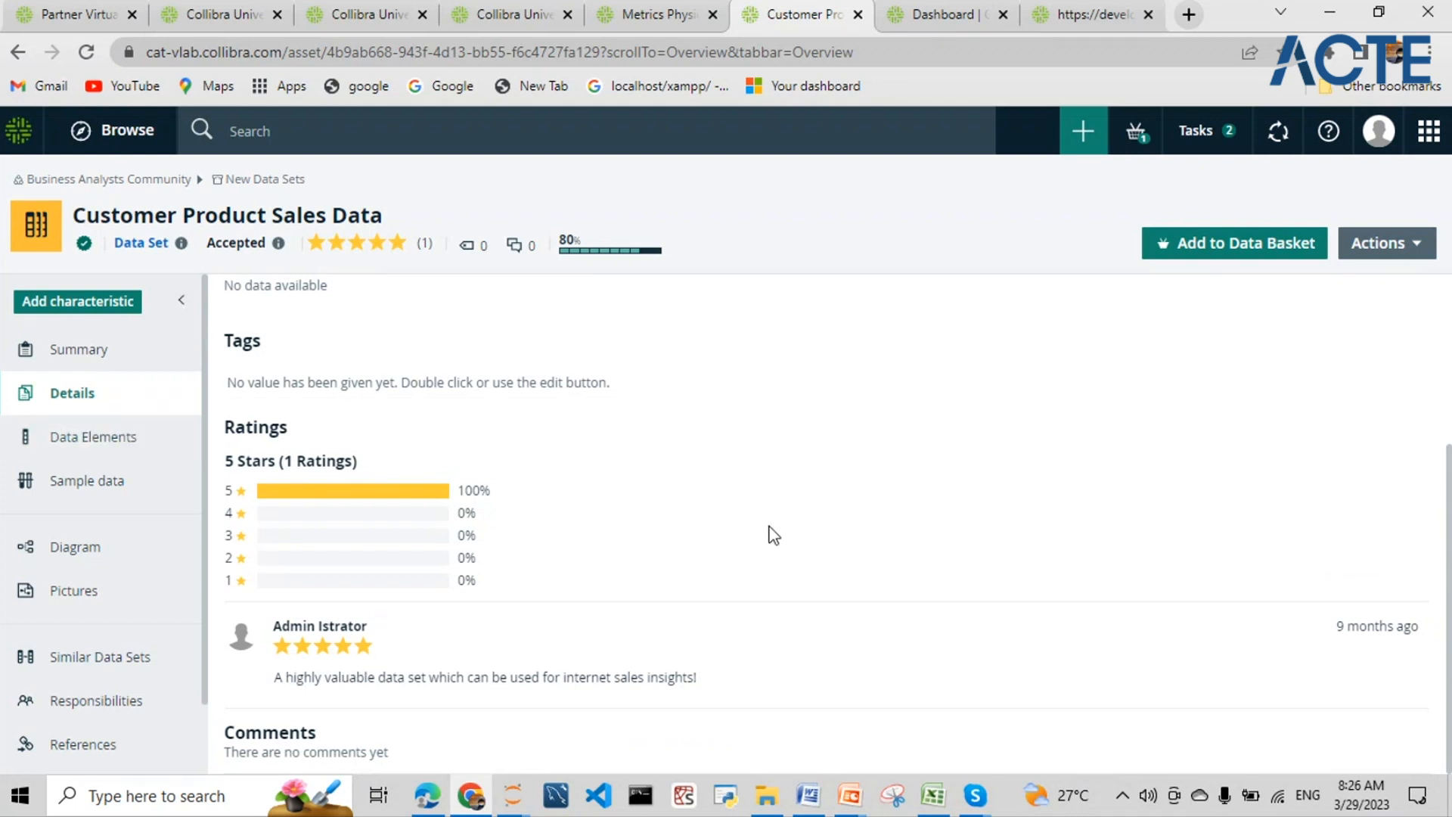
pyautogui.scroll(3, 772, 529)
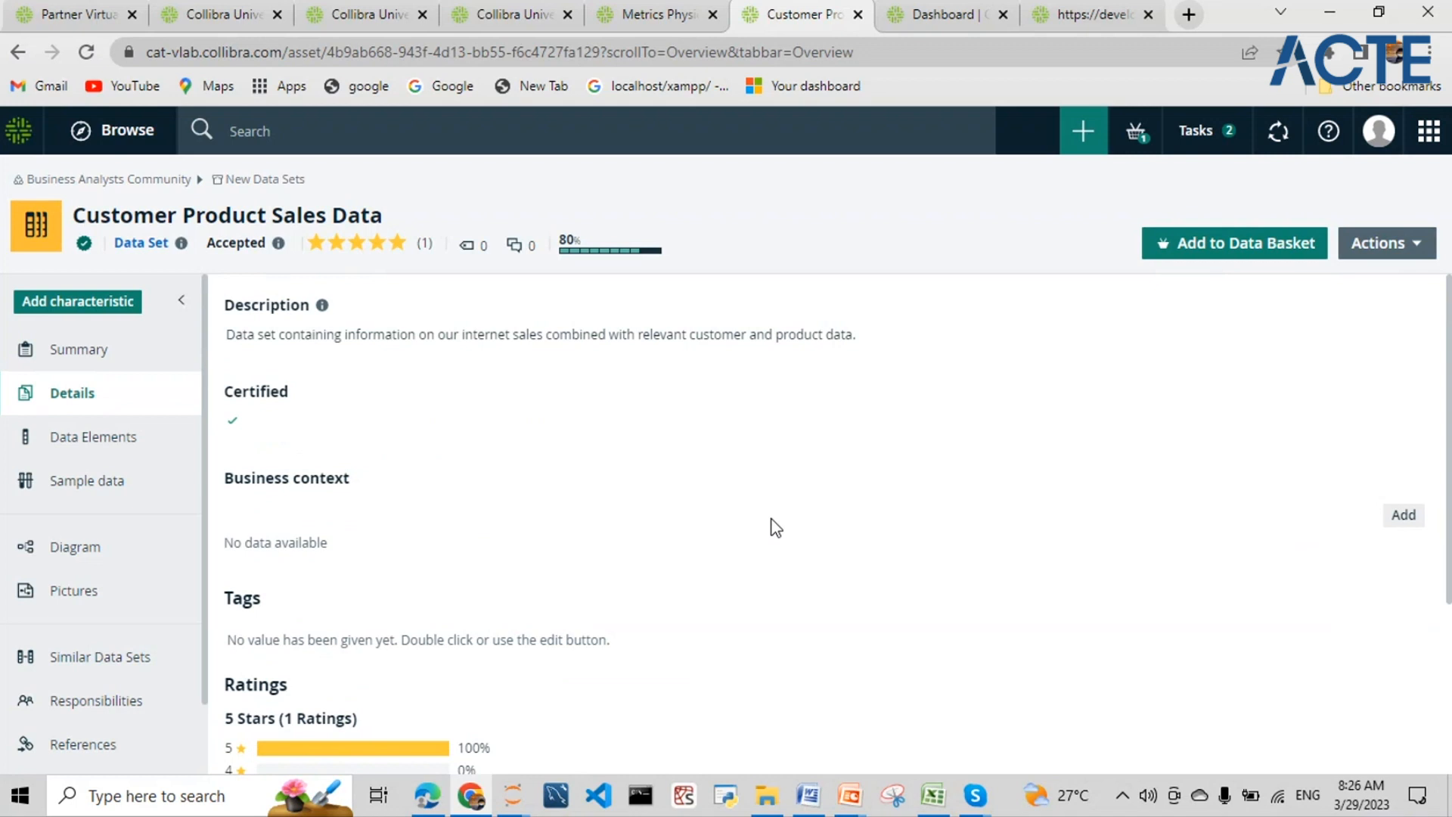
# - Scroll the Data Elements table to the 60,398 row count and 8,333 empty values count
pyautogui.click(92, 449)
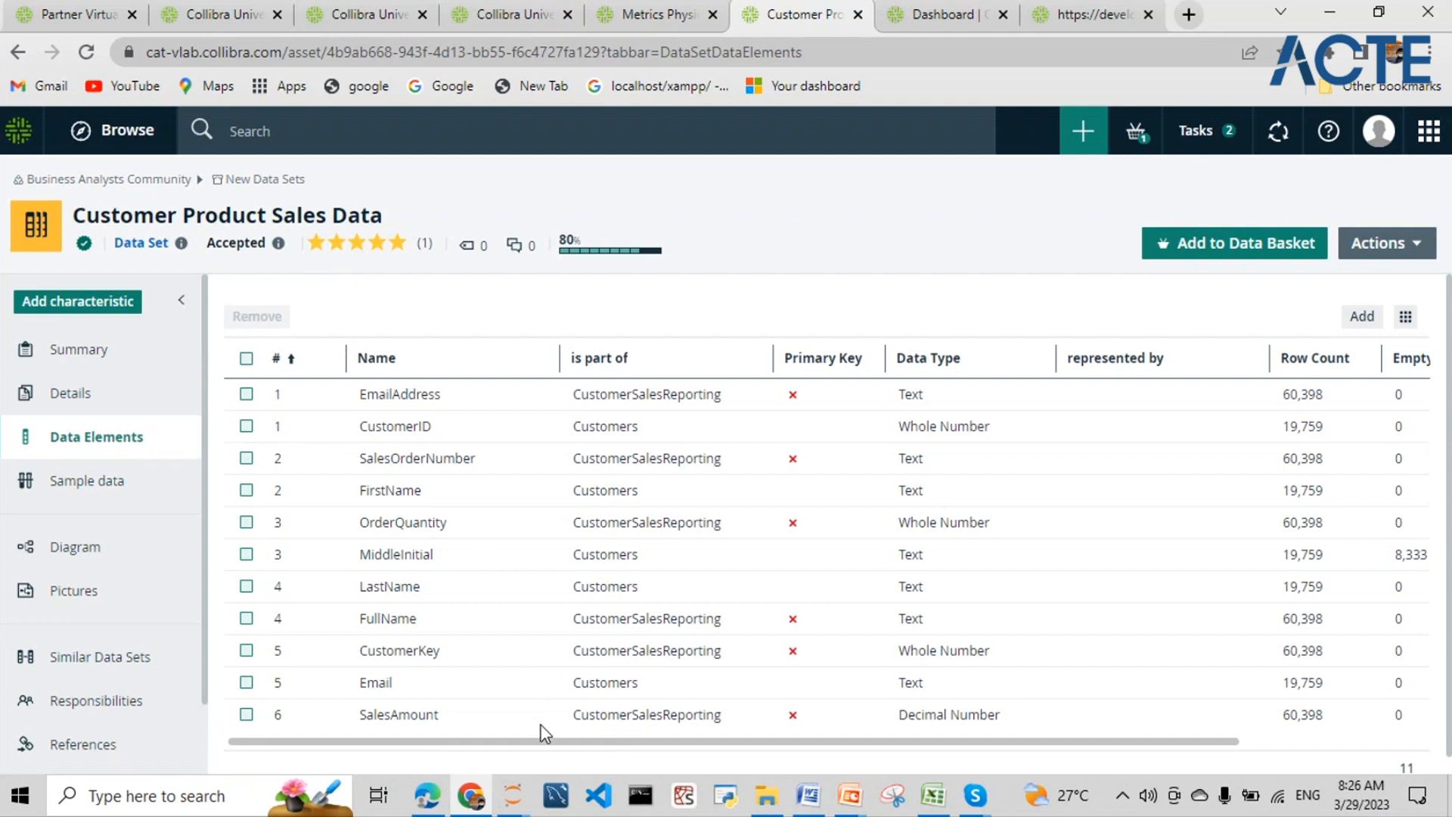
pyautogui.moveTo(542, 739); pyautogui.dragTo(739, 755)
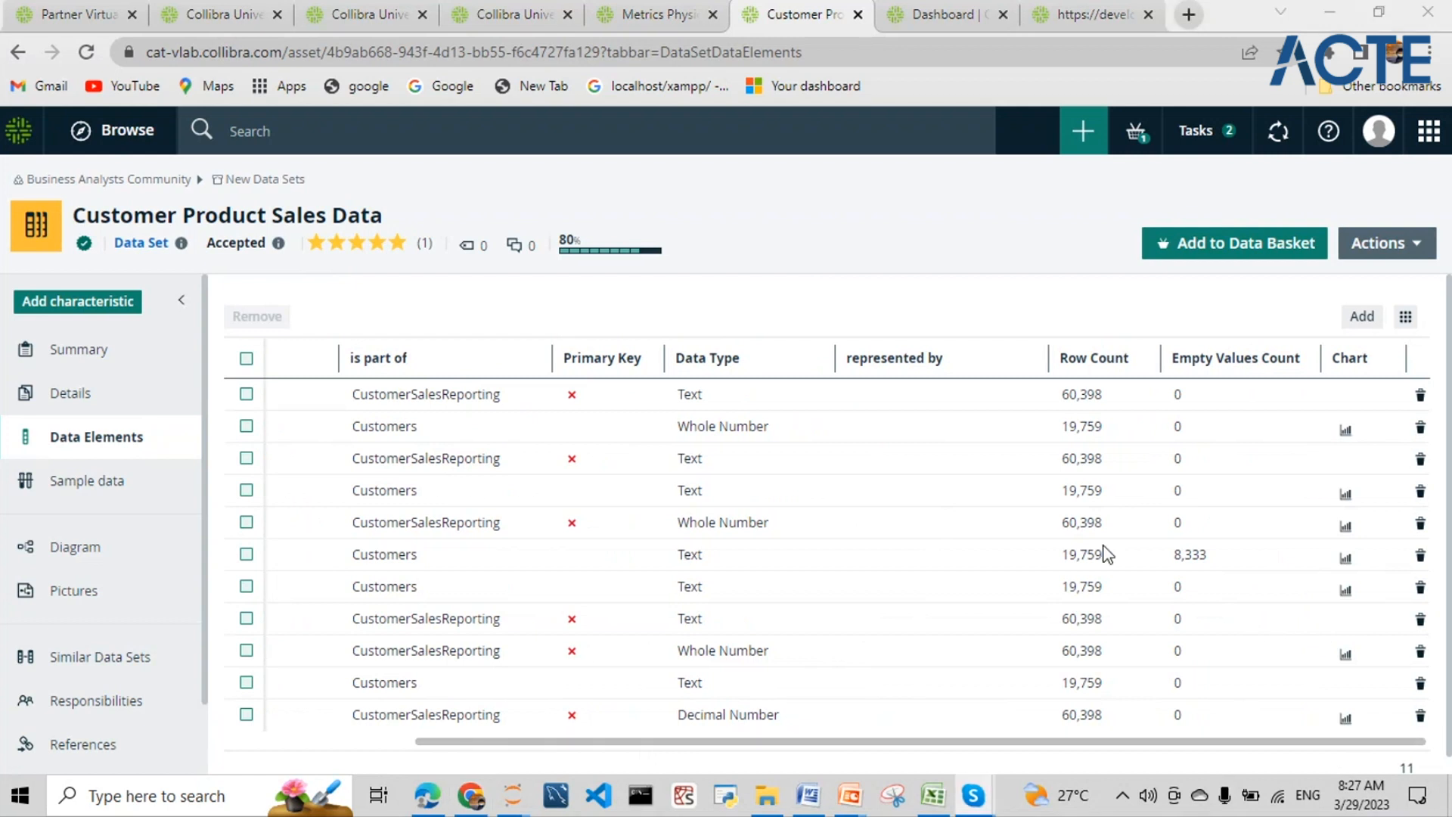
pyautogui.doubleClick(1089, 394)
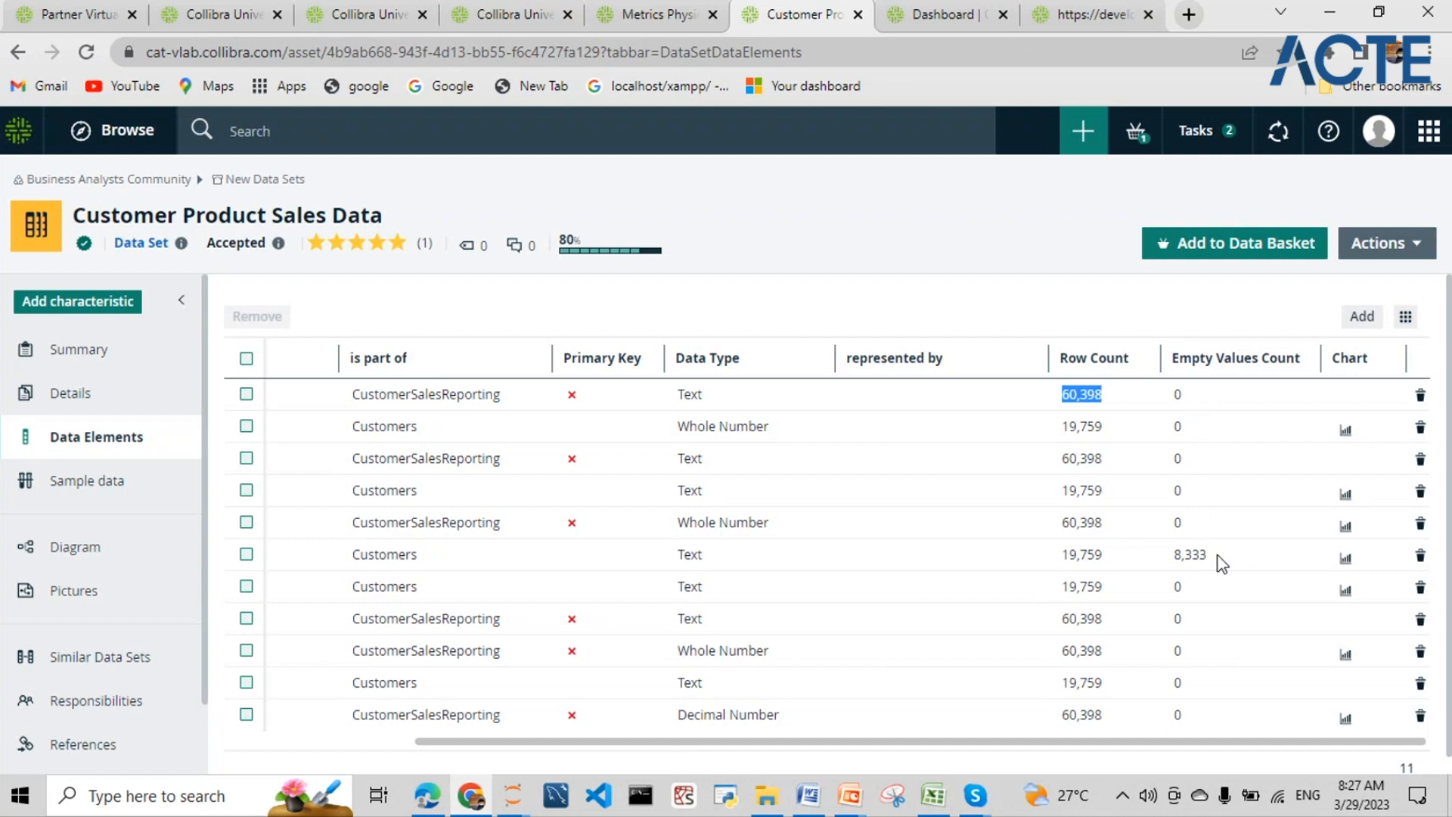
pyautogui.doubleClick(1187, 556)
pyautogui.moveTo(502, 742)
pyautogui.mouseDown()
pyautogui.moveTo(314, 742)
pyautogui.moveTo(525, 748)
pyautogui.mouseUp()
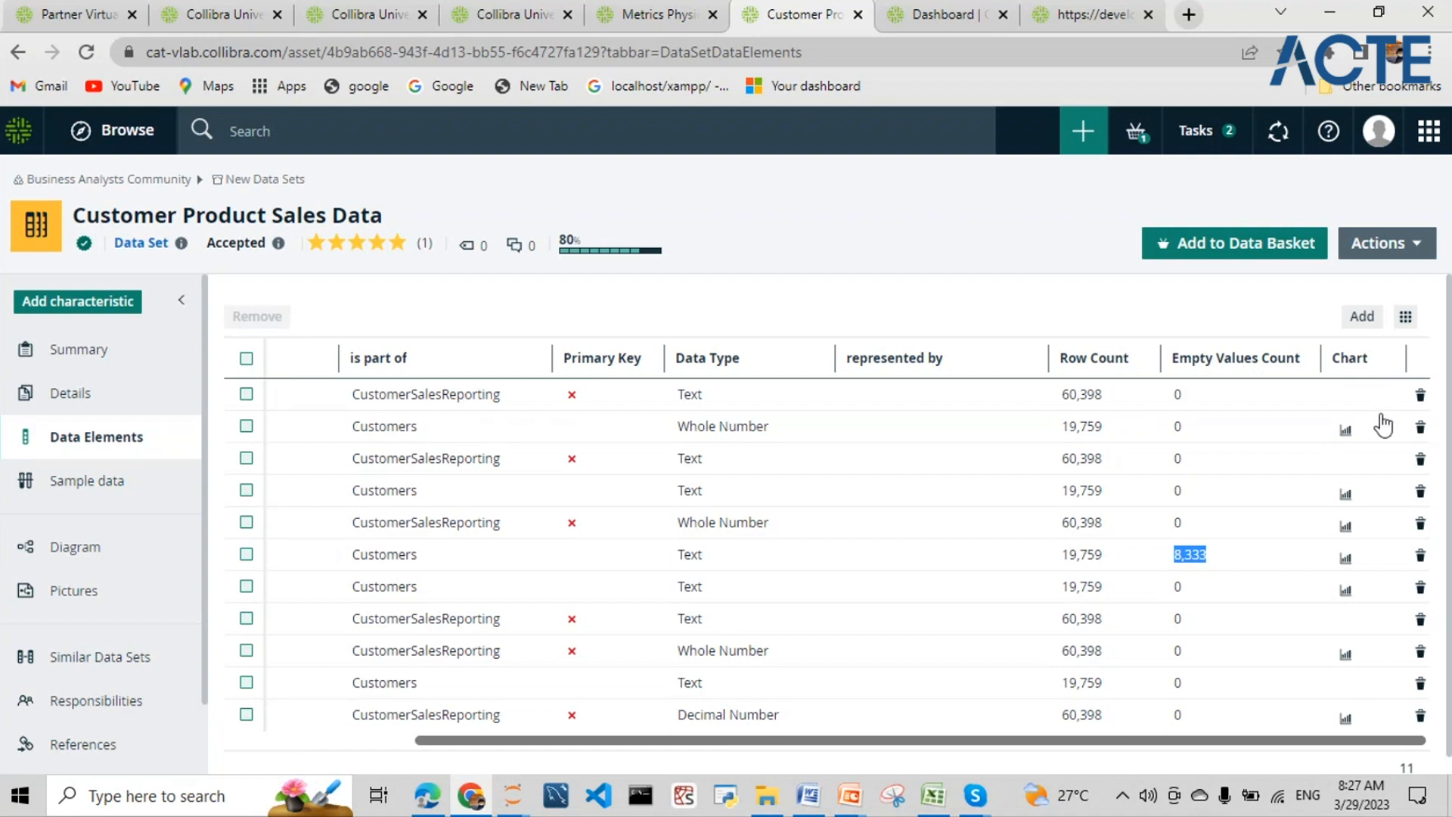
pyautogui.moveTo(986, 739); pyautogui.dragTo(726, 745)
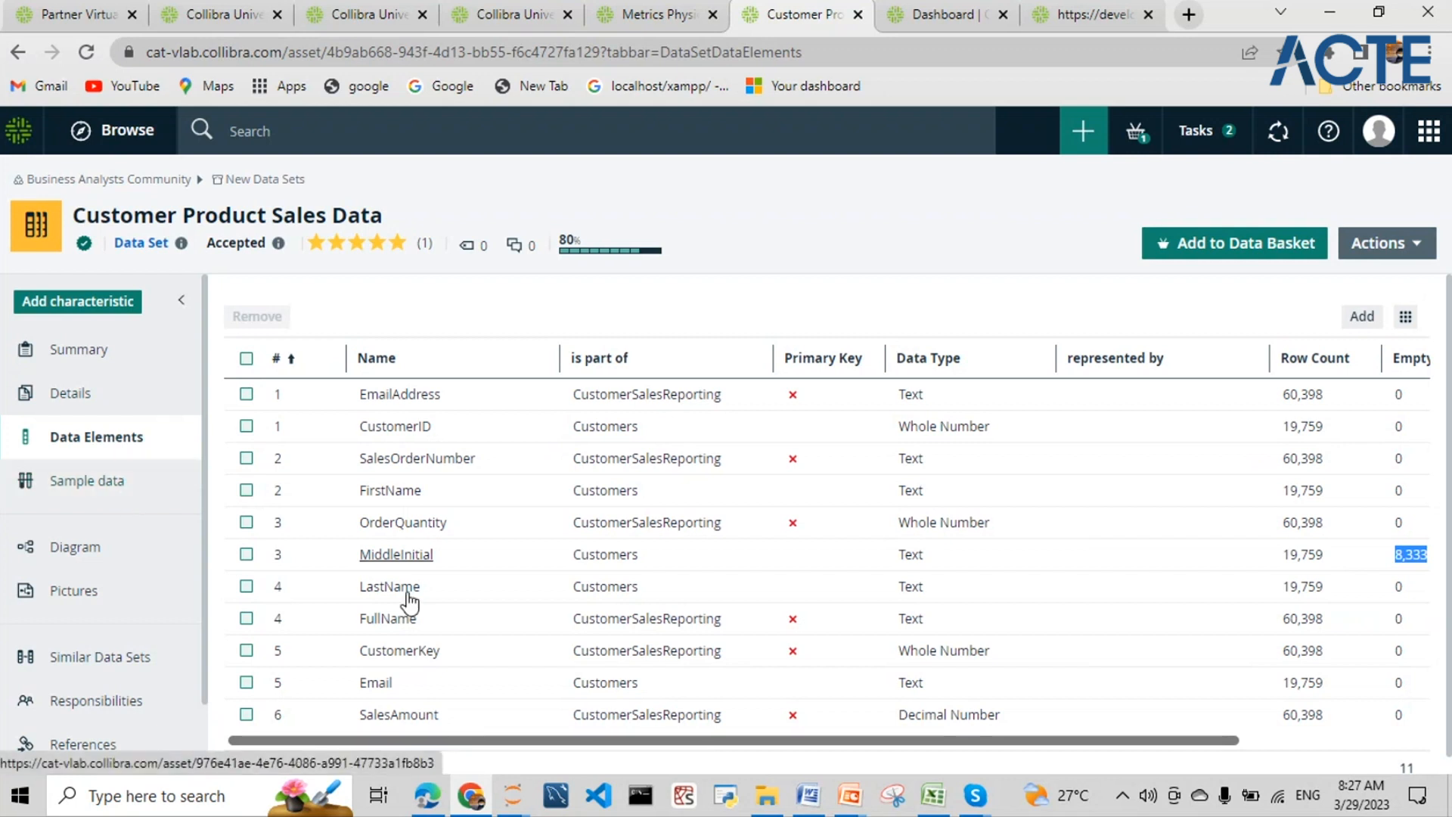
pyautogui.moveTo(507, 741); pyautogui.dragTo(496, 664)
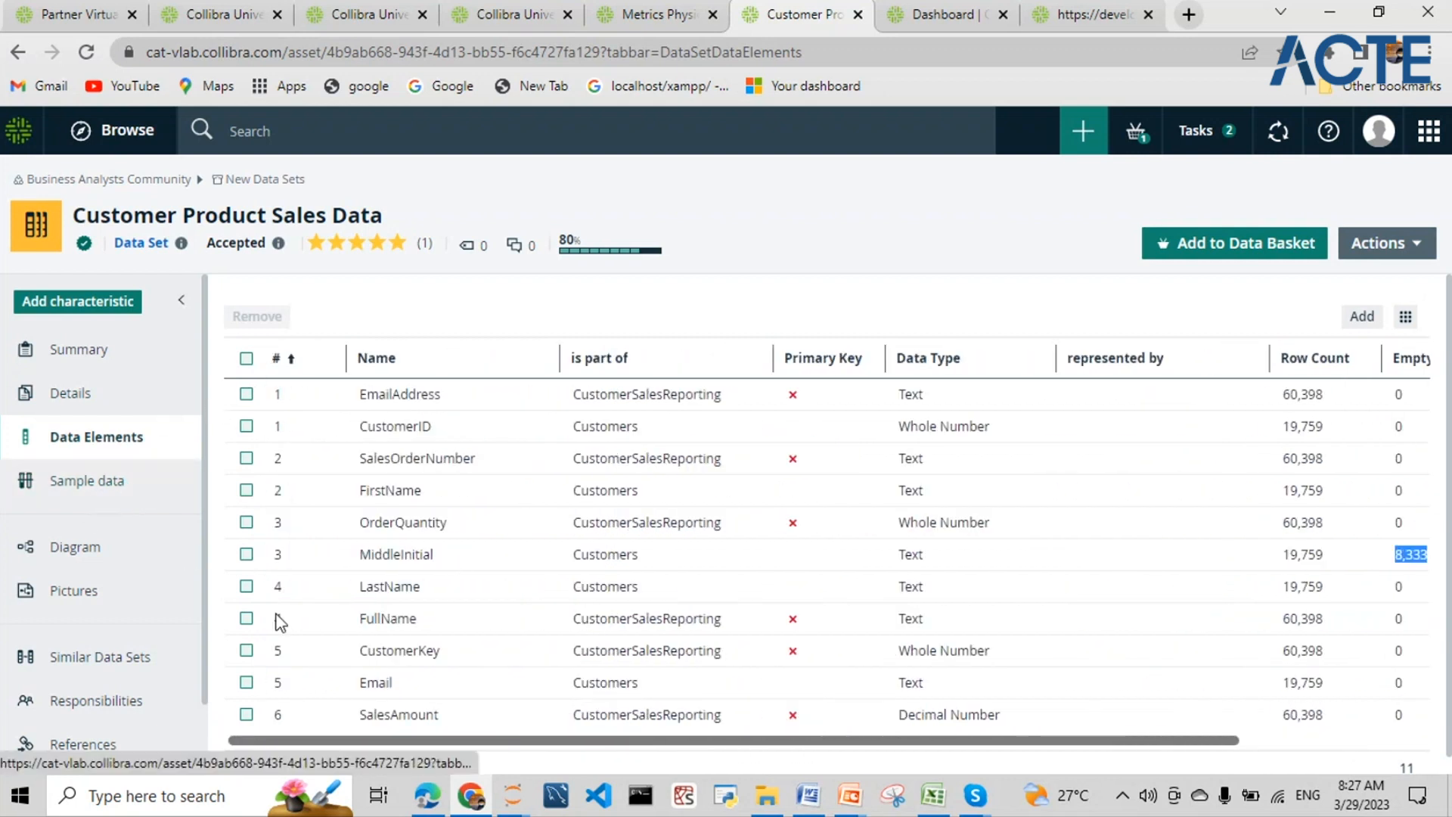
pyautogui.moveTo(355, 745); pyautogui.dragTo(676, 748)
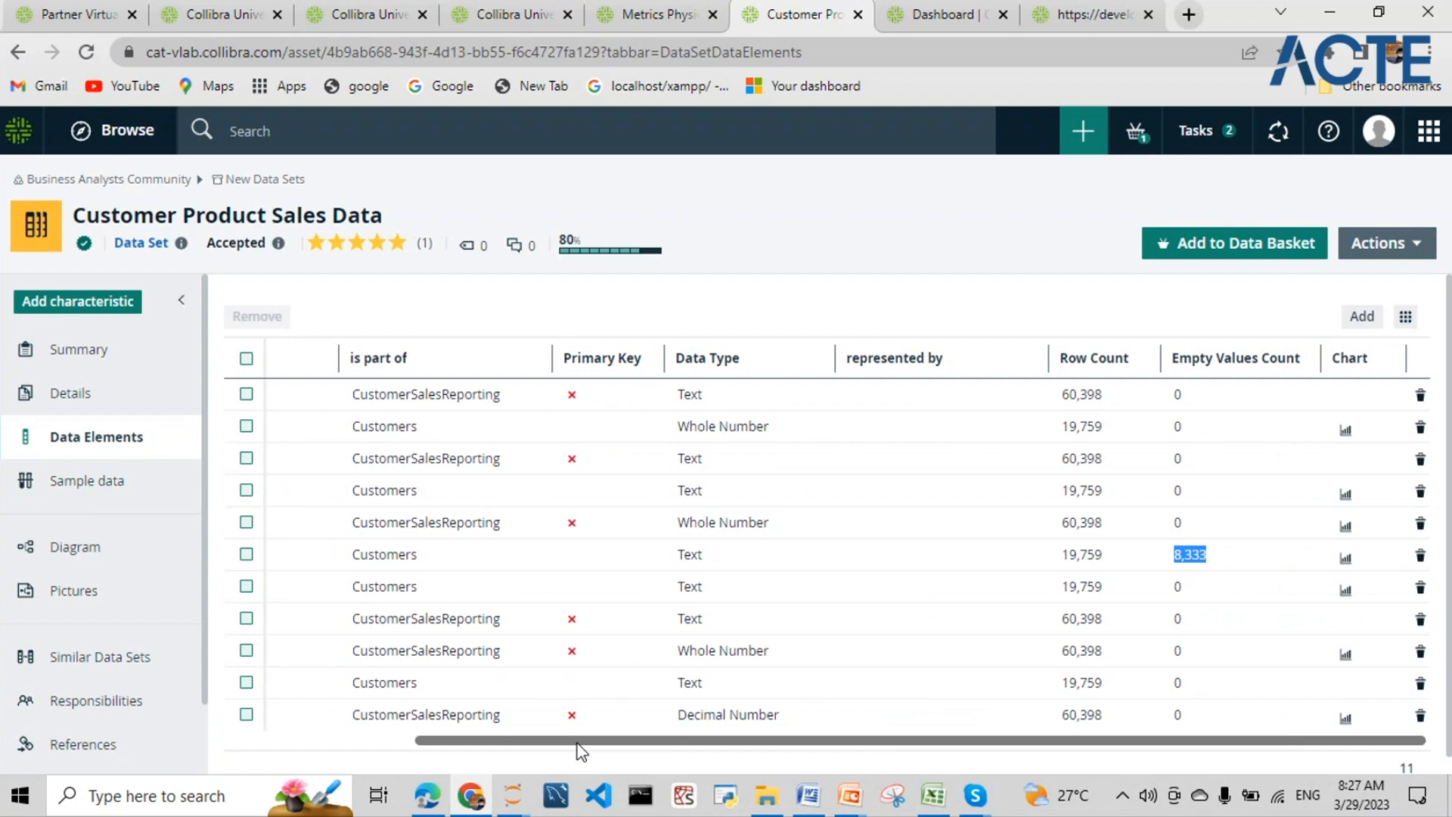
pyautogui.moveTo(579, 745); pyautogui.dragTo(1287, 542)
pyautogui.click(115, 479)
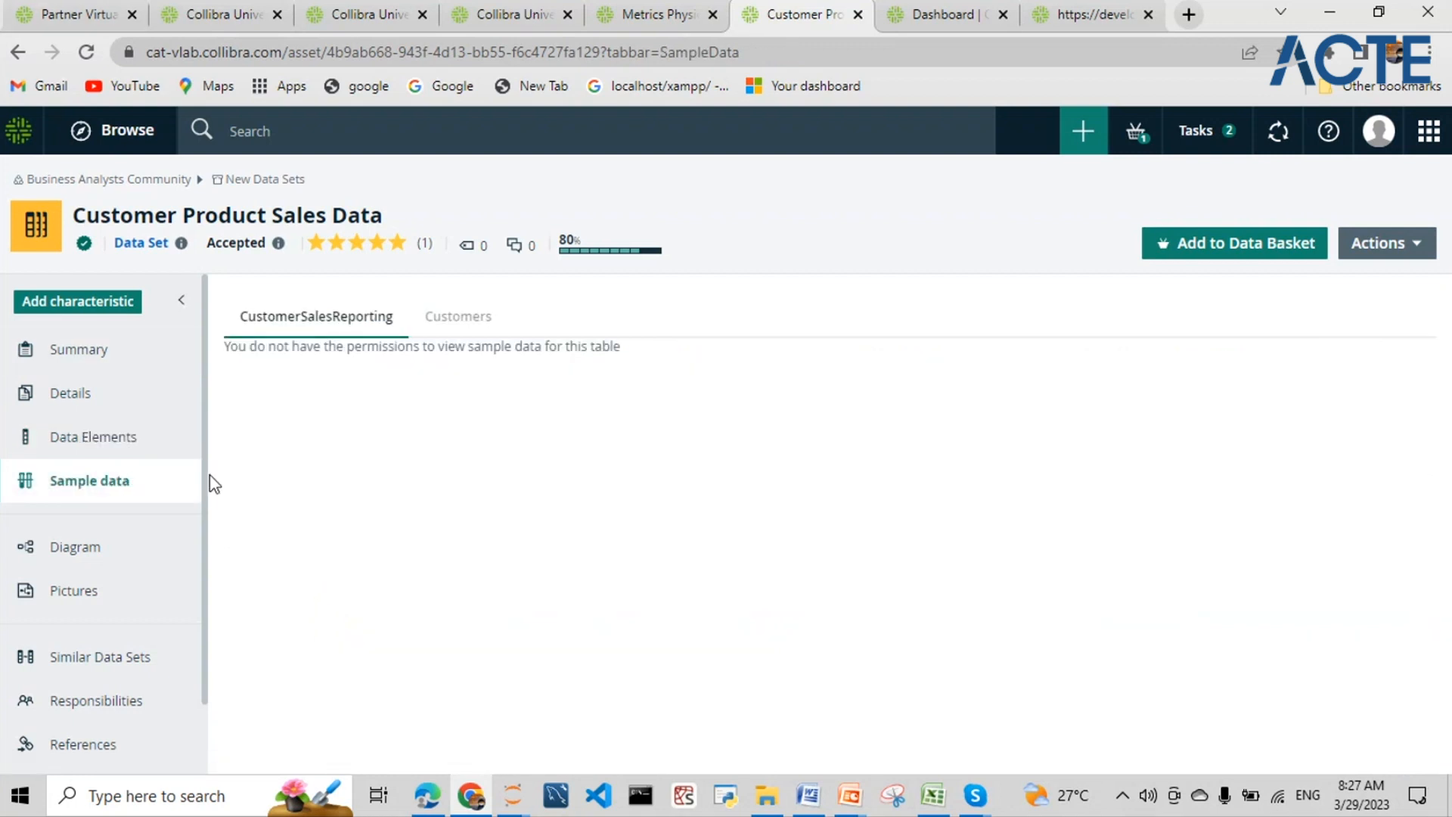
pyautogui.click(128, 446)
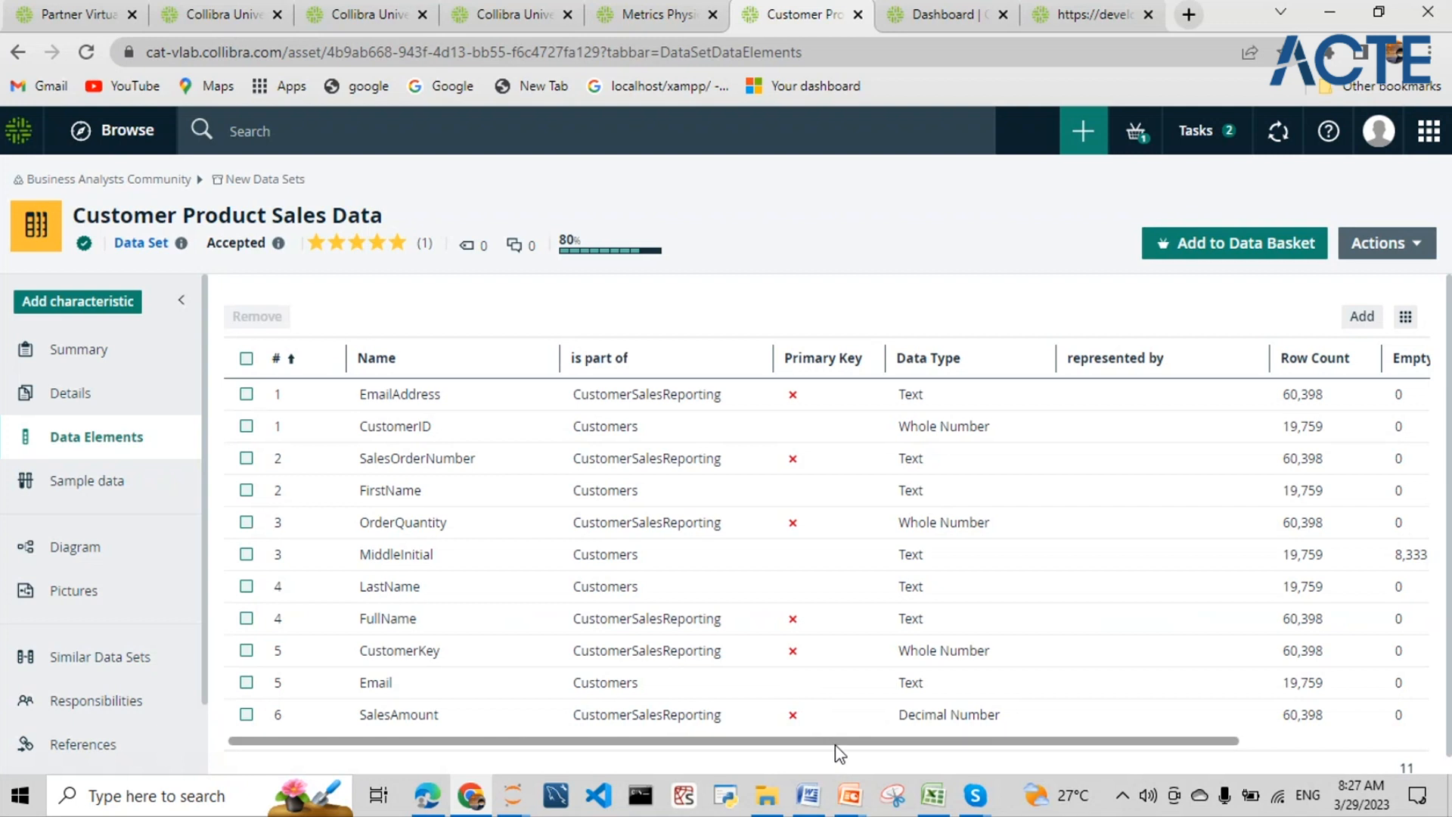
pyautogui.moveTo(840, 745); pyautogui.dragTo(1316, 756)
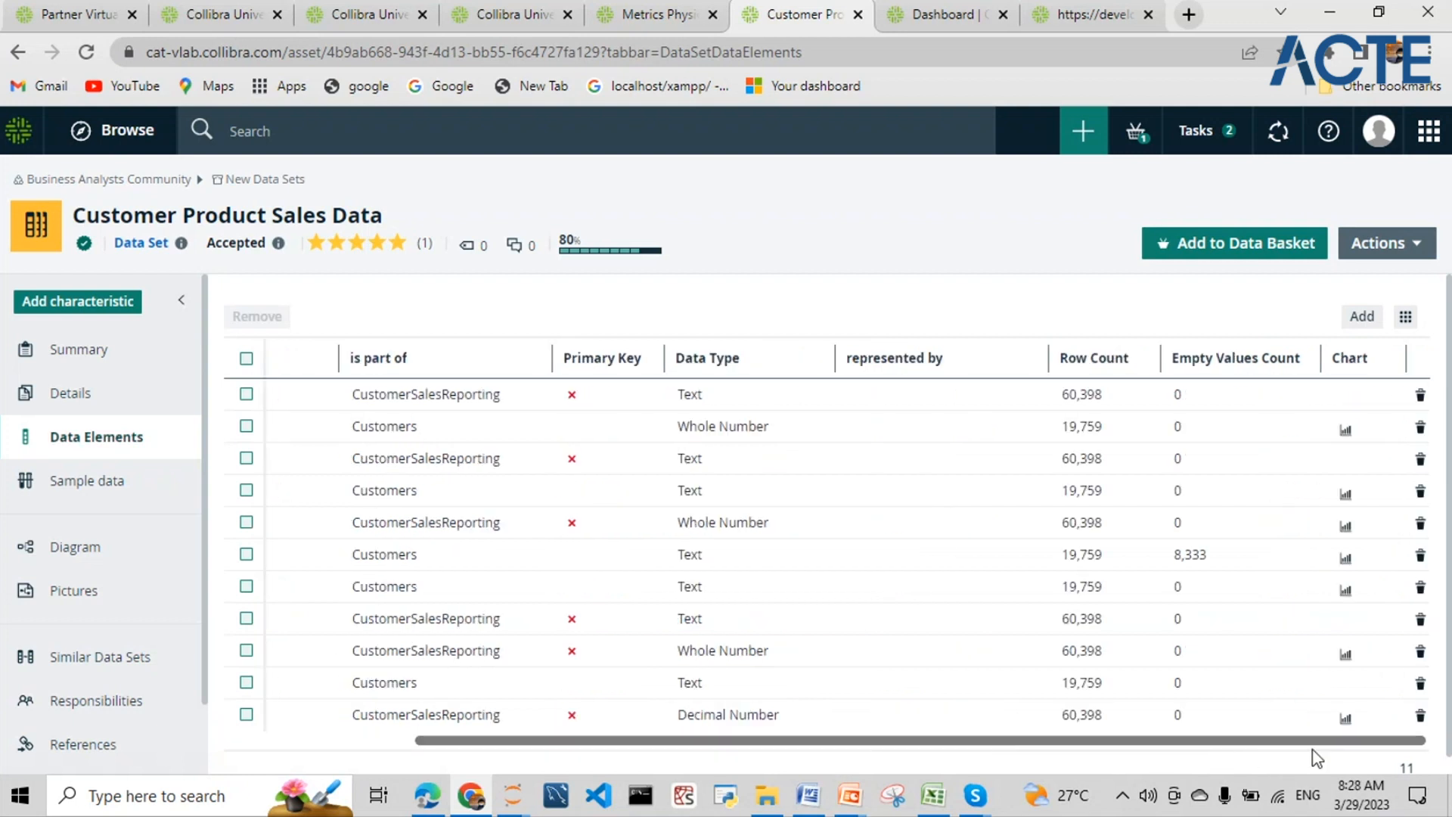
pyautogui.moveTo(1240, 748); pyautogui.dragTo(995, 719)
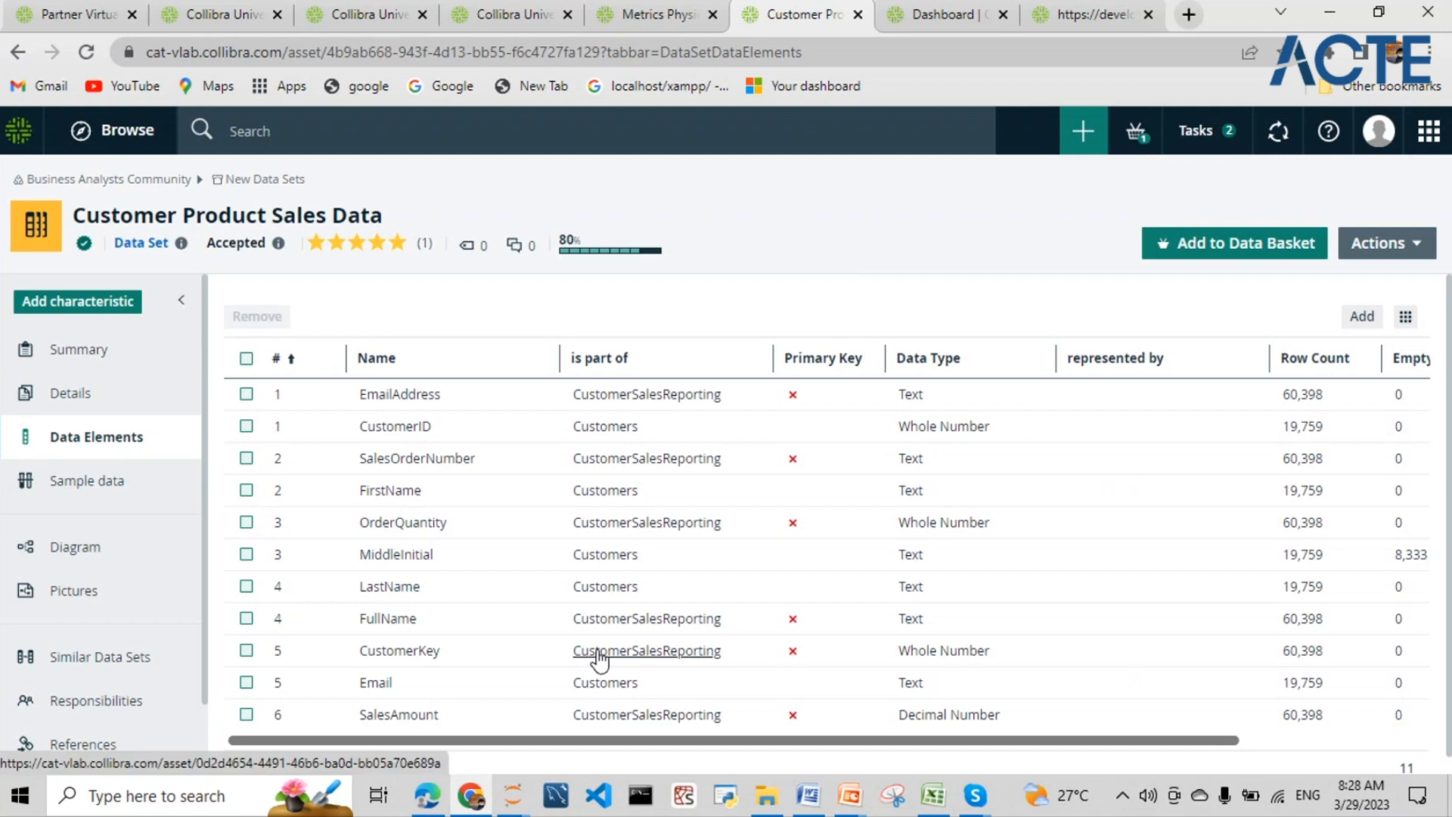
pyautogui.moveTo(593, 747); pyautogui.dragTo(1226, 798)
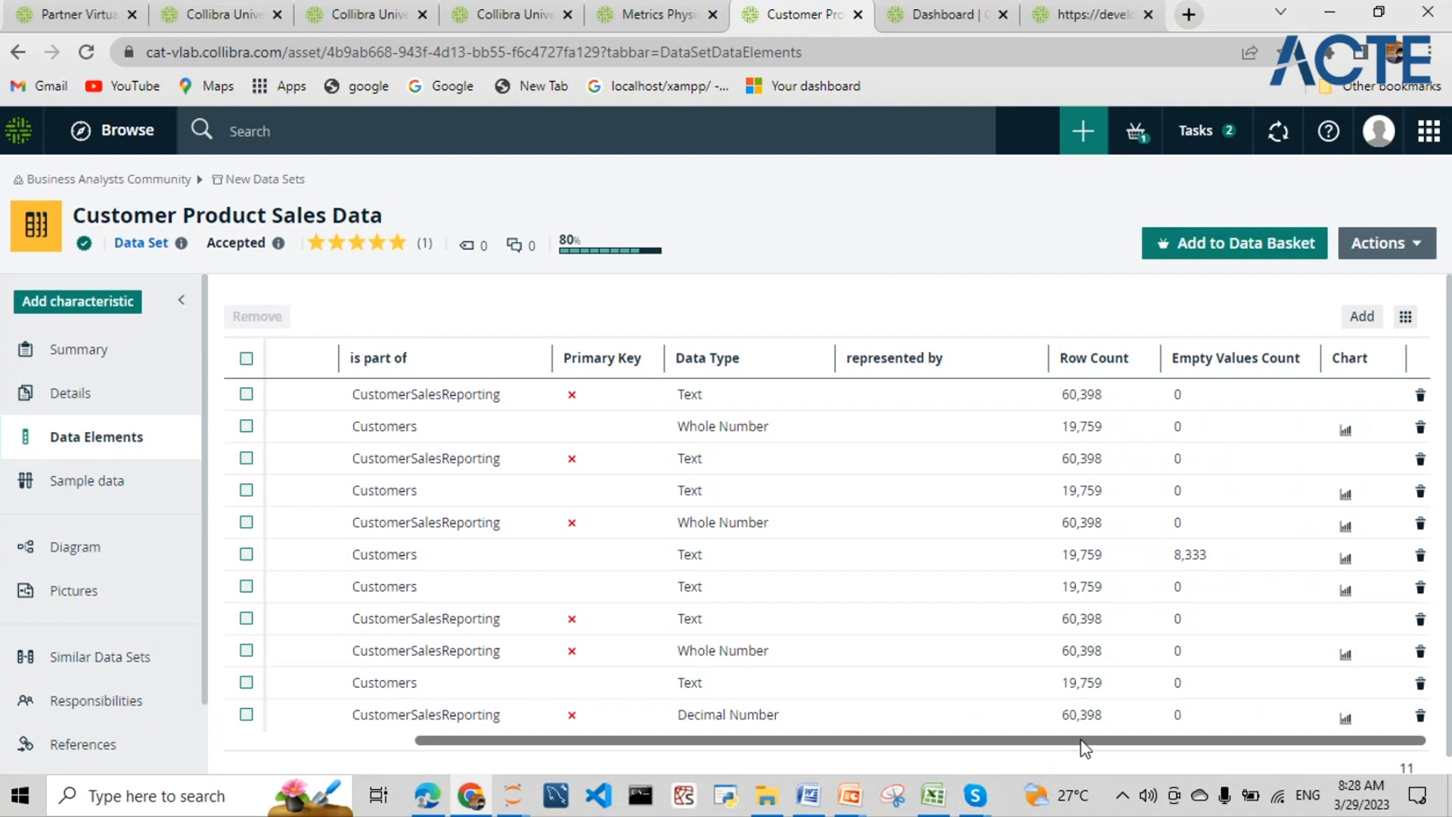
pyautogui.moveTo(1065, 748); pyautogui.dragTo(823, 744)
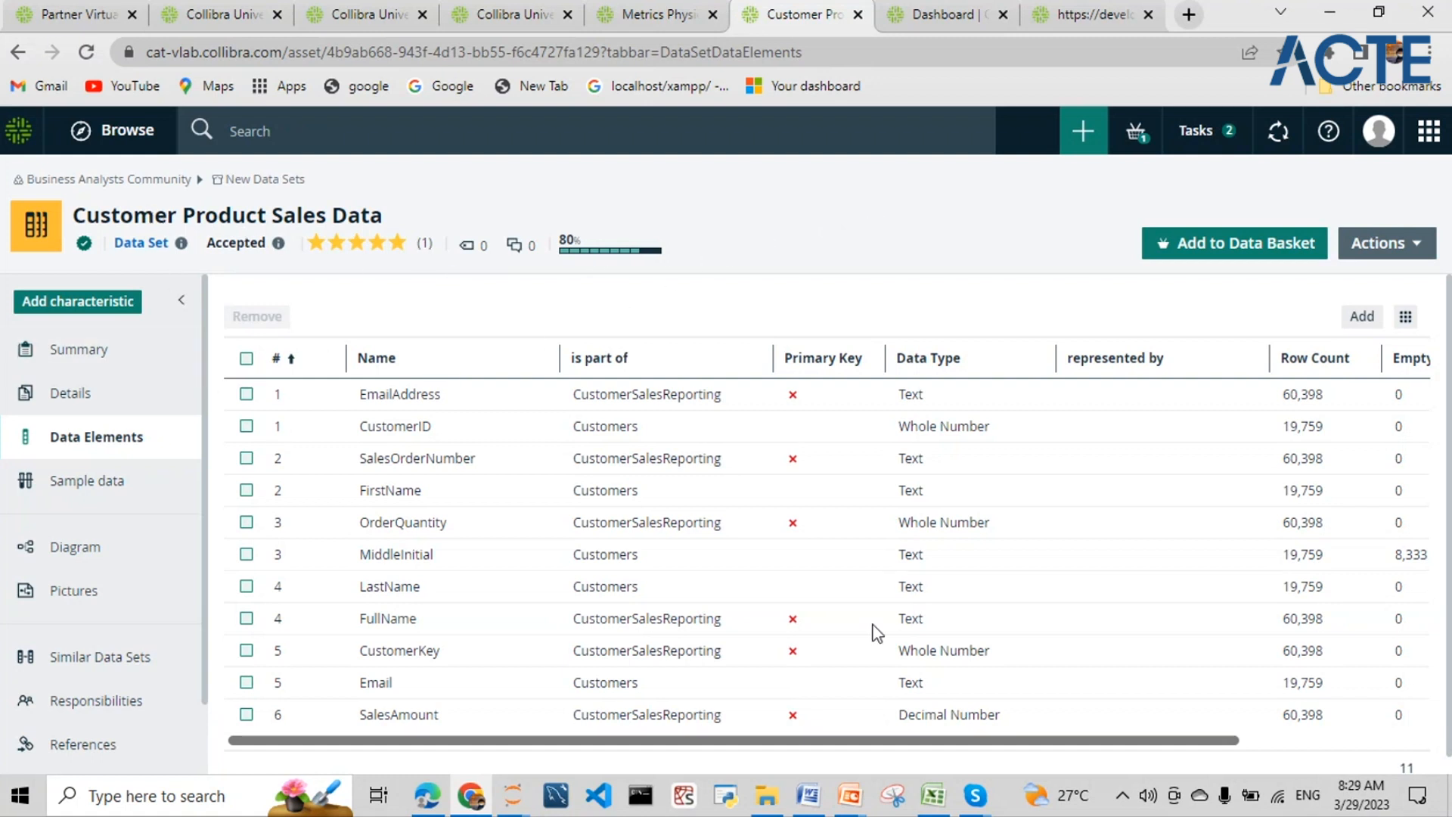
pyautogui.moveTo(843, 741); pyautogui.dragTo(1085, 745)
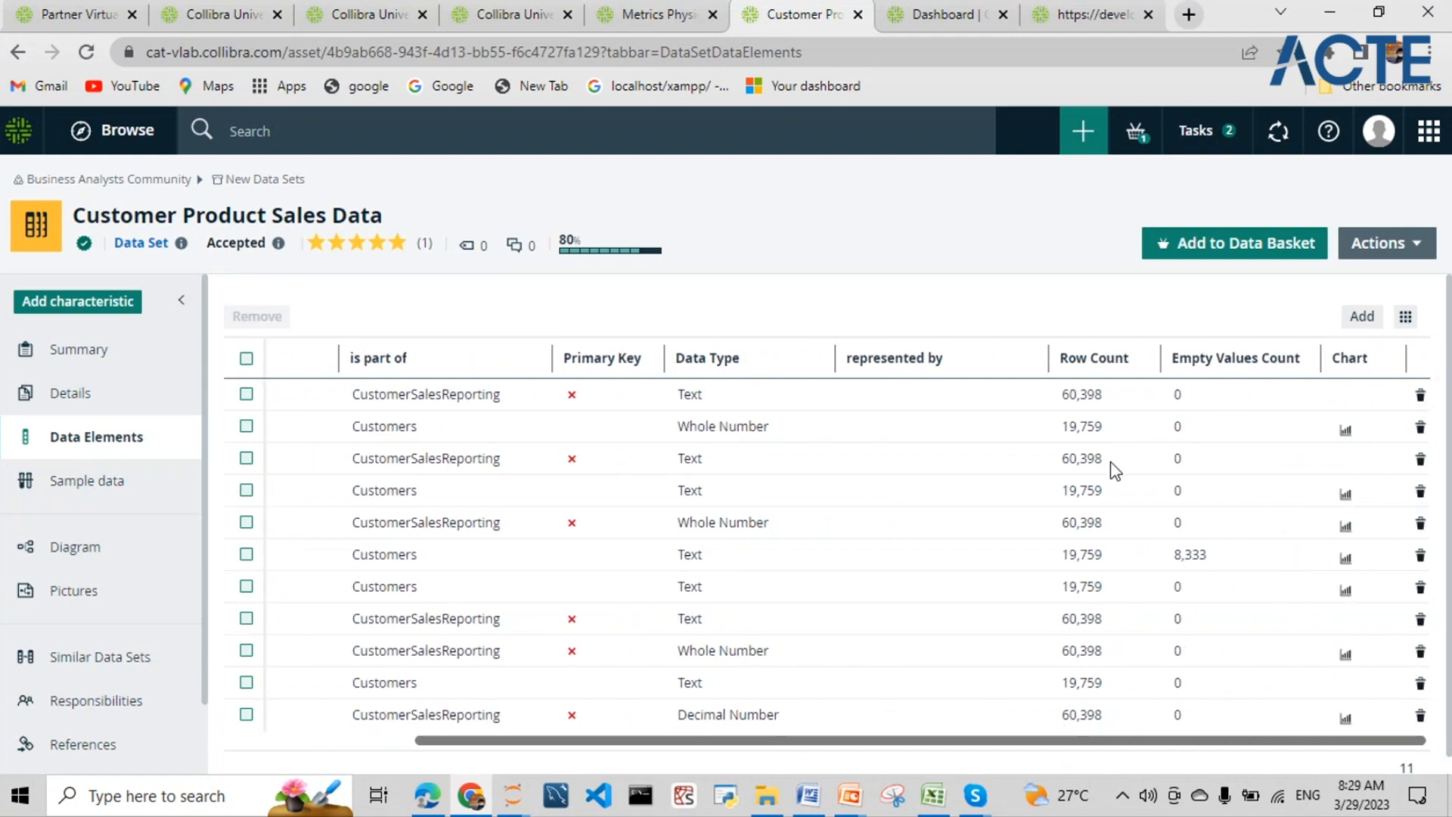
pyautogui.doubleClick(1089, 395)
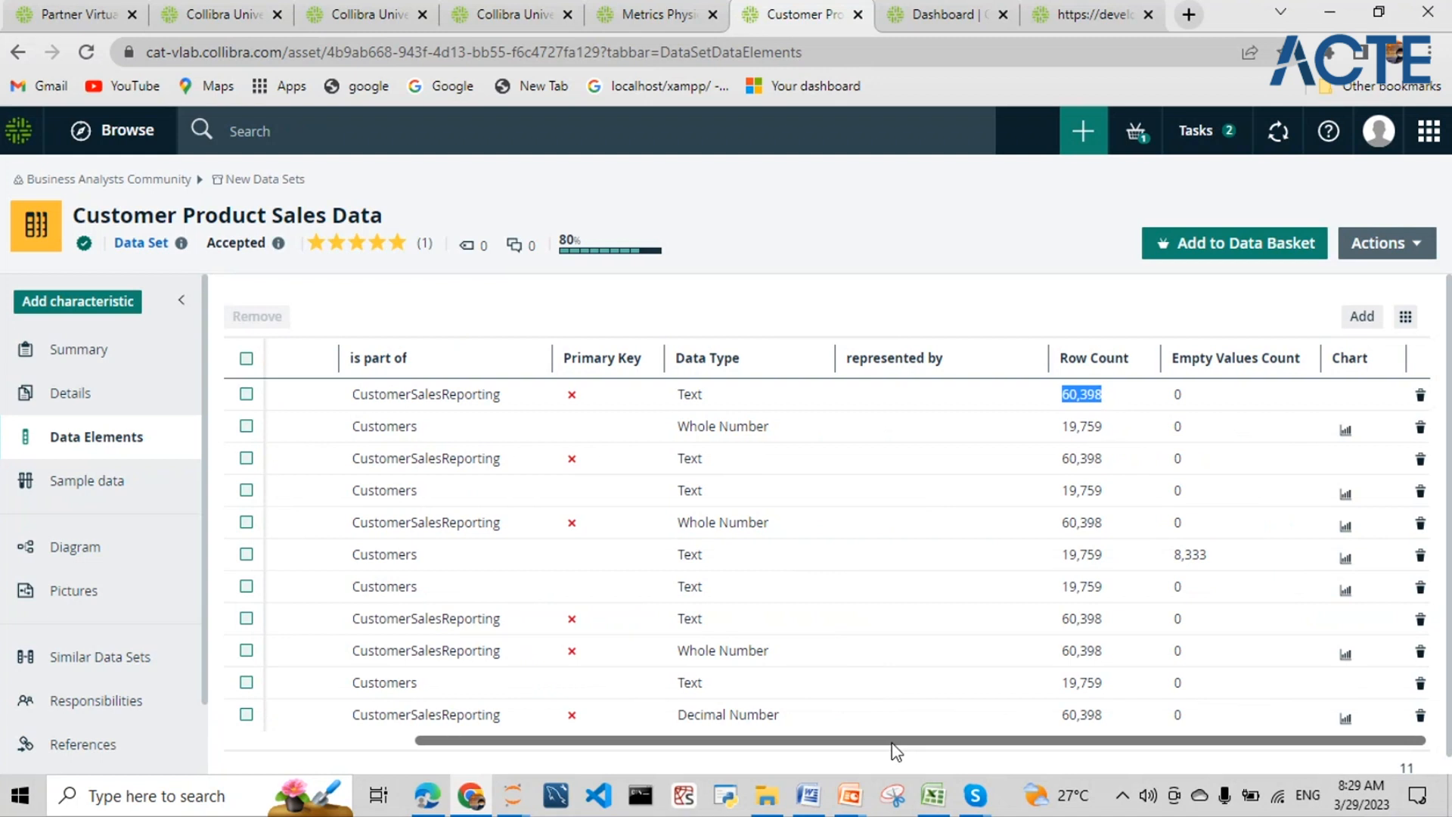
pyautogui.moveTo(895, 749); pyautogui.dragTo(732, 750)
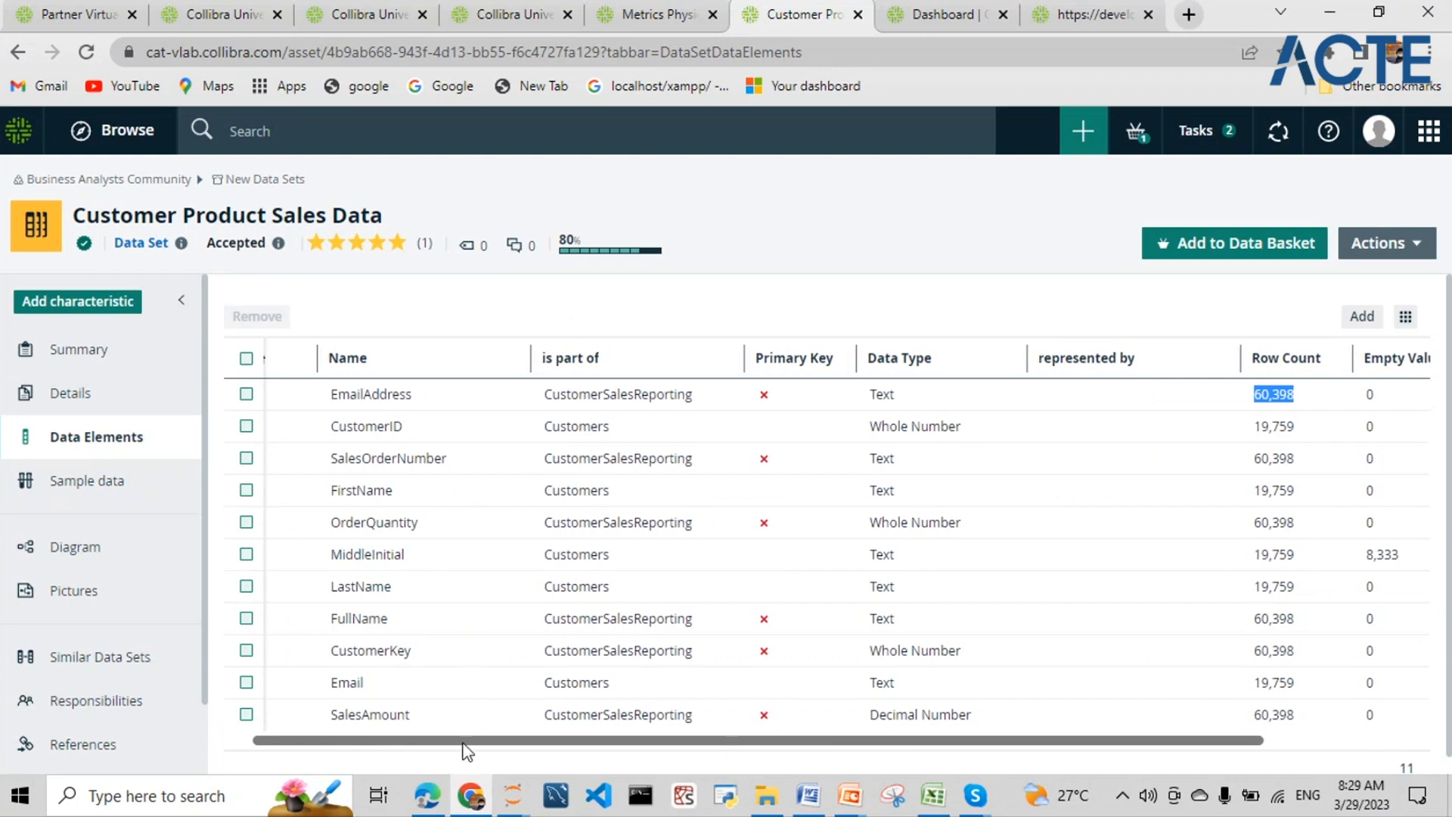
pyautogui.moveTo(467, 751); pyautogui.dragTo(441, 751)
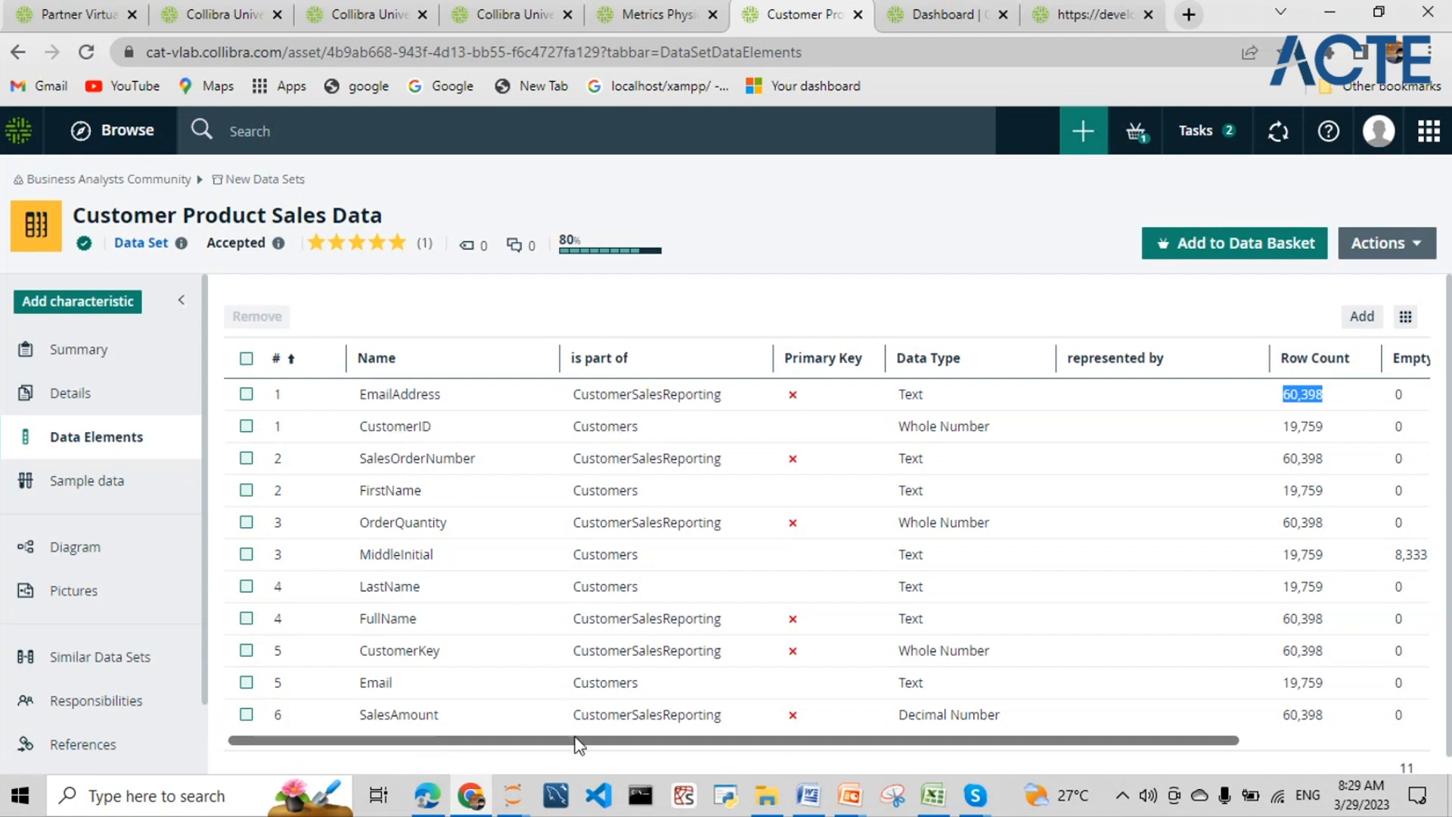
pyautogui.moveTo(579, 745); pyautogui.dragTo(887, 761)
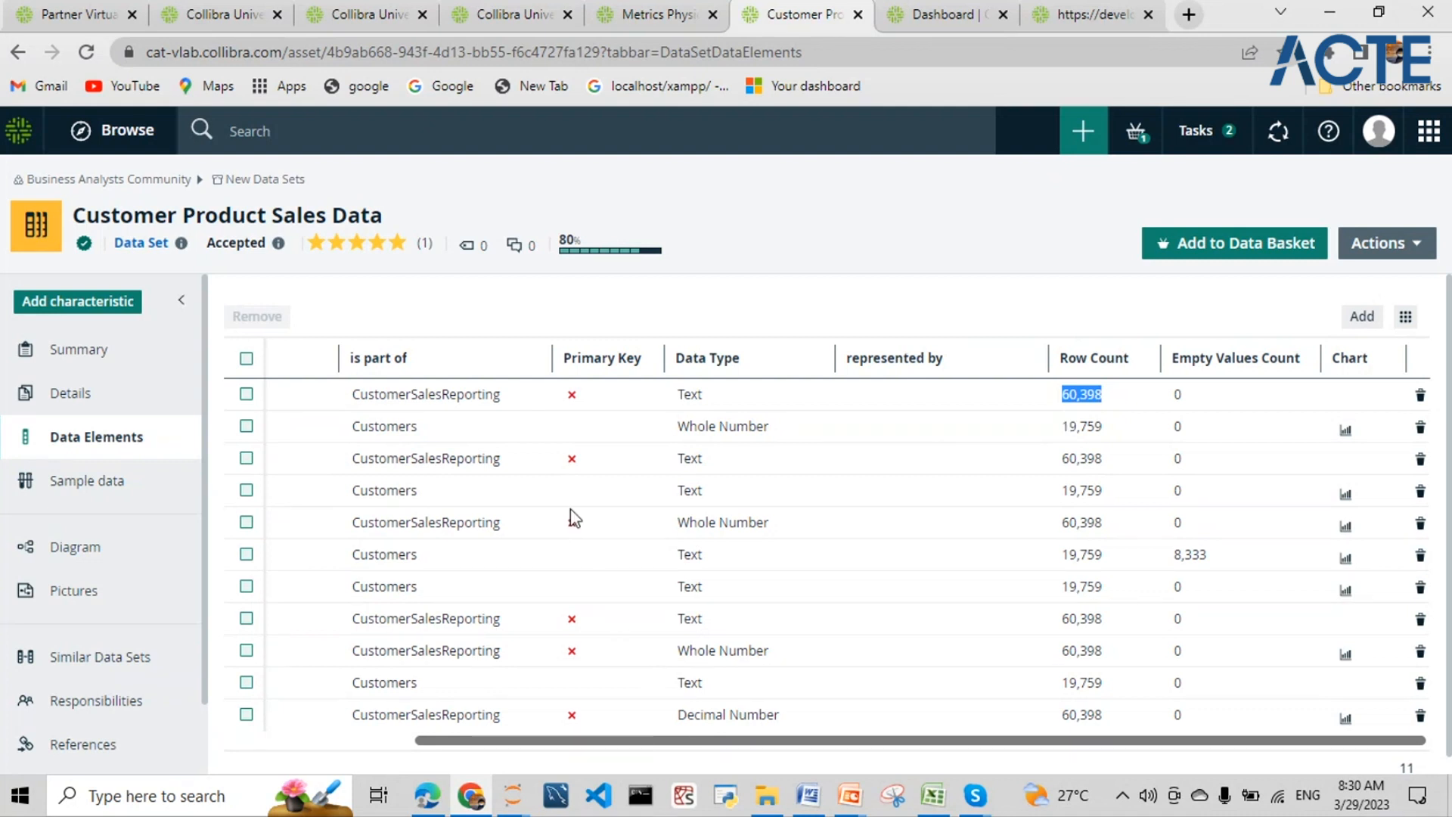
pyautogui.moveTo(499, 744); pyautogui.dragTo(313, 744)
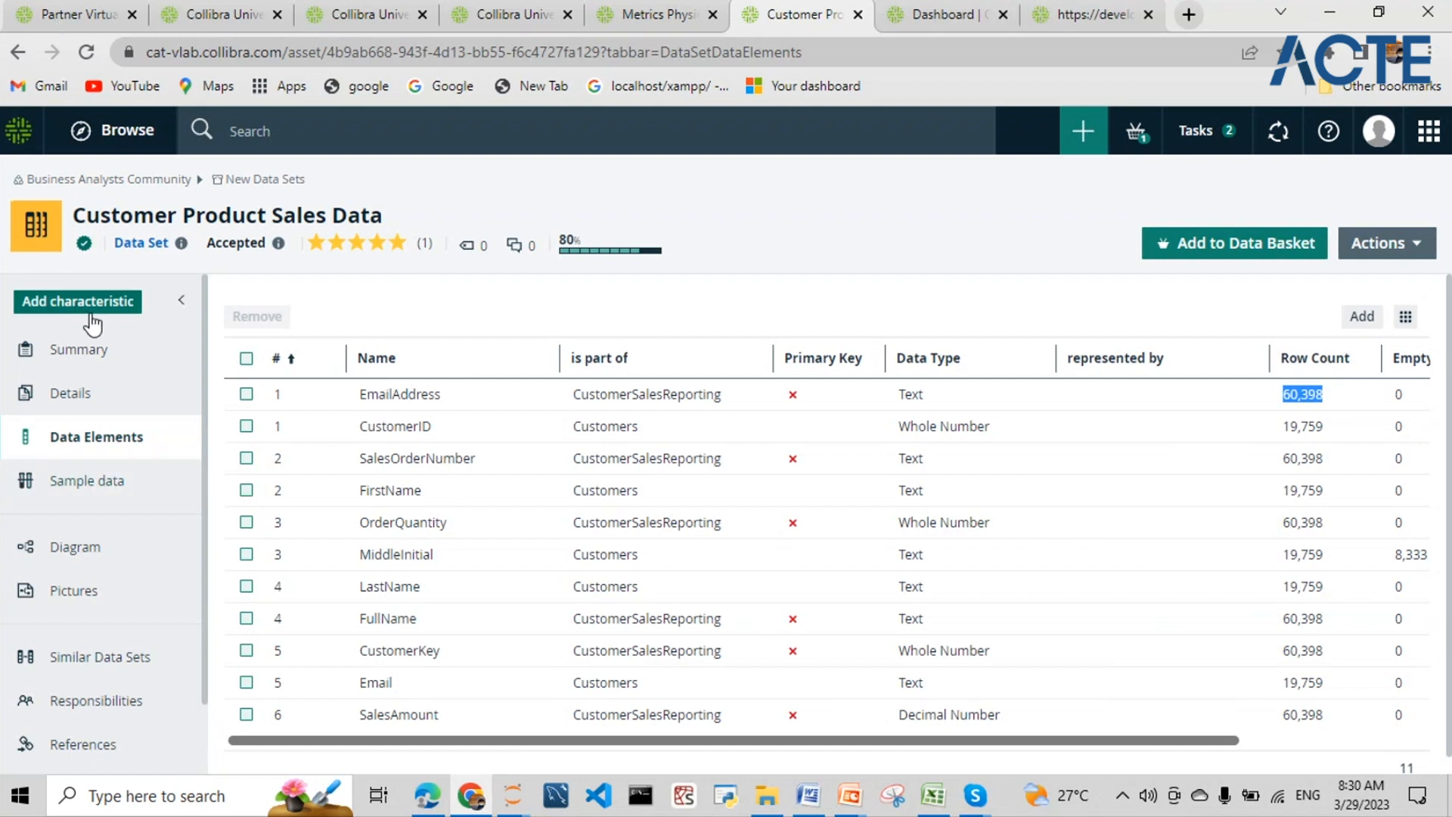
# - Preview the Customers table's sample rows, highlighting the FirstName column among CustomerID, LastName and Email
pyautogui.click(106, 503)
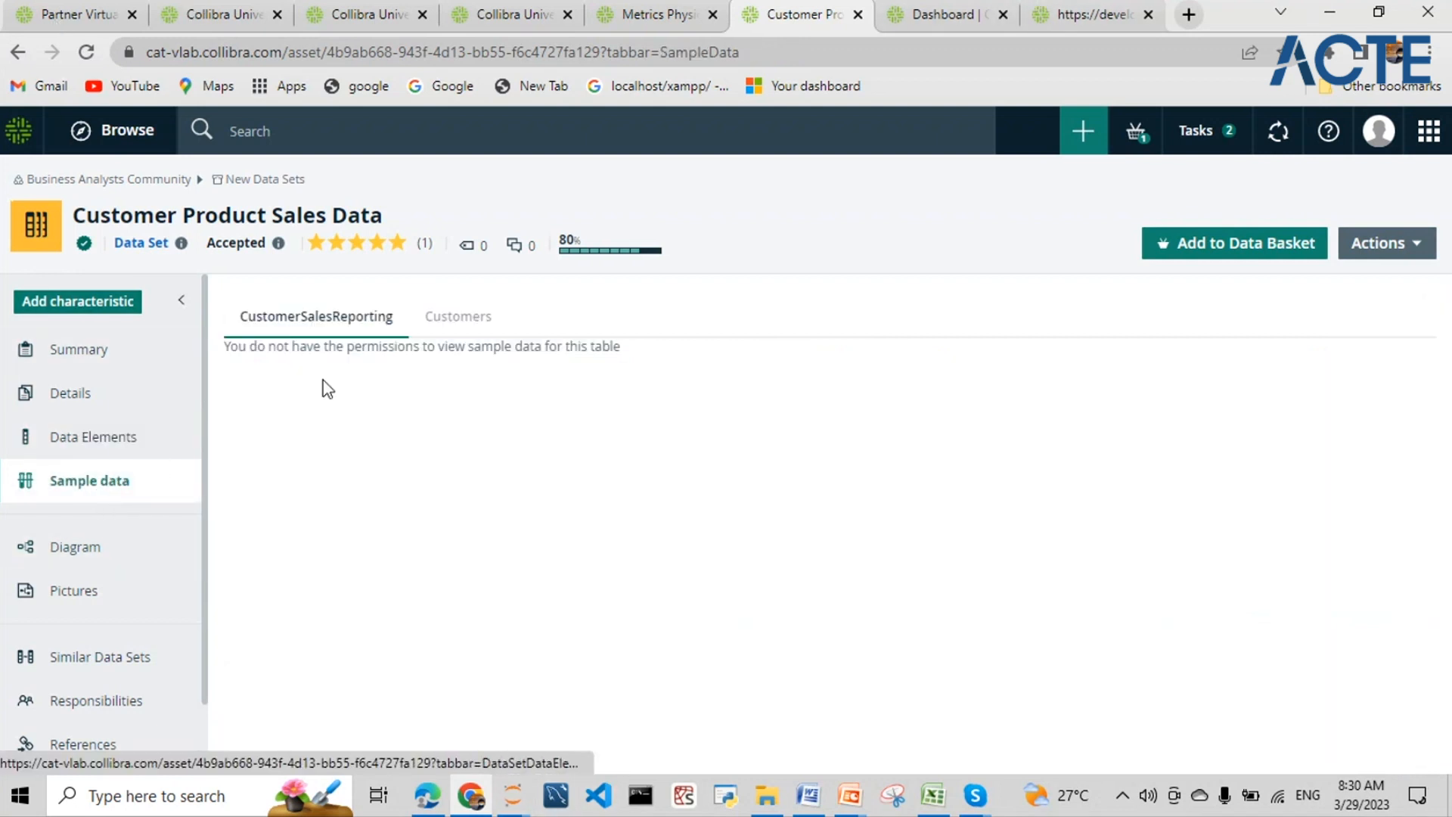
pyautogui.click(458, 322)
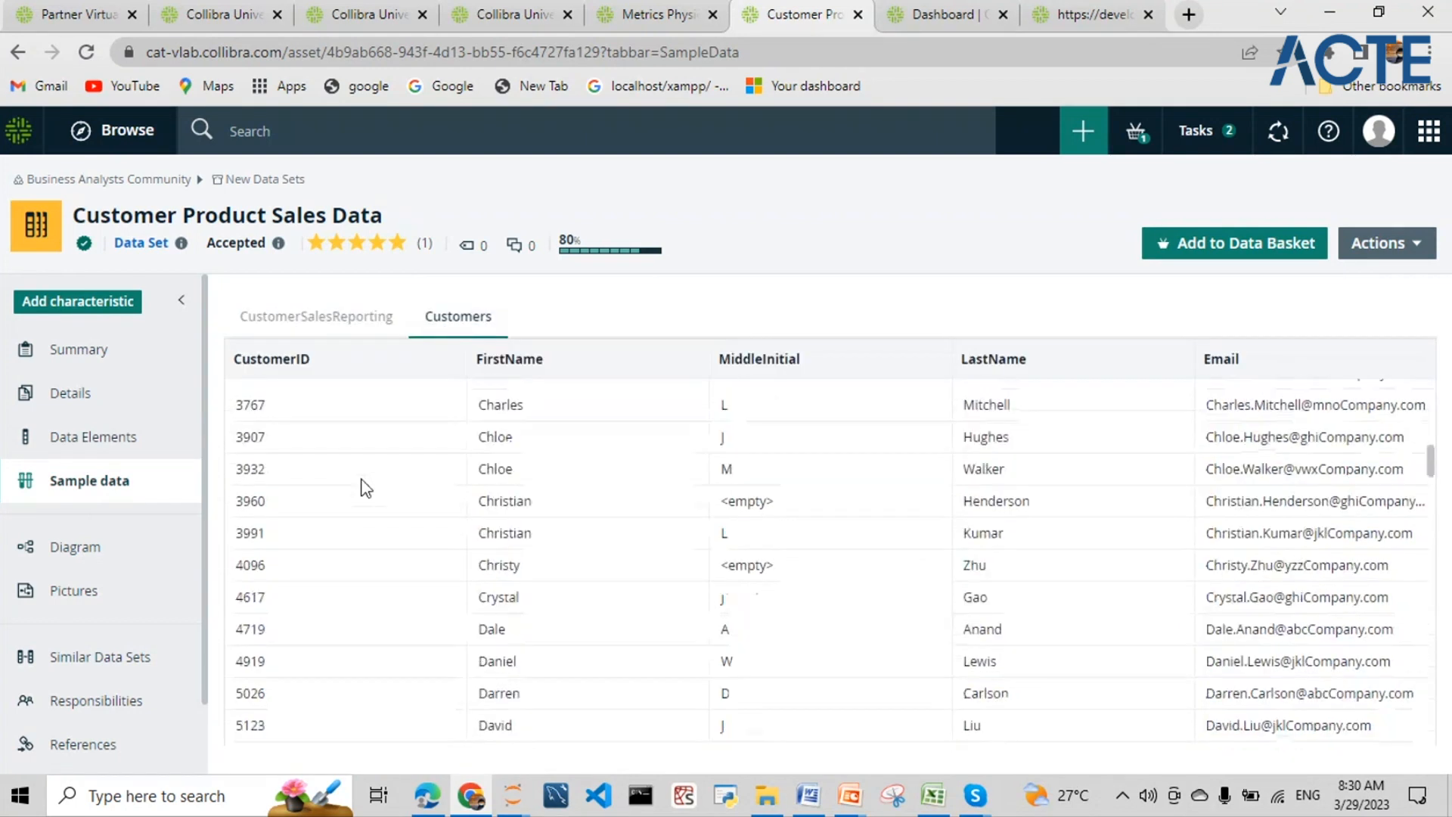
pyautogui.scroll(-1, 363, 487)
pyautogui.scroll(10, 363, 488)
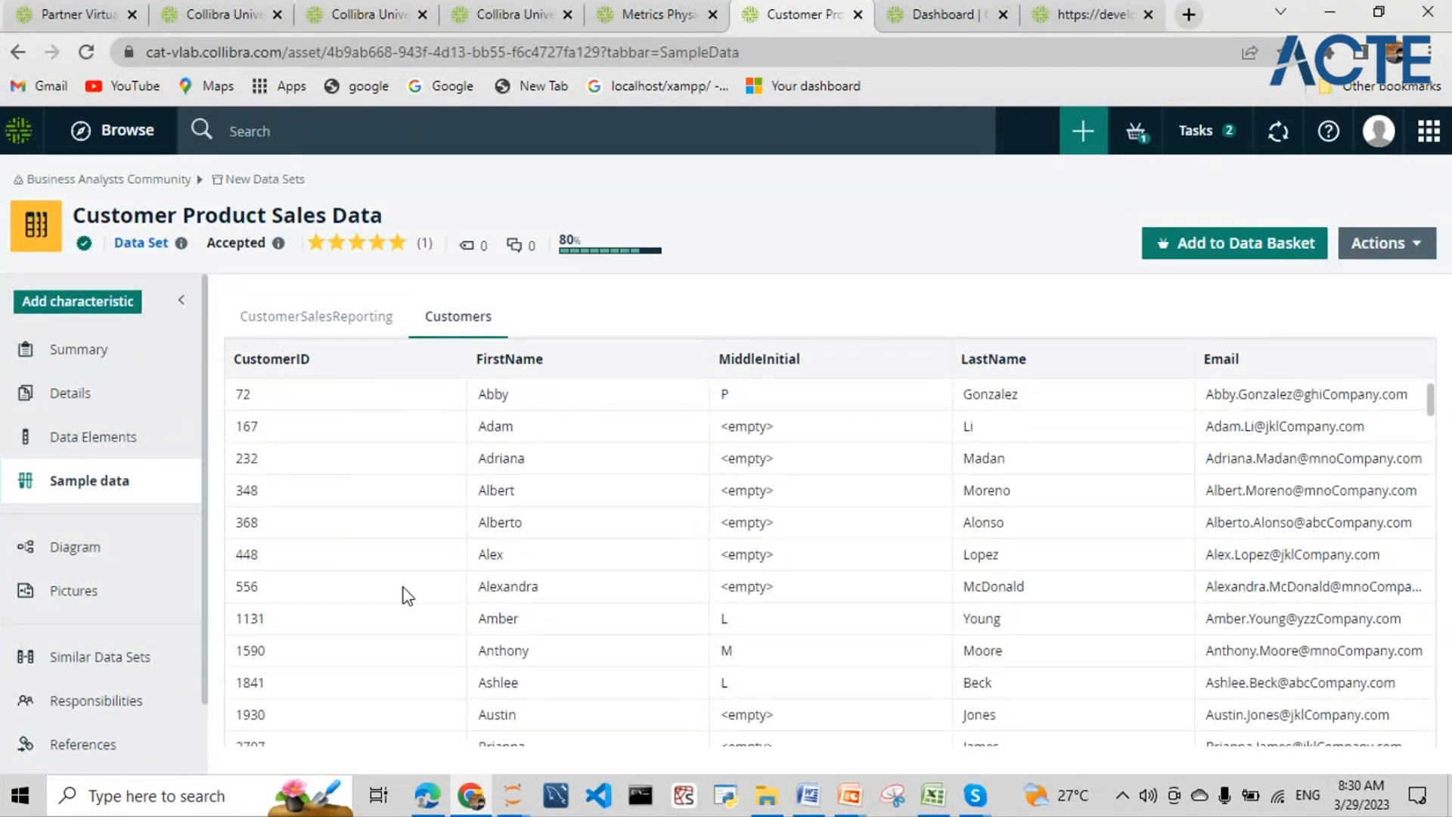
pyautogui.scroll(-15, 400, 575)
pyautogui.scroll(15, 401, 559)
pyautogui.moveTo(477, 358); pyautogui.dragTo(557, 366)
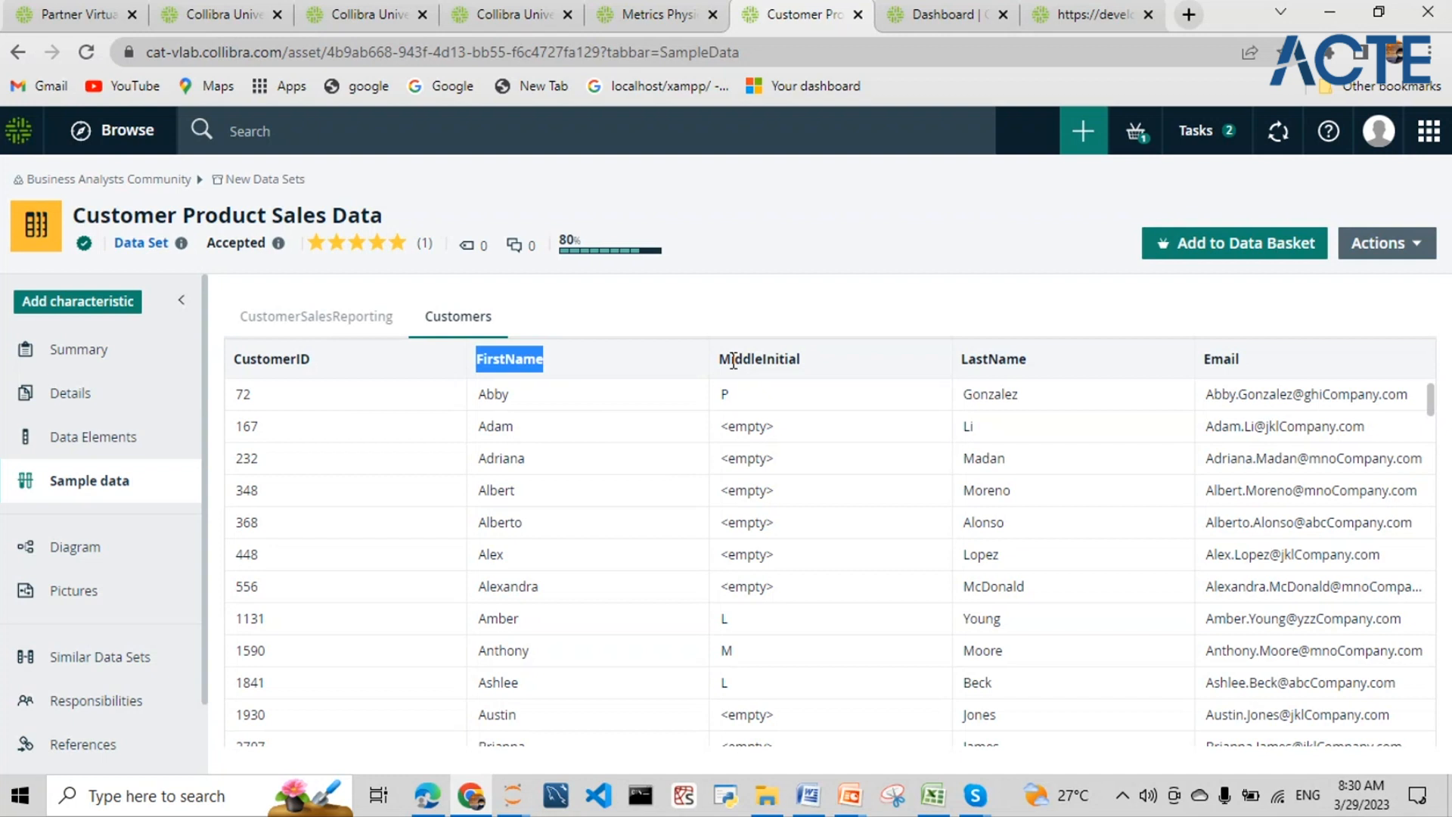
pyautogui.click(762, 301)
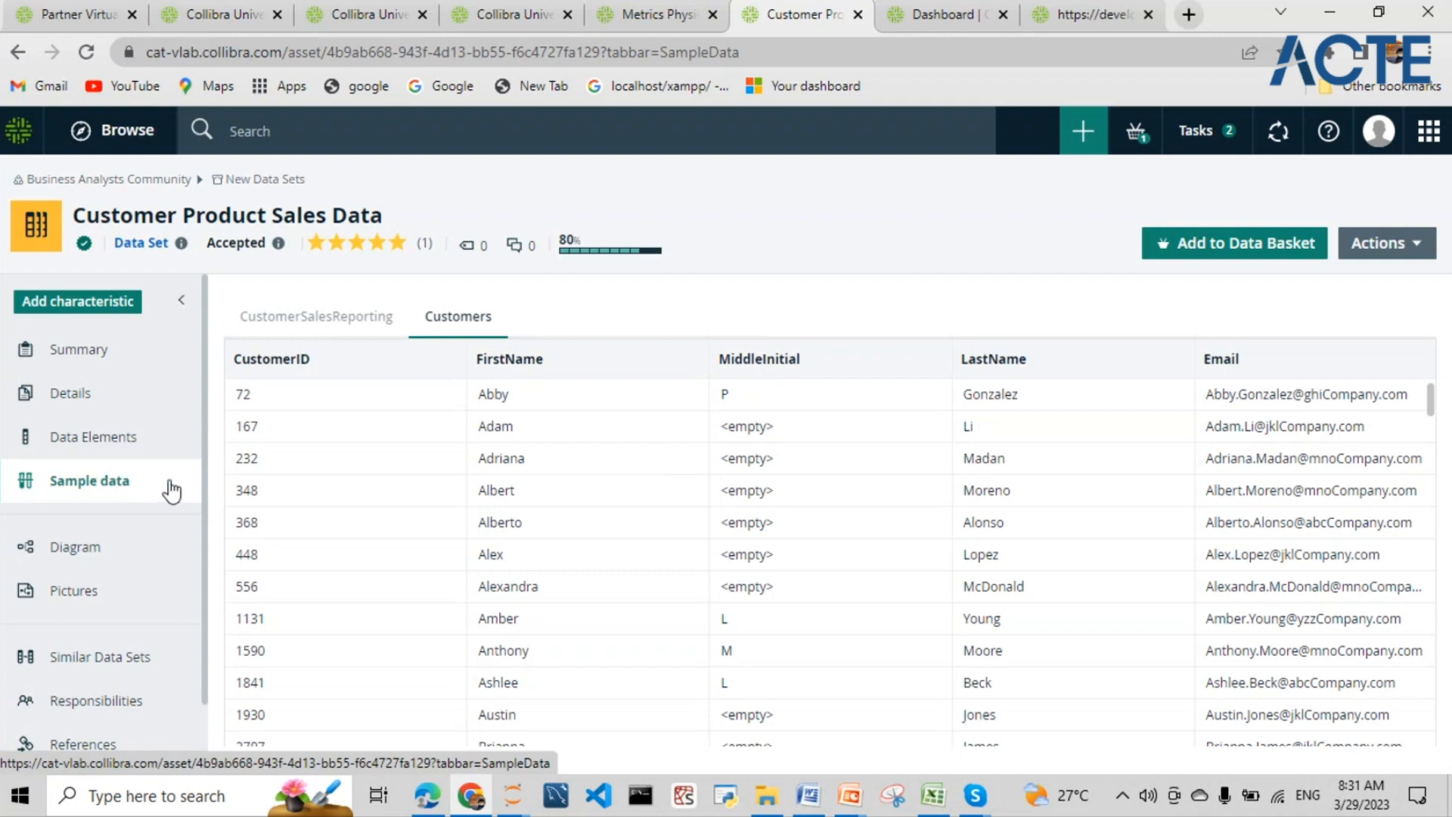
# - Show the lineage diagram fullscreen, zoom in, then fit the whole diagram to the screen
pyautogui.click(74, 567)
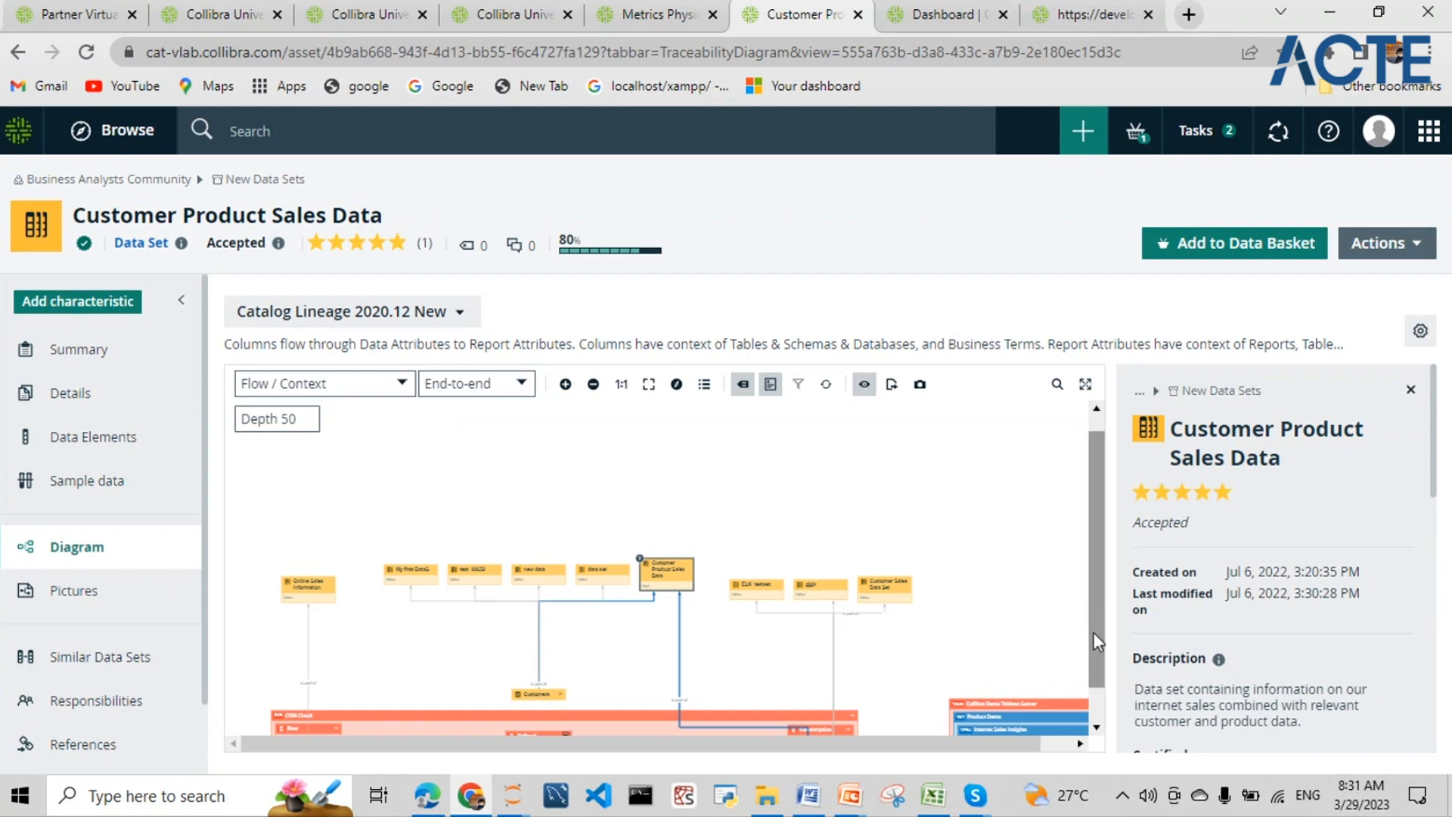
pyautogui.scroll(-1, 1092, 633)
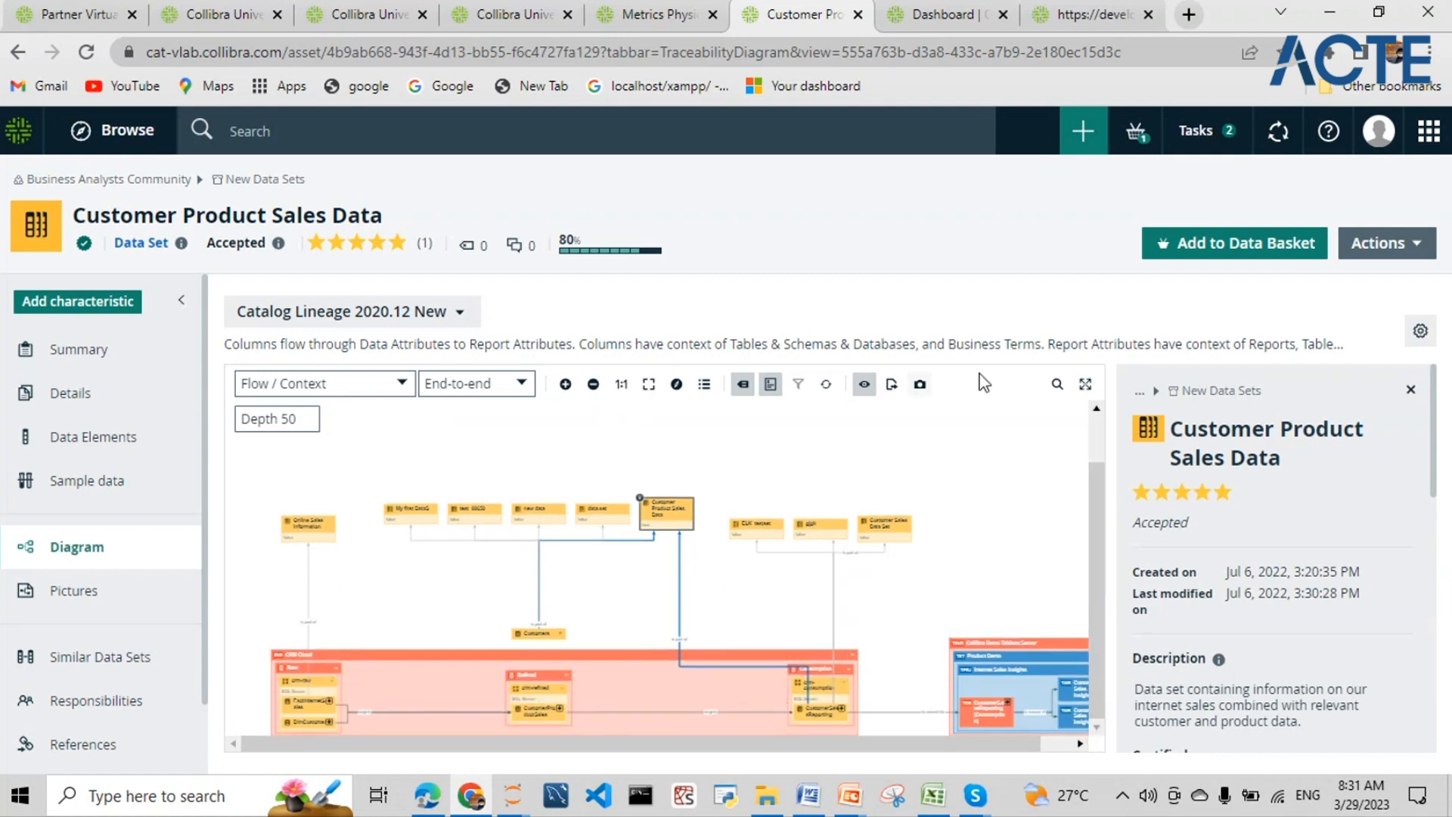
pyautogui.click(1085, 384)
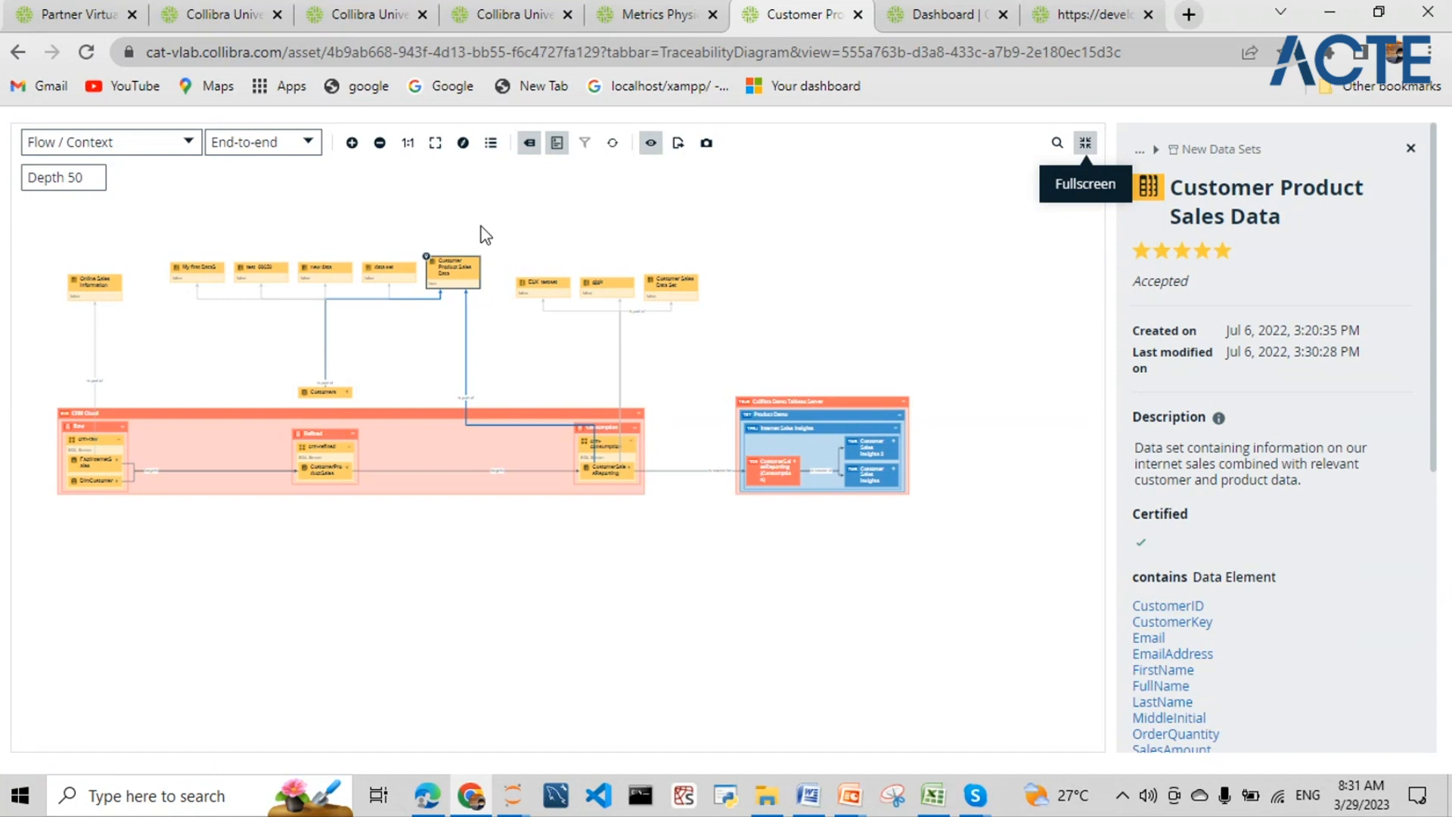
pyautogui.click(353, 144)
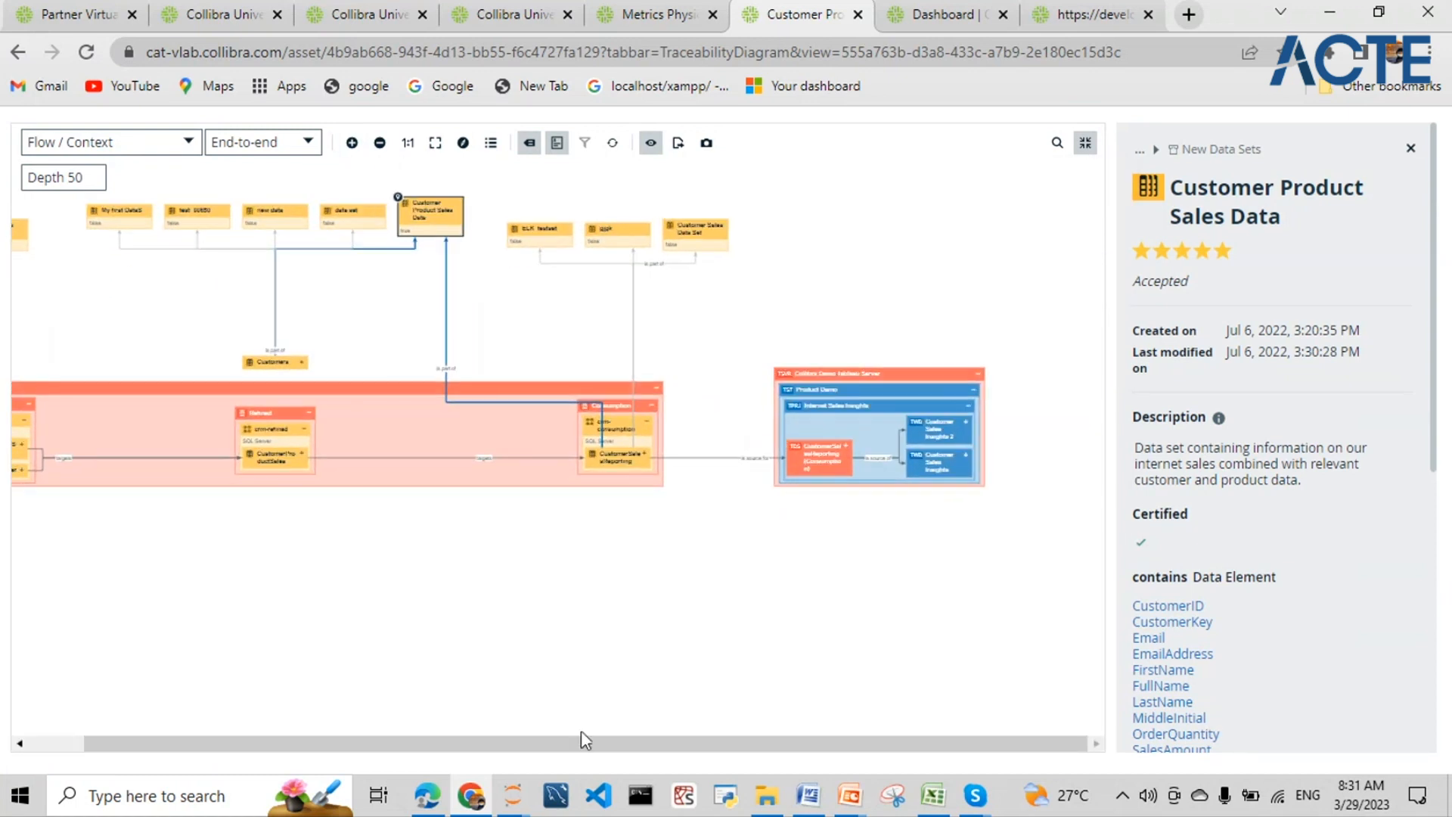
pyautogui.moveTo(595, 745); pyautogui.dragTo(486, 745)
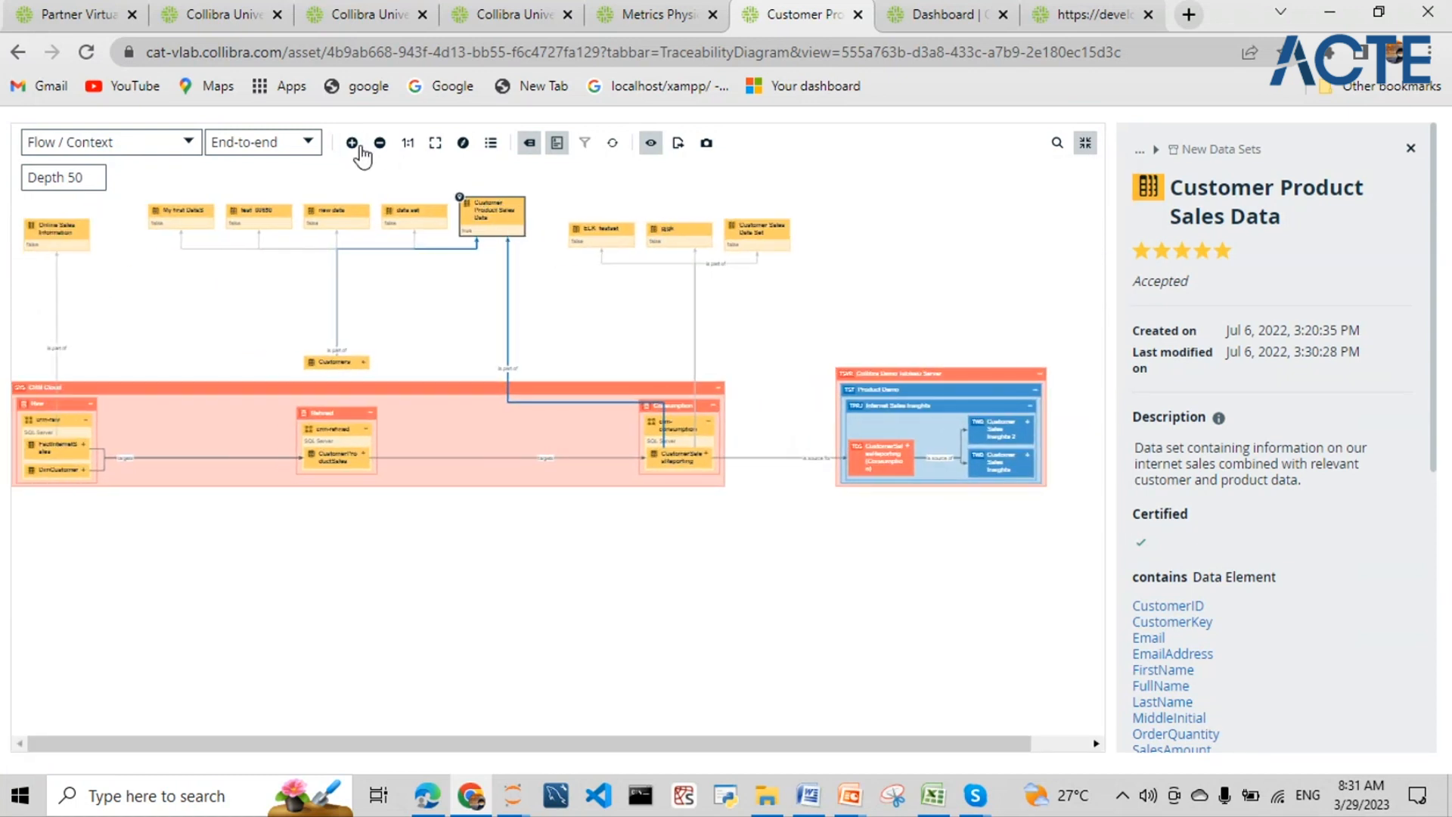
pyautogui.click(447, 143)
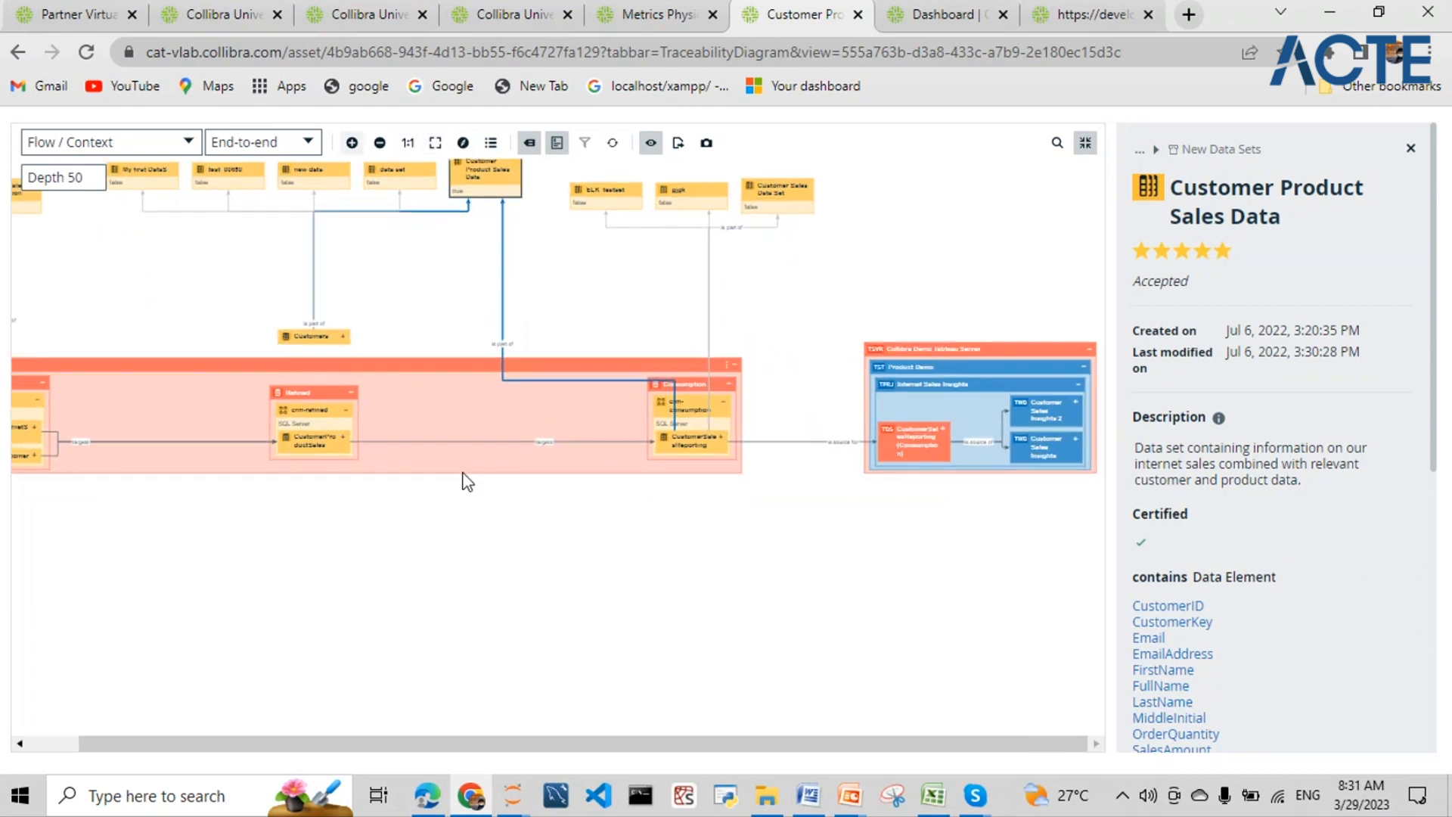
pyautogui.scroll(3, 609, 525)
pyautogui.scroll(-2, 640, 610)
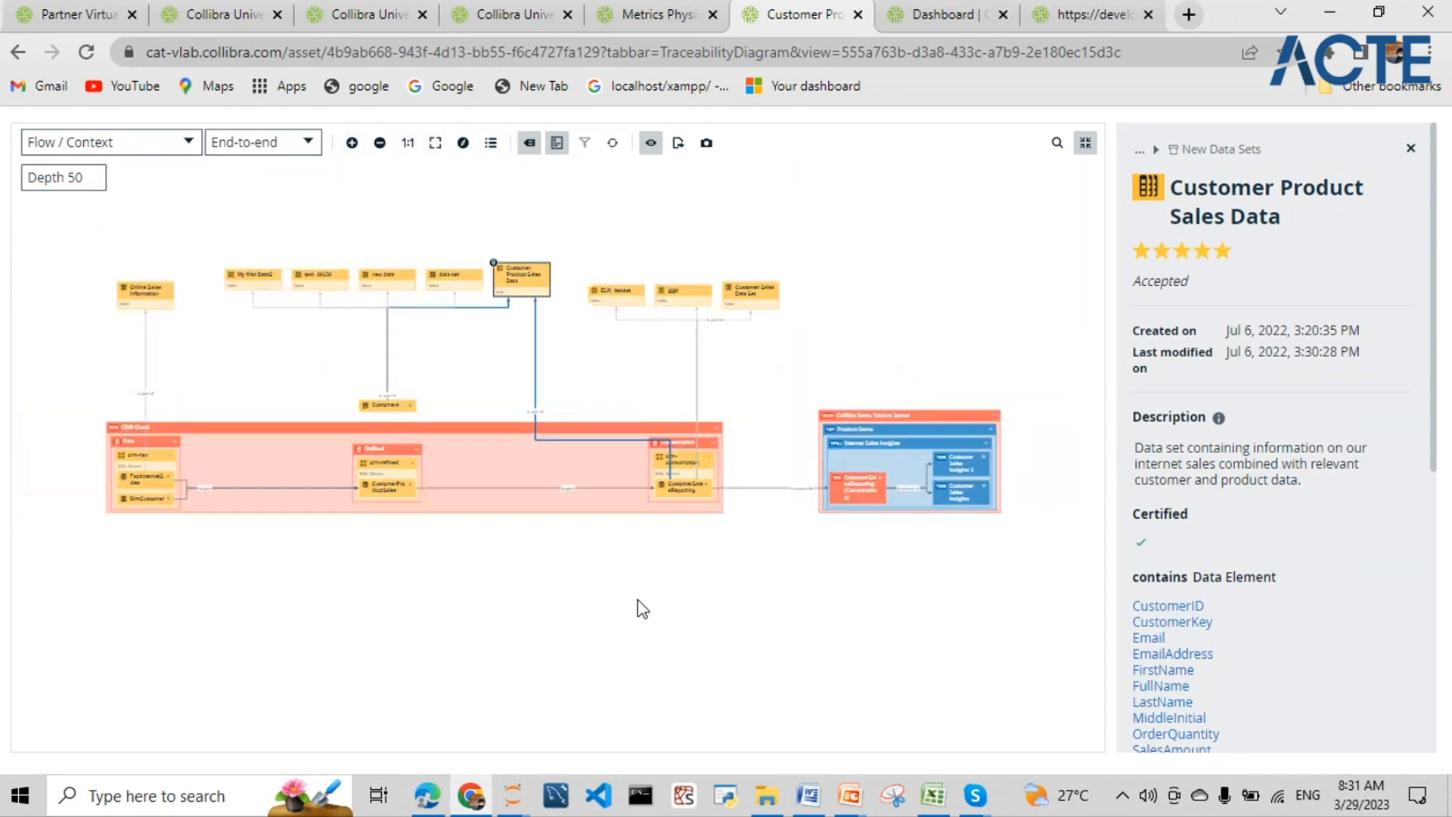
pyautogui.scroll(-2, 616, 673)
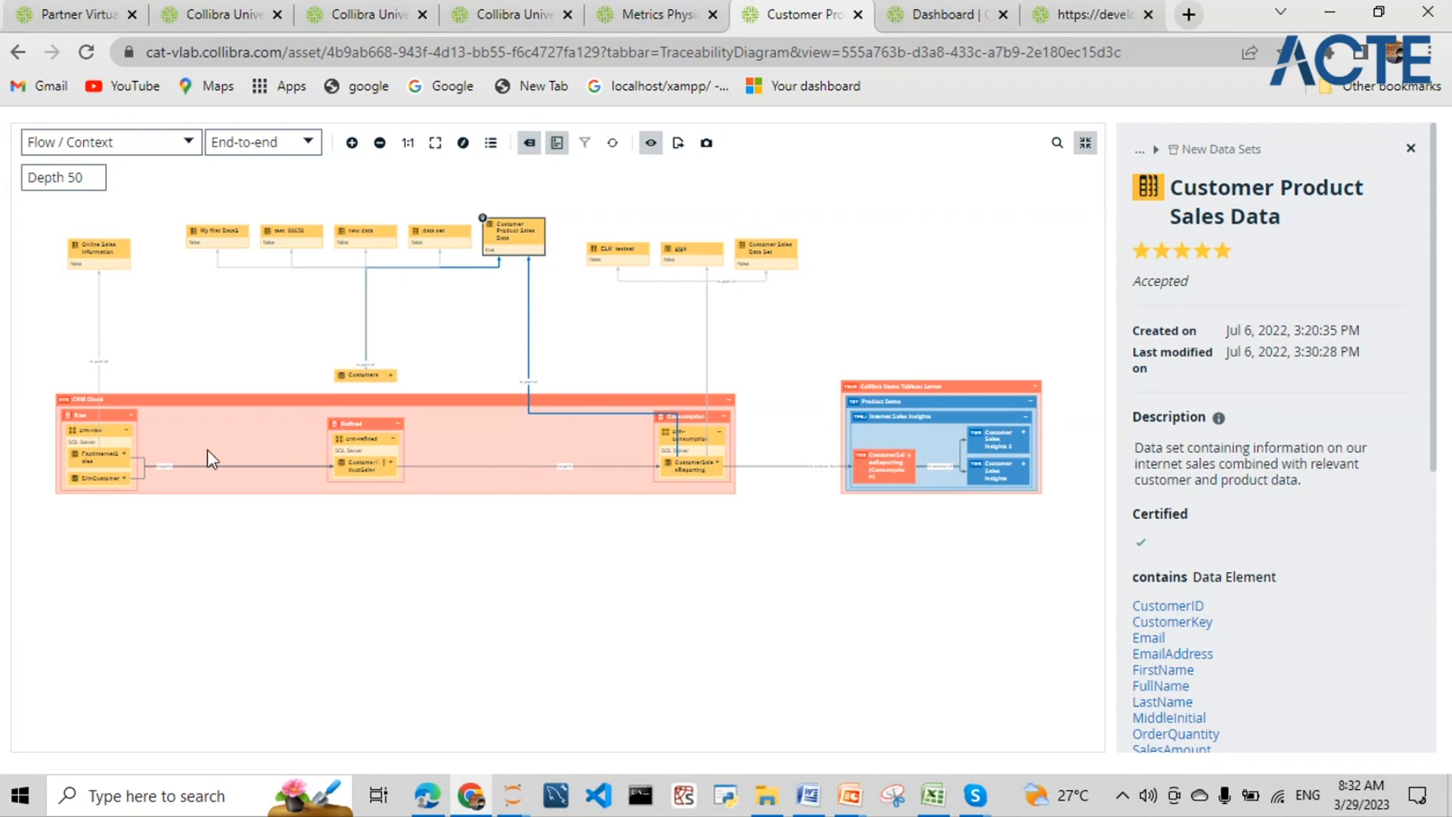
pyautogui.scroll(2, 32, 435)
pyautogui.scroll(3, 32, 435)
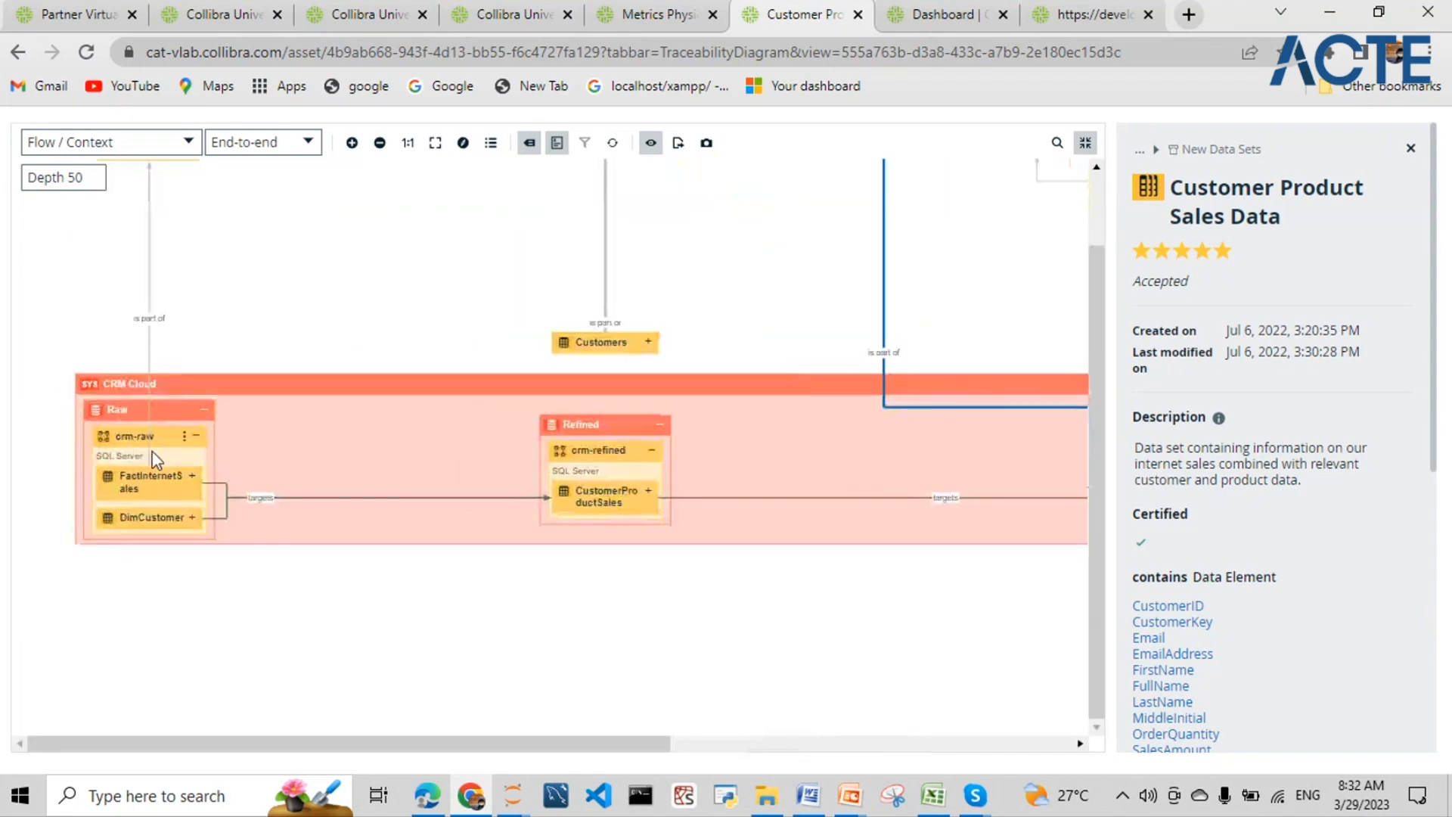
pyautogui.moveTo(371, 746); pyautogui.dragTo(605, 758)
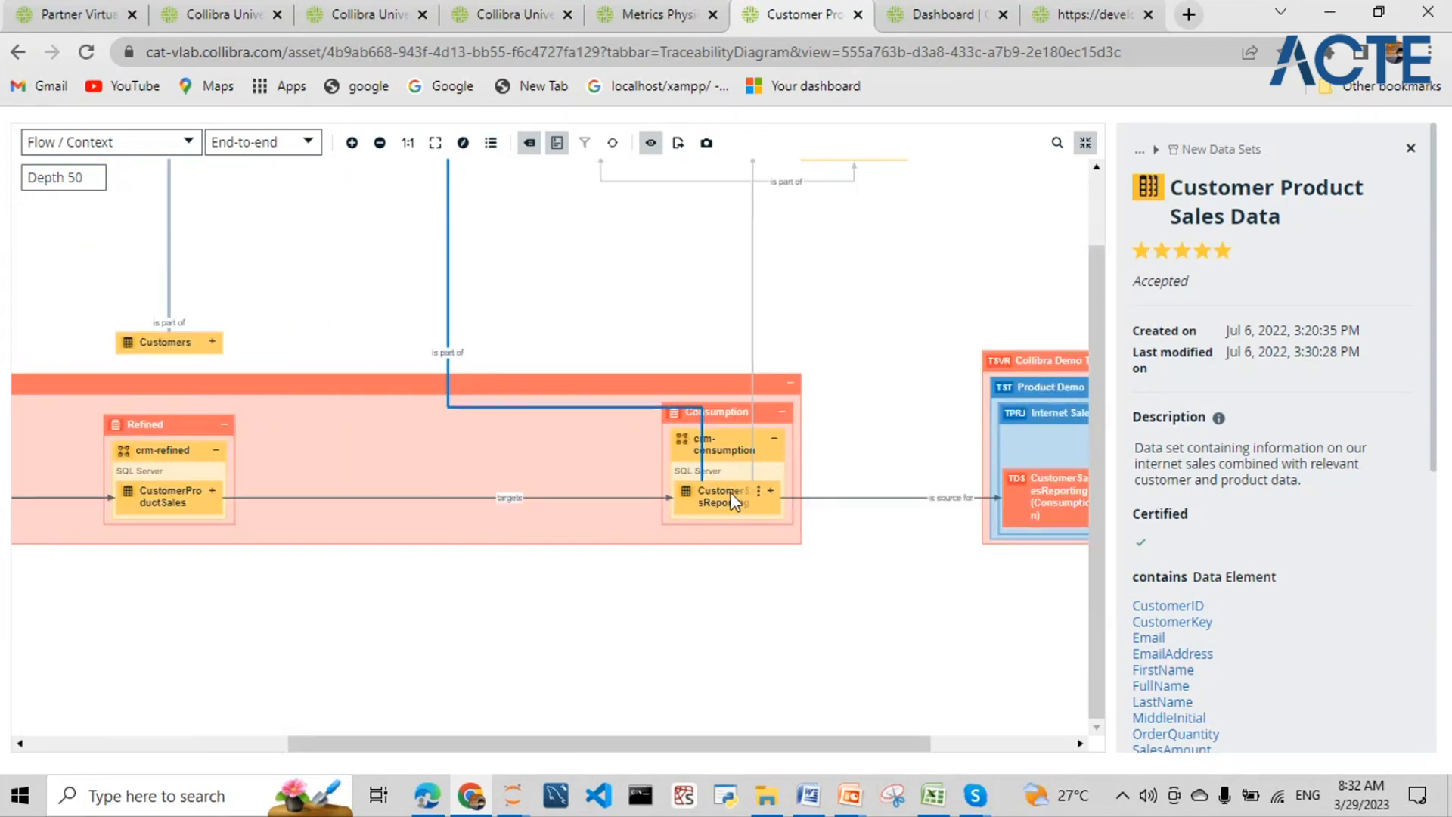
pyautogui.moveTo(620, 744); pyautogui.dragTo(396, 745)
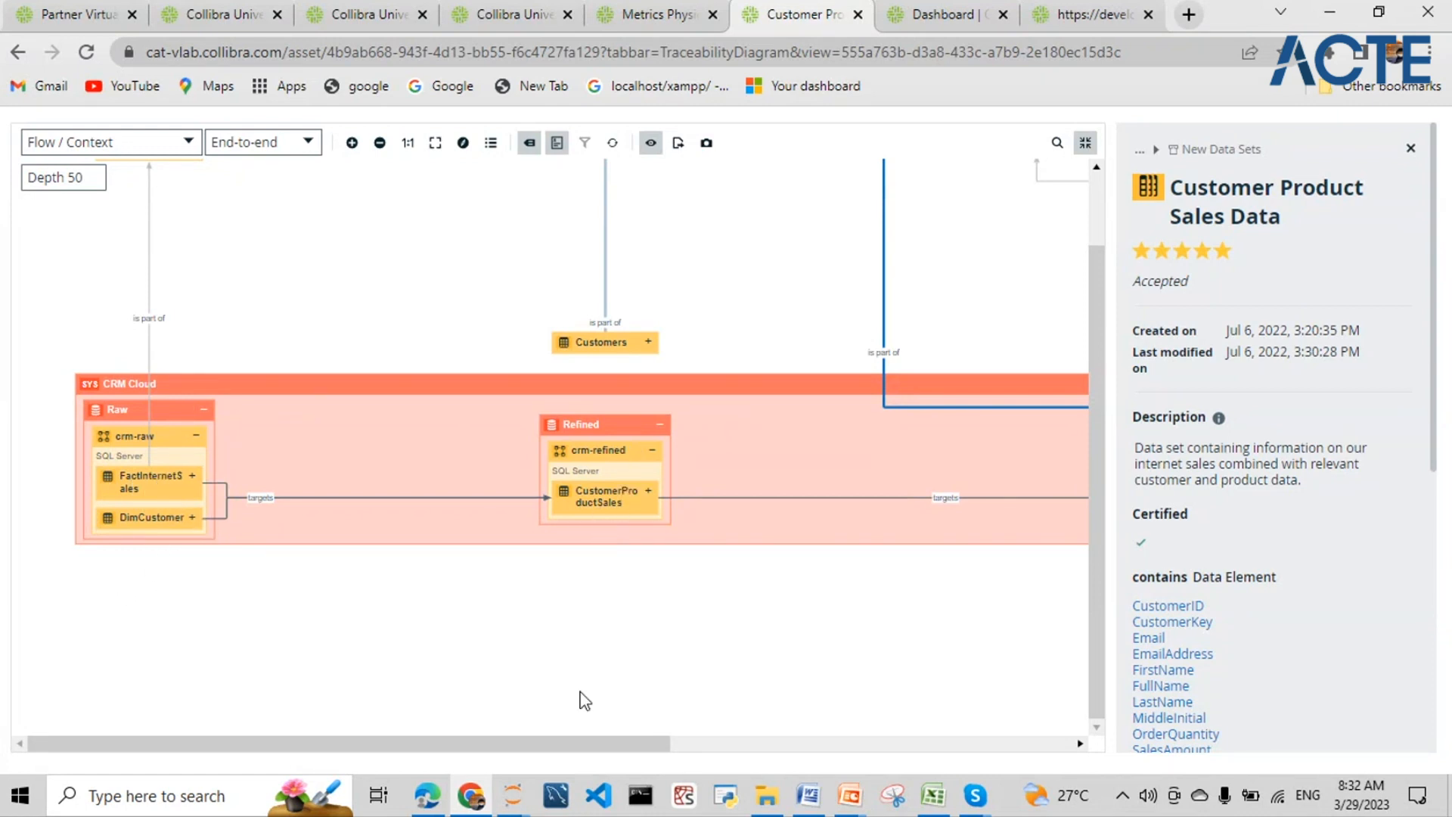
pyautogui.moveTo(583, 745); pyautogui.dragTo(681, 745)
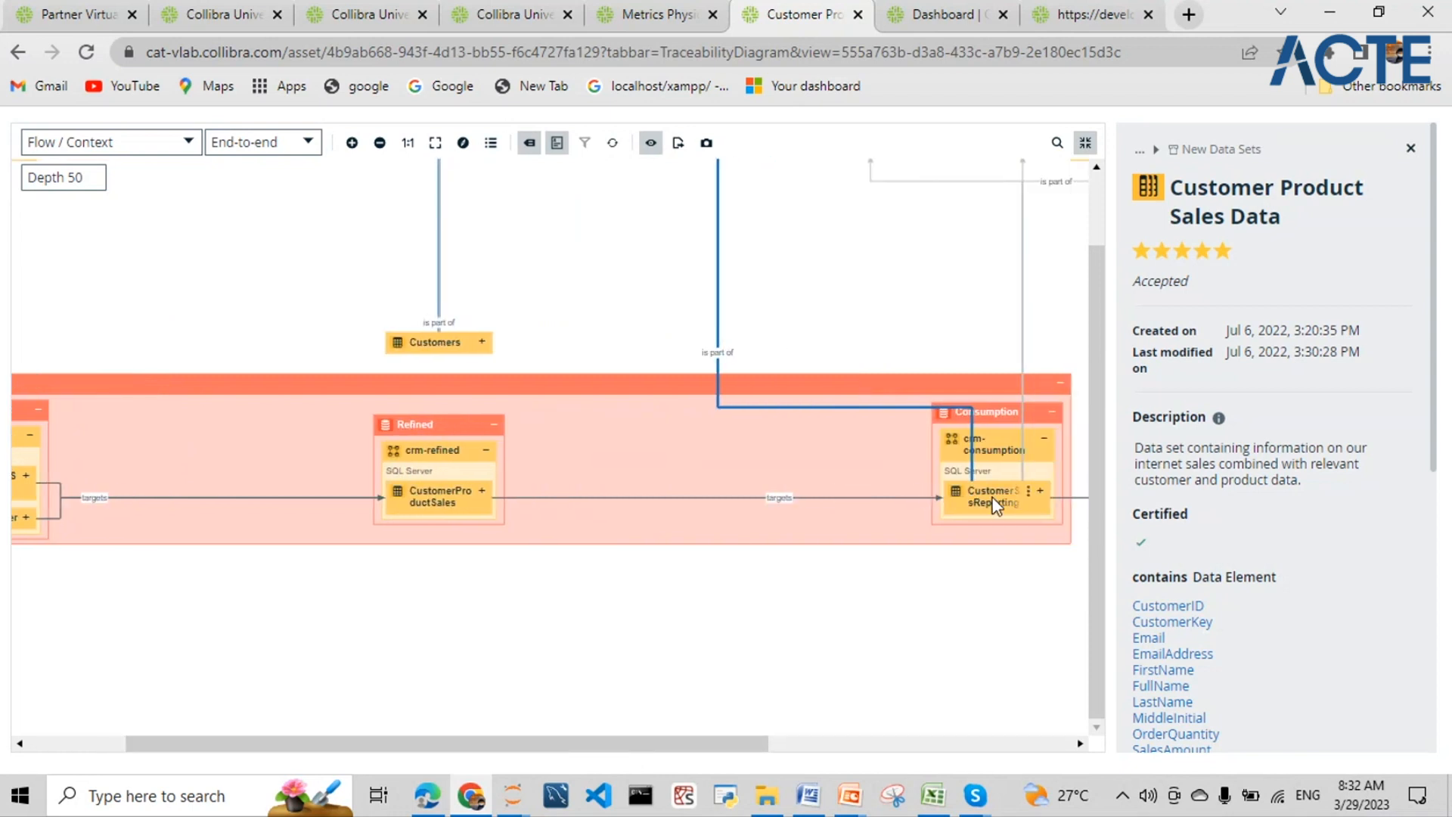
pyautogui.moveTo(667, 744); pyautogui.dragTo(975, 744)
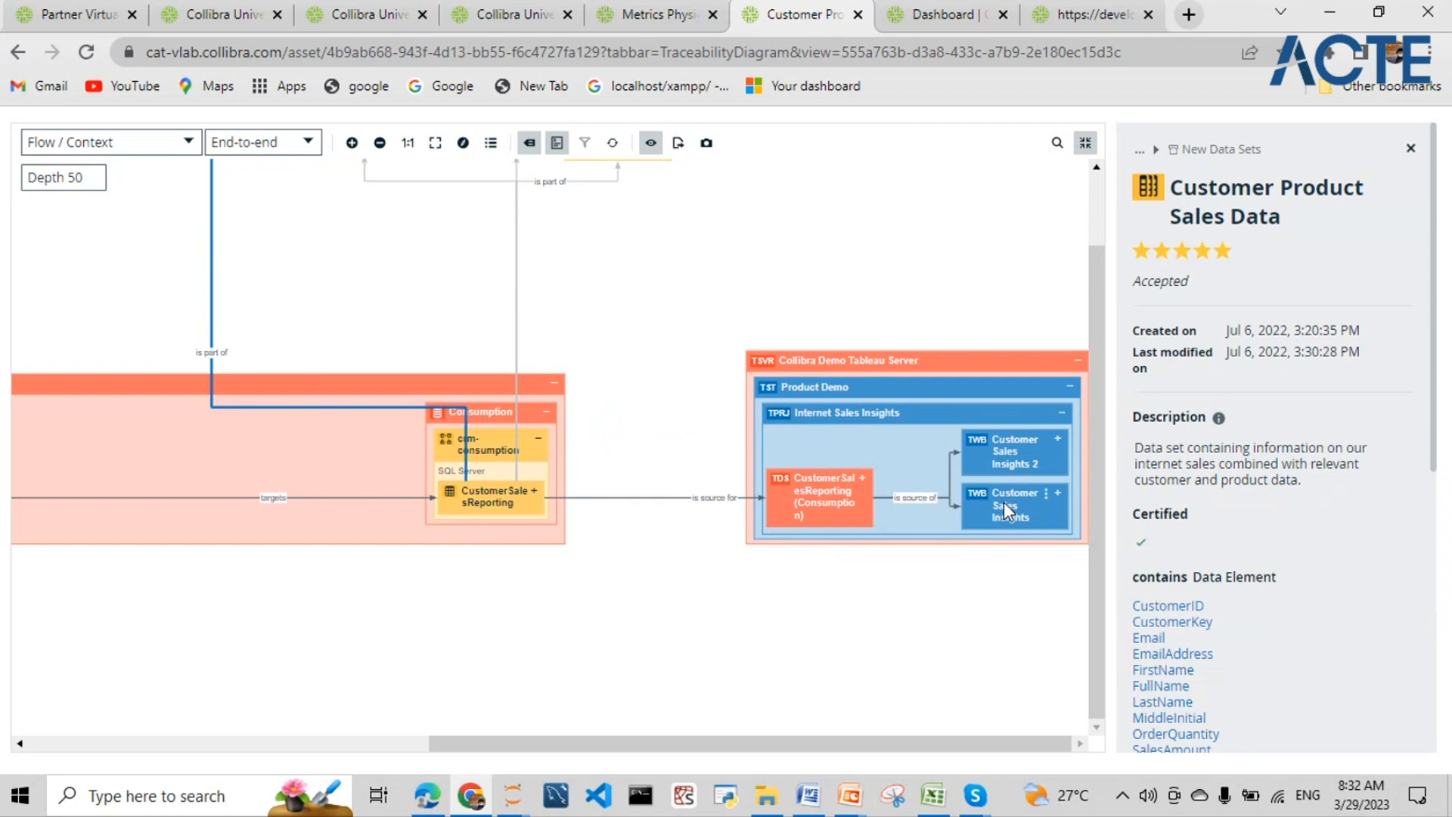
pyautogui.moveTo(528, 748); pyautogui.dragTo(50, 741)
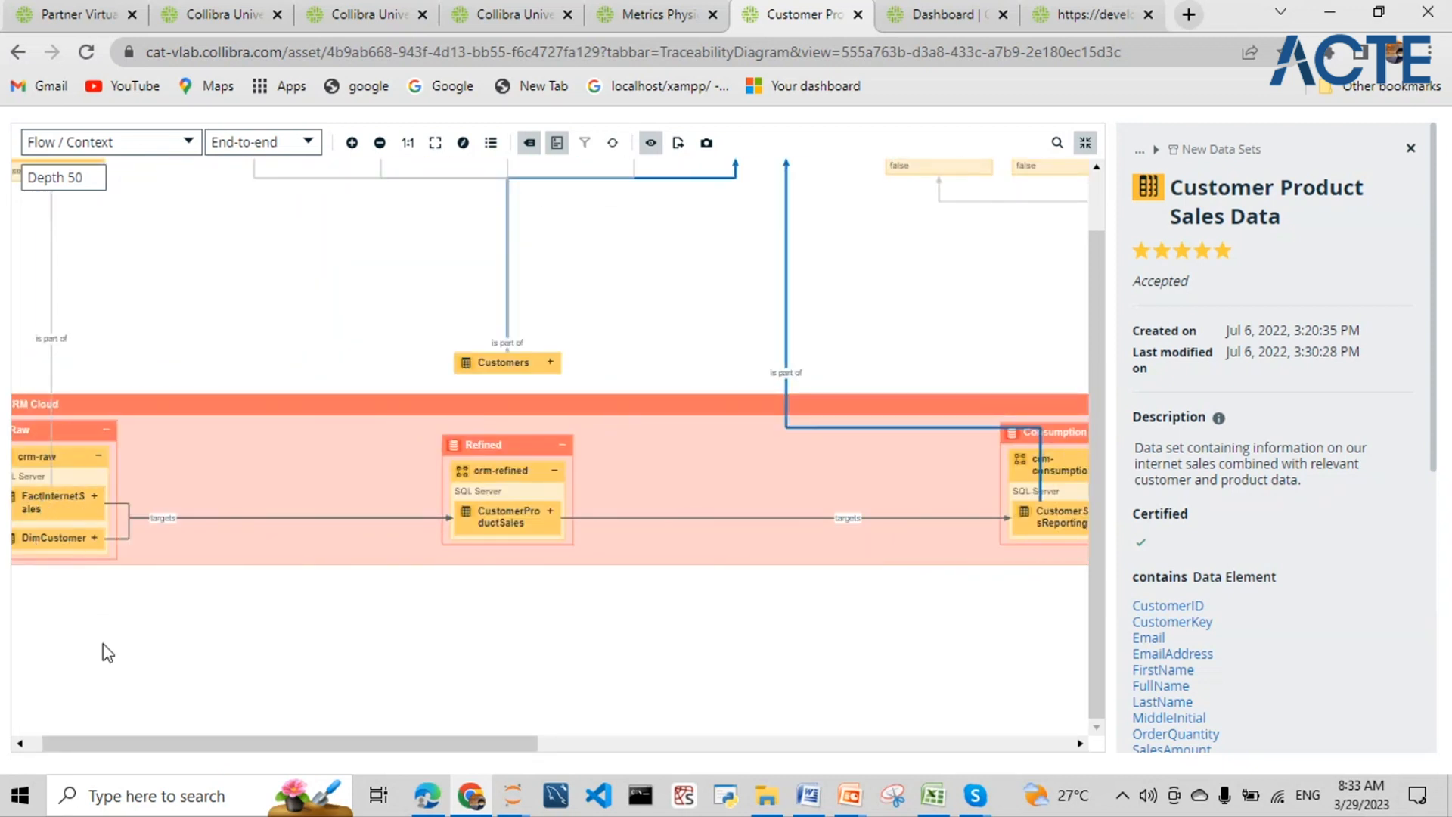
pyautogui.moveTo(142, 741); pyautogui.dragTo(460, 759)
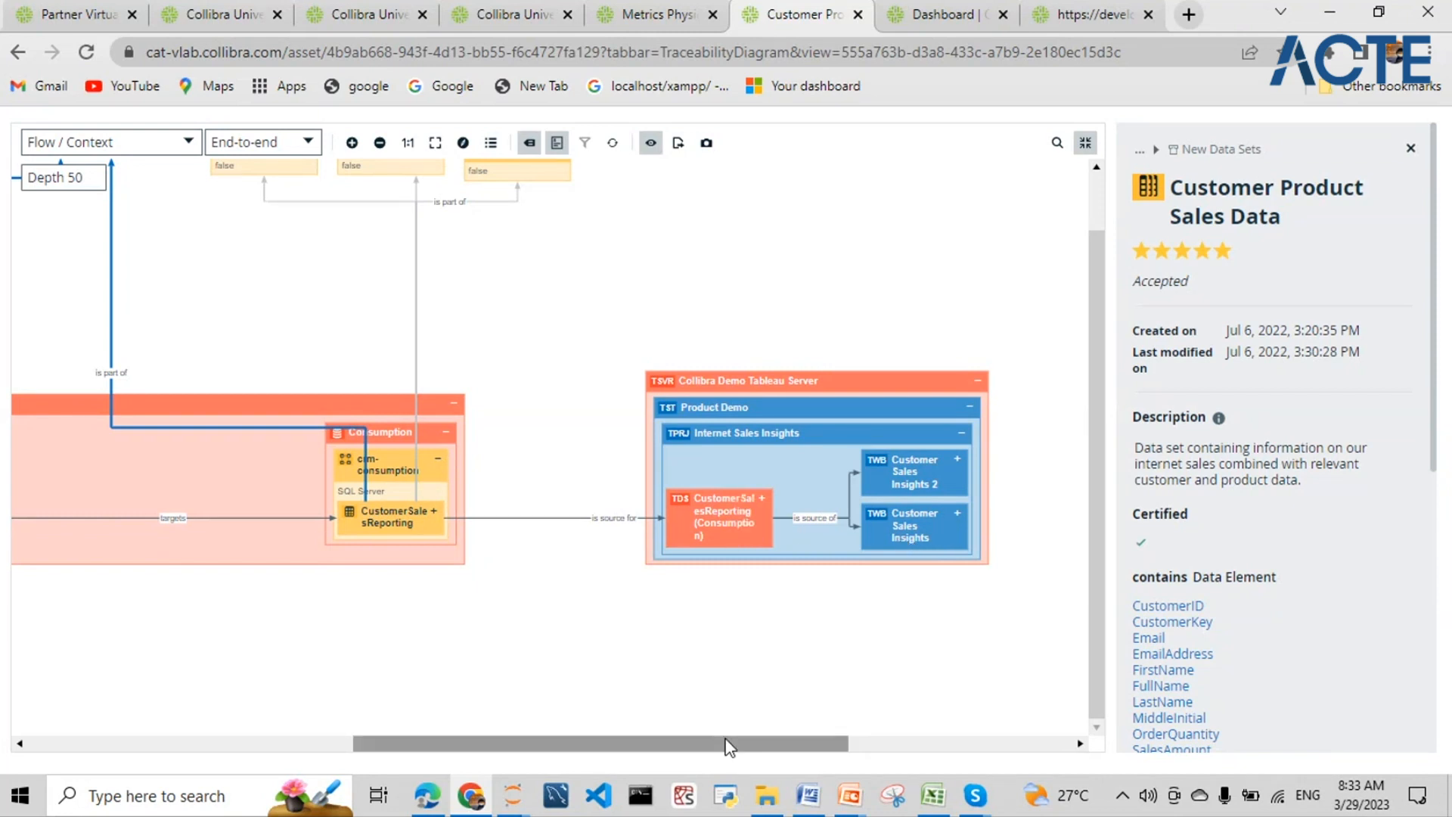
pyautogui.moveTo(726, 745); pyautogui.dragTo(392, 746)
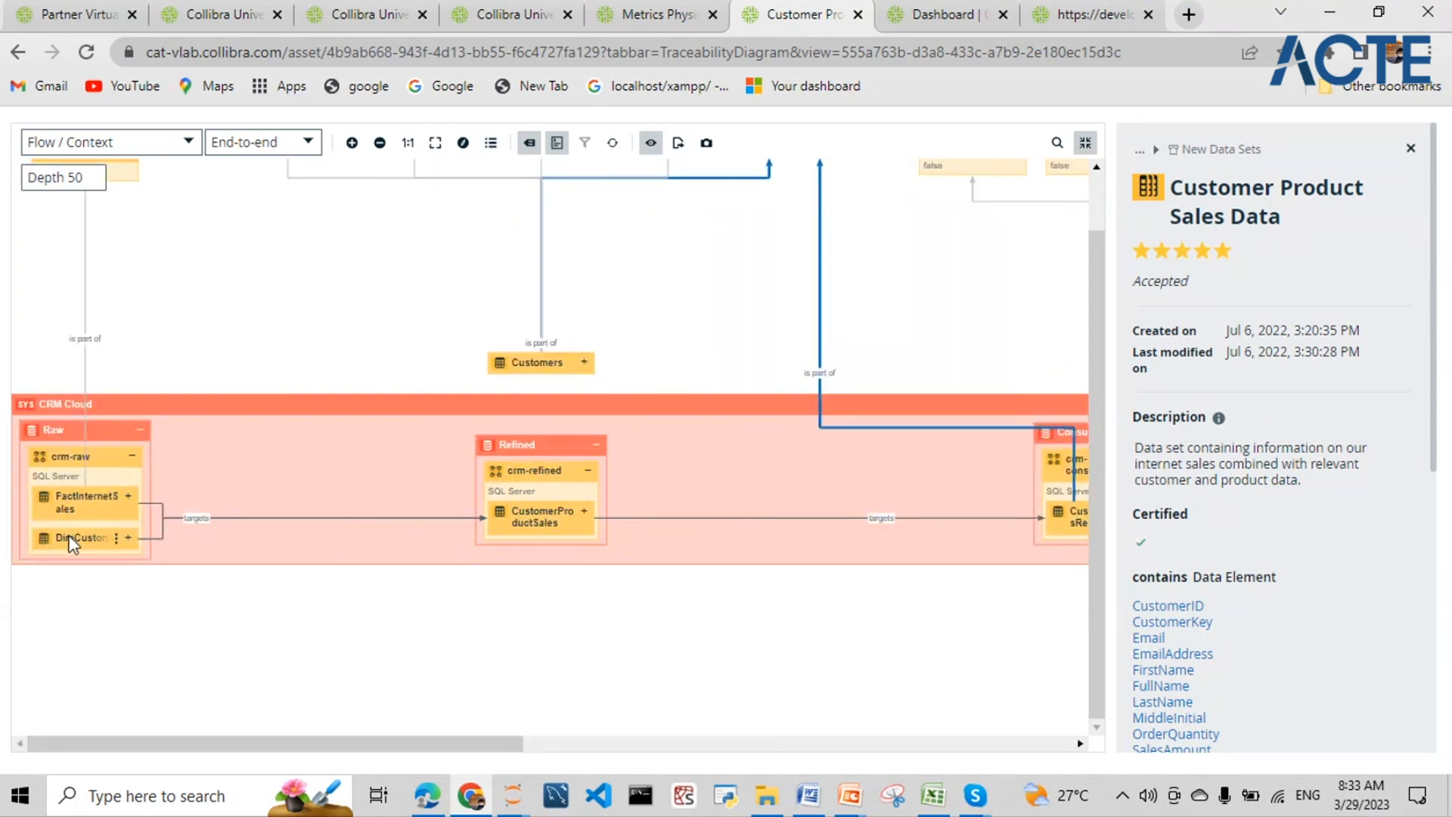
# - Pan the lineage from CRM Cloud tables to Tableau Internet Sales Insights, then exit full-page view
pyautogui.scroll(-2, 378, 338)
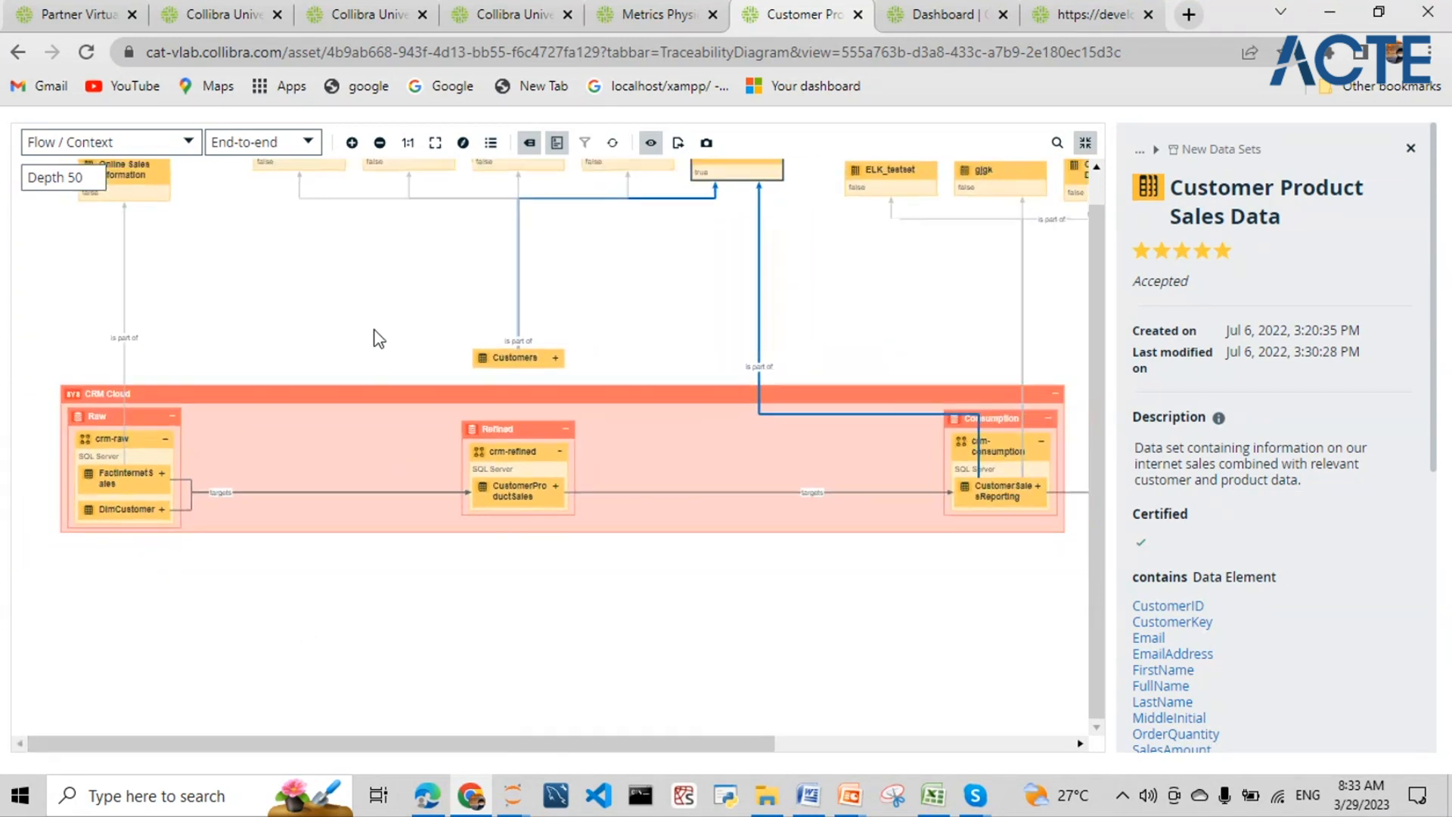
pyautogui.moveTo(1095, 471); pyautogui.dragTo(1095, 397)
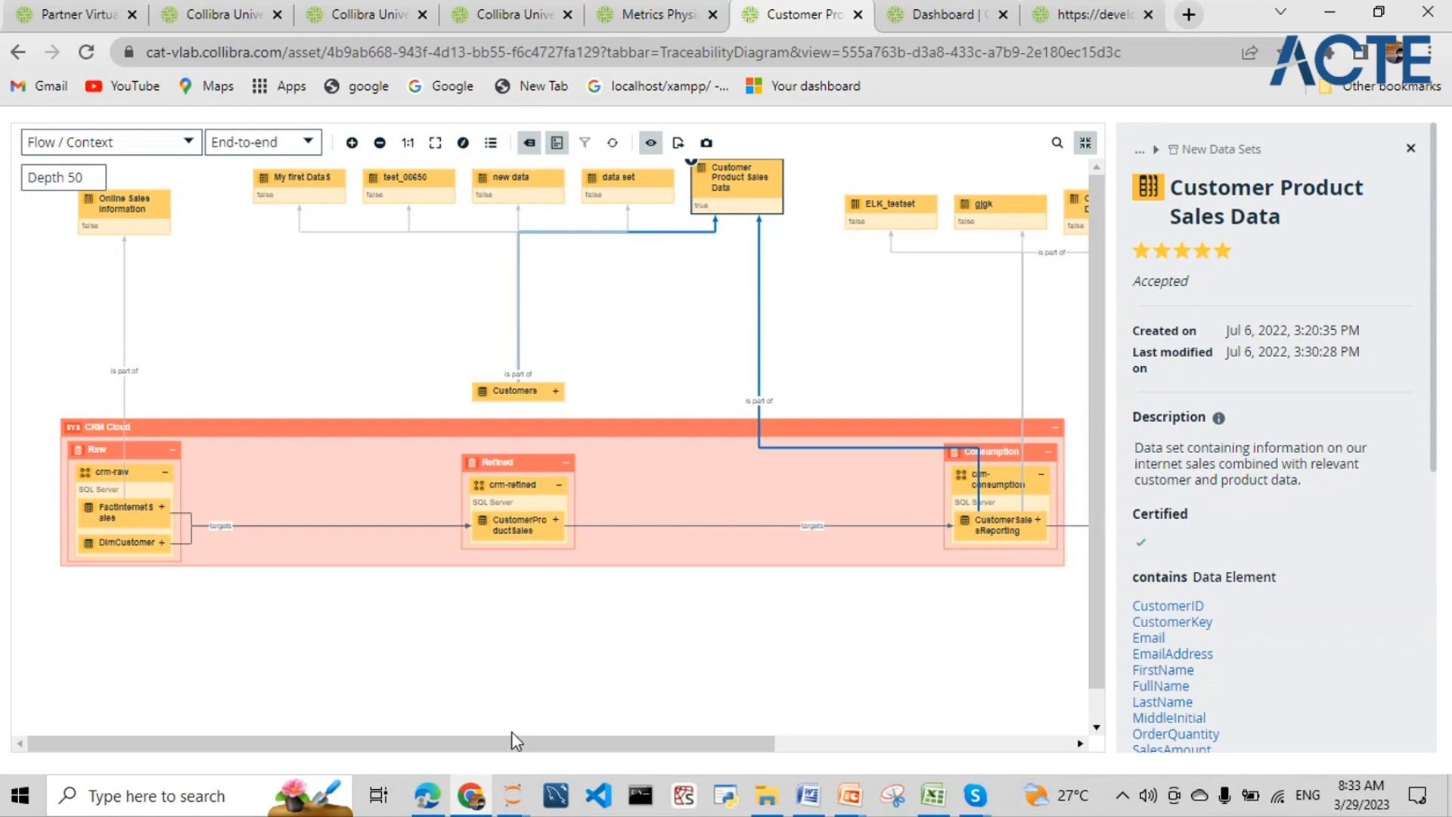
pyautogui.moveTo(518, 729); pyautogui.dragTo(577, 719)
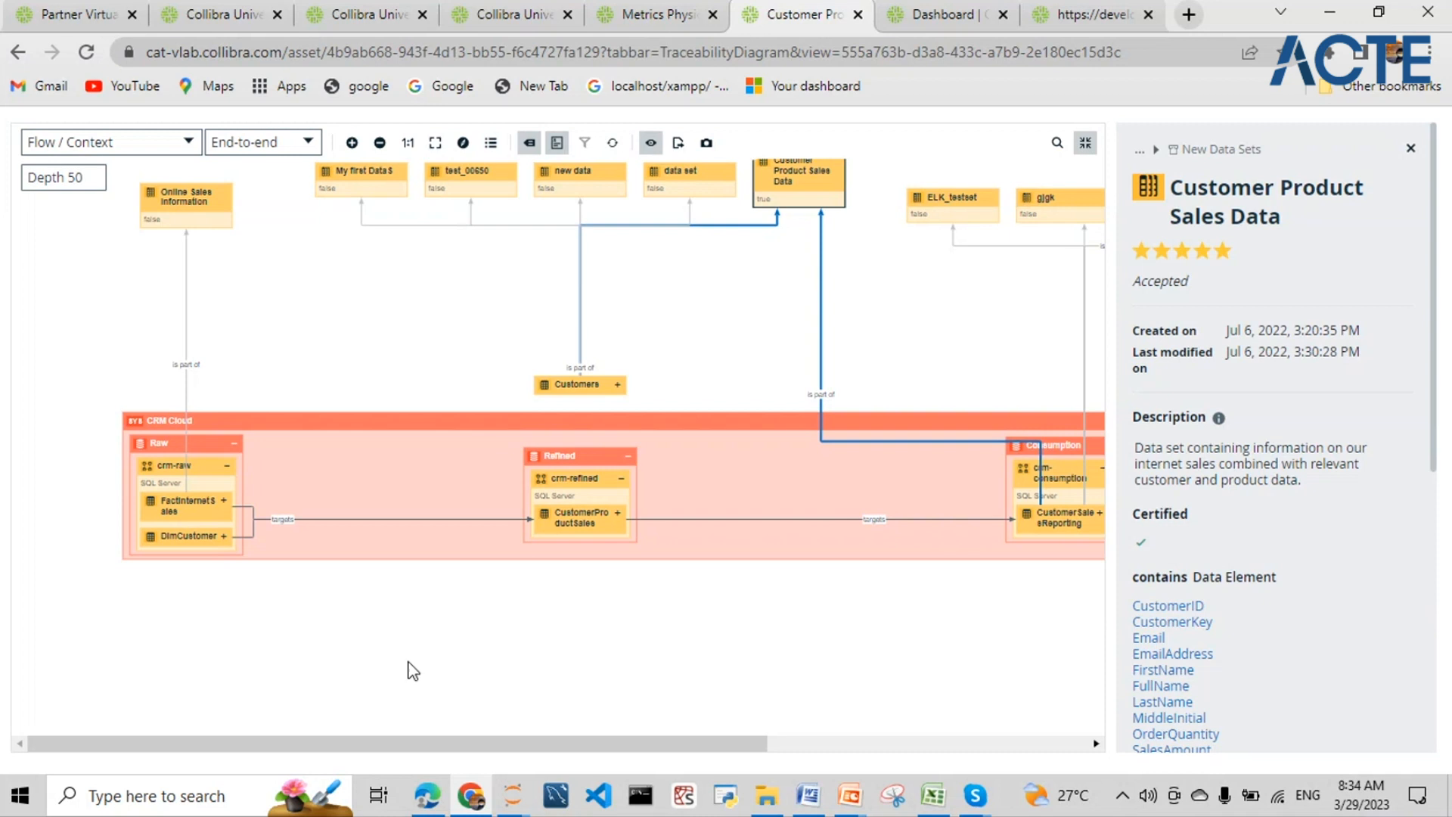
pyautogui.moveTo(415, 748); pyautogui.dragTo(736, 744)
pyautogui.scroll(2, 681, 302)
pyautogui.scroll(-4, 687, 319)
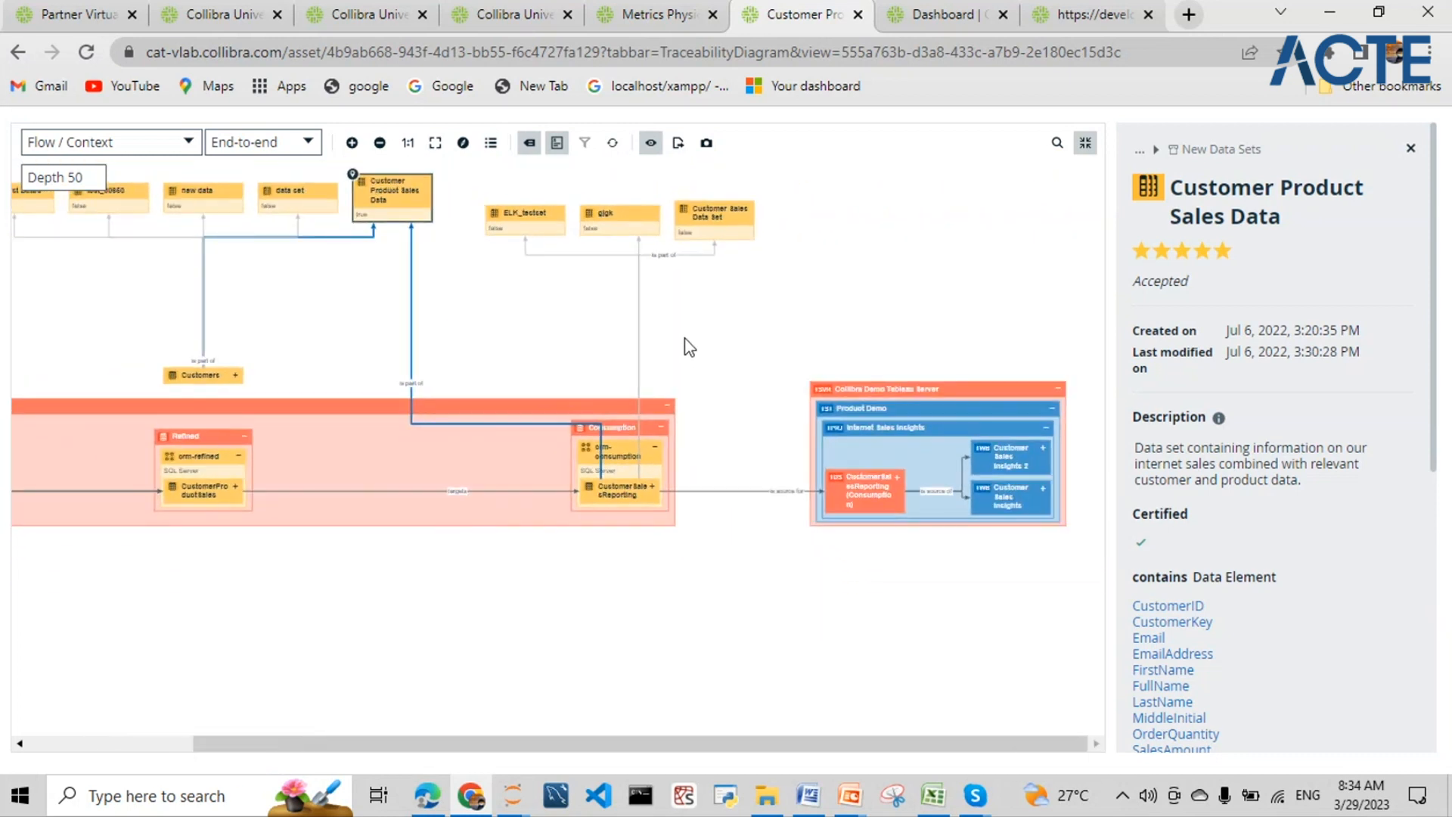
pyautogui.scroll(-2, 689, 347)
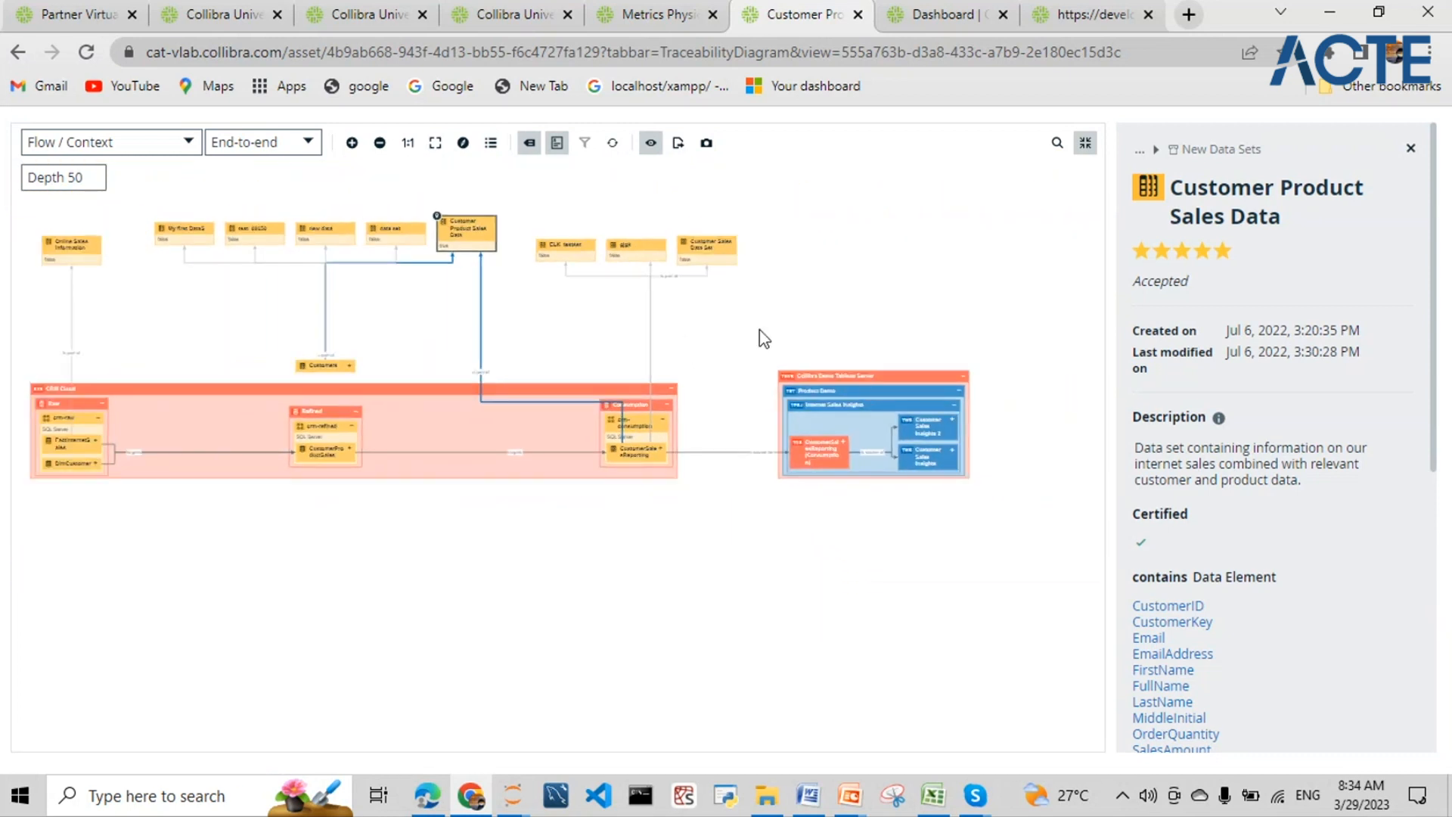
pyautogui.click(1086, 143)
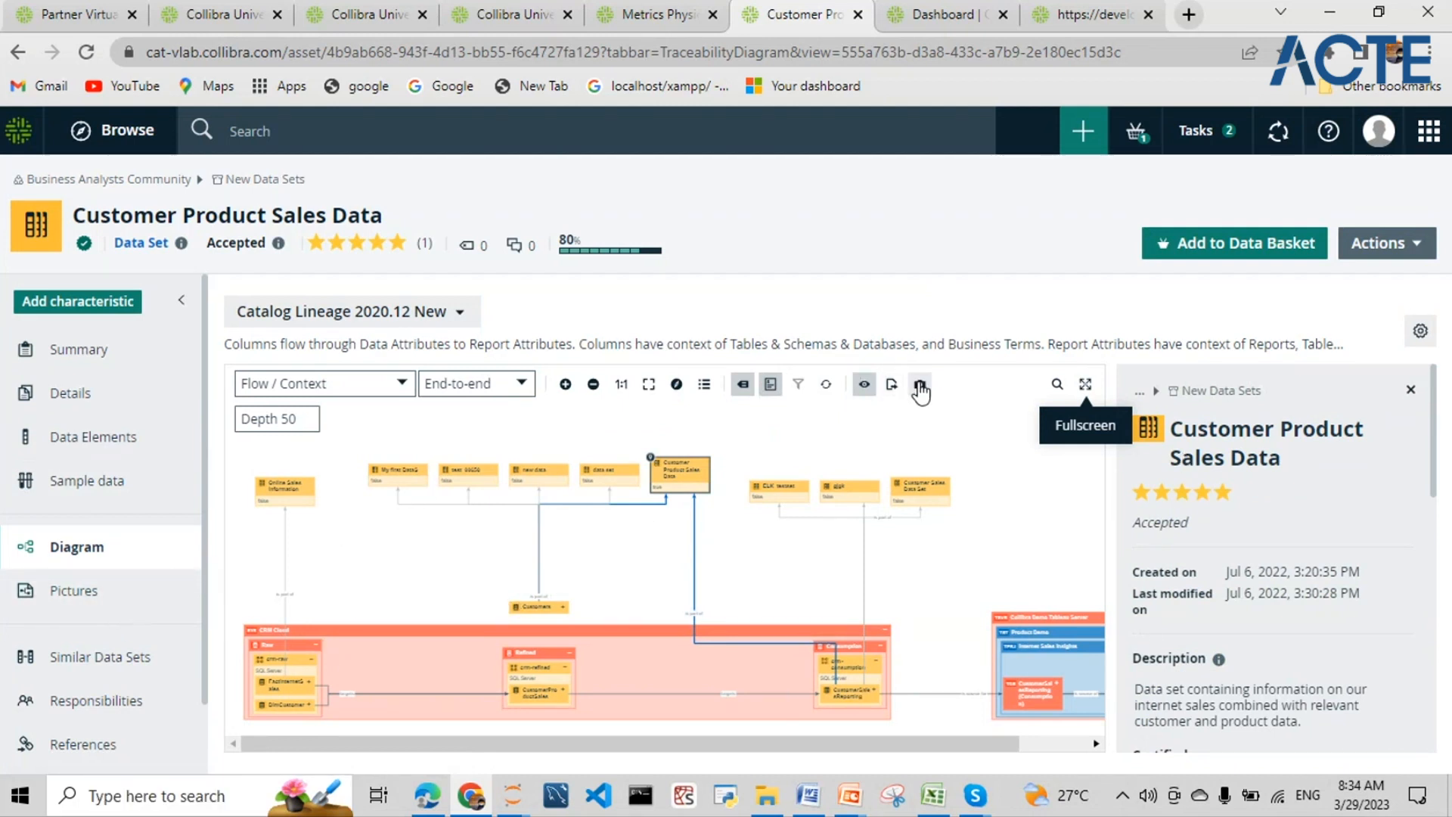
# - Browse Pictures and Similar Data Sets, ending on the Owner, Custodian and Steward roles
pyautogui.click(61, 594)
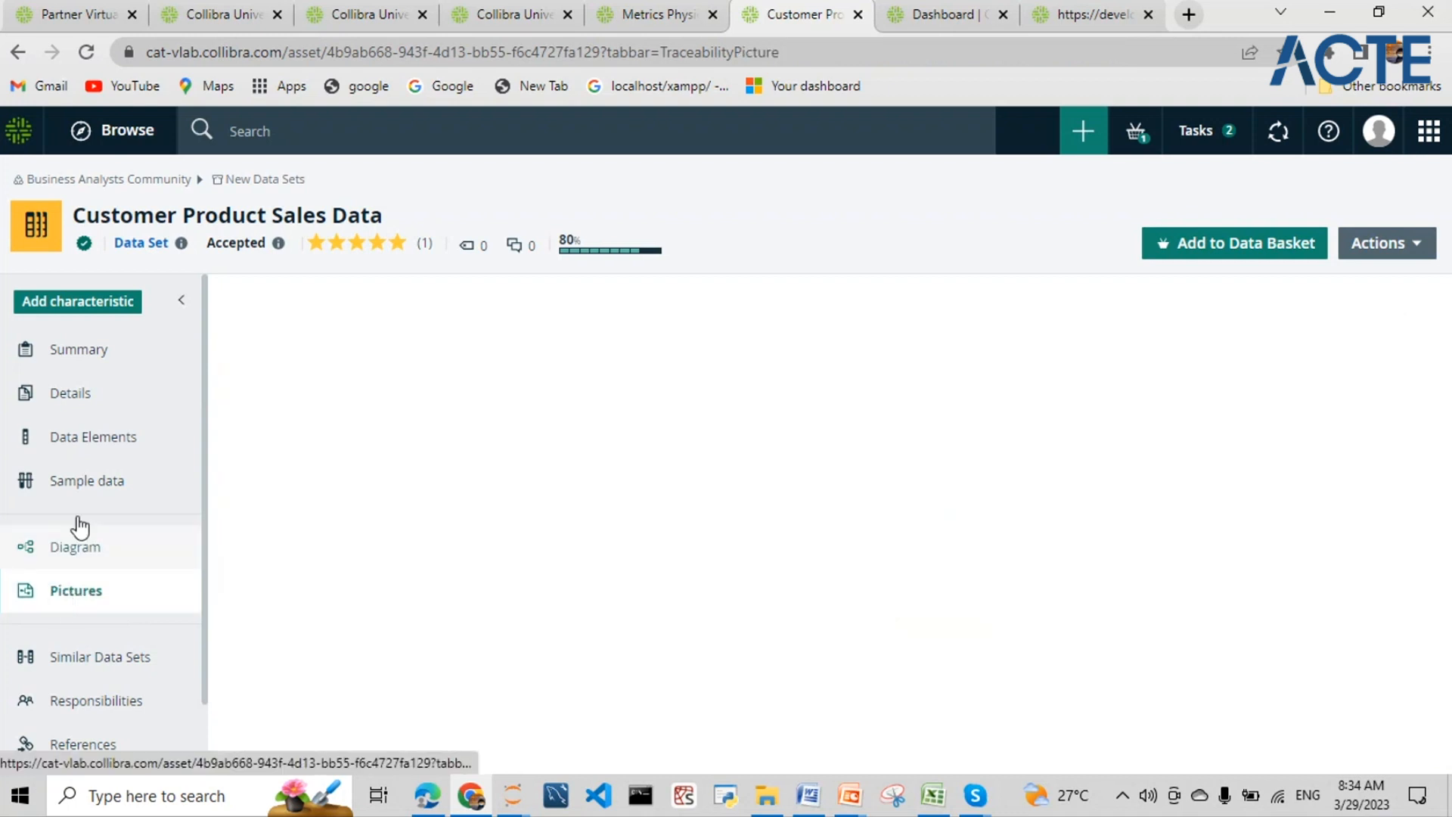
pyautogui.scroll(-1, 78, 524)
pyautogui.click(81, 577)
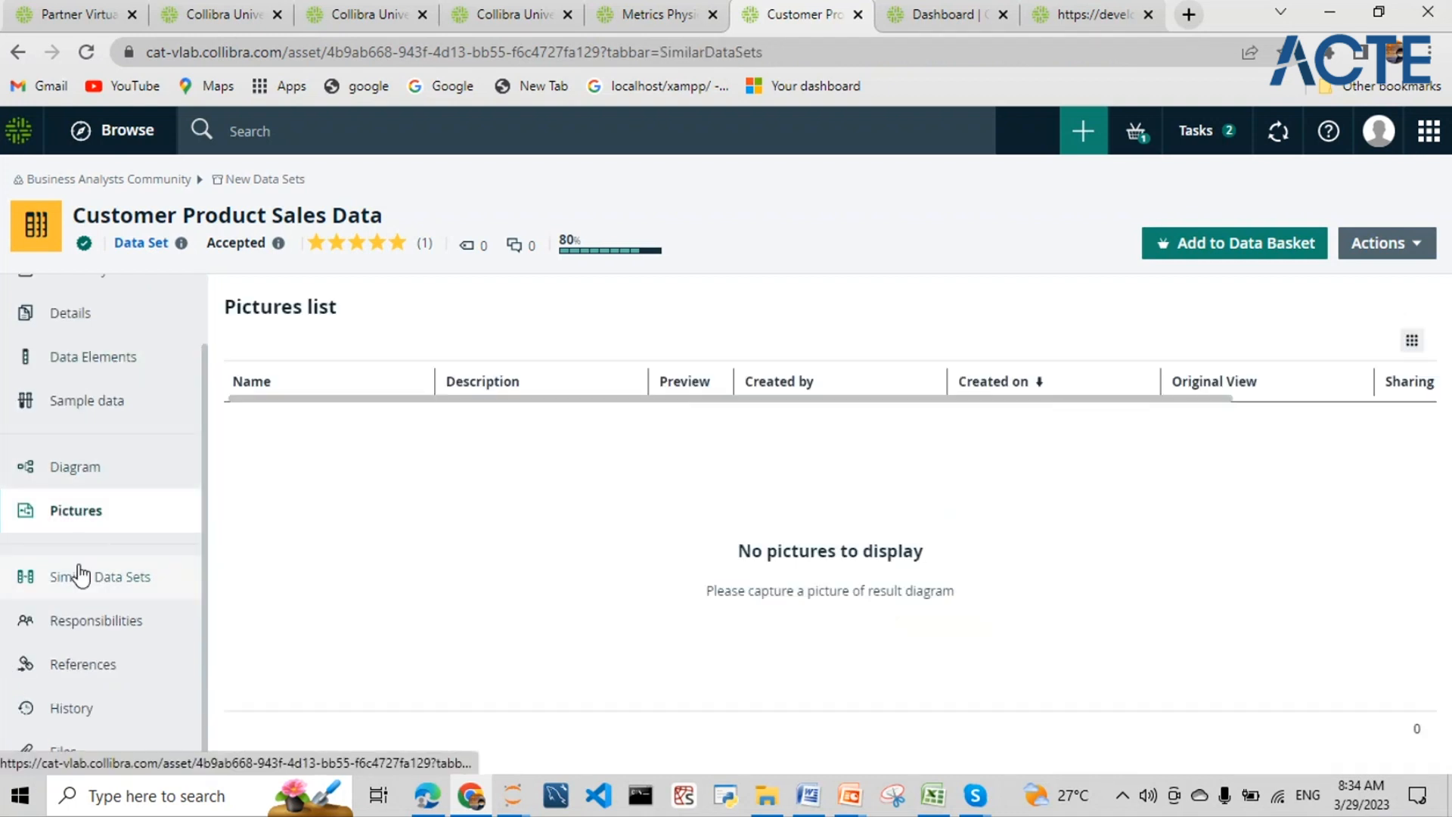
pyautogui.click(105, 622)
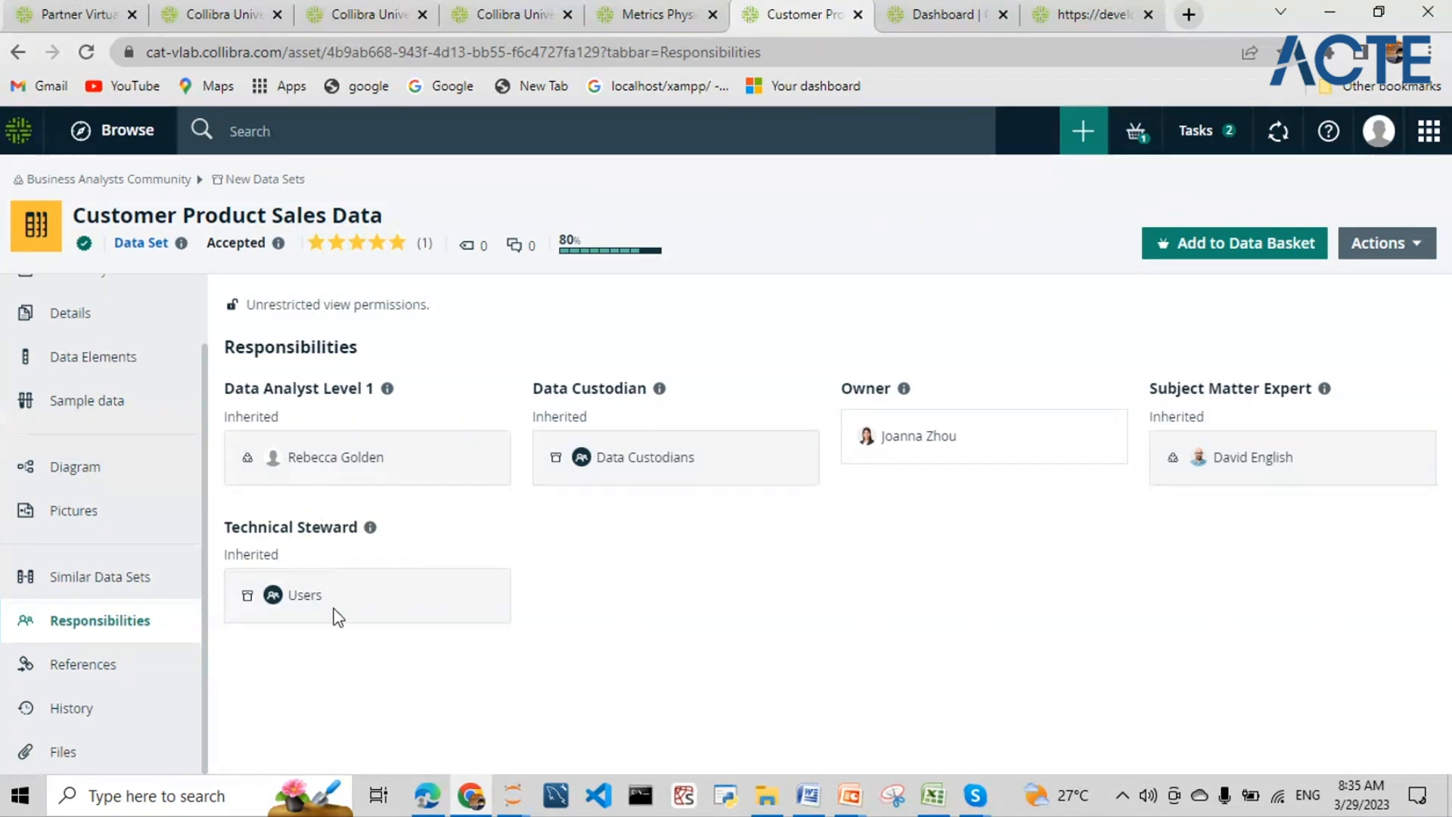
pyautogui.click(104, 673)
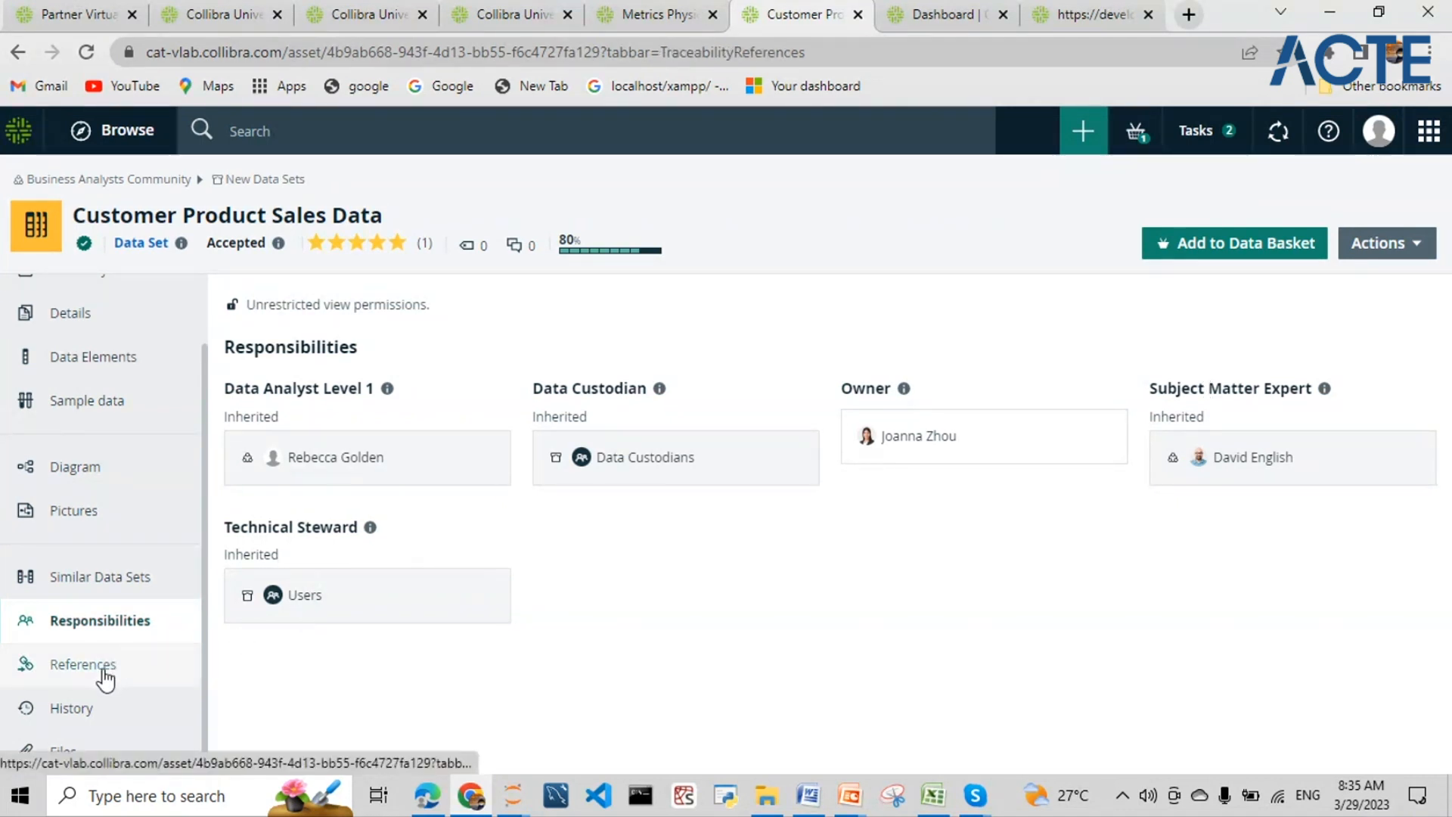
pyautogui.click(106, 620)
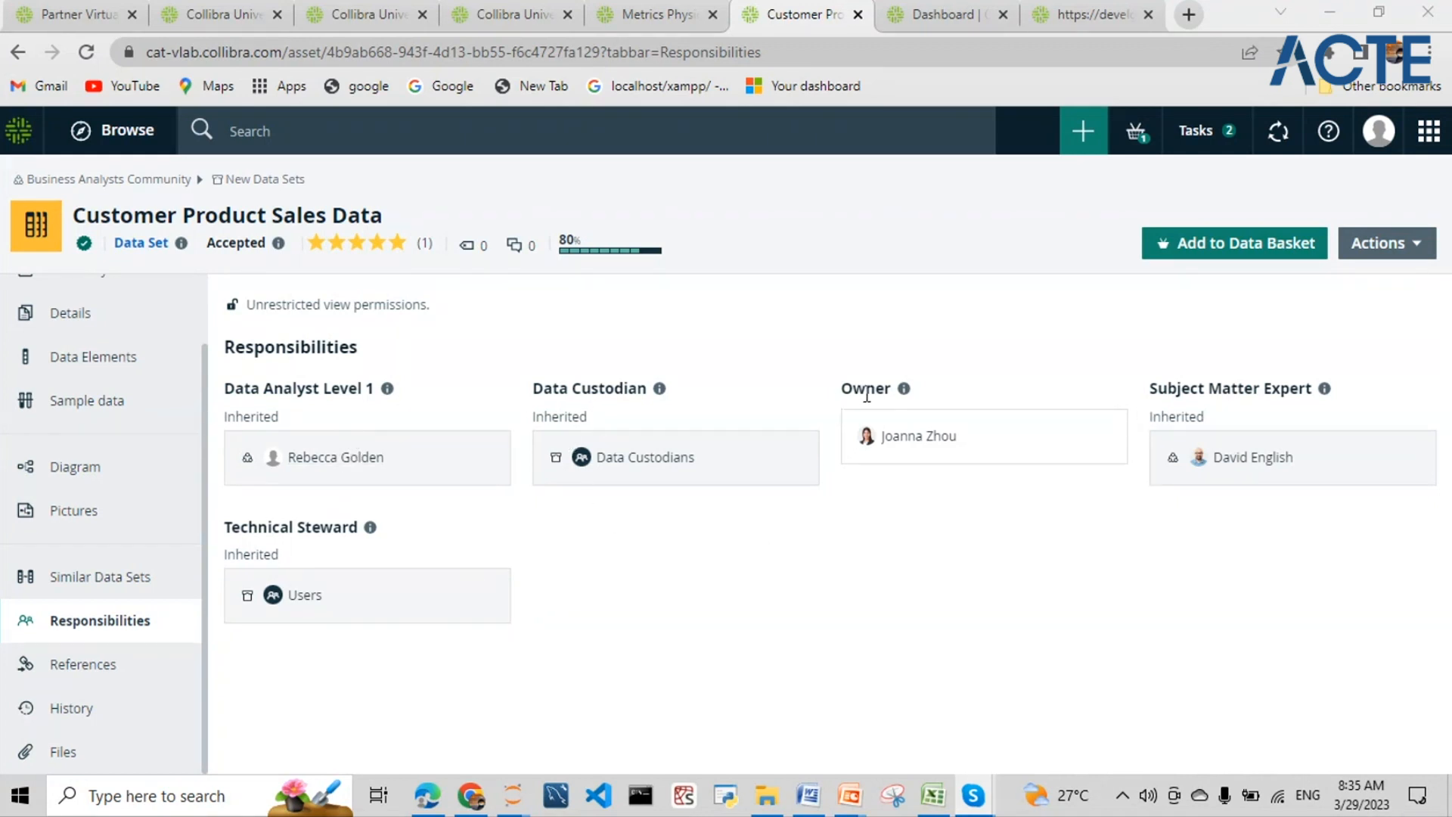
pyautogui.moveTo(841, 389); pyautogui.dragTo(895, 389)
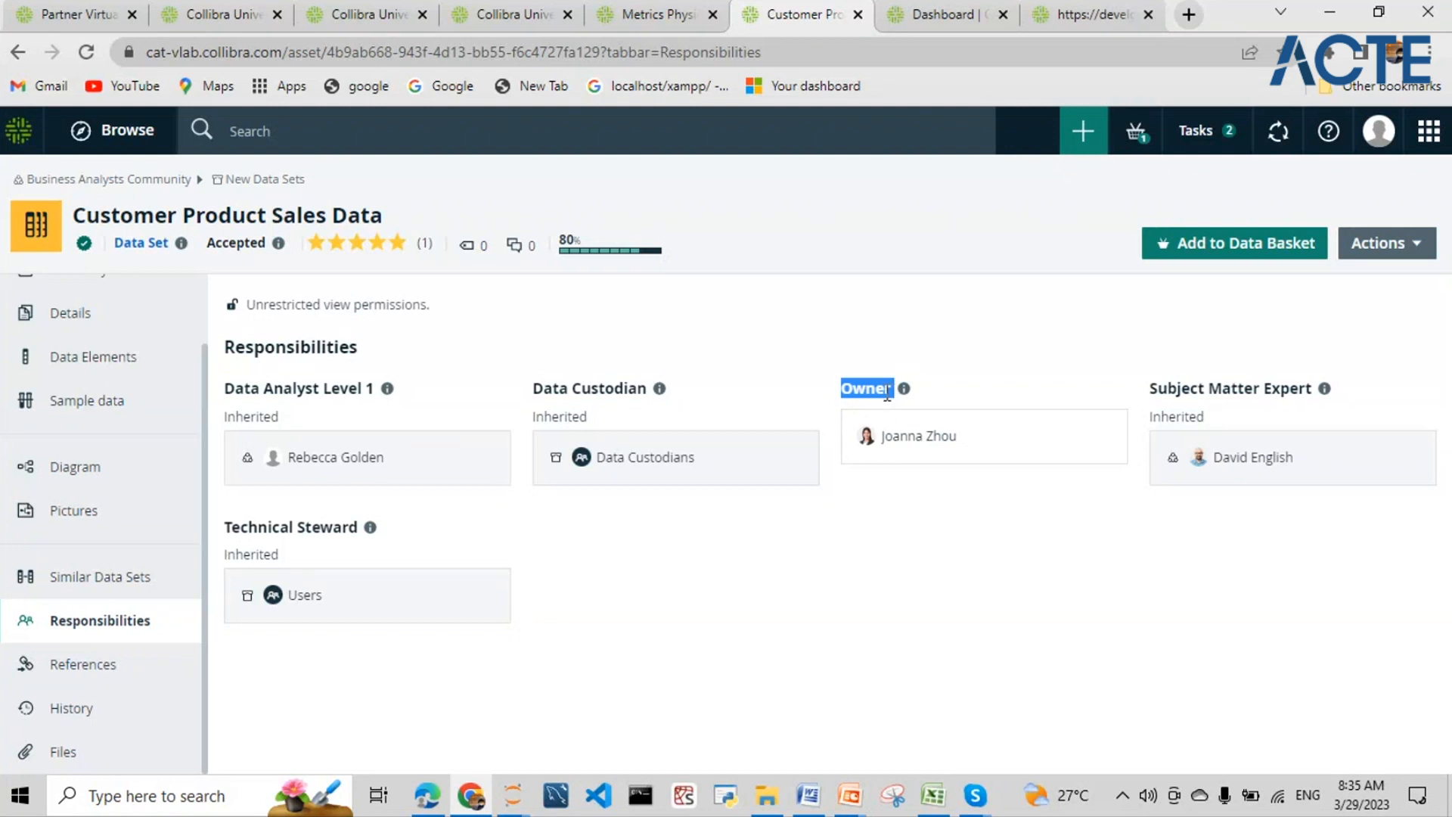
pyautogui.moveTo(840, 352); pyautogui.dragTo(856, 463)
pyautogui.click(900, 488)
pyautogui.moveTo(834, 372); pyautogui.dragTo(967, 466)
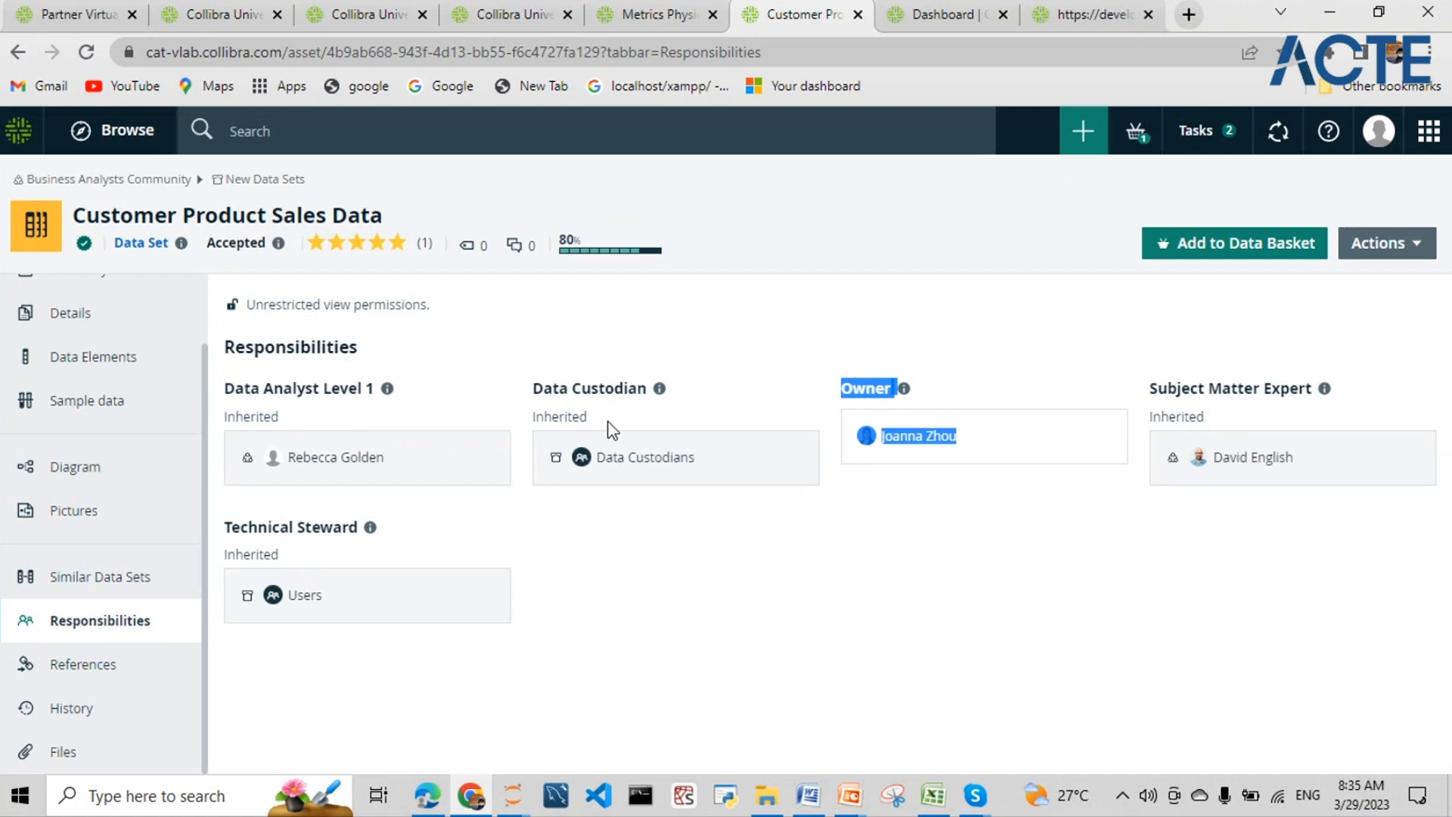
pyautogui.moveTo(535, 389); pyautogui.dragTo(656, 409)
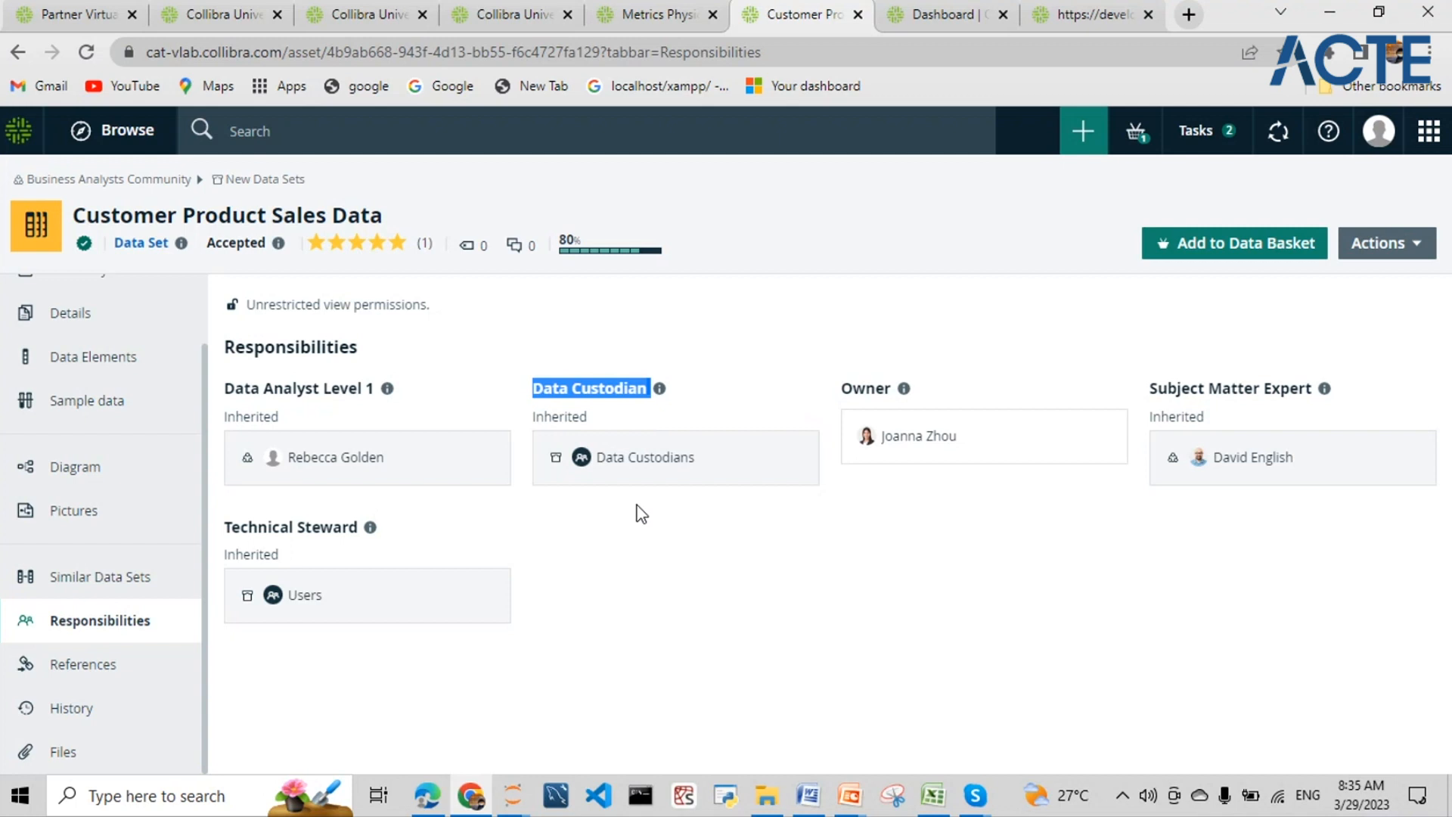
pyautogui.moveTo(226, 388); pyautogui.dragTo(394, 467)
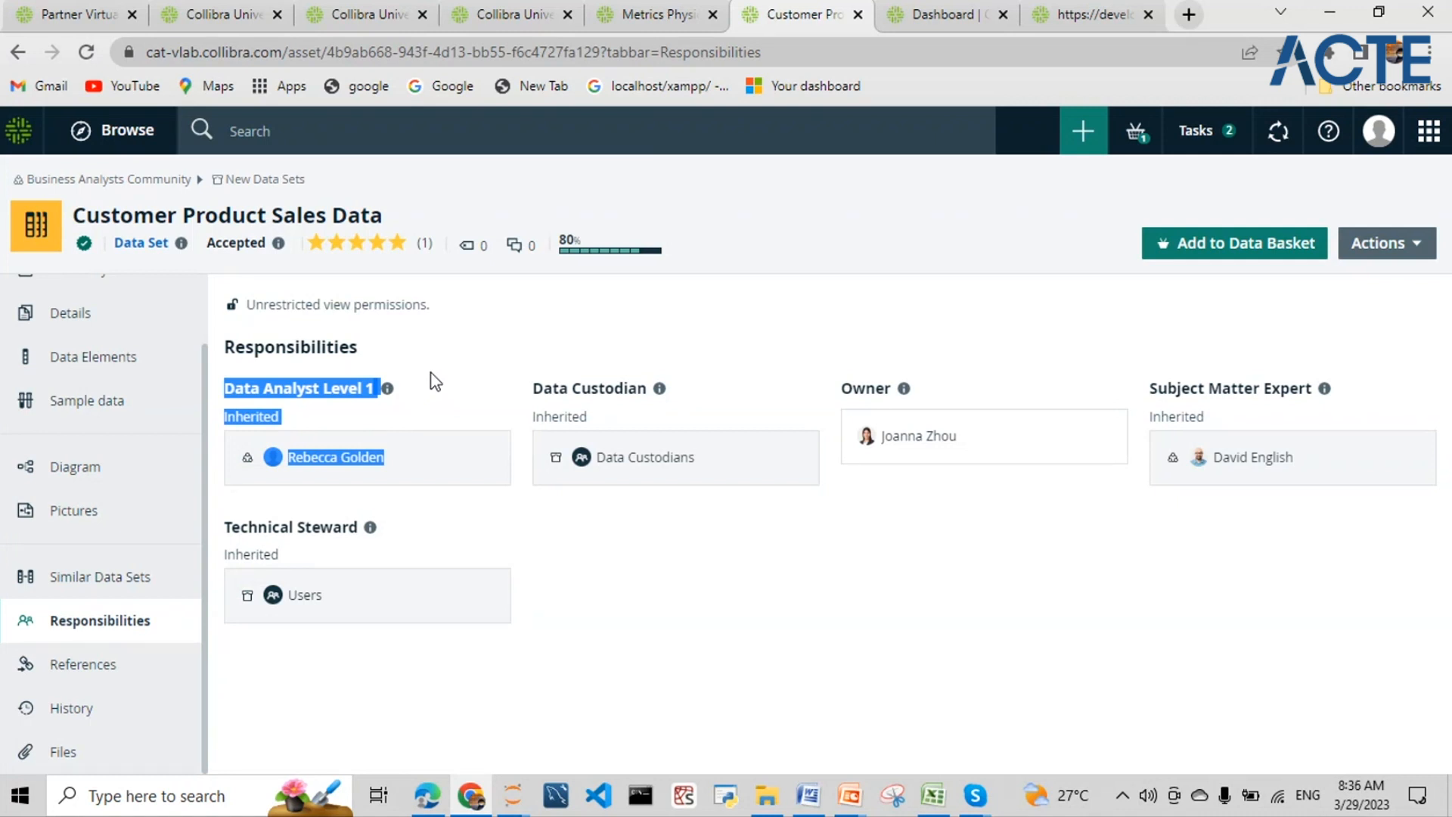
pyautogui.click(299, 403)
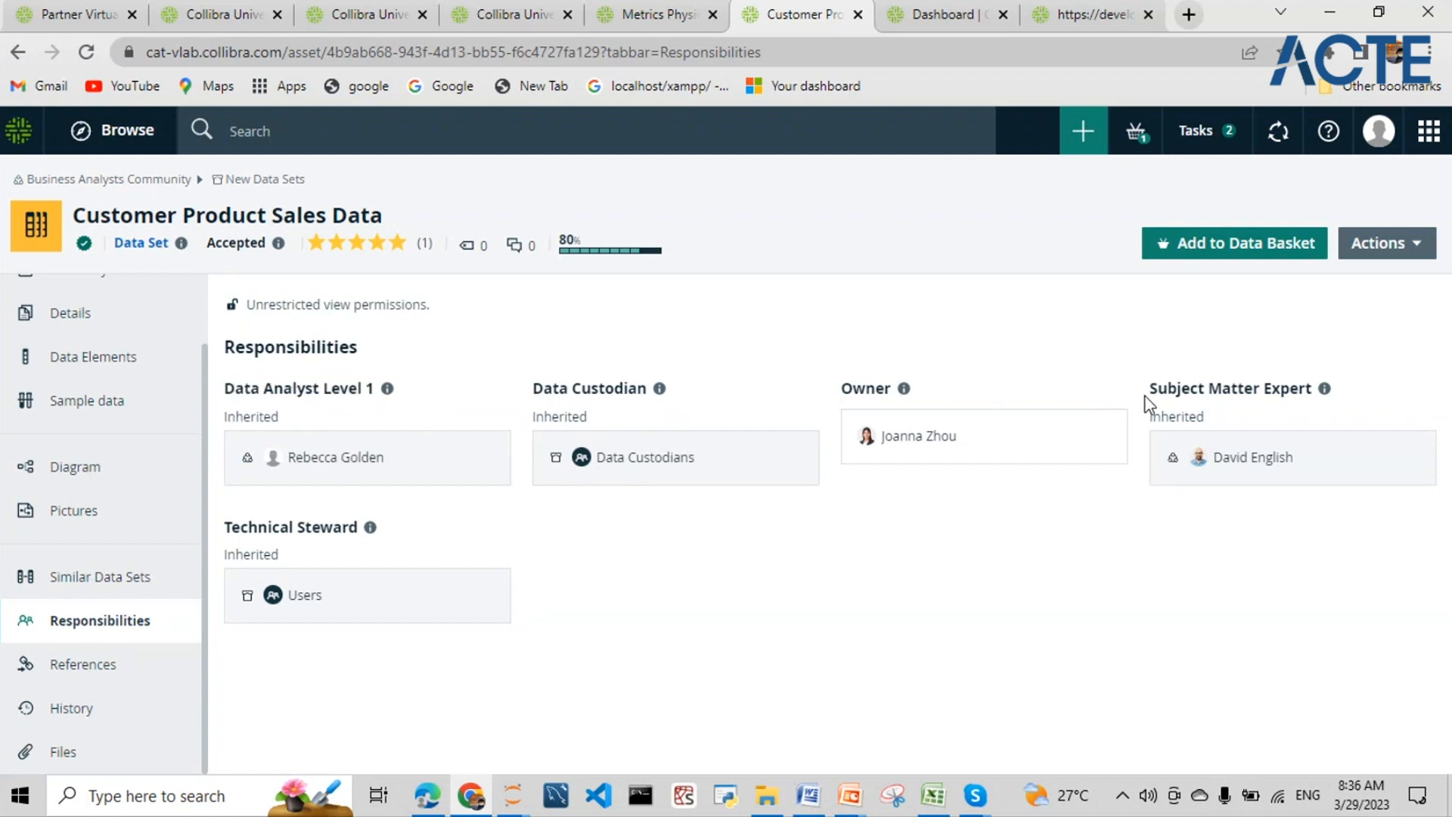
pyautogui.moveTo(1151, 387); pyautogui.dragTo(1087, 514)
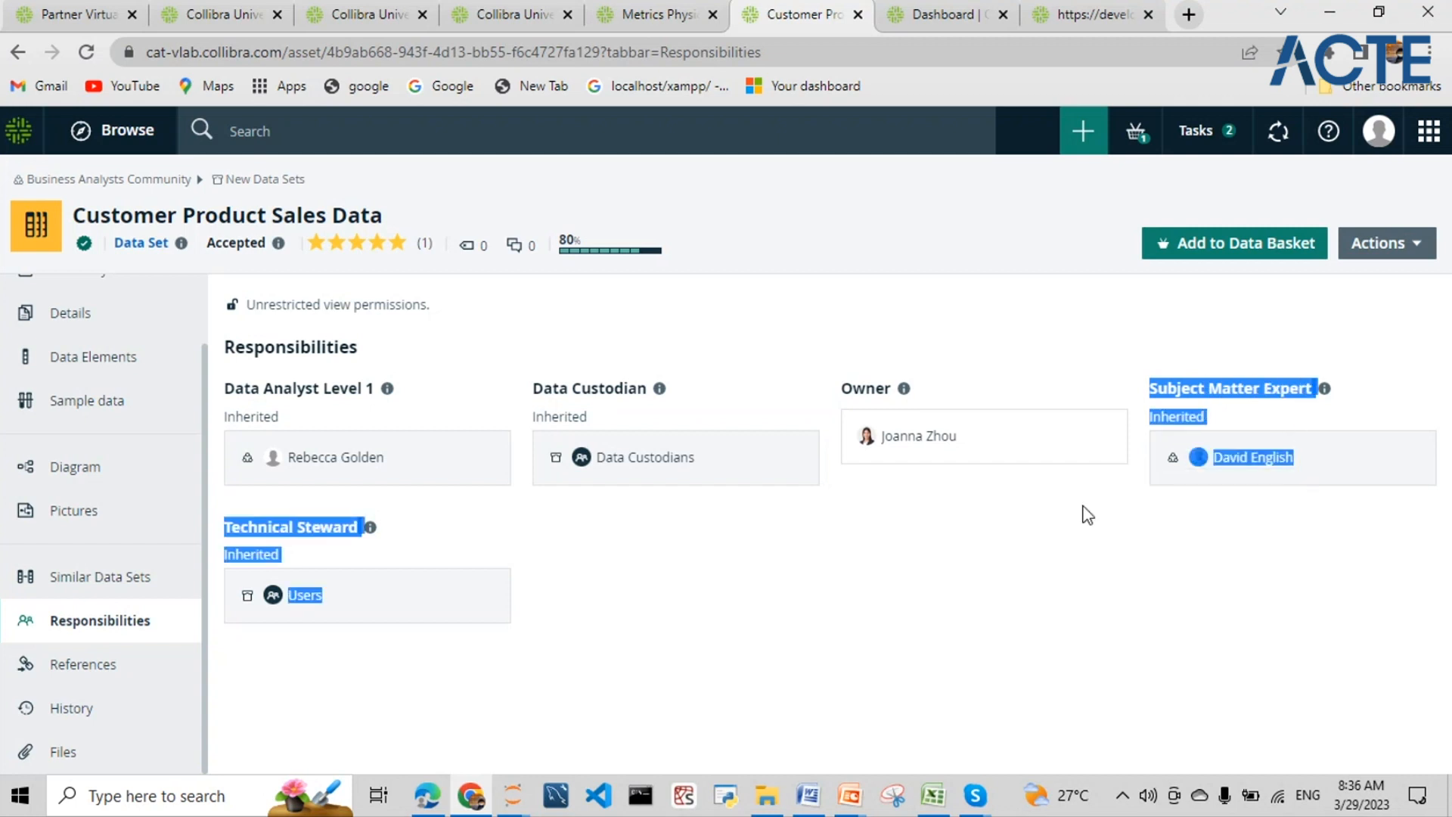
pyautogui.click(989, 528)
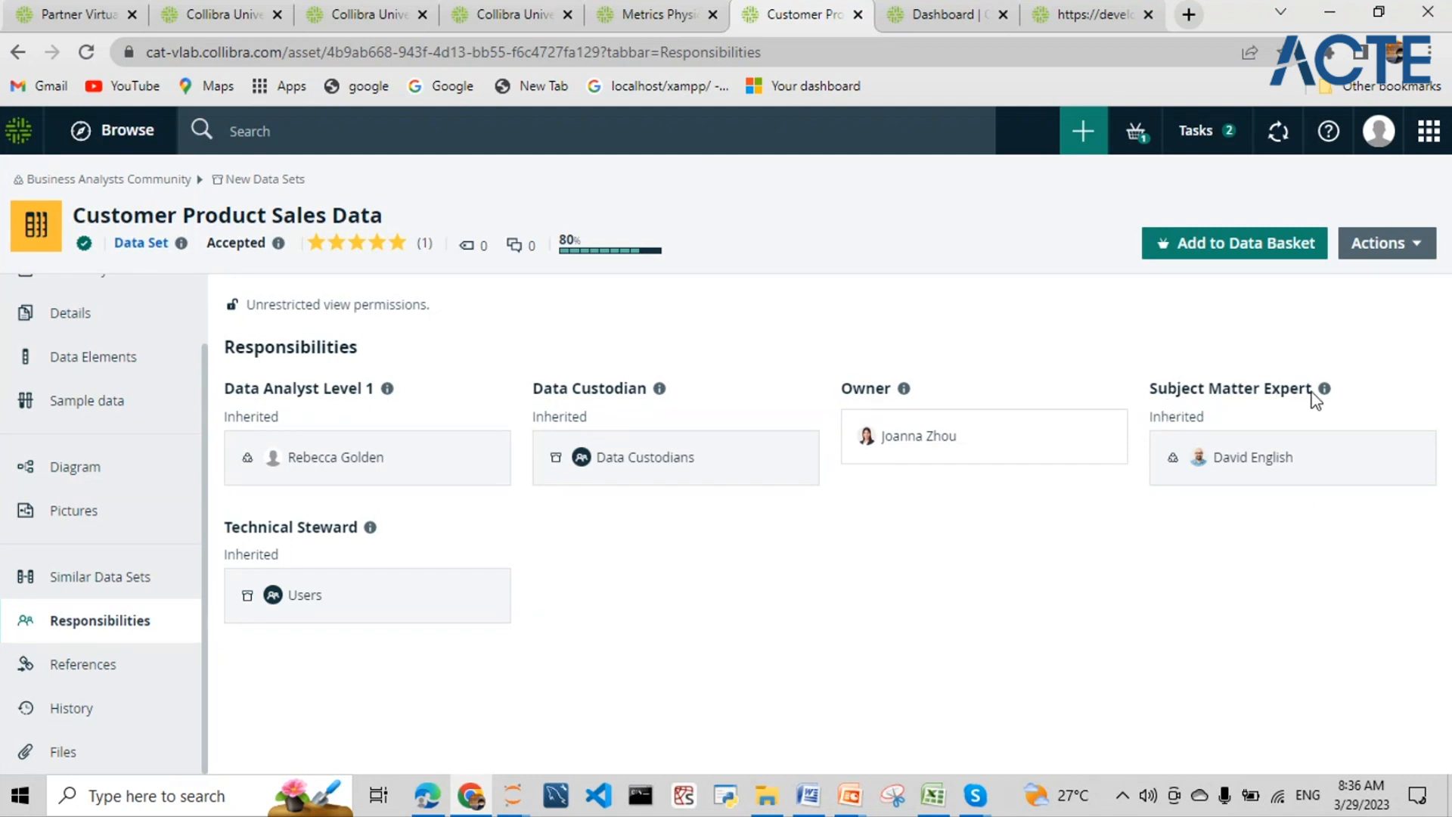
pyautogui.moveTo(1317, 388); pyautogui.dragTo(1150, 388)
pyautogui.click(606, 586)
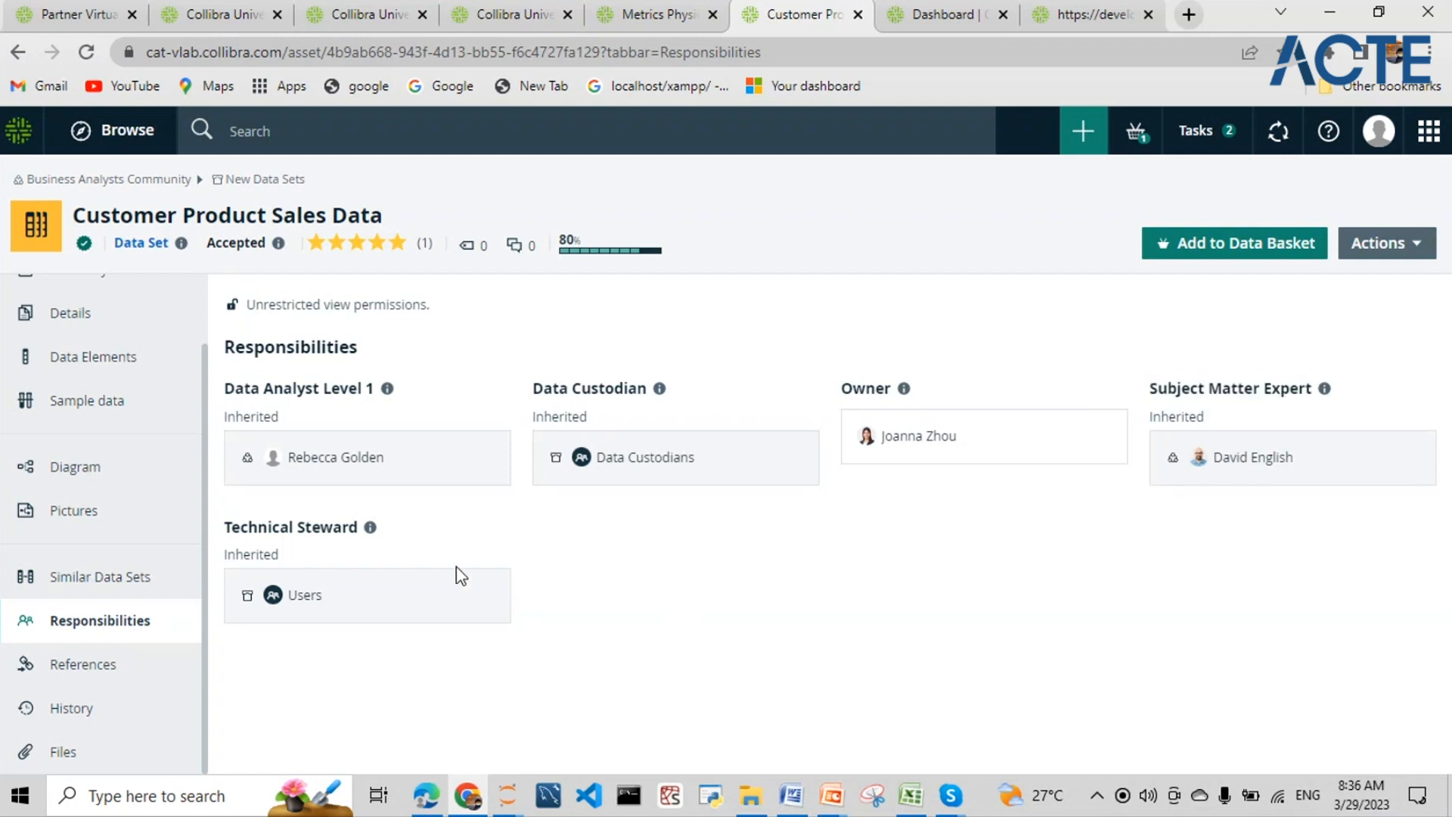
pyautogui.moveTo(231, 520); pyautogui.dragTo(358, 527)
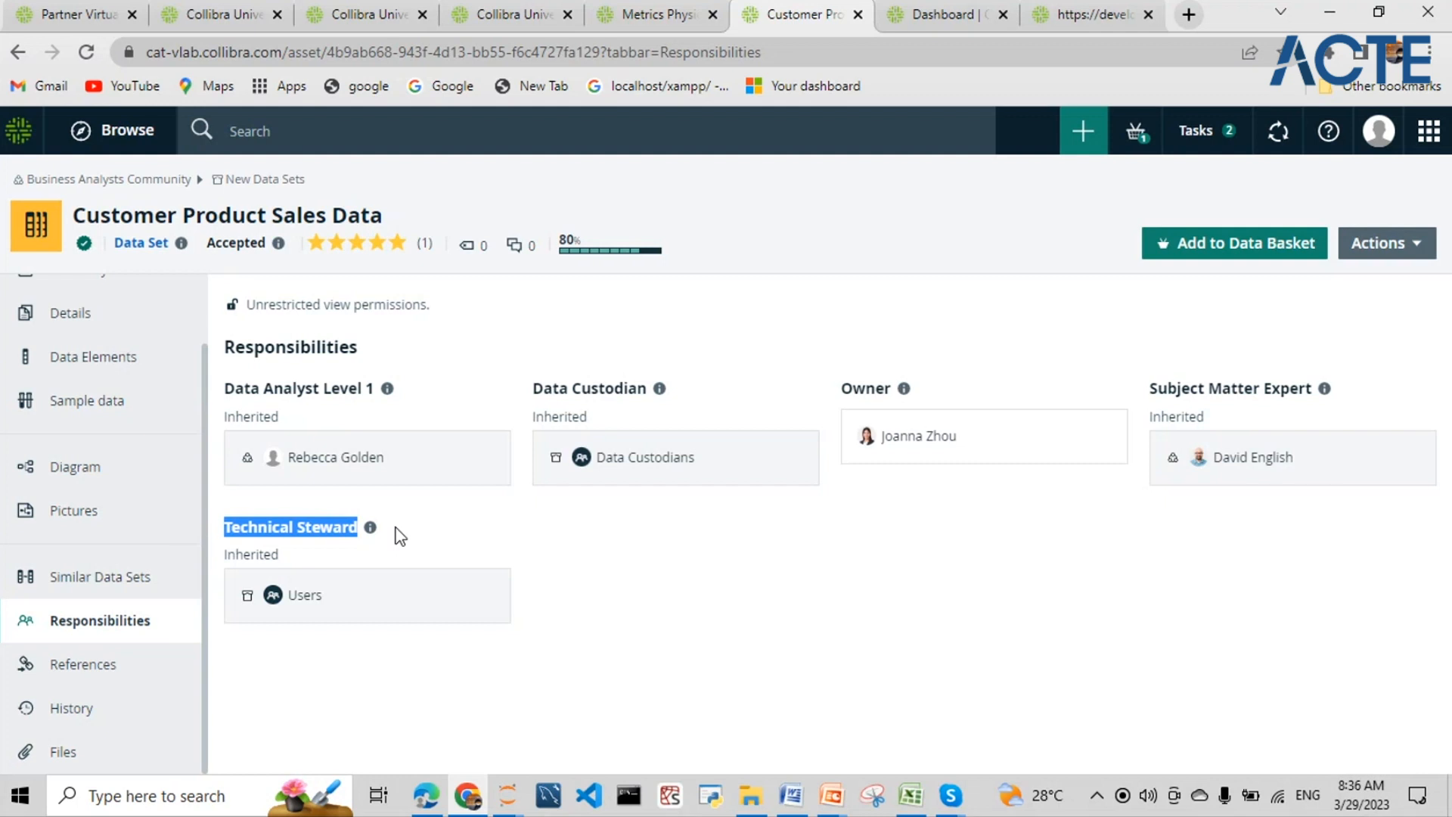
pyautogui.click(585, 617)
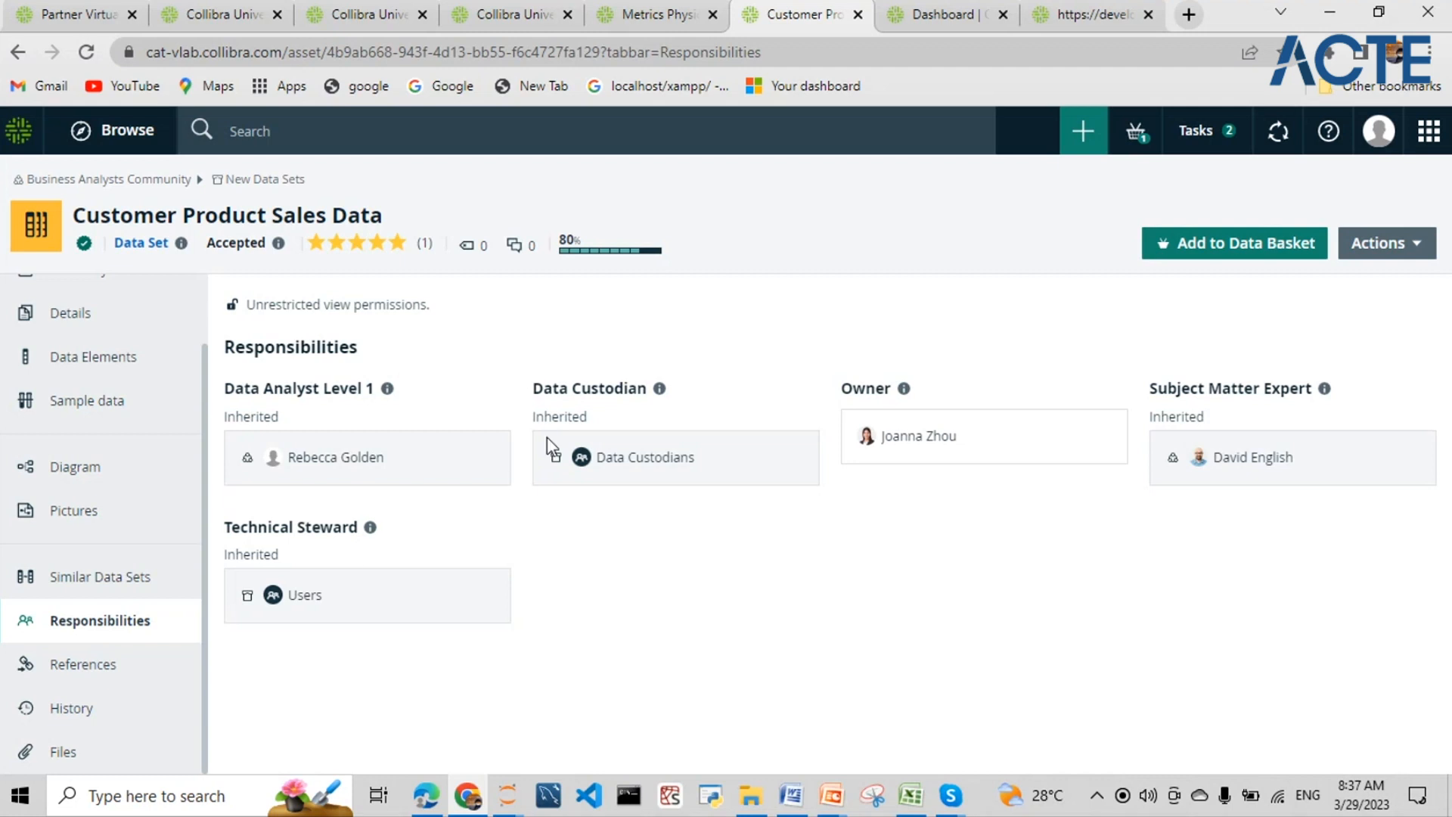
pyautogui.moveTo(533, 388); pyautogui.dragTo(645, 392)
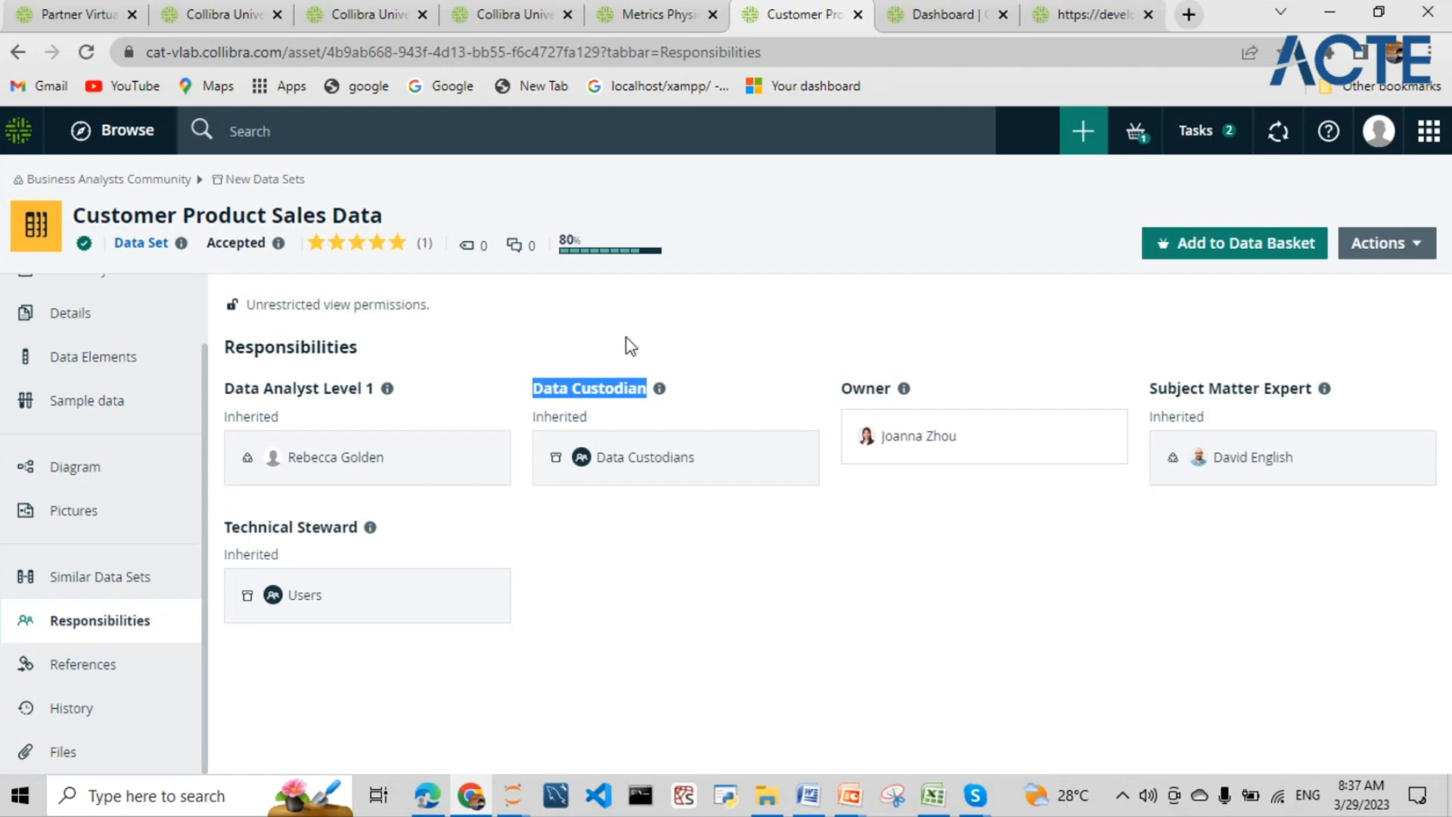
pyautogui.click(360, 521)
pyautogui.moveTo(360, 521); pyautogui.dragTo(225, 524)
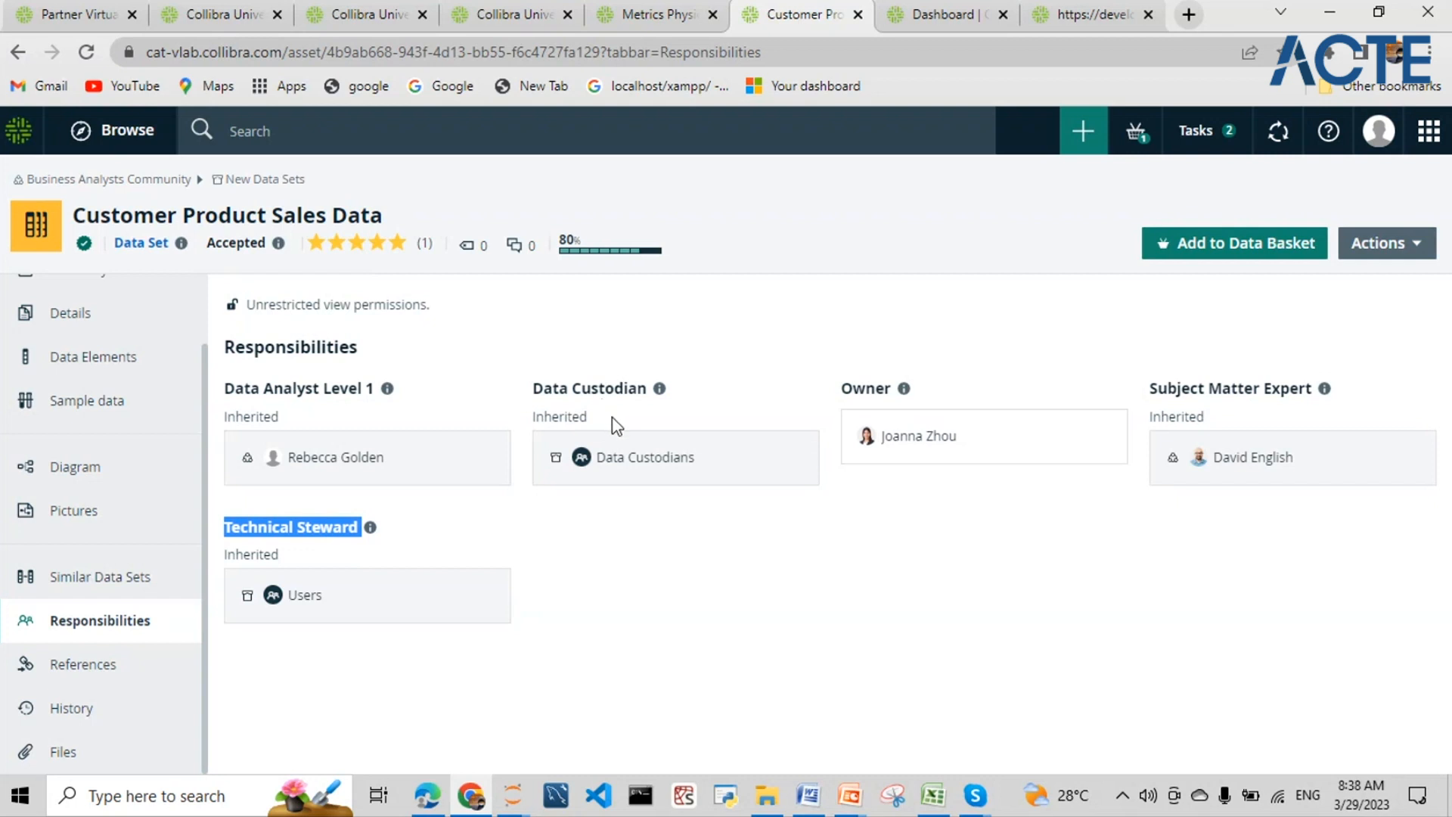
pyautogui.moveTo(533, 392); pyautogui.dragTo(620, 427)
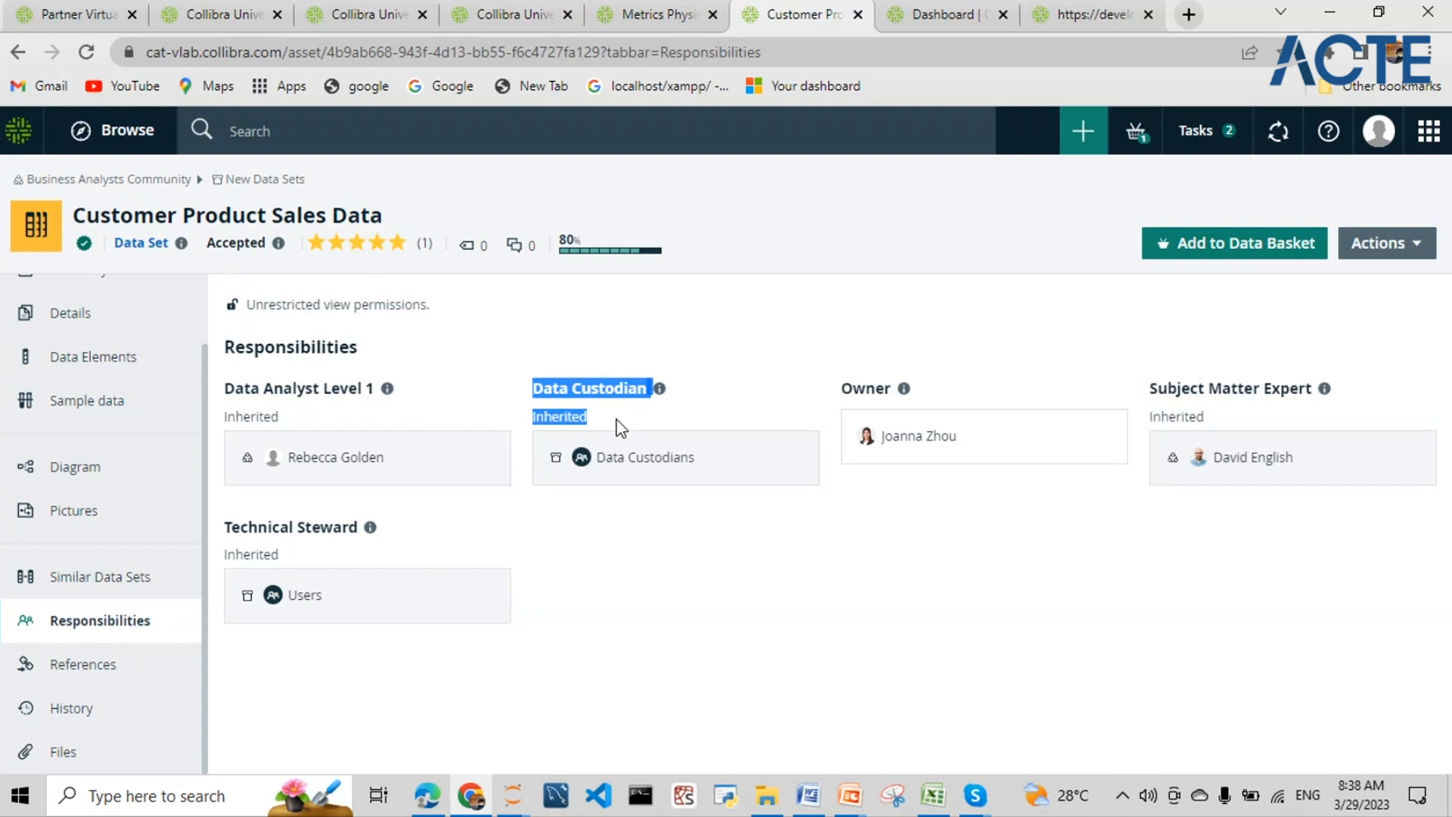
pyautogui.click(620, 429)
pyautogui.moveTo(225, 526); pyautogui.dragTo(369, 550)
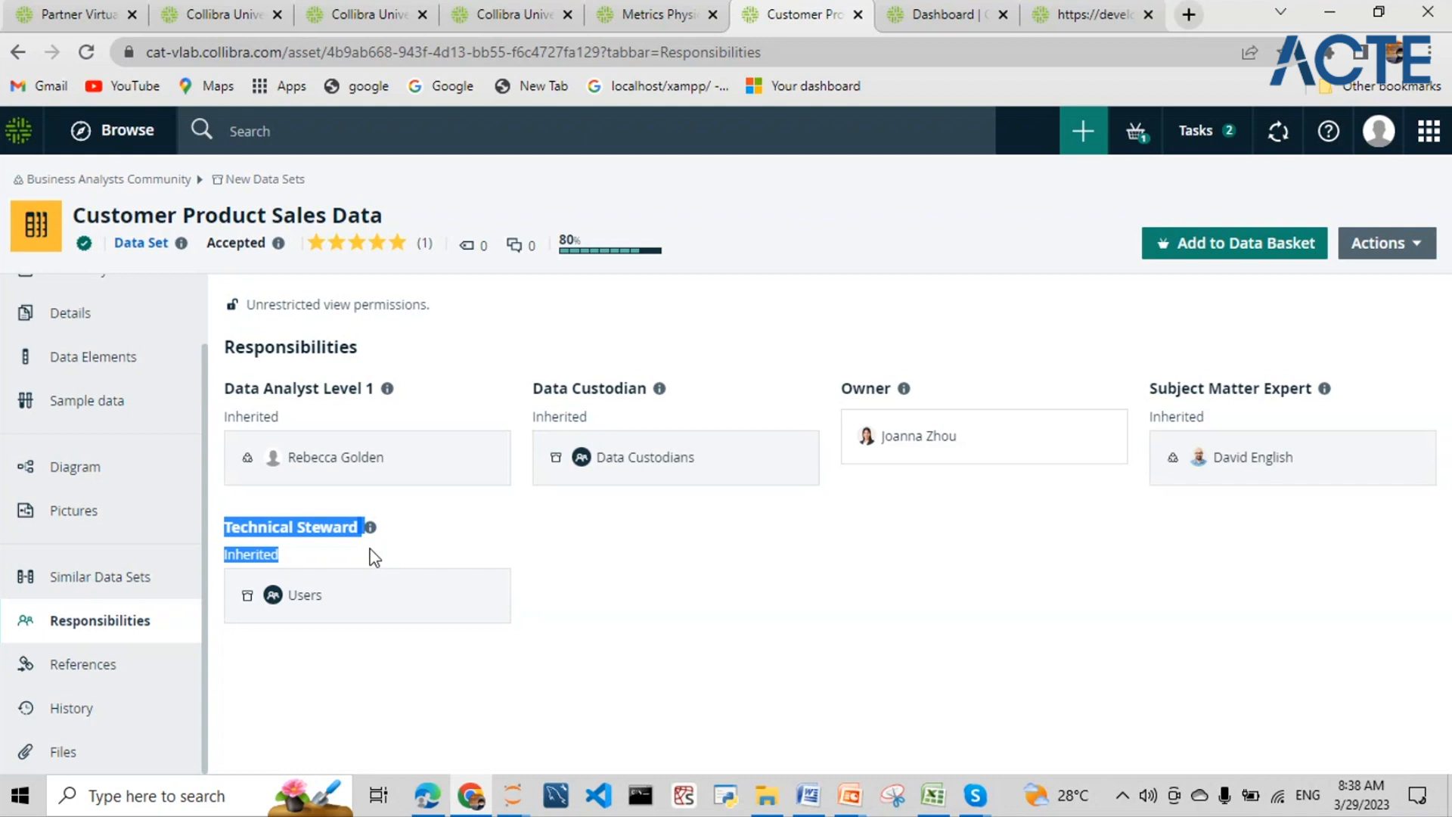
pyautogui.click(354, 543)
pyautogui.moveTo(358, 527); pyautogui.dragTo(225, 549)
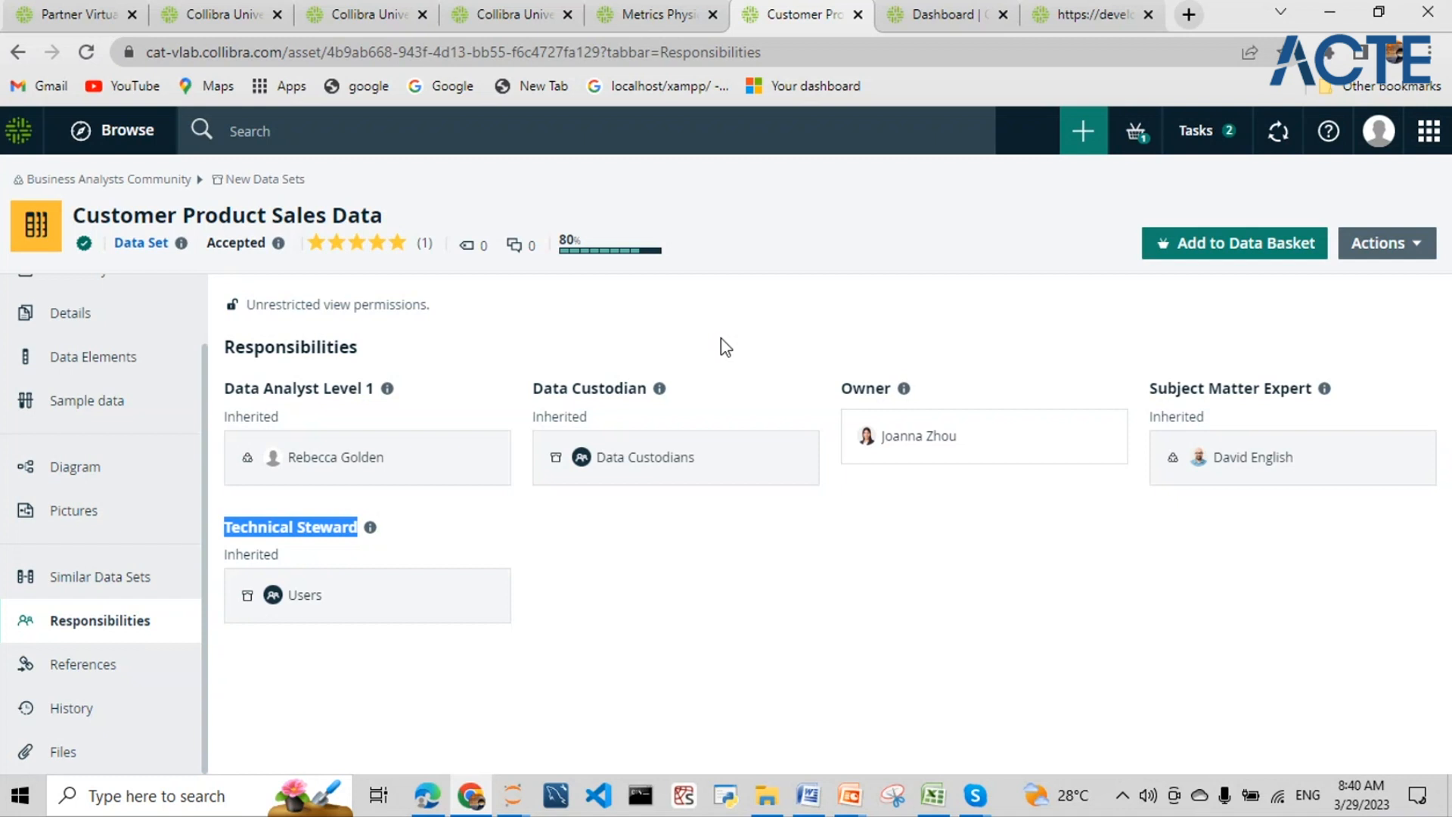
# - Check the data set's References, then its History of 'is essential for' relation changes
pyautogui.click(1429, 133)
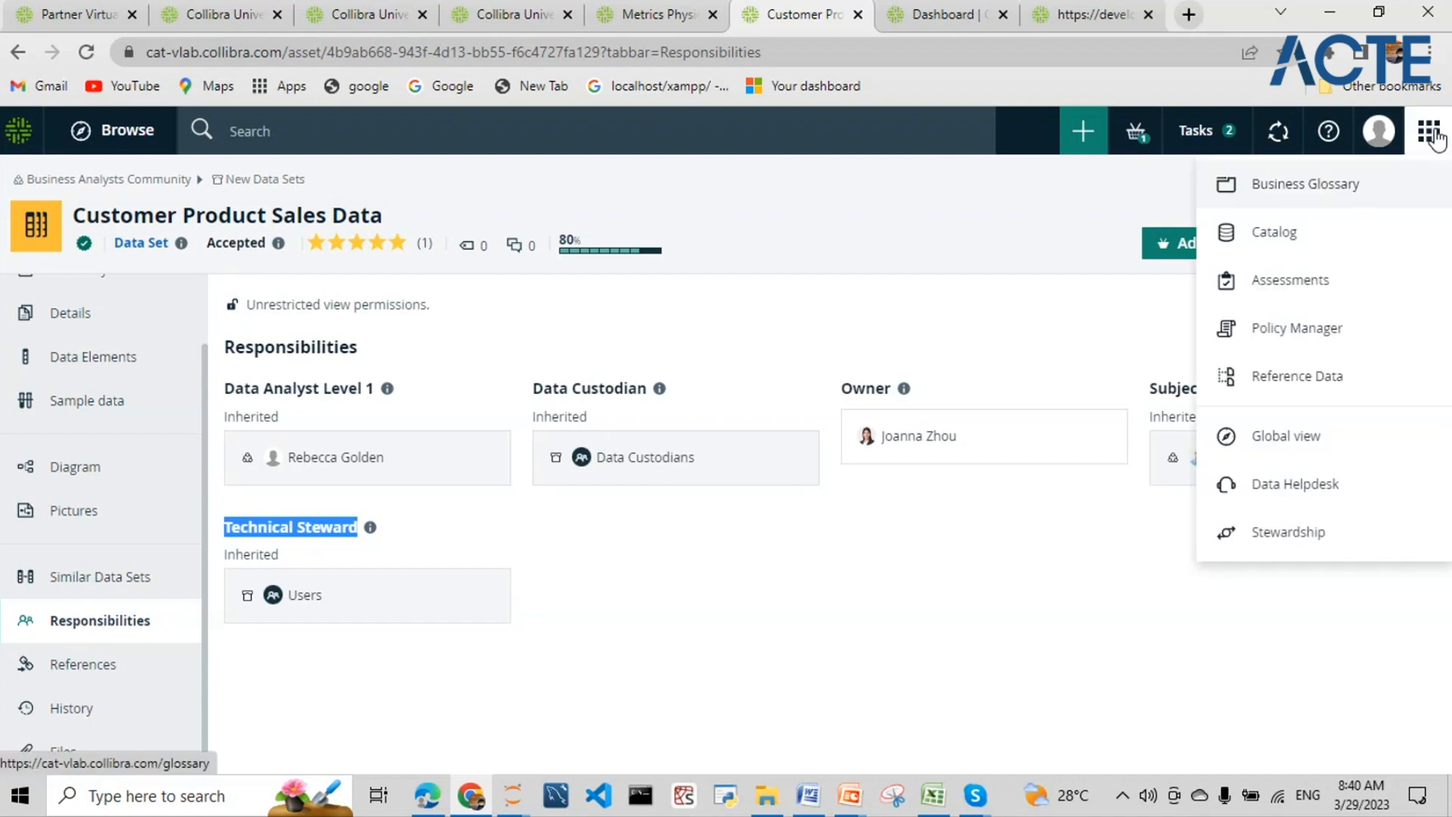
pyautogui.click(950, 226)
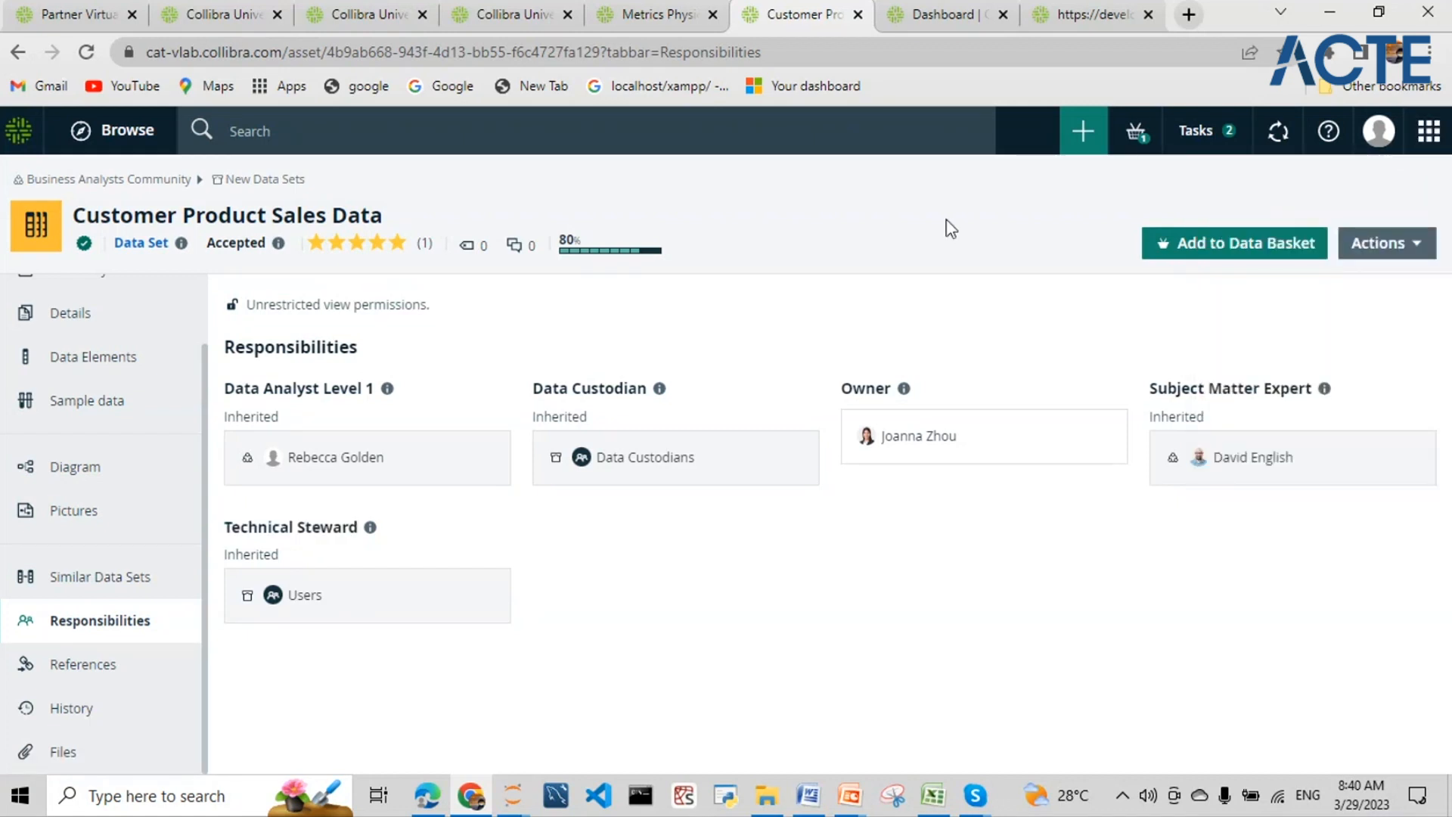
pyautogui.click(98, 665)
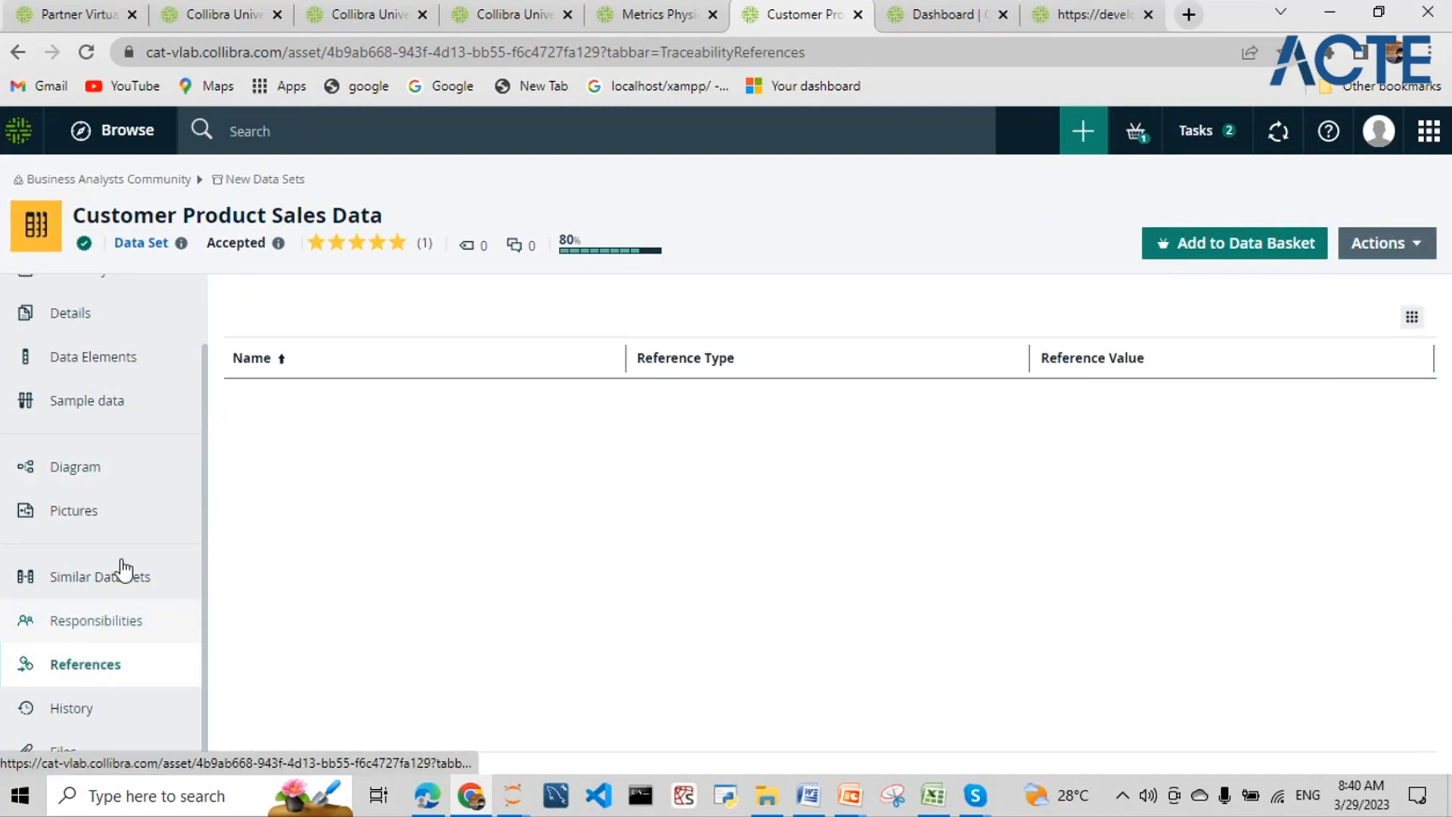
pyautogui.click(95, 717)
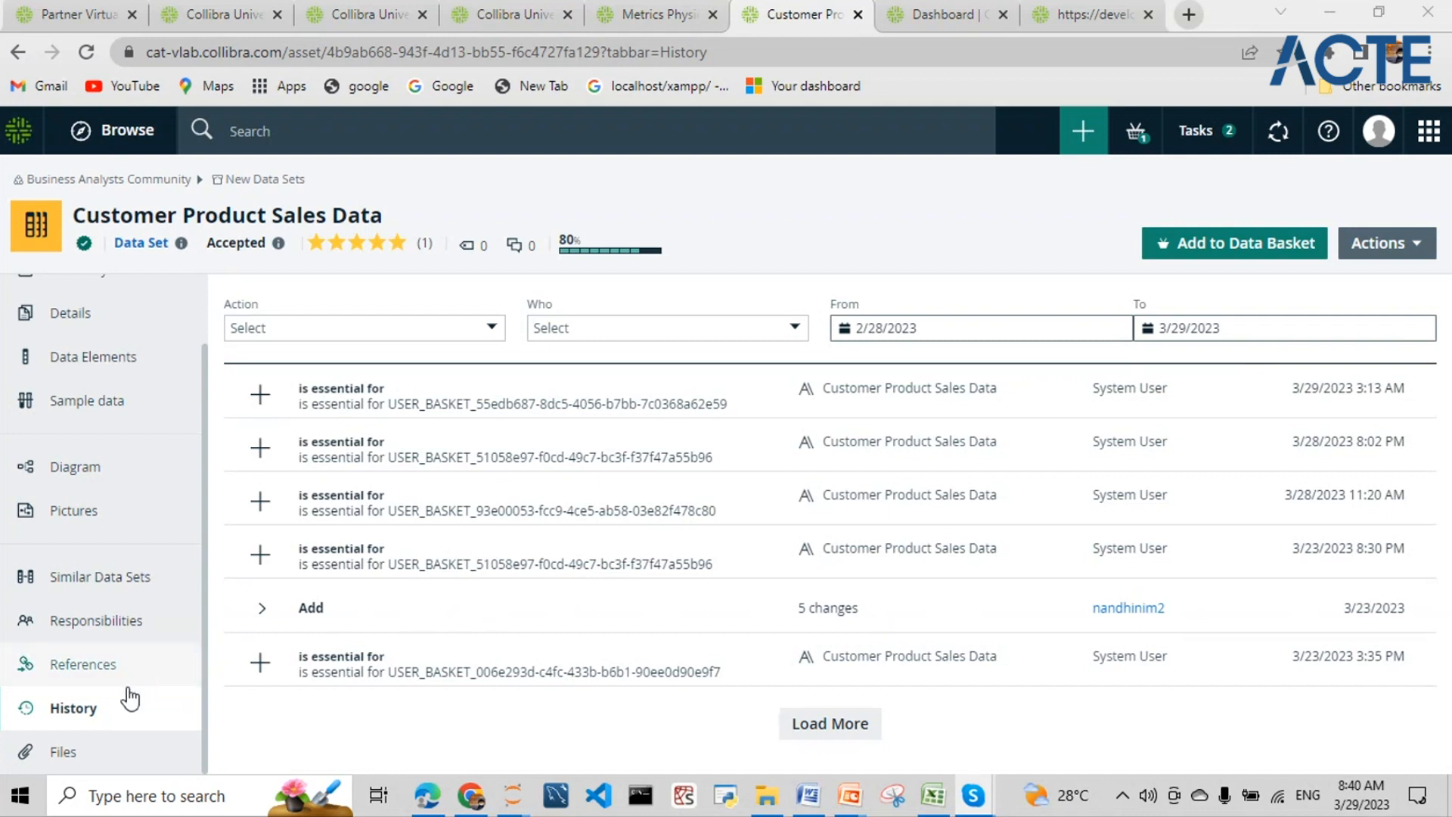
# - Show the Files section of Customer Product Sales Data, confirming nothing is attached
pyautogui.click(118, 758)
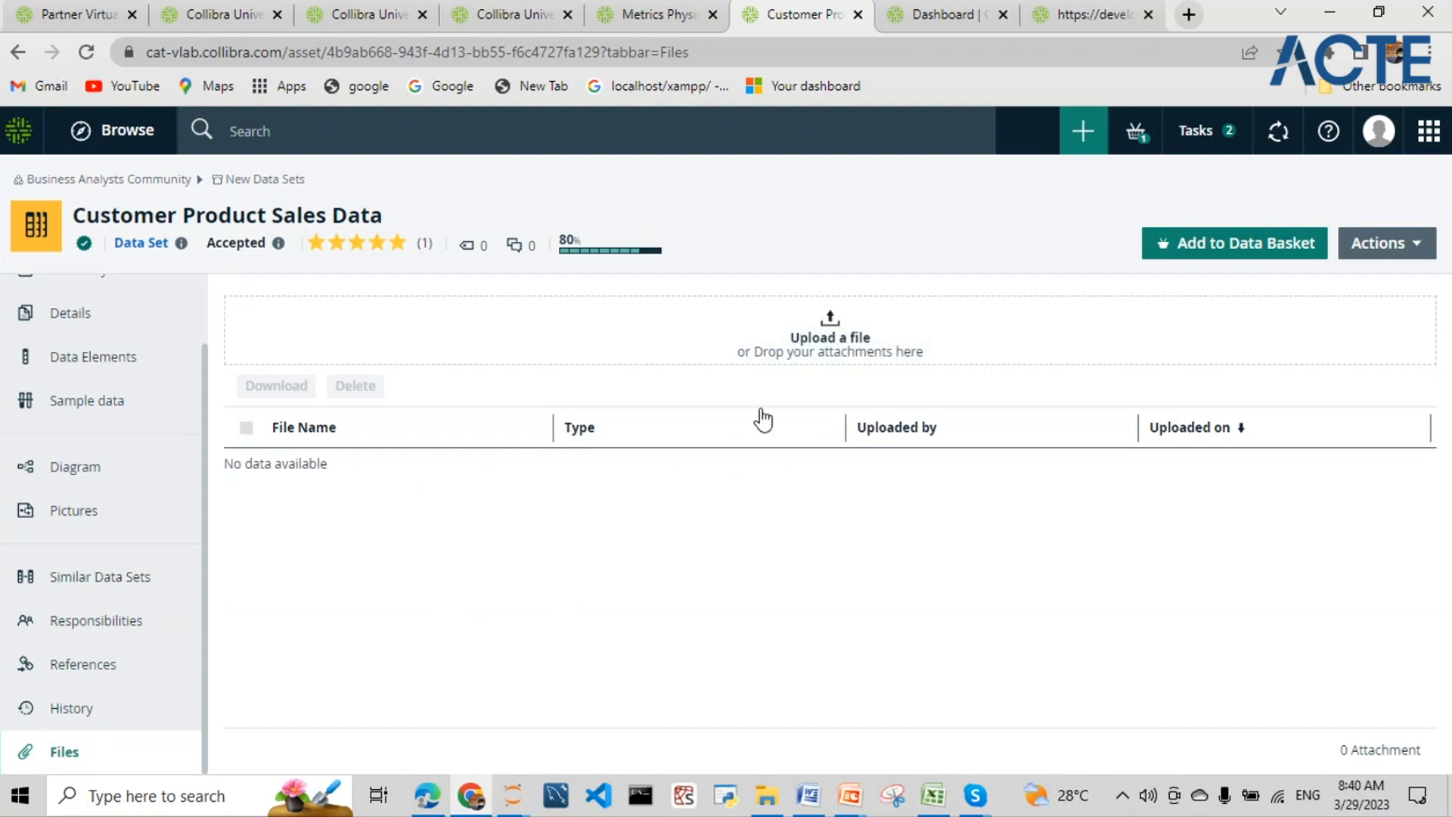
pyautogui.scroll(2, 129, 574)
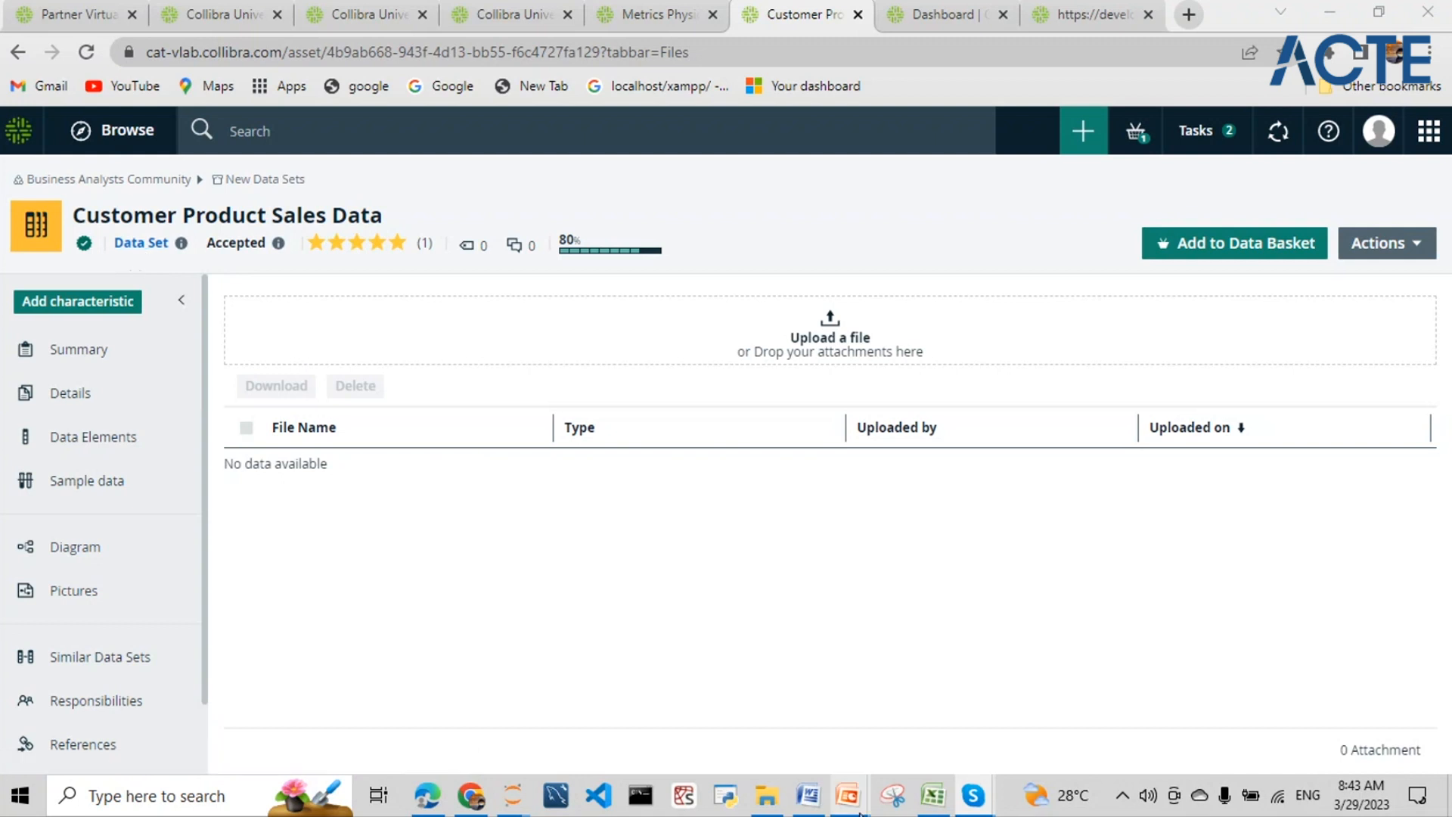
pyautogui.moveTo(855, 796)
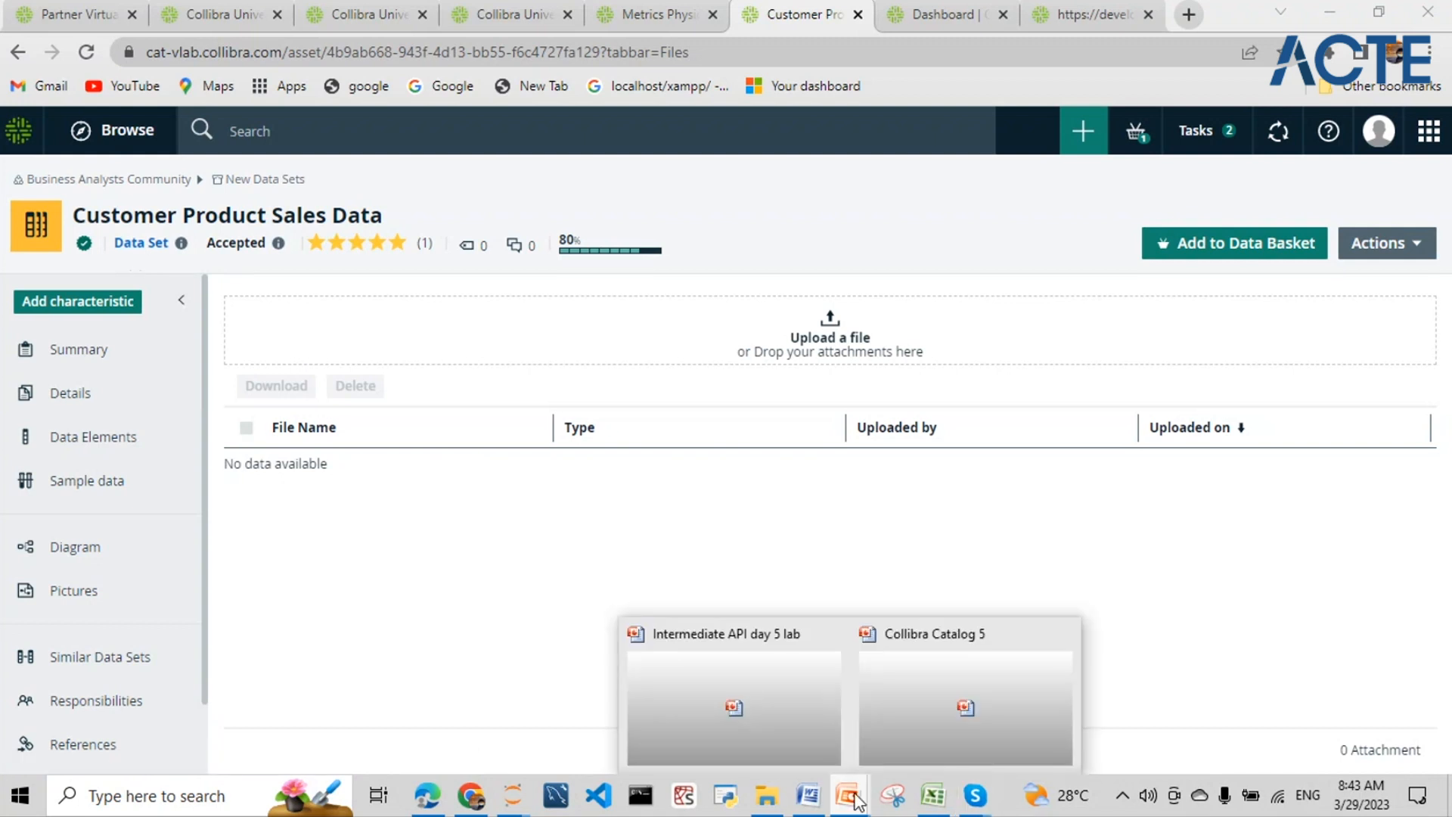
# - Review slides 2 and 3 of the Collibra Catalog 5 presentation, then minimize PowerPoint
pyautogui.click(887, 732)
pyautogui.scroll(5, 91, 252)
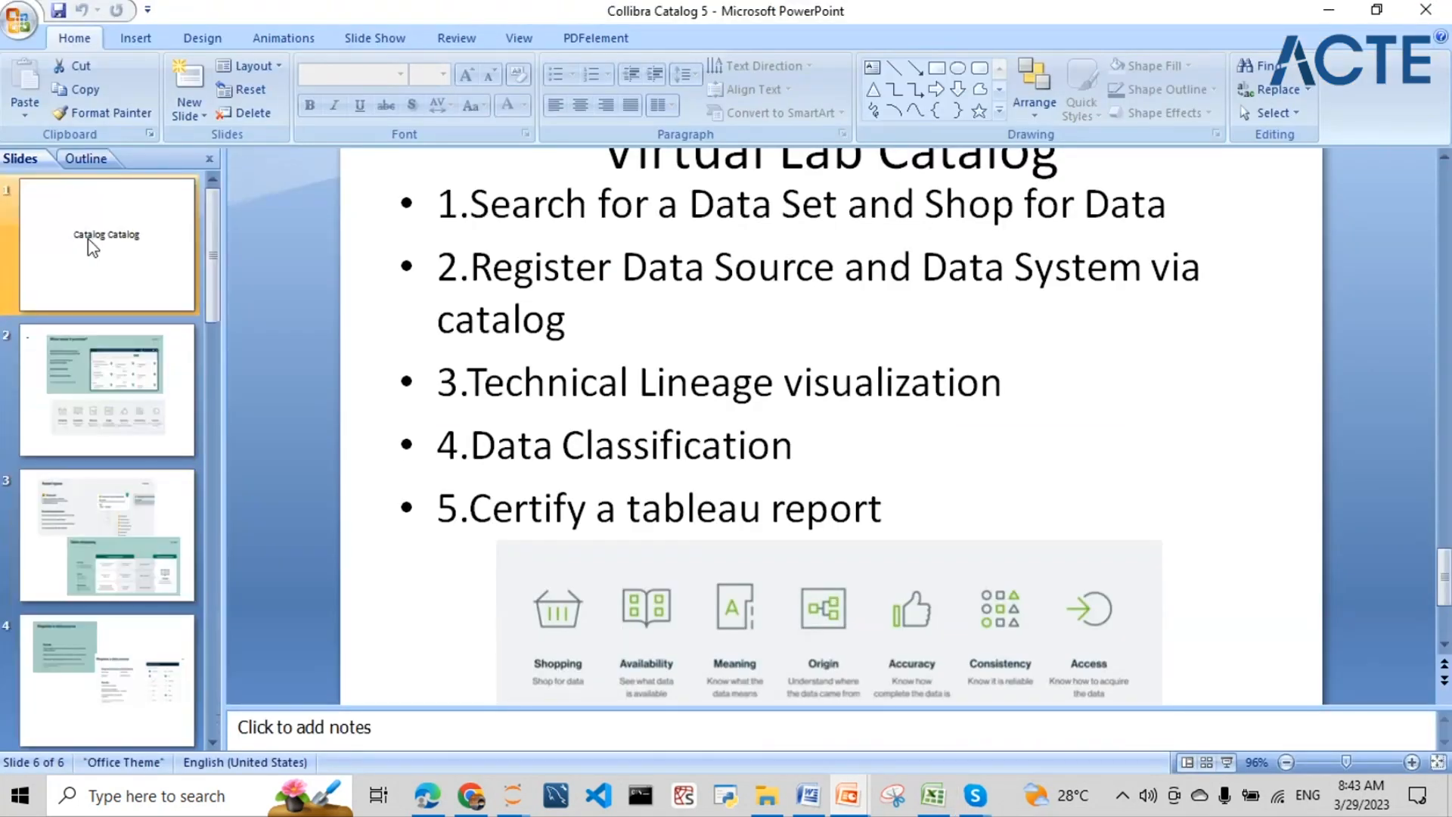
pyautogui.click(68, 408)
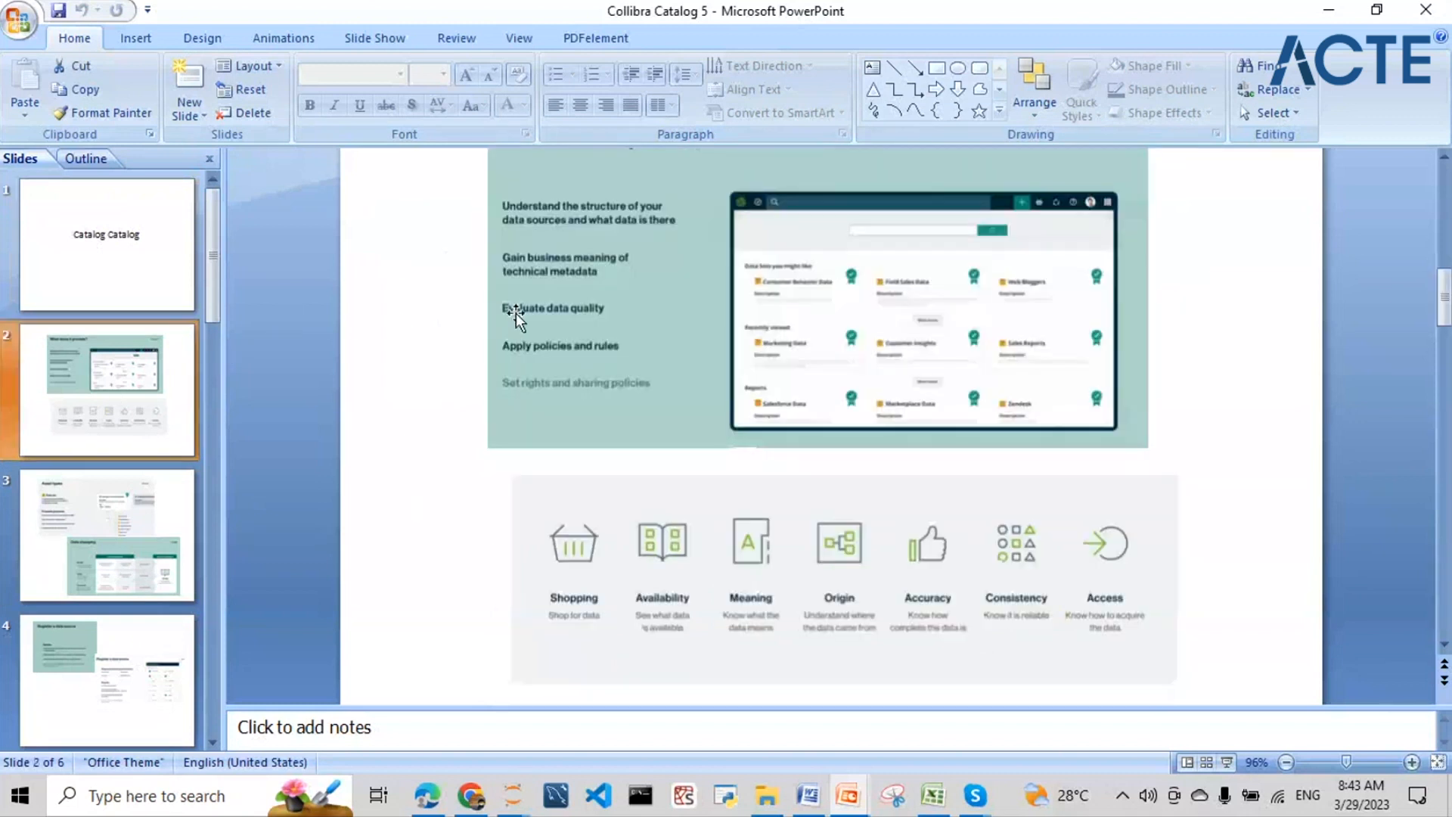
pyautogui.click(194, 490)
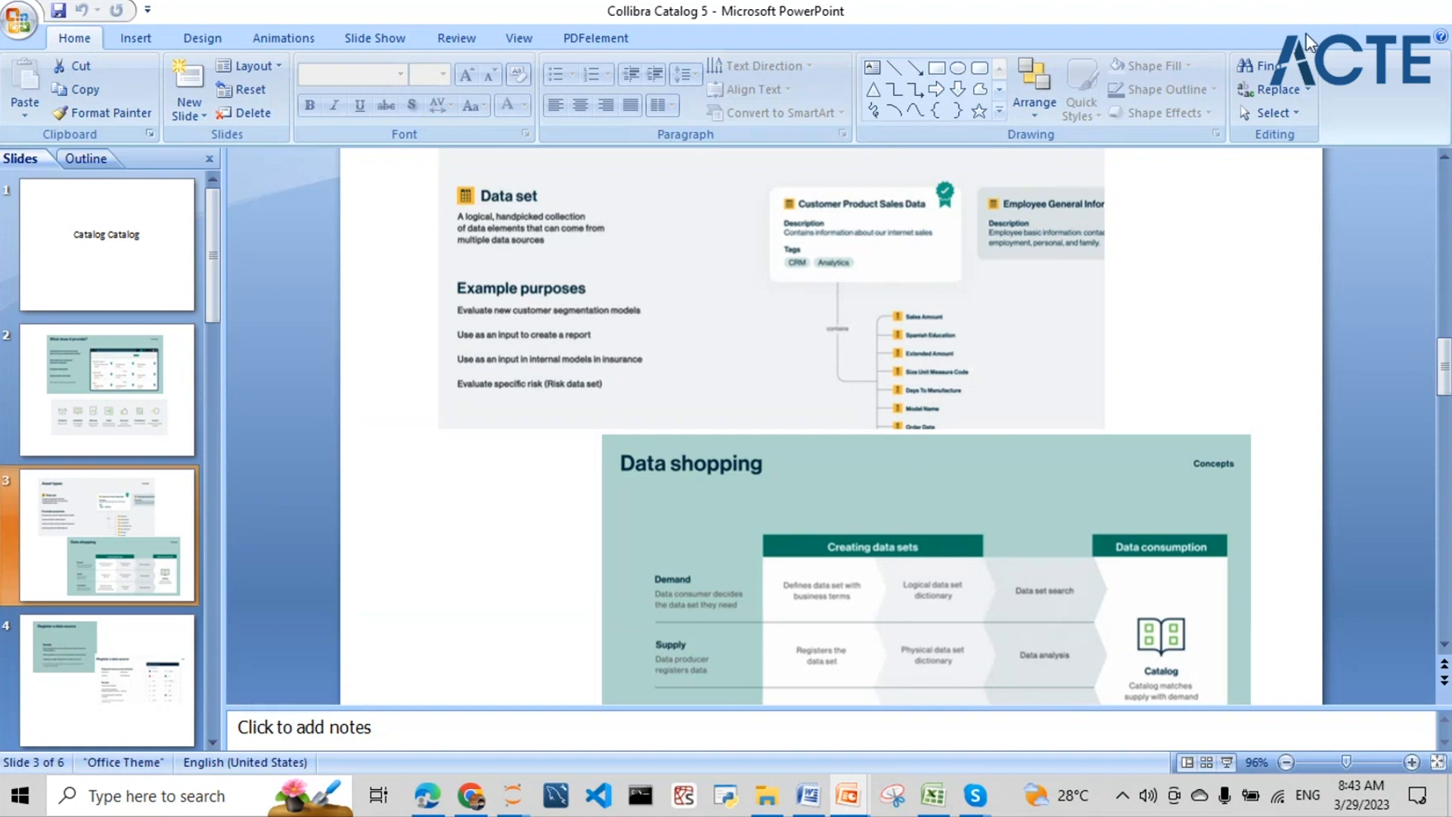
pyautogui.click(1329, 12)
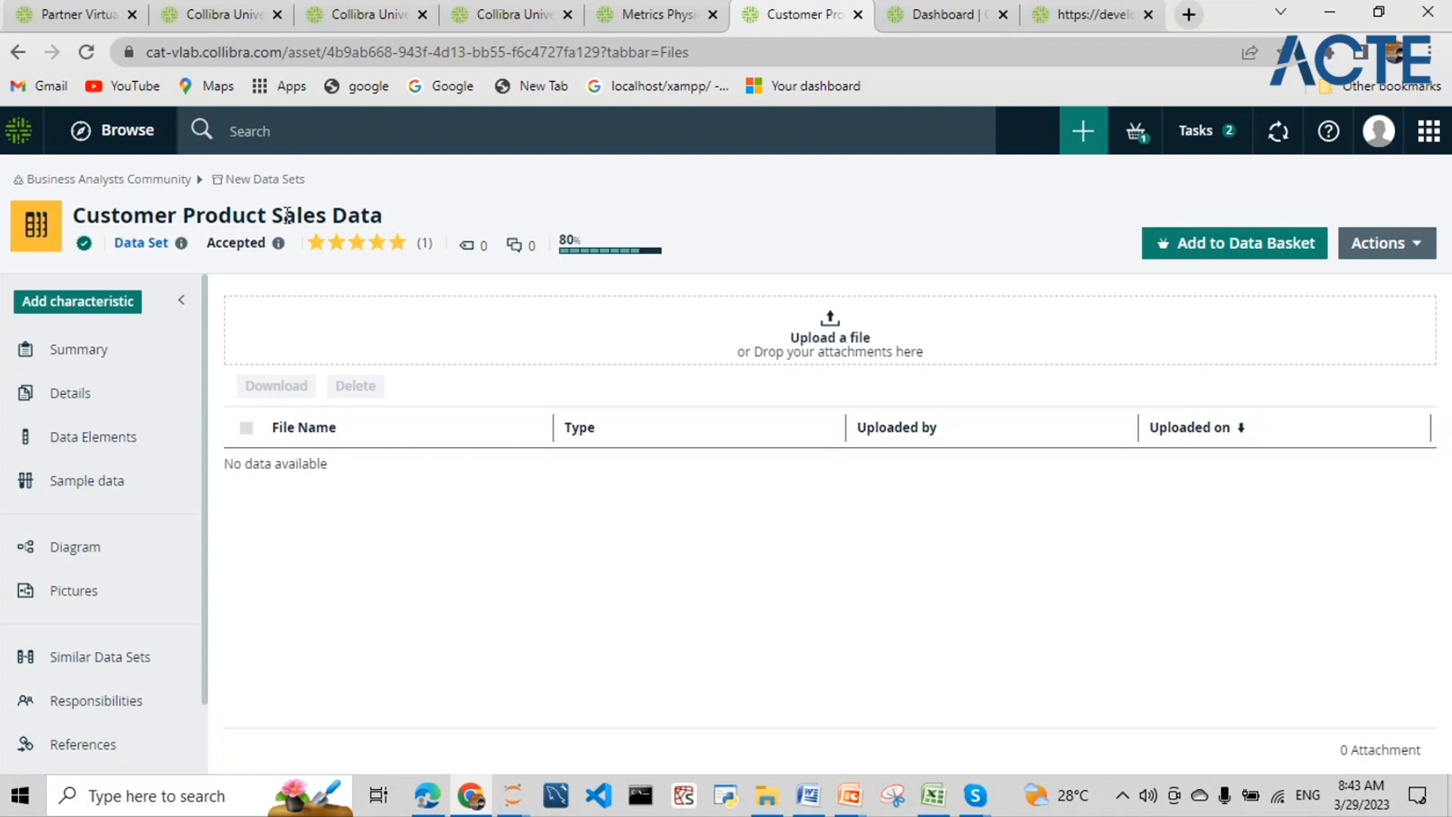
# - Highlight 'Product Sales Data' in the asset title and open the data set's Diagram lineage view
pyautogui.moveTo(384, 220); pyautogui.dragTo(71, 221)
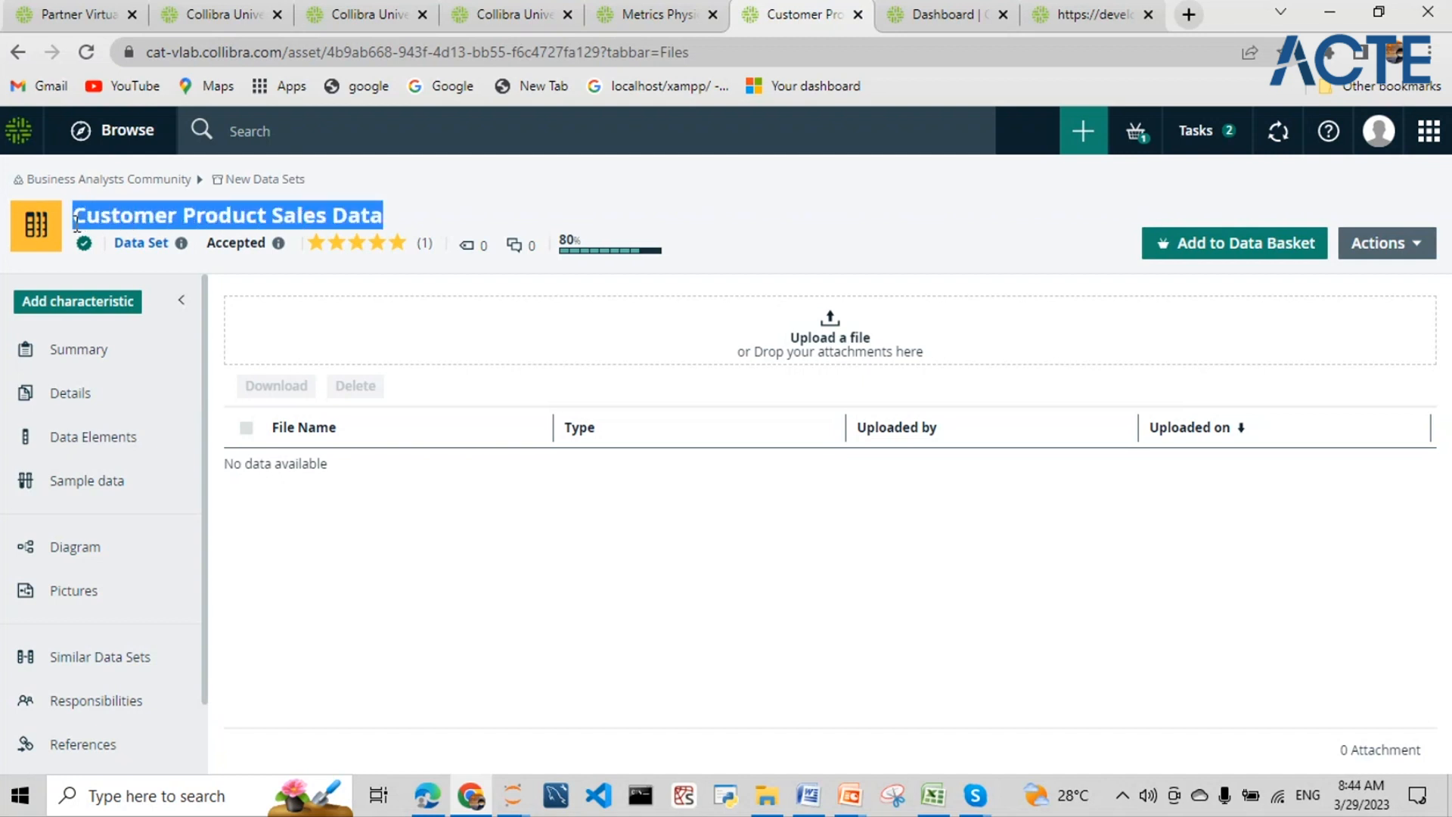
pyautogui.click(438, 547)
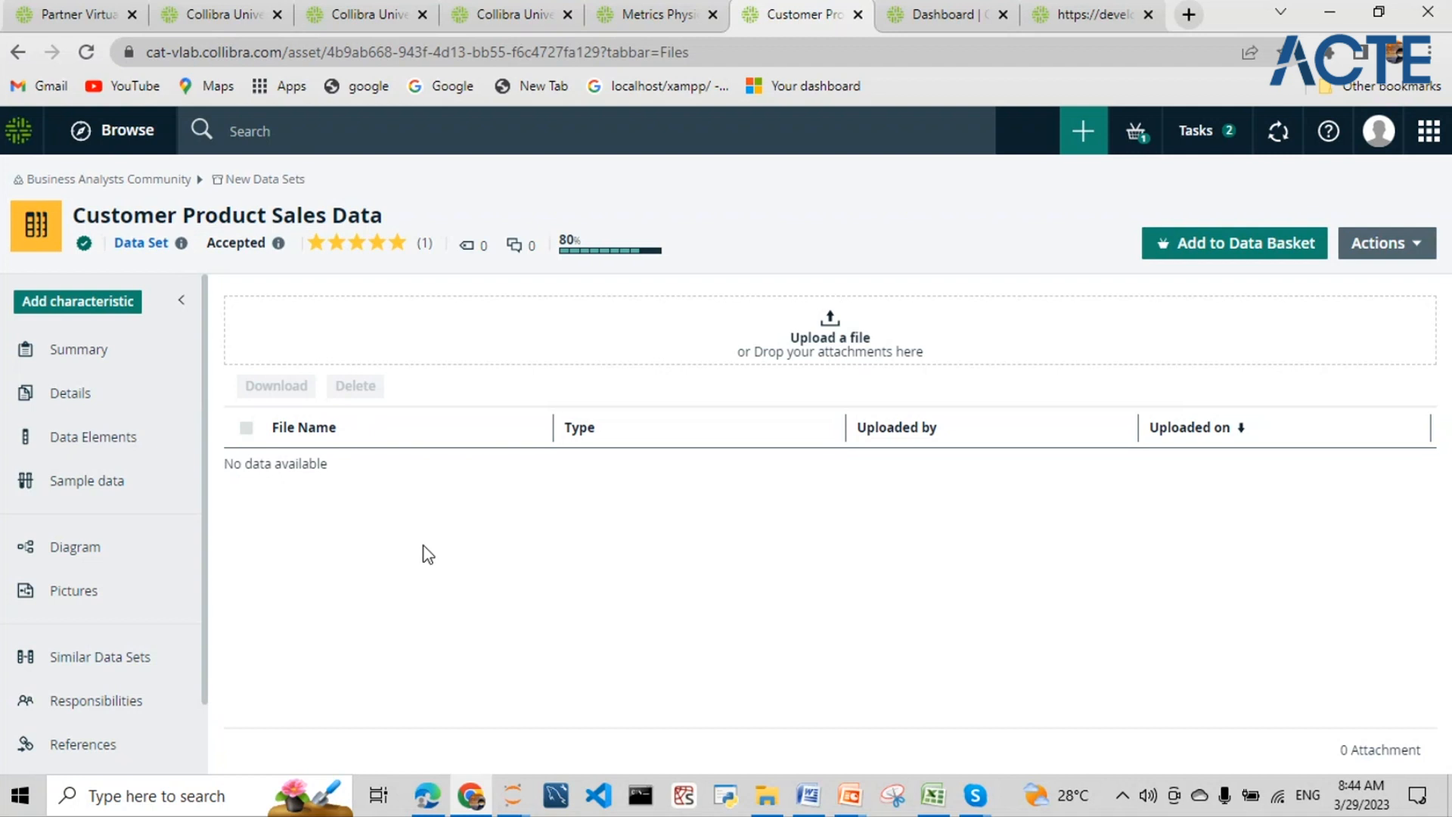
pyautogui.moveTo(183, 216); pyautogui.dragTo(406, 224)
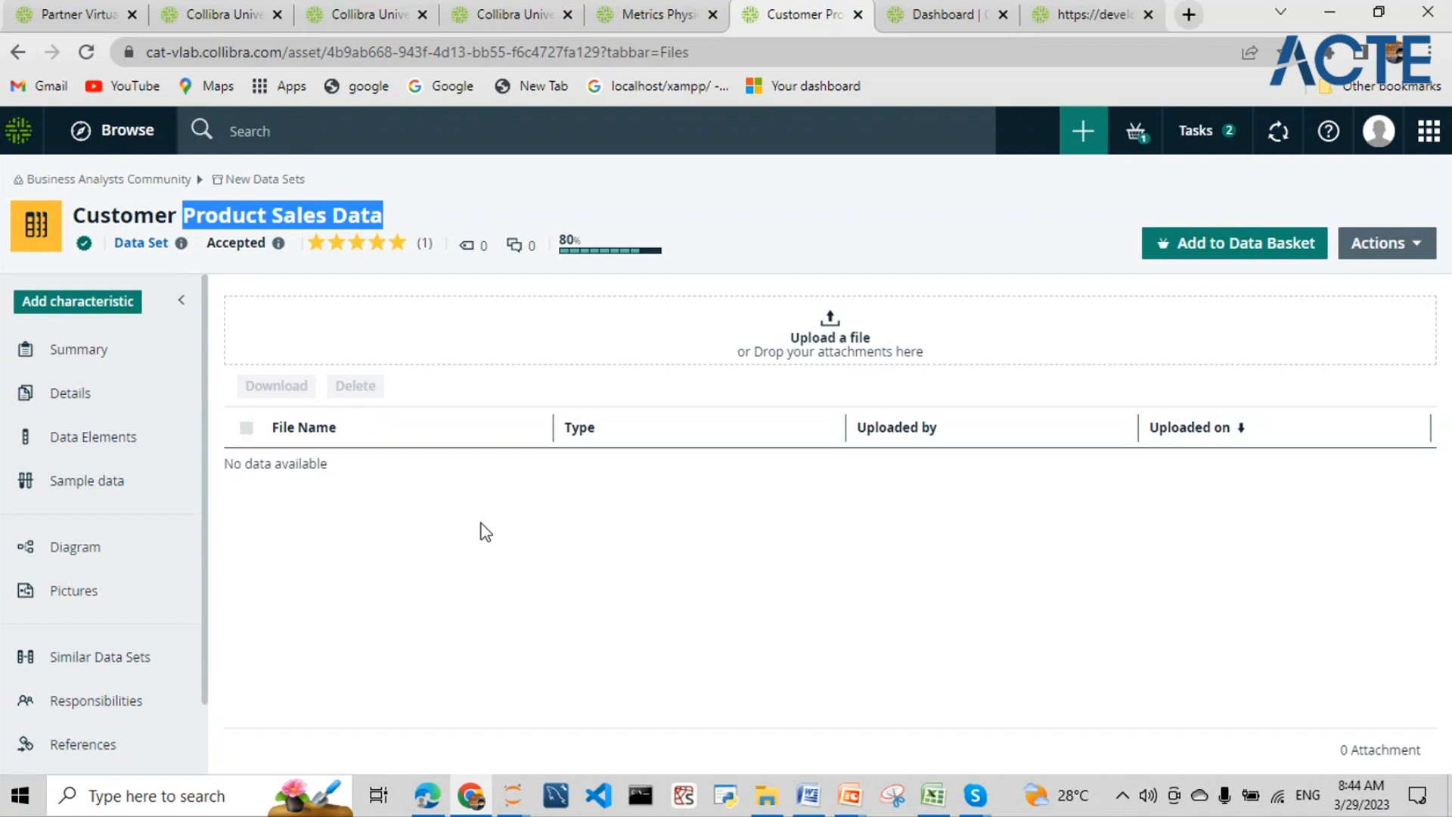
pyautogui.click(127, 566)
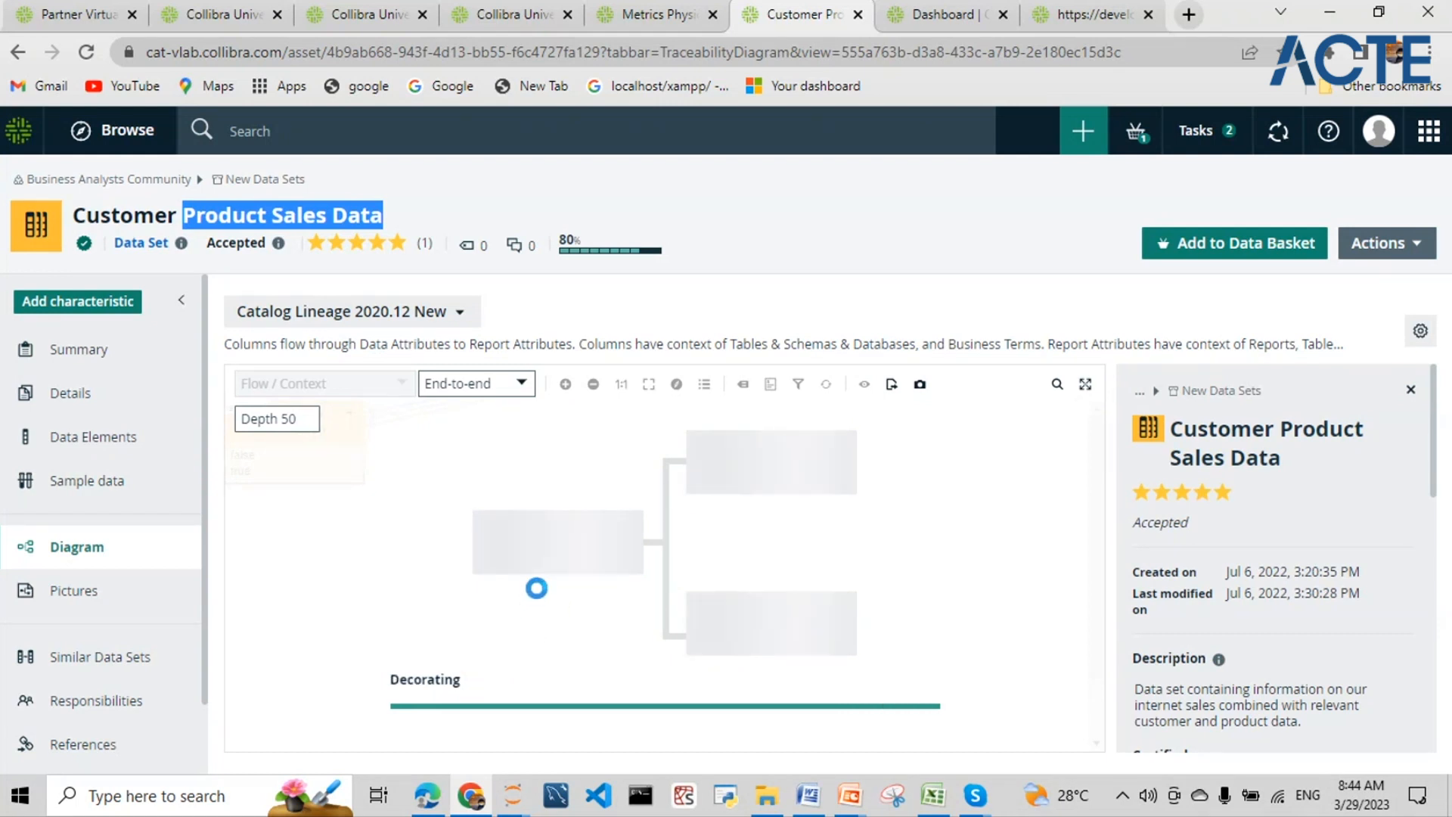
# - Pan the rendered lineage diagram to show the CRM Cloud tables feeding Customer Product Sales Data
pyautogui.moveTo(1095, 454); pyautogui.dragTo(1106, 589)
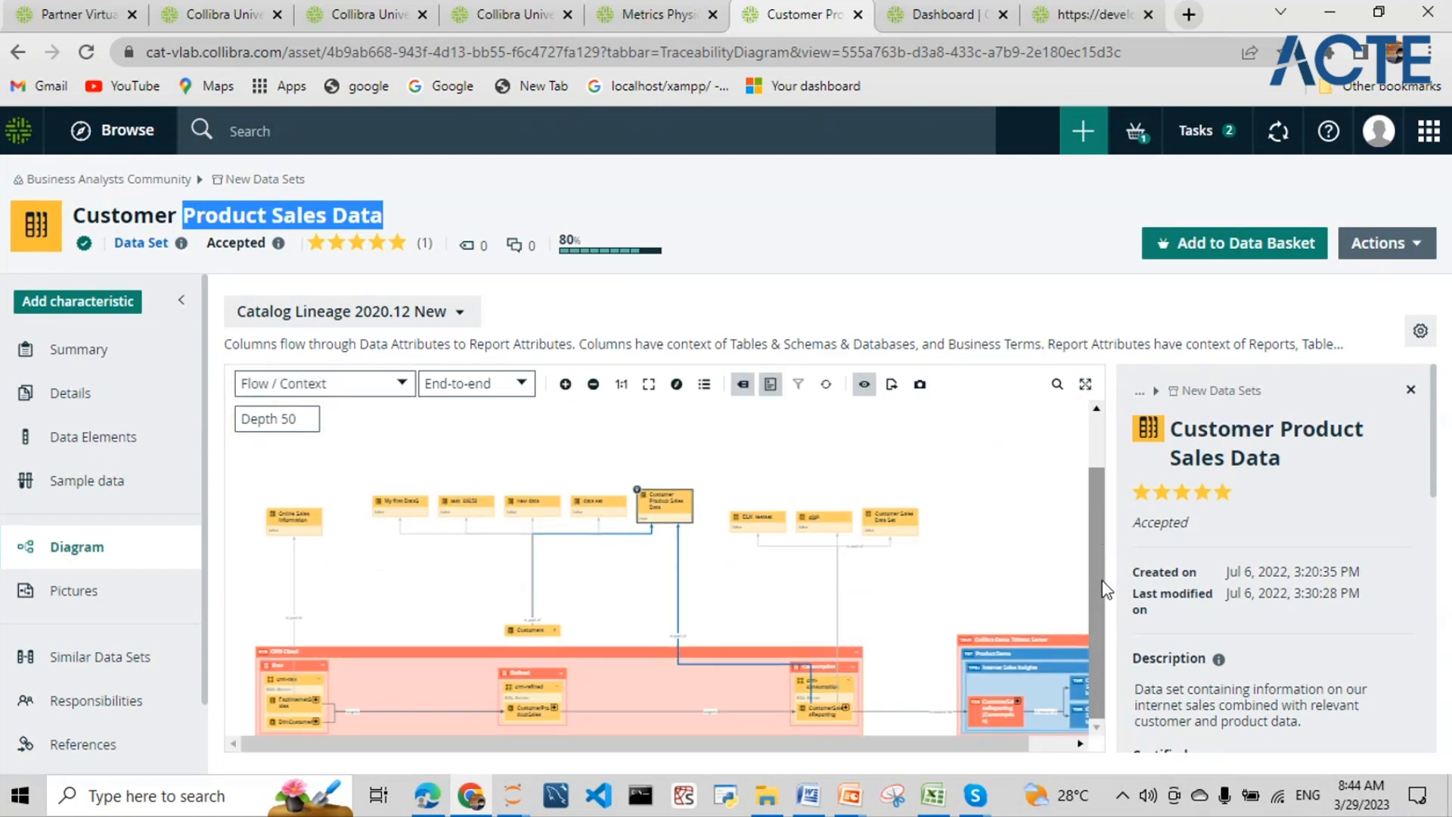
# - Show the lineage diagram fullscreen, zoom in two steps and recentre the canvas
pyautogui.click(1086, 384)
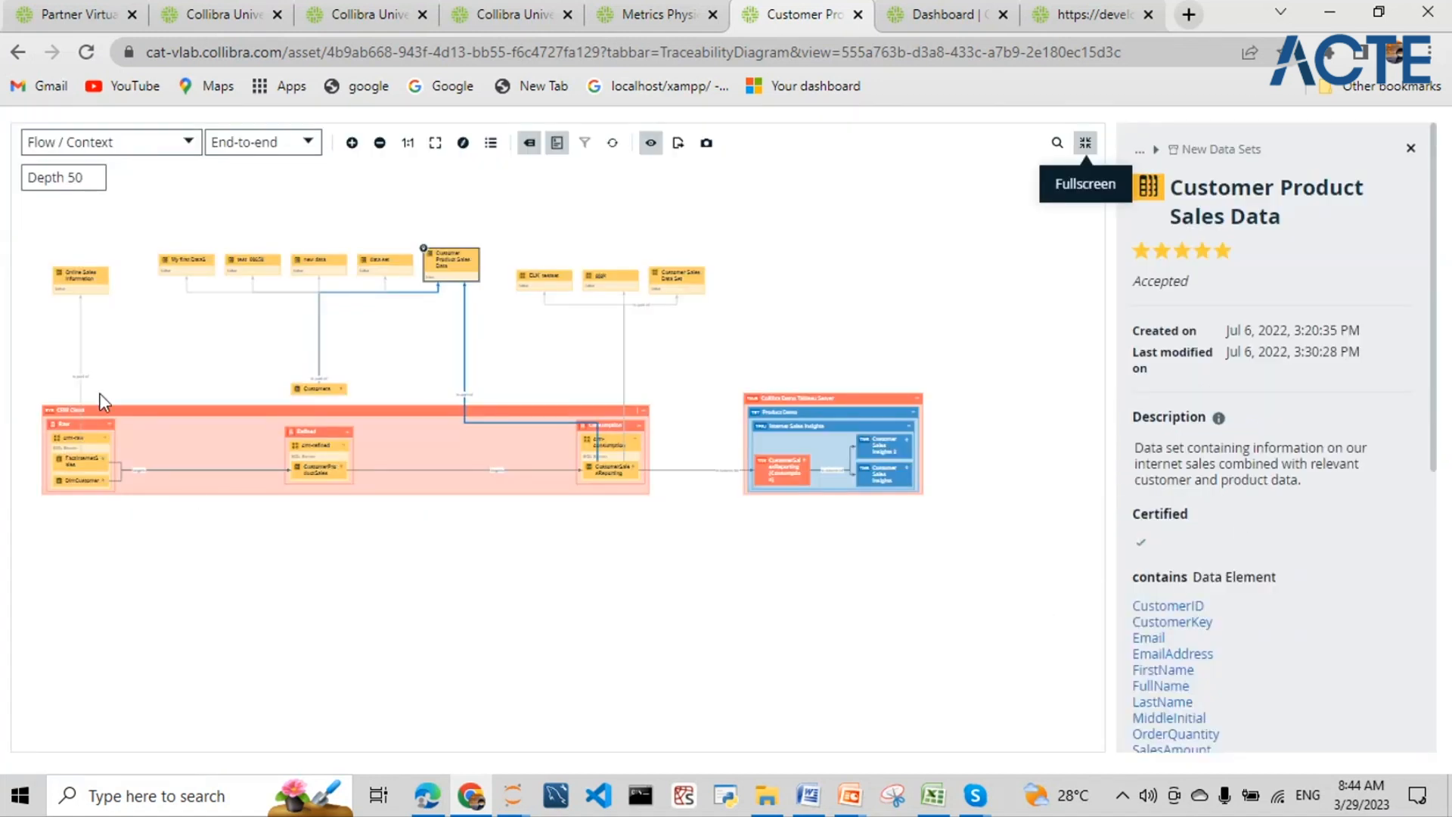
pyautogui.click(352, 142)
pyautogui.moveTo(431, 326); pyautogui.dragTo(446, 417)
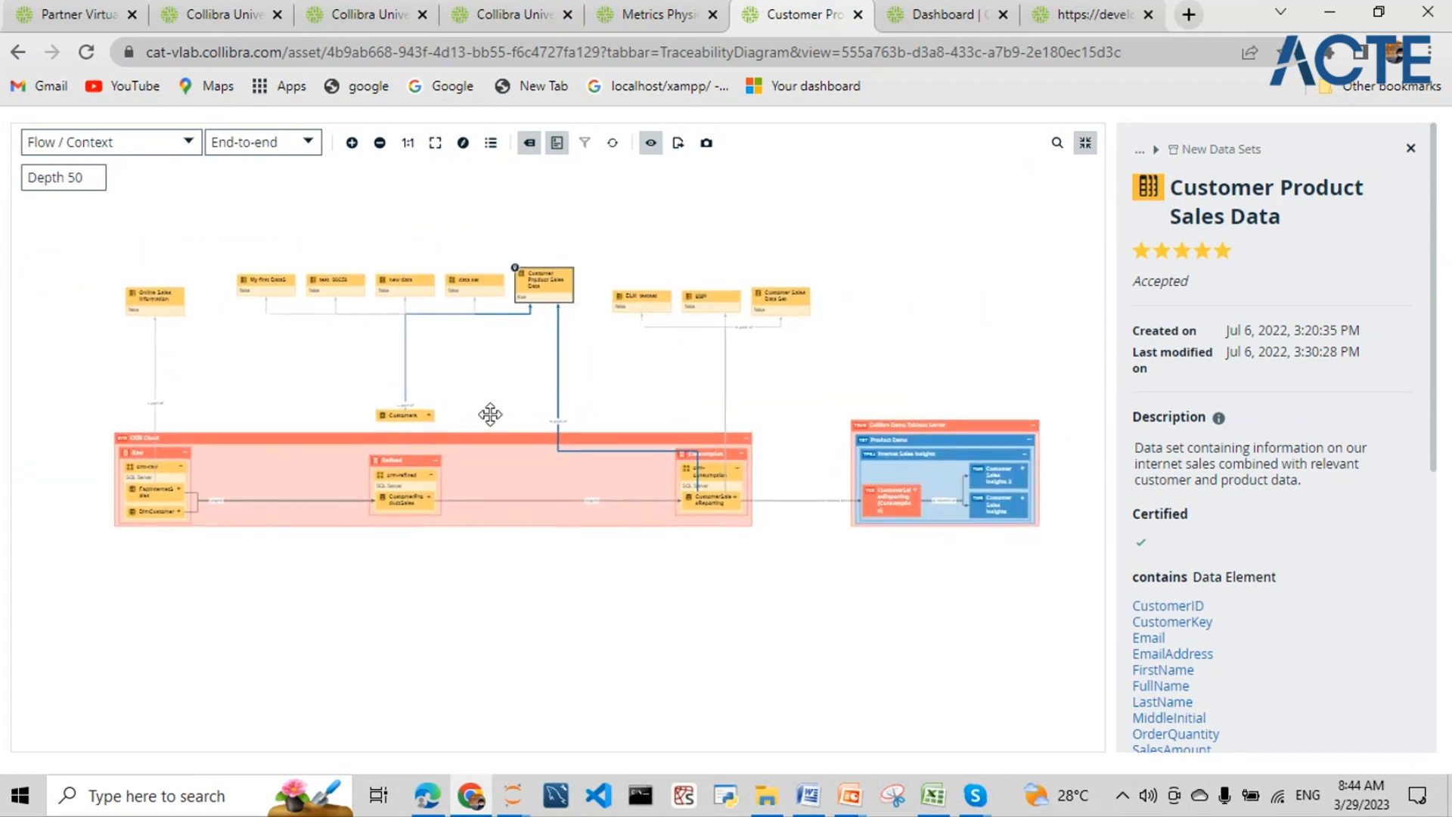
pyautogui.click(351, 143)
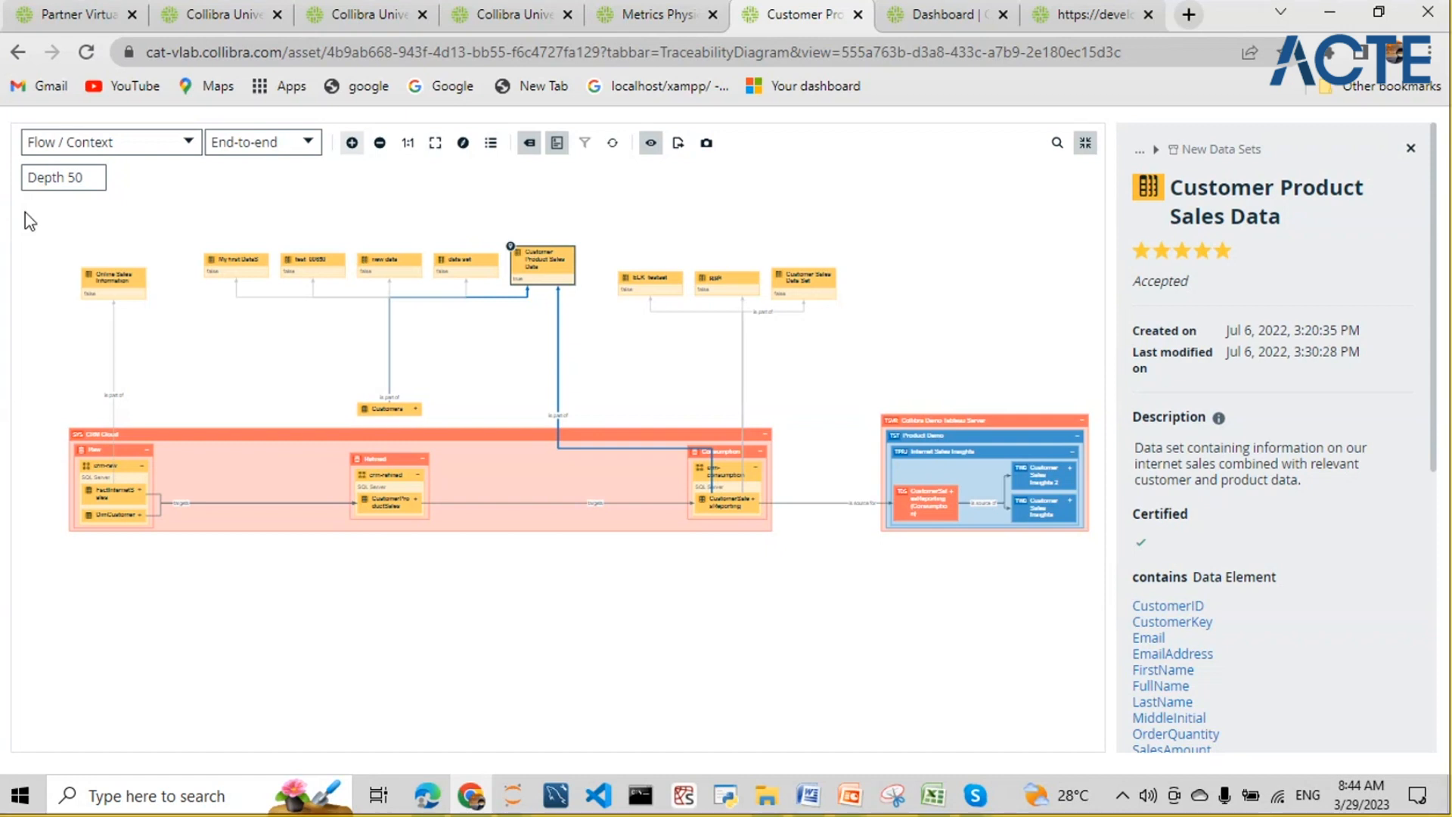
# - Snip a screenshot of the whole lineage diagram with Win+Shift+S
pyautogui.press('super+shift+s')
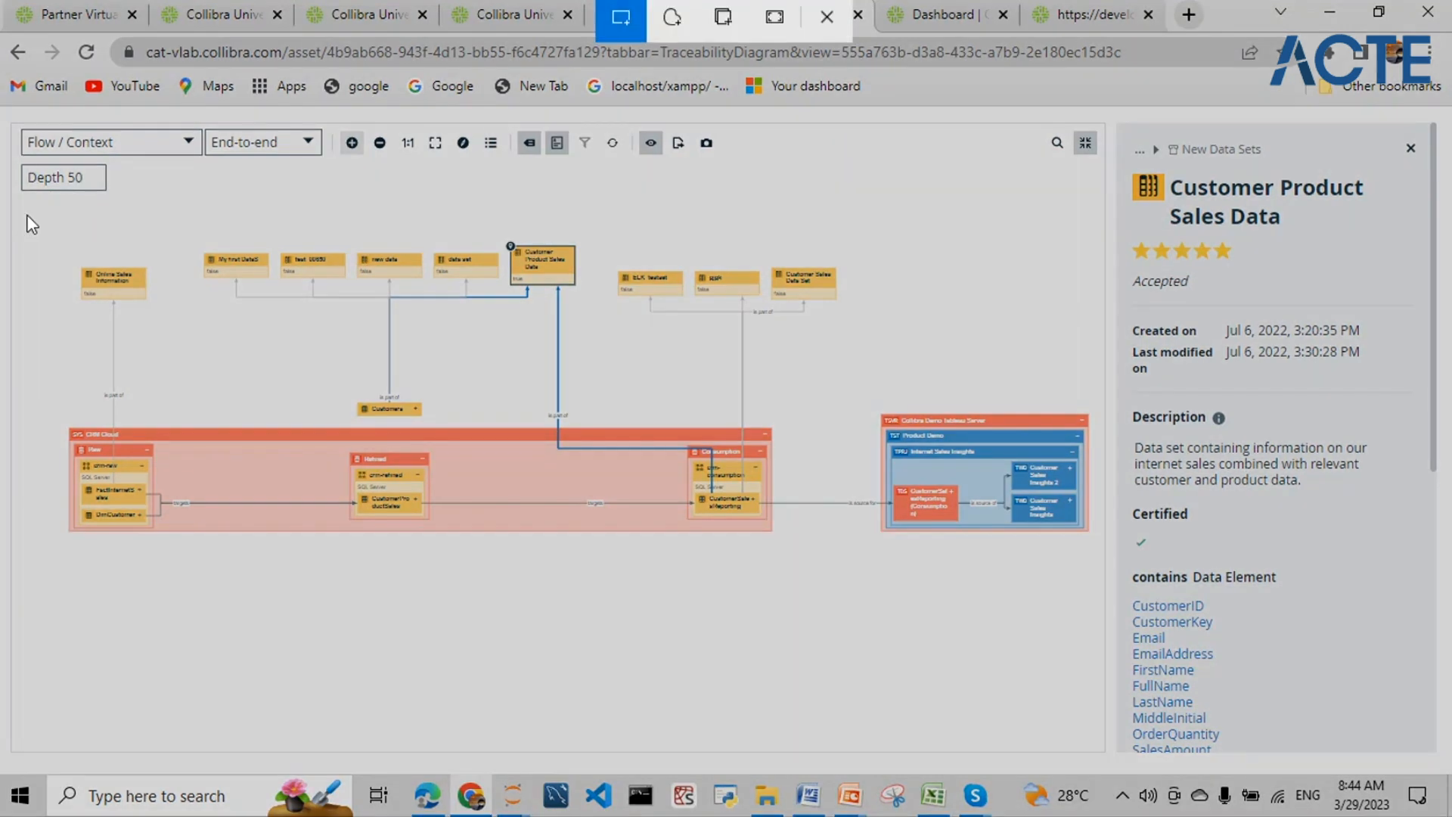
pyautogui.moveTo(26, 215); pyautogui.dragTo(219, 337)
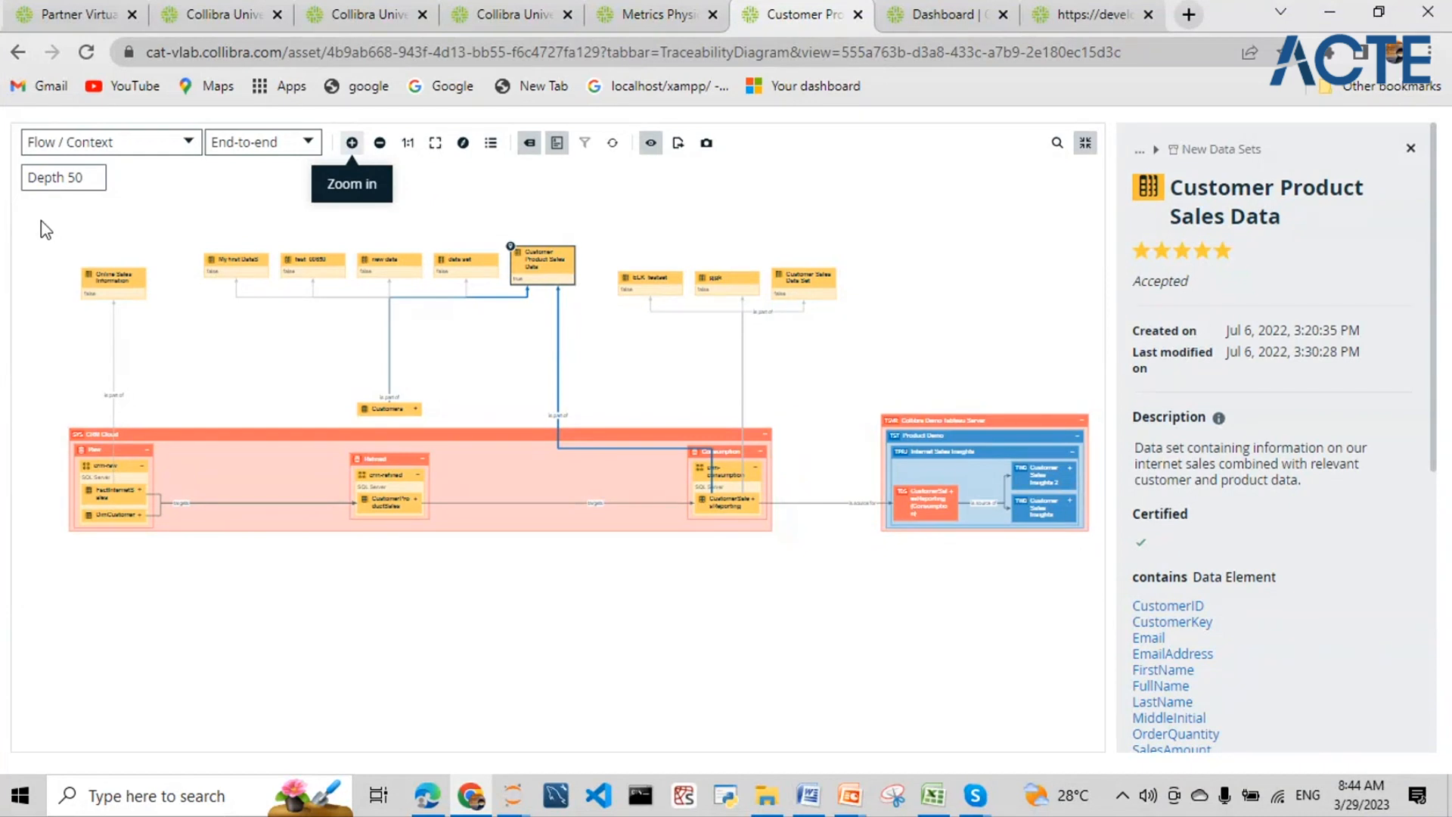
pyautogui.press('super+shift+s')
pyautogui.moveTo(40, 220); pyautogui.dragTo(1117, 606)
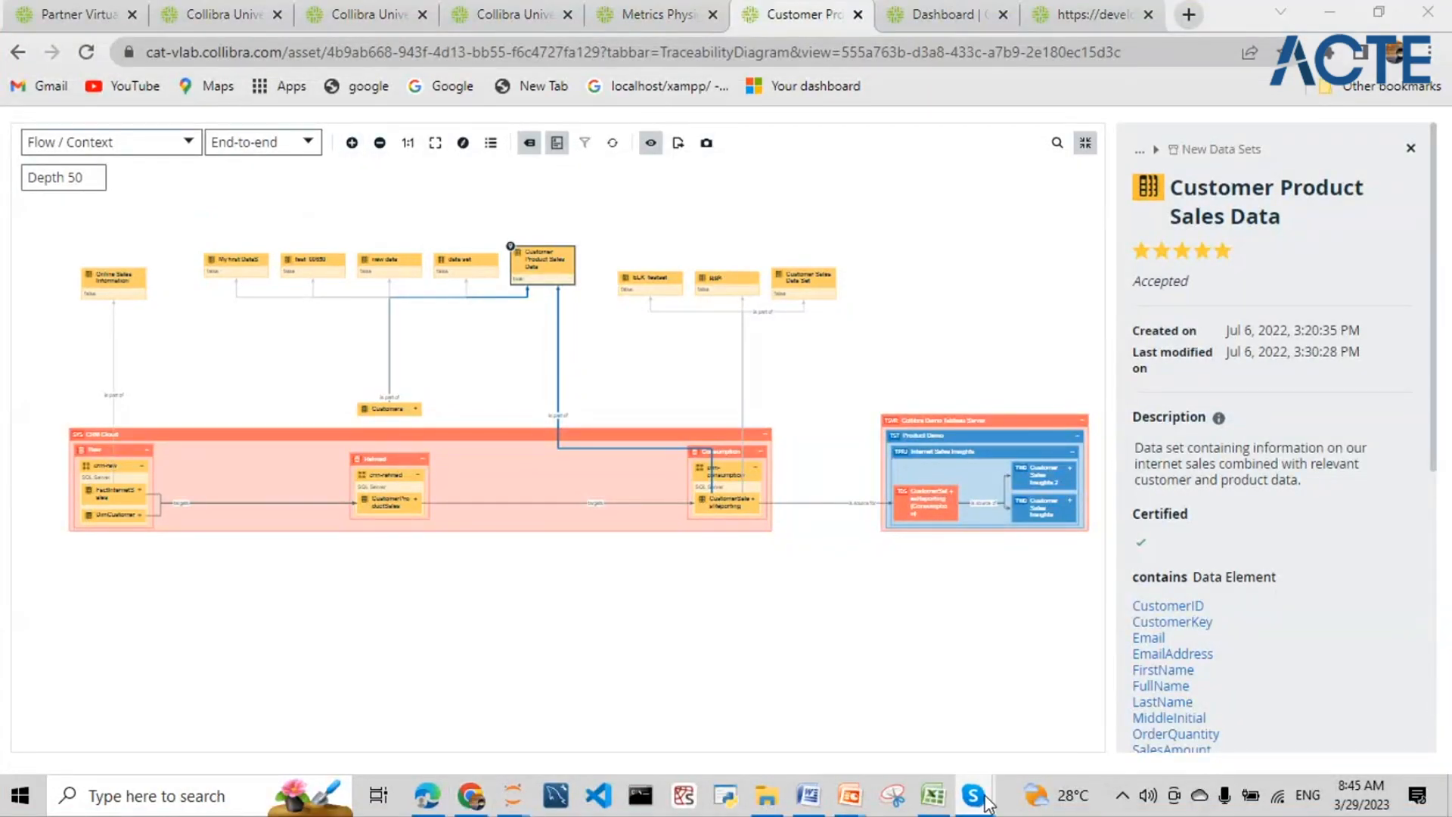
# - Paste and send the diagram screenshot in the Skype call chat, then switch back to Chrome
pyautogui.moveTo(983, 798)
pyautogui.click(983, 692)
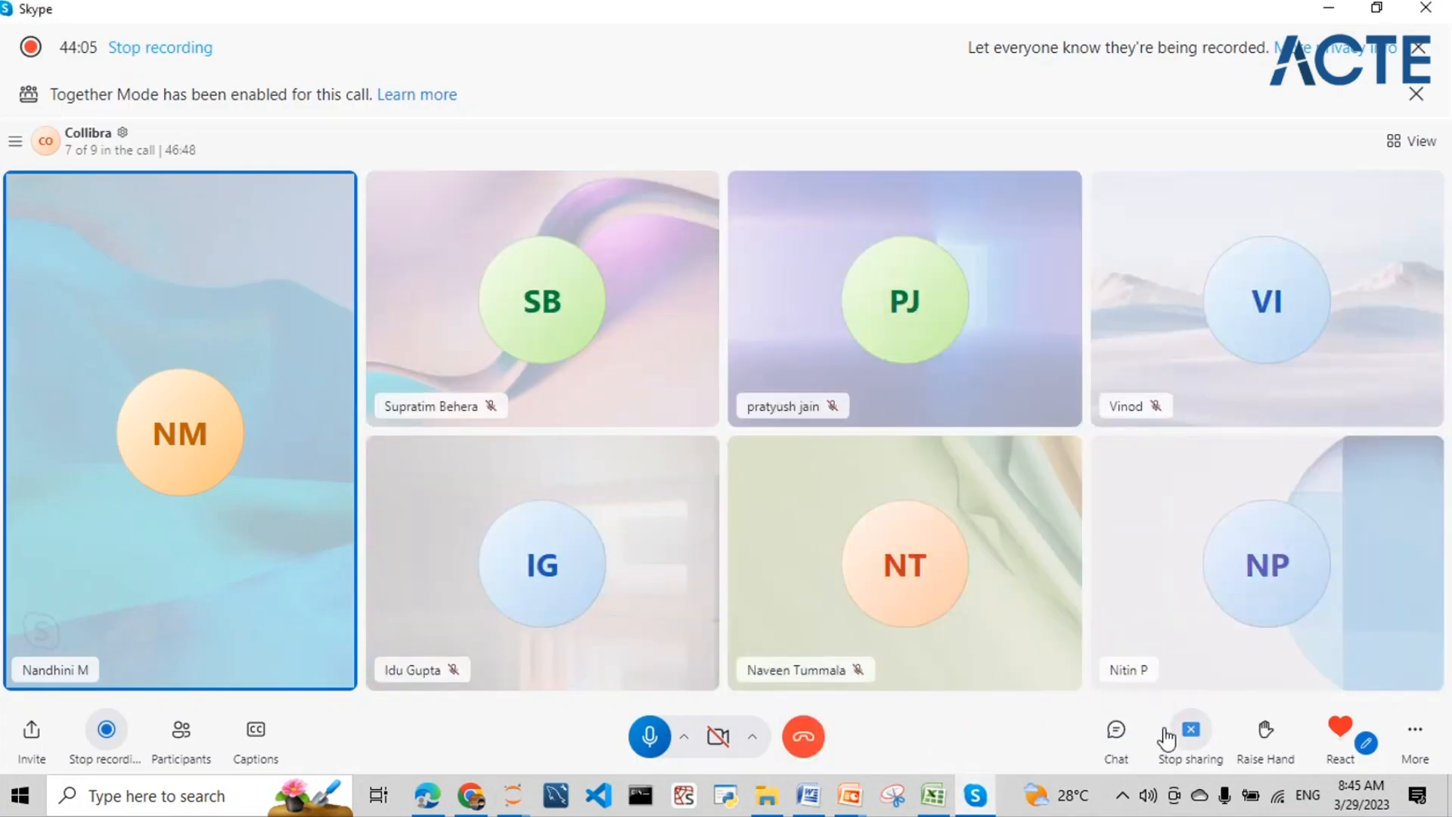
pyautogui.click(1116, 732)
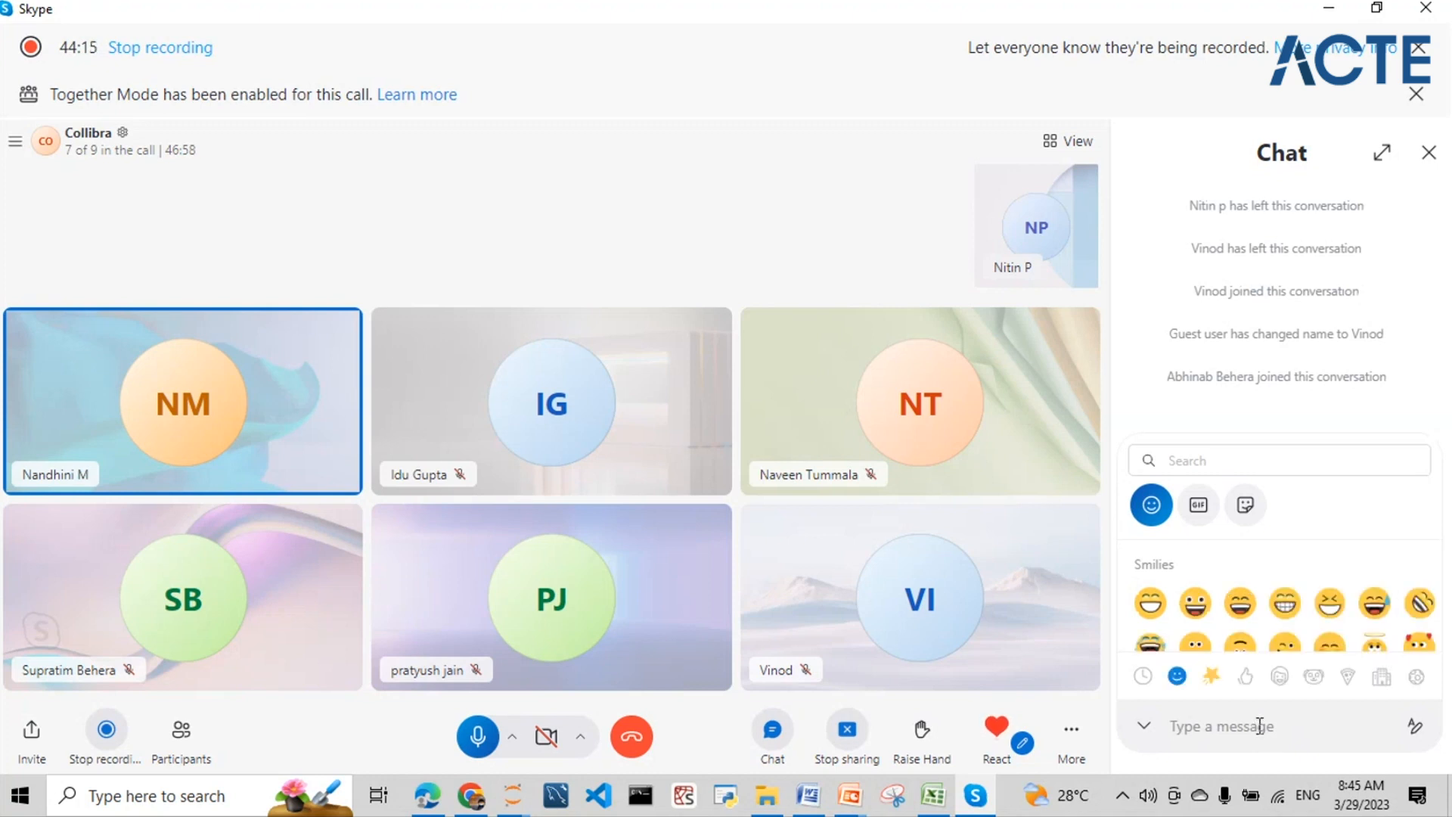
pyautogui.hotkey('ctrl', 'v')
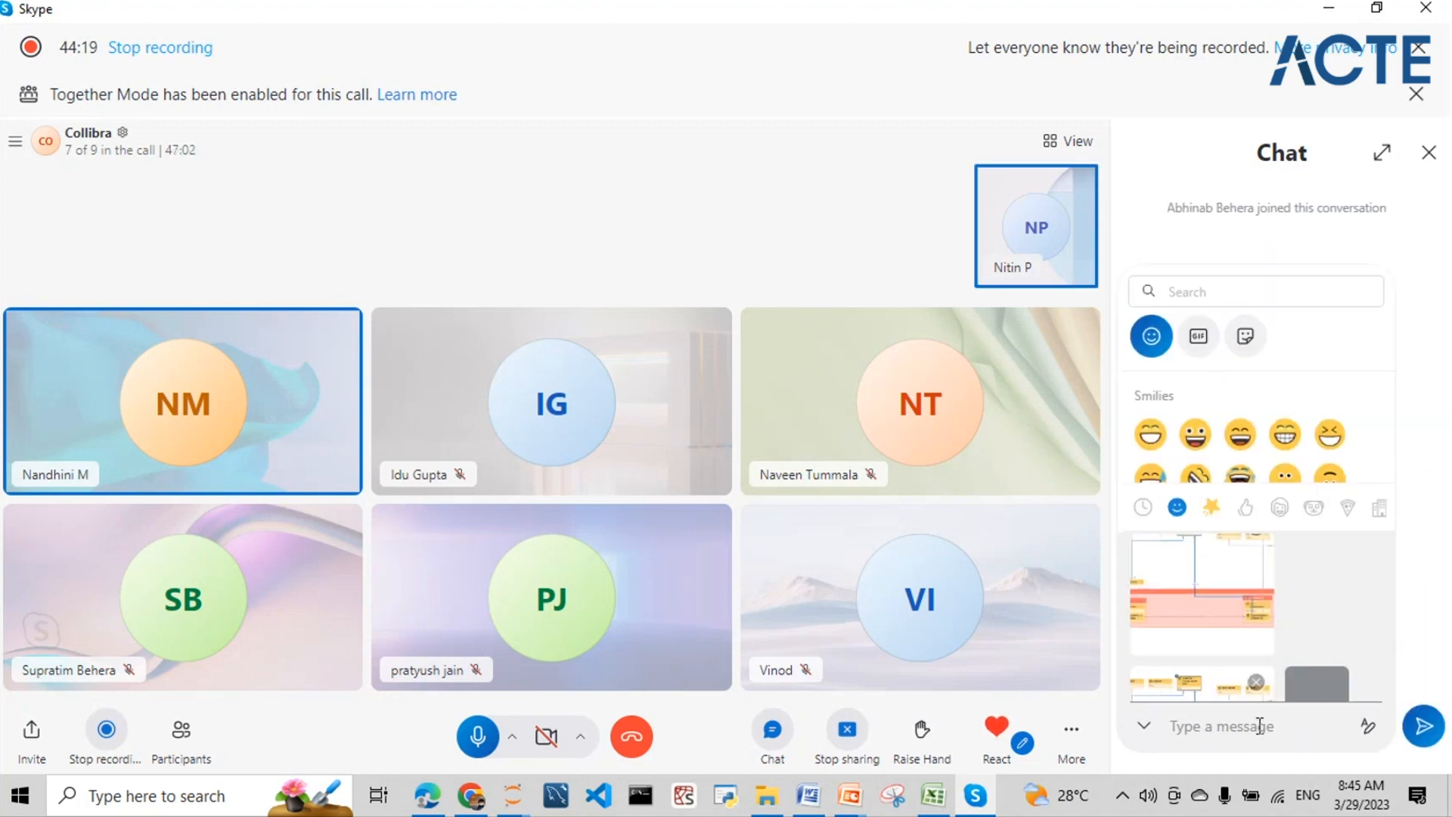
pyautogui.press('Return')
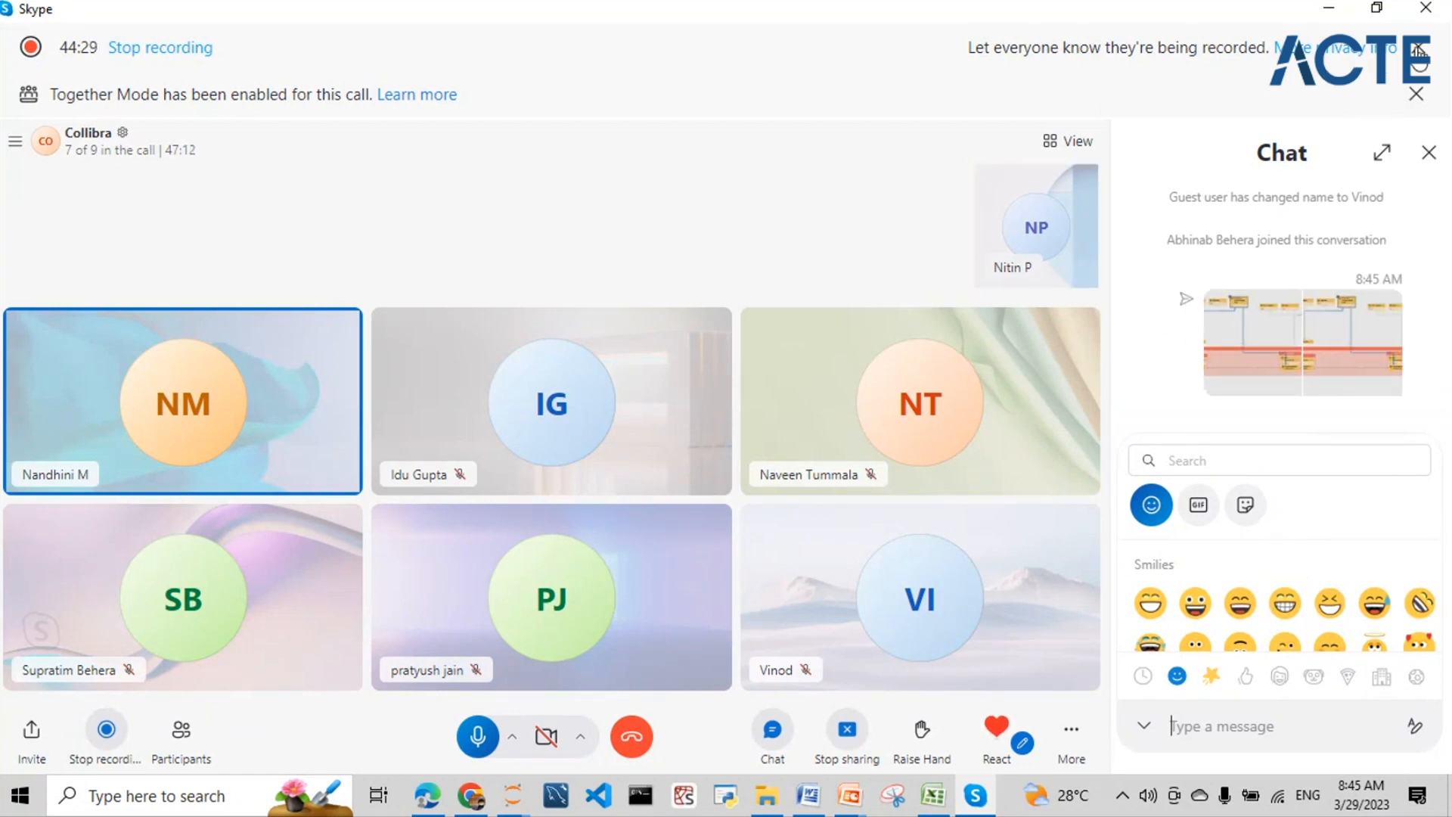
pyautogui.click(467, 795)
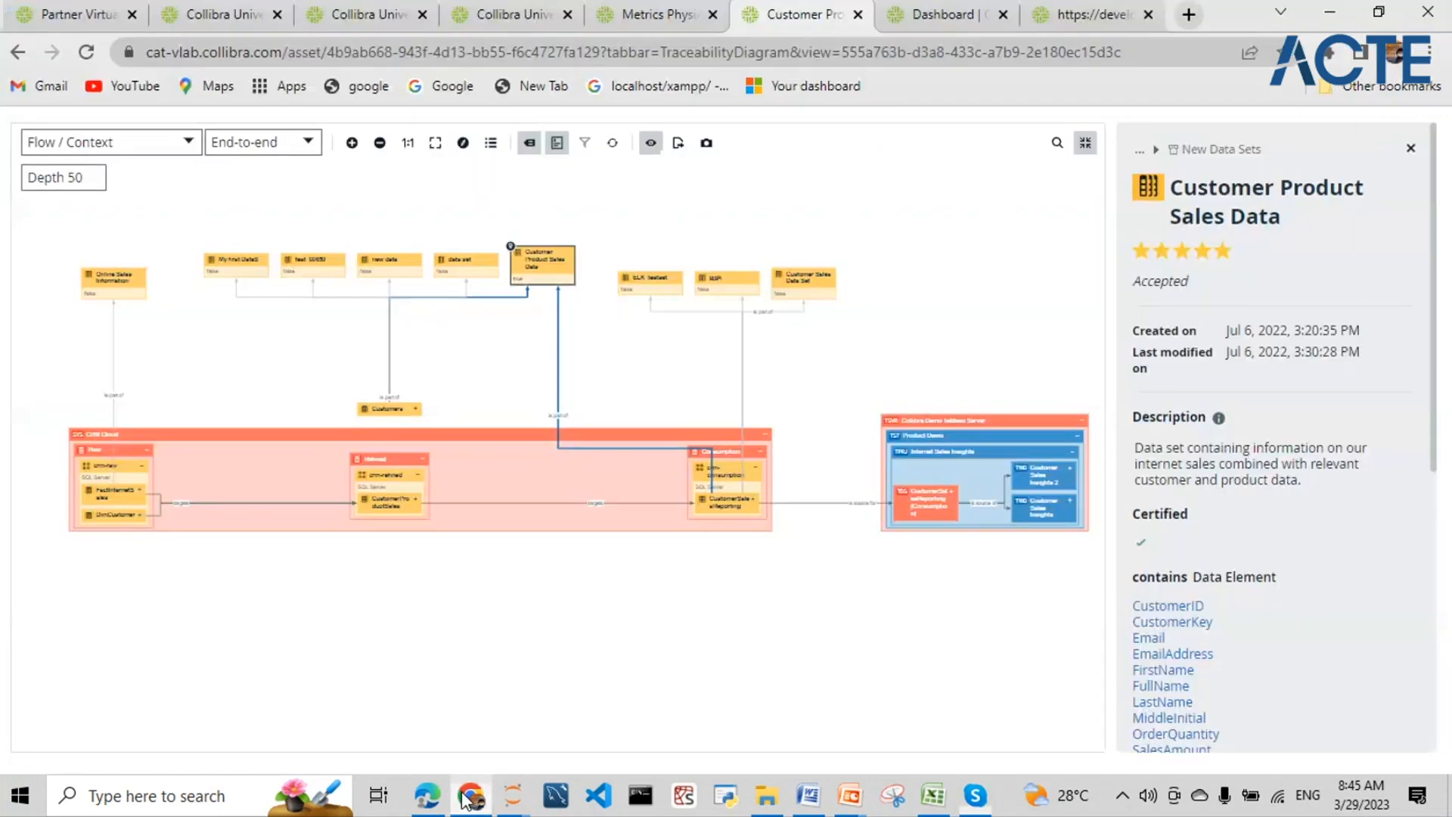
pyautogui.click(1085, 143)
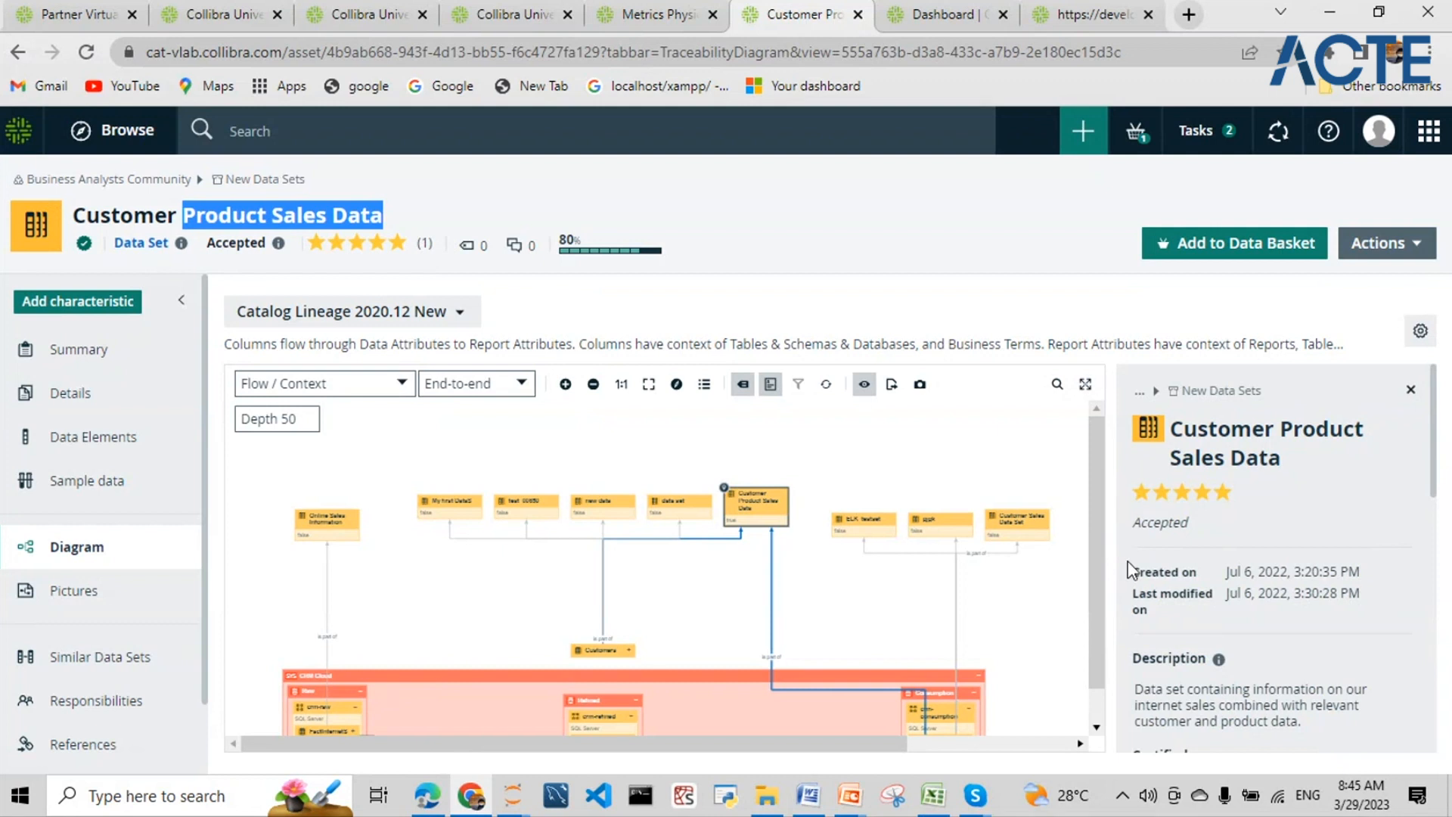
pyautogui.moveTo(832, 744); pyautogui.dragTo(1010, 765)
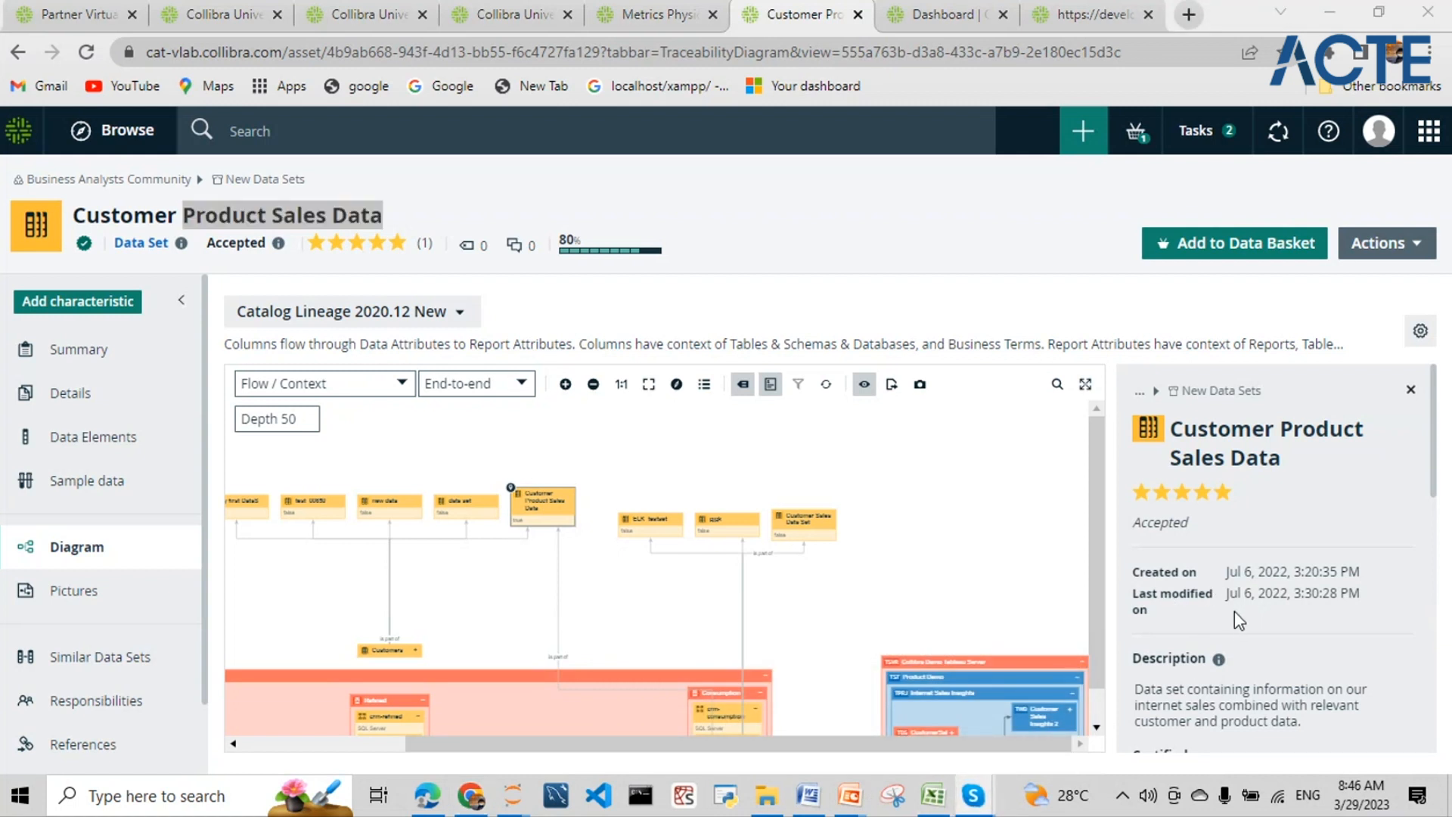
pyautogui.click(1083, 646)
pyautogui.scroll(-1, 1083, 646)
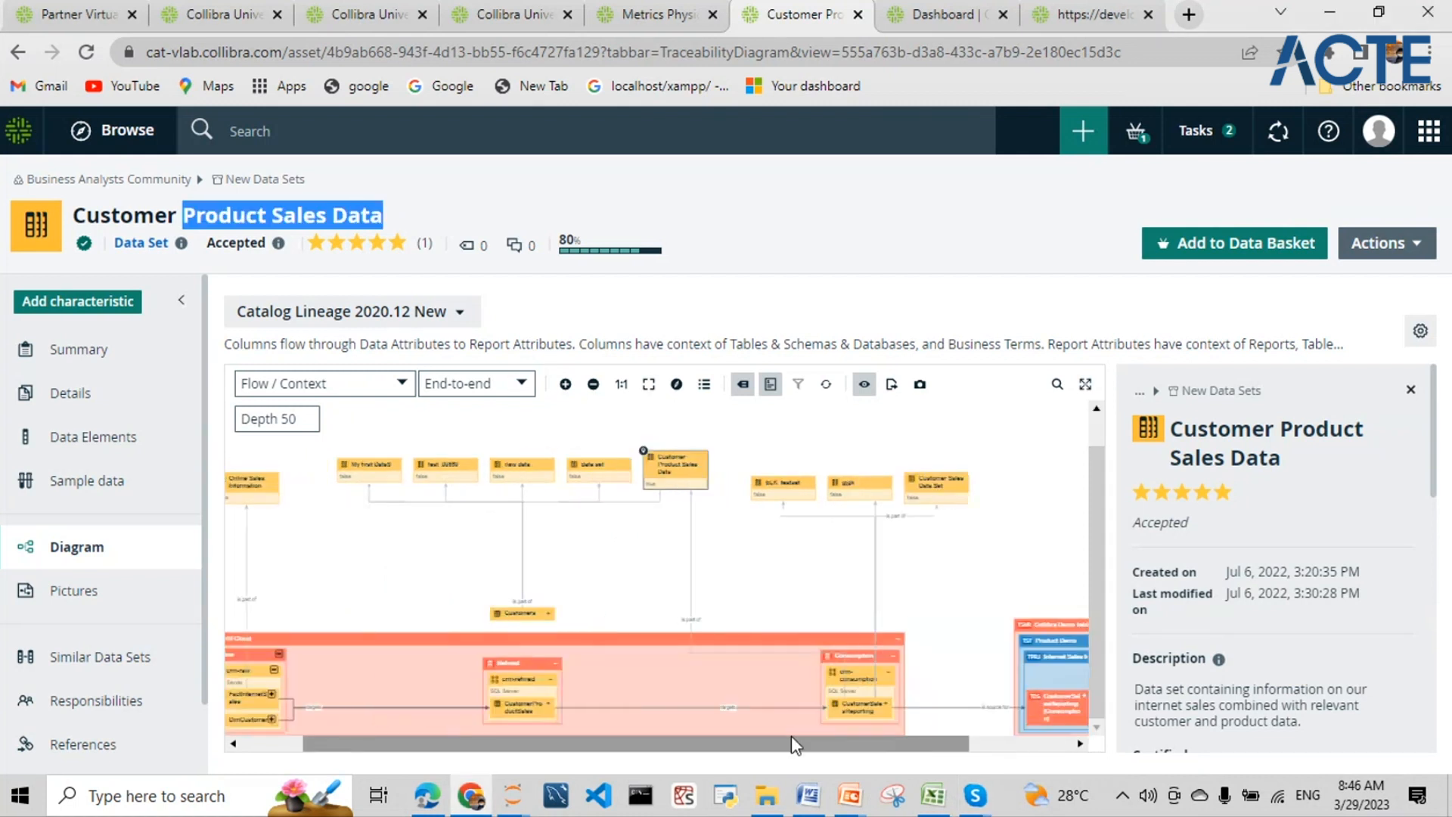
pyautogui.click(1086, 383)
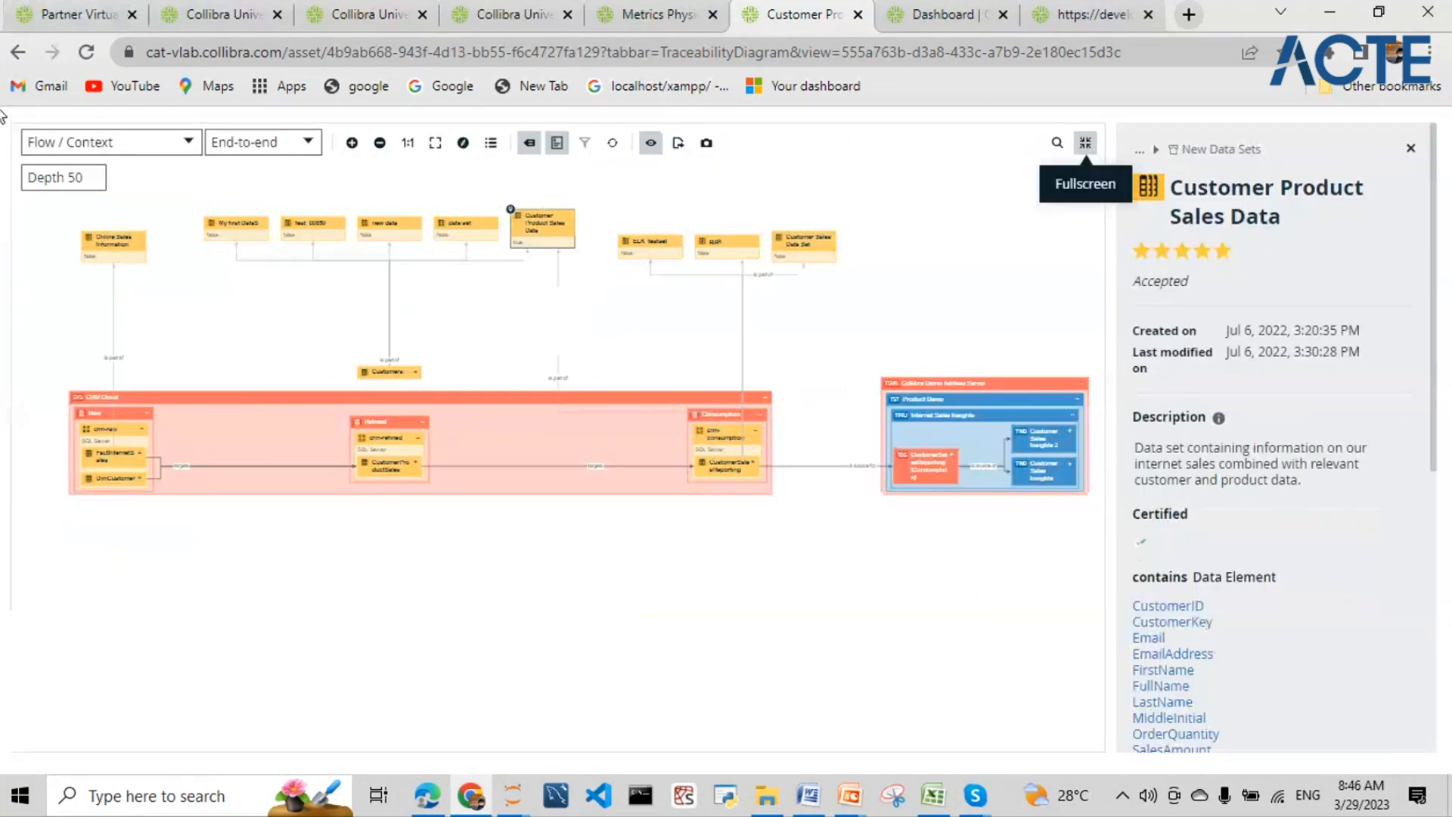
# - Zoom the lineage diagram in on the Consumption stage and Collibra Demo Tableau Server reports
pyautogui.scroll(-2, 53, 295)
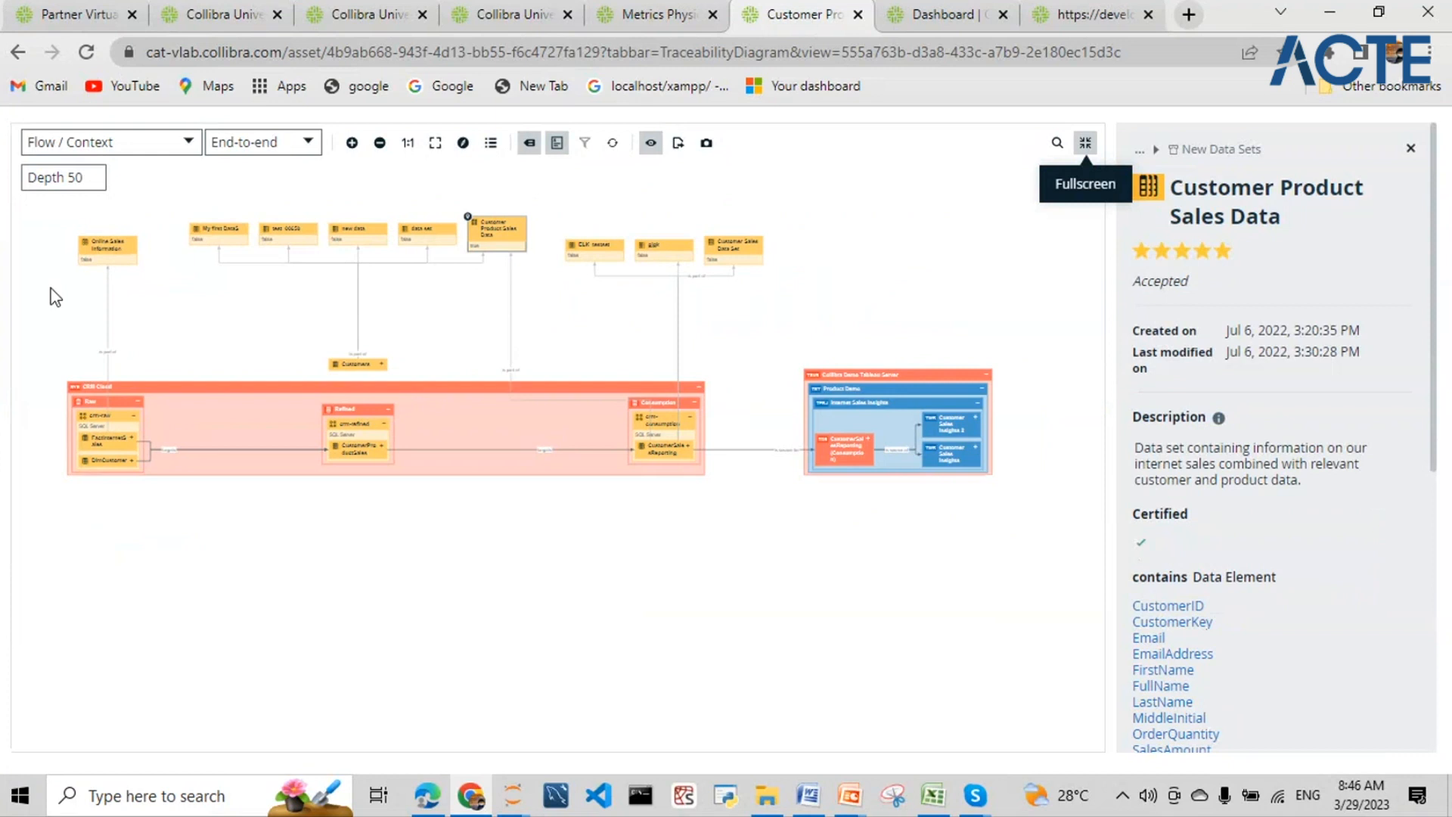
pyautogui.scroll(1, 53, 299)
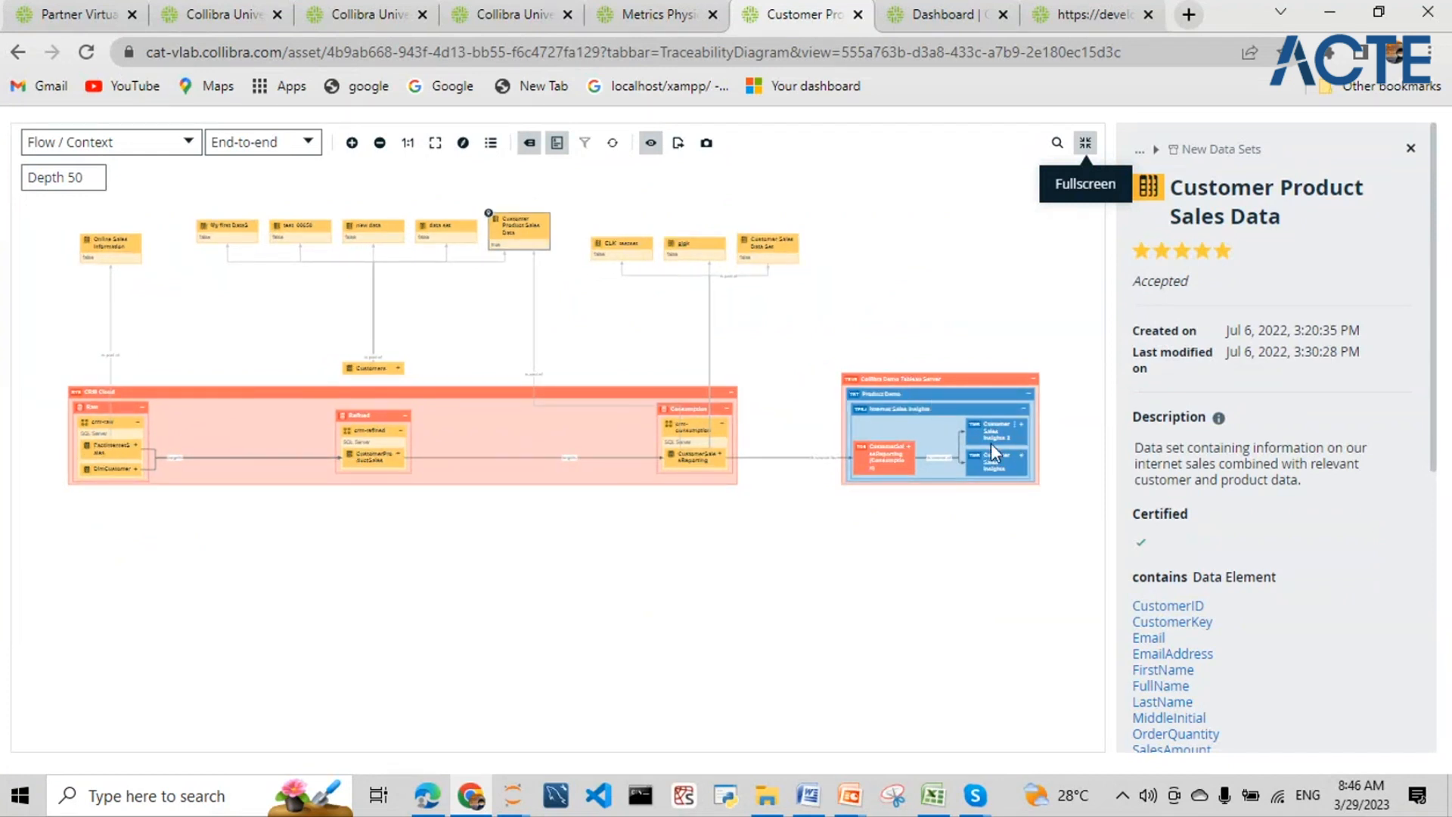
pyautogui.scroll(2, 929, 310)
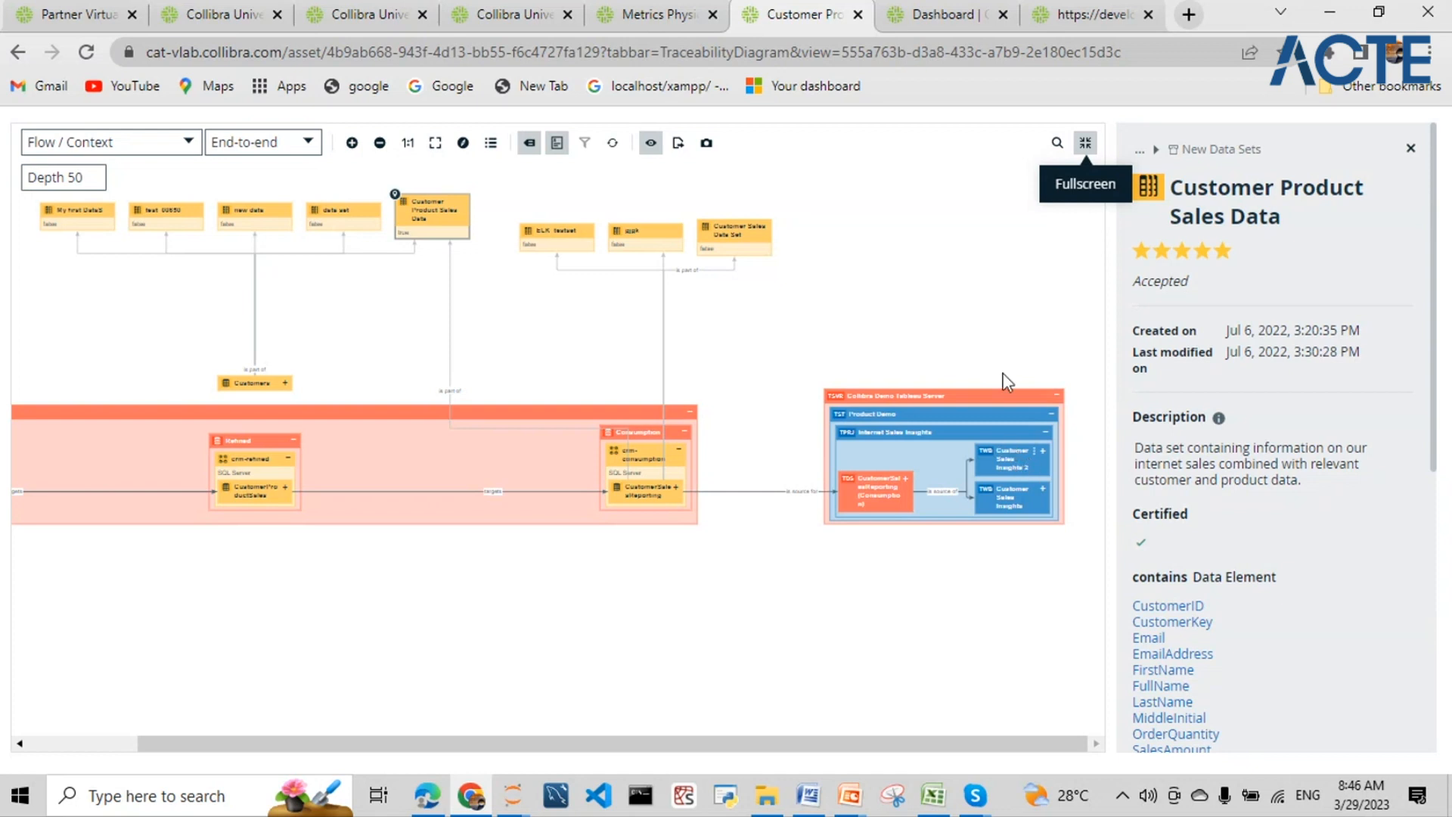
pyautogui.scroll(1, 1002, 344)
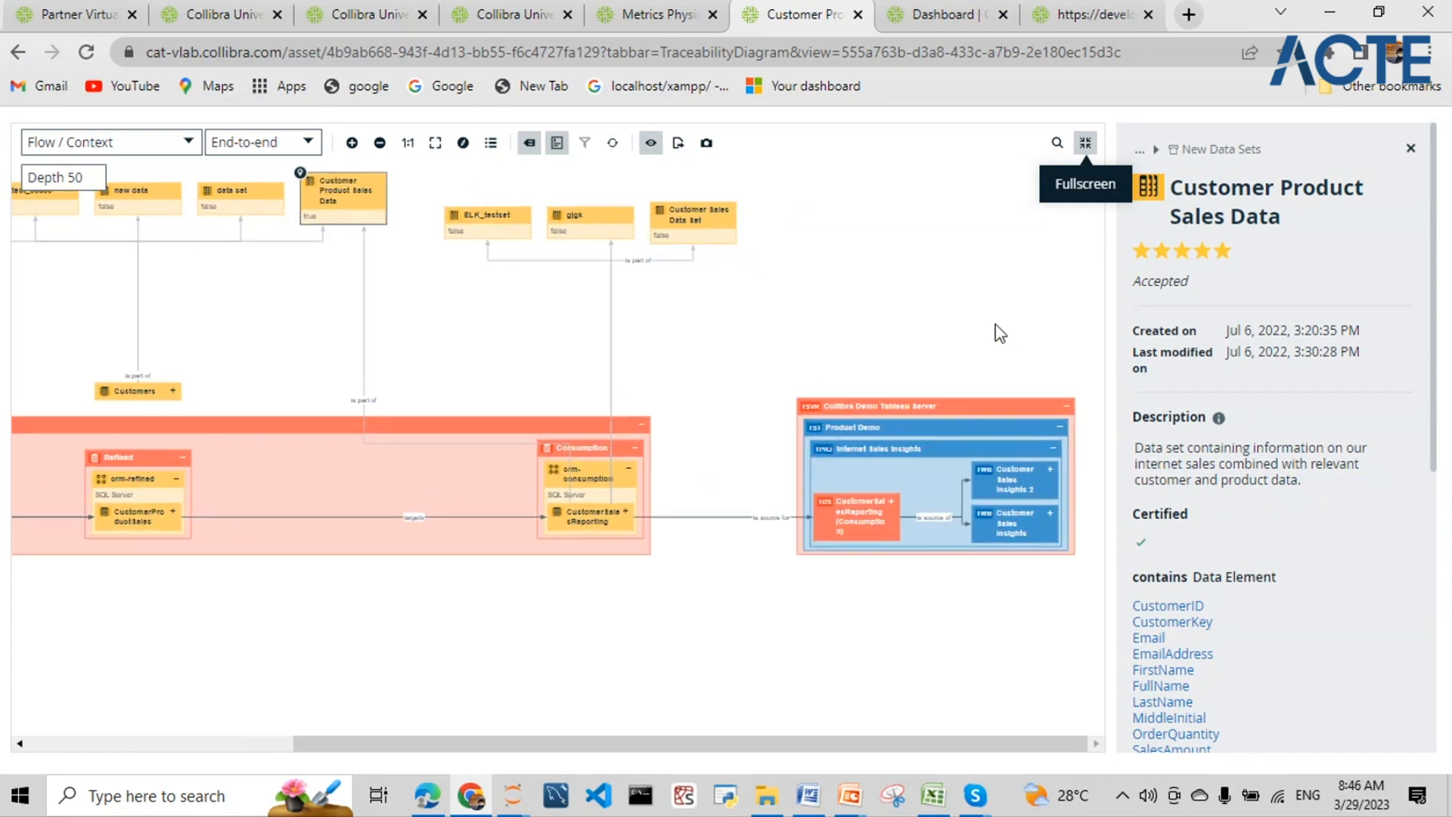
pyautogui.scroll(1, 1000, 333)
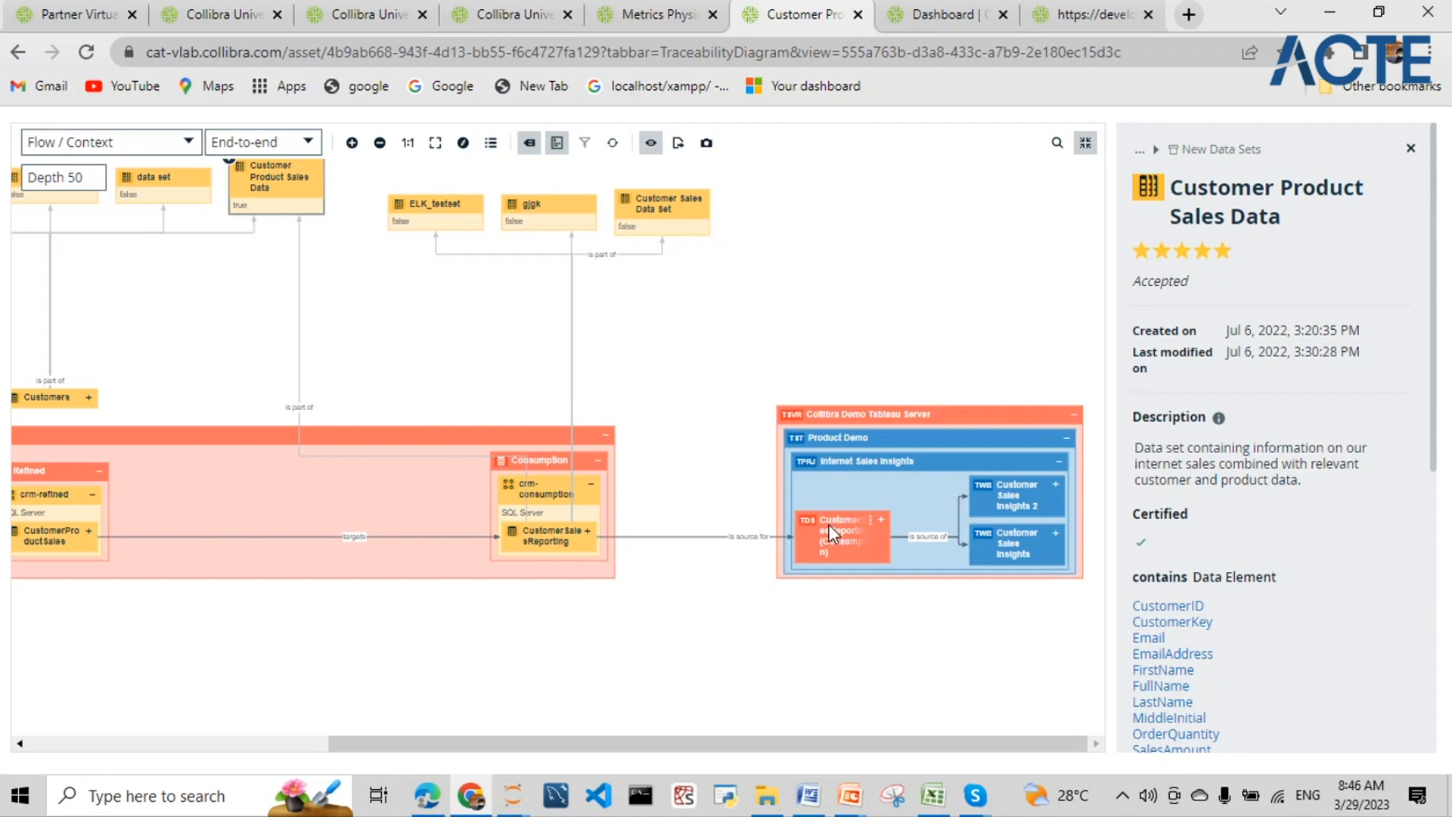
# - Pan the diagram to the CustomerSalesReporting table and expand its node with the + button
pyautogui.moveTo(788, 744); pyautogui.dragTo(894, 586)
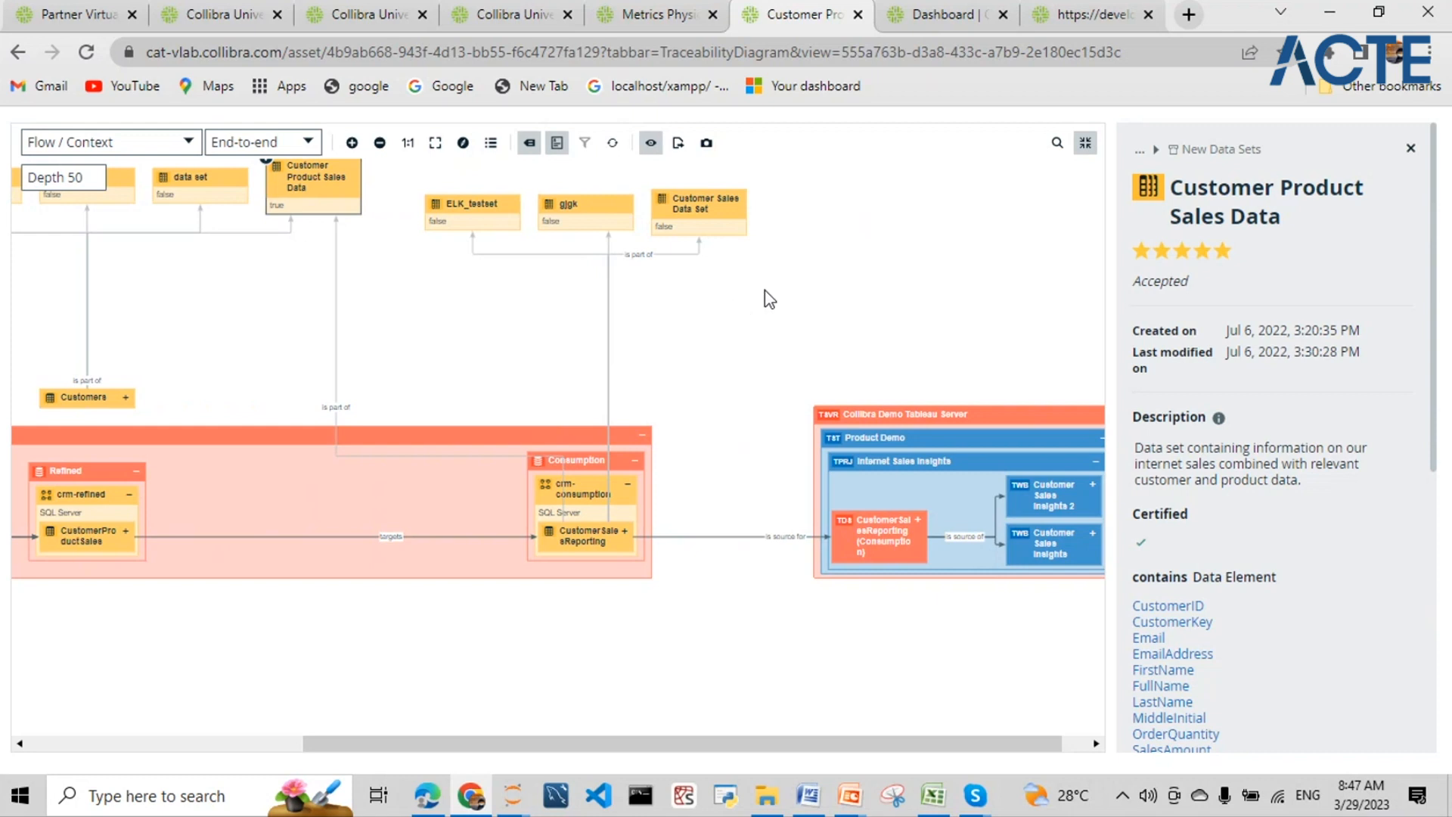
pyautogui.moveTo(676, 744); pyautogui.dragTo(347, 728)
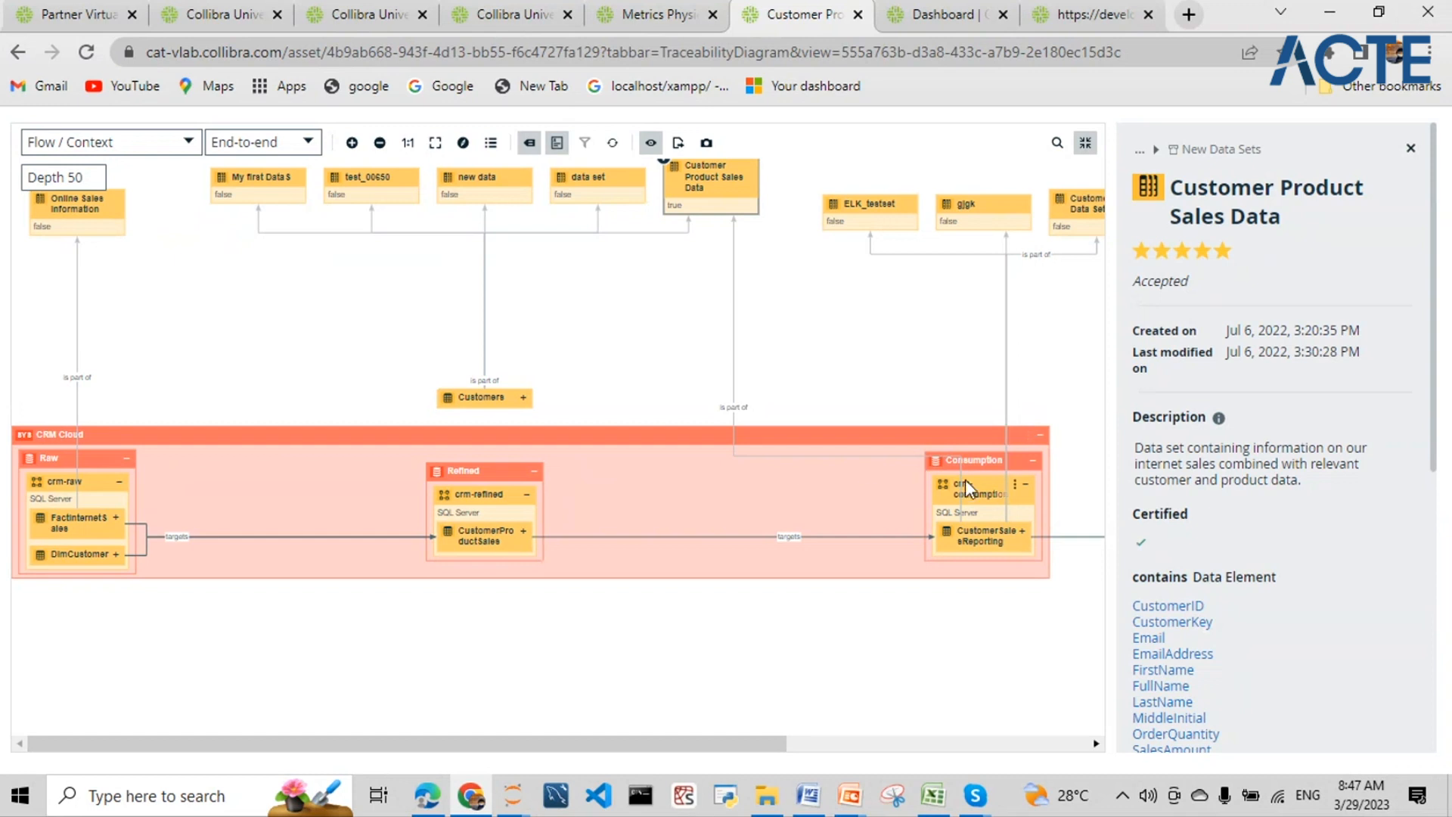
pyautogui.scroll(-1, 505, 298)
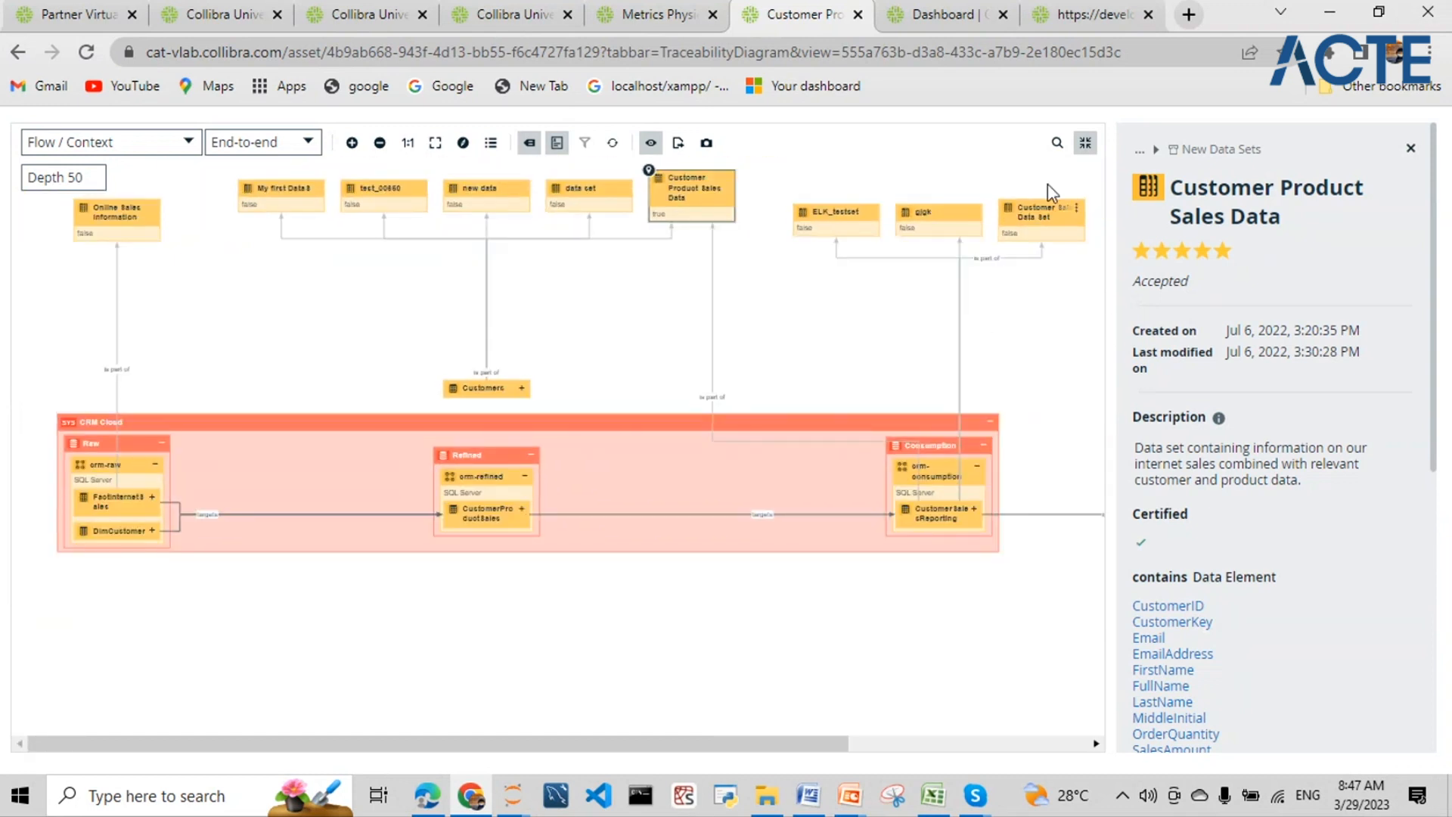
pyautogui.moveTo(653, 342); pyautogui.dragTo(644, 435)
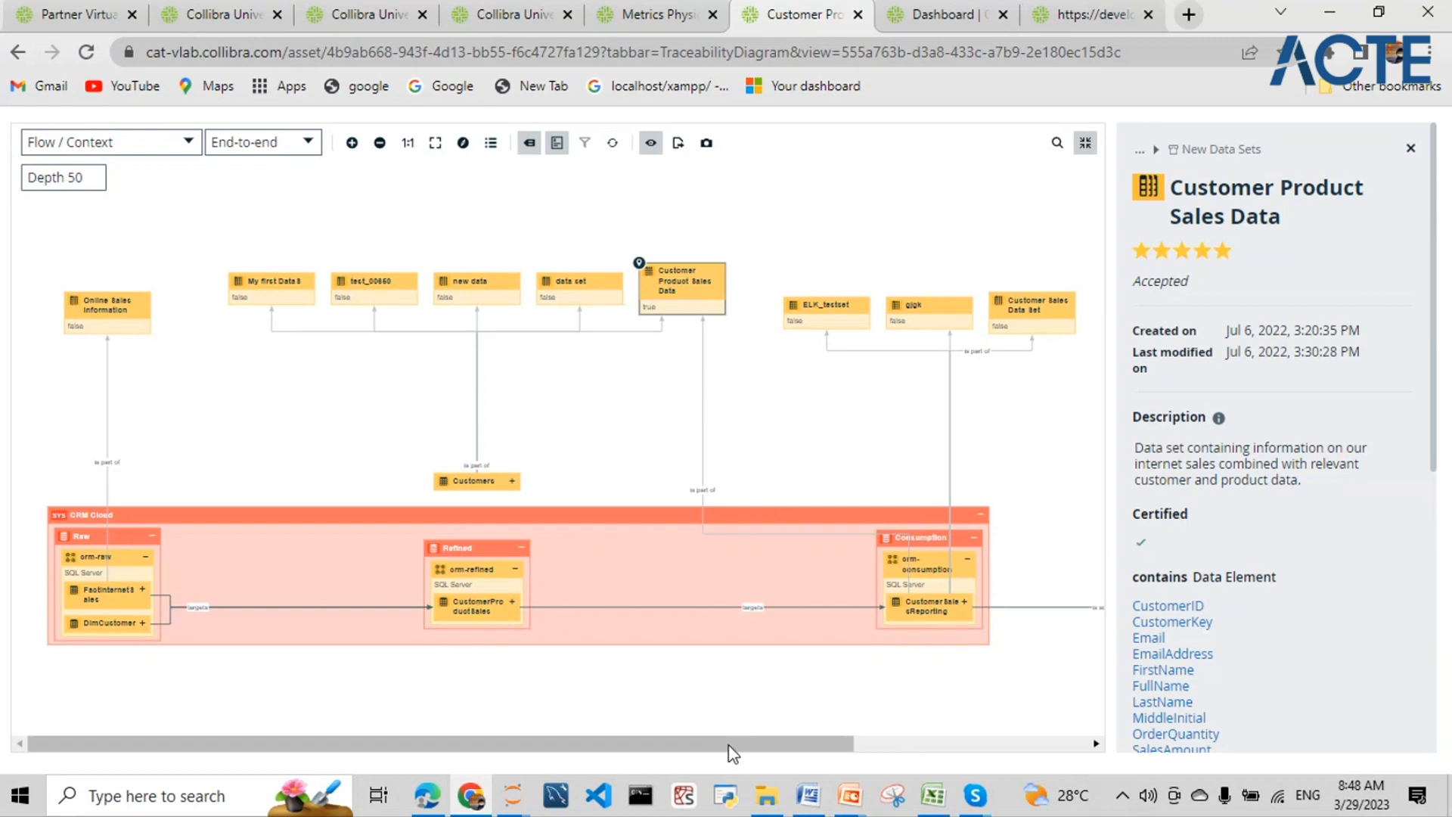
pyautogui.click(965, 603)
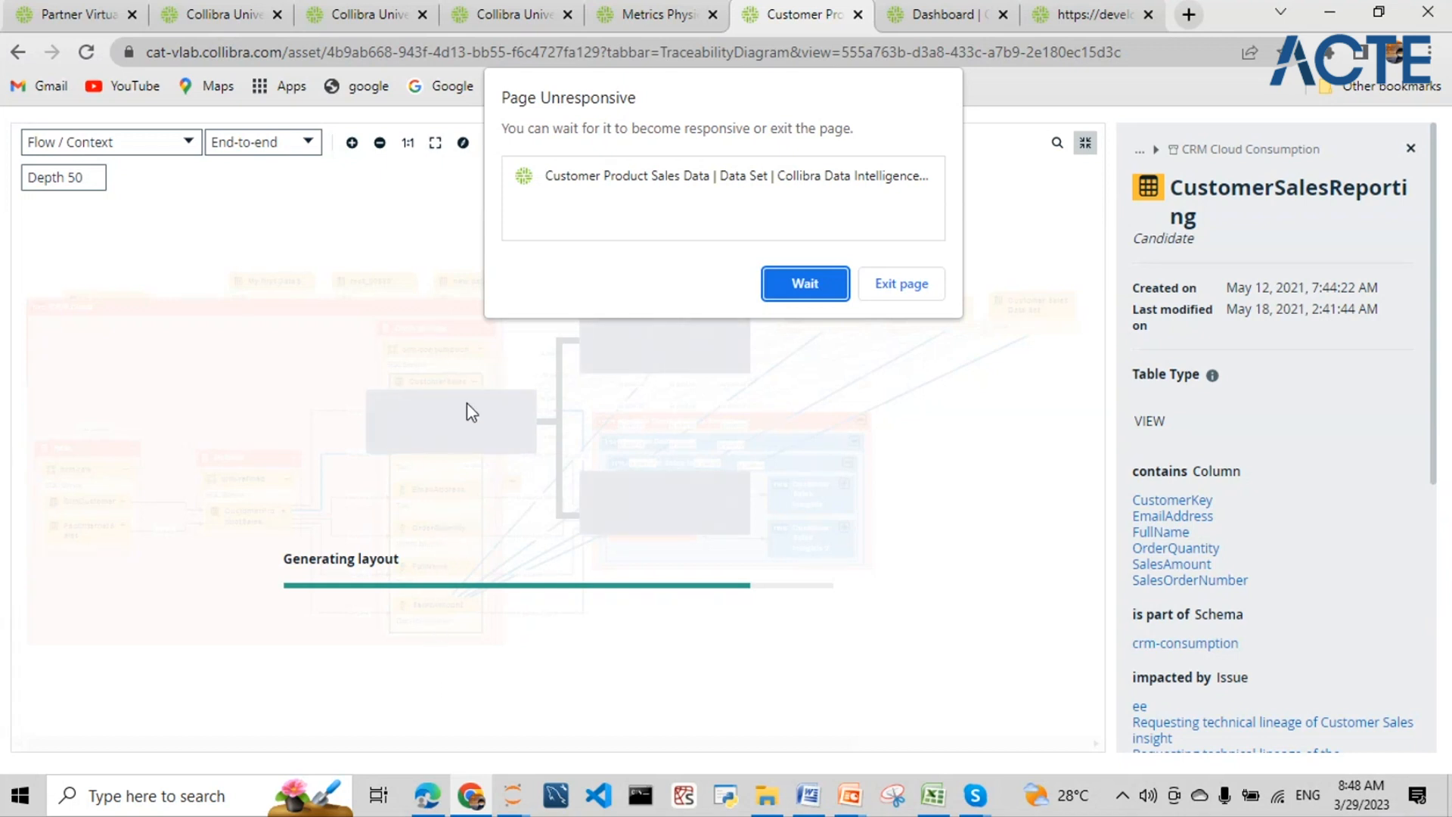
# - Wait out the Page Unresponsive dialog, then pan to see CustomerSalesReporting's six columns reach Internet Sales Insights
pyautogui.click(805, 286)
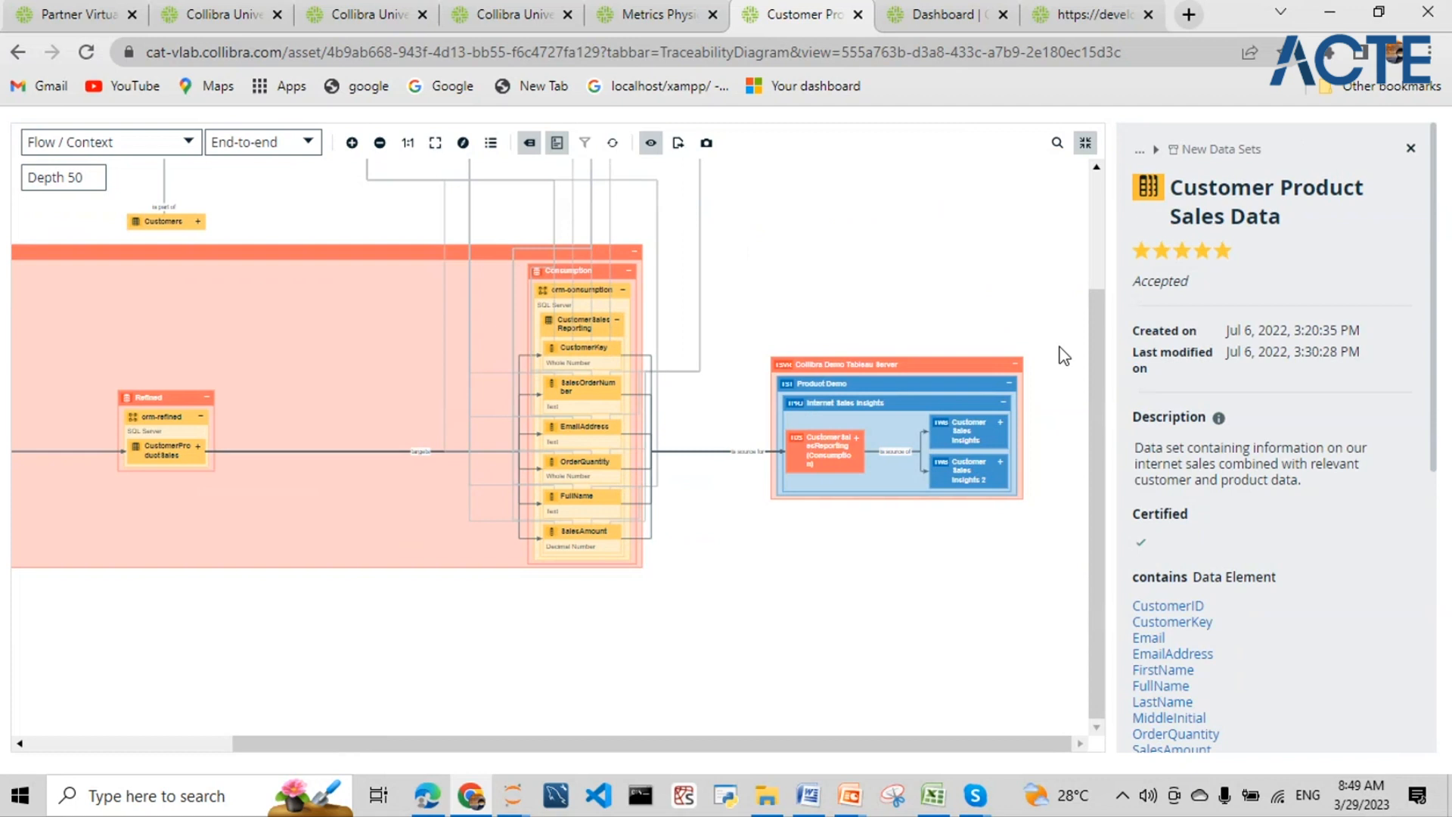
pyautogui.scroll(2, 1063, 333)
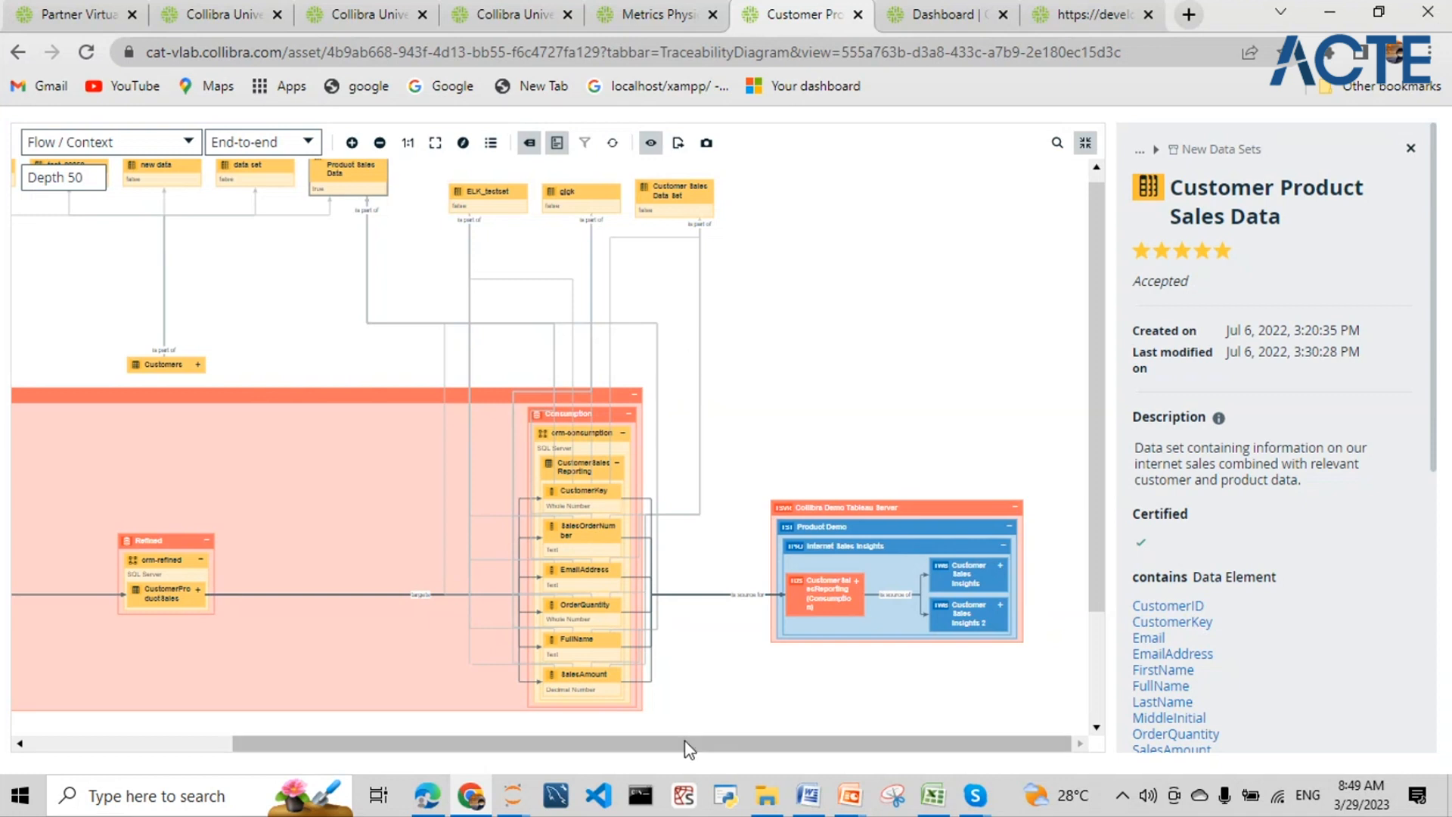
pyautogui.moveTo(668, 749); pyautogui.dragTo(442, 754)
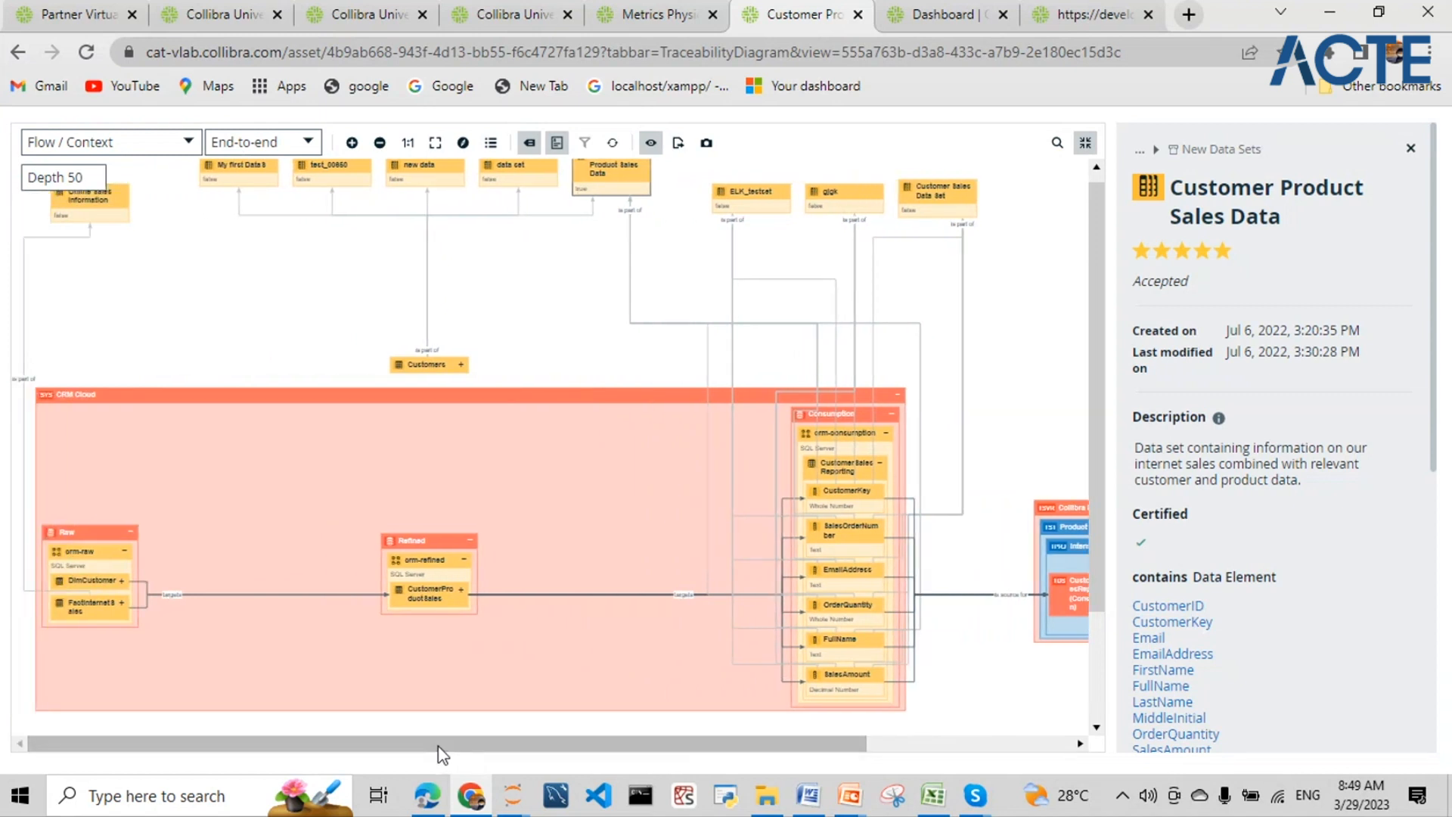
pyautogui.moveTo(437, 746)
pyautogui.mouseDown()
pyautogui.moveTo(473, 747)
pyautogui.moveTo(438, 742)
pyautogui.mouseUp()
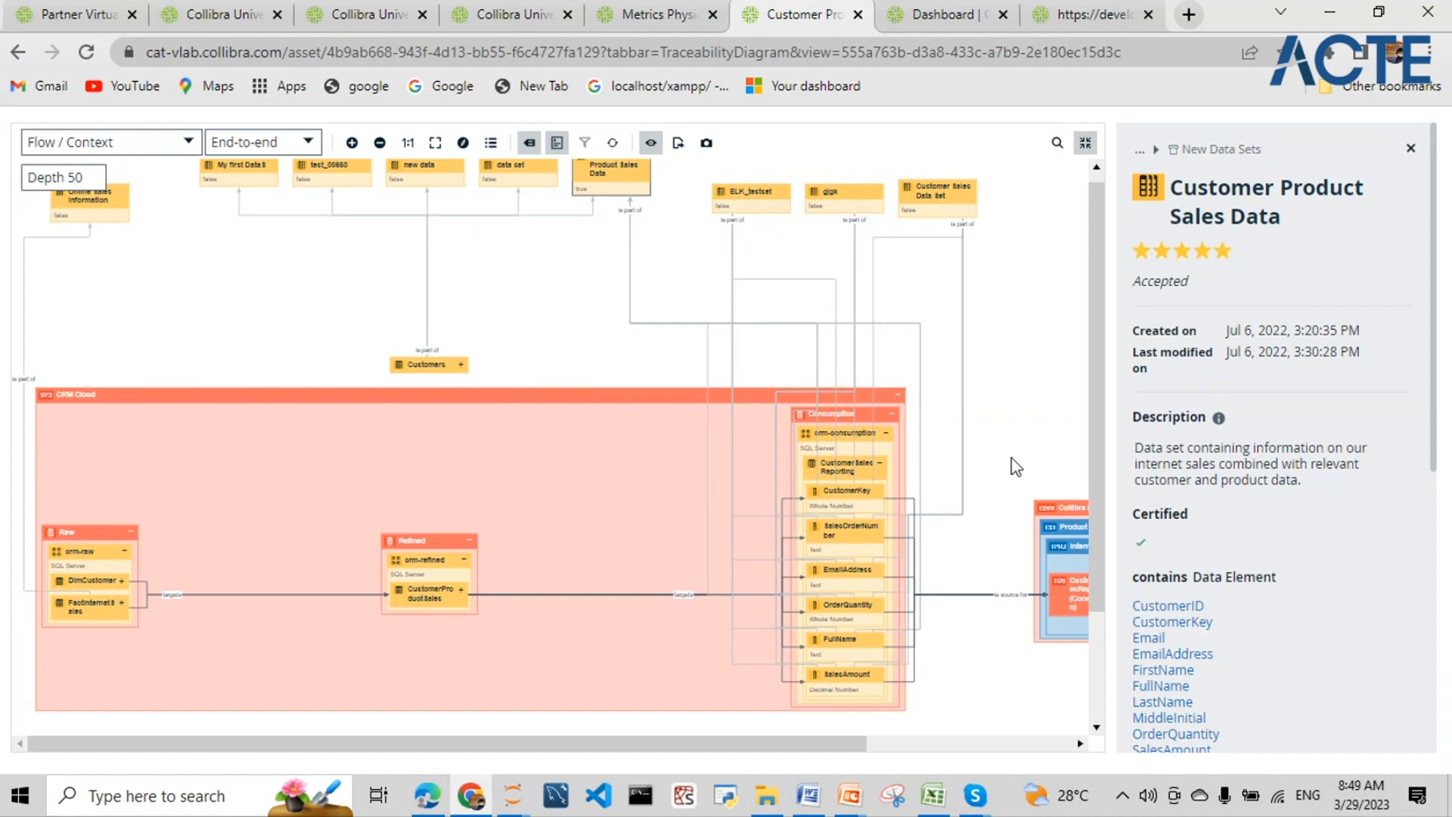
# - Exit fullscreen, add Customer Product Sales Data to the Data Basket, and open the two-item basket
pyautogui.click(1086, 143)
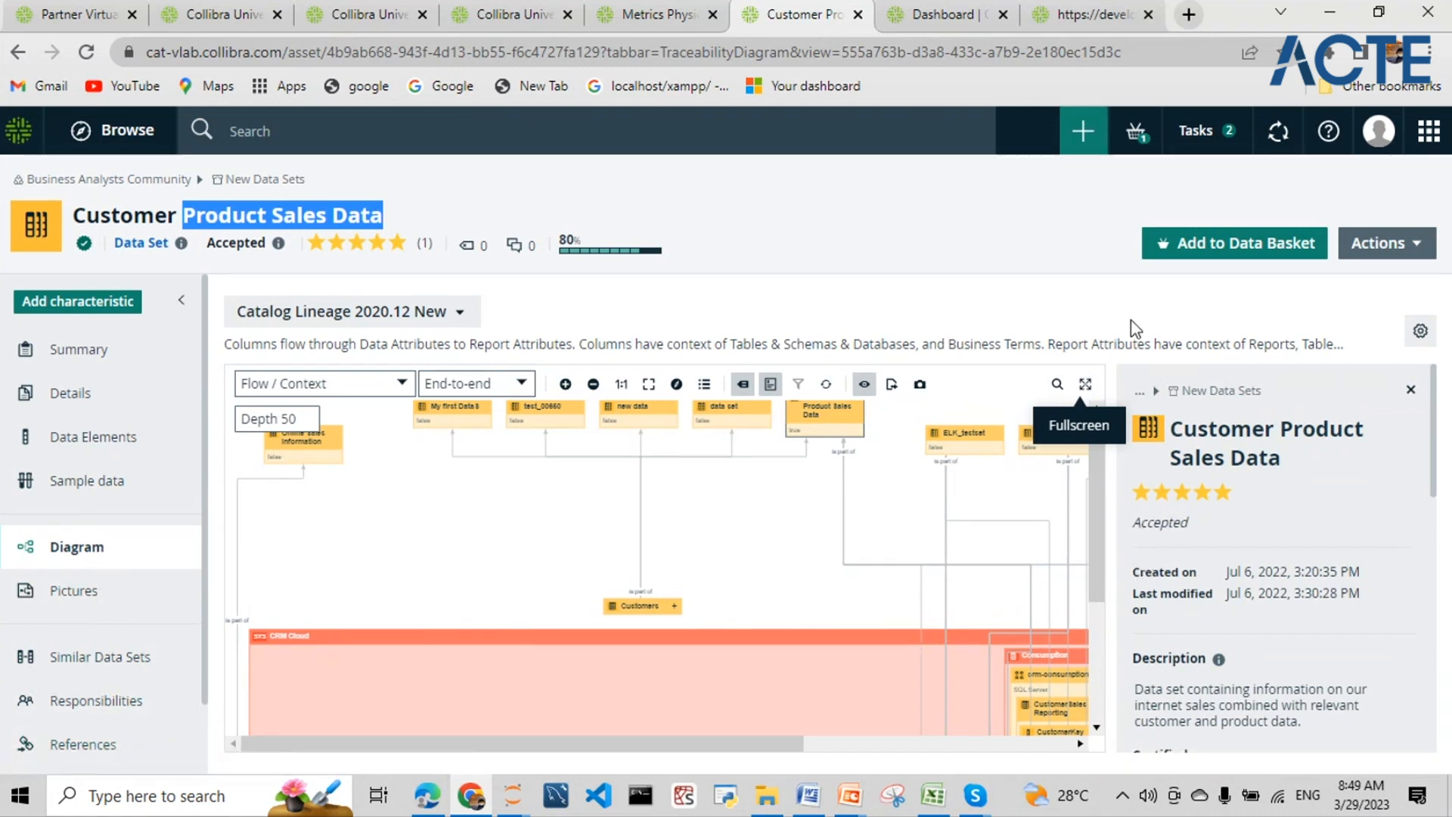
pyautogui.click(1211, 252)
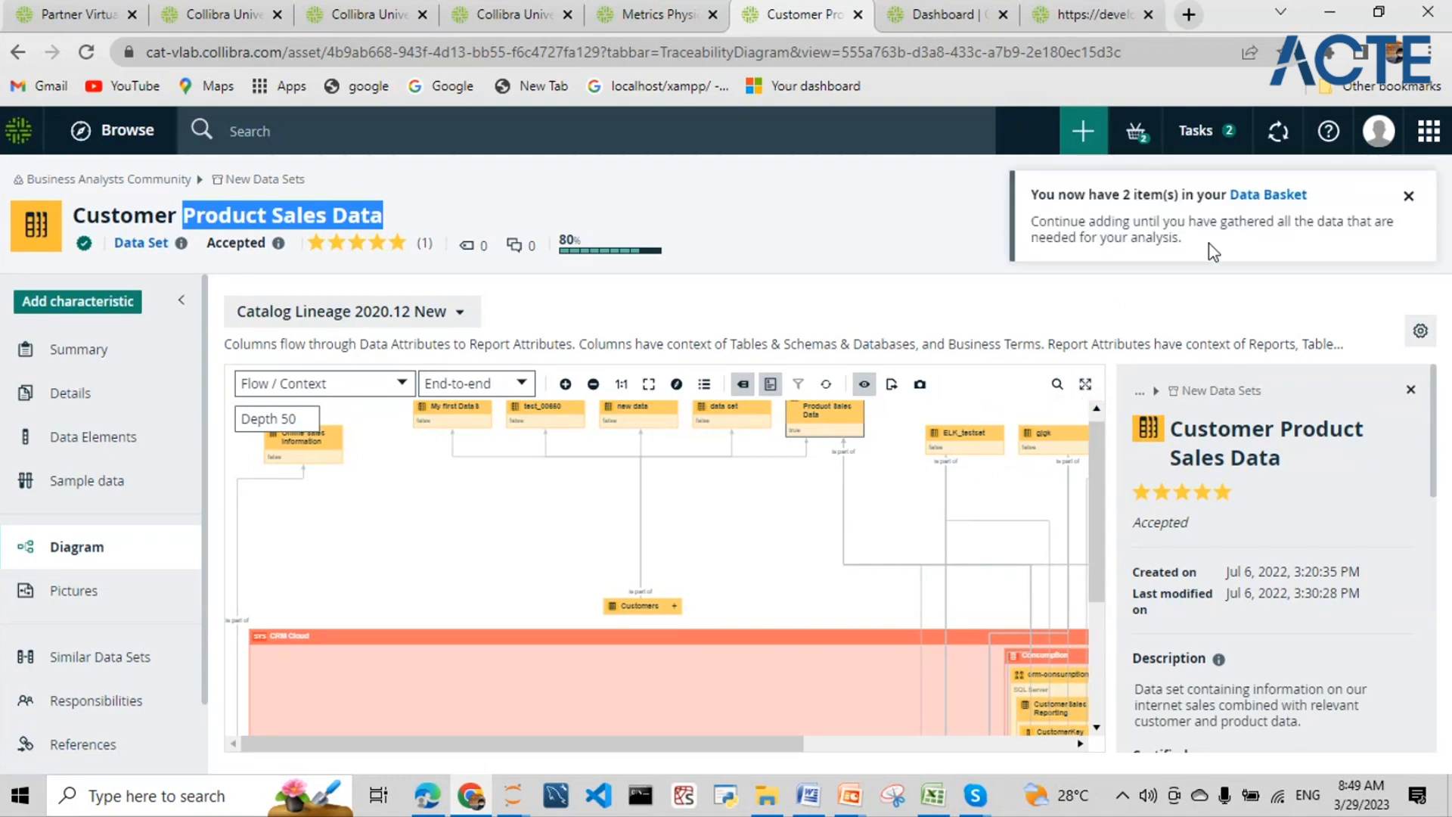
pyautogui.click(1271, 196)
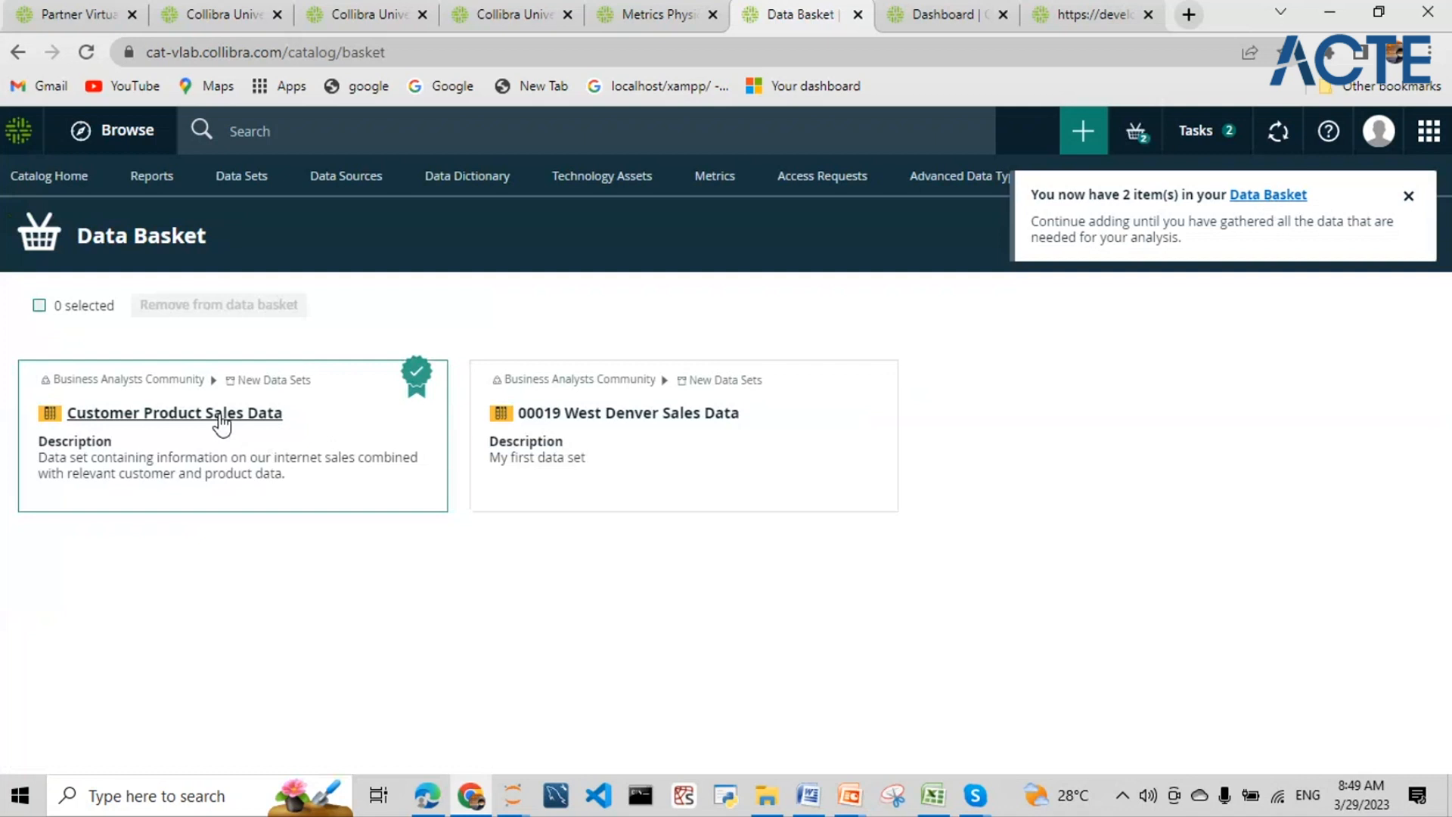
# - Check only the Customer Product Sales Data card, leaving 00019 West Denver Sales Data unselected
pyautogui.click(39, 305)
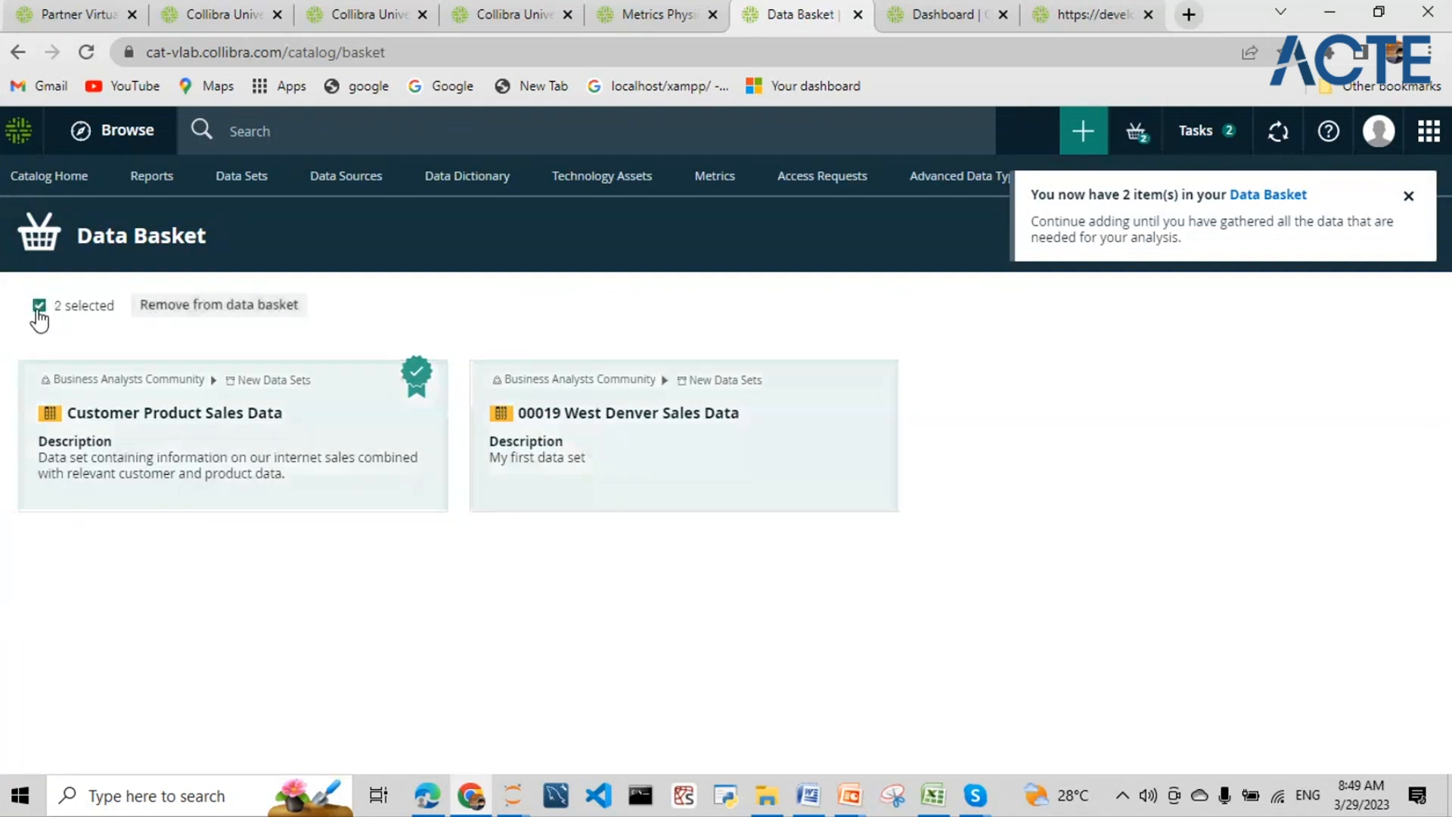
pyautogui.click(342, 457)
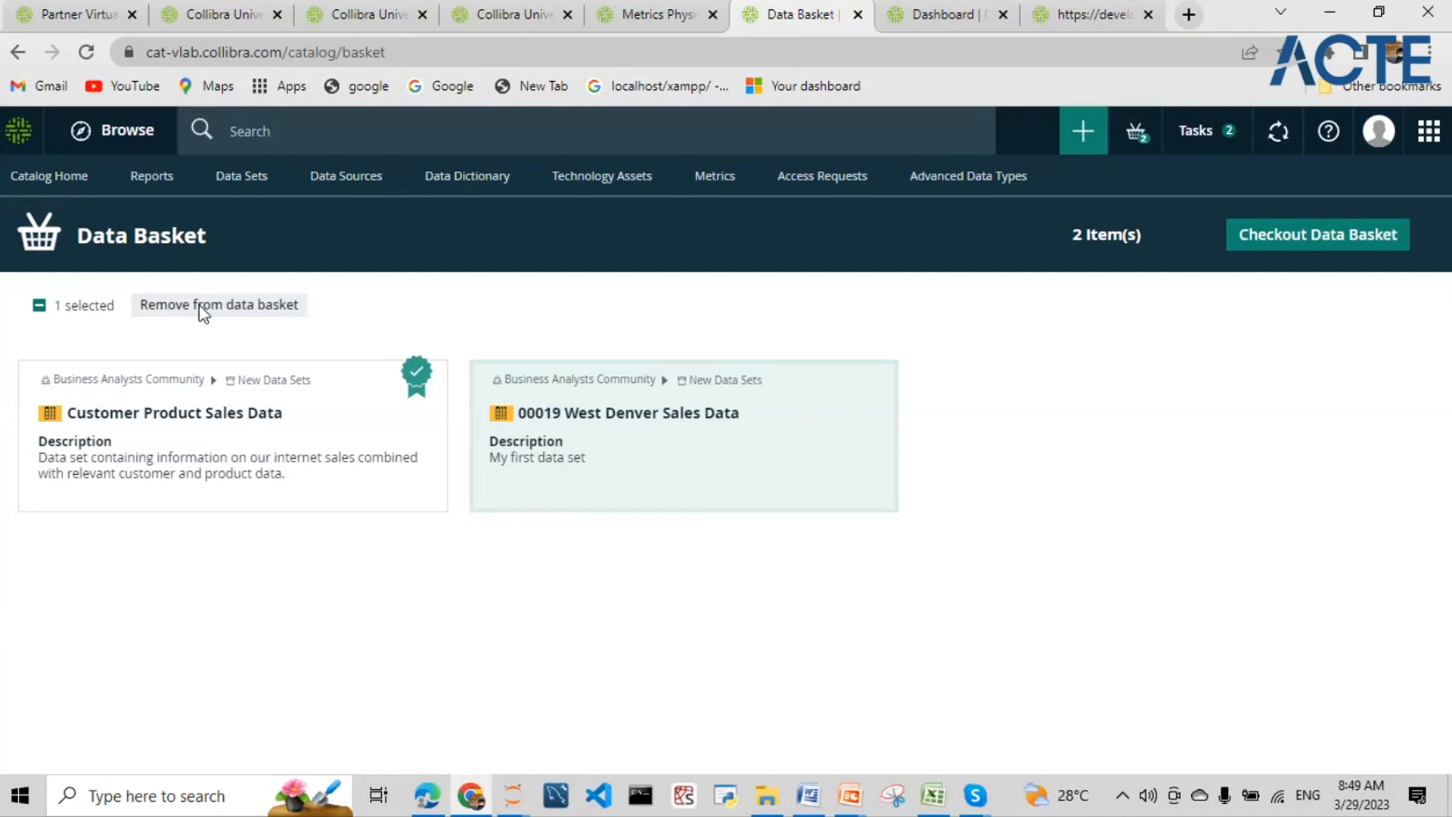
pyautogui.click(39, 305)
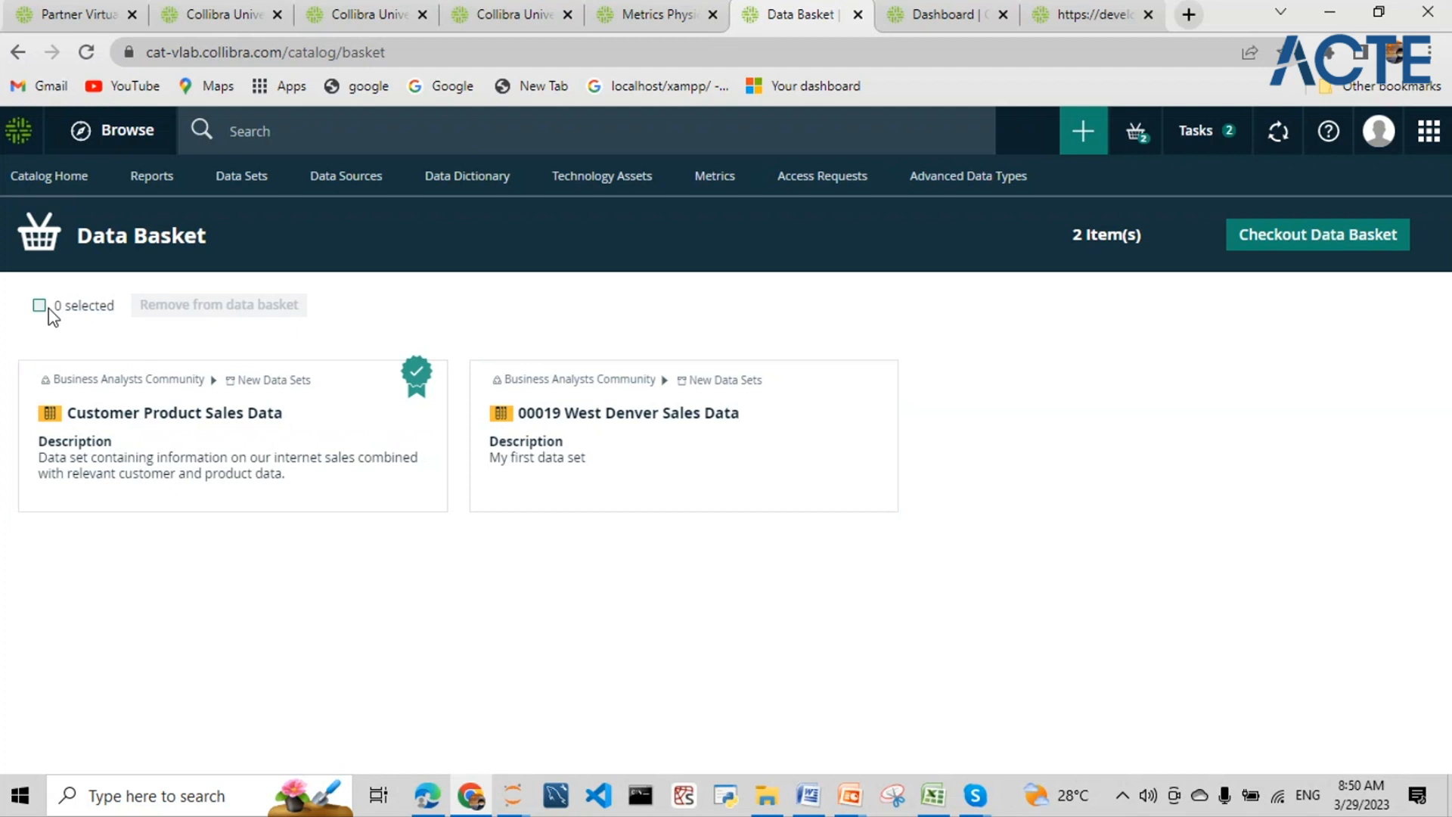
pyautogui.click(104, 473)
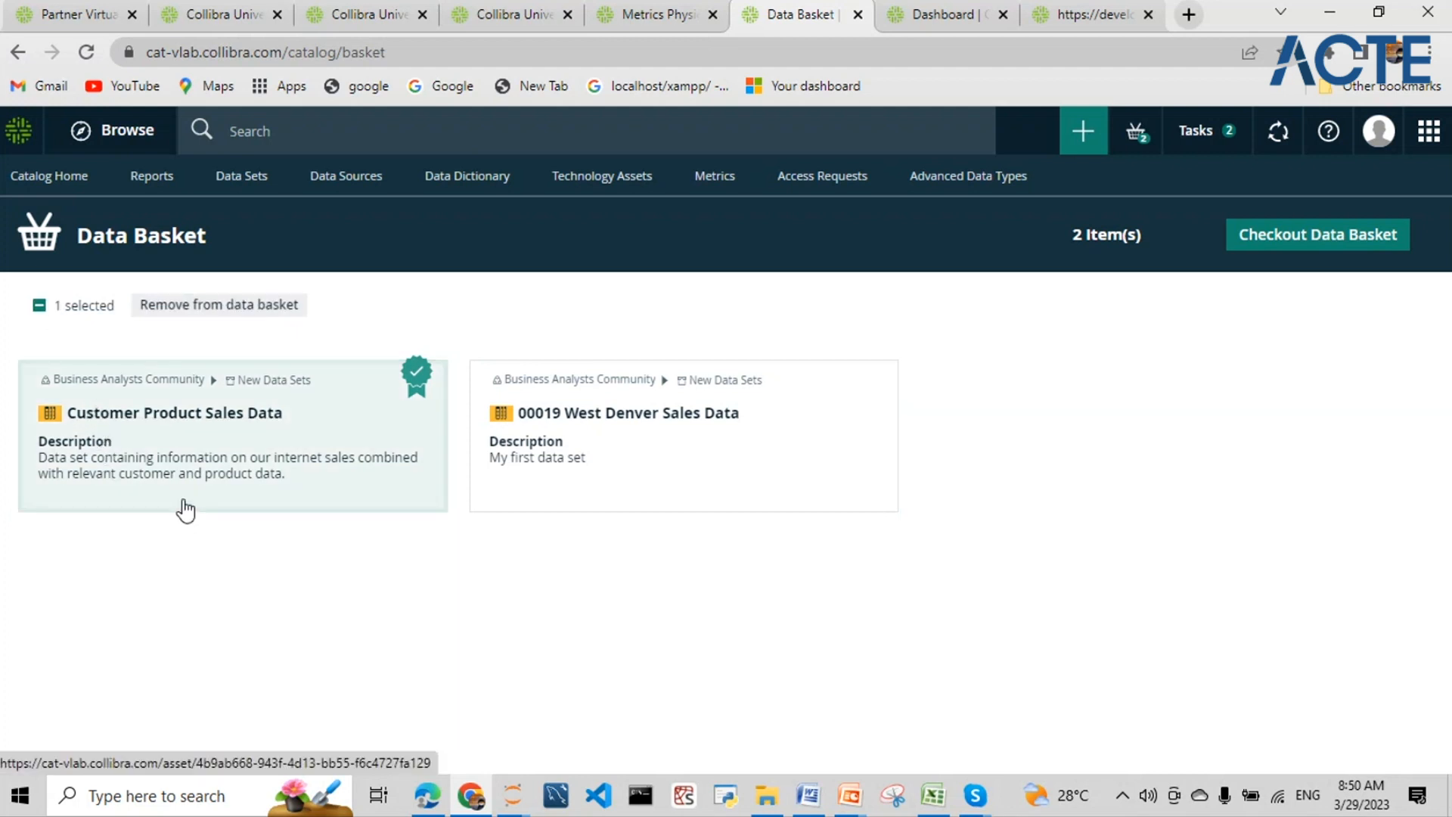
# - Check out the Data Basket with the reason 'I need access for Data analysis report'
pyautogui.click(1296, 237)
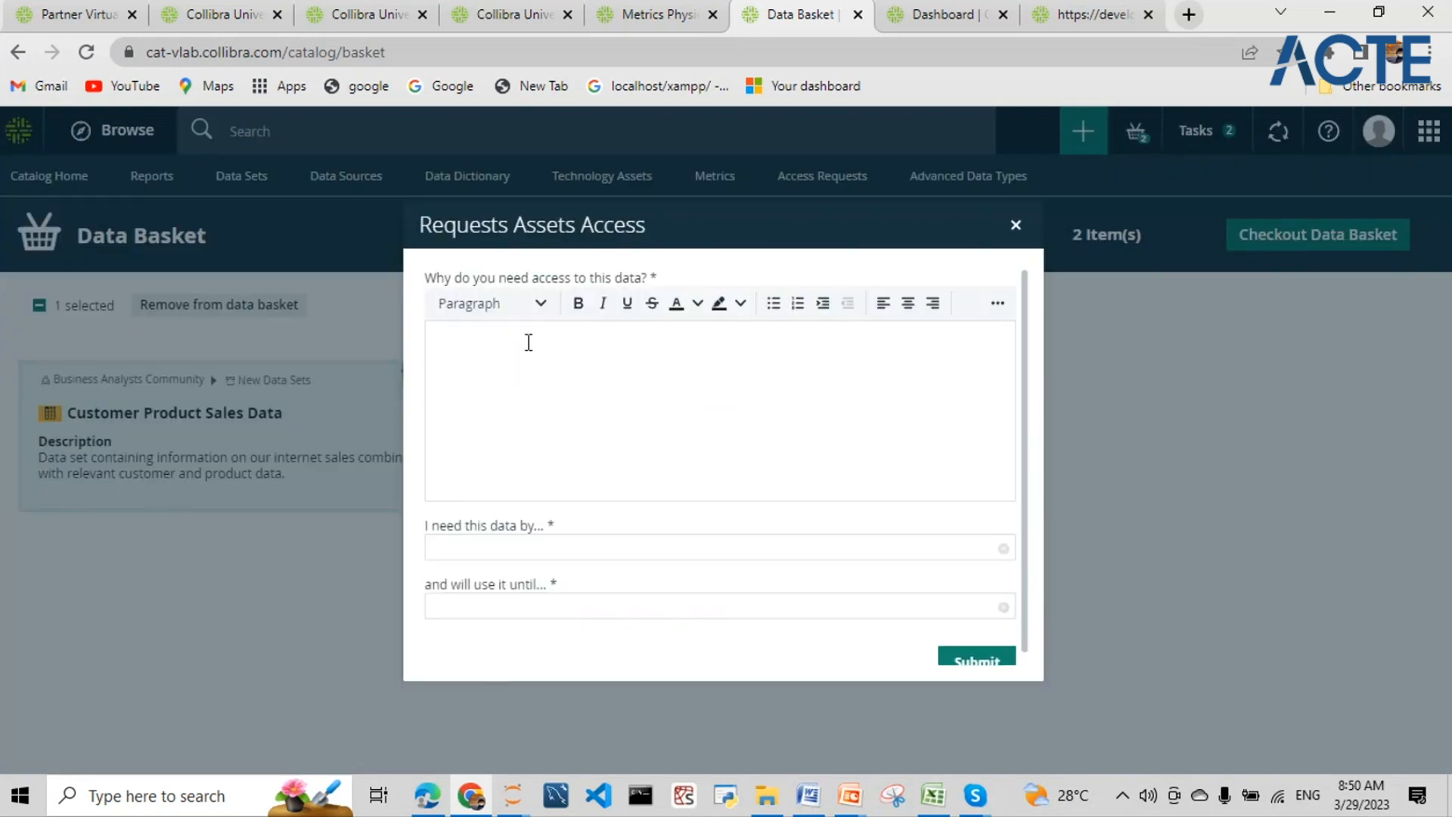
pyautogui.write('I need access for Data anlysis report')
# - Set needed-by date 3/24/2023 and use-until date March 12, then submit the access request
pyautogui.click(593, 550)
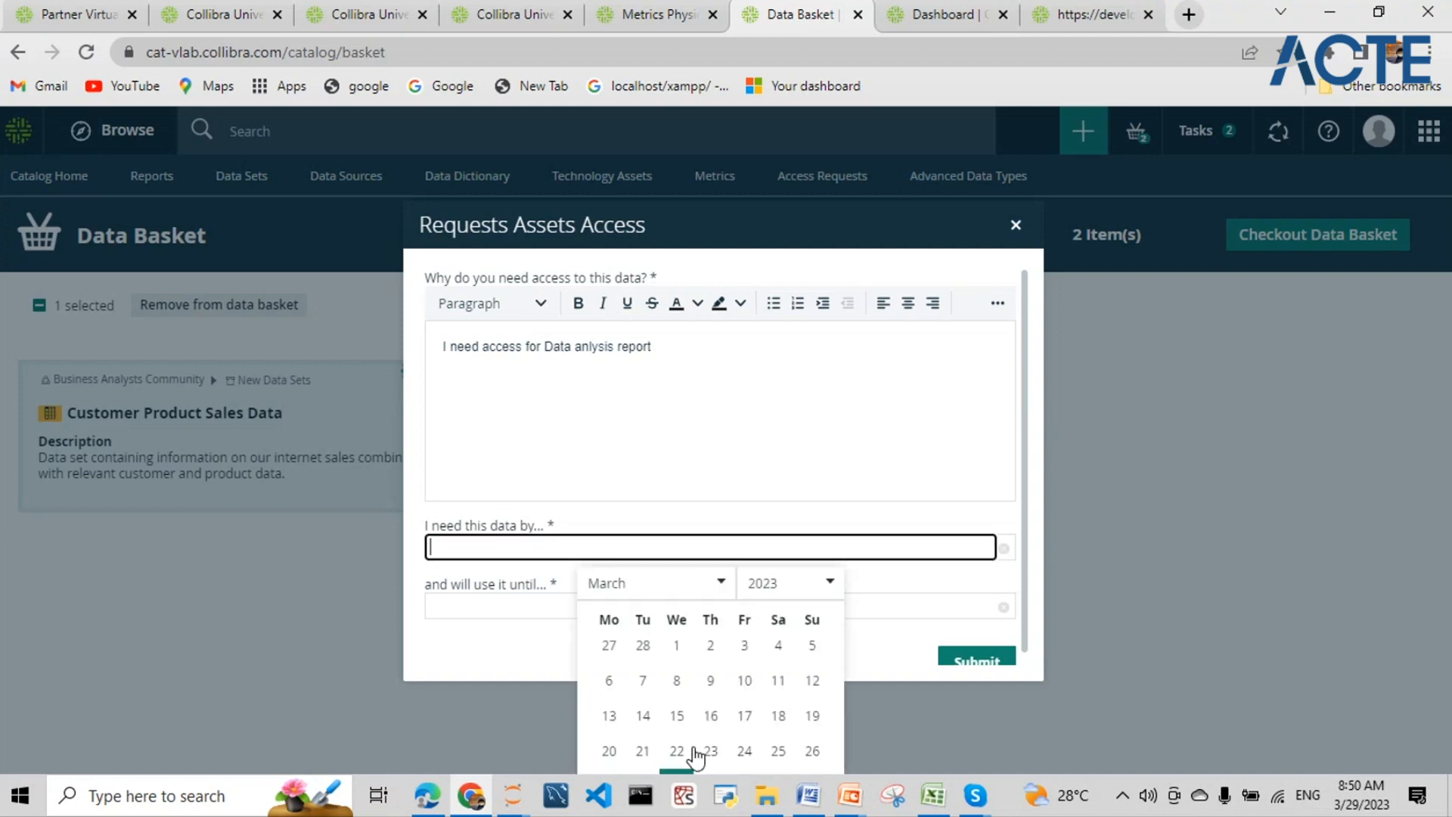
pyautogui.click(749, 750)
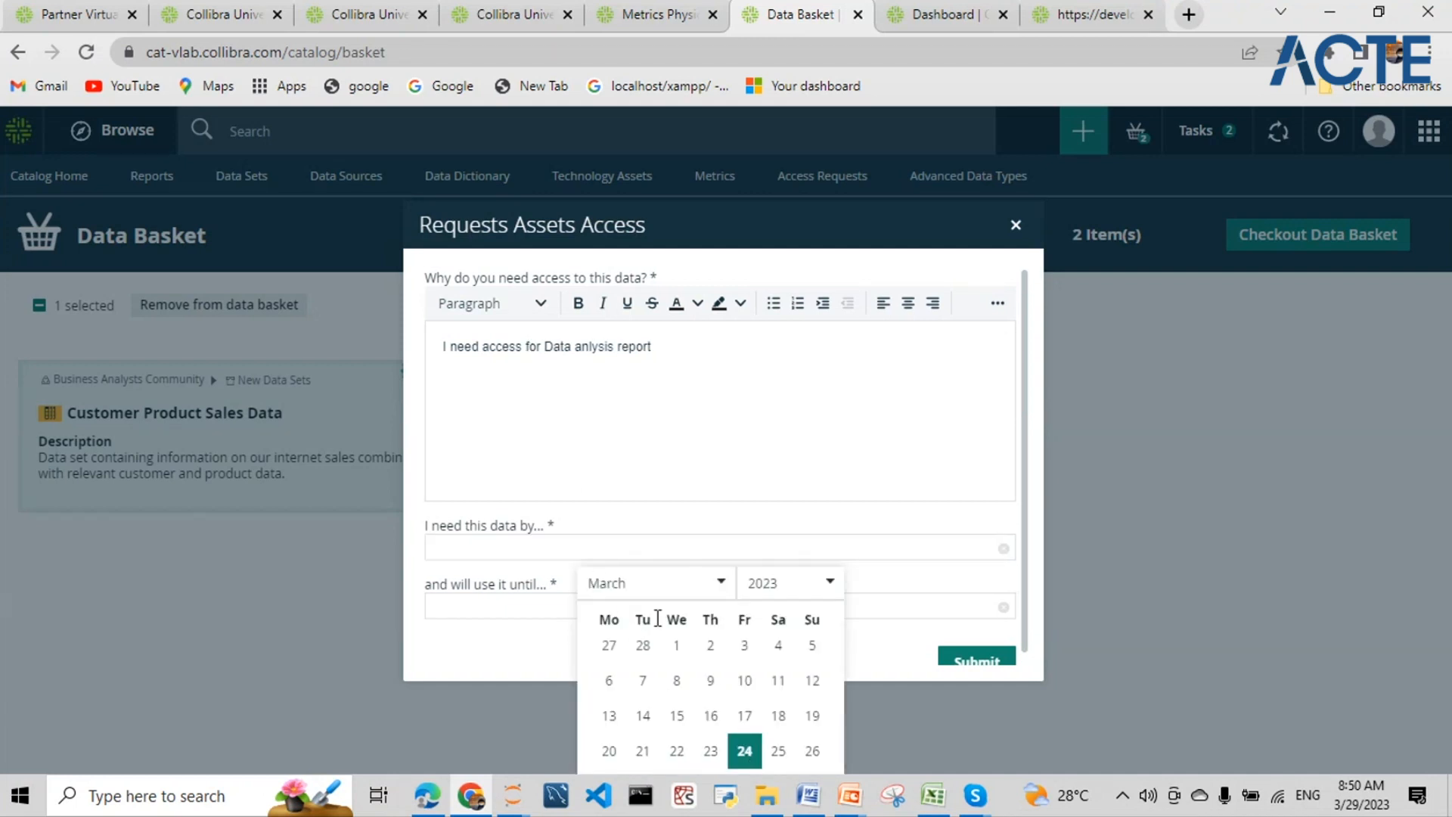
pyautogui.click(749, 753)
pyautogui.click(581, 609)
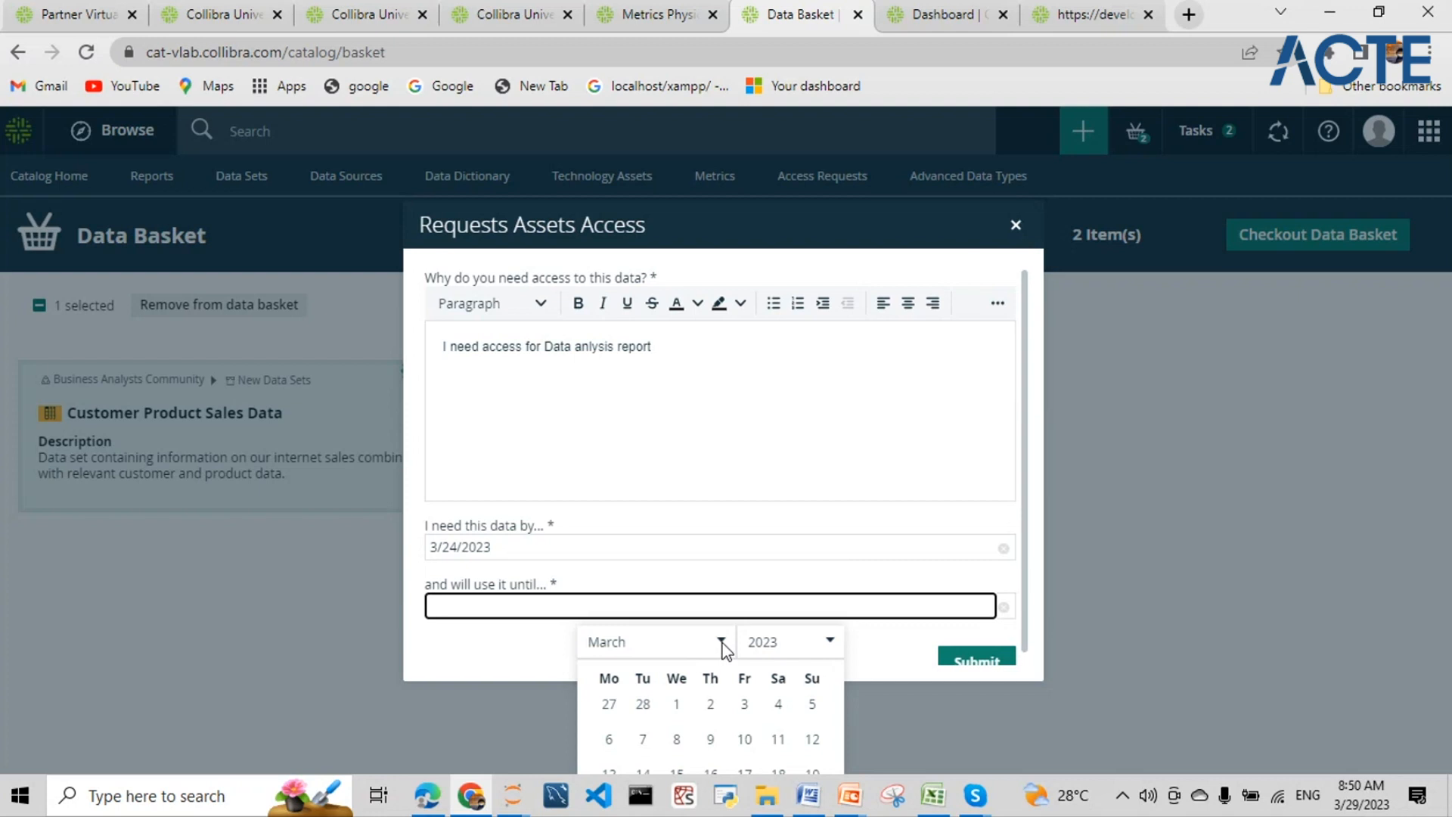
pyautogui.click(811, 741)
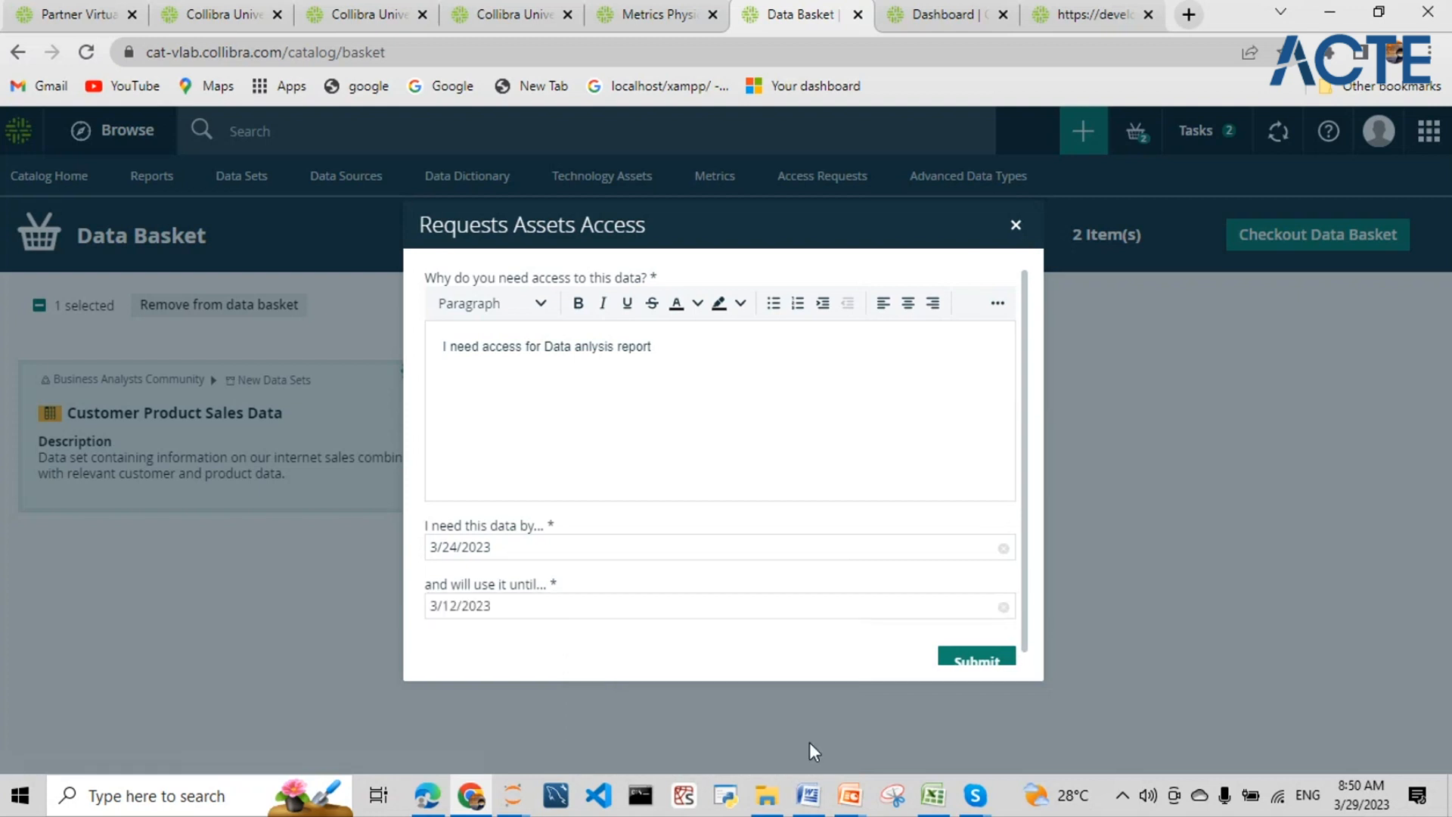
pyautogui.click(976, 663)
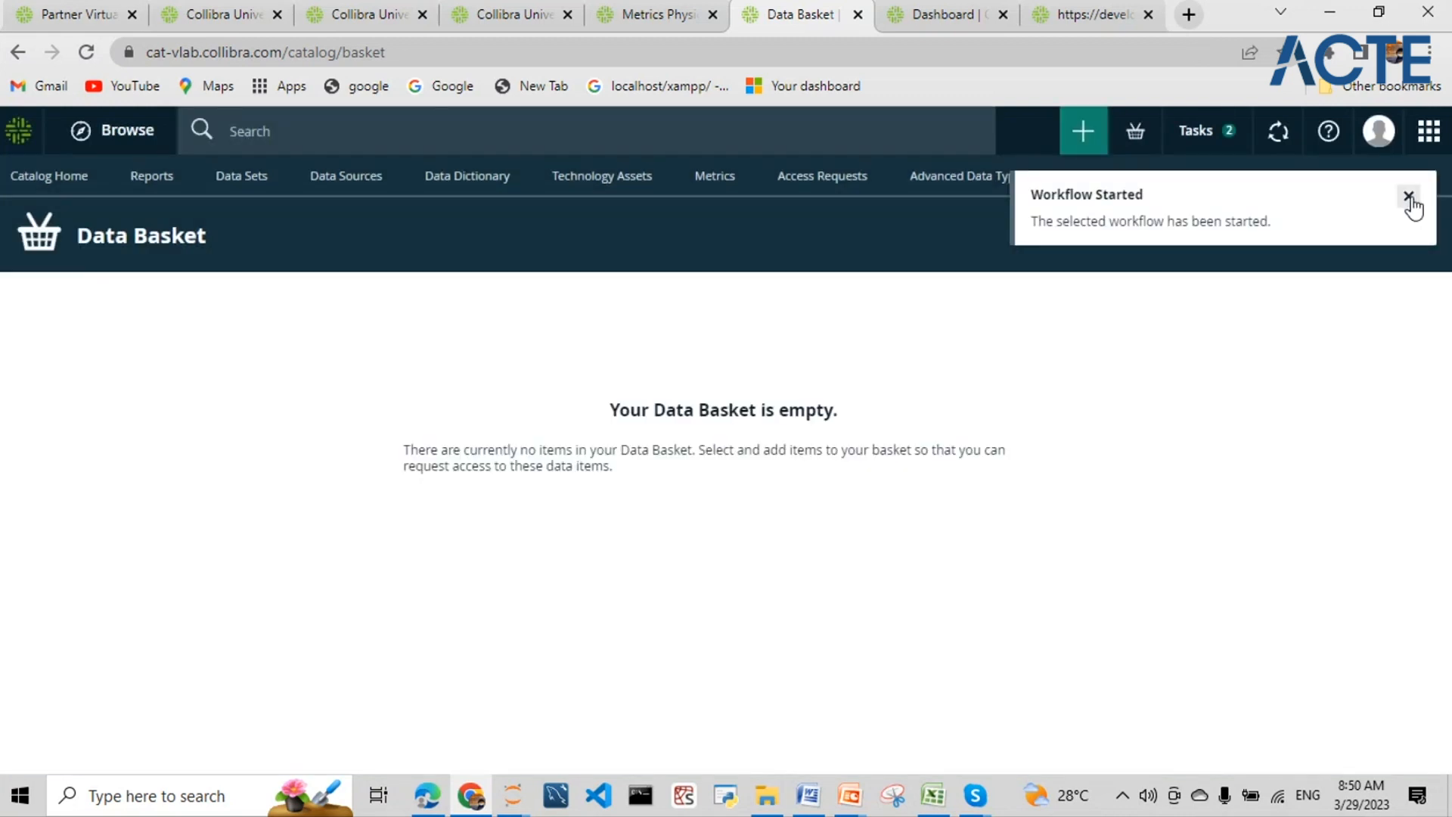
# - Dismiss the Workflow Started notice, review My Tasks, and go back to the empty Data Basket
pyautogui.click(1408, 198)
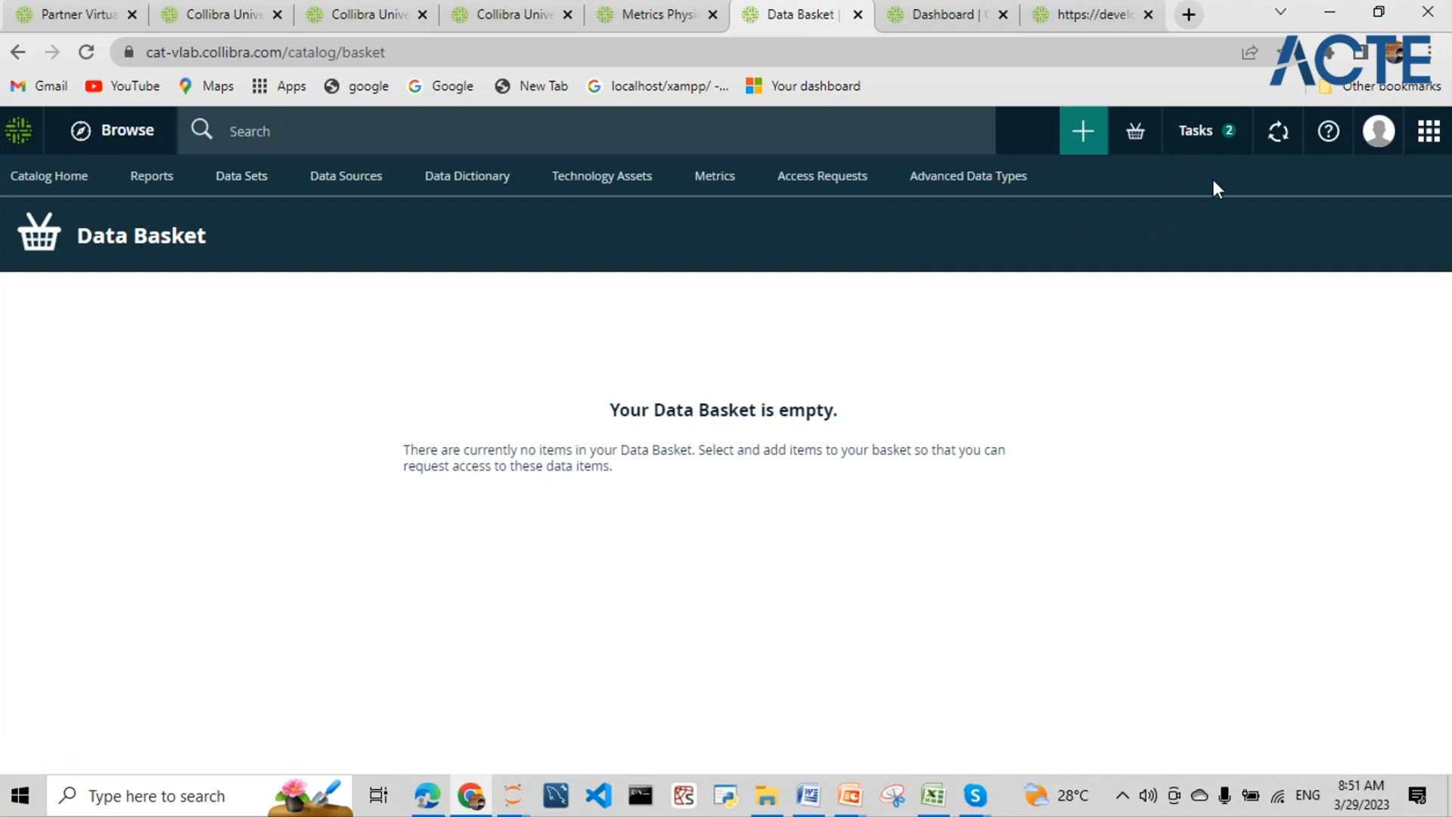
pyautogui.click(1214, 139)
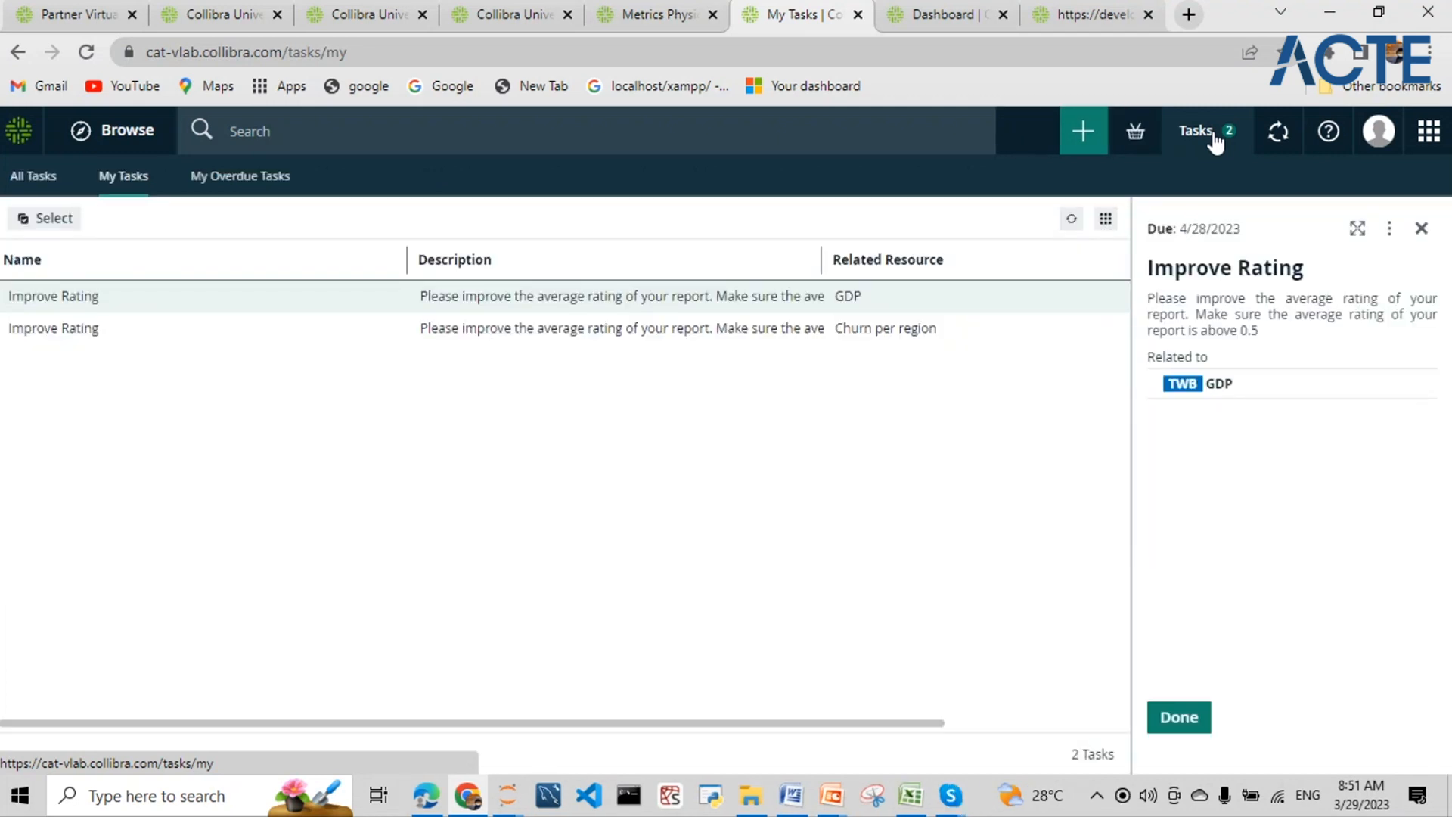
pyautogui.click(17, 53)
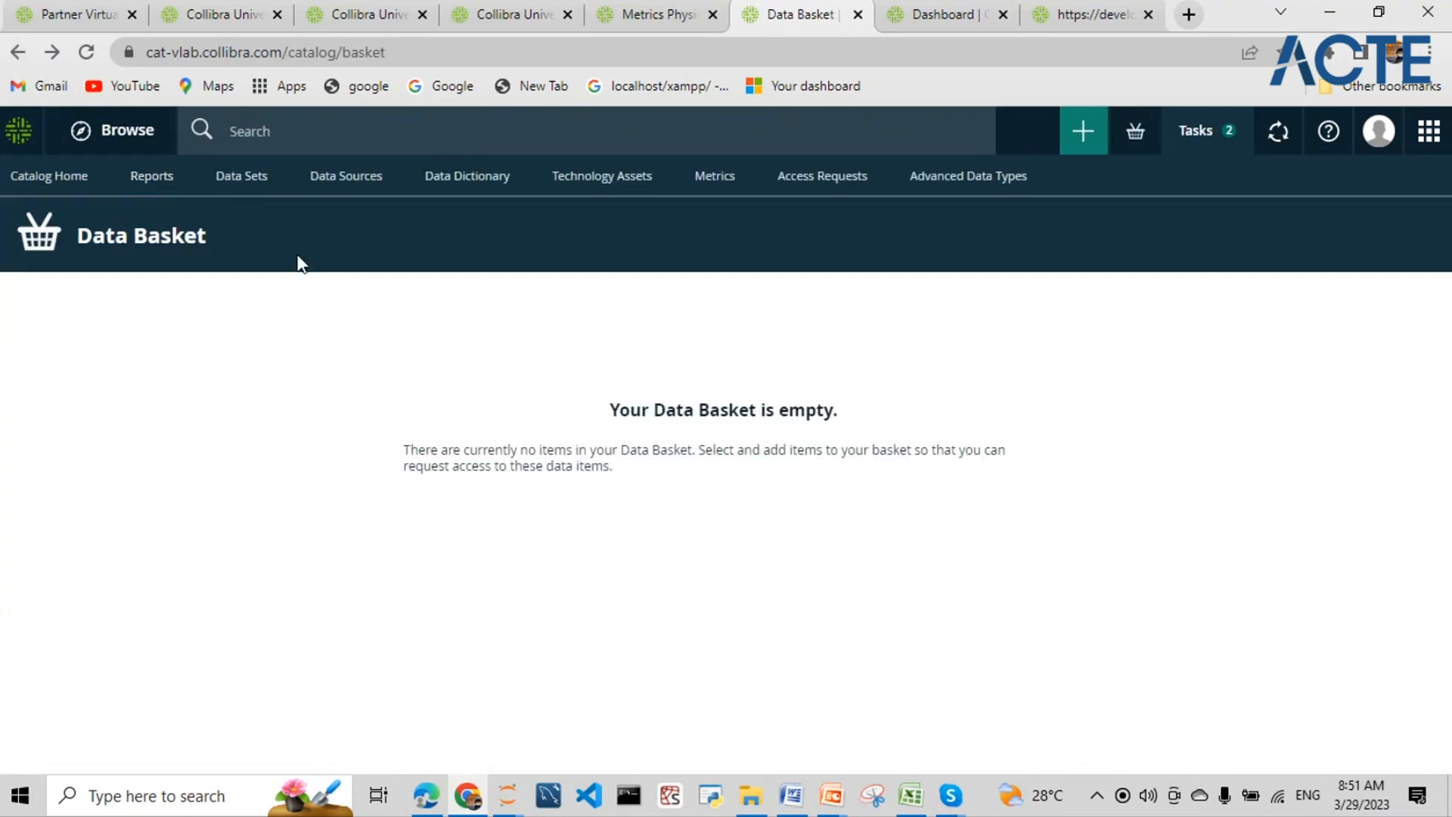
# - In Data Sets, select West Denver Sales Data sets 00046, 00052 and 00172, briefly viewing the organization browser
pyautogui.click(233, 184)
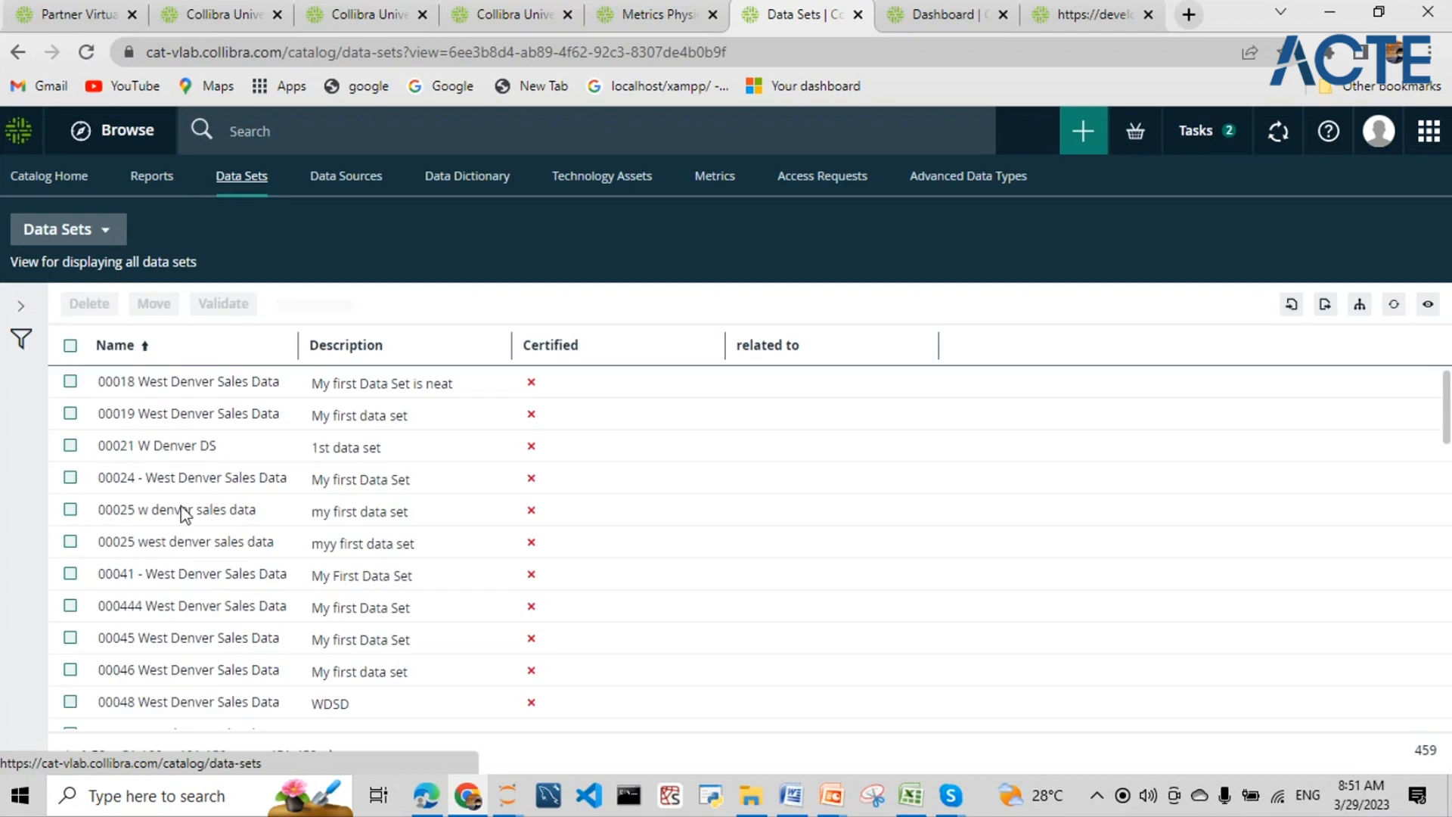
pyautogui.scroll(-3, 161, 530)
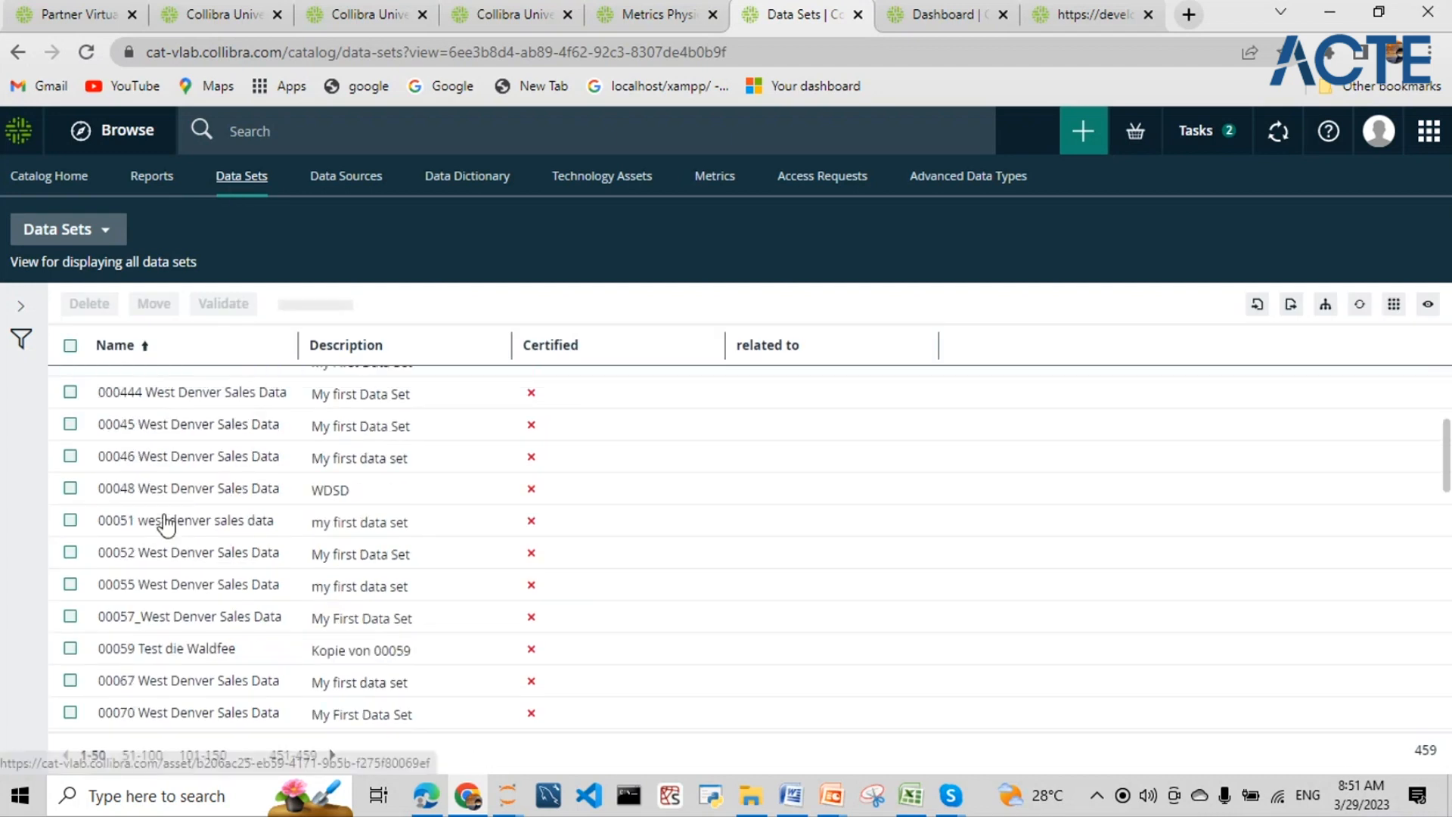
pyautogui.click(70, 456)
pyautogui.click(69, 552)
pyautogui.scroll(-4, 152, 551)
pyautogui.scroll(6, 159, 539)
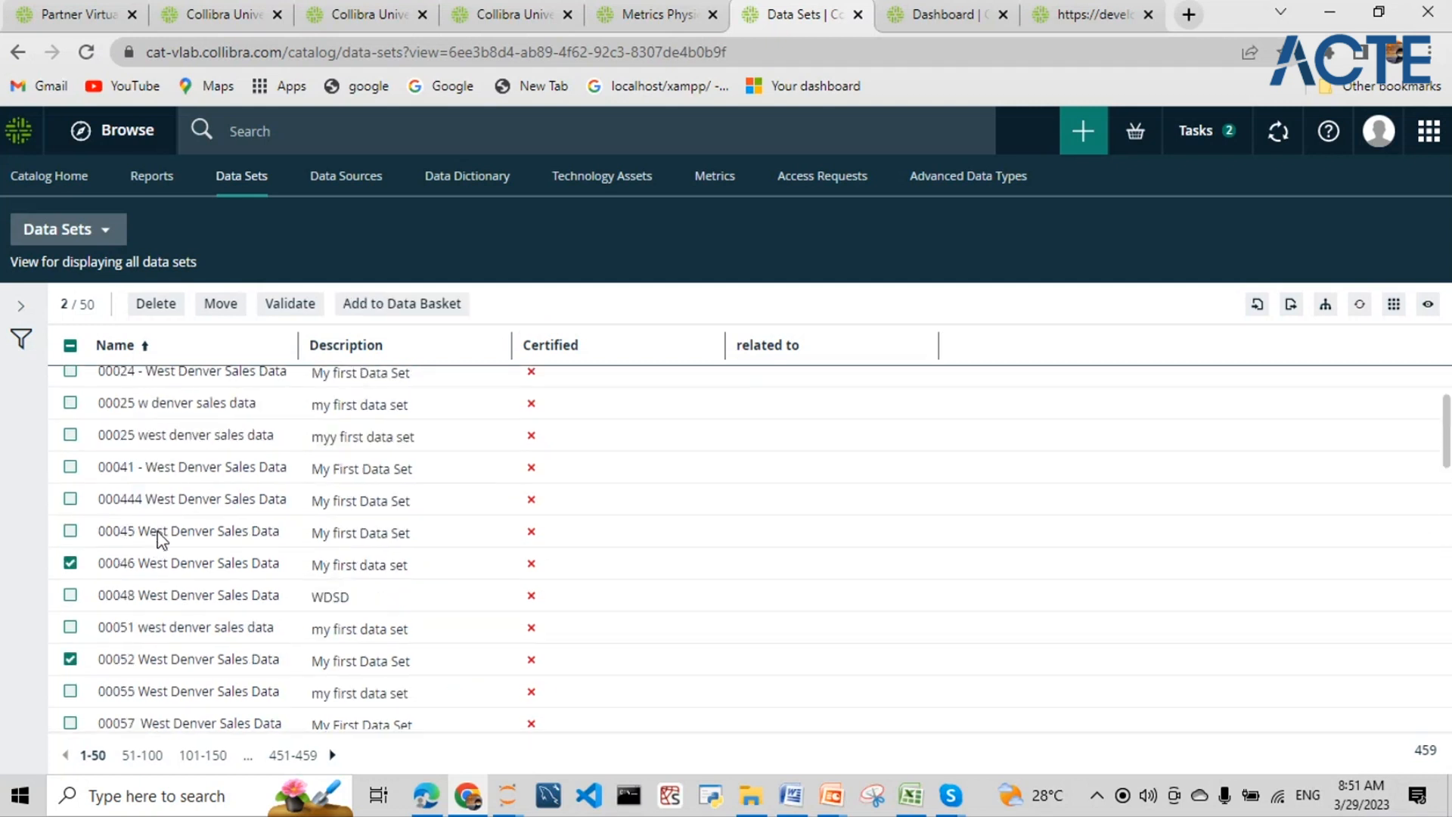
pyautogui.scroll(2, 161, 538)
pyautogui.scroll(-12, 211, 480)
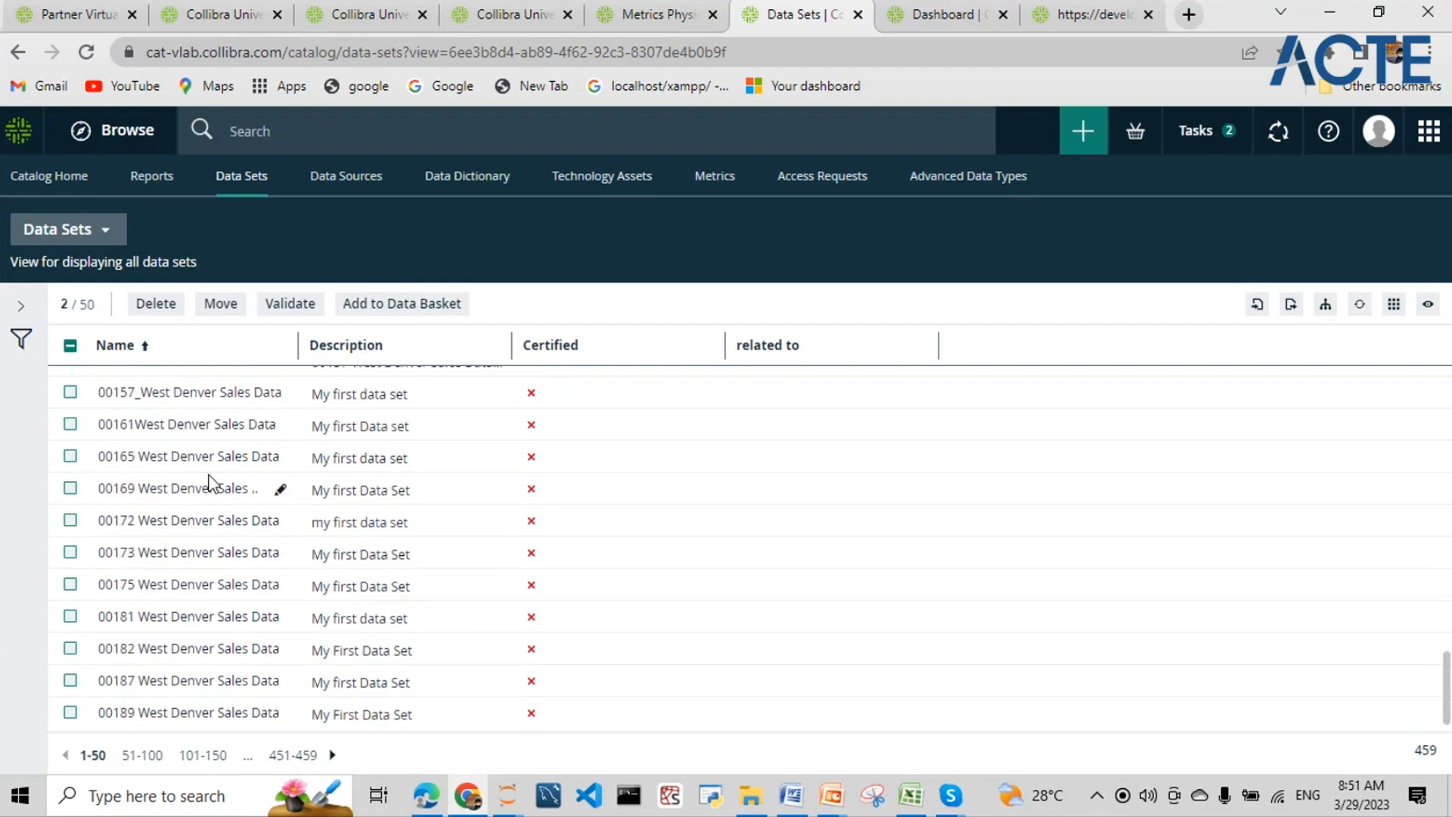
pyautogui.click(69, 520)
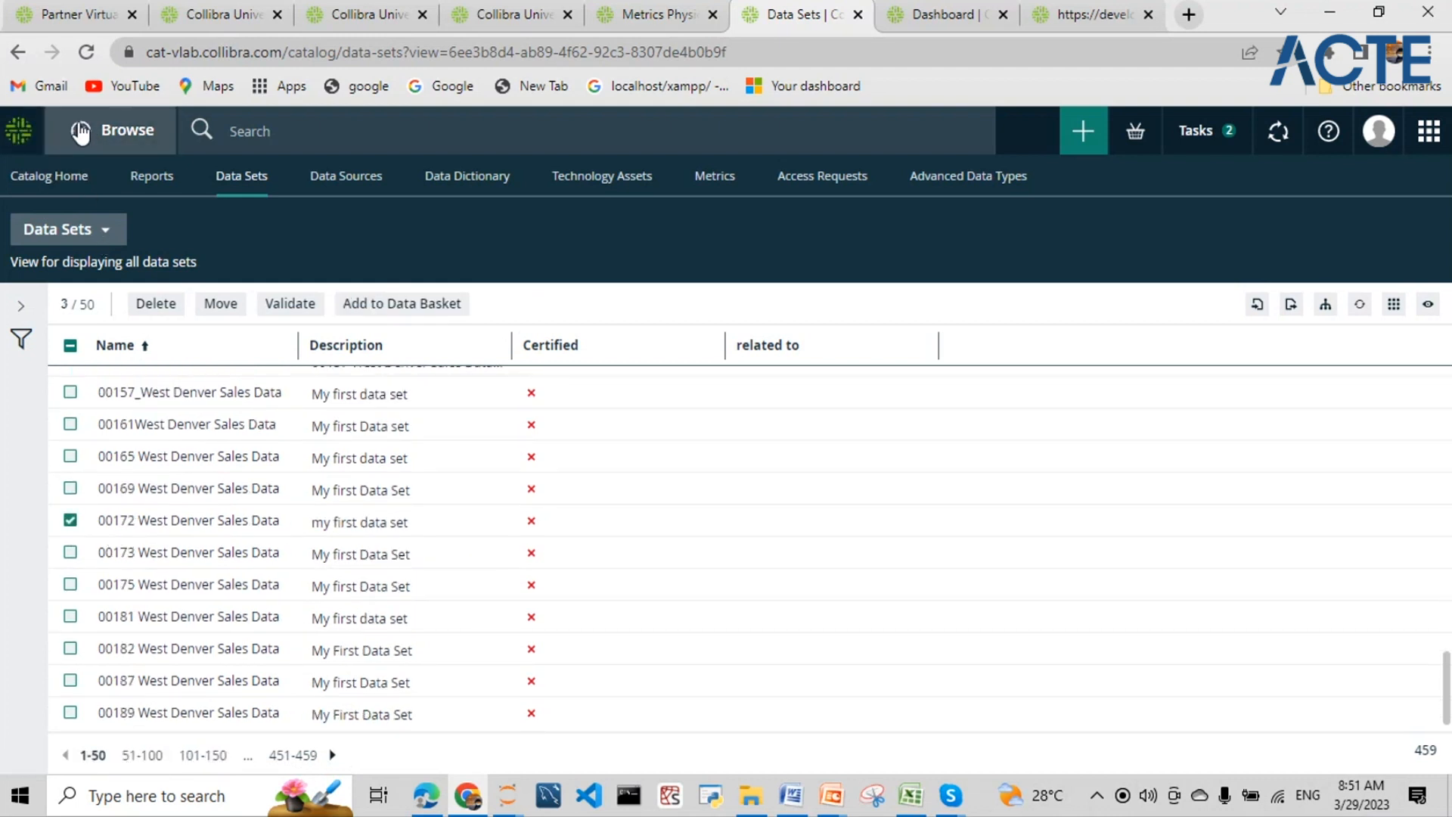
pyautogui.click(81, 134)
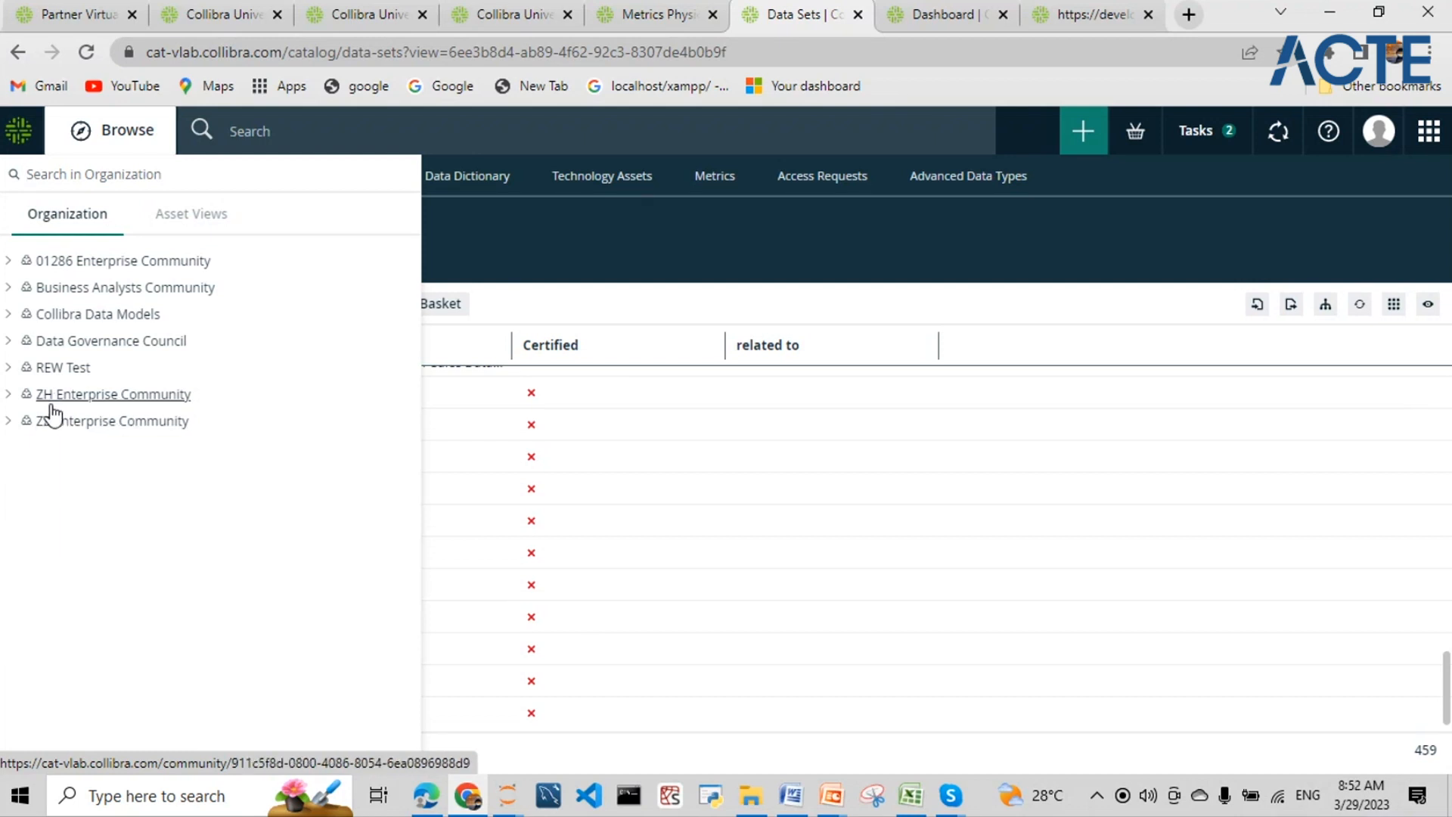
pyautogui.click(647, 311)
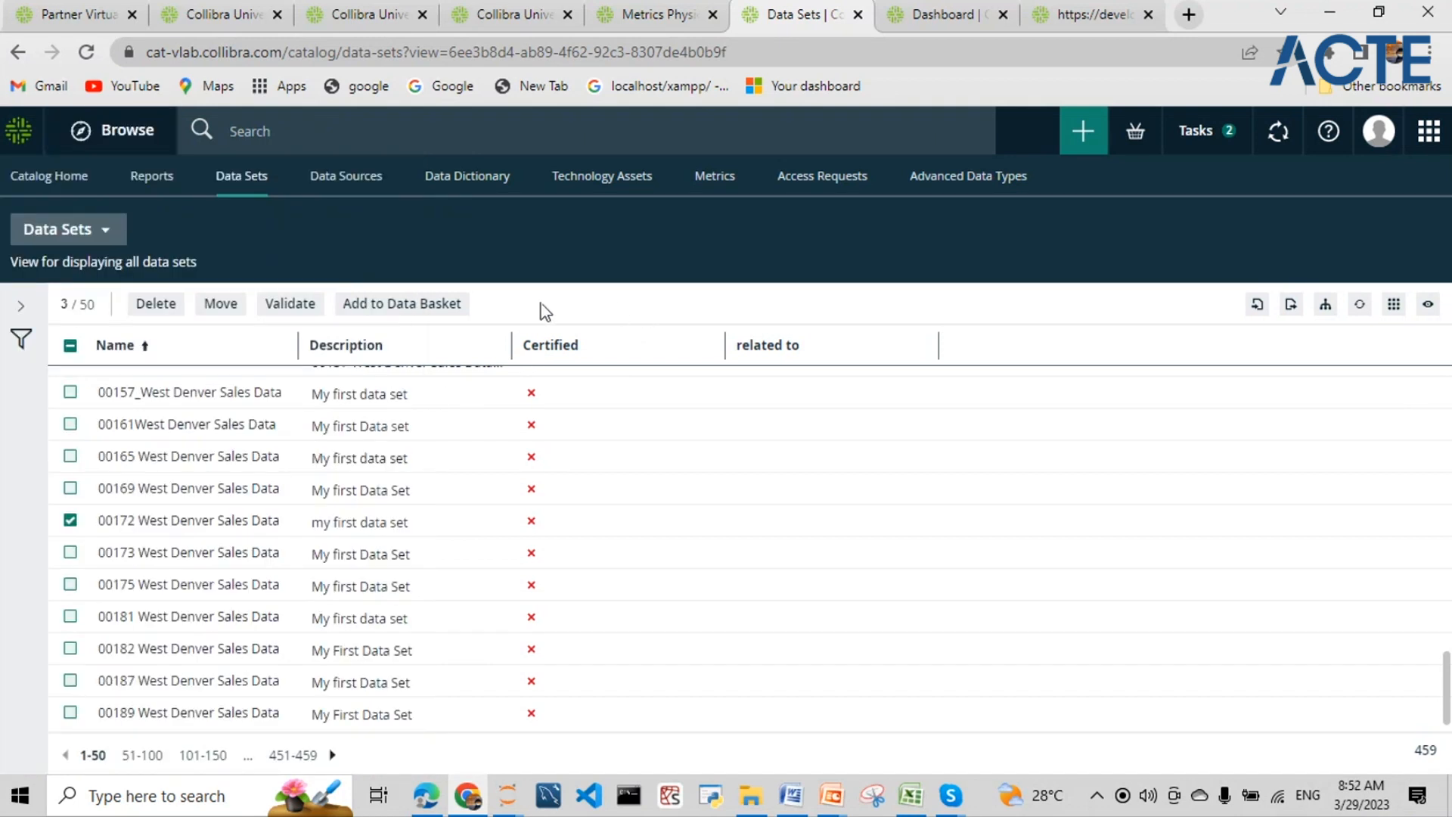
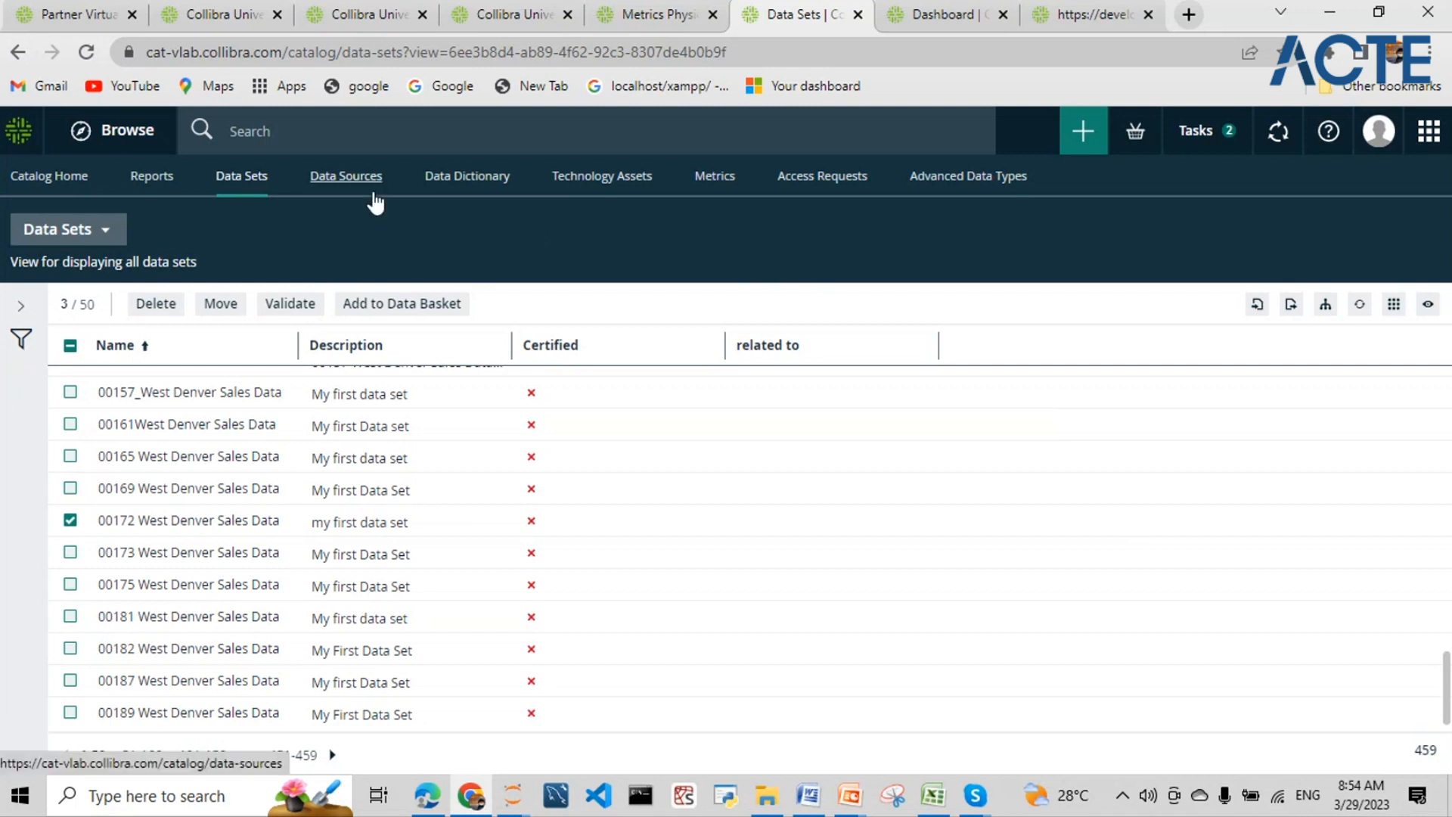
# - Open the Catalog's Data Sources view and bring up the Create dialog
pyautogui.click(1428, 135)
pyautogui.click(1315, 228)
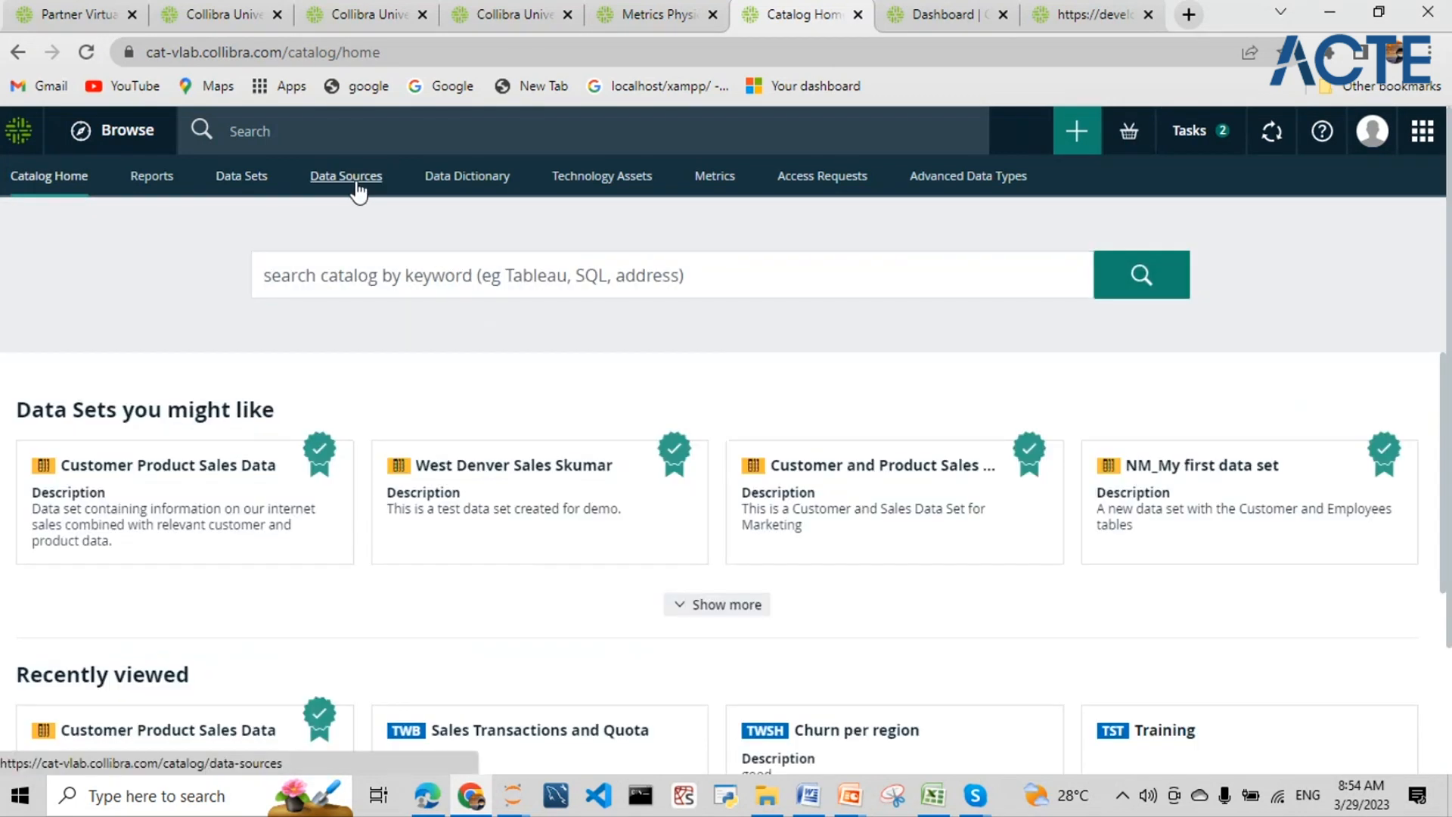
pyautogui.click(359, 192)
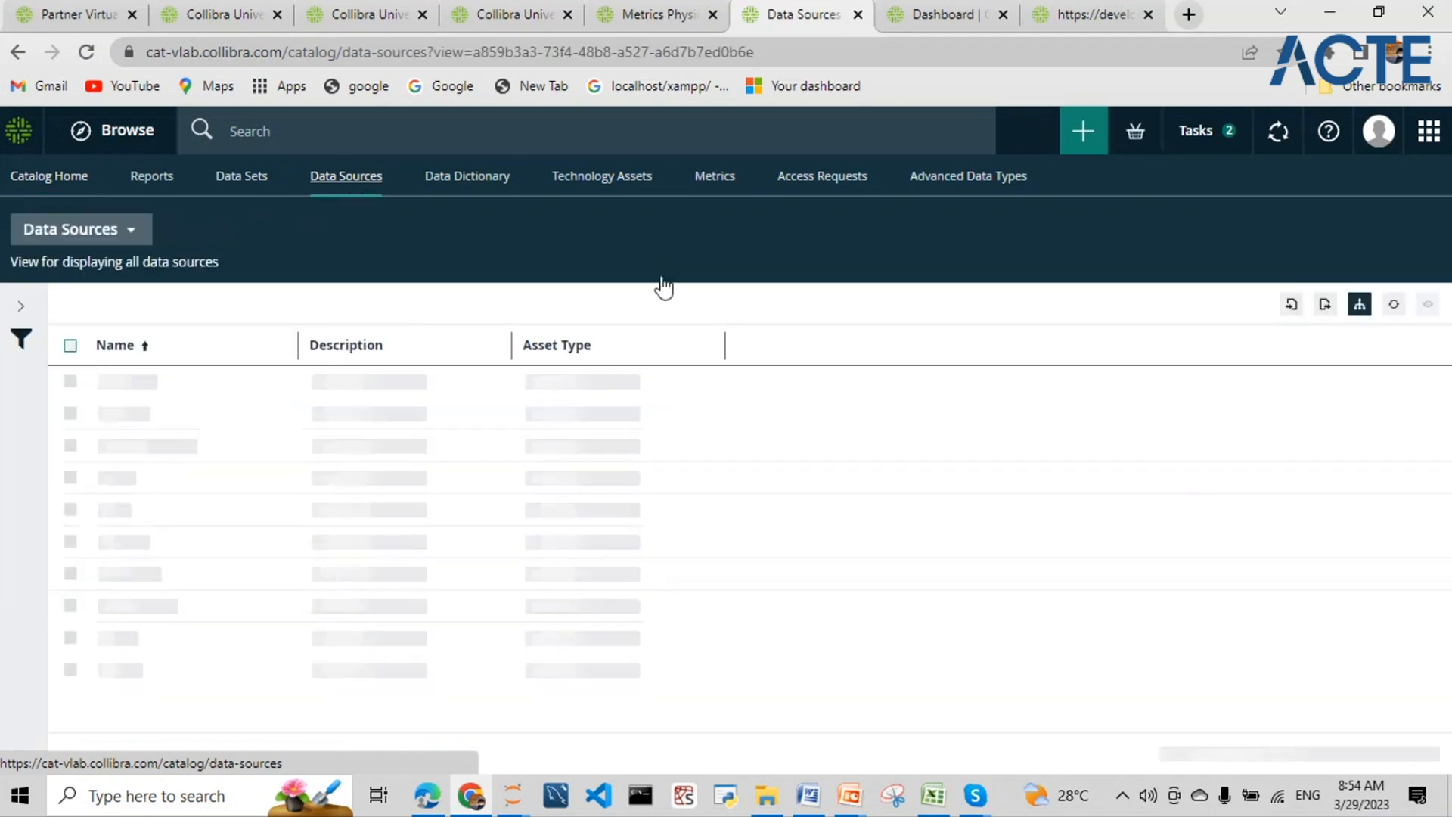
pyautogui.click(1092, 144)
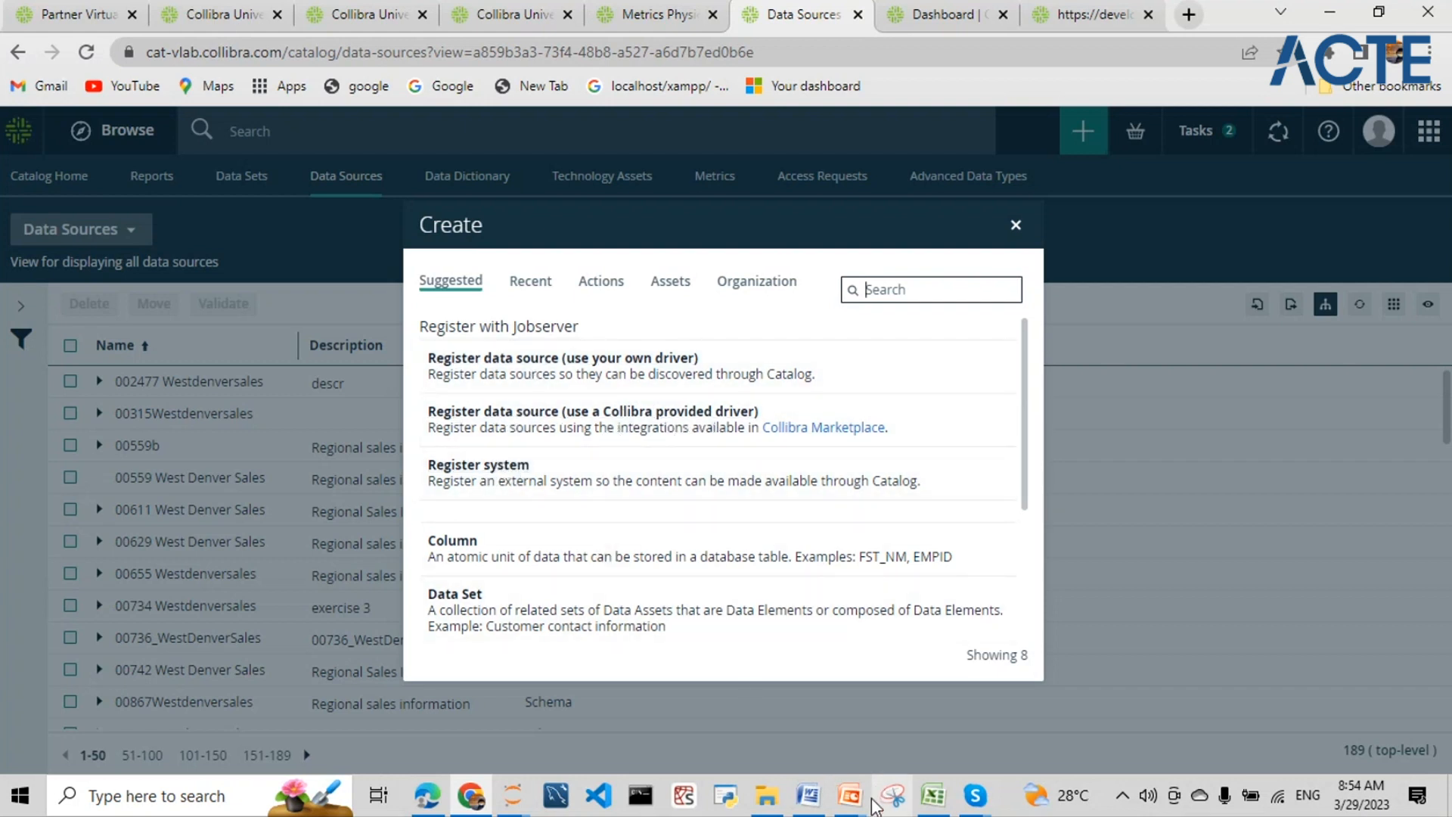
pyautogui.moveTo(863, 806)
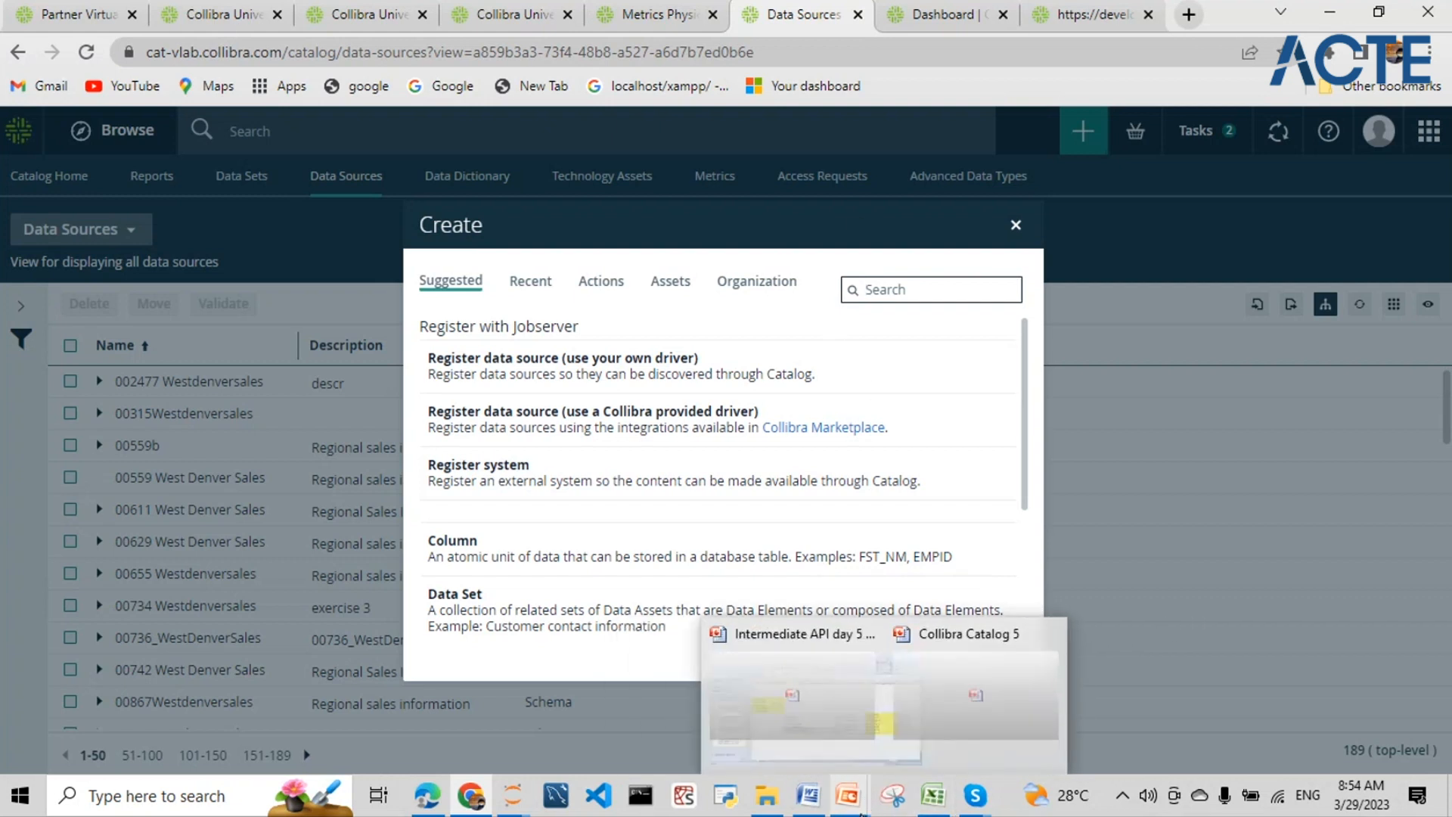
pyautogui.moveTo(984, 803)
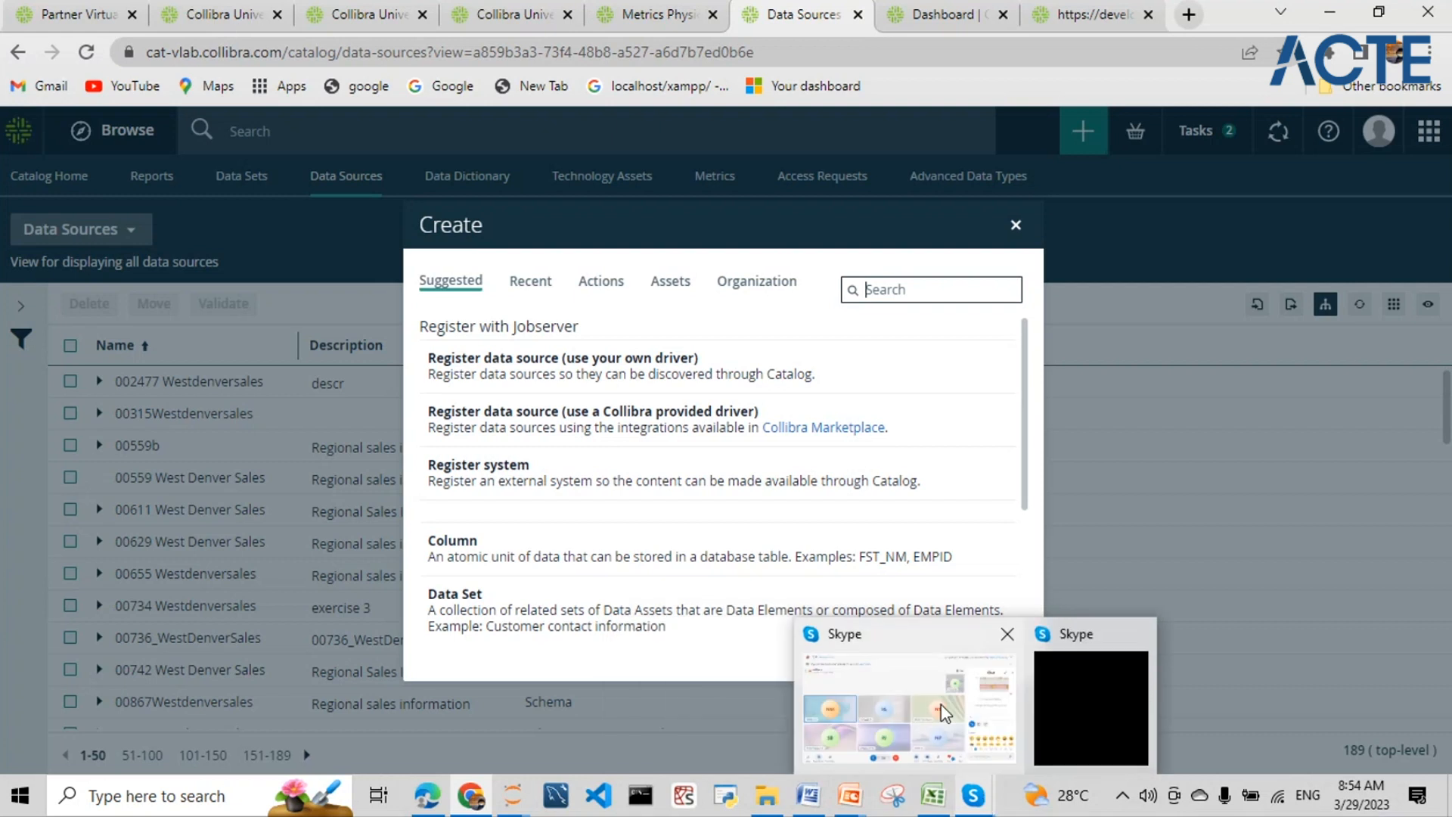
pyautogui.click(943, 709)
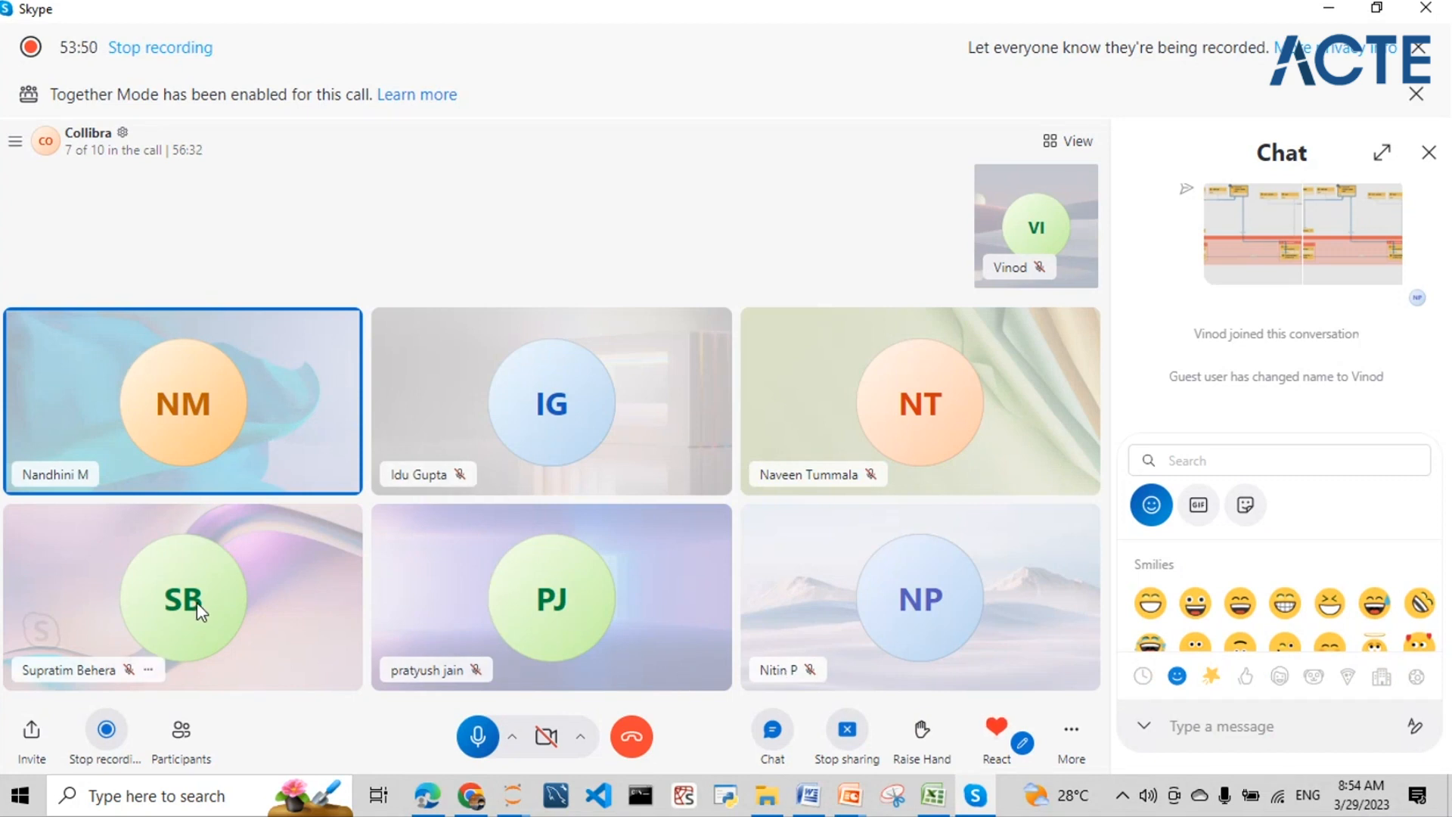
pyautogui.click(1337, 15)
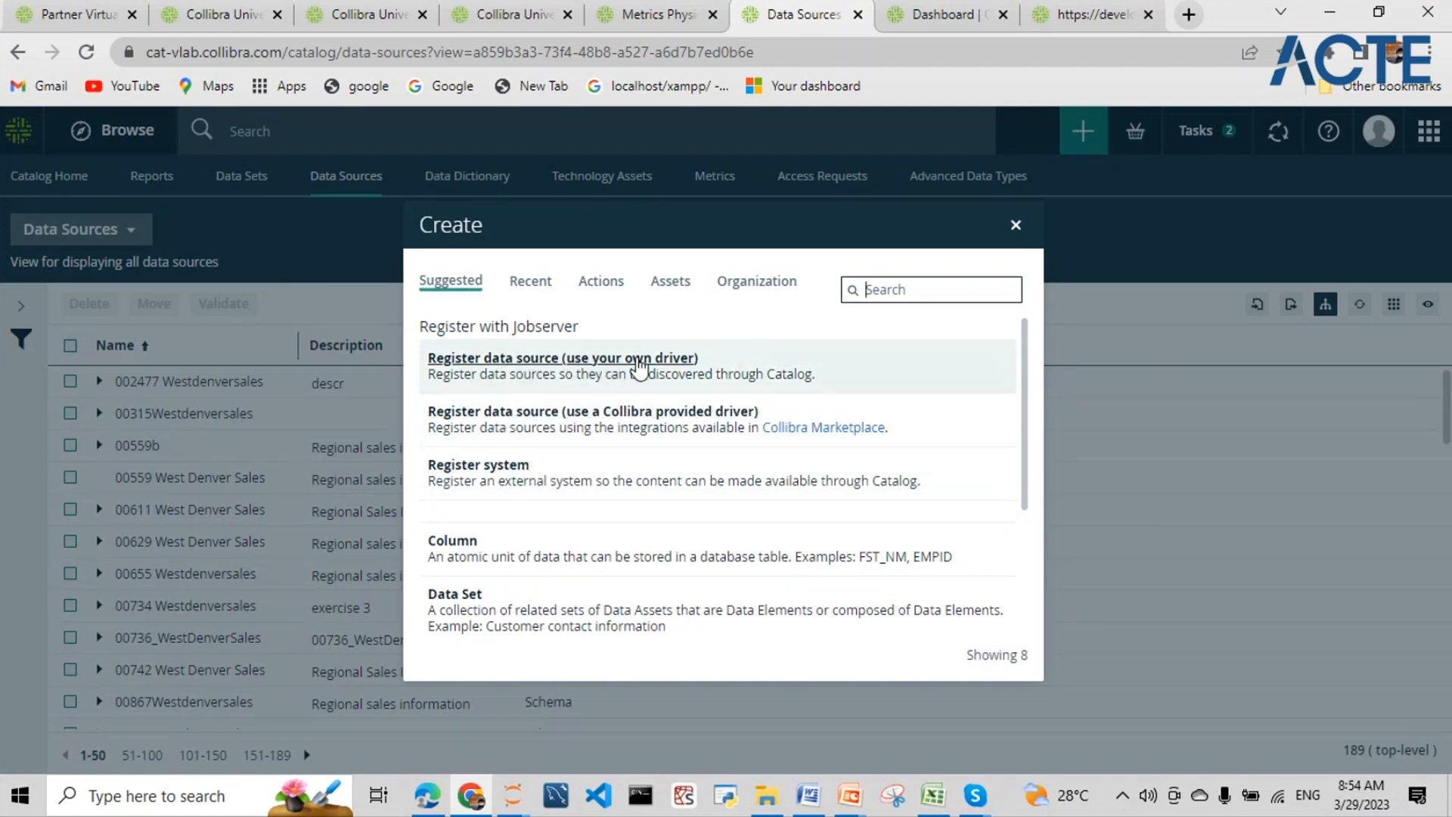
# - Review the own-driver data source types, close the picker, and return to the Data Sources list
pyautogui.click(645, 363)
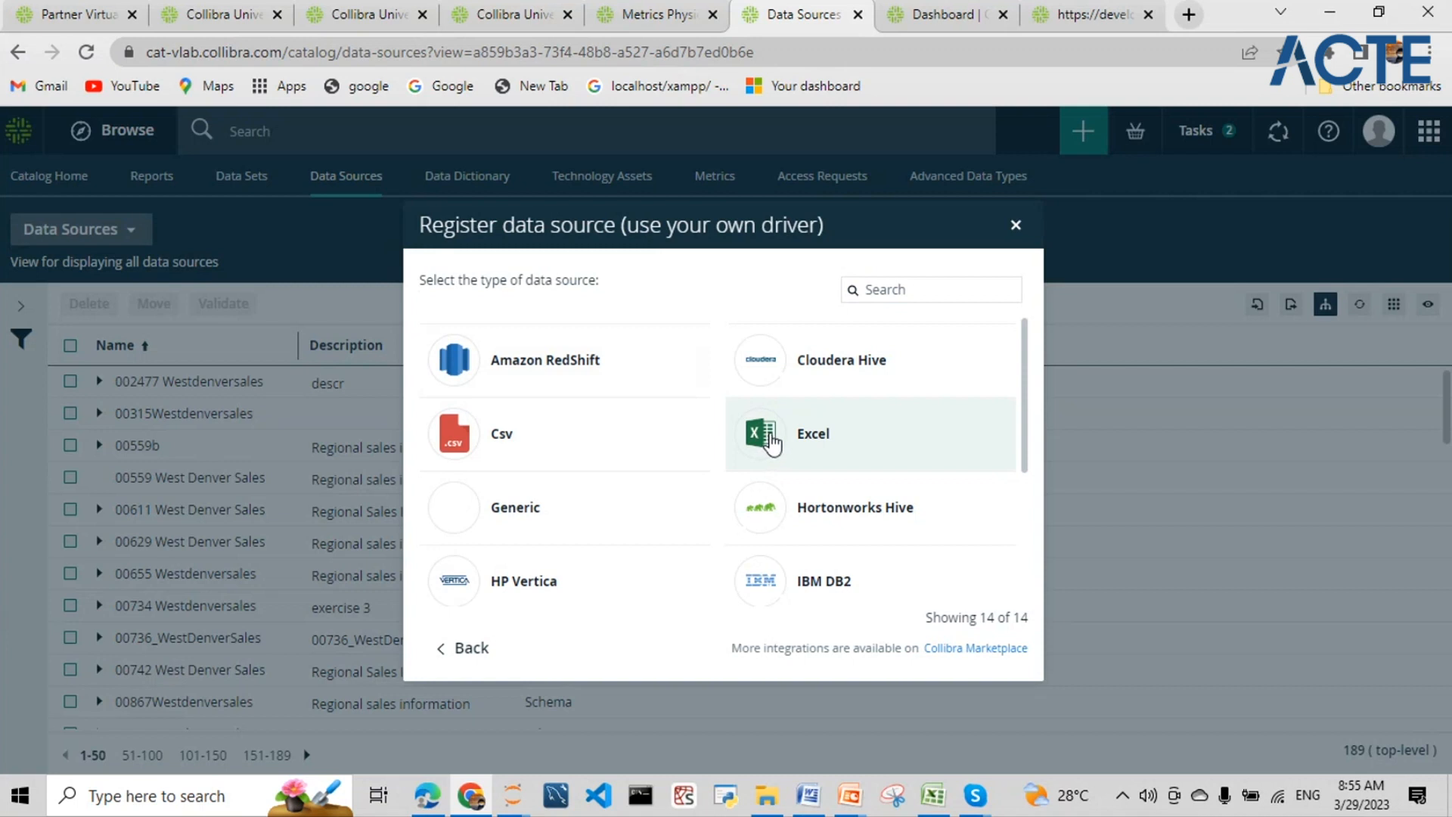
pyautogui.click(1016, 225)
pyautogui.click(359, 181)
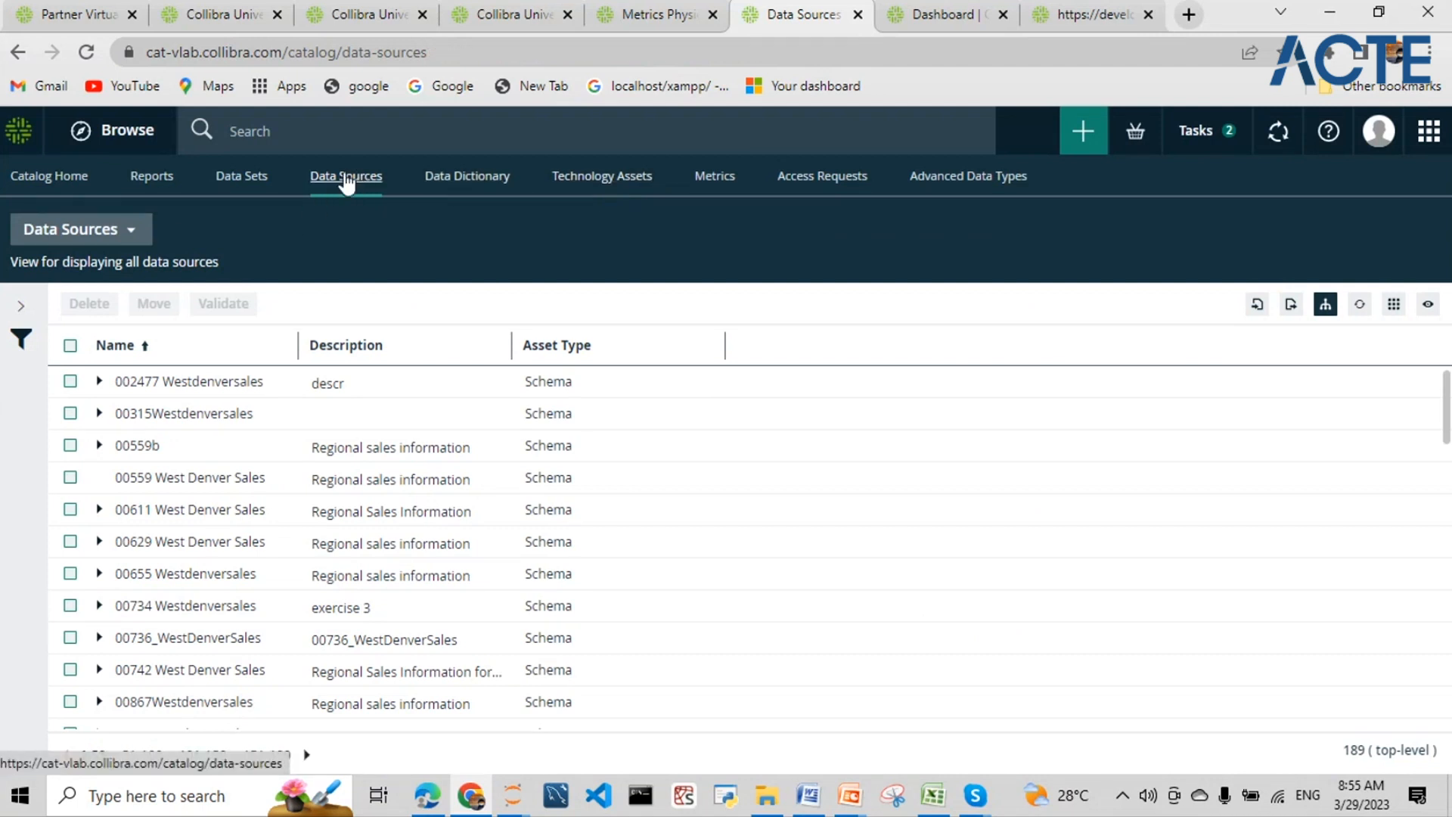
# - Start a Collibra-provided-driver registration with schema name 't1' and continue to connection details
pyautogui.click(1084, 134)
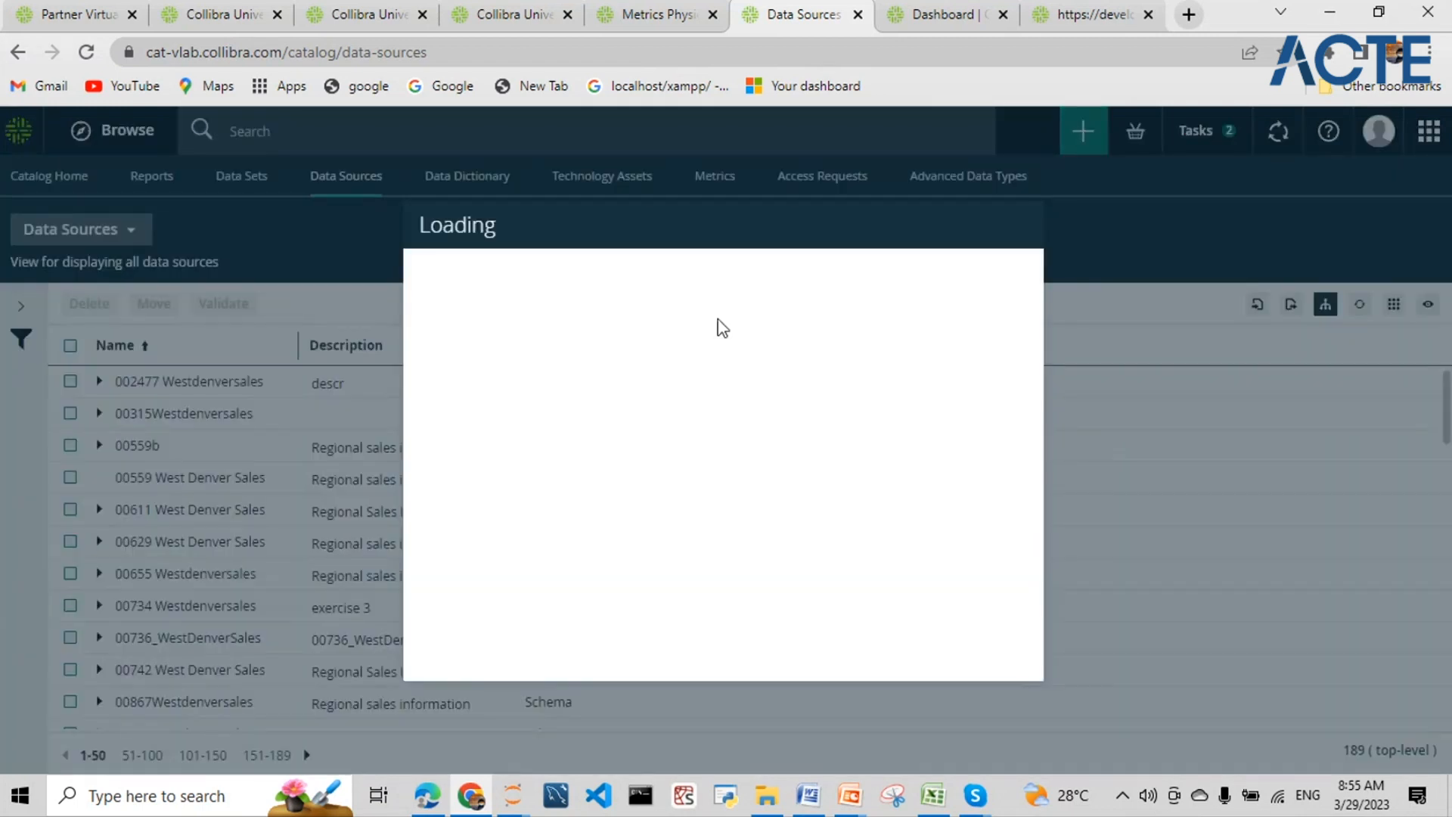
pyautogui.click(583, 362)
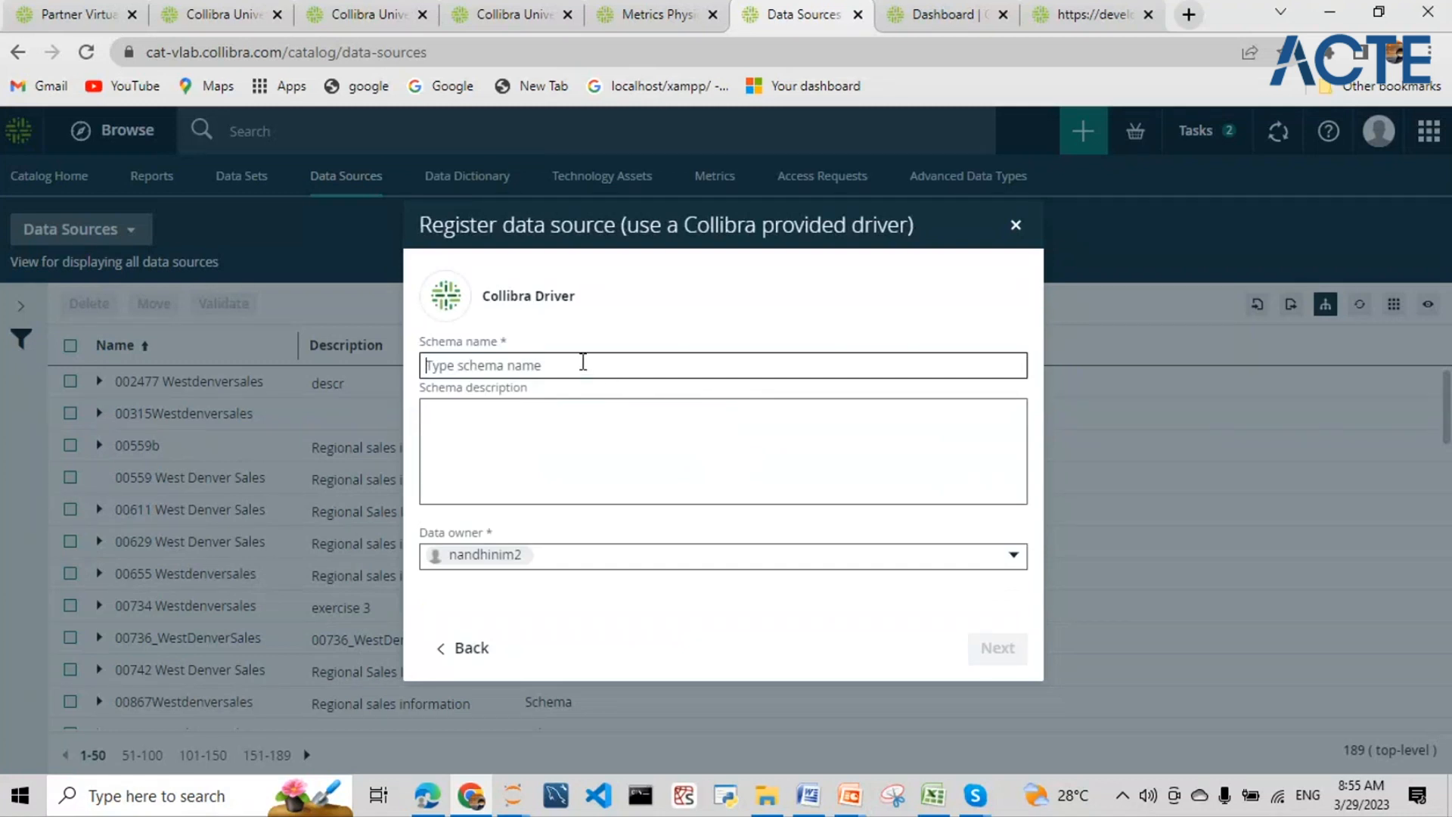
pyautogui.write('test')
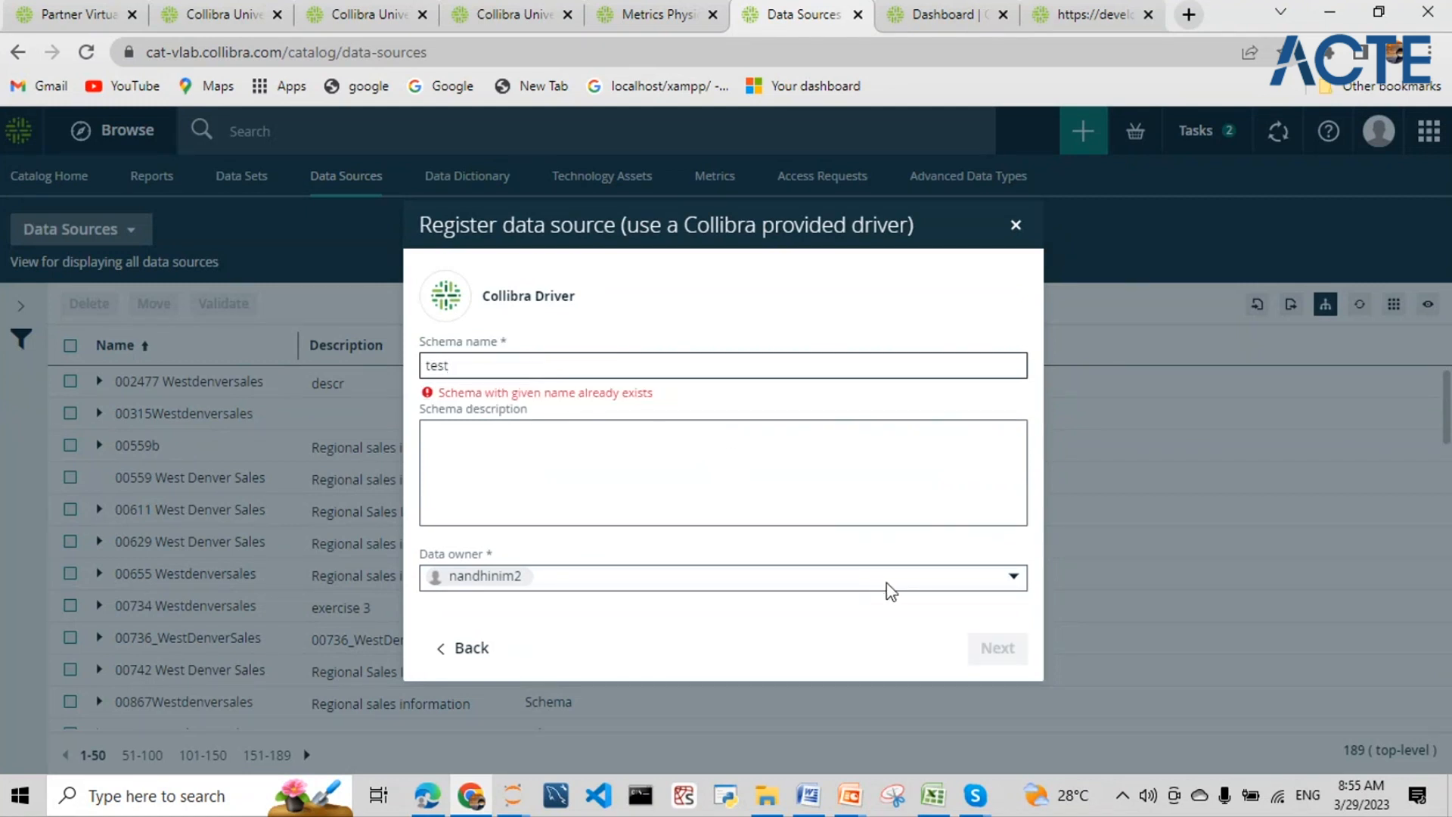
pyautogui.press('BackSpace')
pyautogui.press('BackSpace')
pyautogui.press('BackSpace')
pyautogui.press('BackSpace')
pyautogui.write('t1')
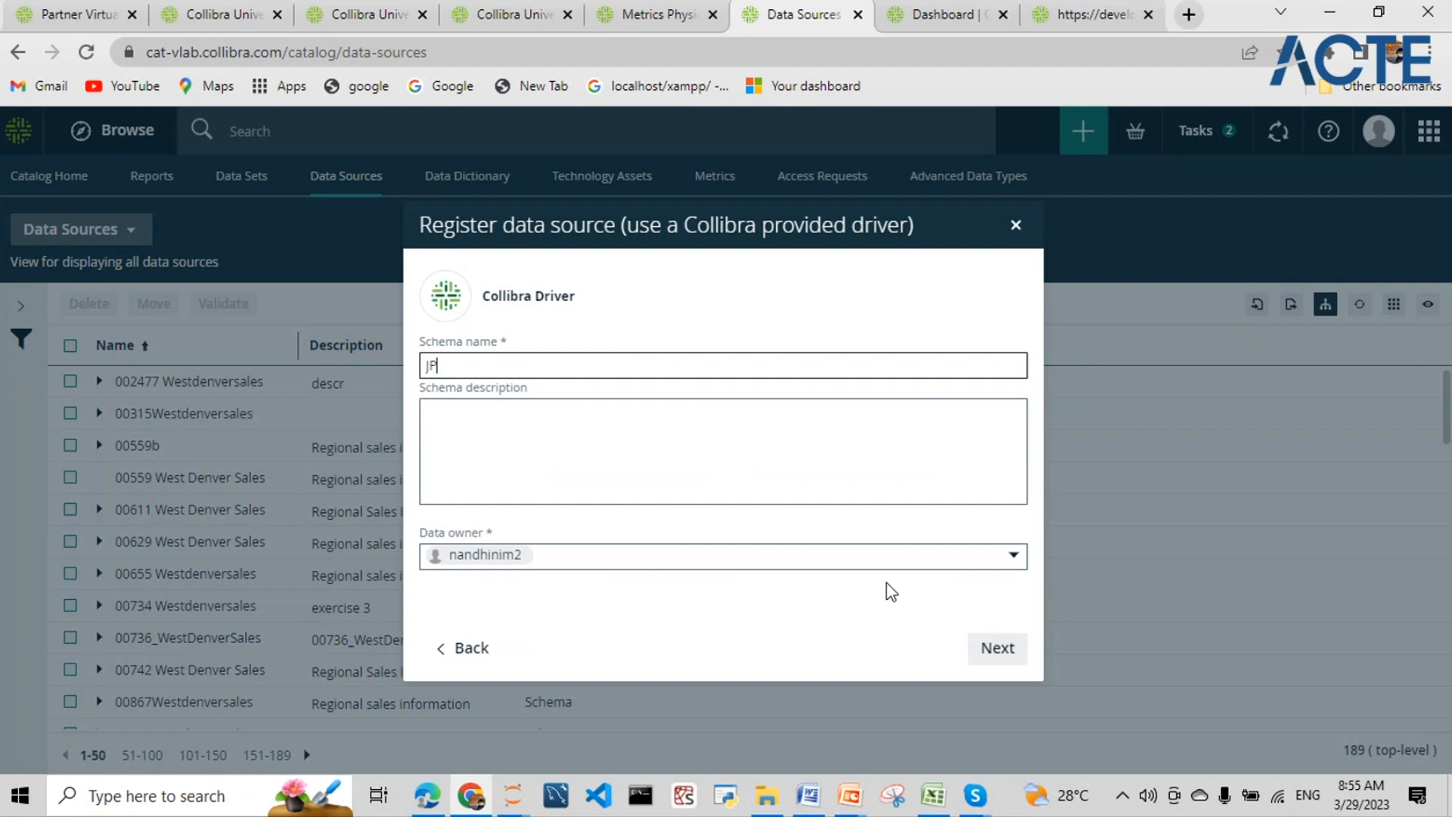
pyautogui.click(1011, 655)
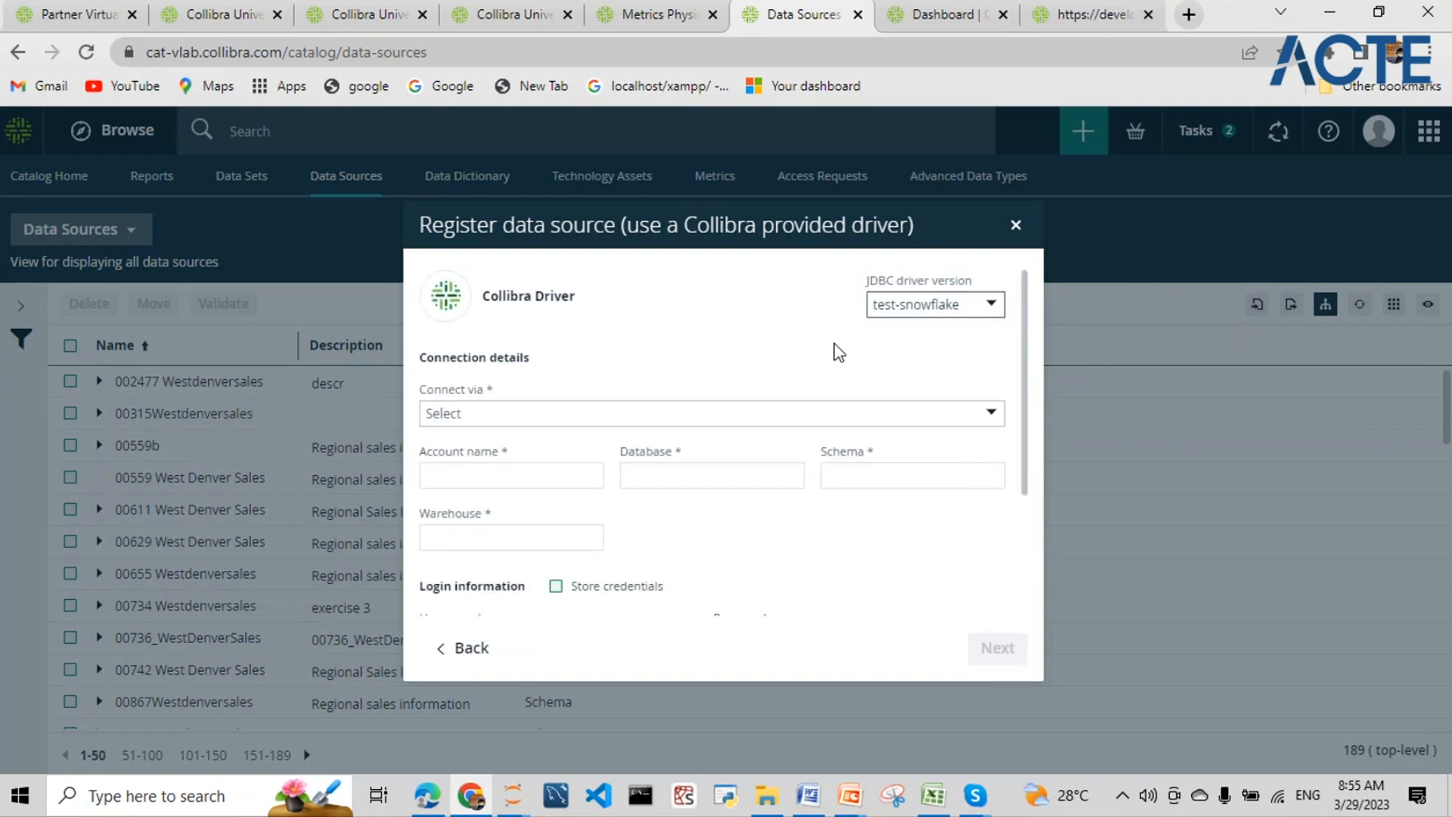
# - Reach the Create a JDBC driver form through 'manage drivers...', then open a blank browser tab
pyautogui.click(911, 316)
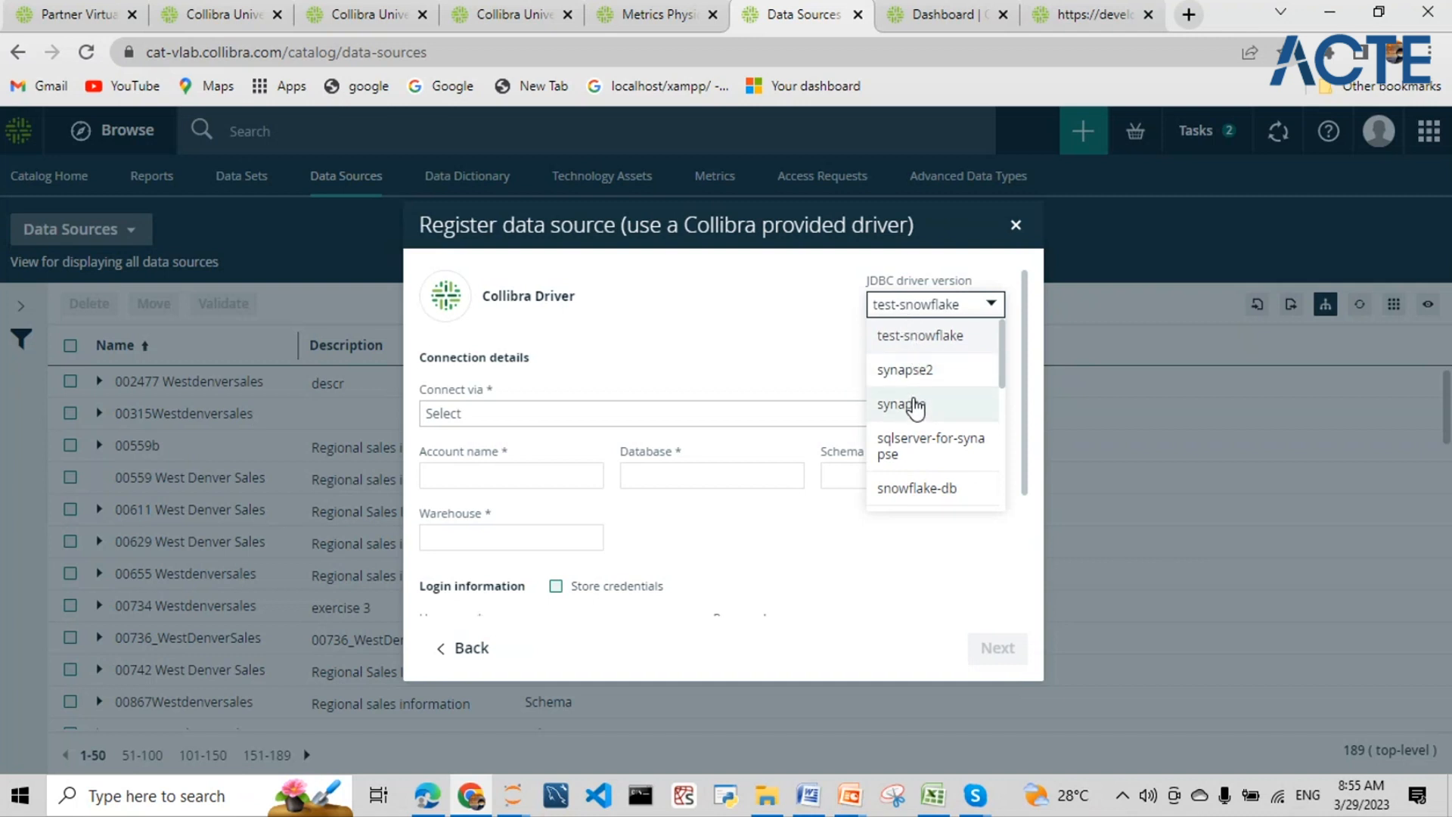
pyautogui.scroll(-3, 919, 389)
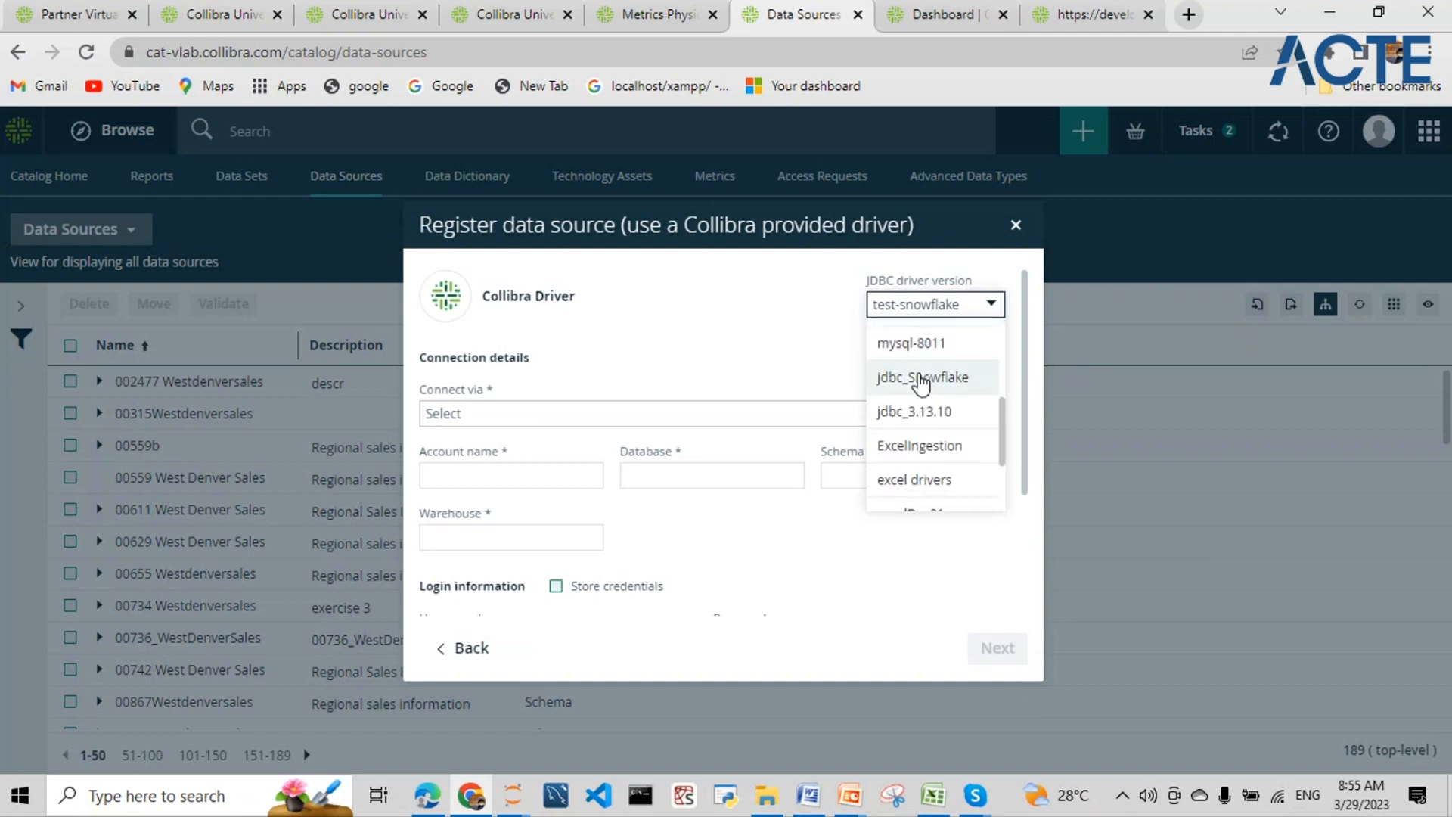
pyautogui.scroll(-2, 921, 385)
pyautogui.scroll(-1, 919, 407)
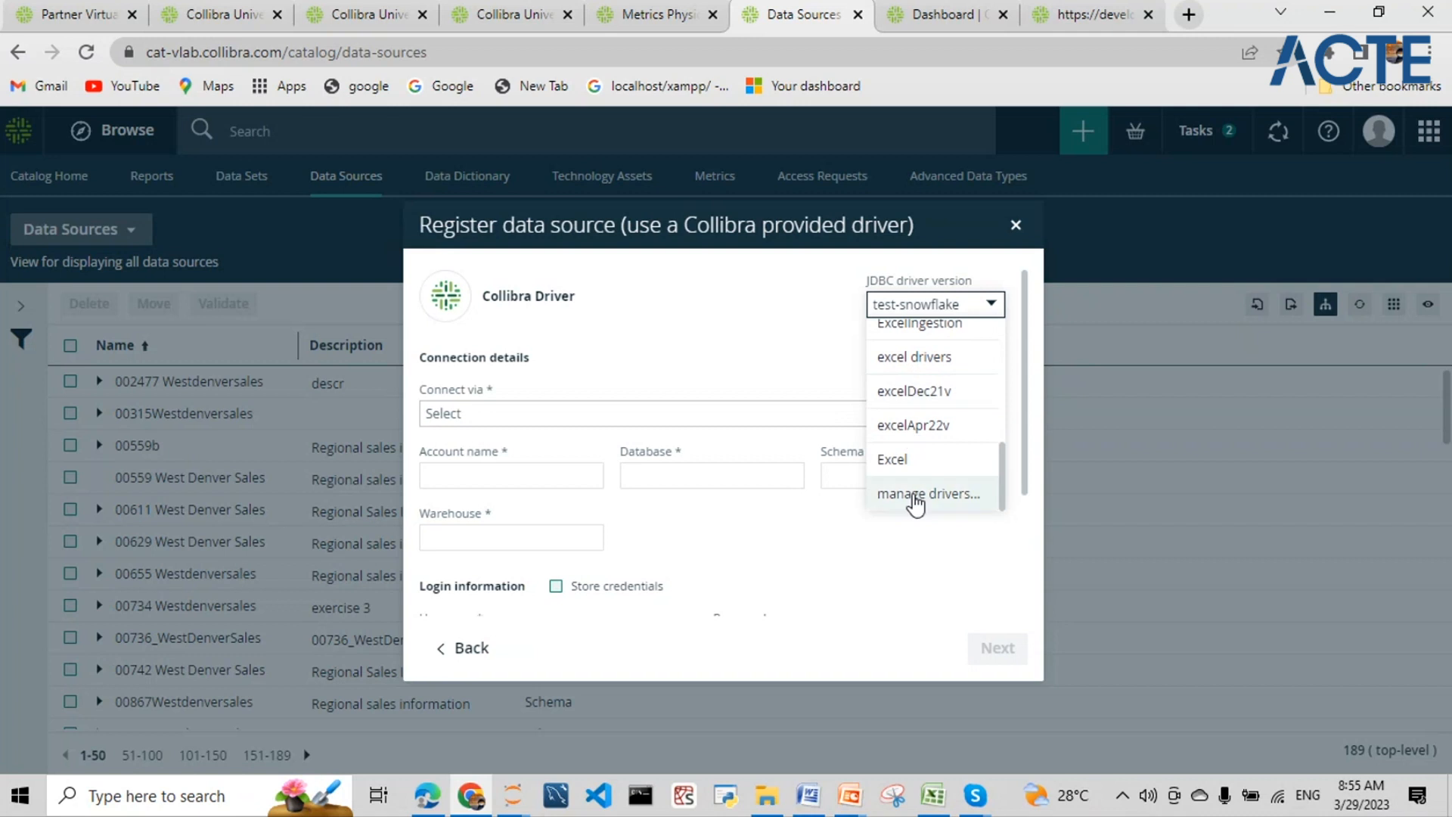
pyautogui.click(914, 493)
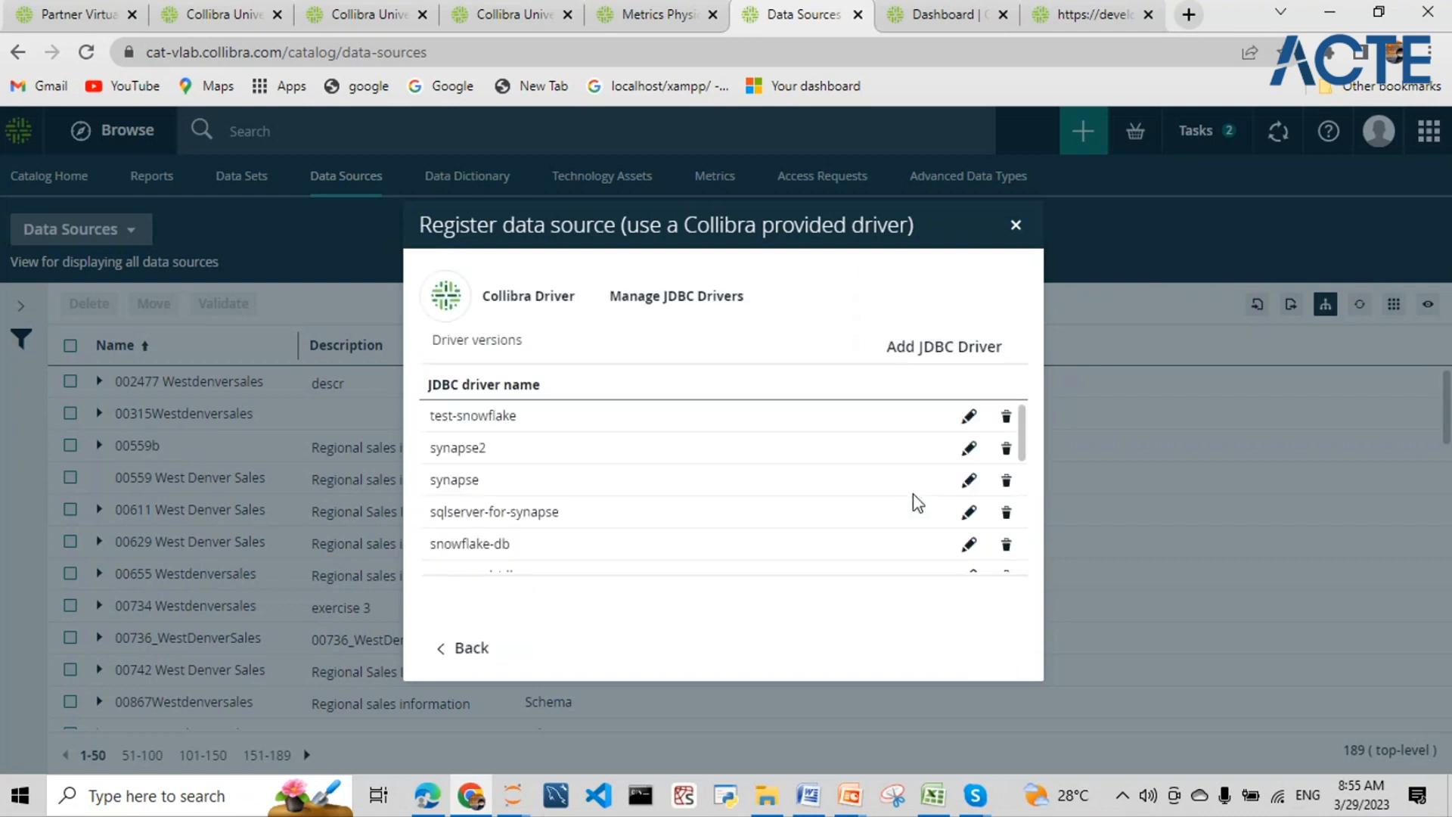
pyautogui.scroll(-5, 639, 483)
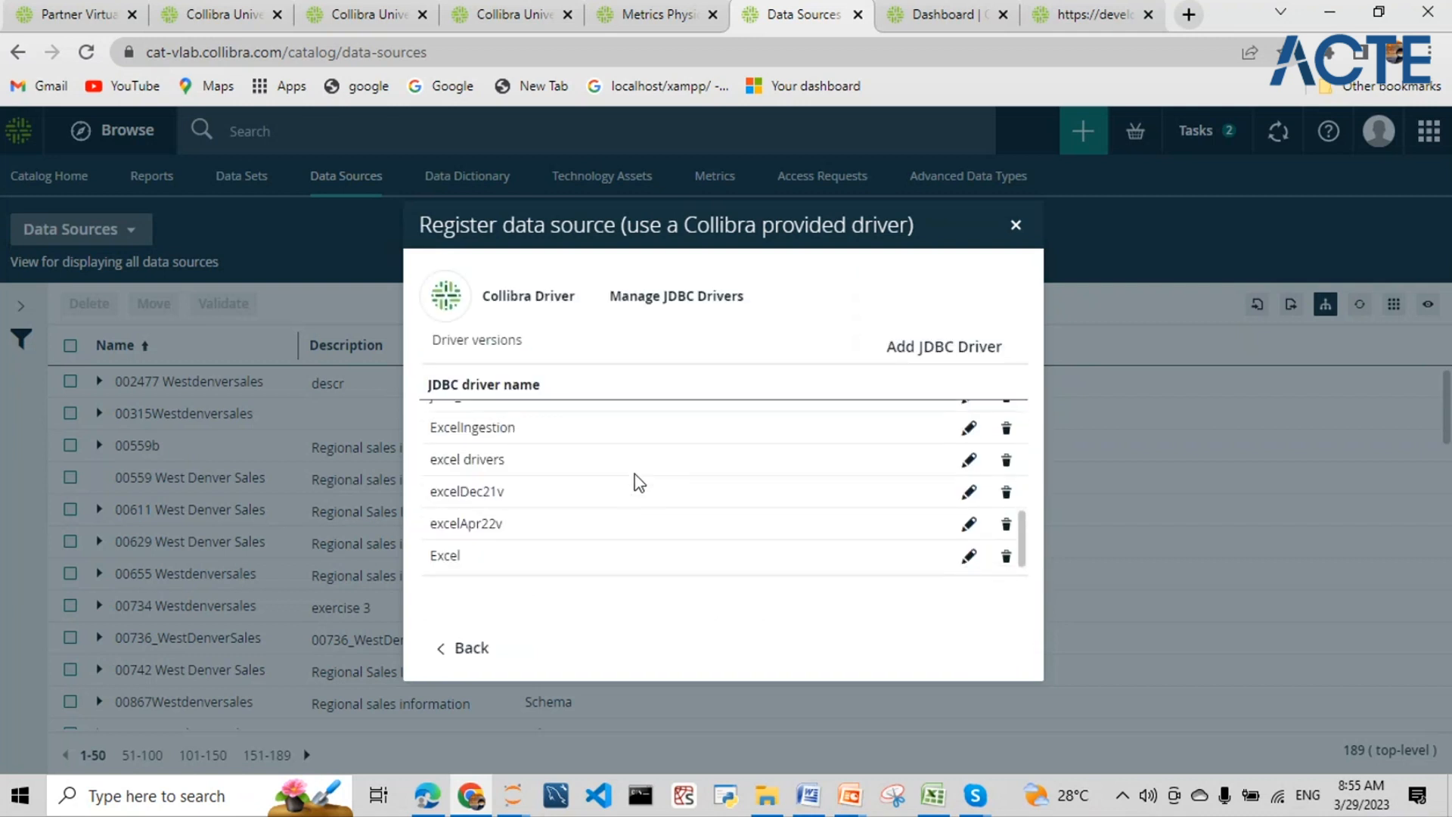
pyautogui.scroll(5, 639, 483)
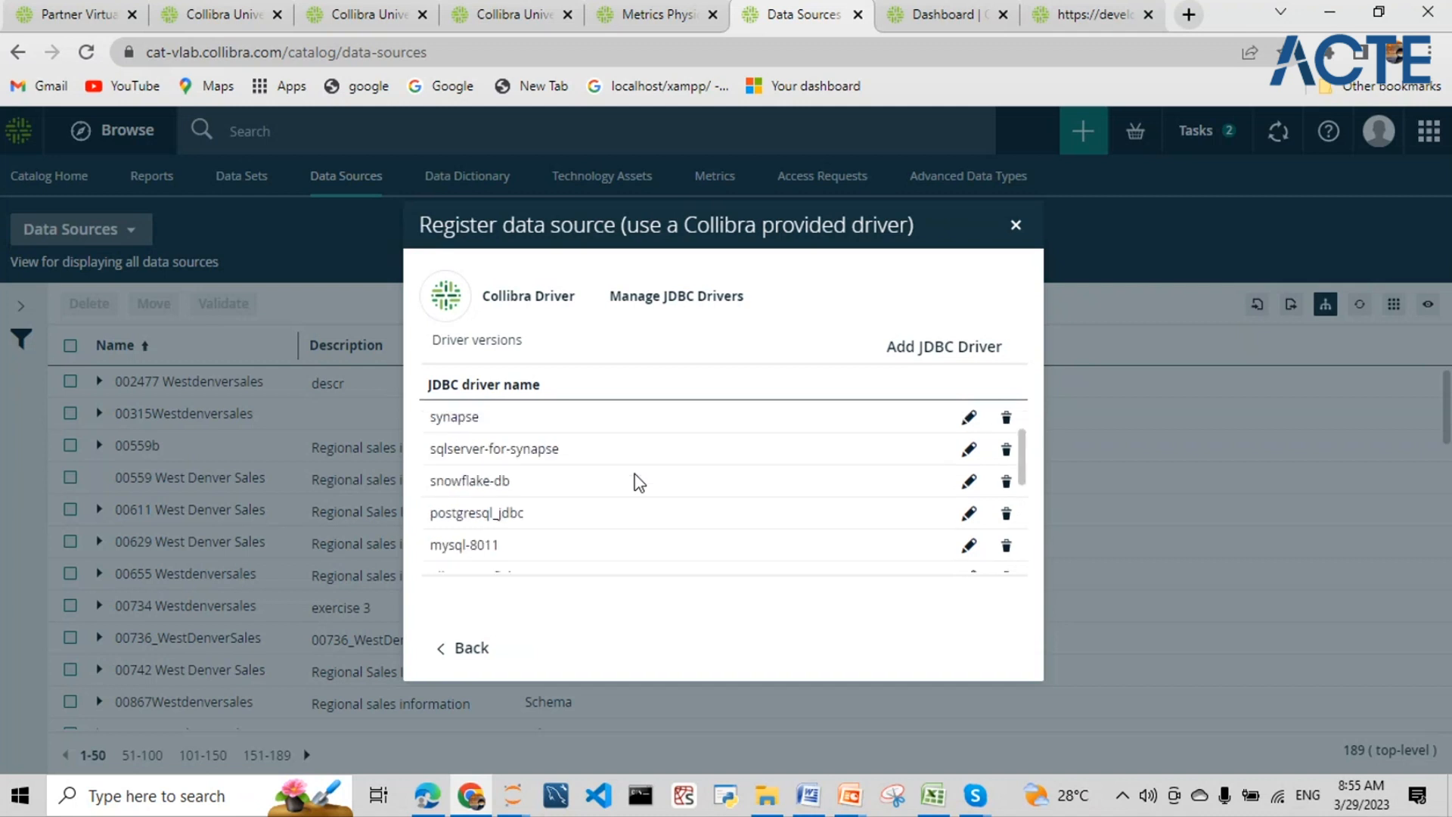
pyautogui.scroll(-5, 638, 481)
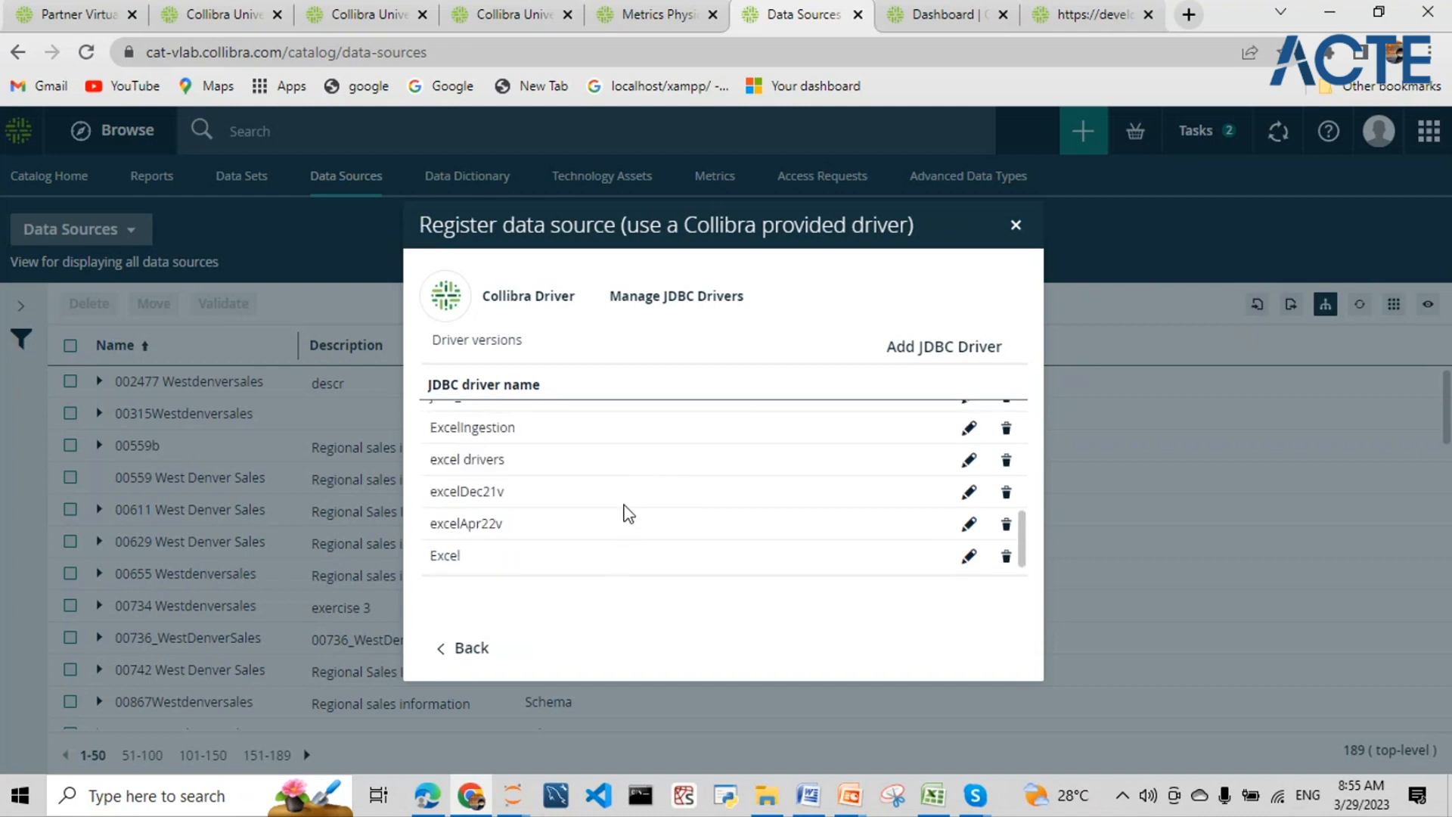
pyautogui.click(907, 349)
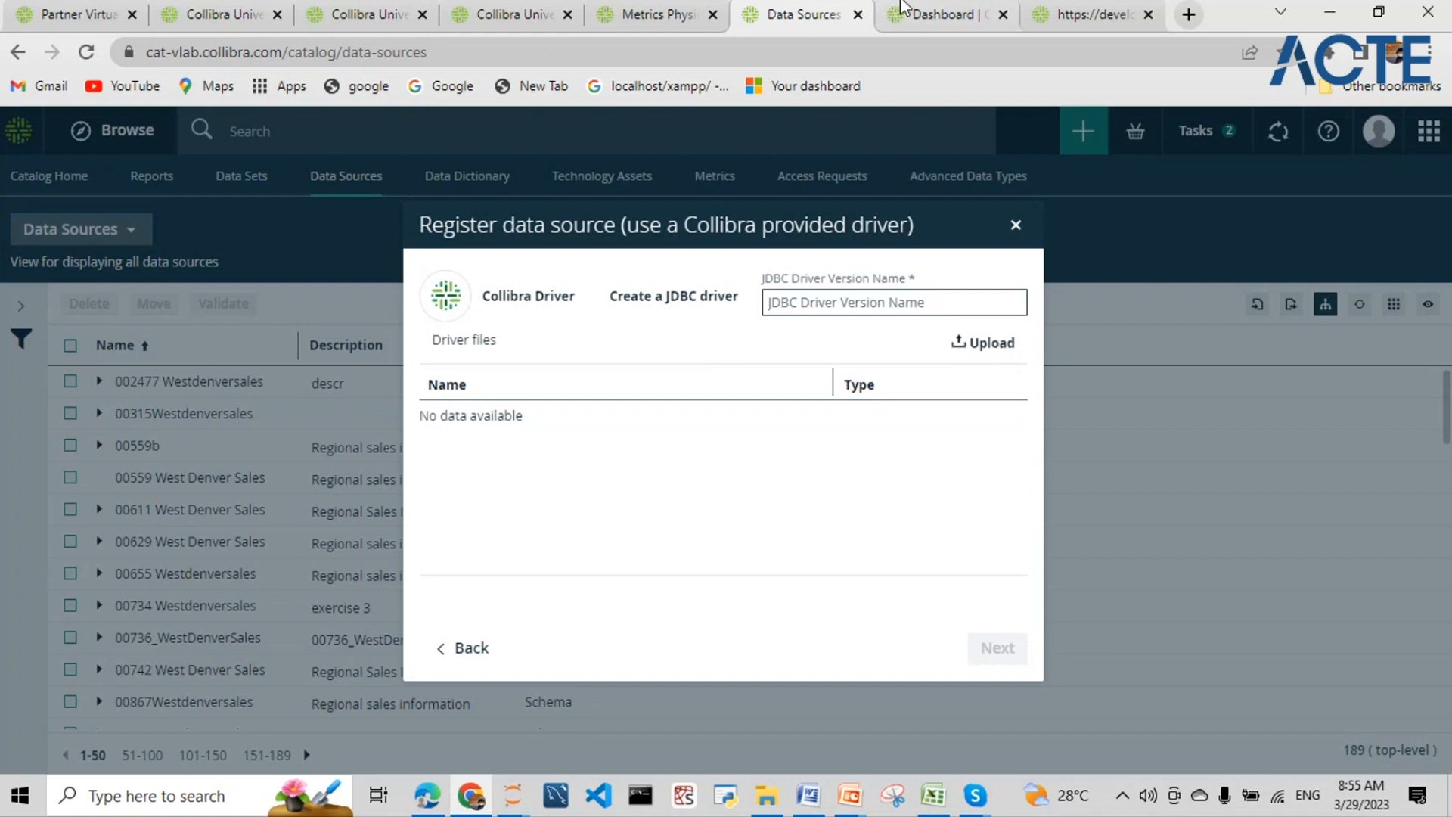
pyautogui.click(1189, 15)
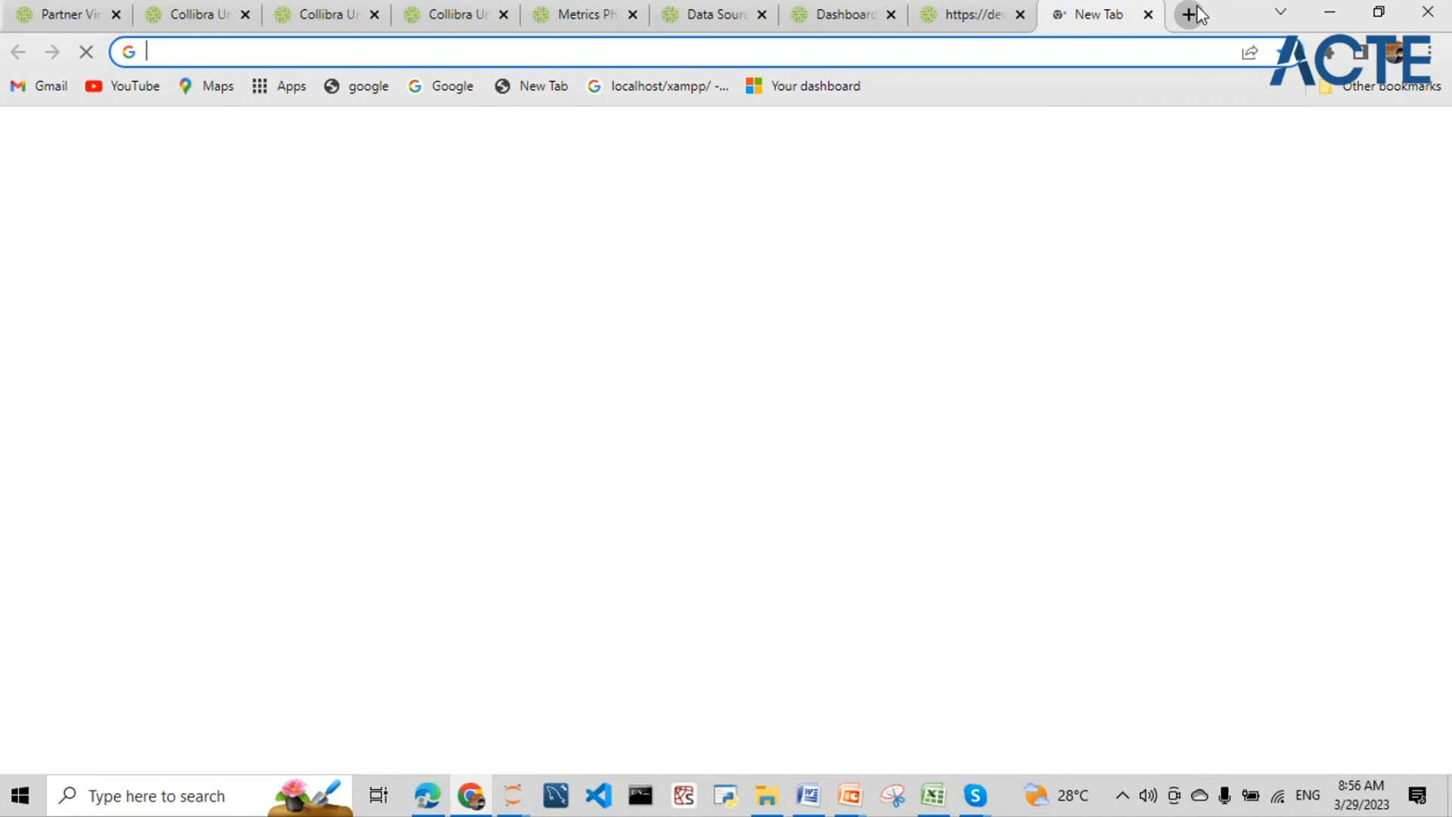
# - Search Google for 'collibra marketplace' from the new tab's address bar
pyautogui.write('collibra')
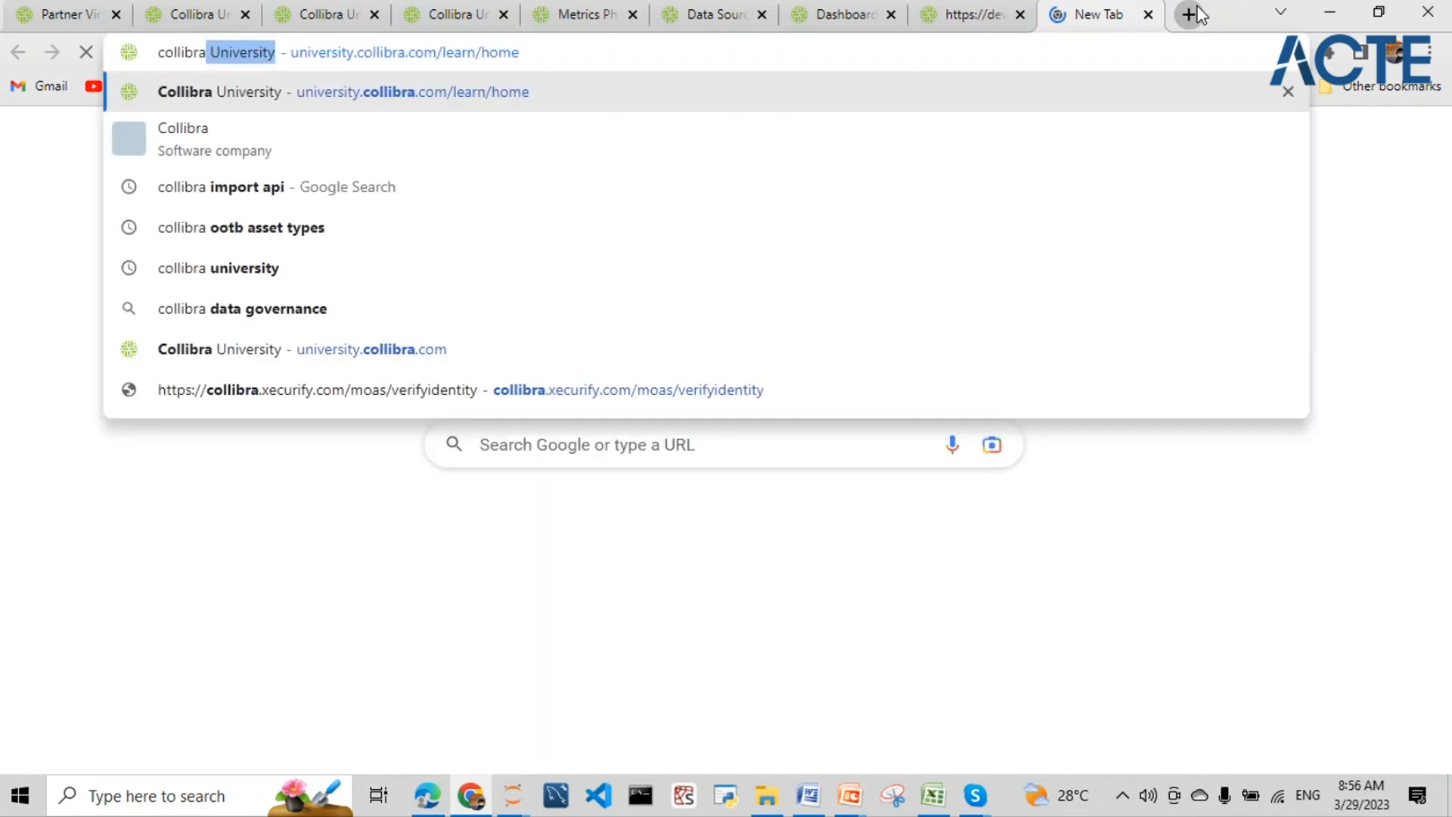
pyautogui.click(384, 52)
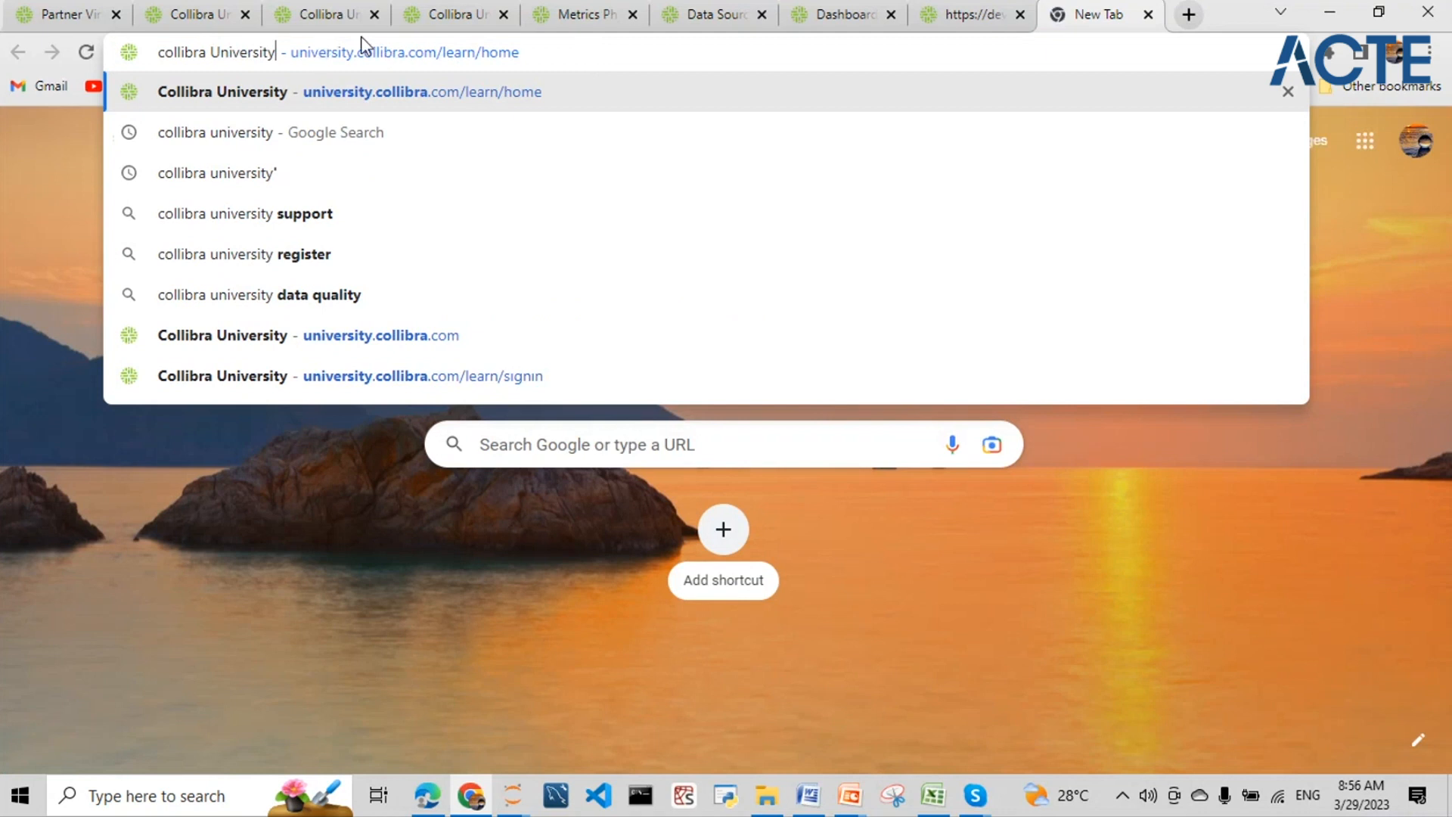
pyautogui.doubleClick(534, 52)
pyautogui.click(534, 52)
pyautogui.doubleClick(533, 52)
pyautogui.click(534, 52)
pyautogui.moveTo(533, 61); pyautogui.dragTo(147, 76)
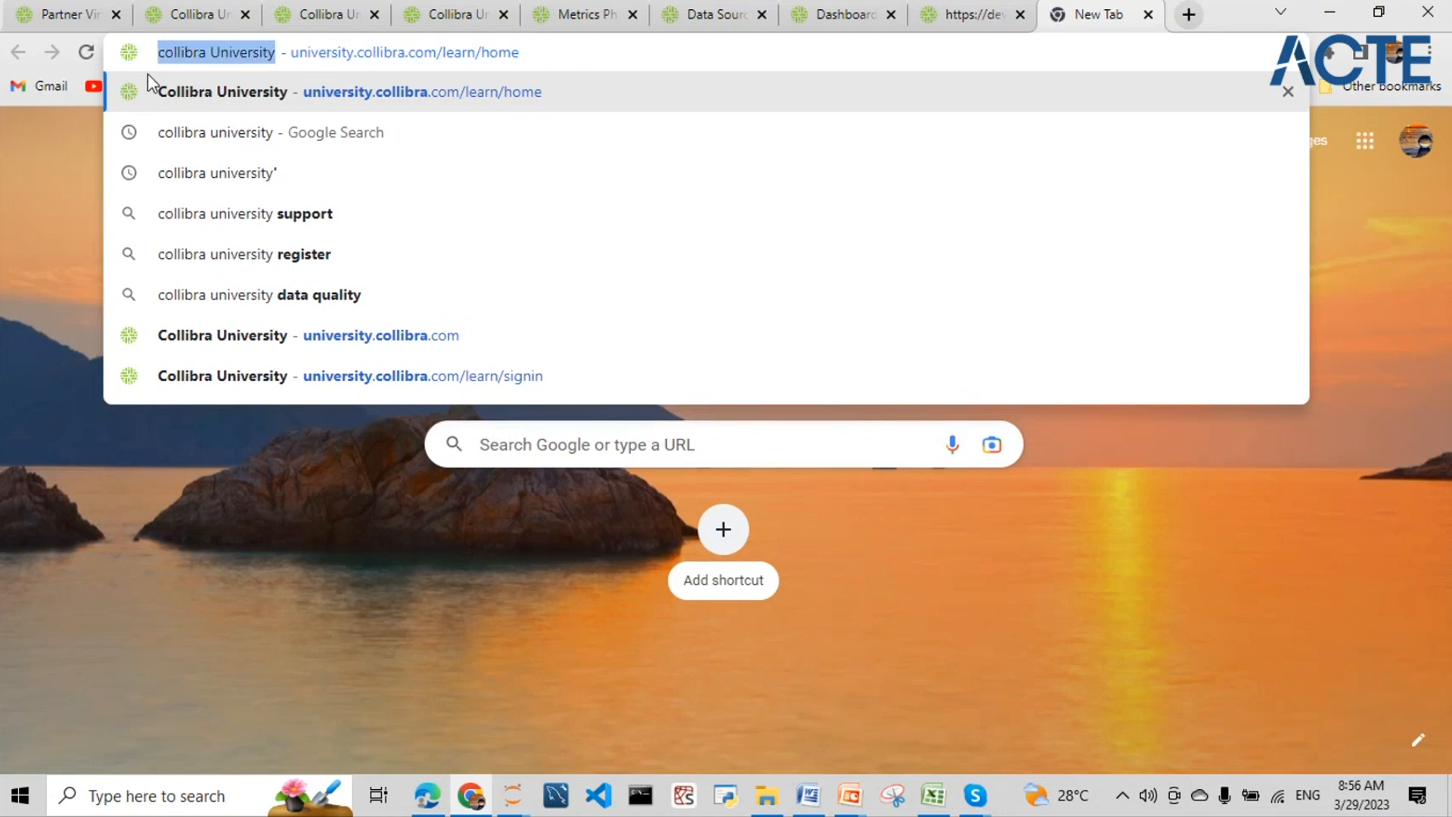
pyautogui.press('BackSpace')
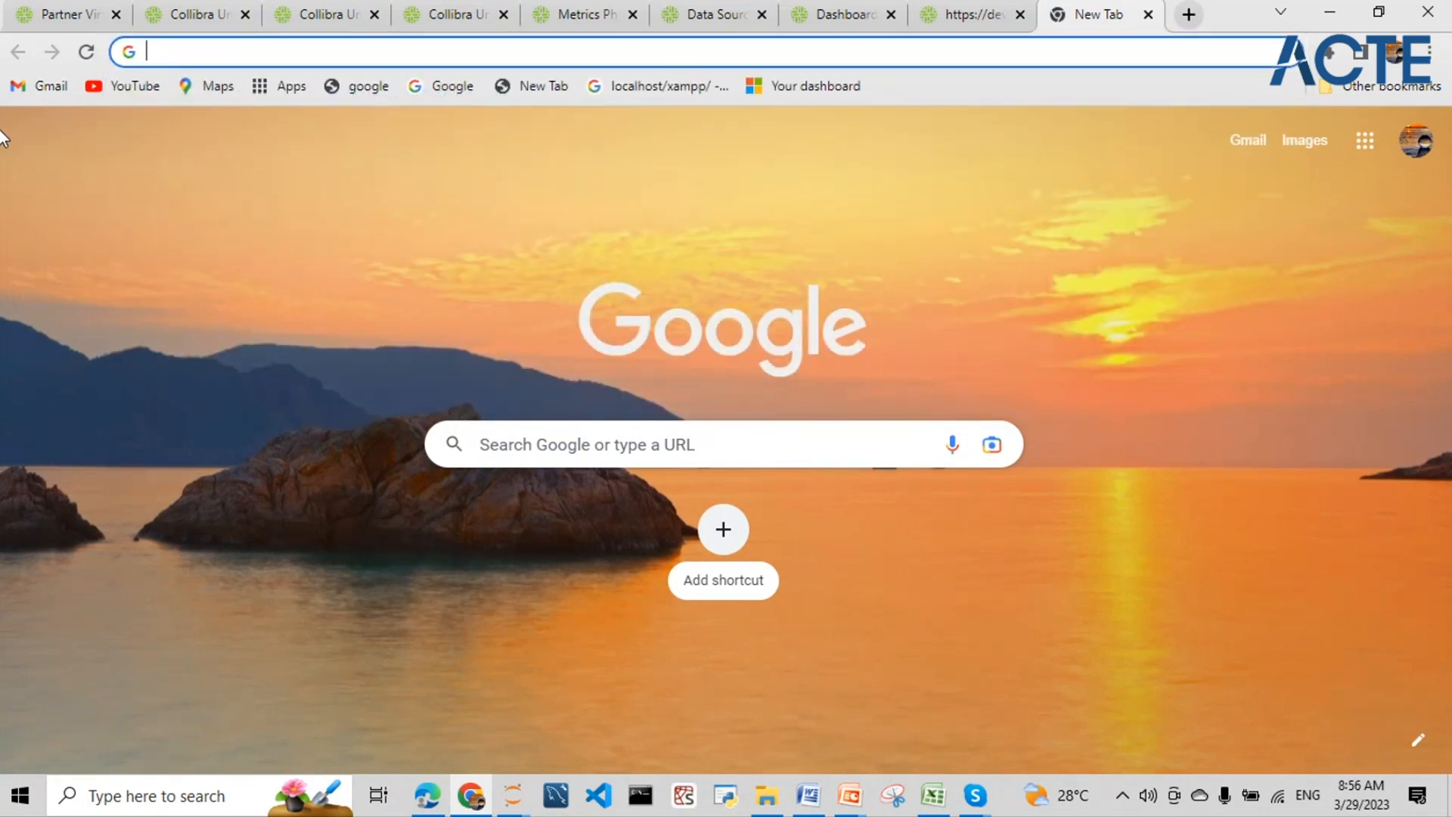
pyautogui.write('co')
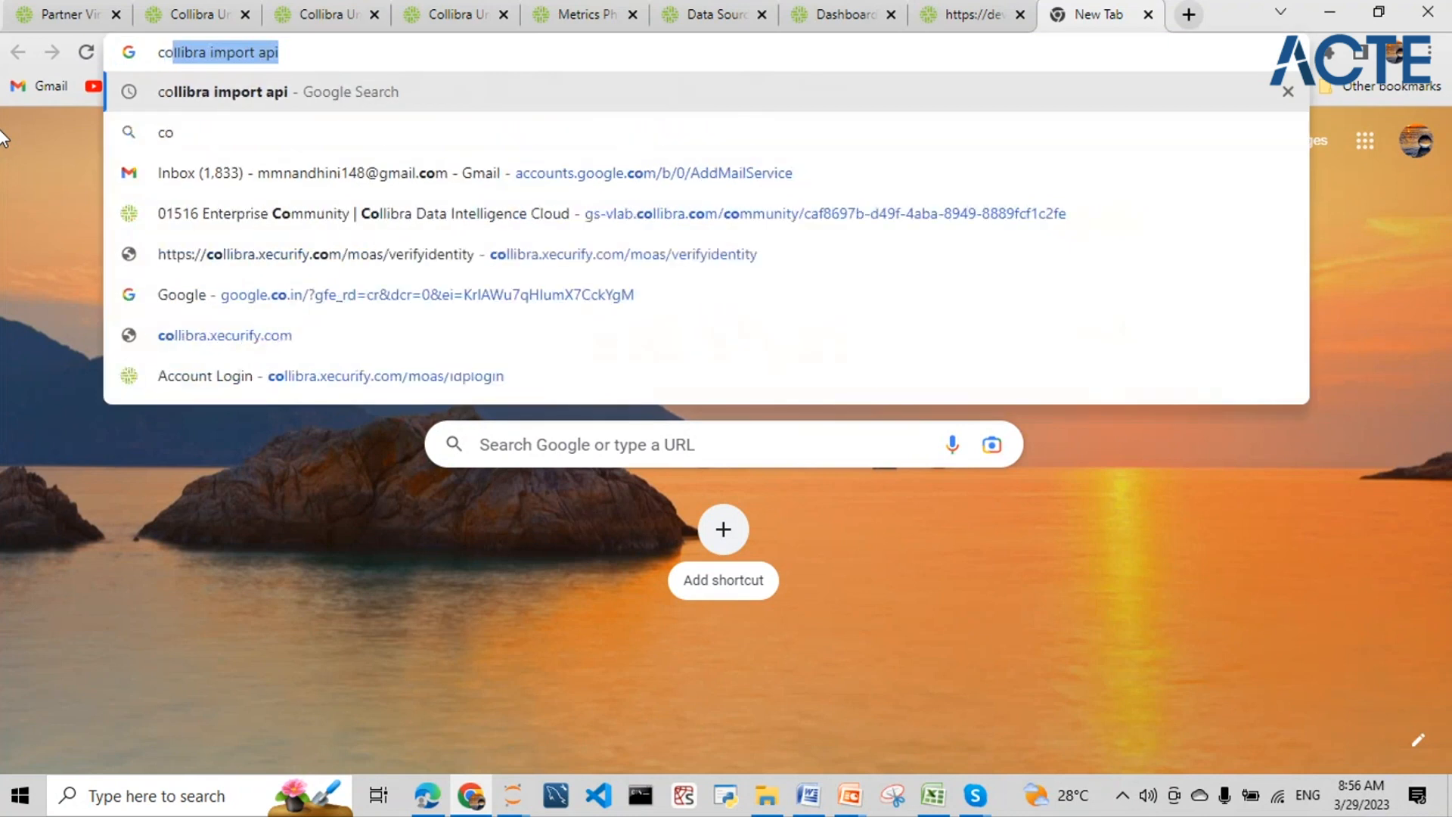
pyautogui.write('llibra market')
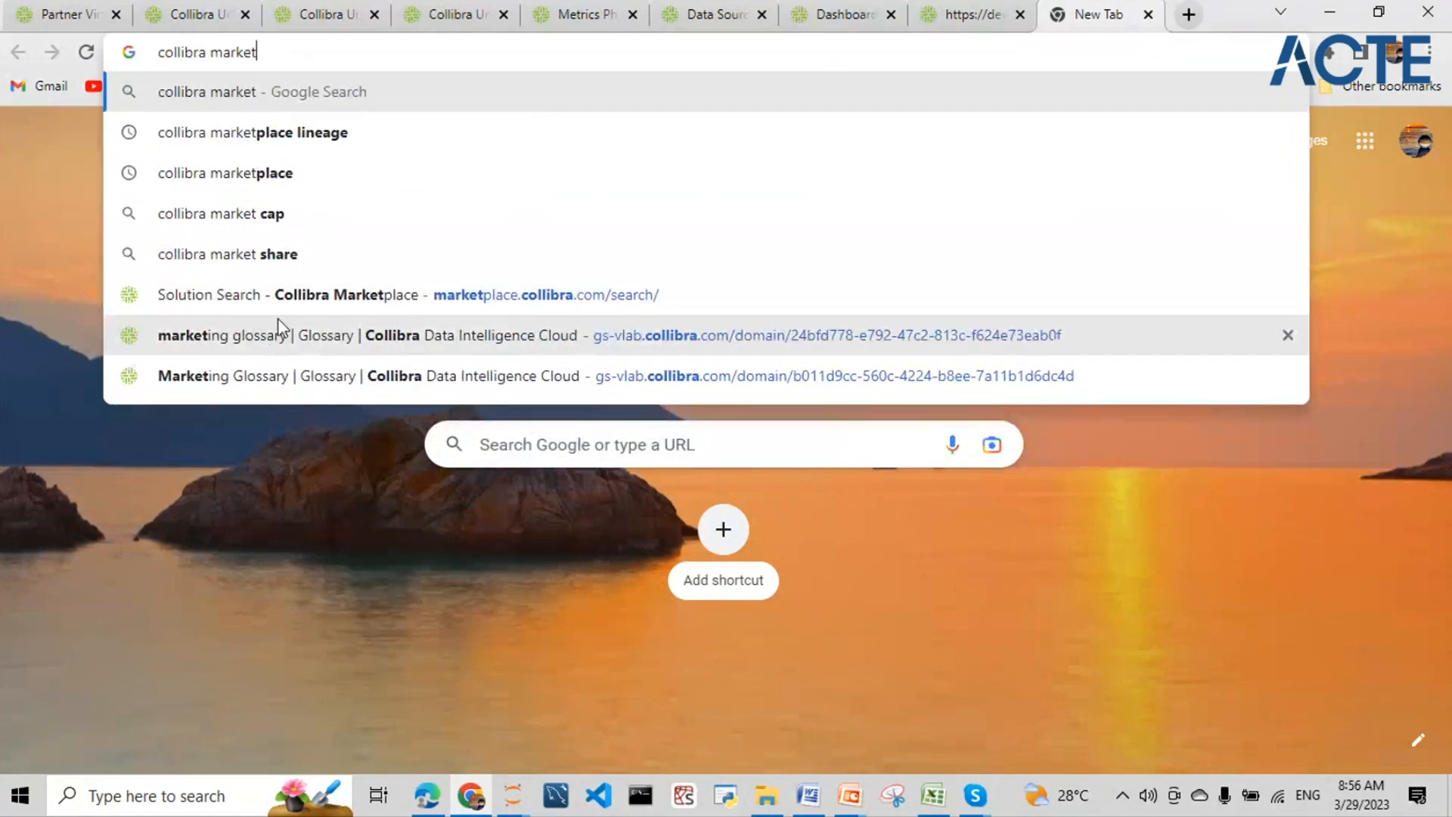
pyautogui.click(284, 172)
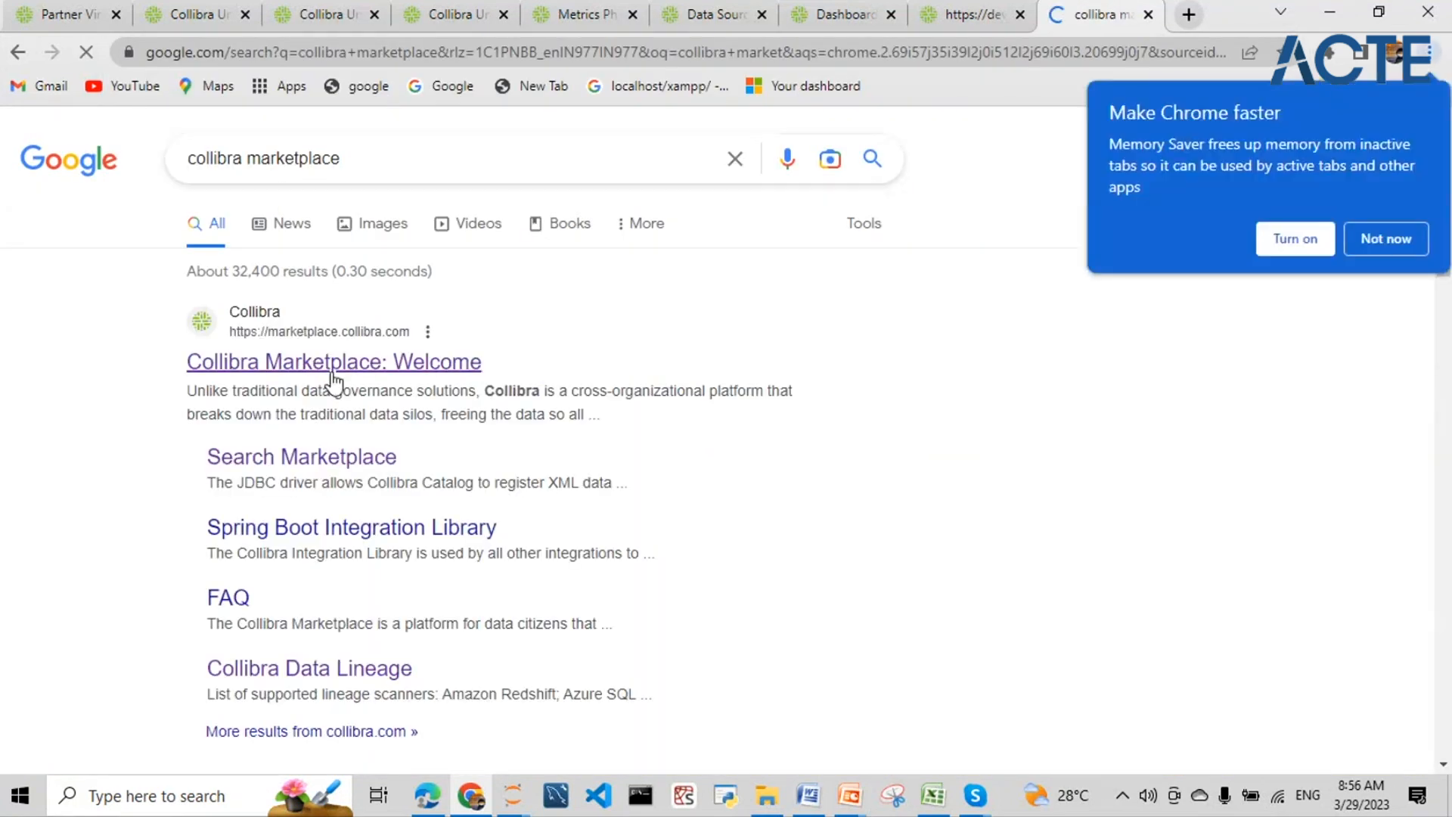
# - Open Collibra Marketplace and browse its JDBC Driver solutions, such as the XML and Workday drivers
pyautogui.click(334, 379)
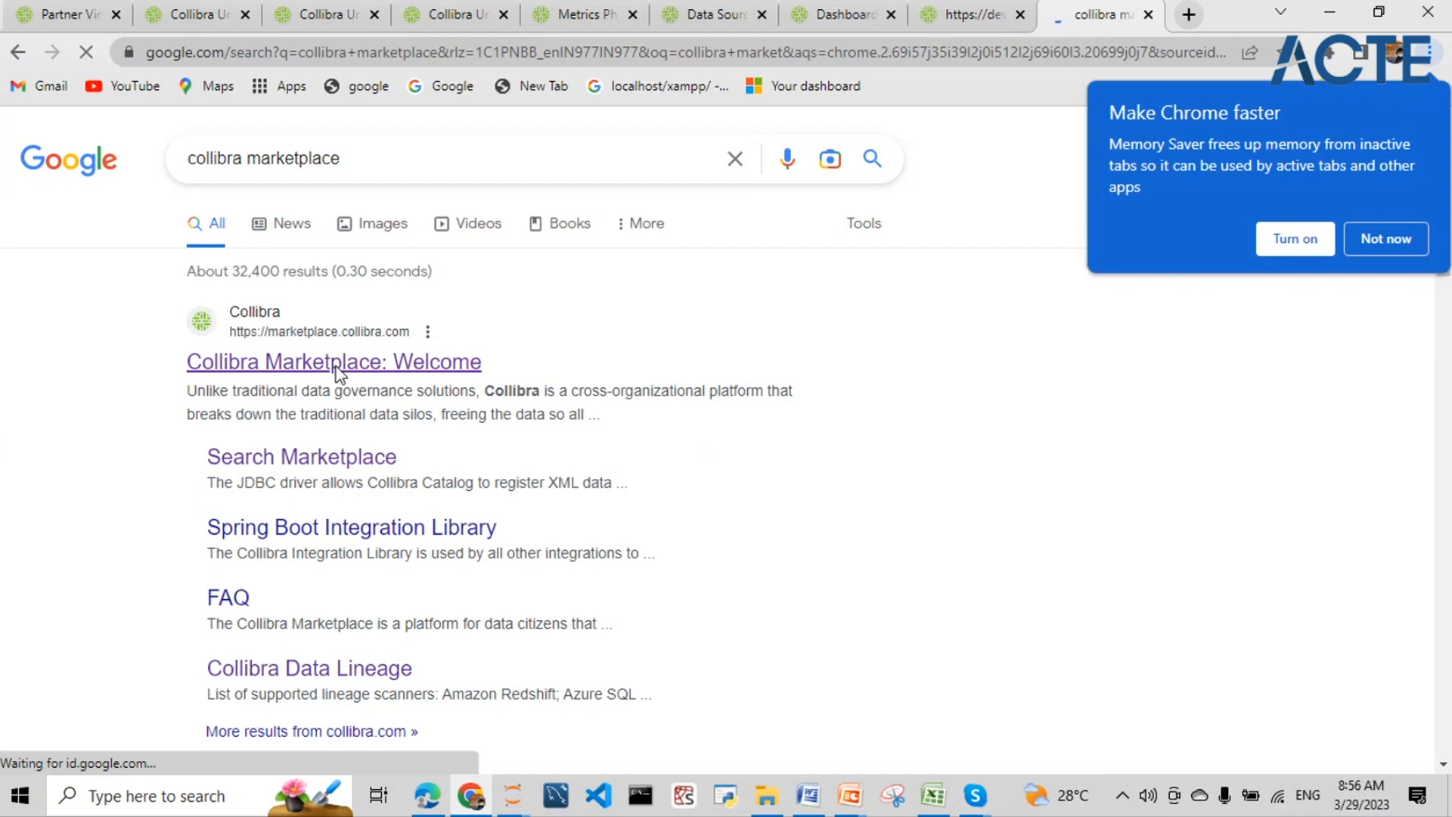
pyautogui.click(1404, 239)
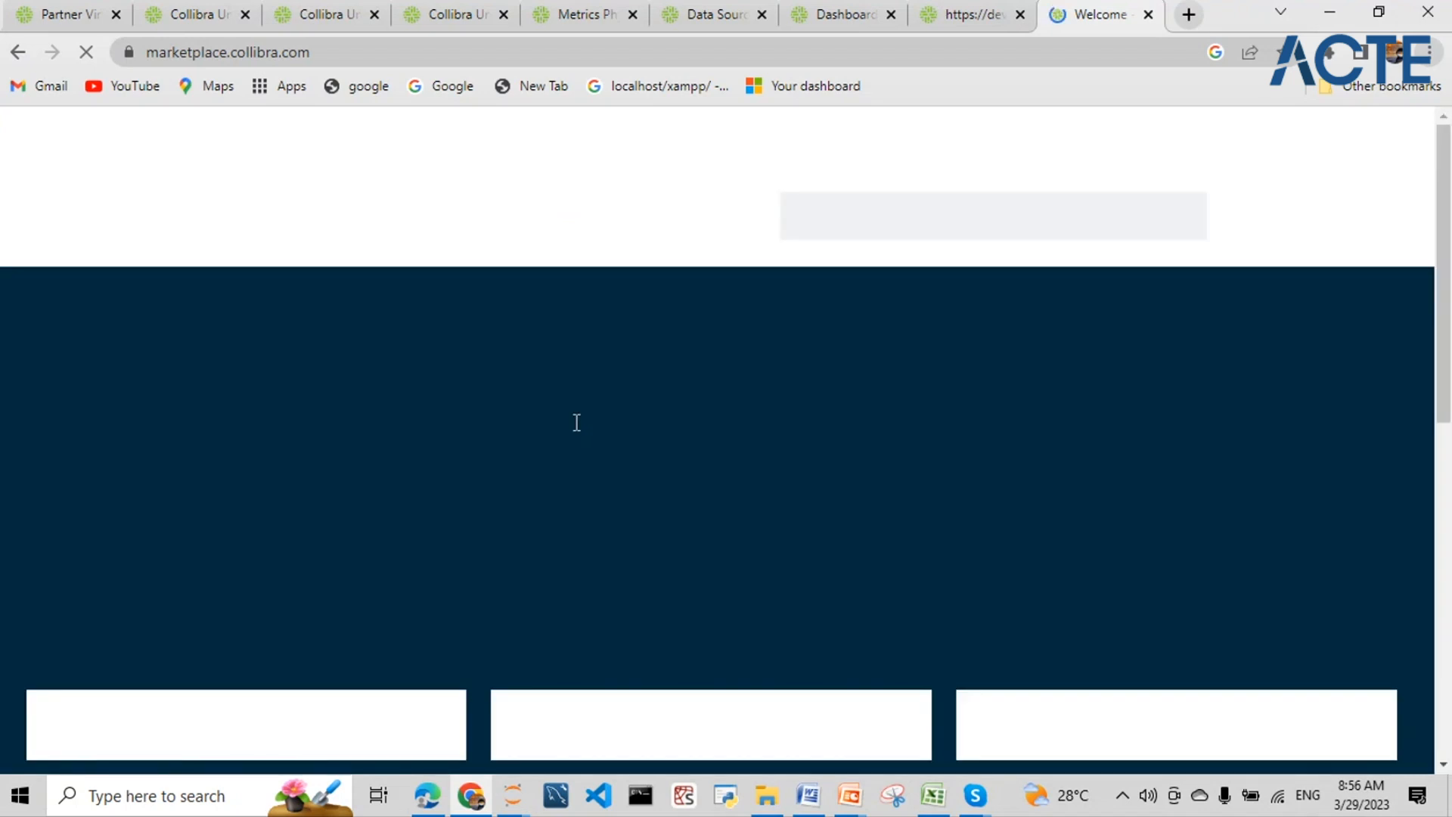
pyautogui.scroll(-4, 609, 400)
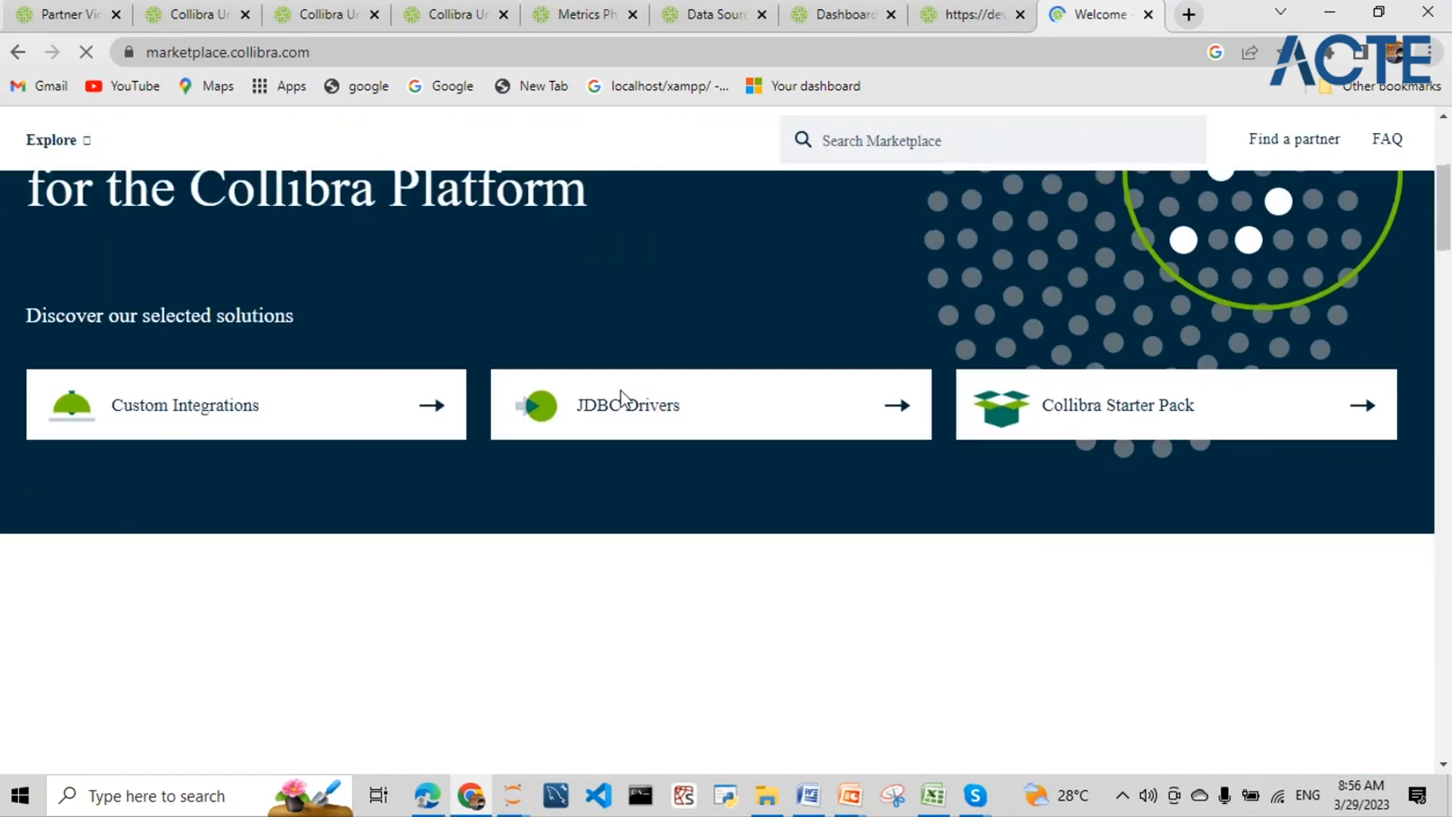
pyautogui.click(911, 415)
pyautogui.scroll(-5, 488, 382)
pyautogui.scroll(-2, 490, 387)
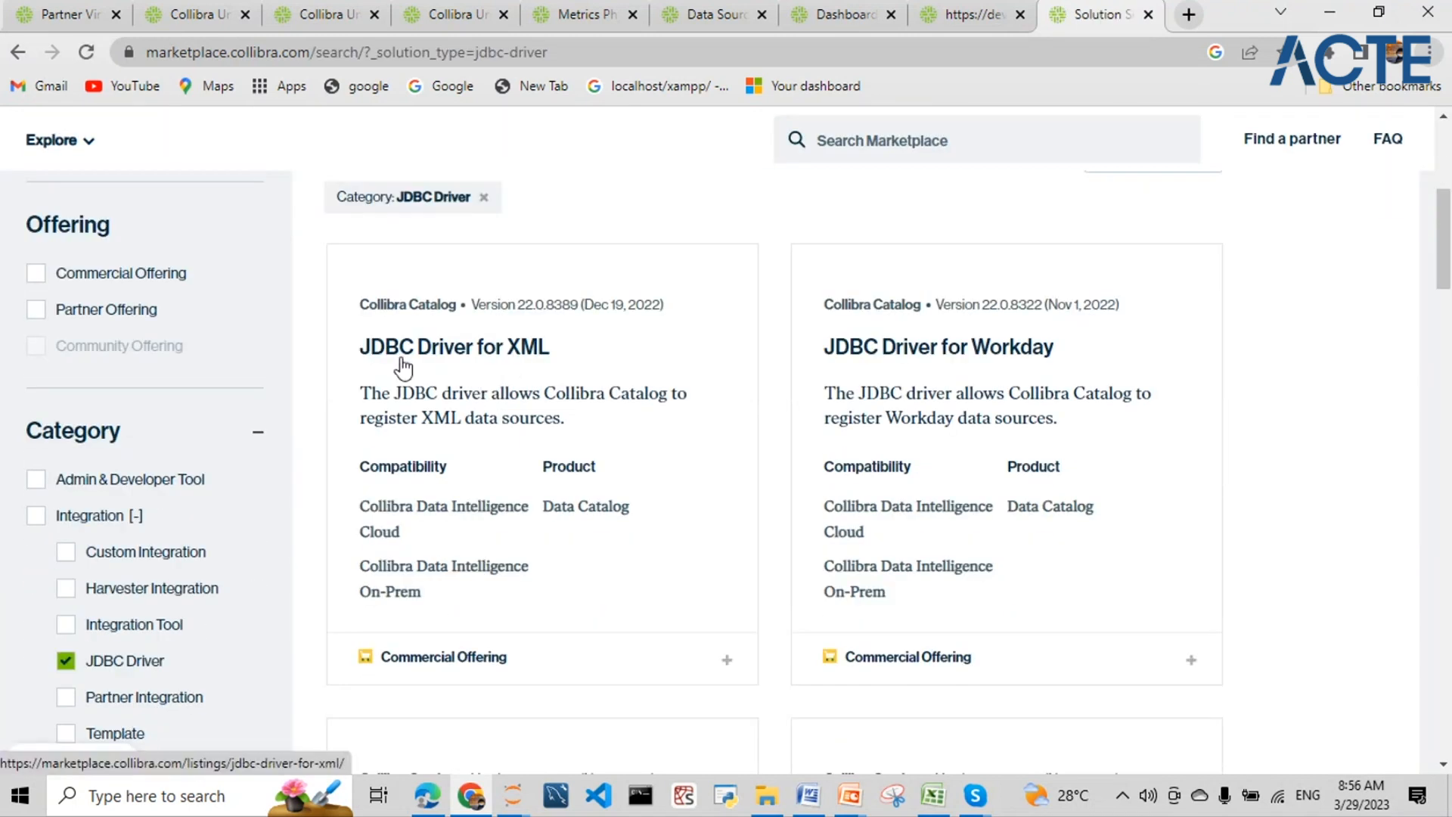
pyautogui.scroll(-3, 904, 374)
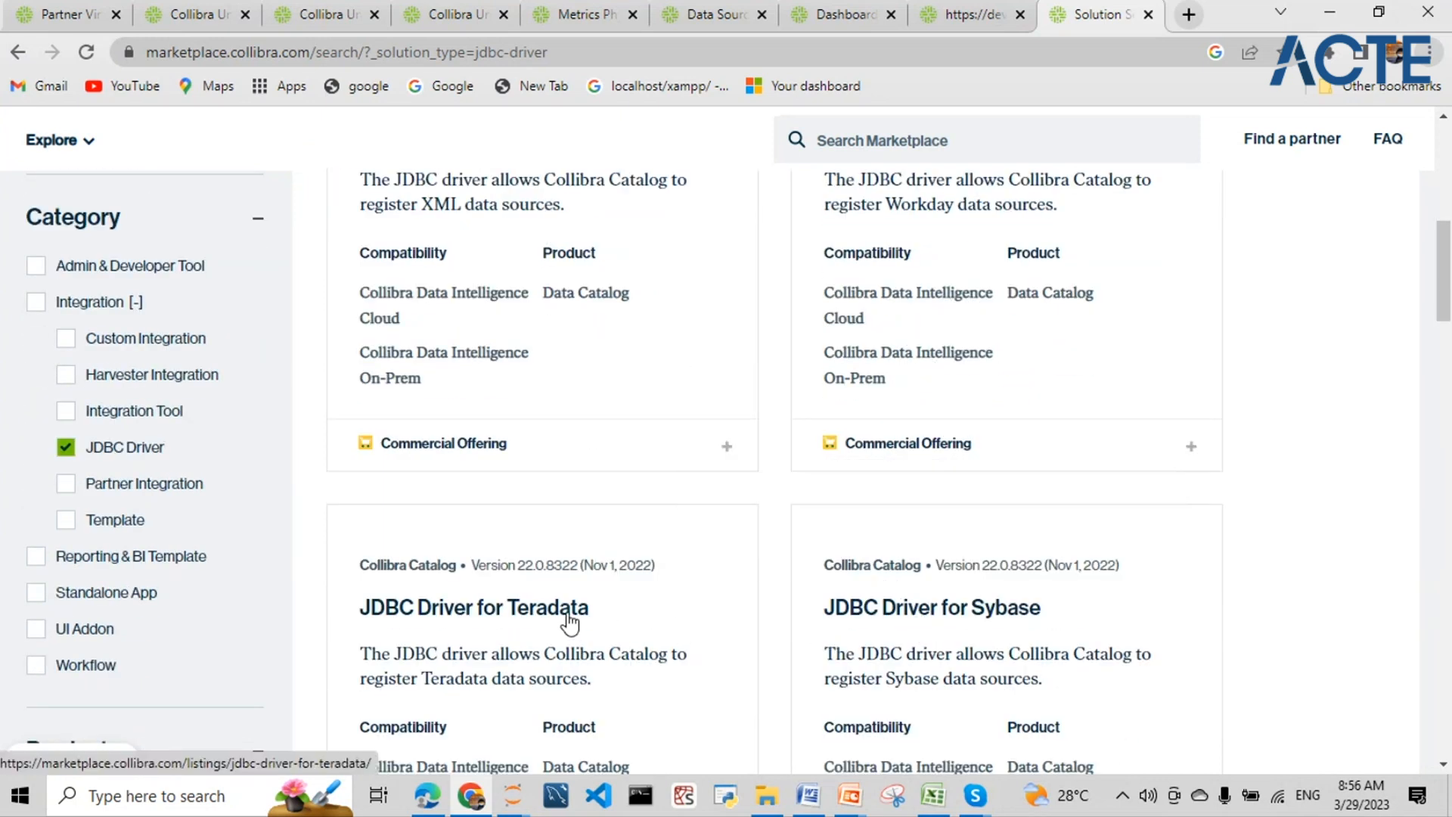
pyautogui.scroll(-6, 570, 628)
pyautogui.scroll(-2, 574, 628)
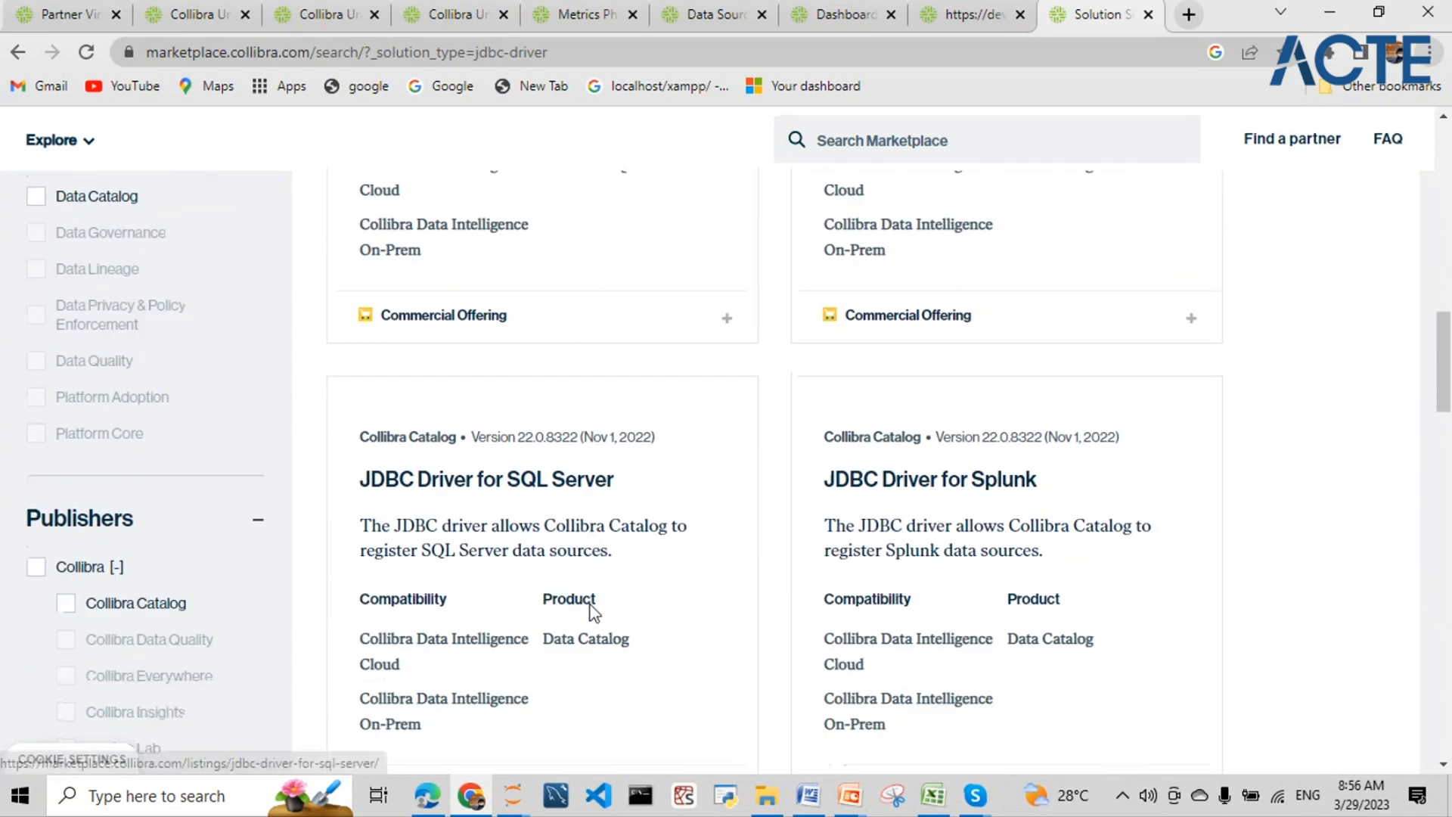
pyautogui.scroll(-10, 928, 502)
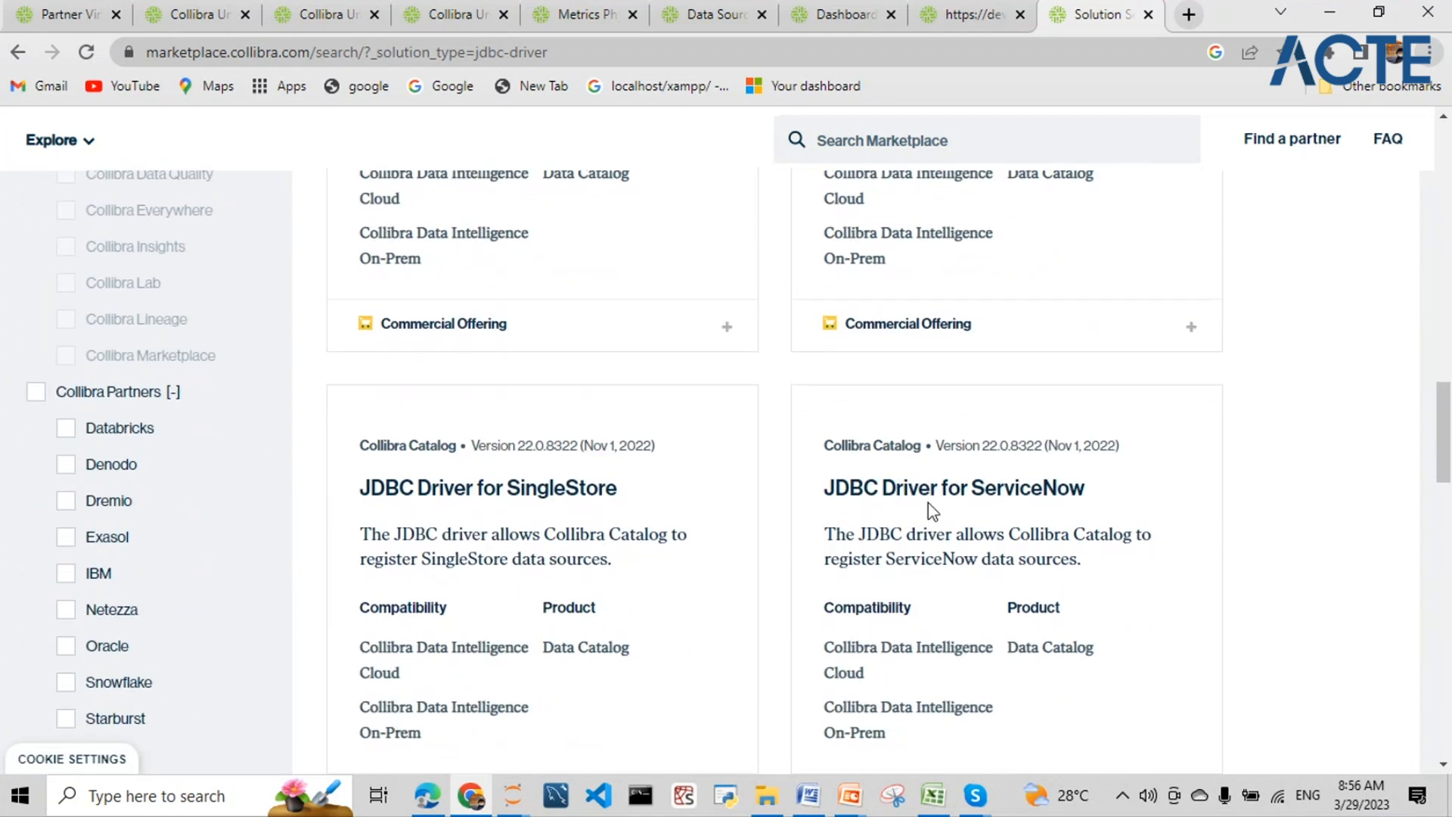
pyautogui.scroll(15, 930, 514)
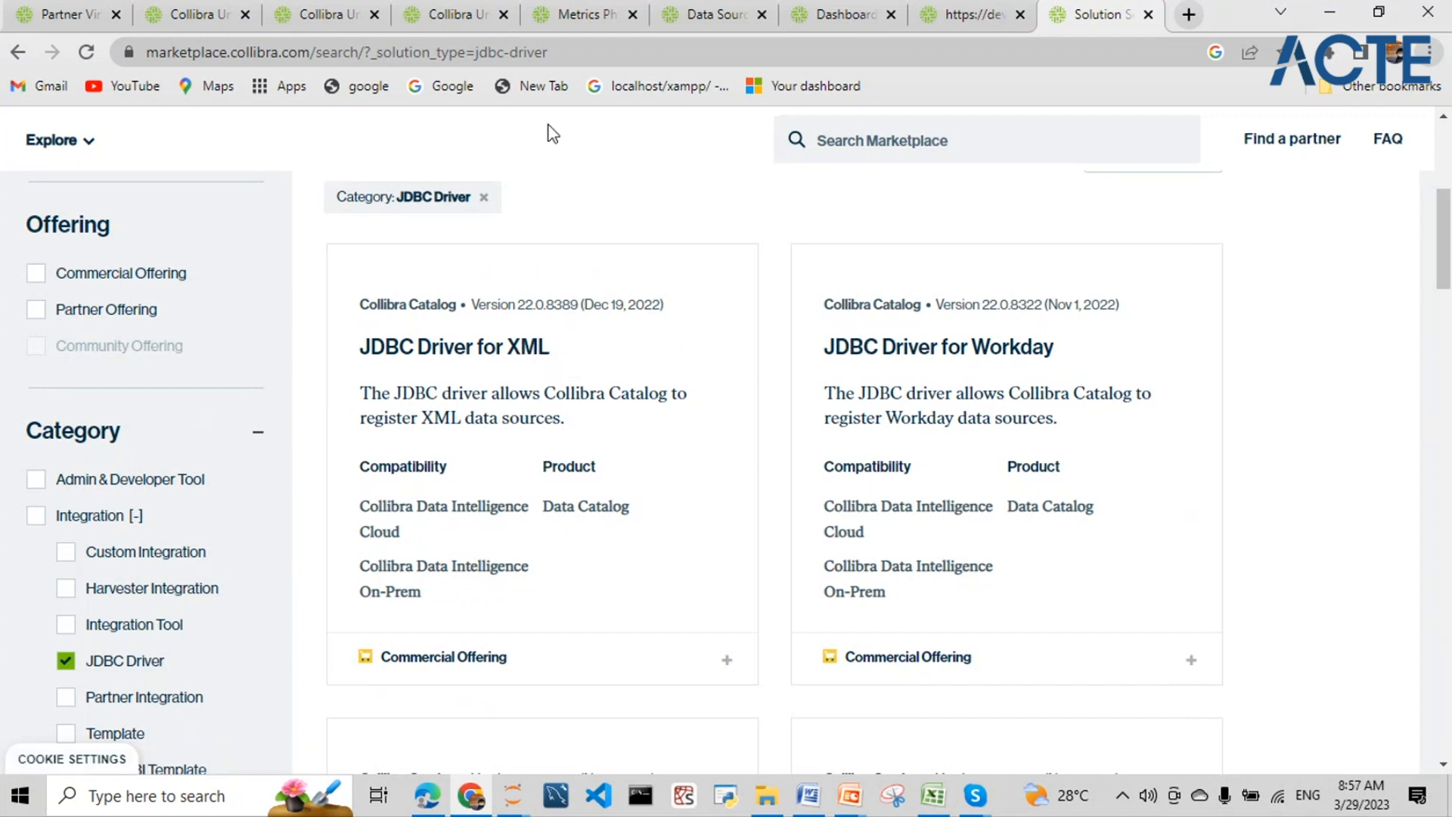
# - Cycle through the open Collibra and Collibra University tabs back toward the Data Sources page
pyautogui.click(318, 12)
pyautogui.click(448, 17)
pyautogui.click(550, 17)
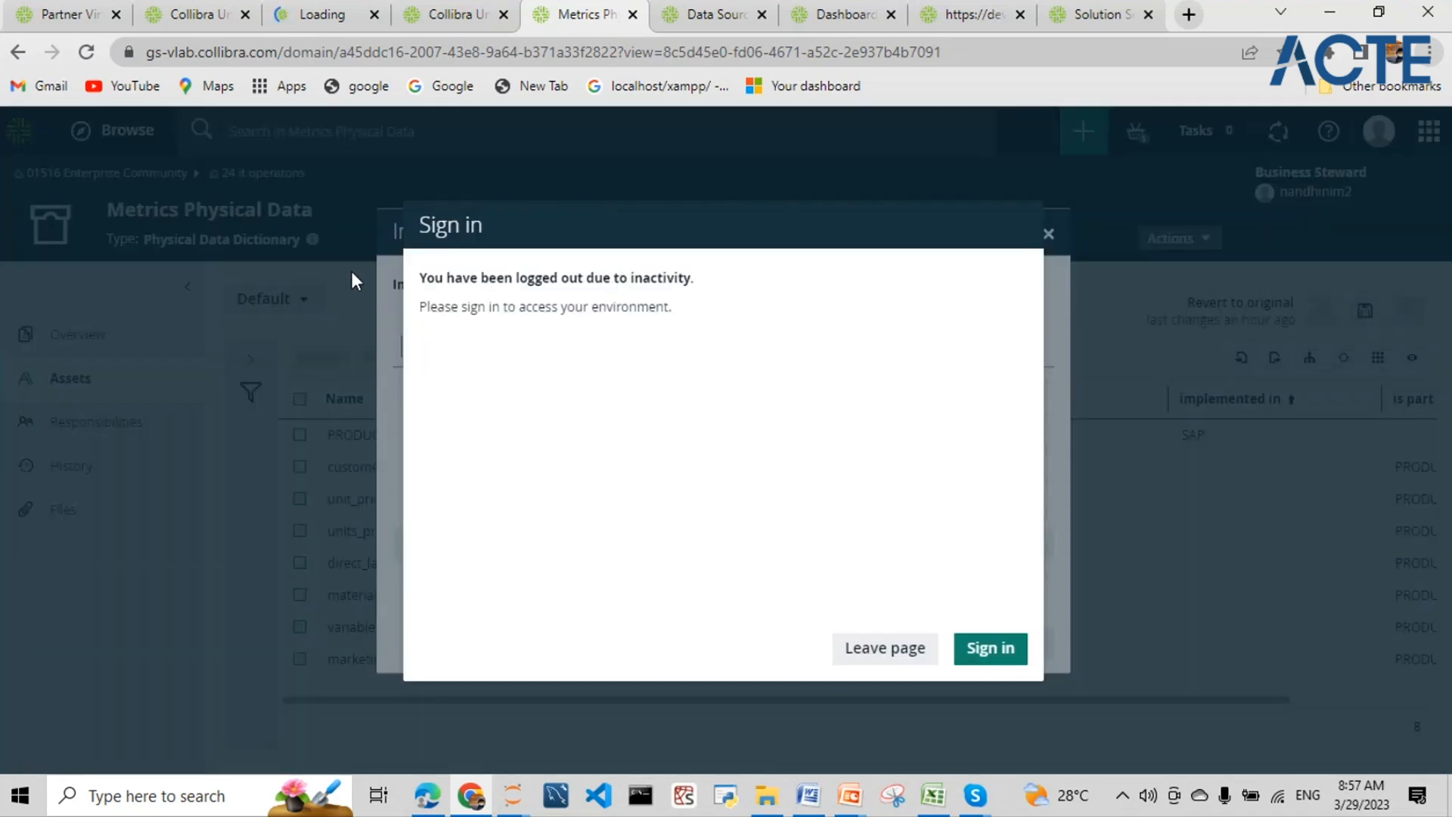
pyautogui.click(448, 23)
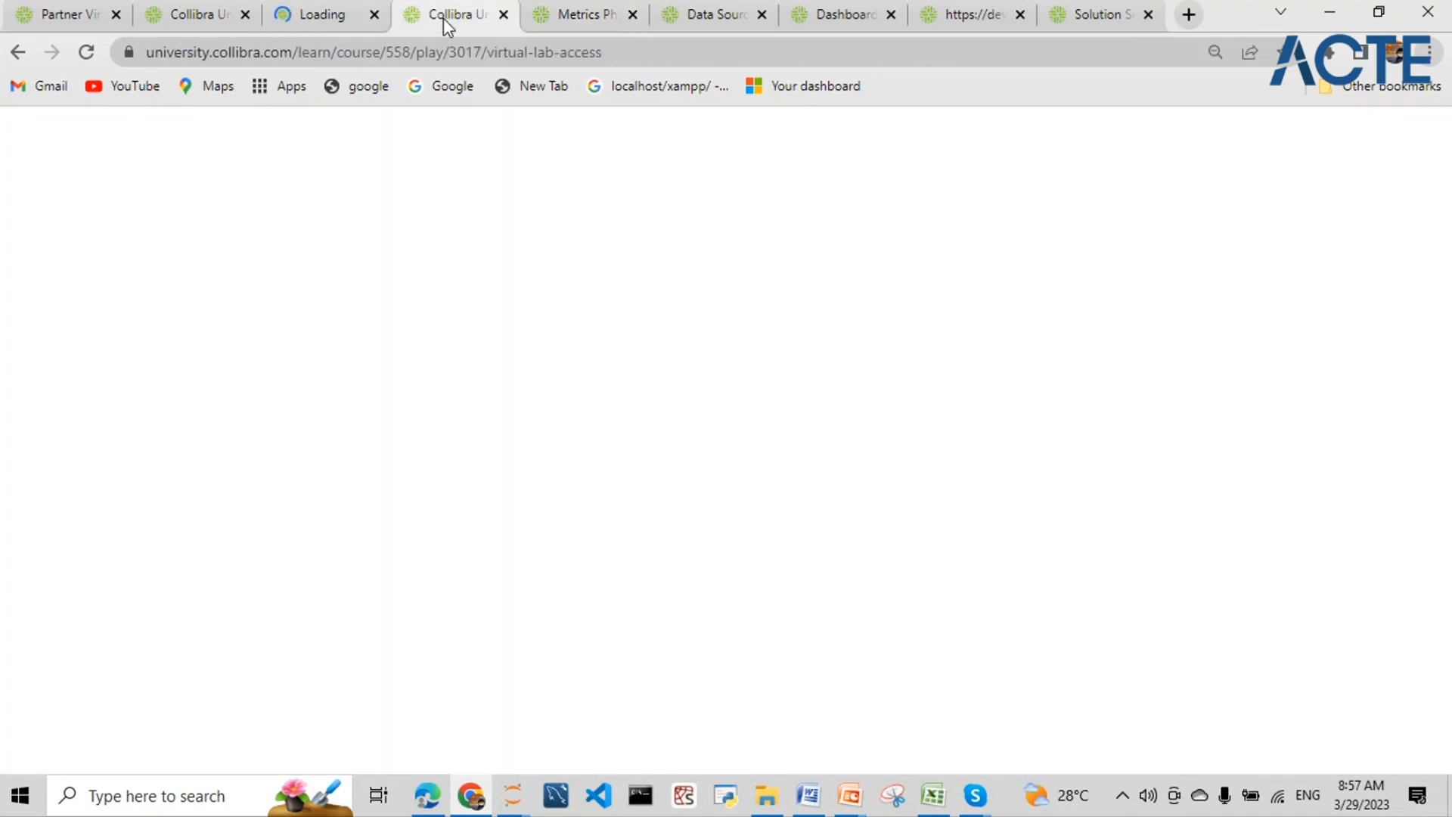
pyautogui.click(350, 21)
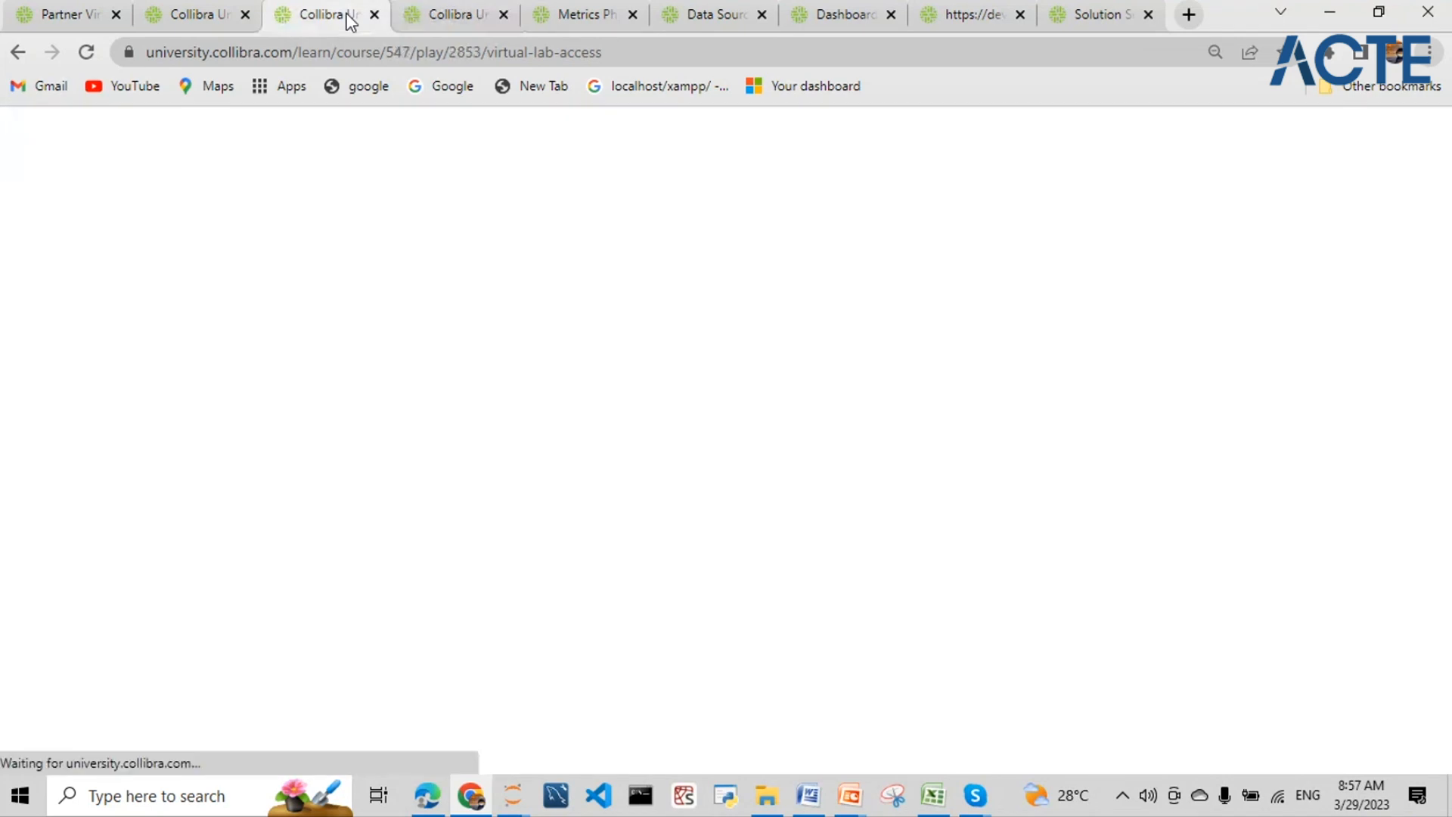
pyautogui.click(705, 26)
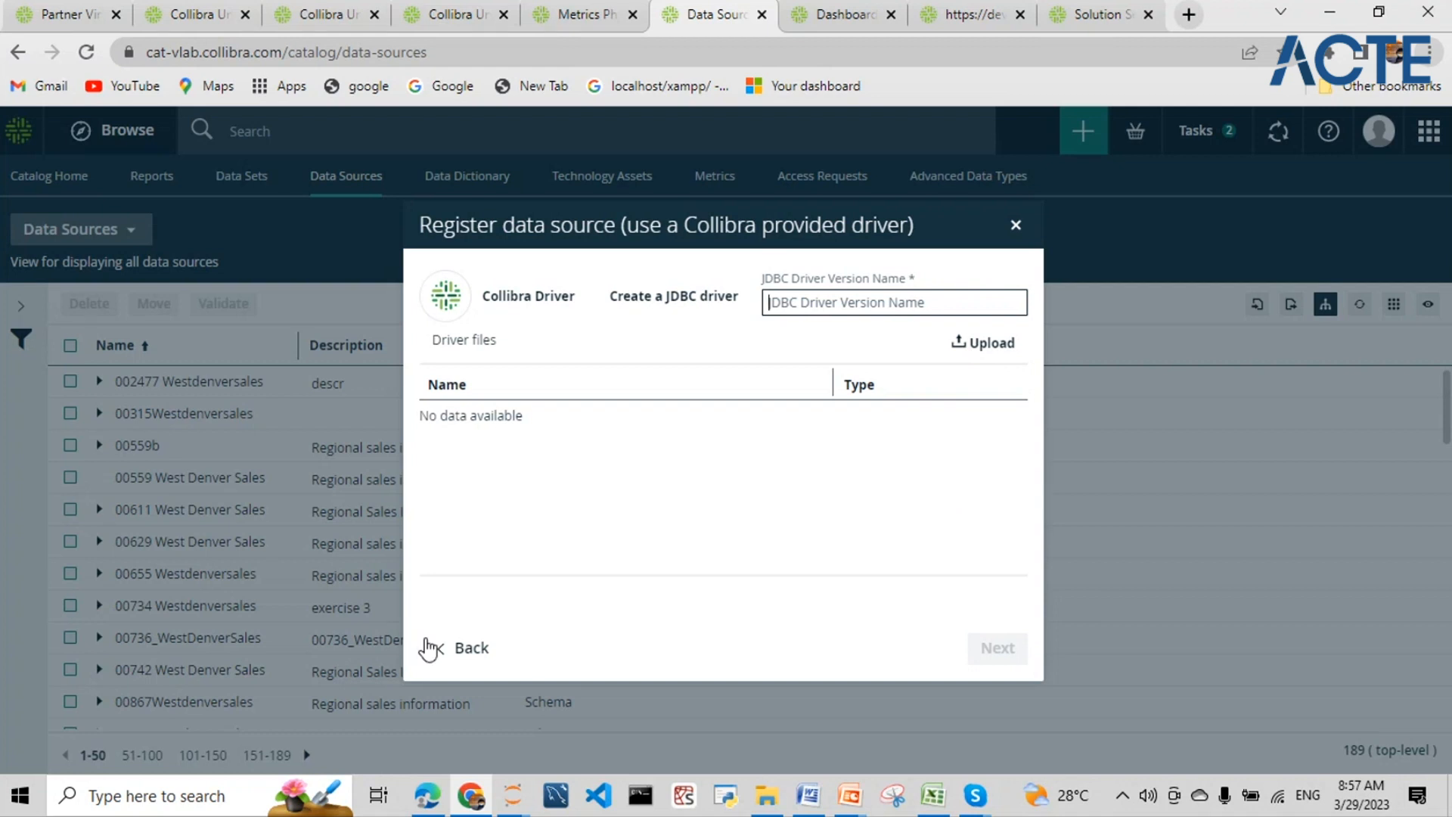
# - Step back and forward in the registration wizard and choose postgresql_jdbc as the JDBC driver version
pyautogui.click(463, 656)
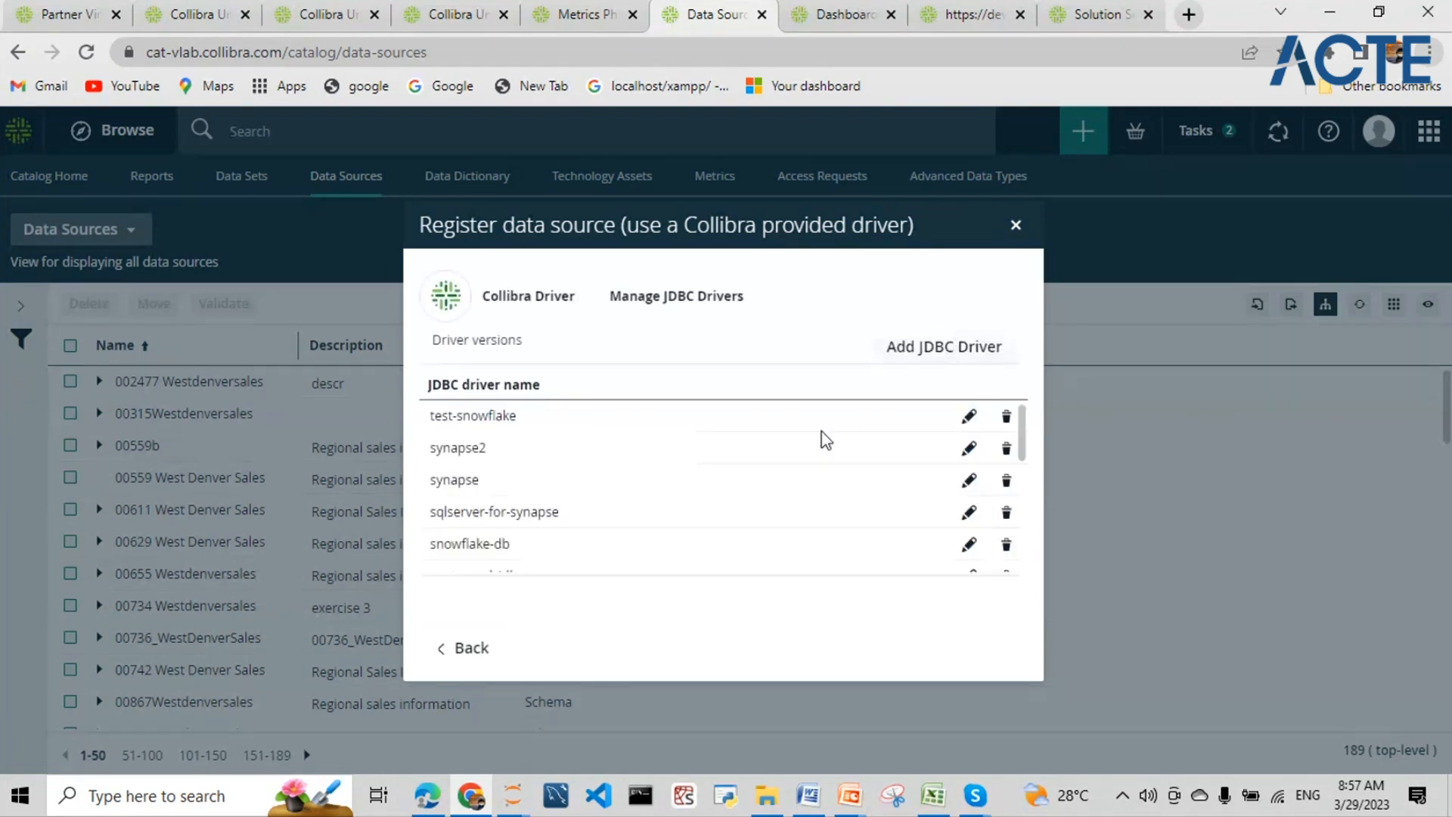
pyautogui.click(984, 648)
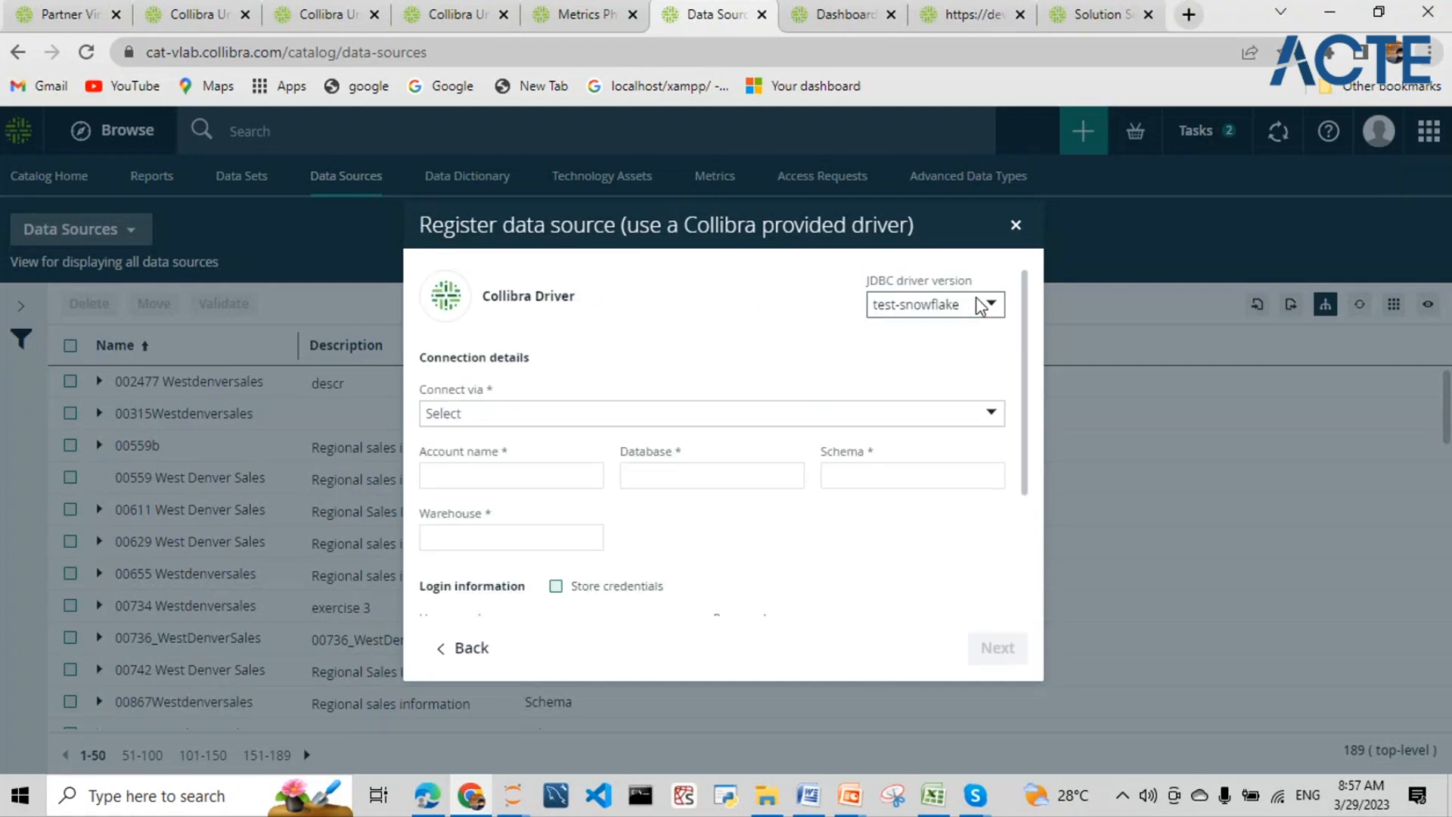
pyautogui.click(981, 305)
pyautogui.scroll(-5, 938, 438)
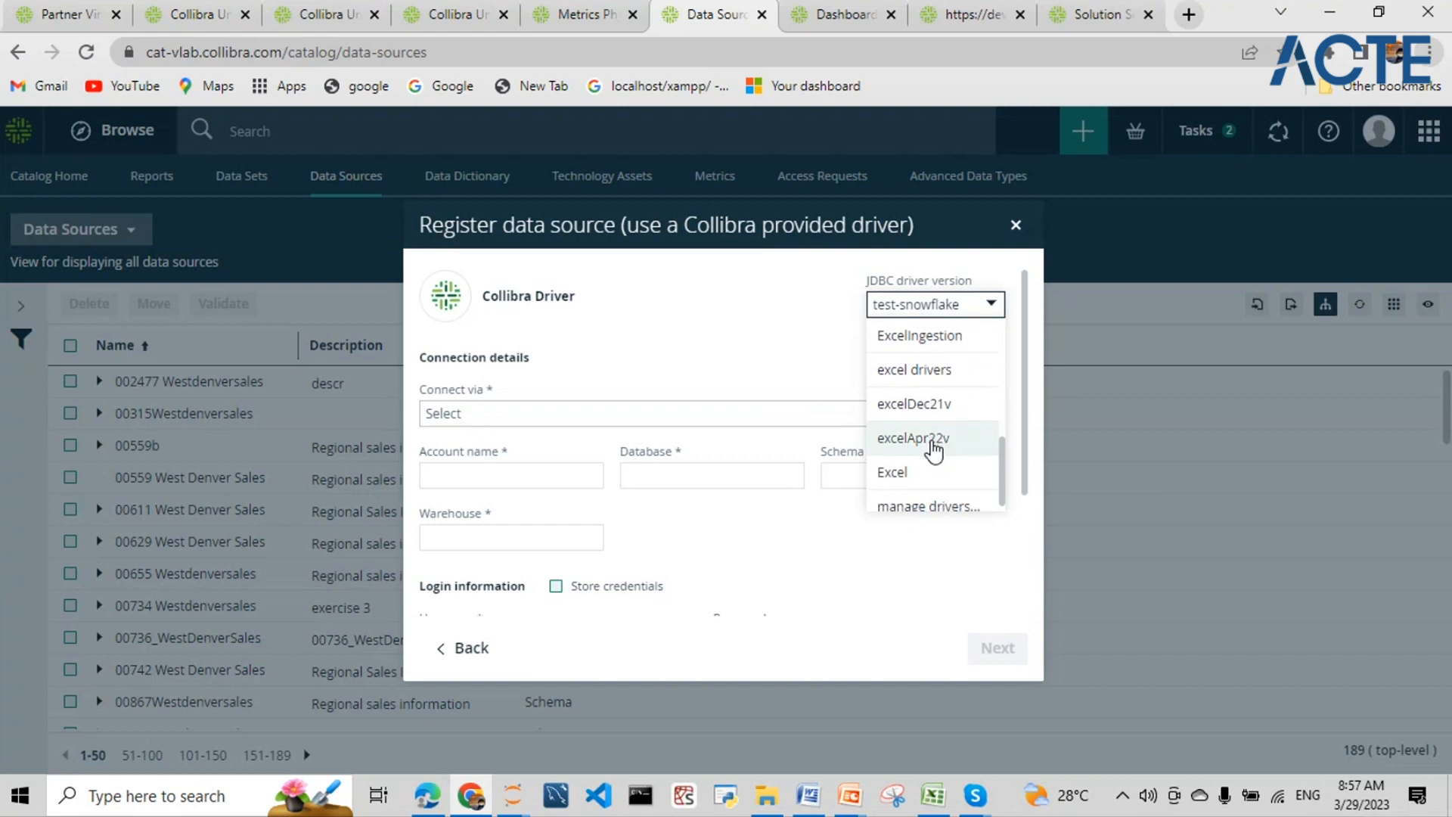
pyautogui.scroll(1, 940, 416)
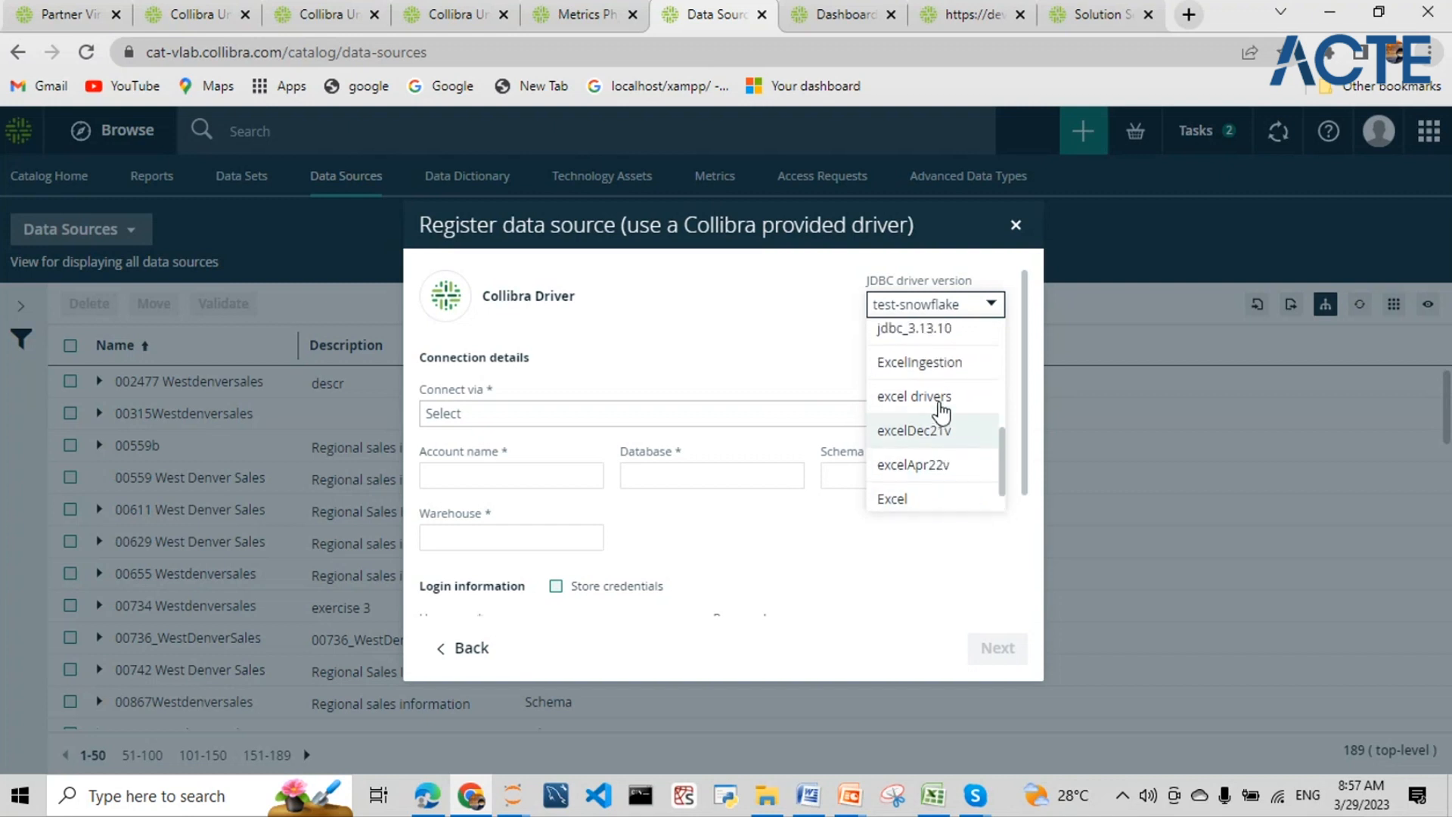
pyautogui.scroll(4, 941, 408)
pyautogui.scroll(-2, 941, 393)
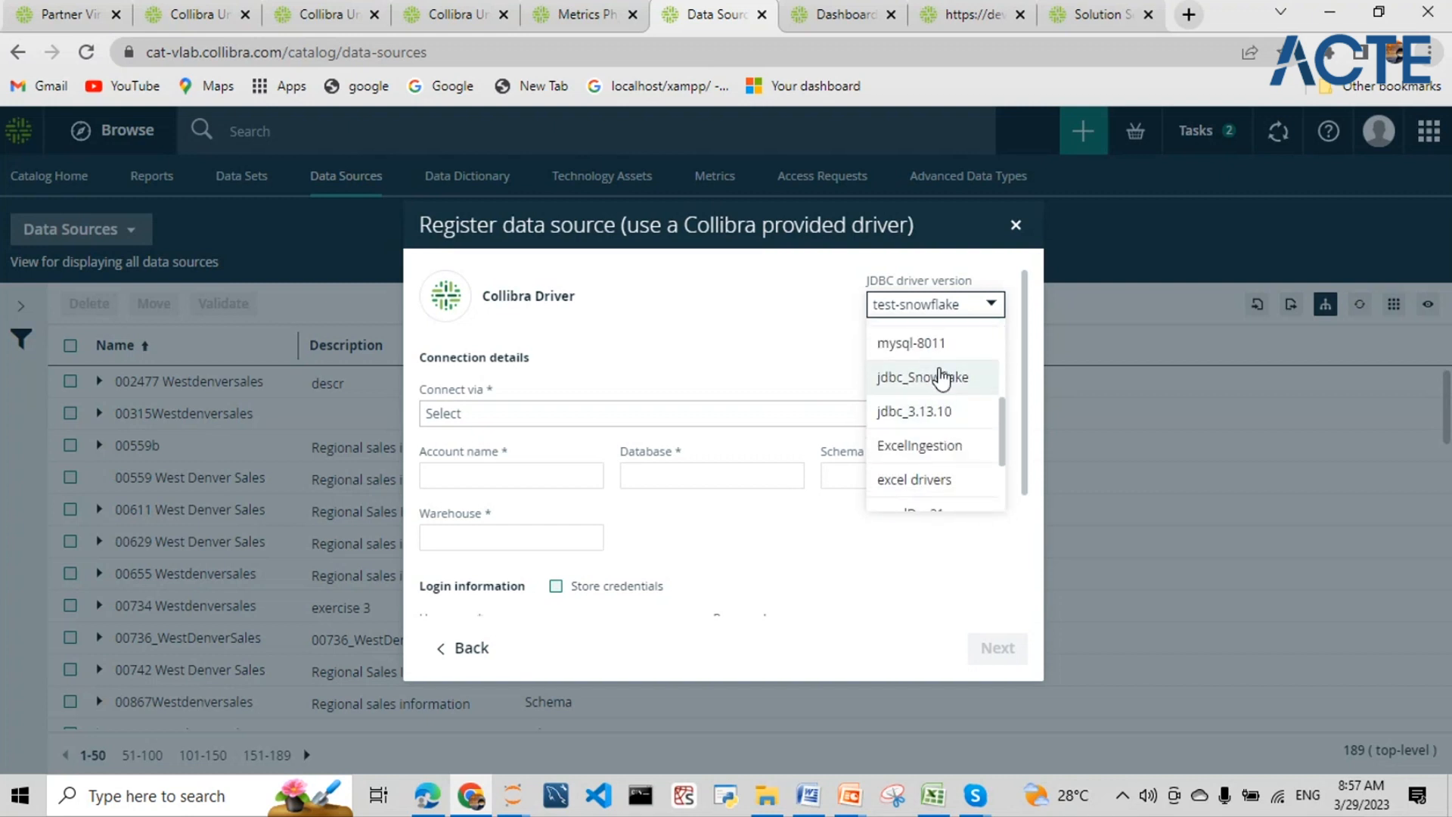
pyautogui.scroll(2, 937, 401)
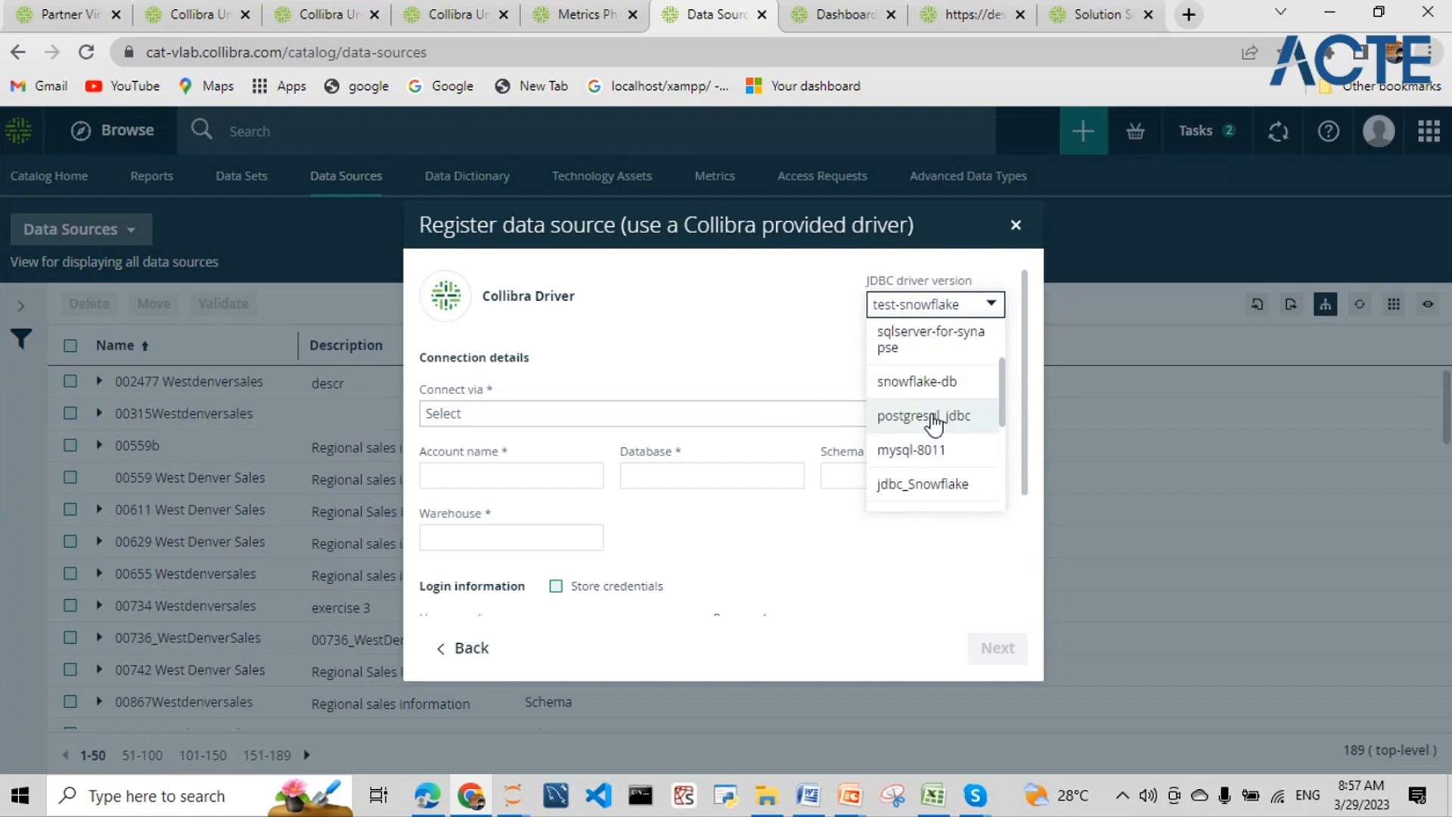
pyautogui.click(934, 422)
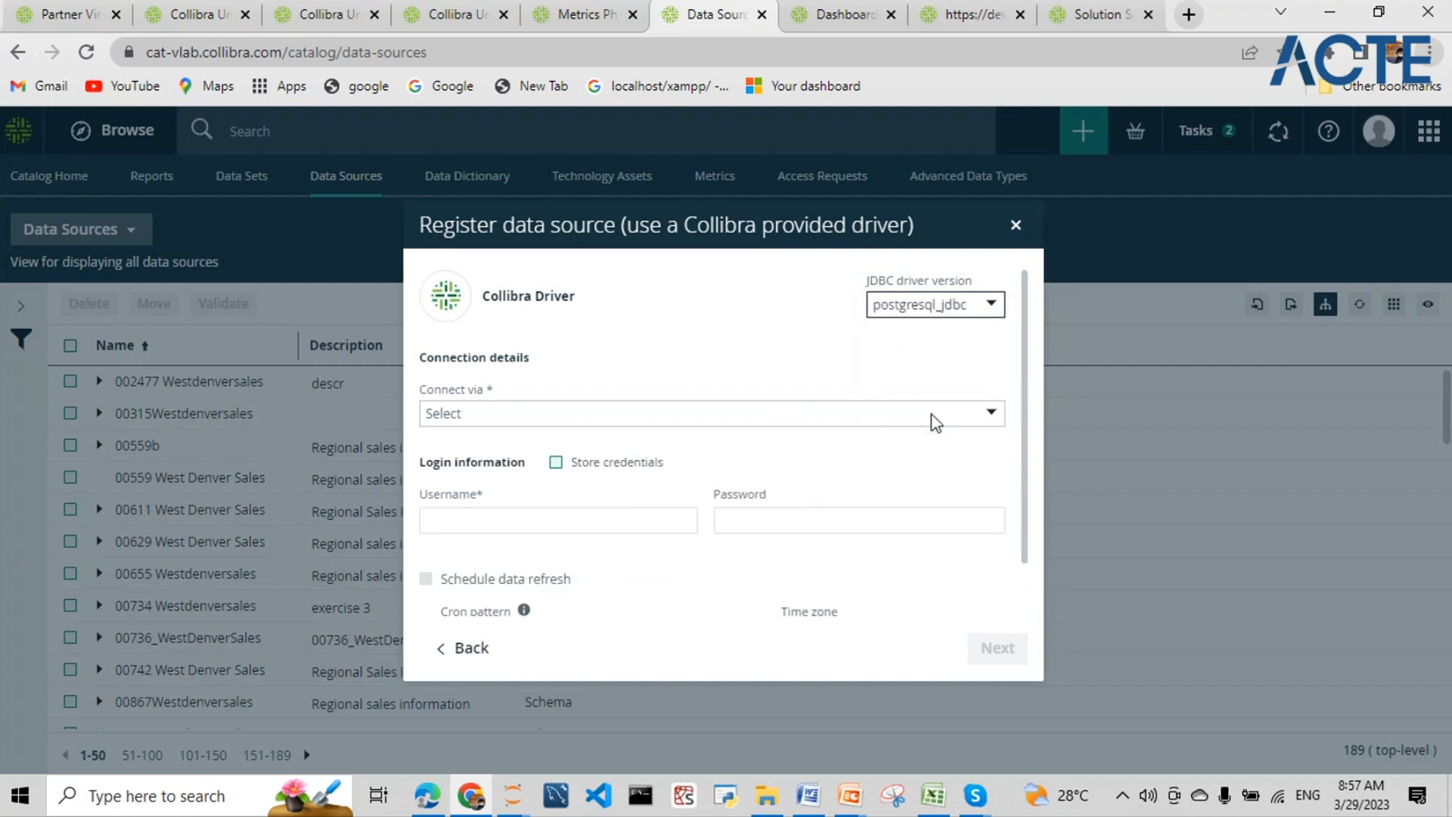
pyautogui.click(495, 412)
# - Set Connect via to local_jobserver and turn on Store credentials
pyautogui.click(486, 447)
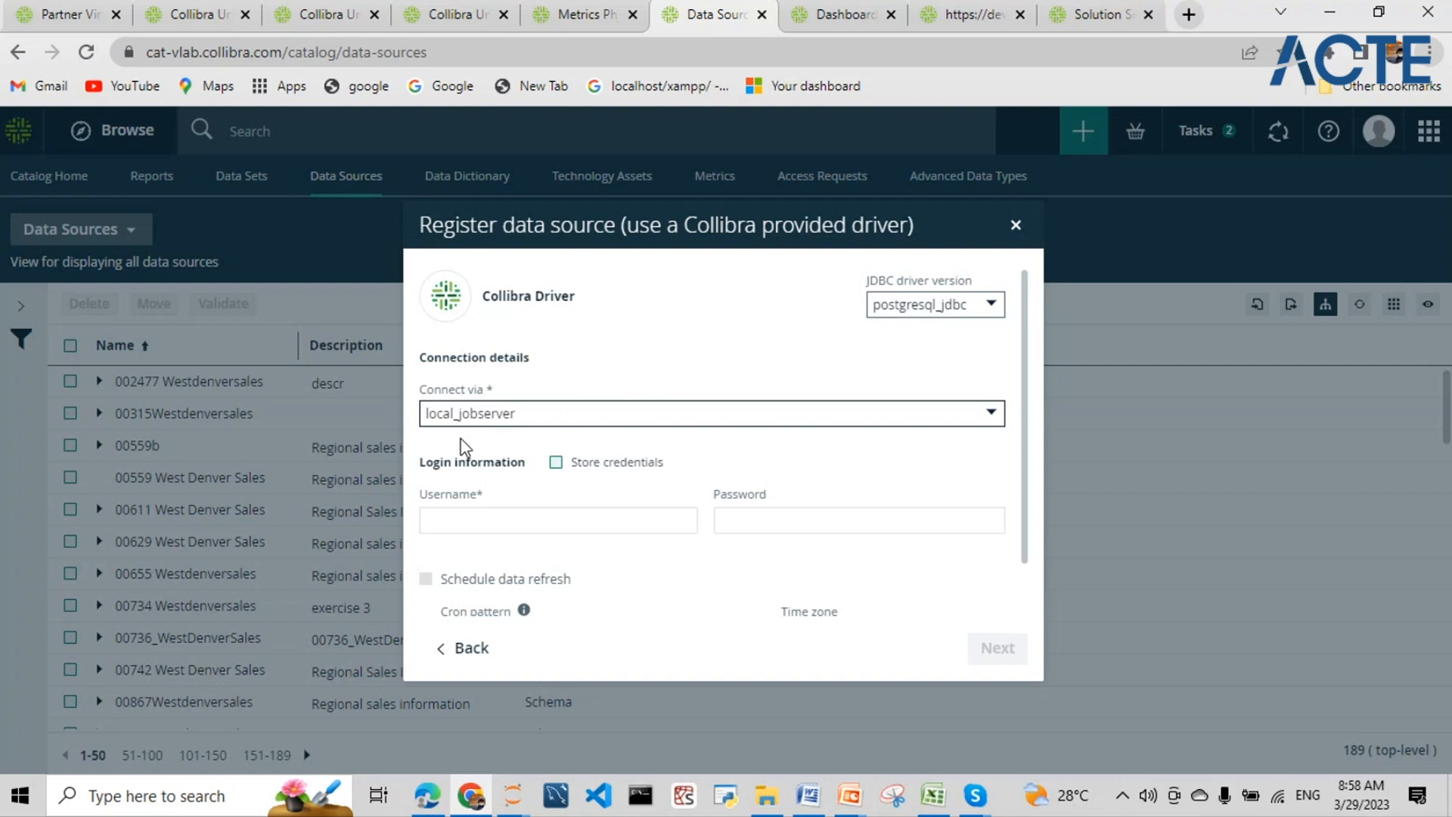
pyautogui.click(561, 414)
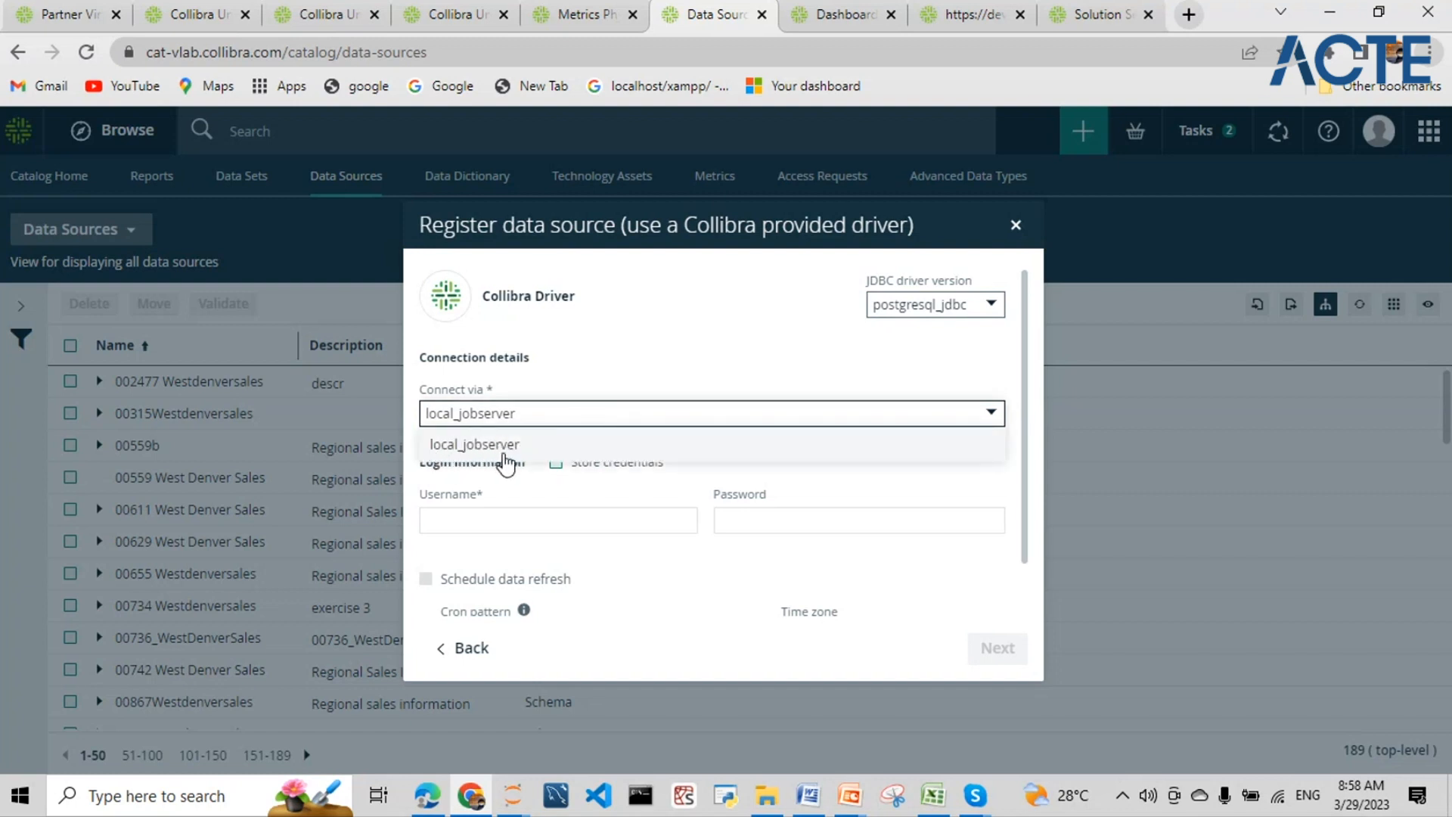
pyautogui.click(504, 454)
pyautogui.click(528, 520)
pyautogui.scroll(-1, 534, 519)
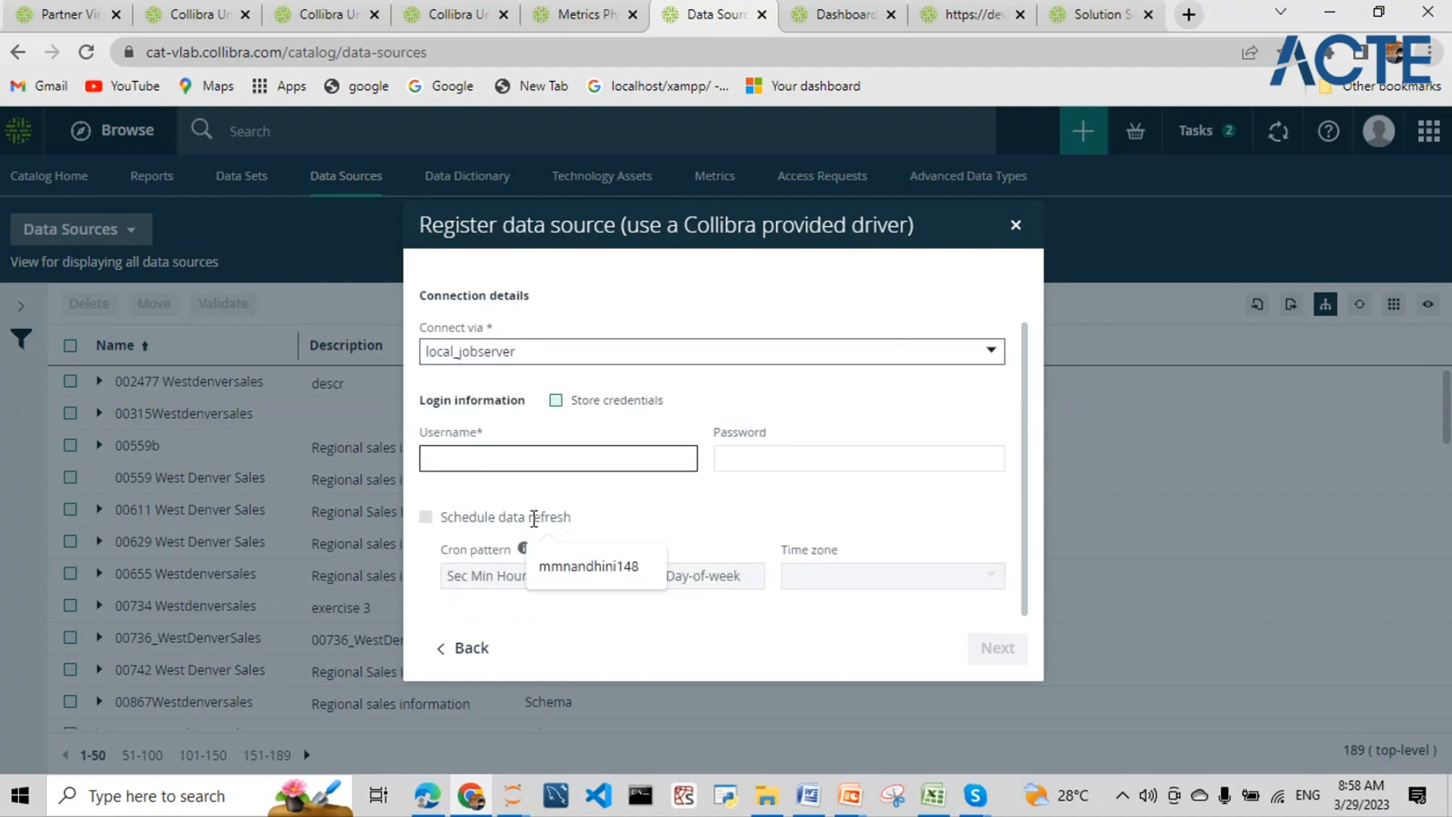
pyautogui.click(765, 458)
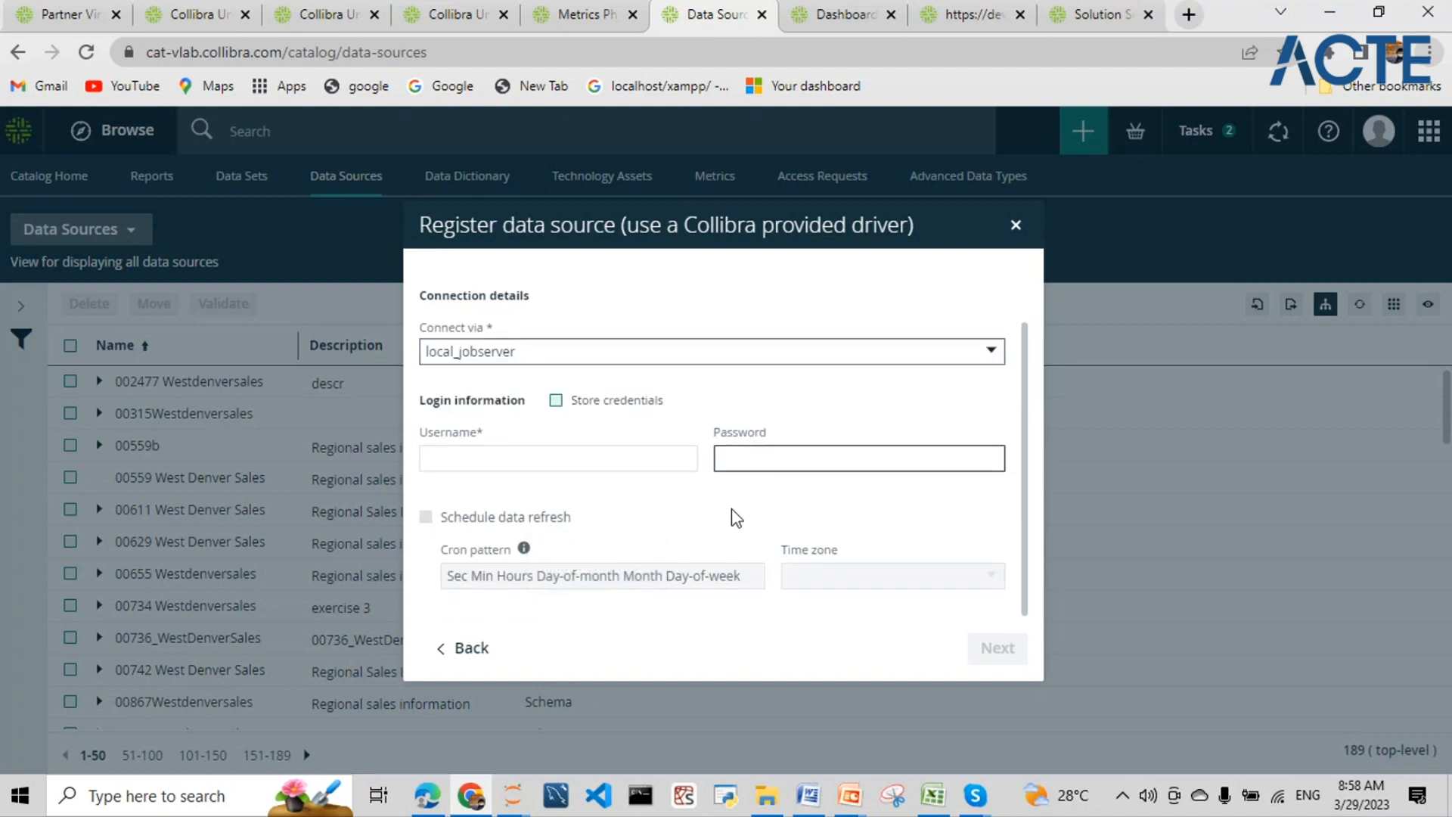
pyautogui.click(557, 401)
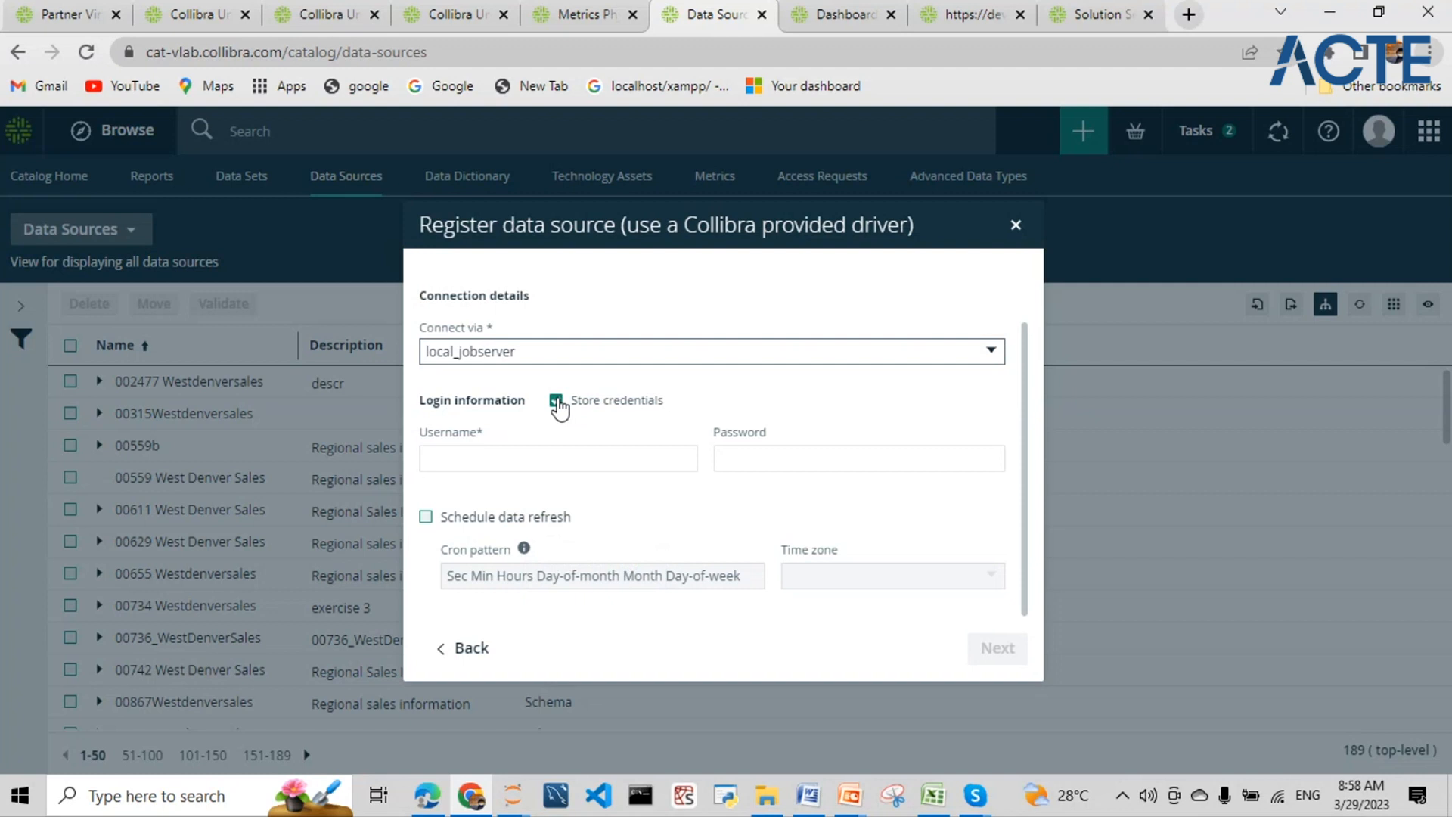
# - Dismiss the saved username suggestion and leave Schedule data refresh switched off
pyautogui.click(533, 463)
pyautogui.click(546, 463)
pyautogui.click(783, 403)
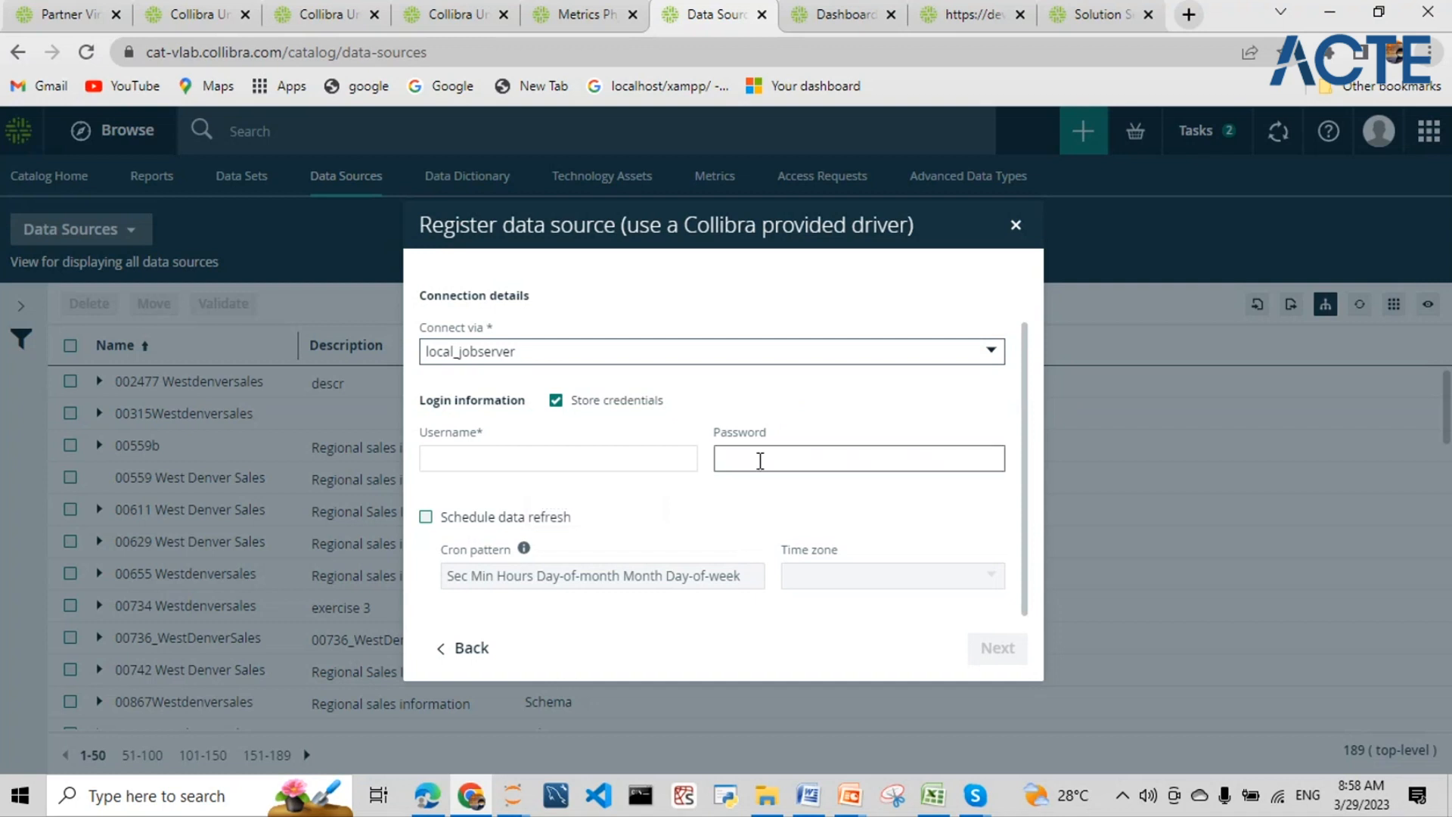
pyautogui.scroll(1, 814, 408)
pyautogui.scroll(-1, 817, 411)
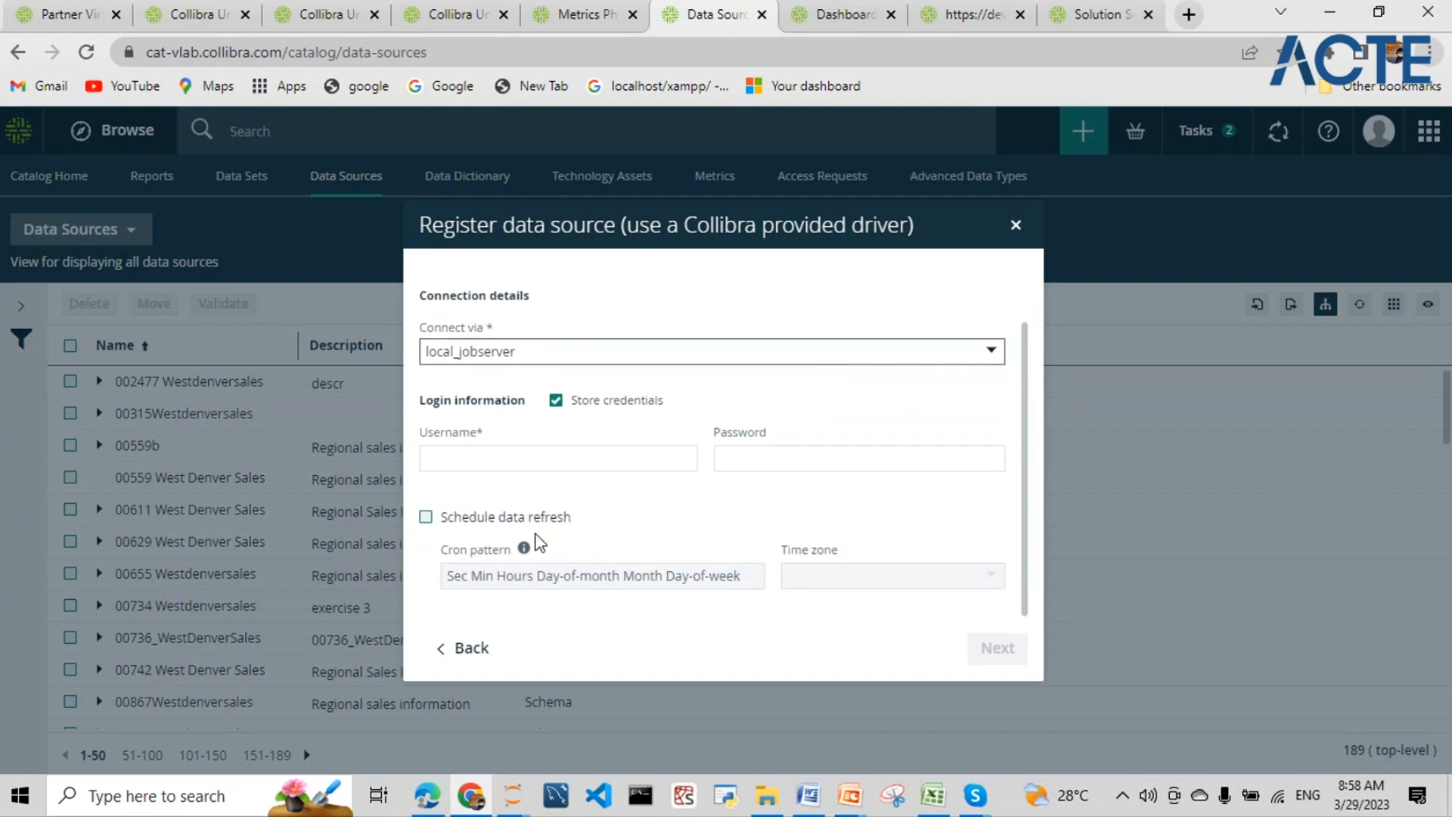
pyautogui.click(426, 518)
pyautogui.click(426, 518)
pyautogui.scroll(1, 726, 527)
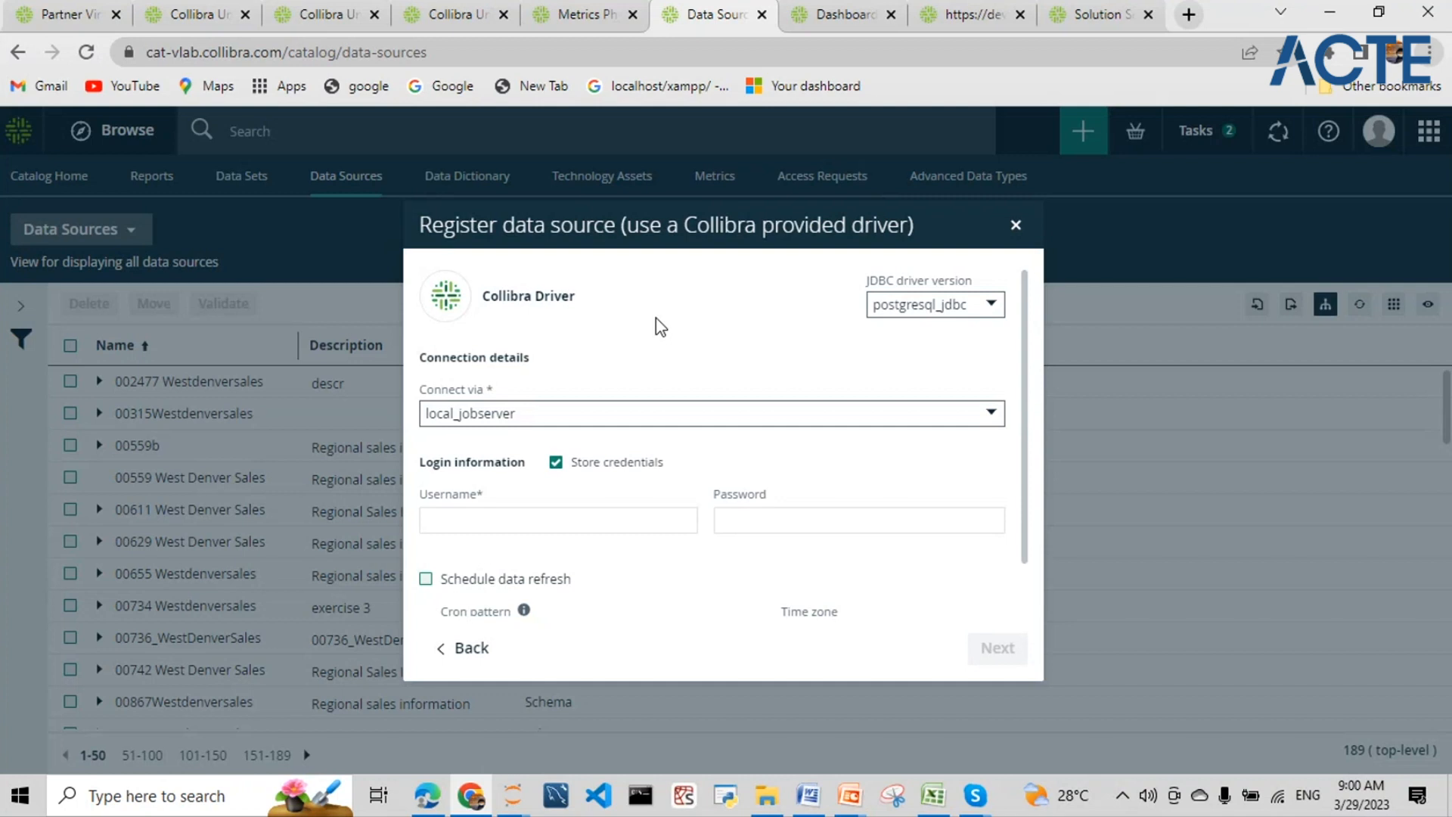
# - Recheck the JDBC driver versions, keep postgresql_jdbc, and close the provided-driver registration dialog
pyautogui.scroll(-1, 755, 366)
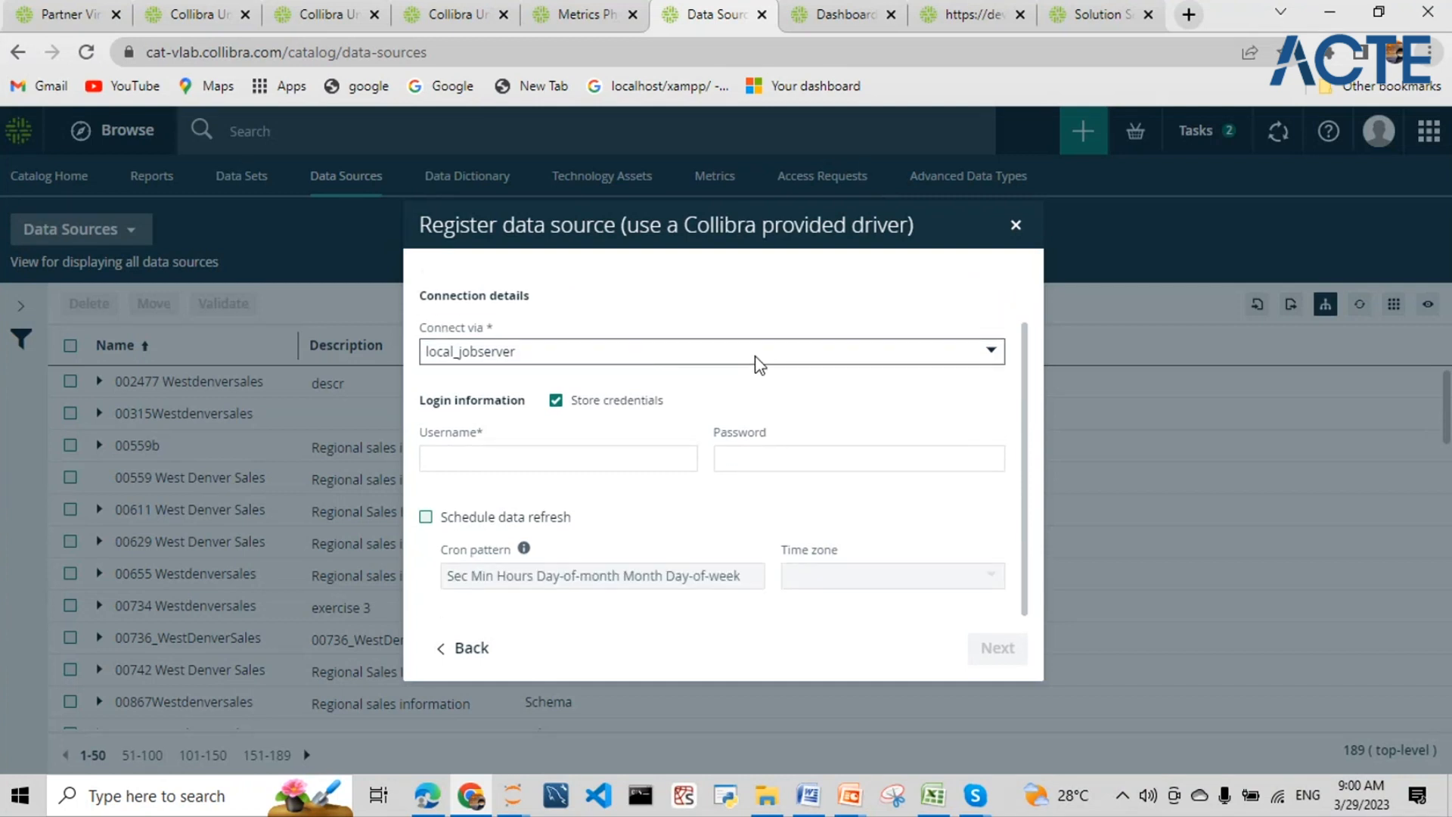
pyautogui.scroll(1, 922, 314)
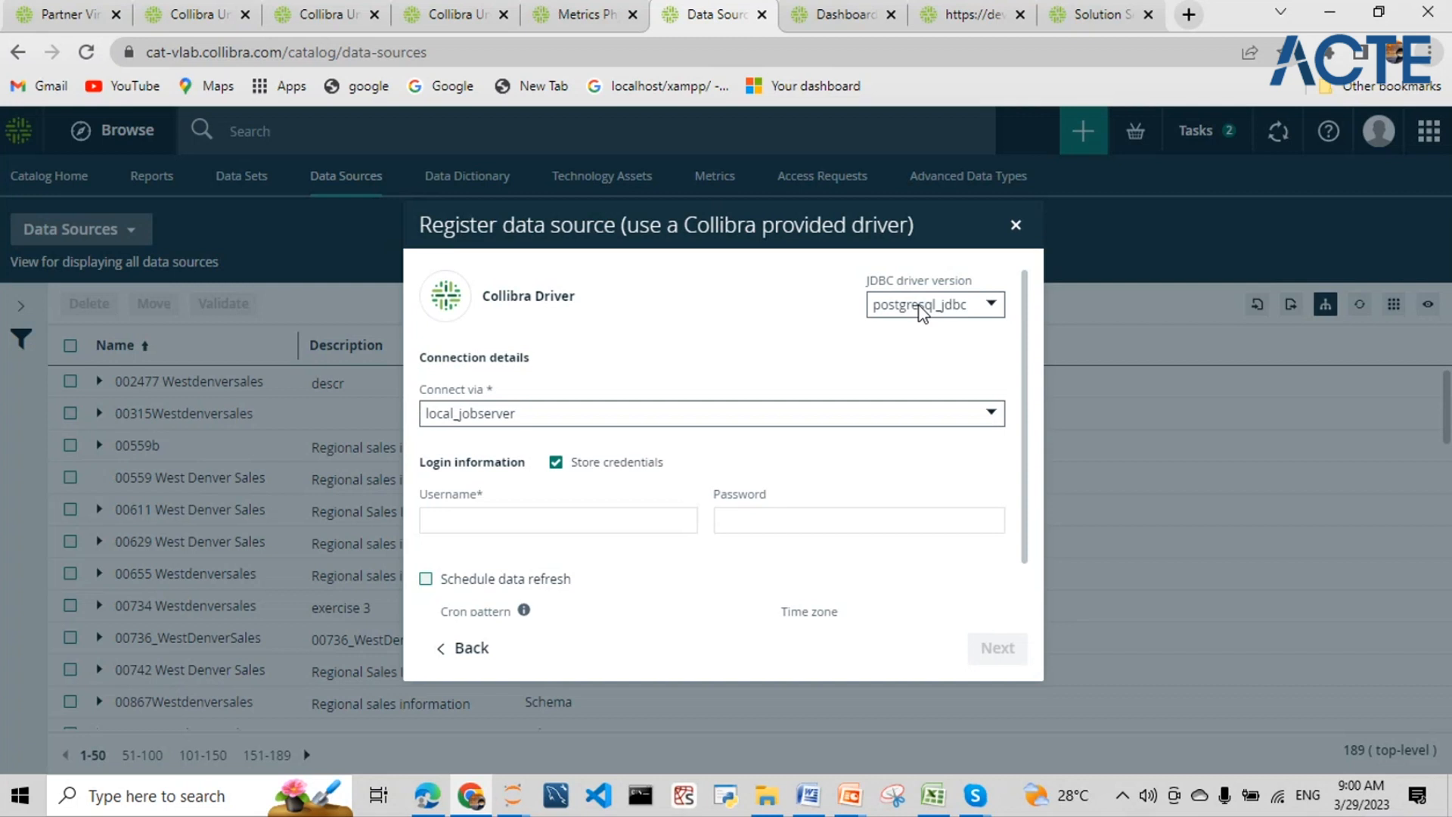
pyautogui.click(921, 310)
pyautogui.scroll(-4, 919, 392)
pyautogui.scroll(-3, 920, 394)
pyautogui.scroll(4, 932, 408)
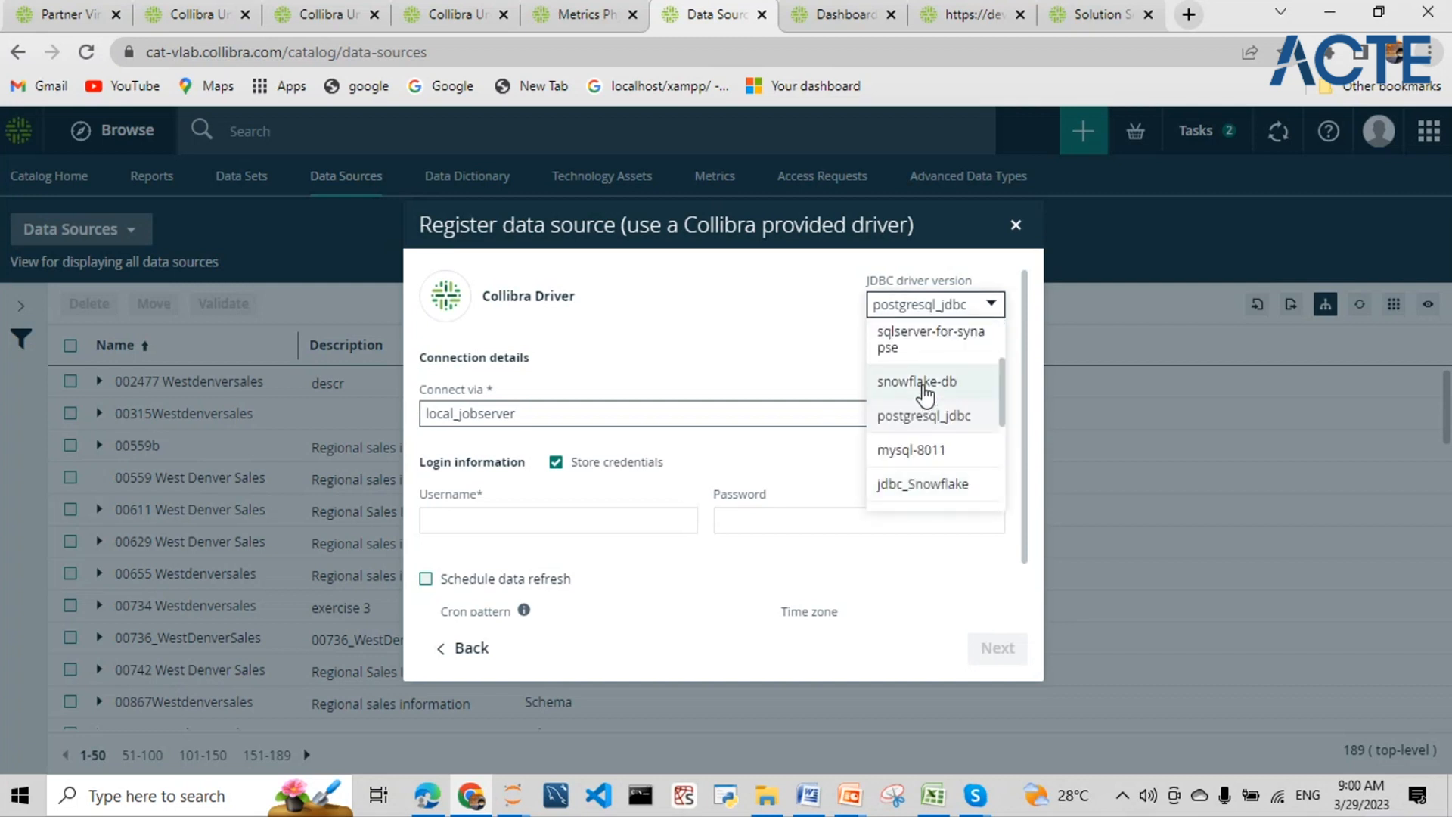
pyautogui.click(1019, 229)
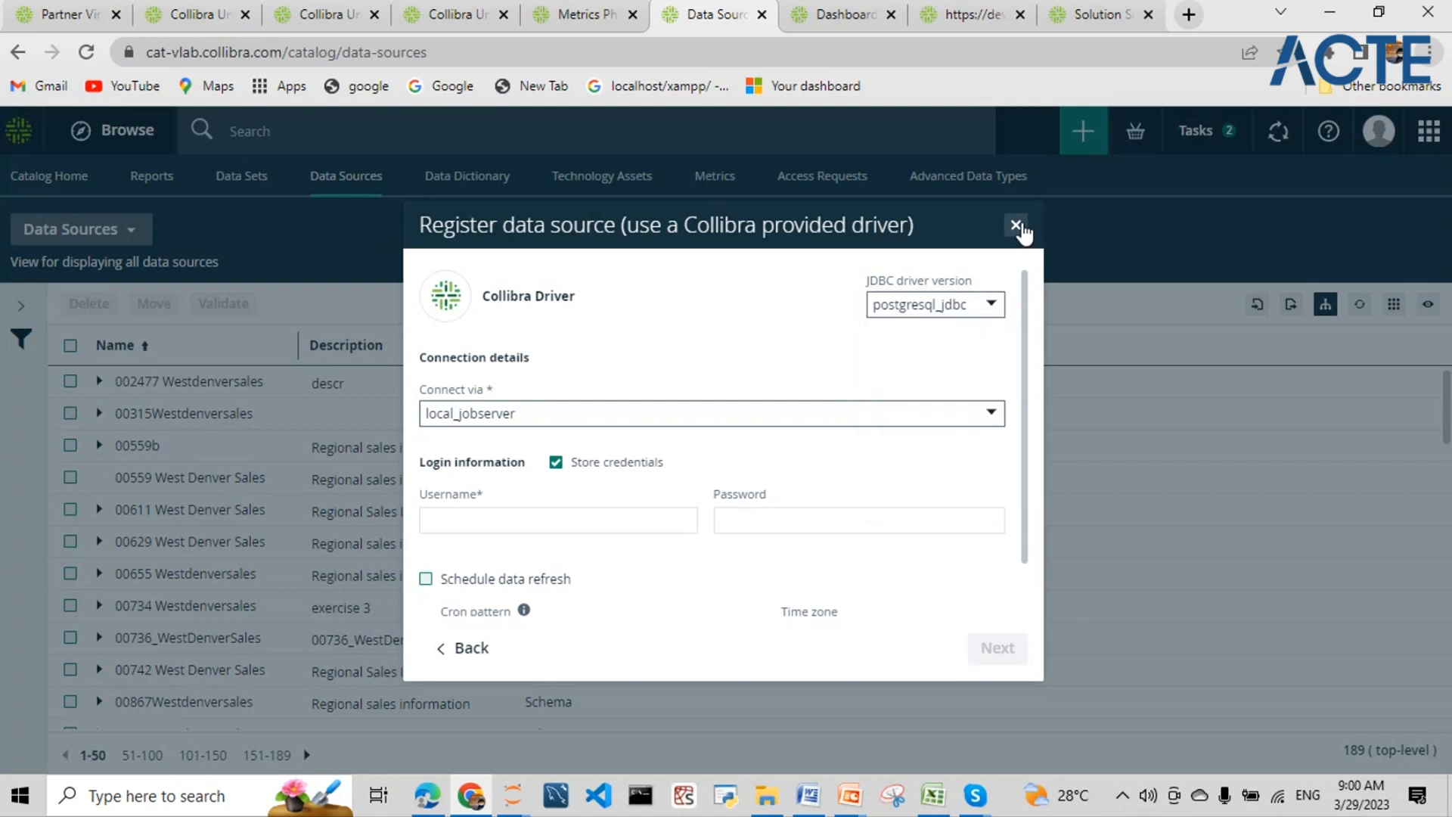
pyautogui.click(1016, 225)
# - Start an own-driver data source registration with Excel as the type and bring up Excel
pyautogui.click(1083, 131)
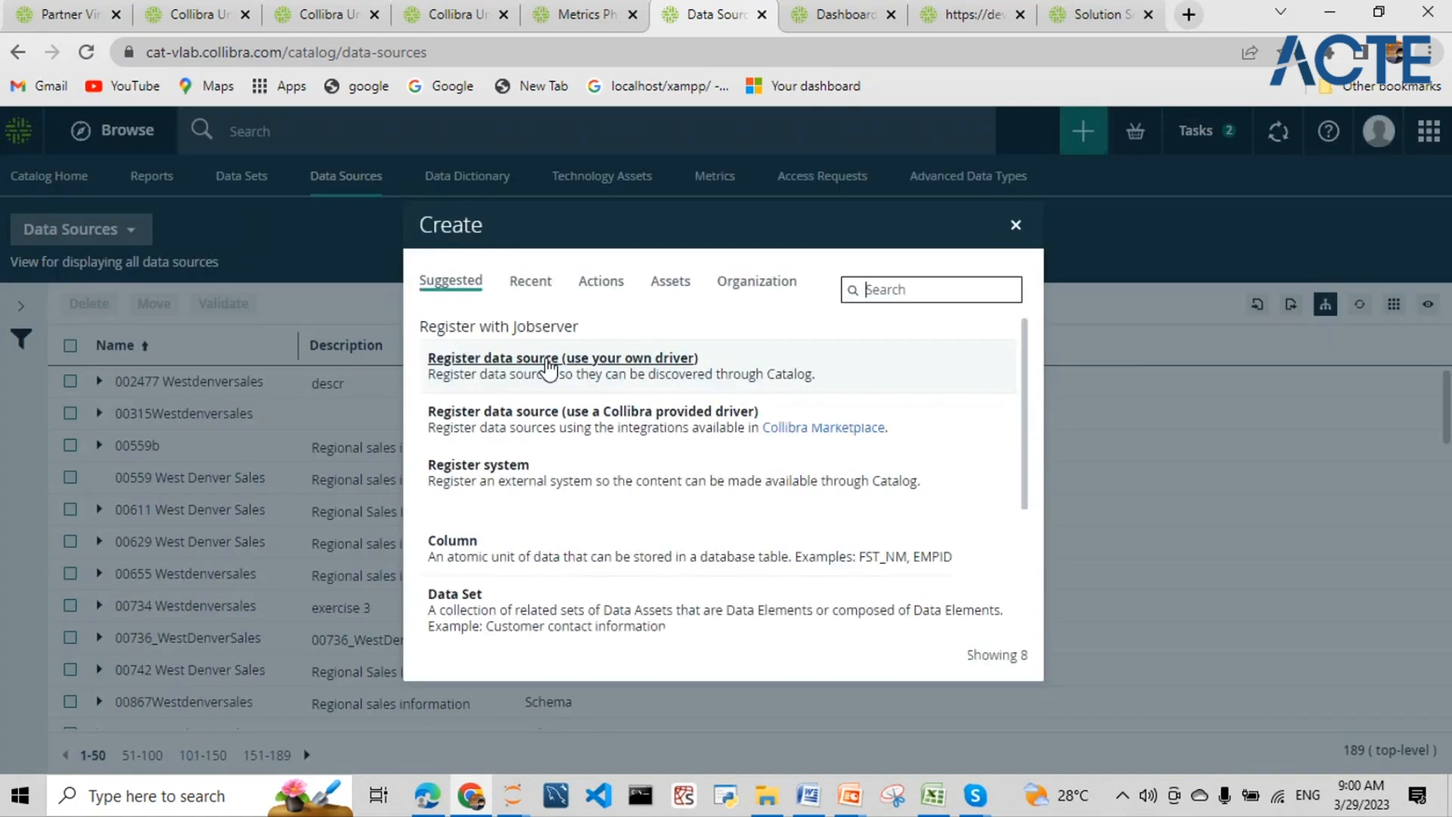
pyautogui.click(581, 372)
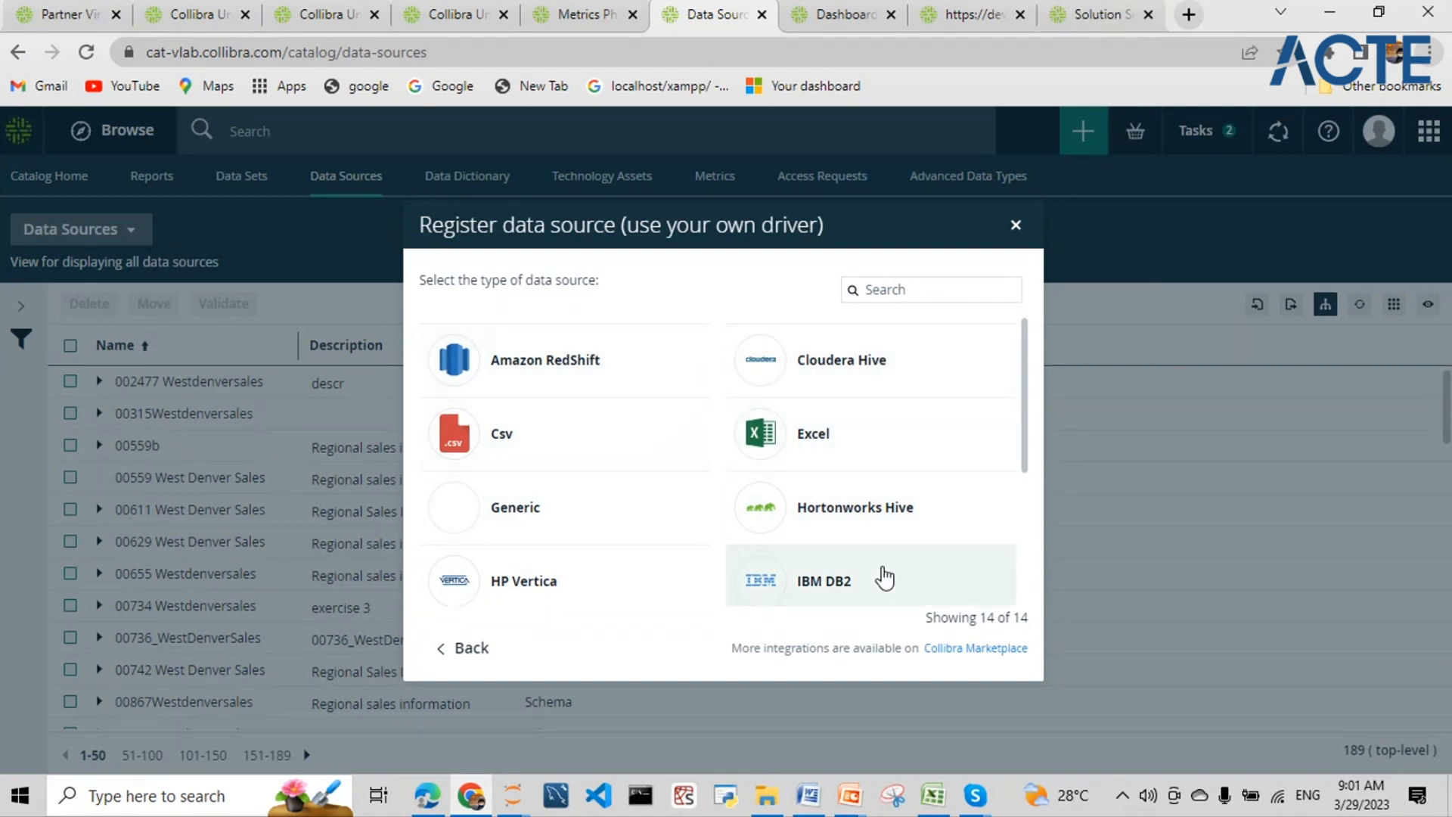
pyautogui.click(781, 445)
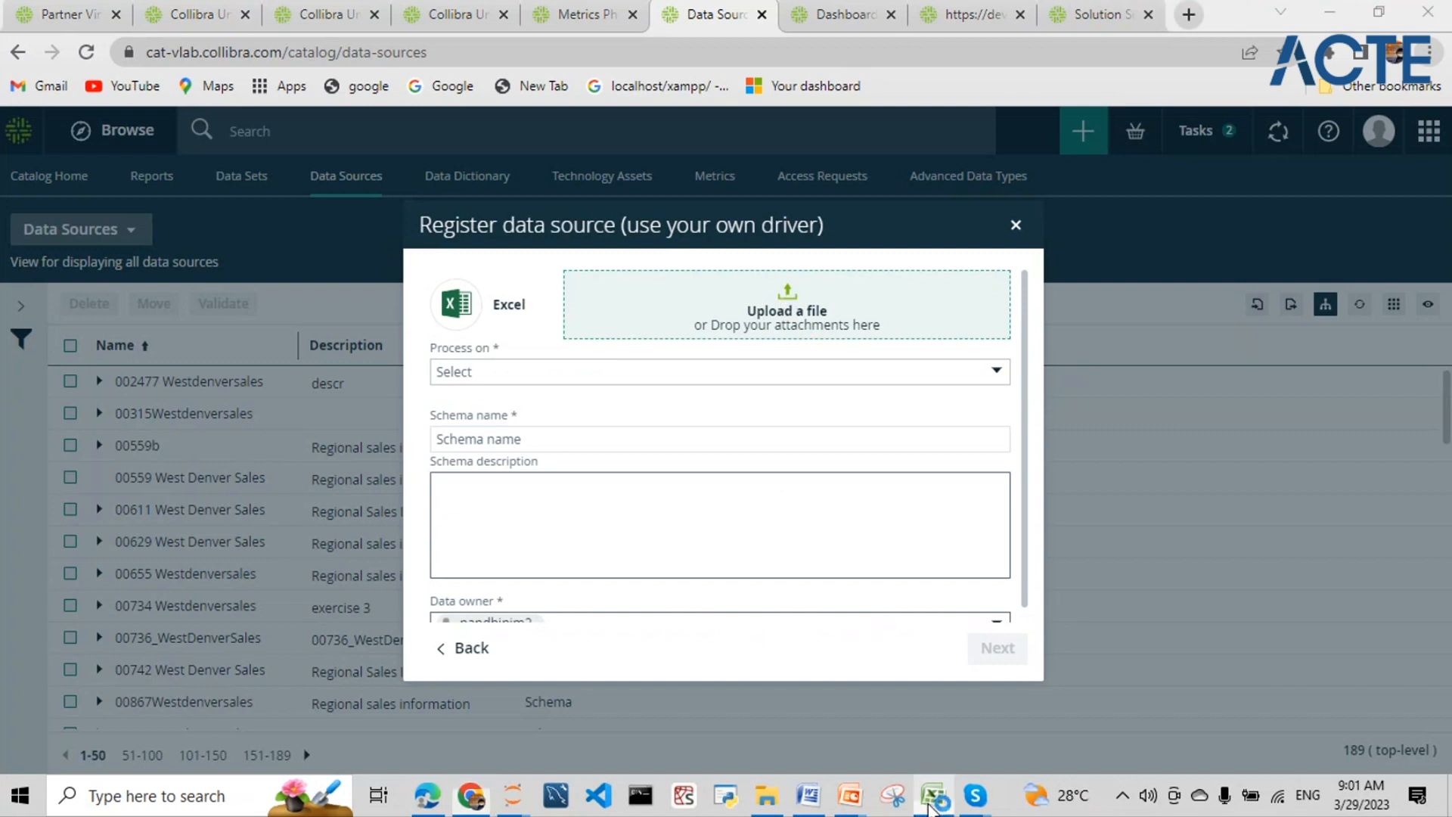
pyautogui.click(932, 808)
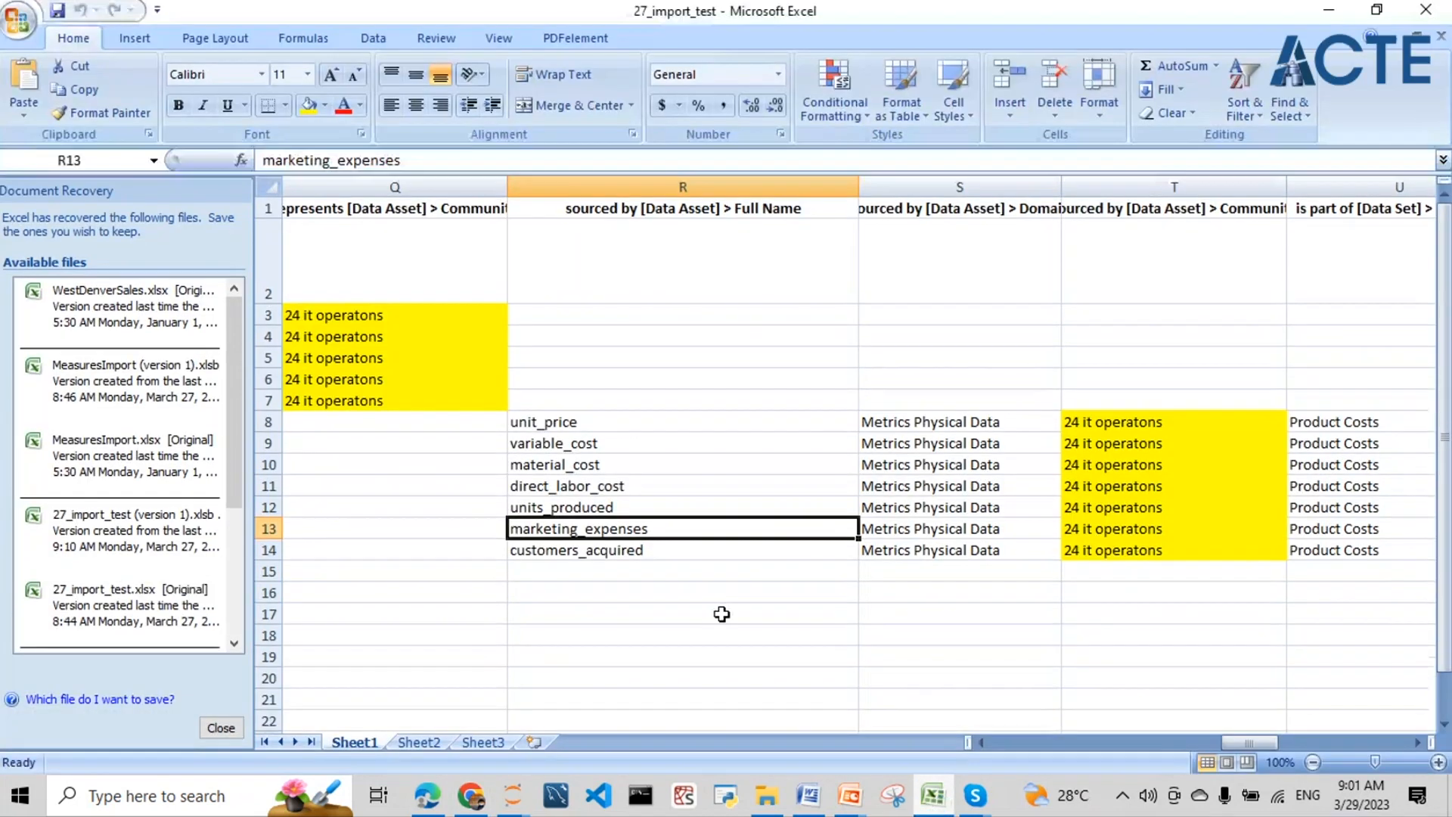
# - Open WestDenverSales from Excel's recent workbooks and select column D on the Customers sheet
pyautogui.click(17, 17)
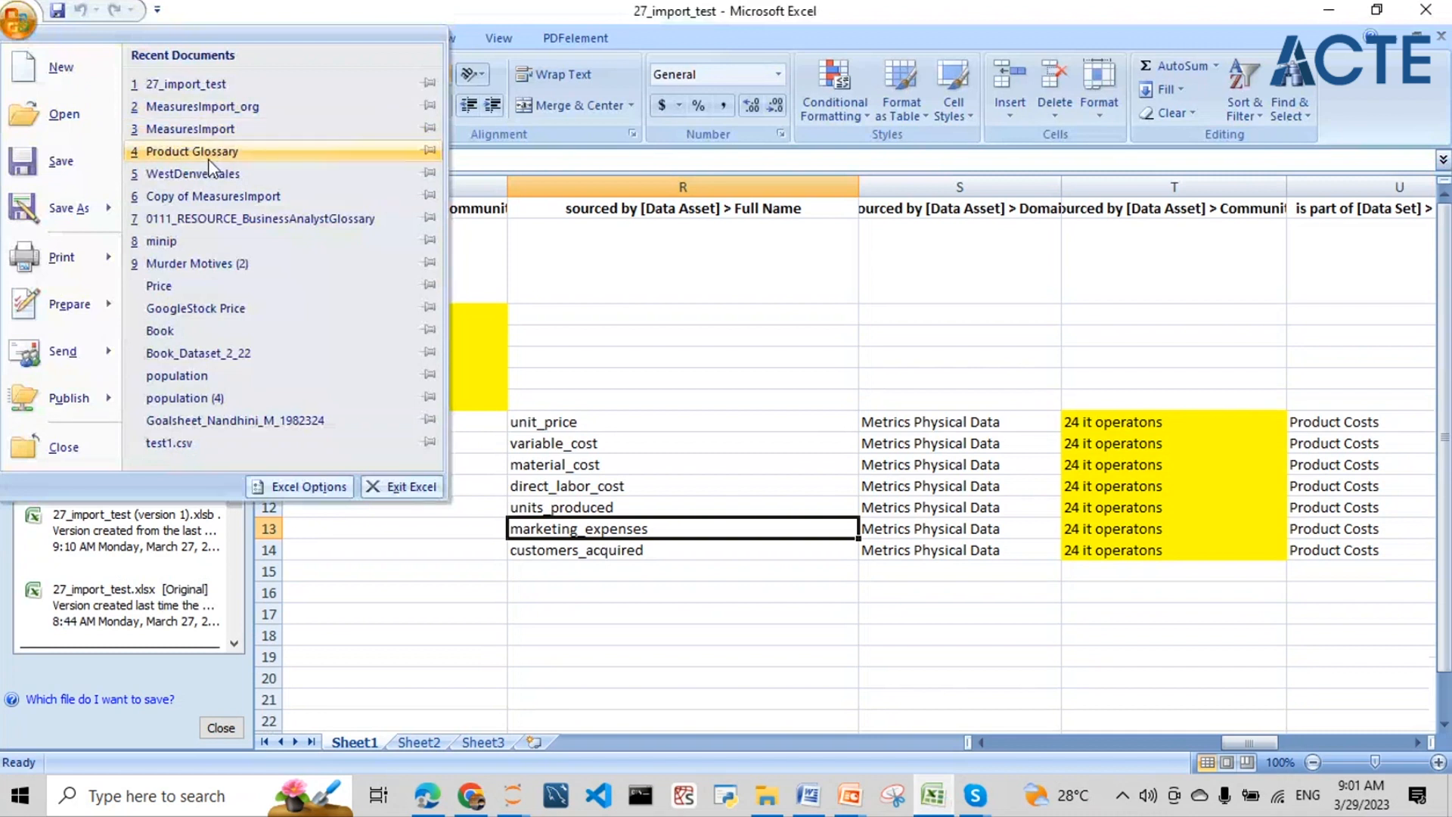
pyautogui.click(225, 174)
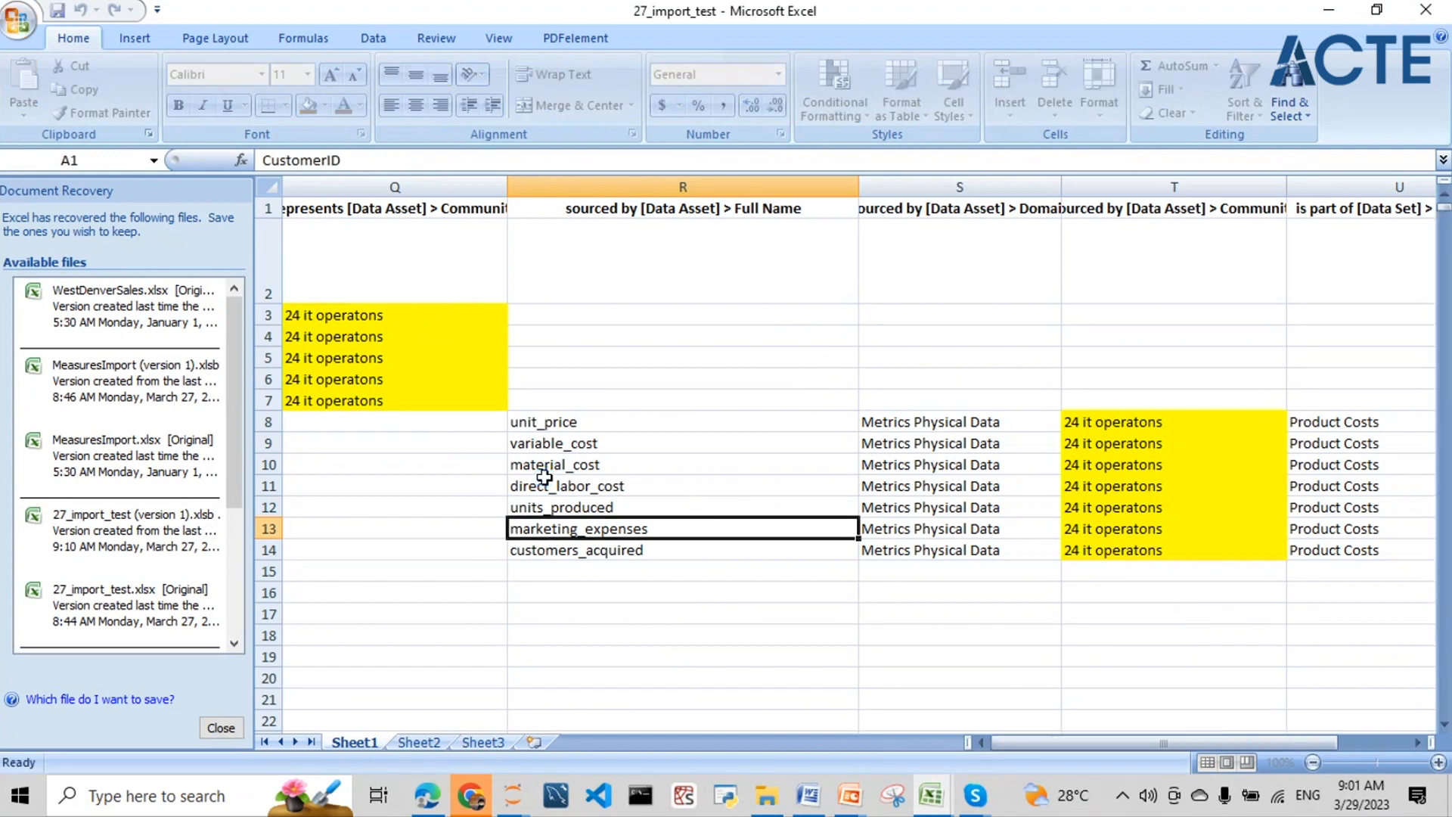
pyautogui.click(593, 187)
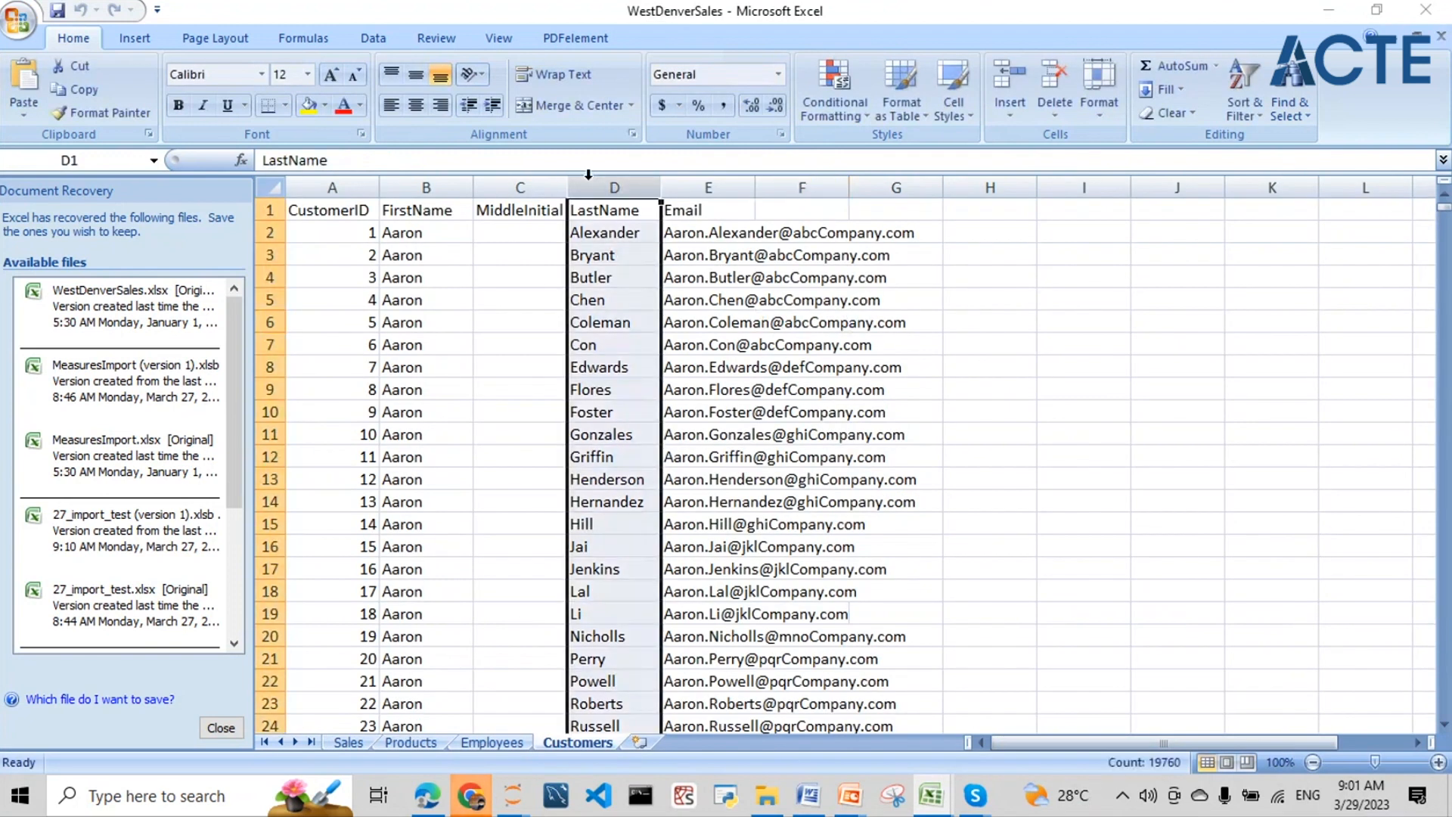
pyautogui.click(472, 798)
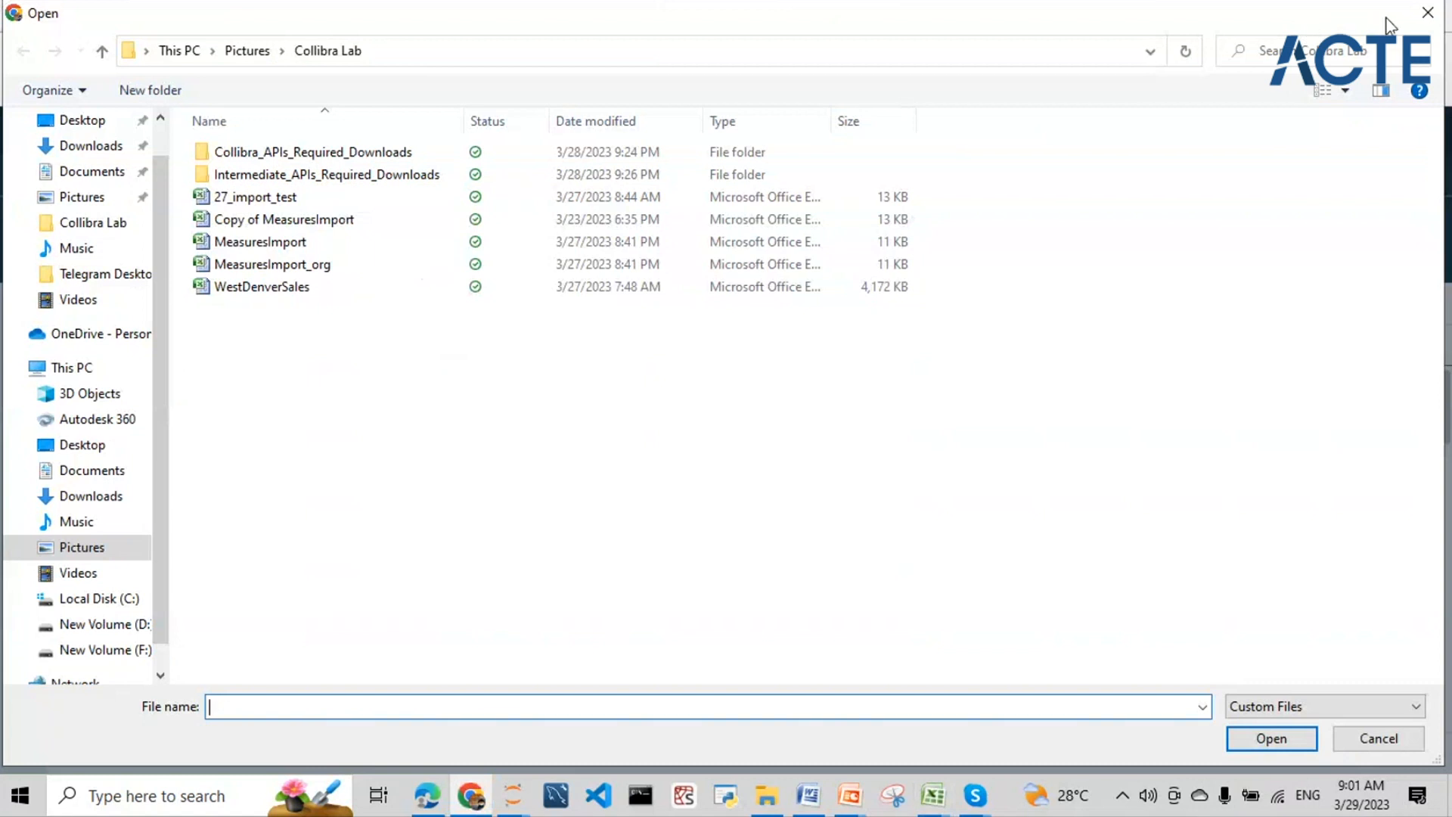
# - Close the Open file picker without choosing a file, returning to the Excel registration form
pyautogui.click(472, 800)
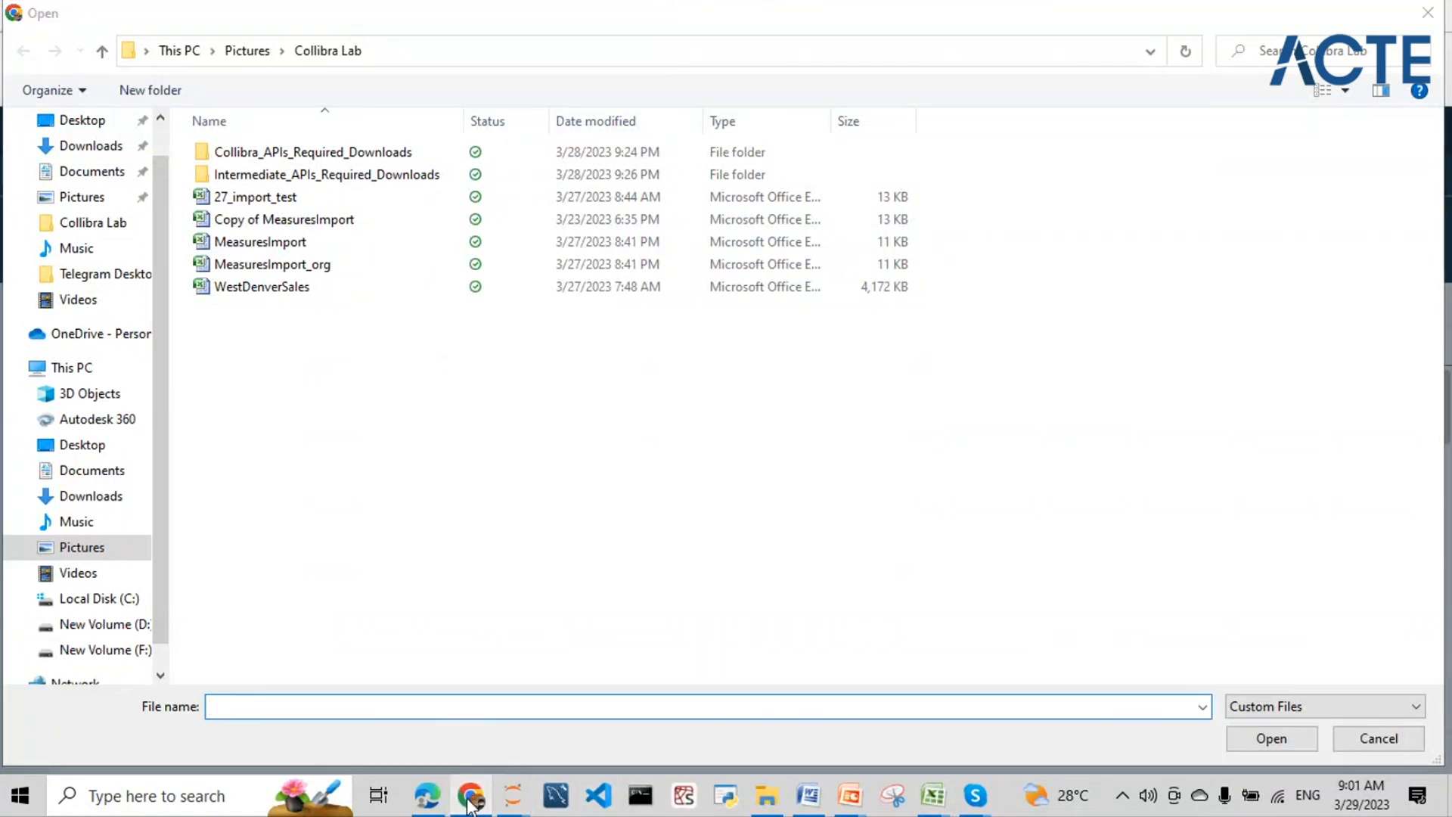
pyautogui.click(1428, 15)
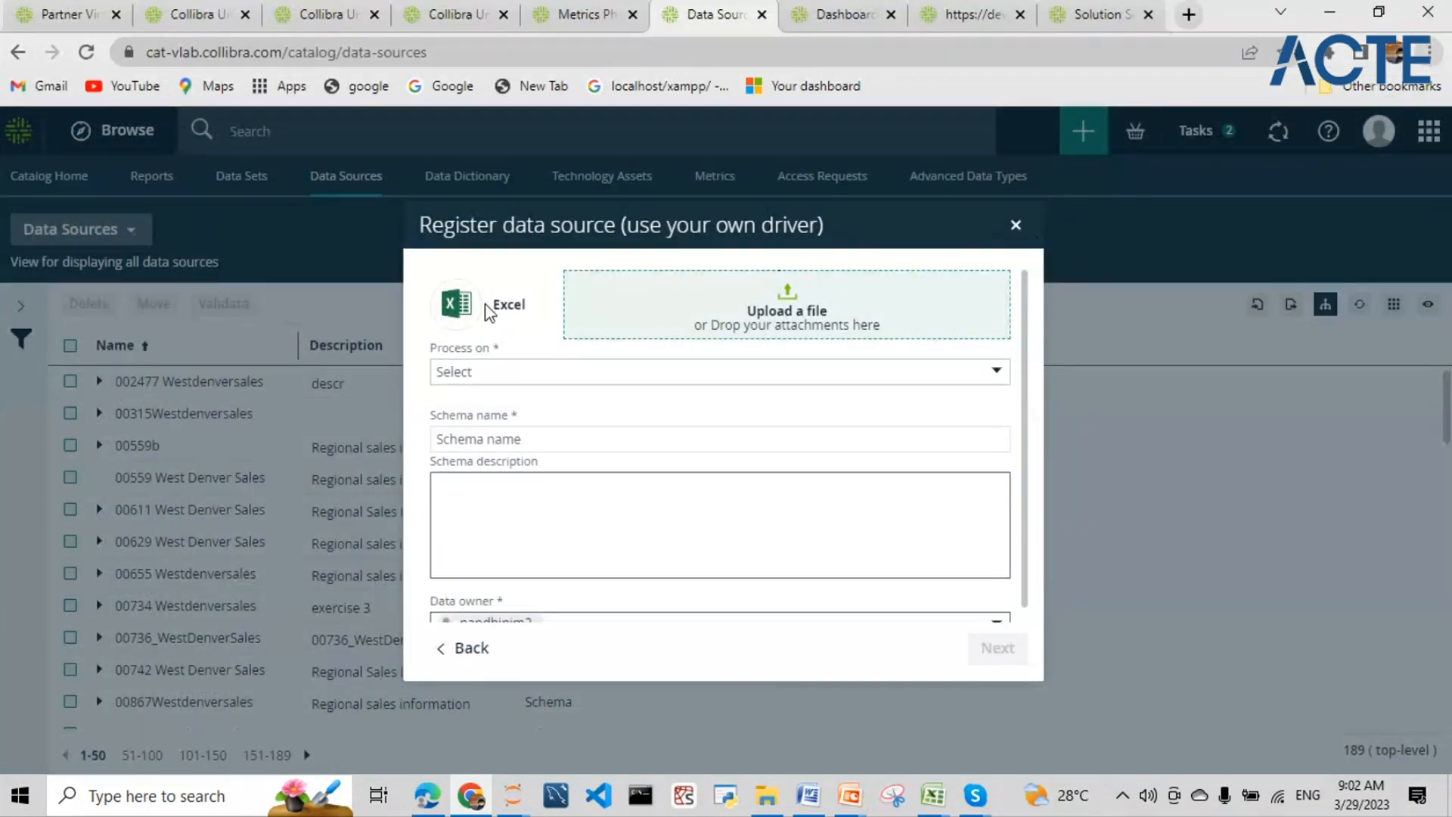
# - Go back to the own-driver type list and browse its 14 tiles, Amazon RedShift to IBM DB2
pyautogui.click(468, 648)
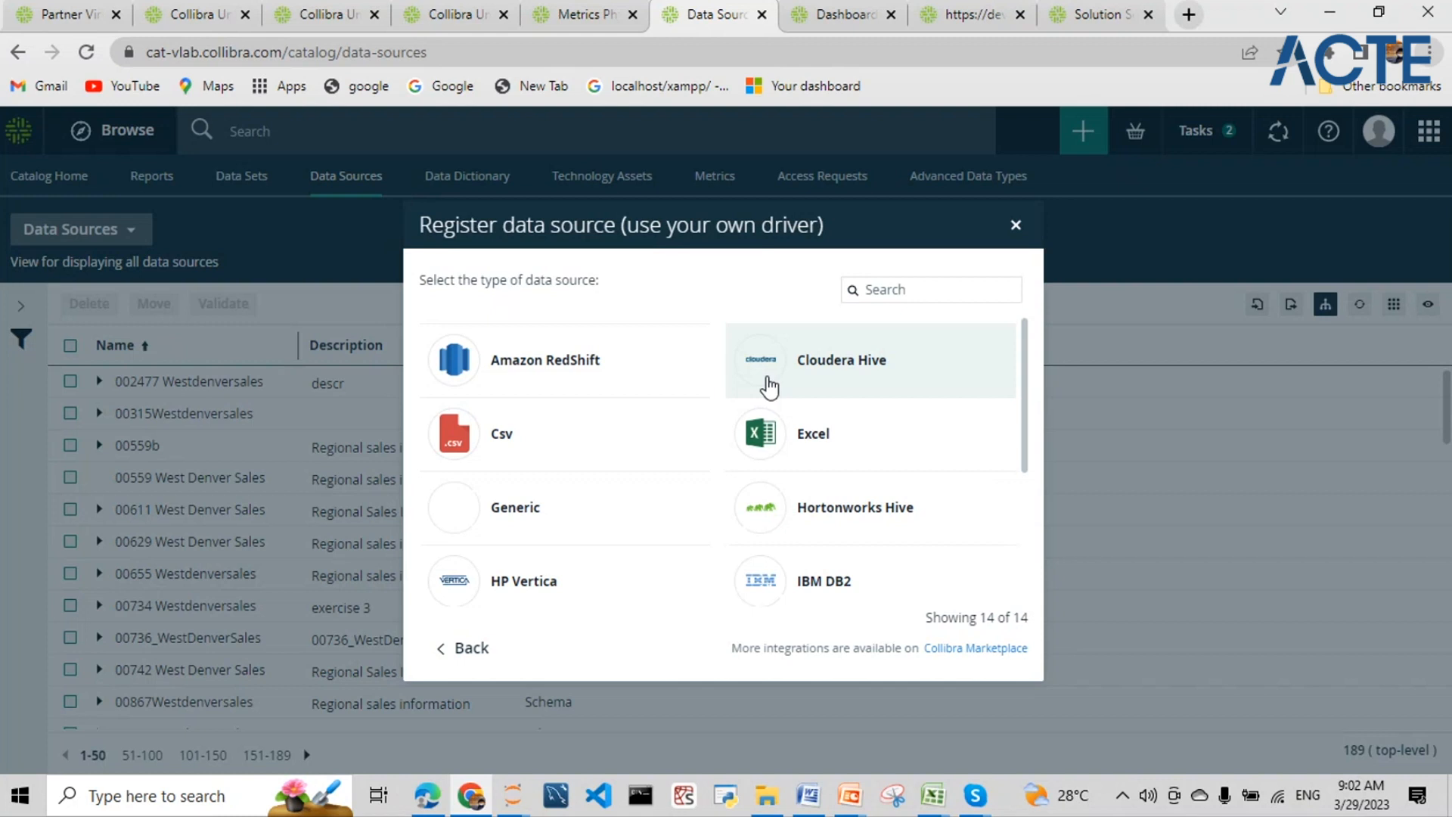
pyautogui.scroll(-3, 769, 386)
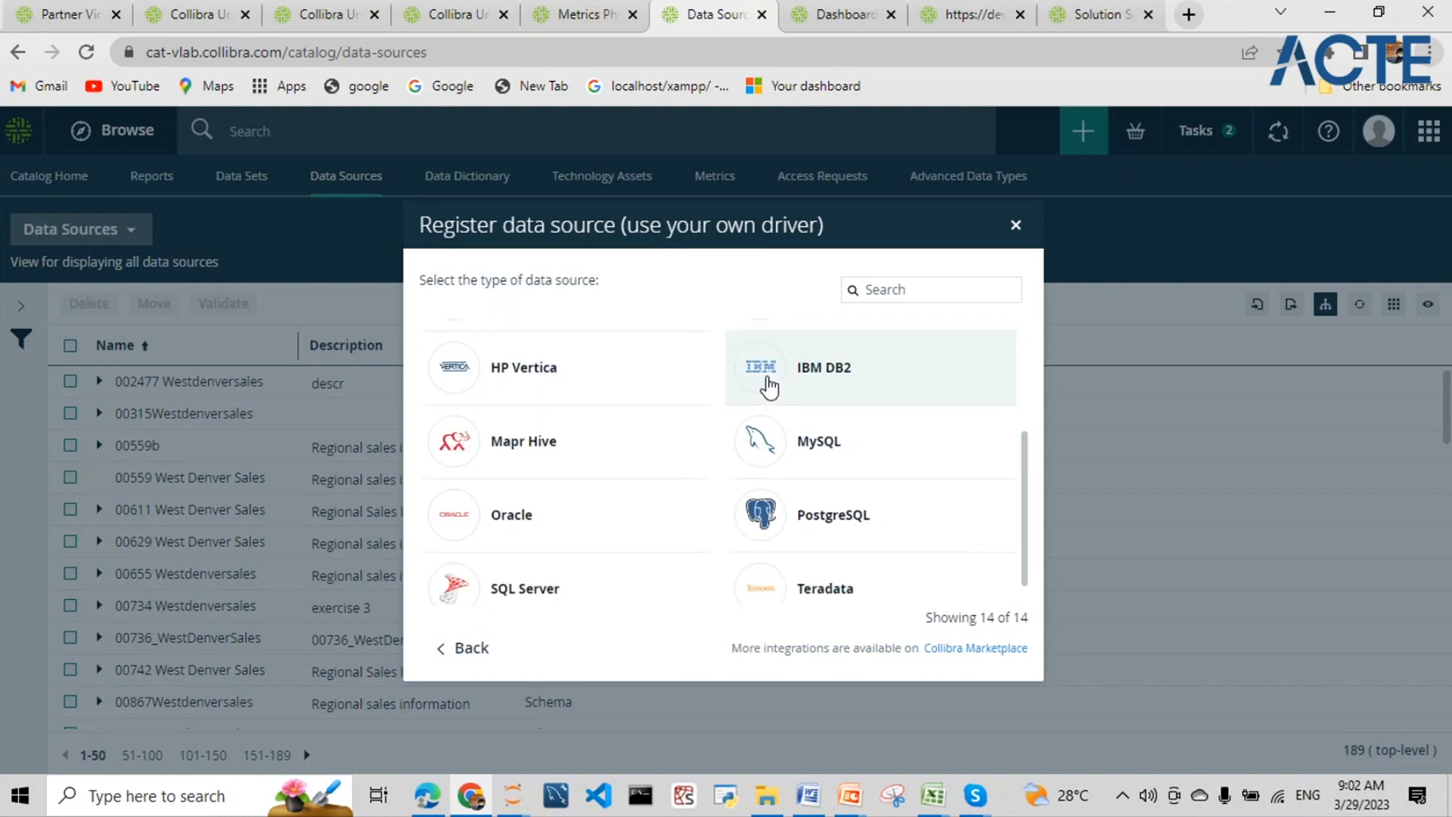
pyautogui.scroll(1, 769, 387)
pyautogui.scroll(2, 769, 386)
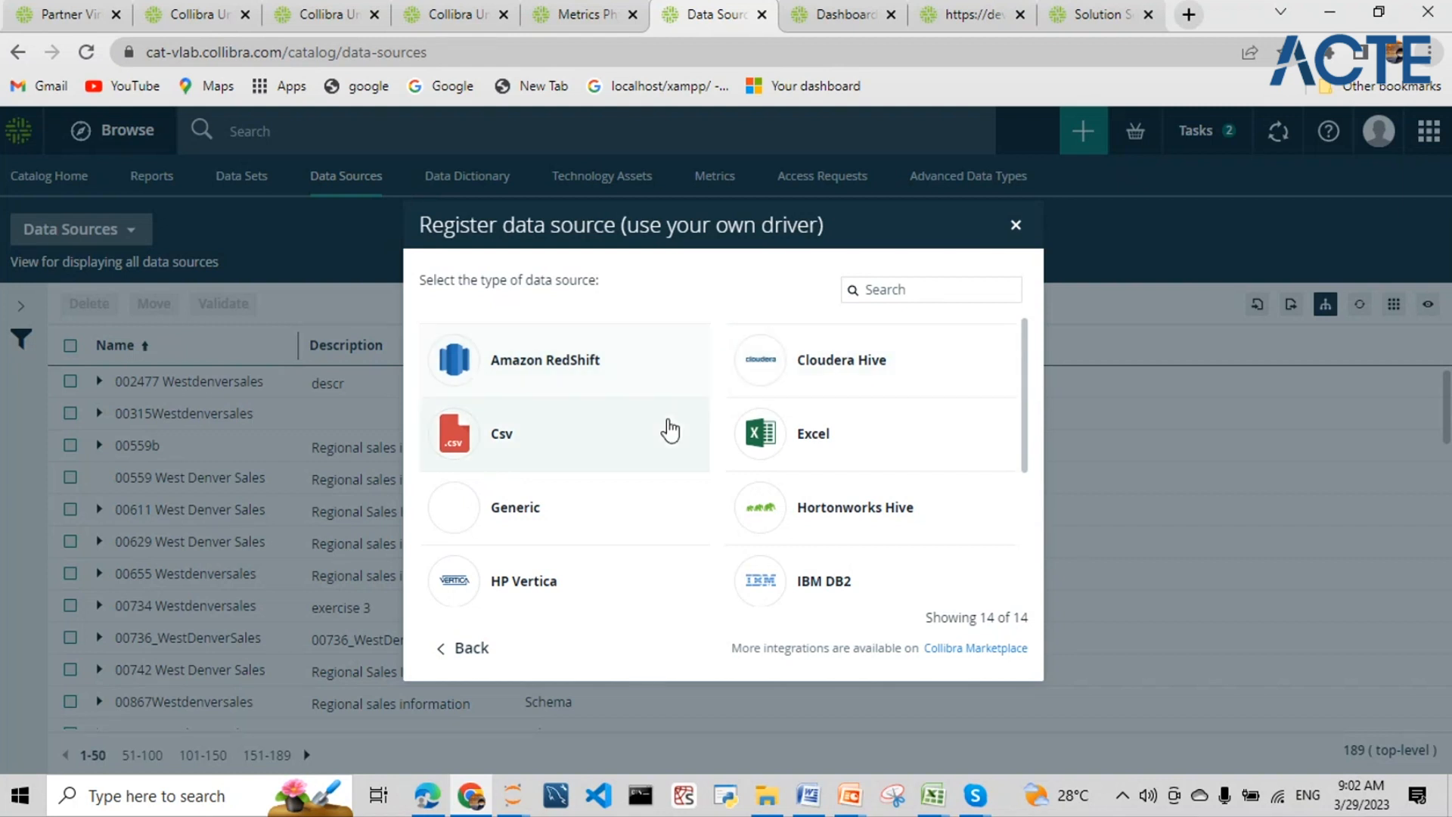
pyautogui.scroll(-3, 665, 425)
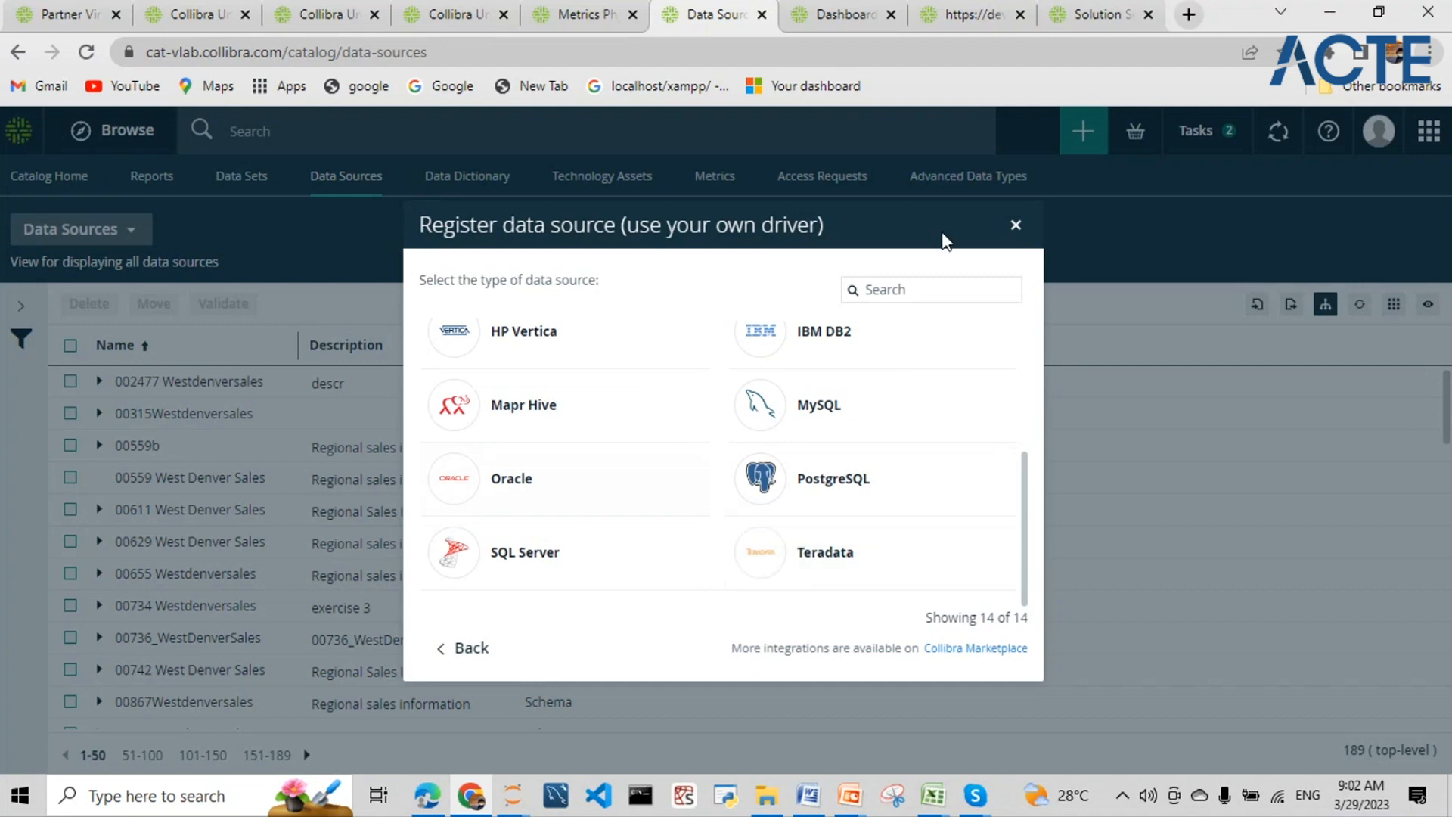
pyautogui.scroll(3, 615, 422)
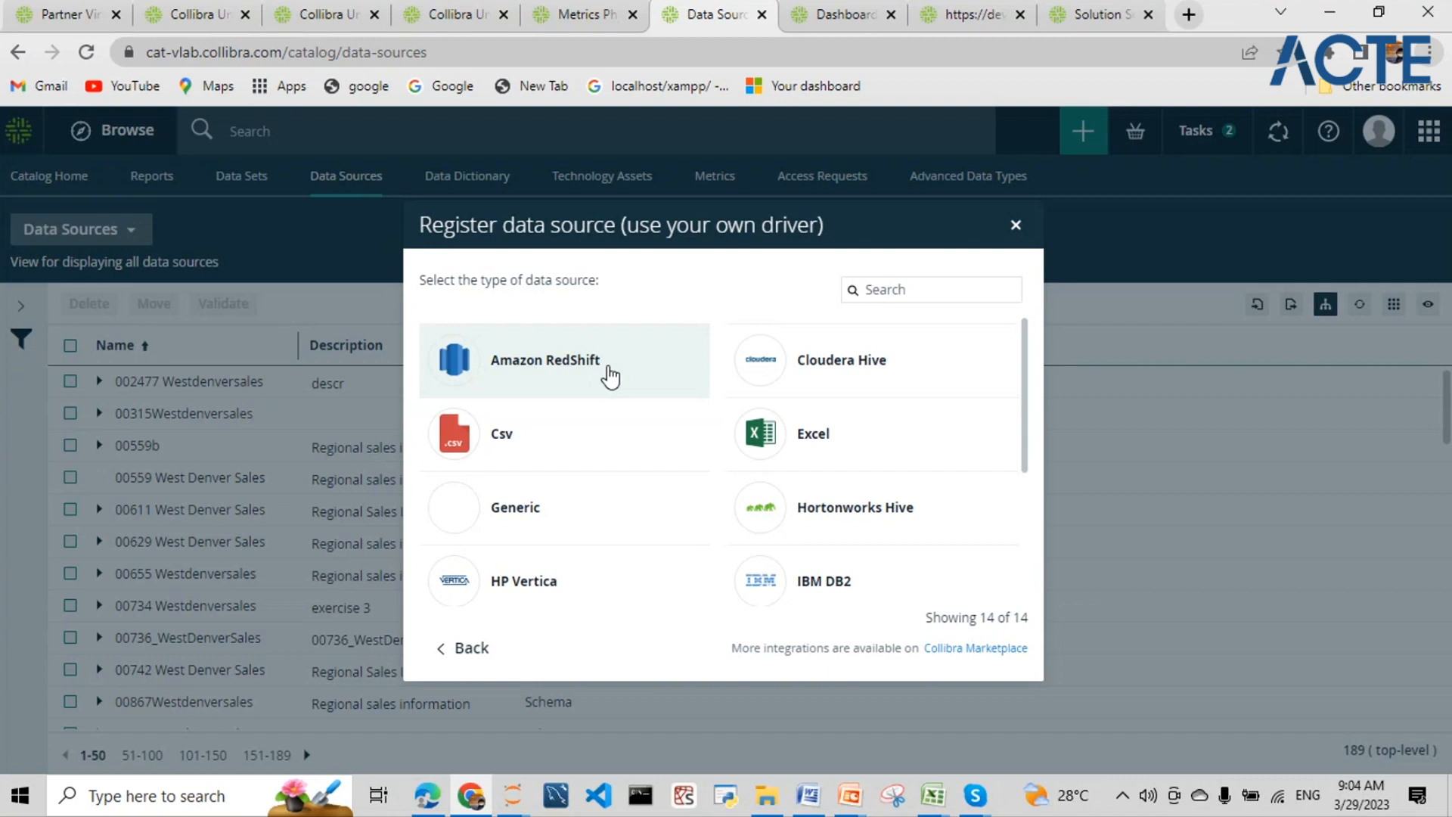
pyautogui.click(828, 446)
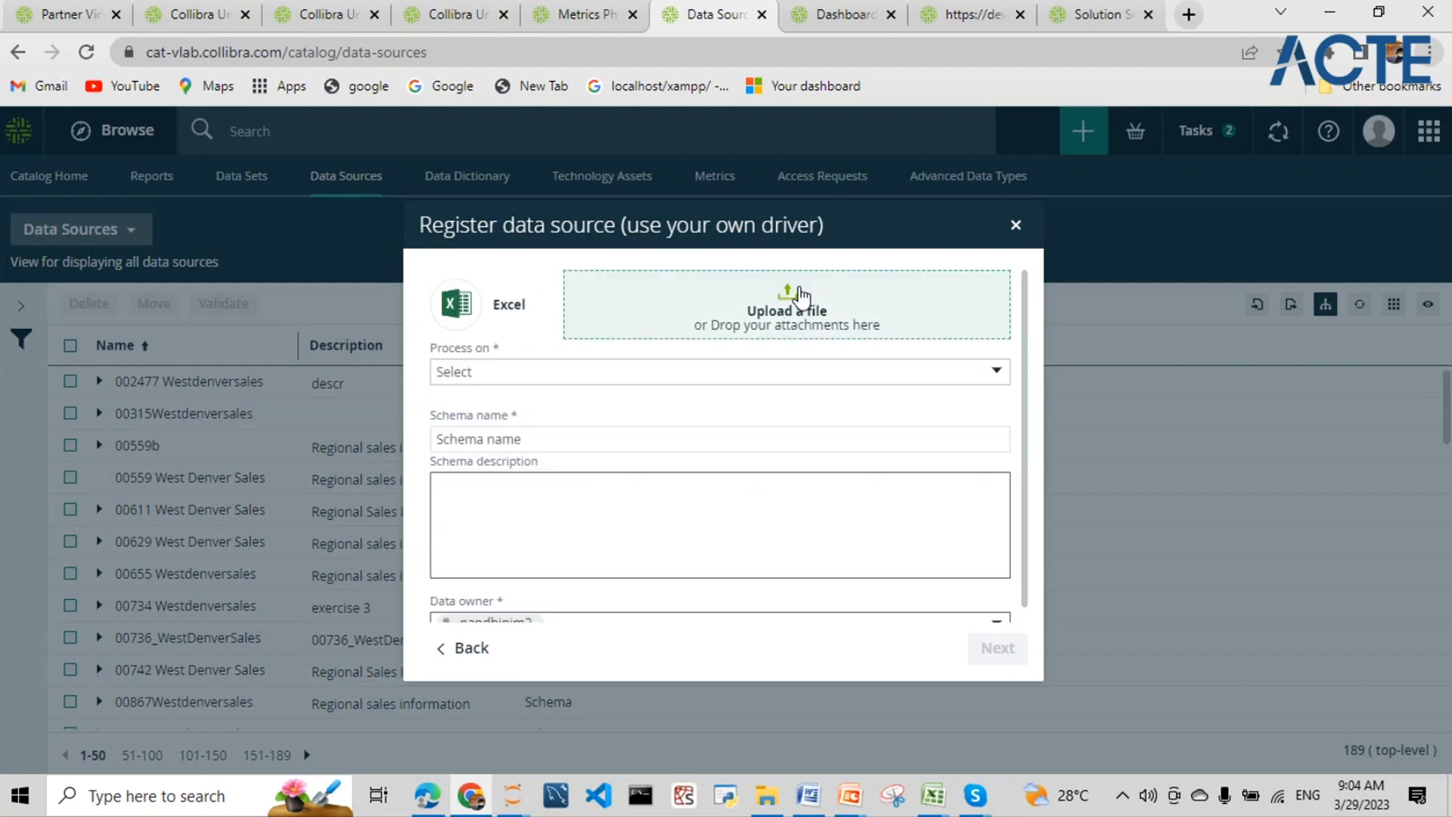
pyautogui.click(475, 652)
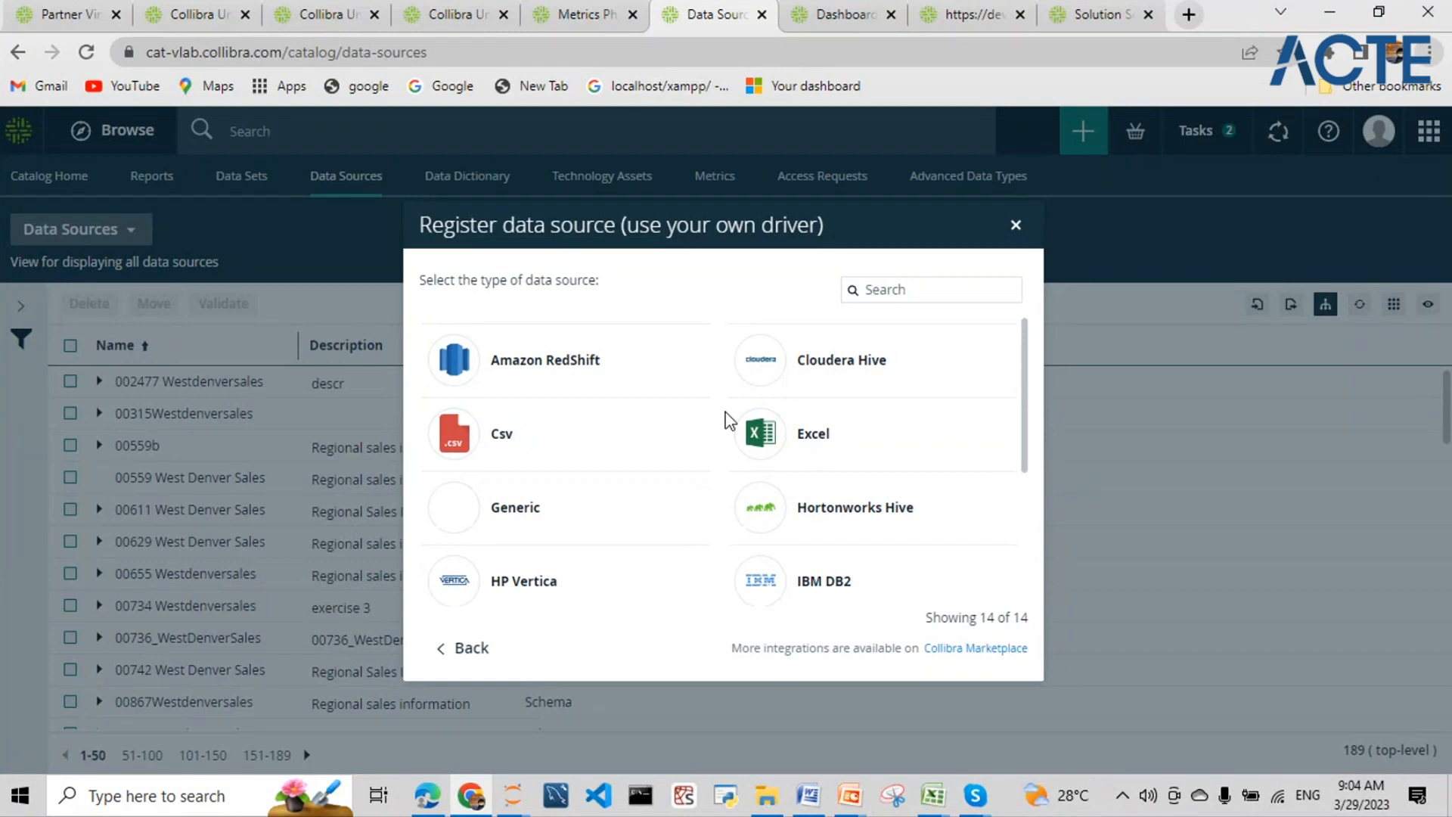
# - Switch to the Marketplace tab and look through the JDBC Driver search results
pyautogui.click(1089, 7)
pyautogui.scroll(-10, 666, 421)
pyautogui.scroll(-5, 665, 421)
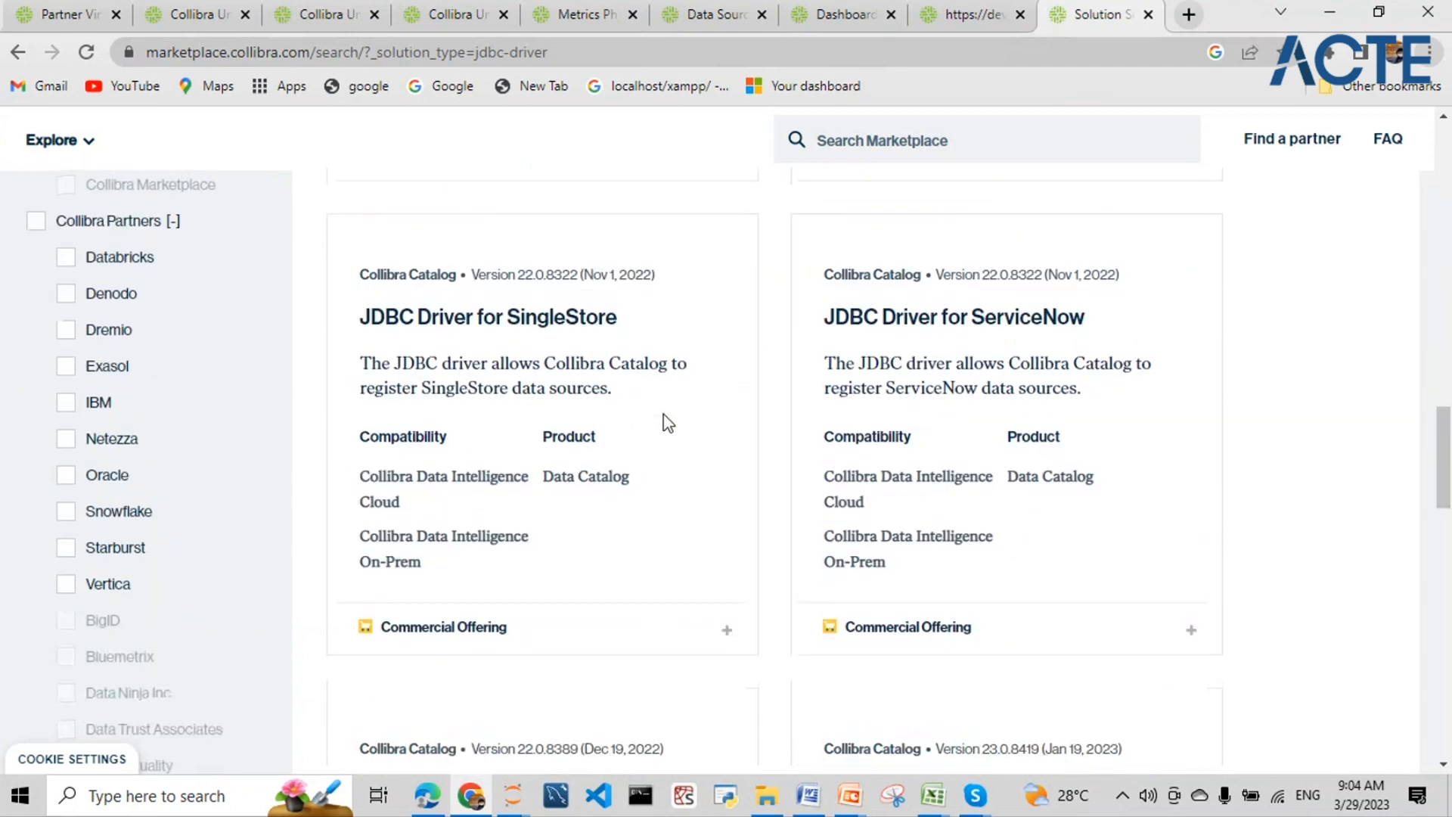
pyautogui.scroll(10, 665, 421)
pyautogui.scroll(10, 665, 422)
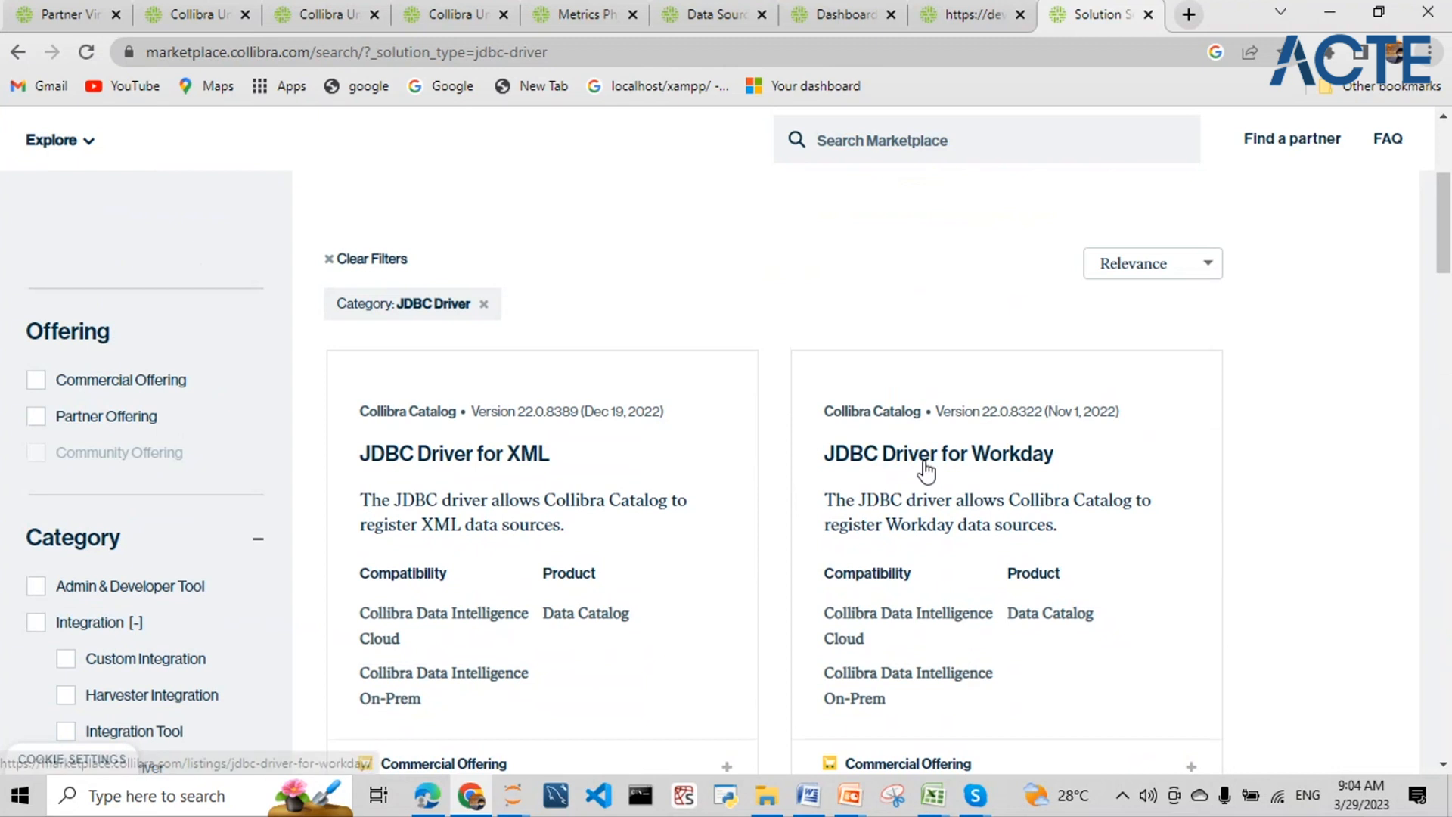
pyautogui.scroll(-10, 597, 454)
pyautogui.scroll(-4, 601, 424)
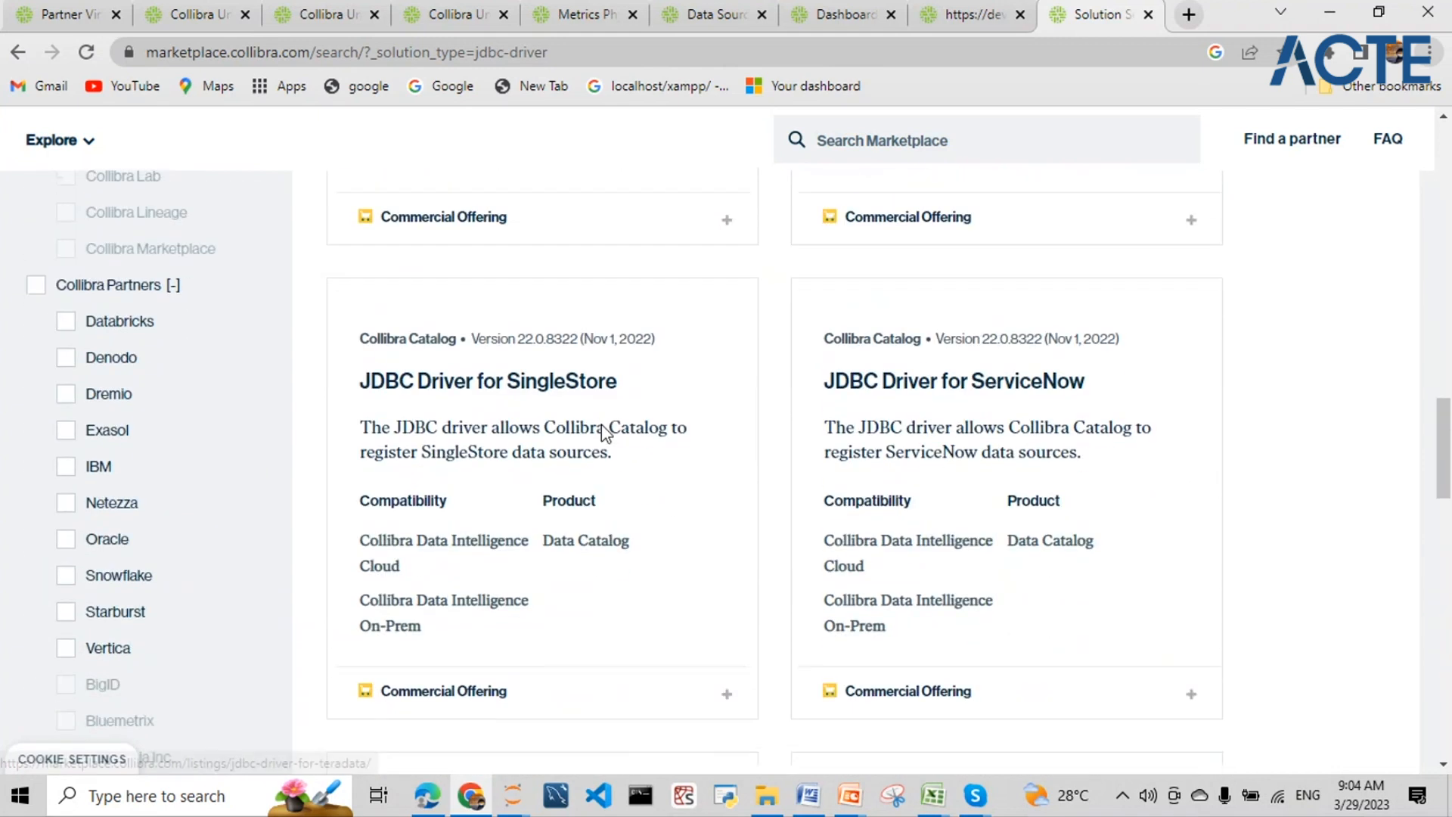
pyautogui.scroll(-15, 601, 424)
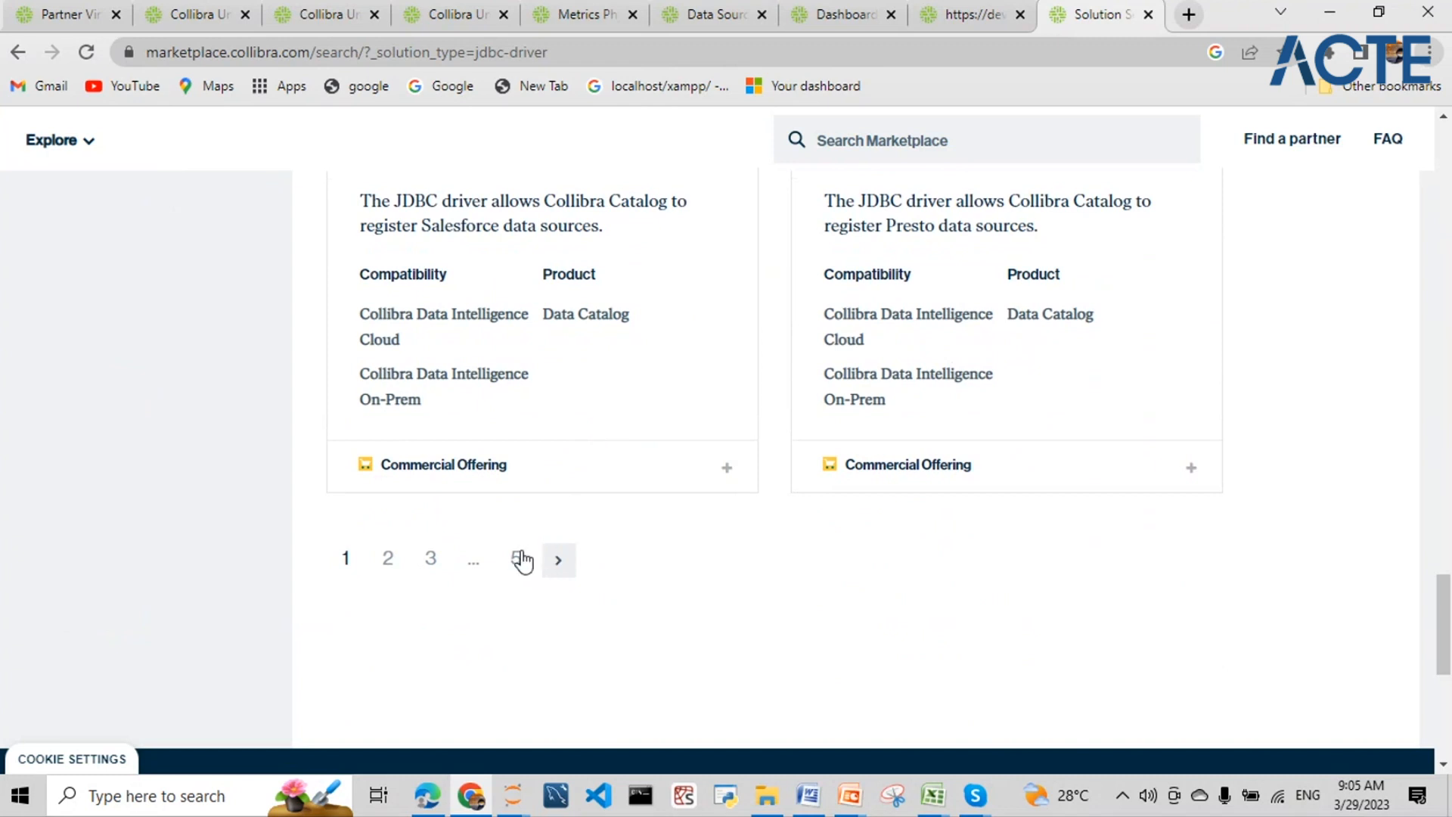
# - Move to page 2 of the JDBC driver results, then switch to the Collibra University lesson
pyautogui.click(562, 560)
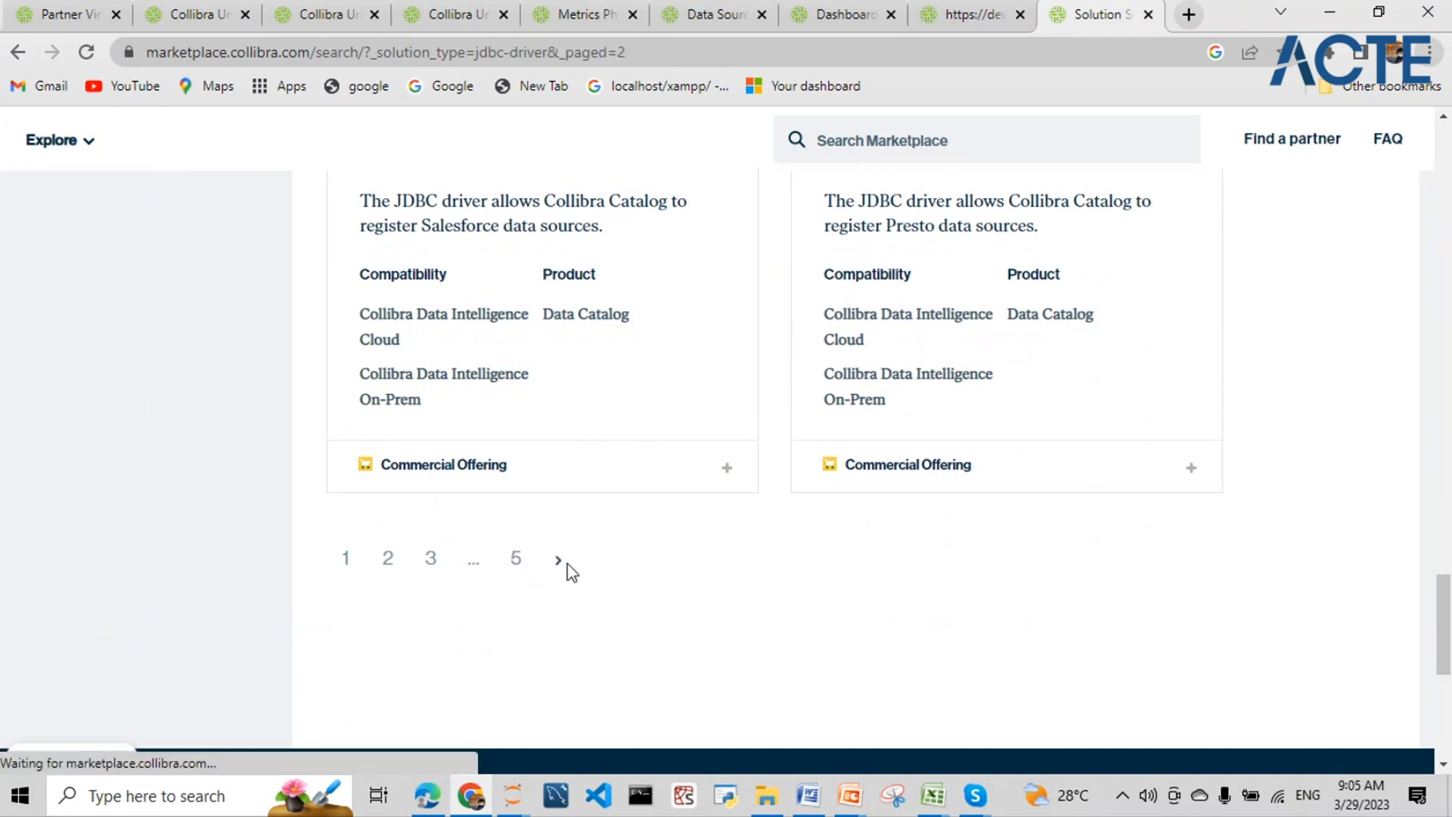
pyautogui.scroll(10, 696, 446)
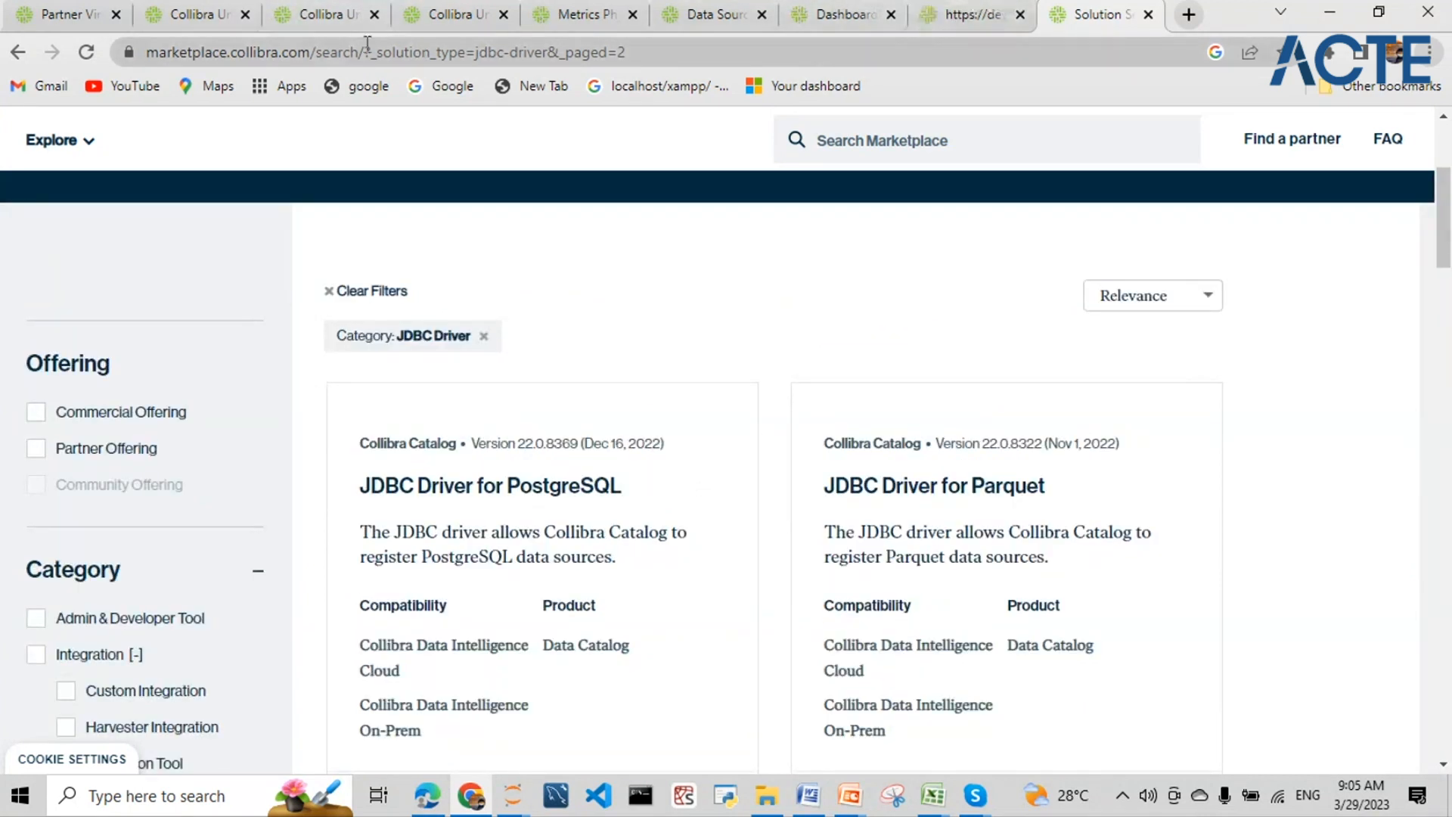
pyautogui.click(325, 13)
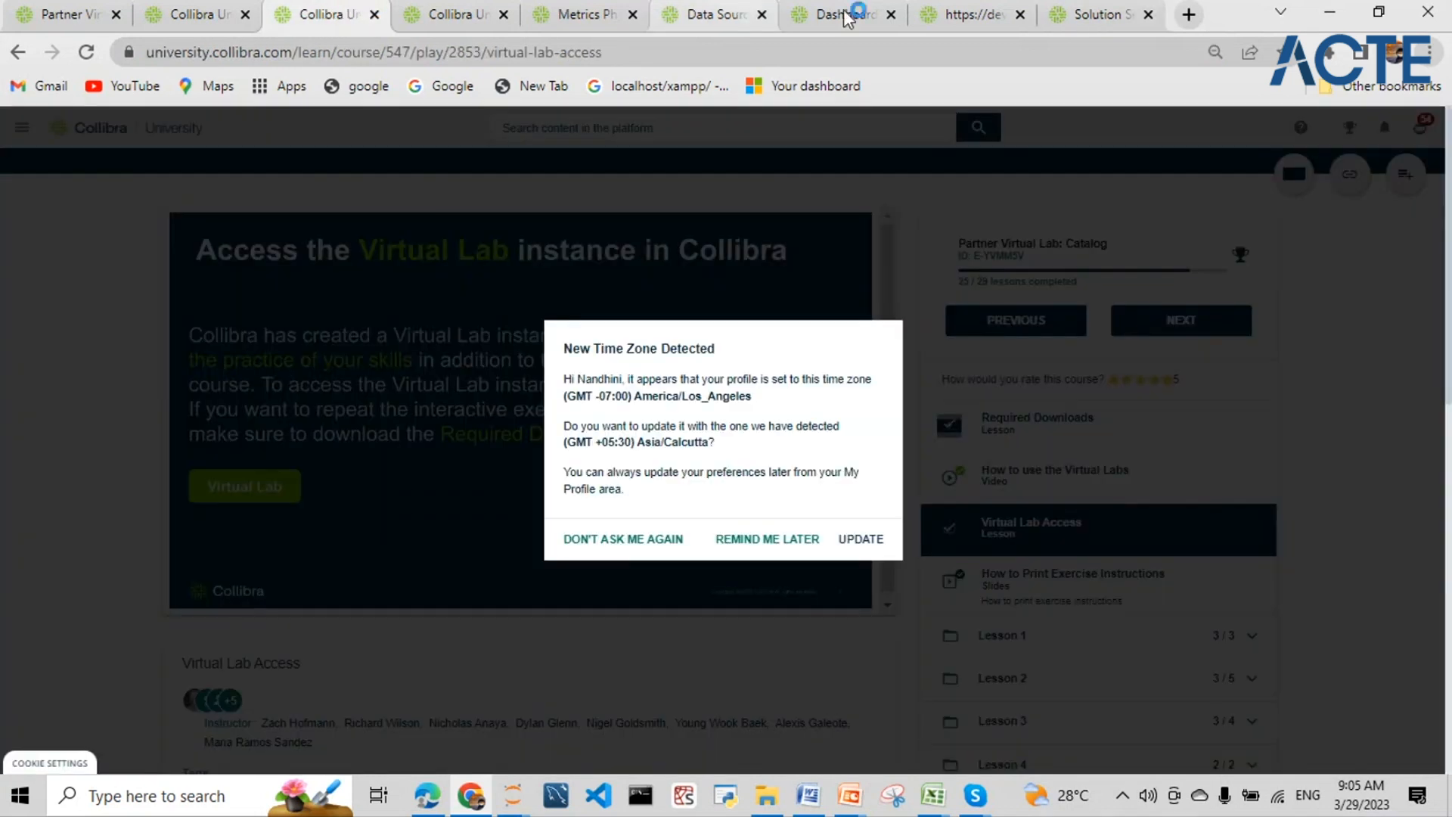
# - Return to the Data Sources tab and scroll the own-driver dialog's 14 data source types
pyautogui.click(738, 12)
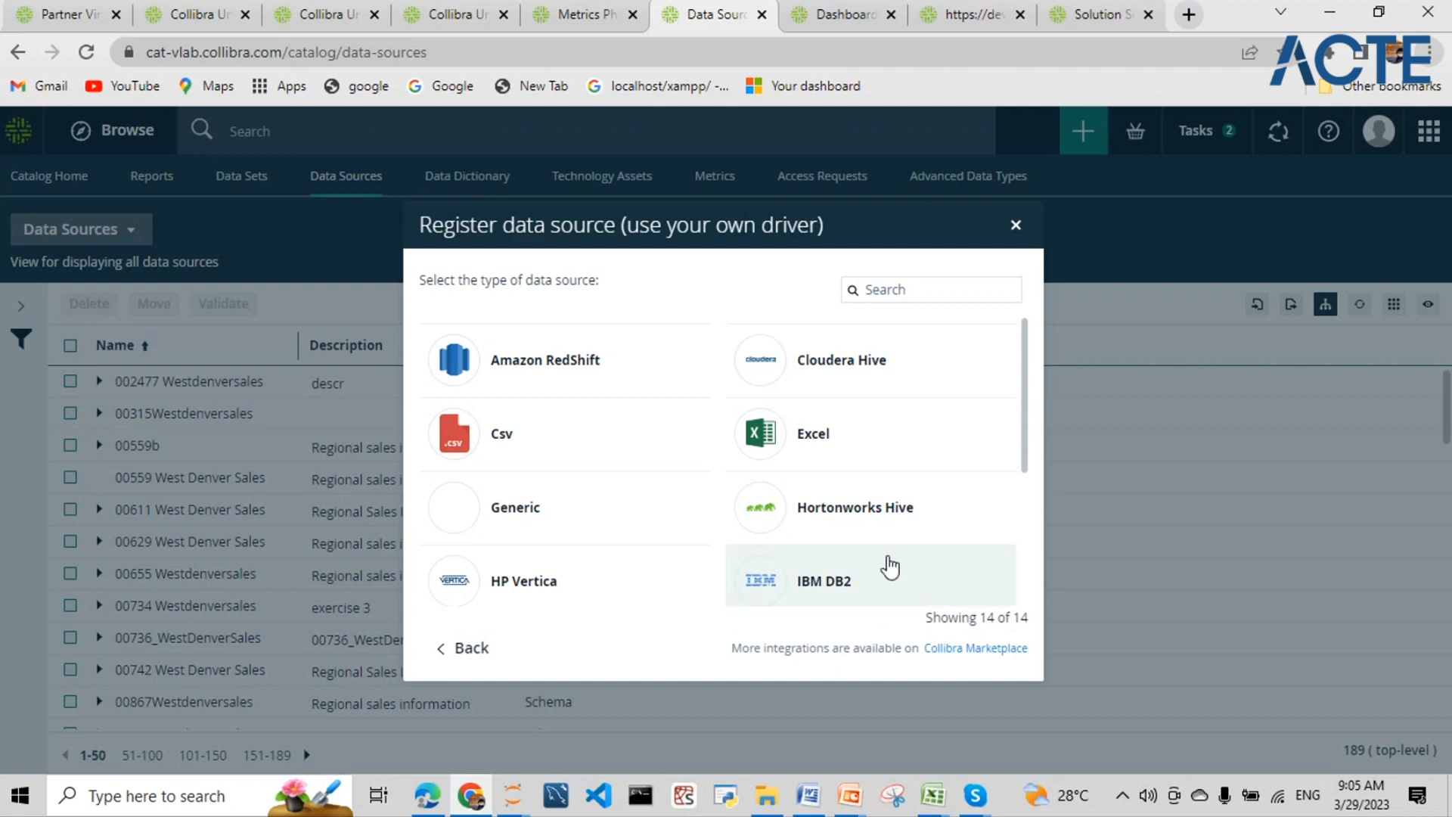
pyautogui.scroll(-2, 889, 566)
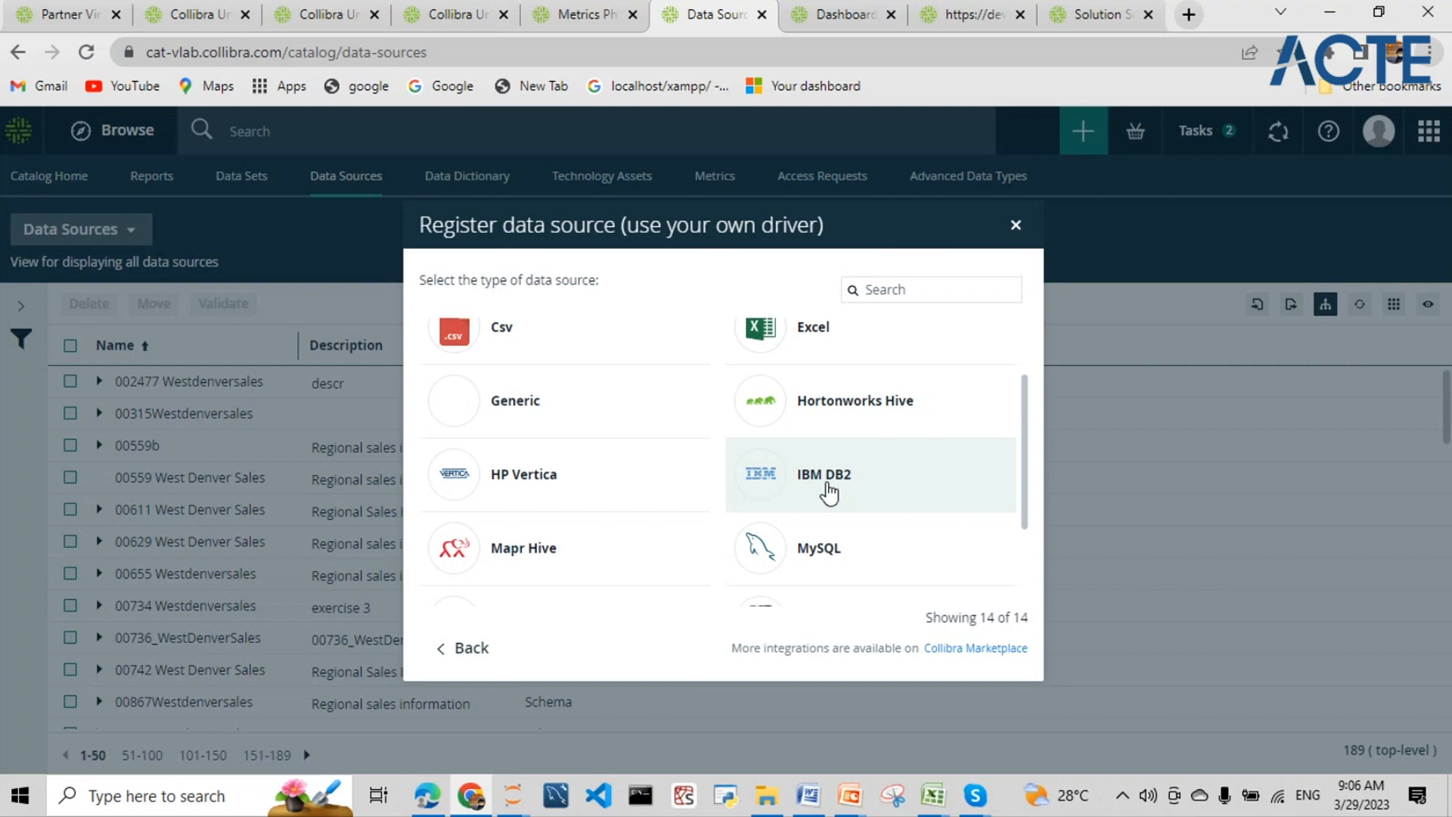
# - Highlight 'use your own driver' in the dialog title, then close the registration dialog
pyautogui.moveTo(628, 222); pyautogui.dragTo(814, 239)
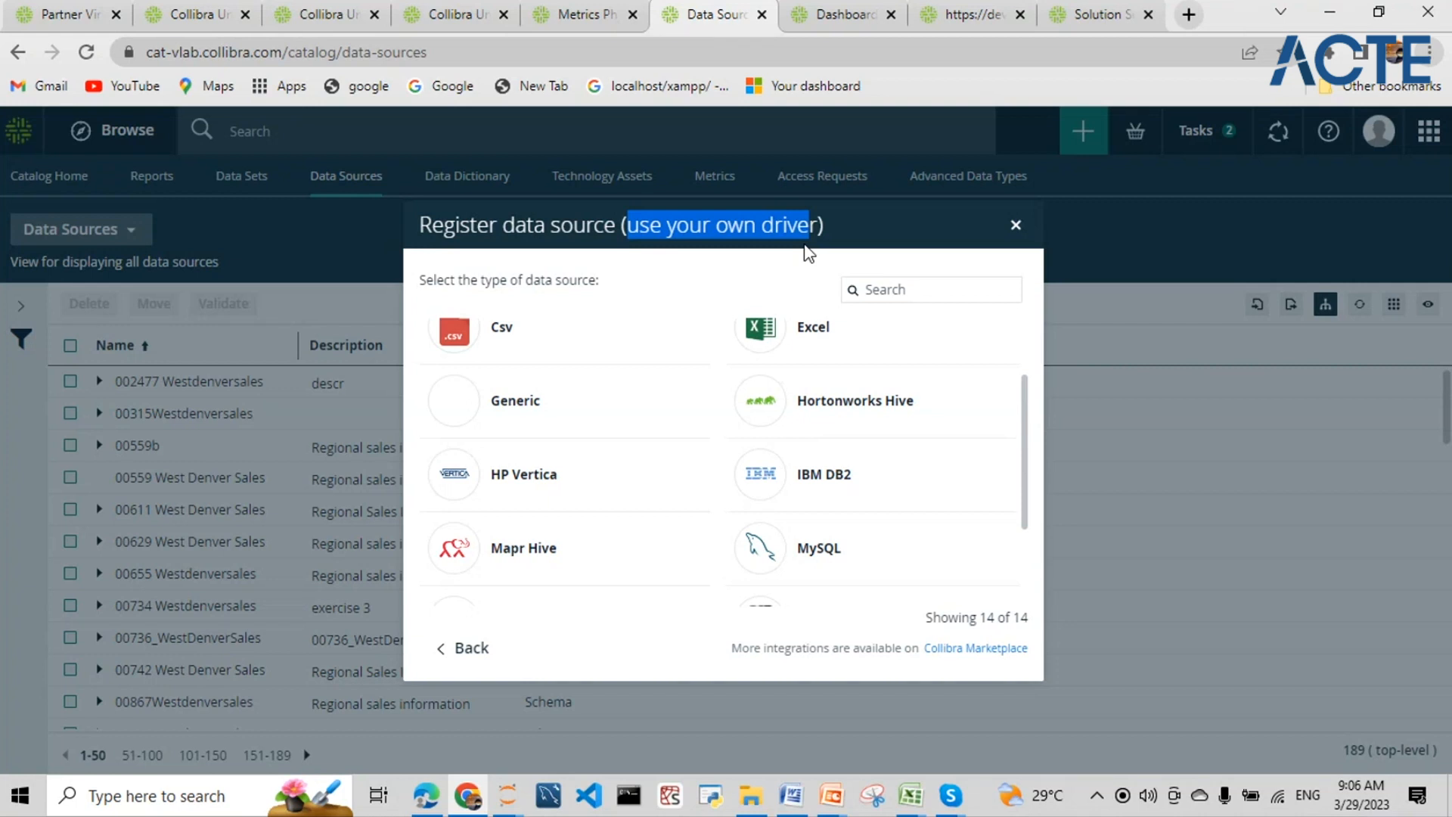
pyautogui.scroll(1, 686, 395)
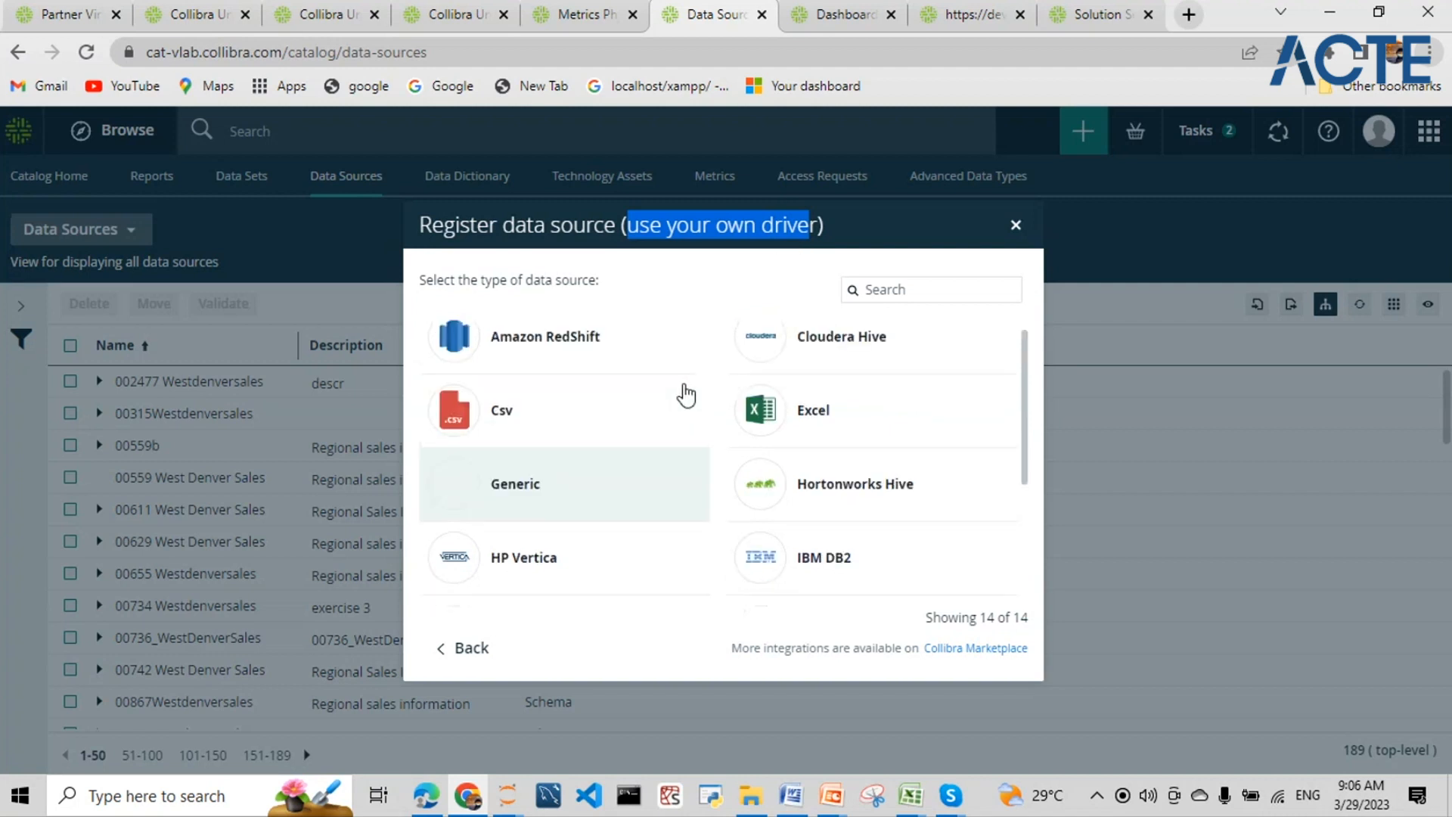
pyautogui.scroll(1, 686, 394)
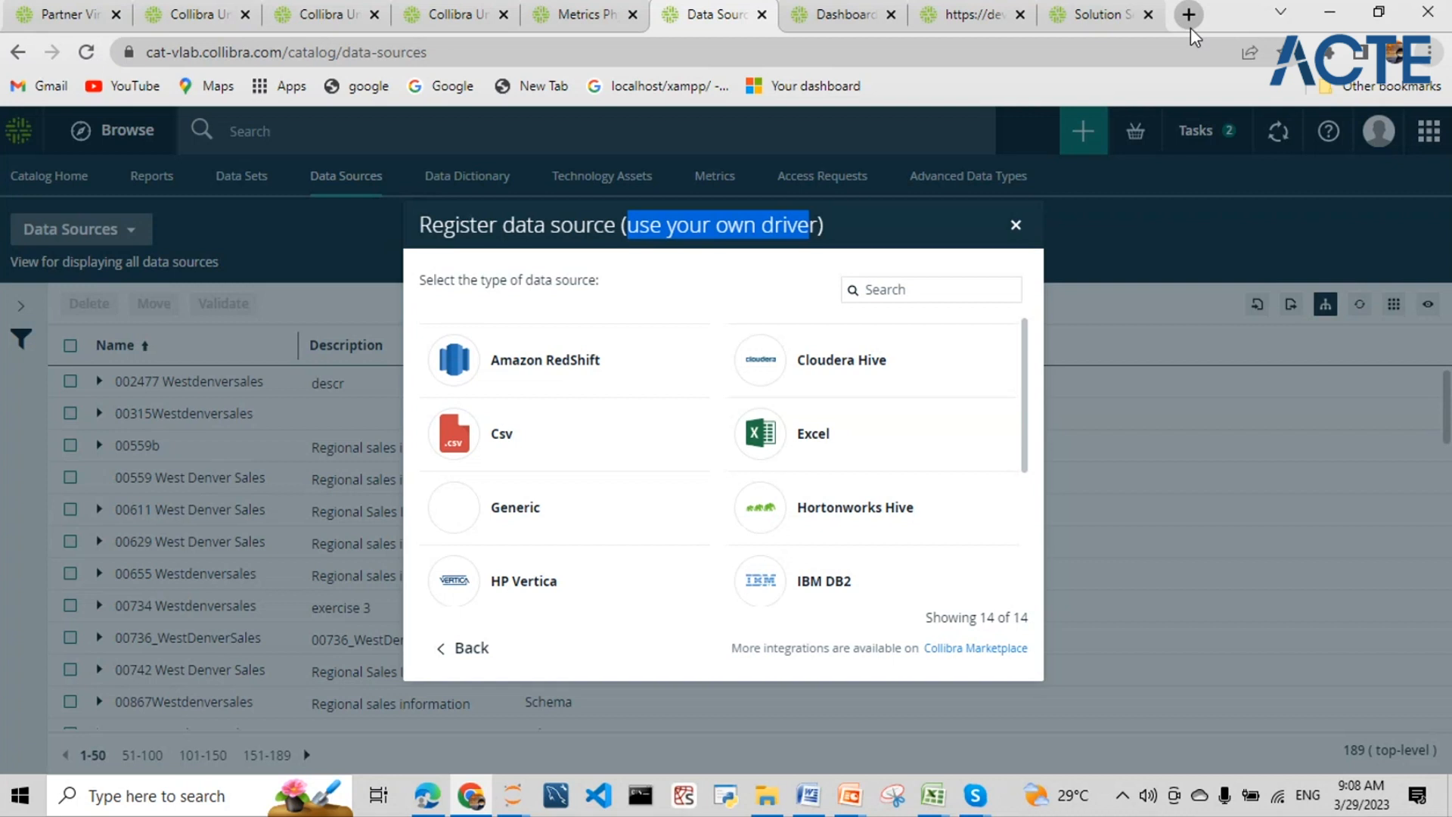
pyautogui.click(1016, 225)
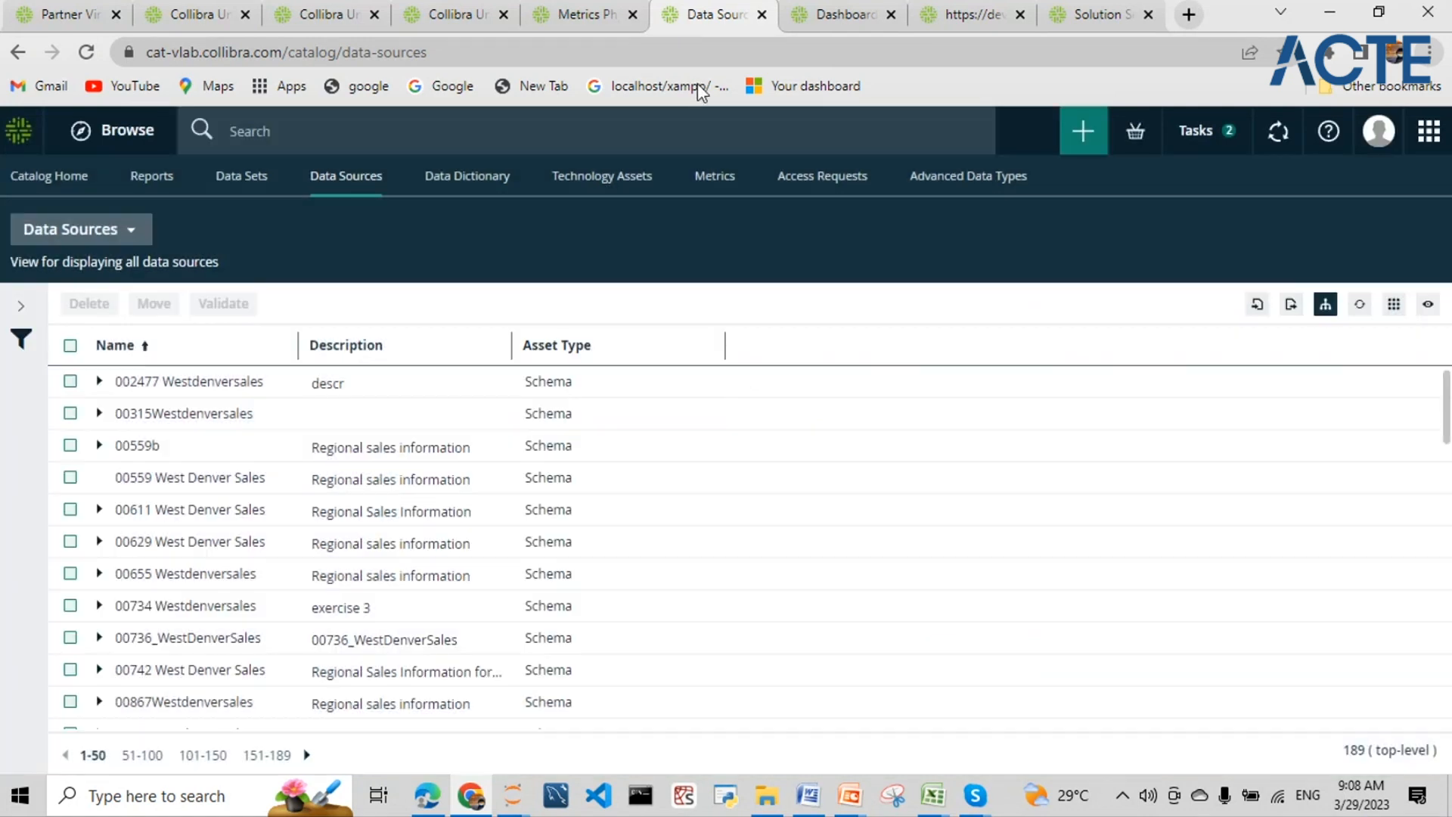
# - Use the green + button to start creating a new item, heading for Register system
pyautogui.click(1083, 141)
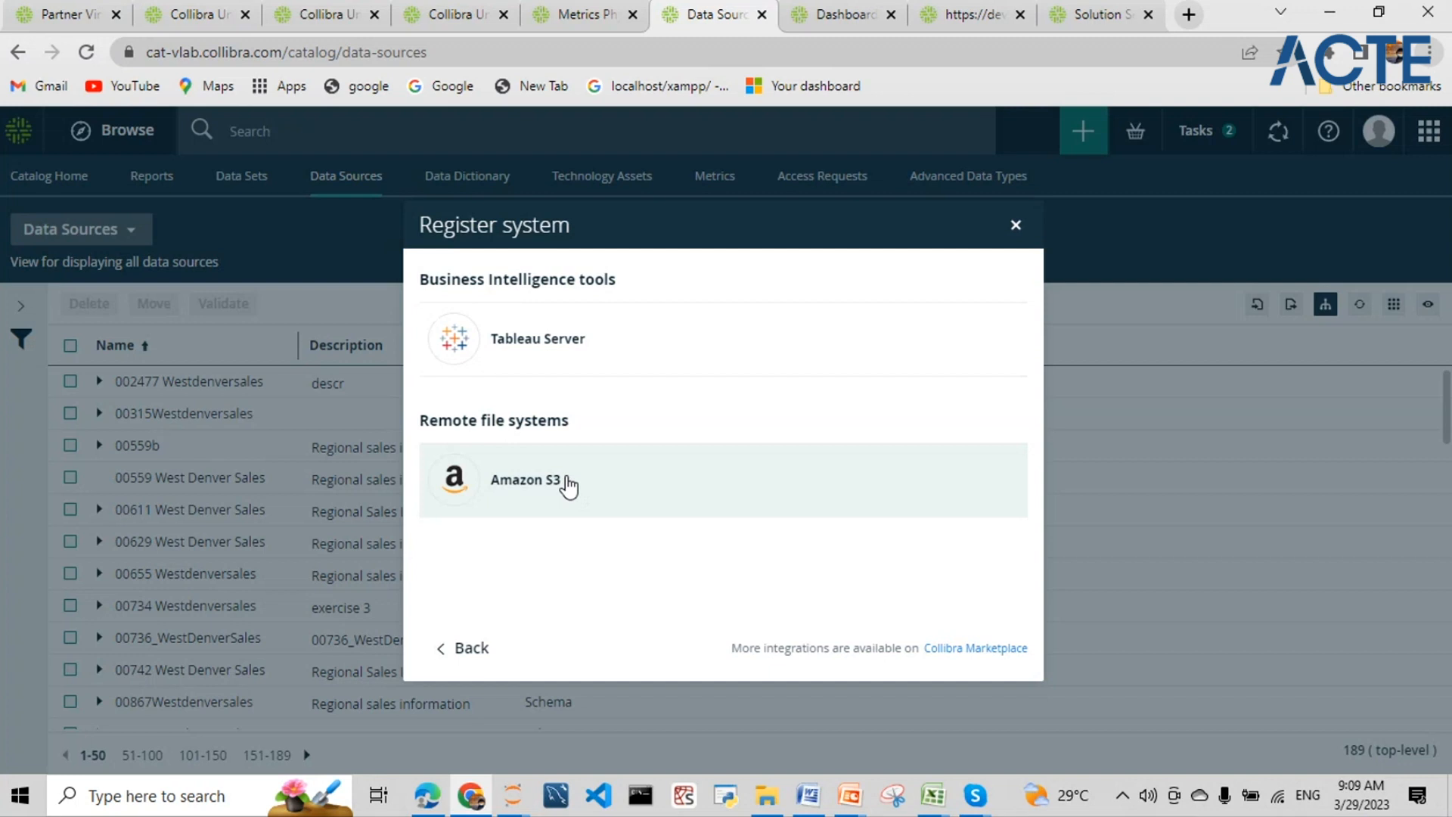
# - Choose Amazon S3, assign 01286 Enterprise Community, name the file system 'test' and register it
pyautogui.click(568, 484)
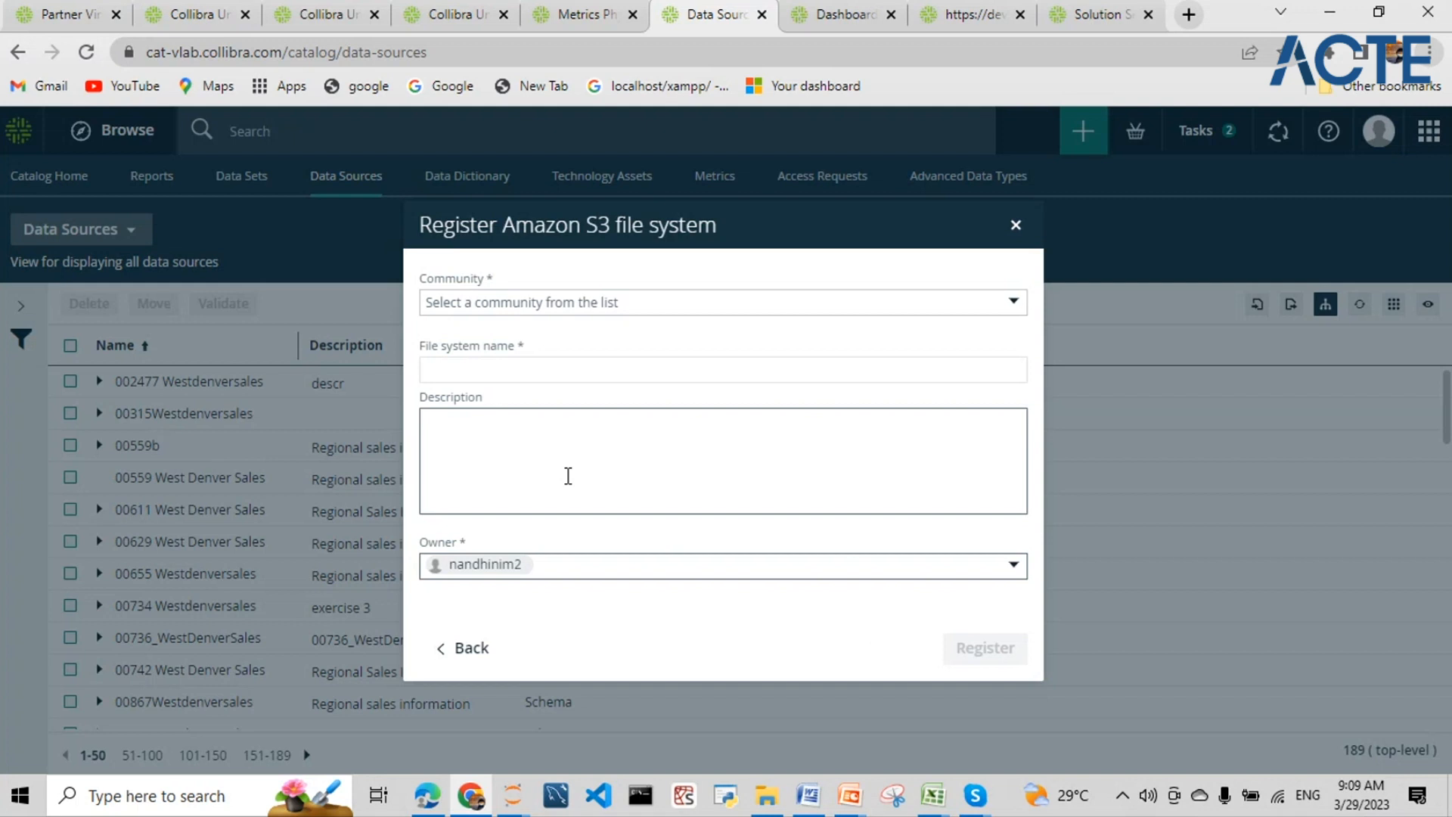
pyautogui.click(571, 309)
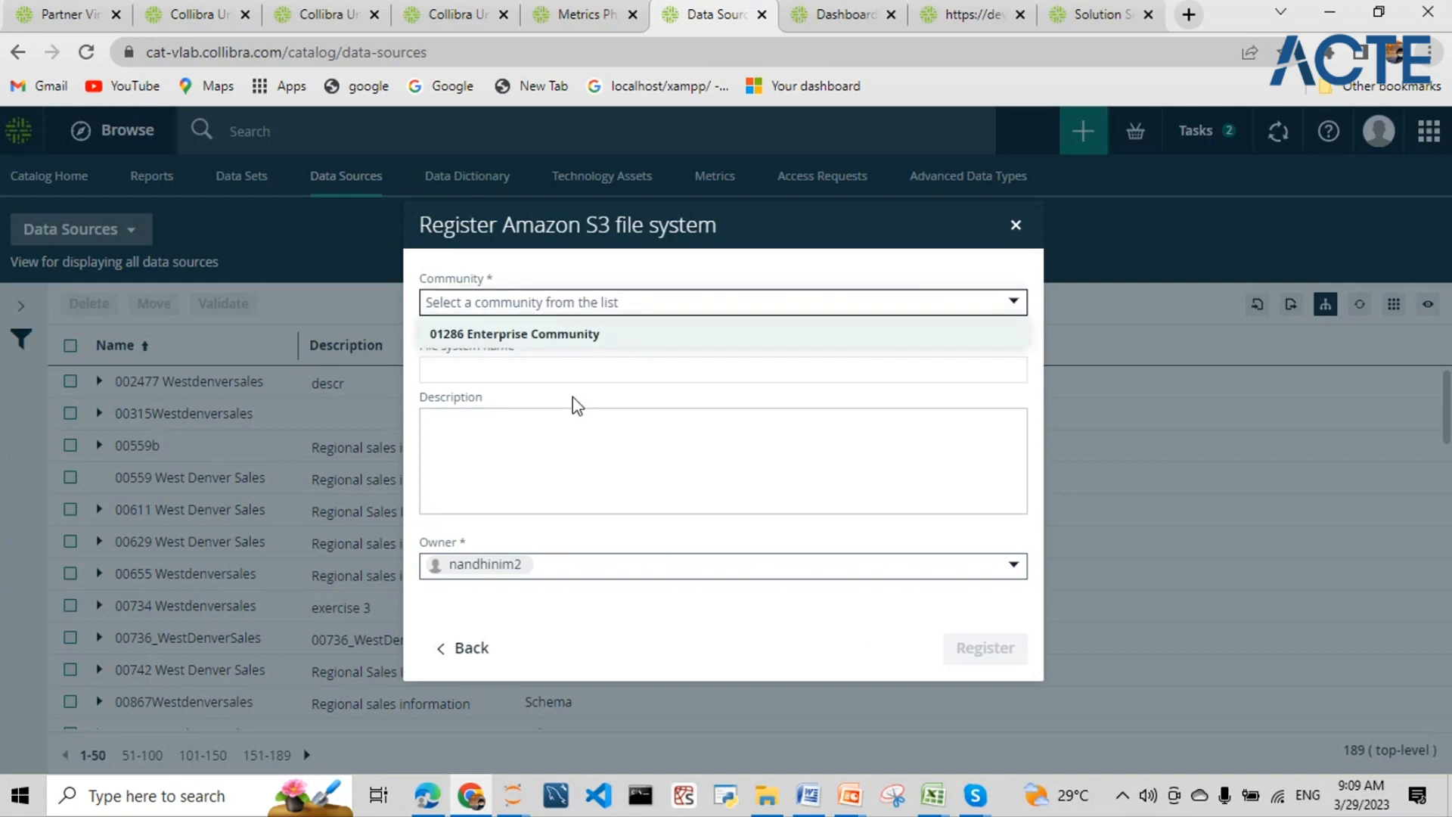
pyautogui.click(575, 335)
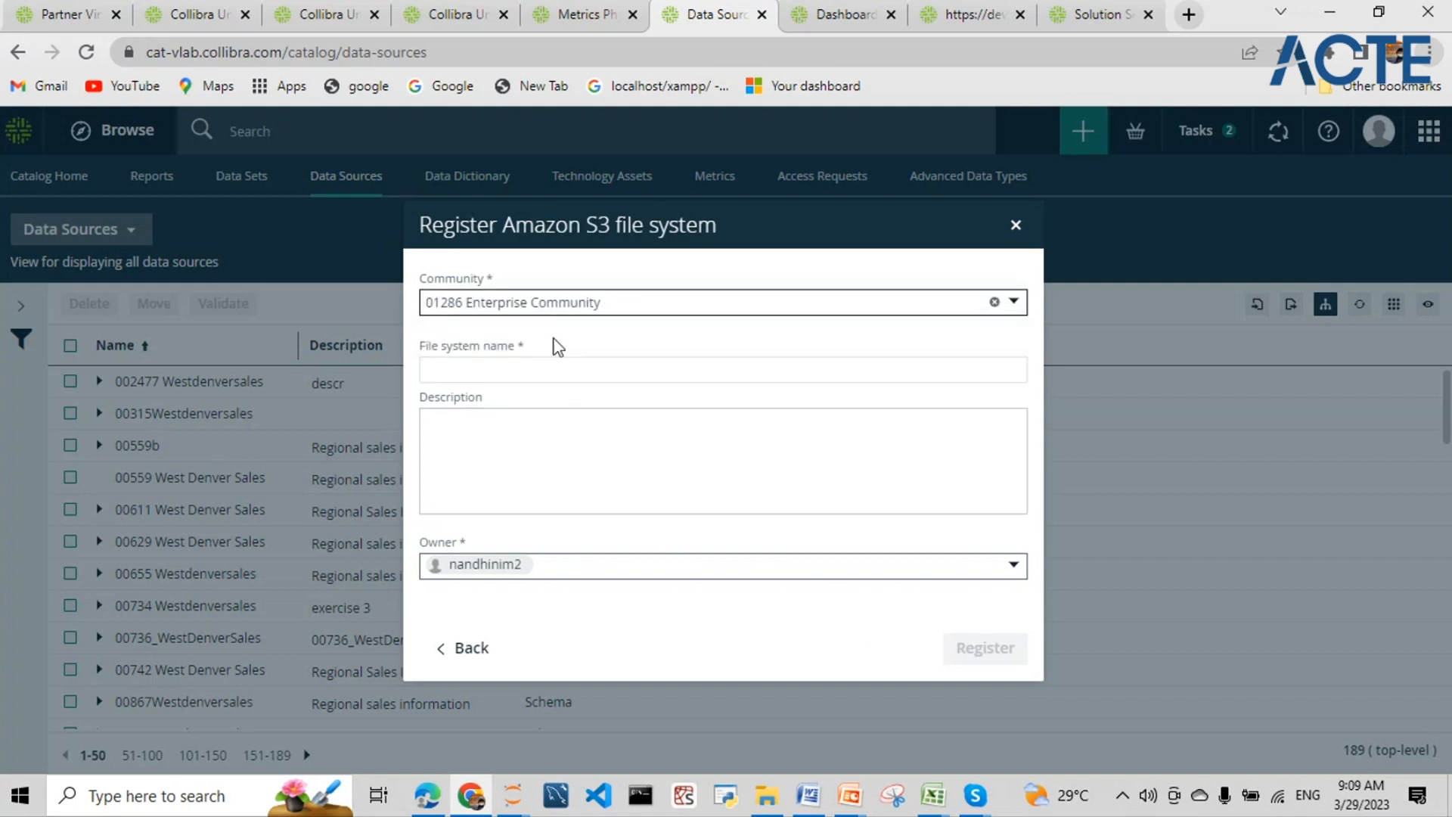
pyautogui.click(547, 370)
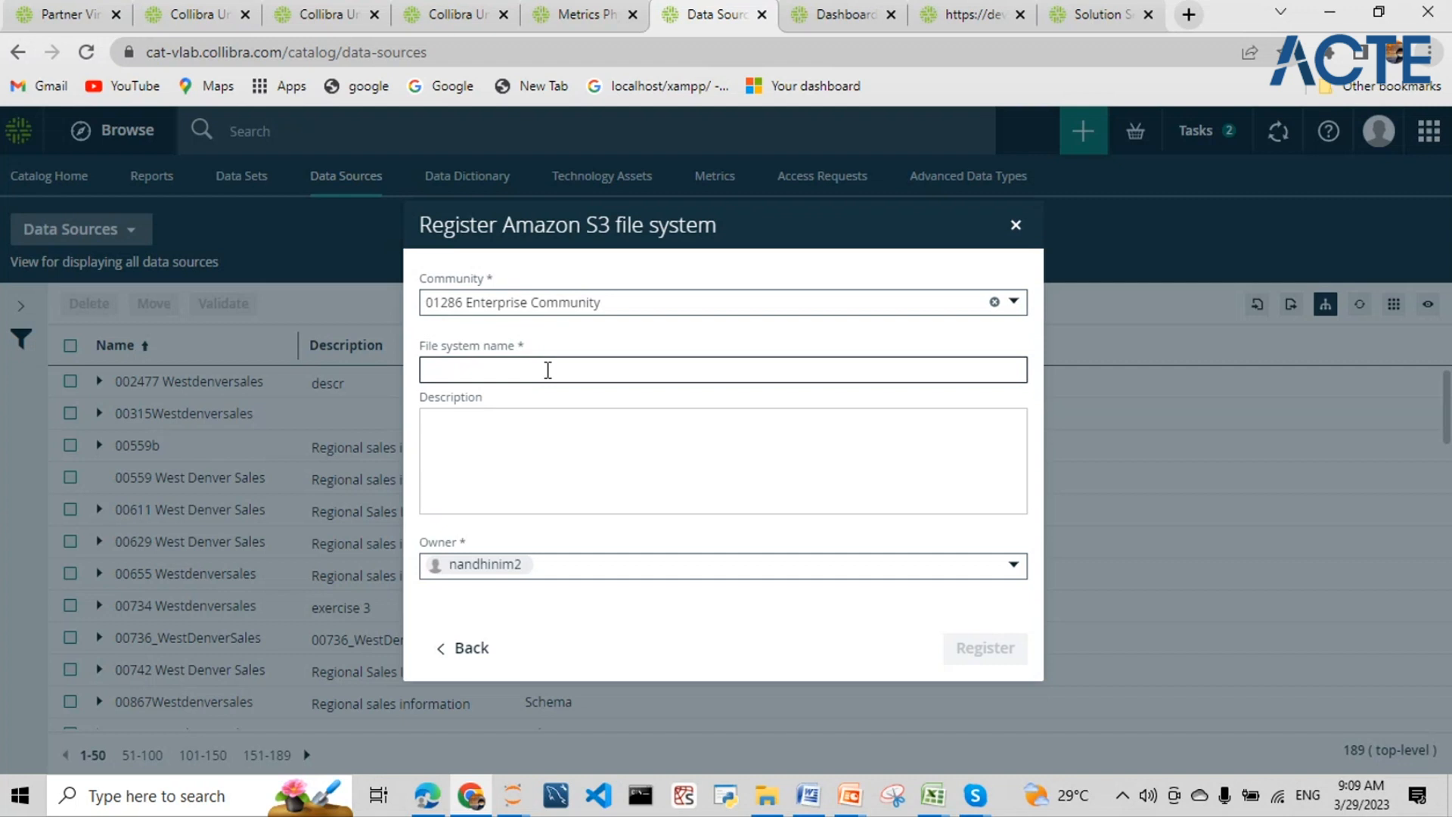
pyautogui.write('sdsfd')
pyautogui.press('BackSpace')
pyautogui.press('BackSpace')
pyautogui.press('BackSpace')
pyautogui.press('BackSpace')
pyautogui.press('BackSpace')
pyautogui.write('test')
pyautogui.click(996, 663)
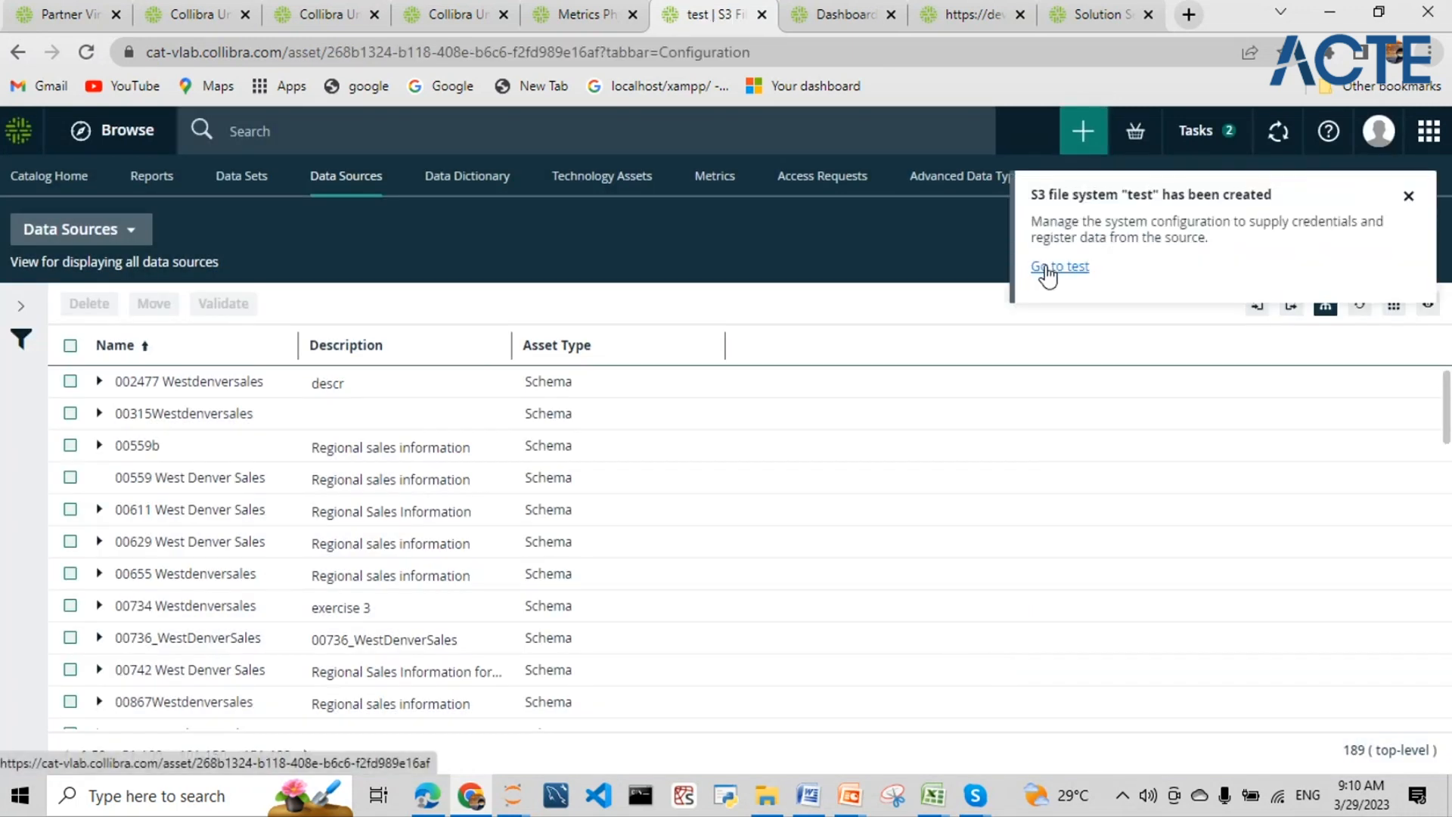
pyautogui.click(1048, 268)
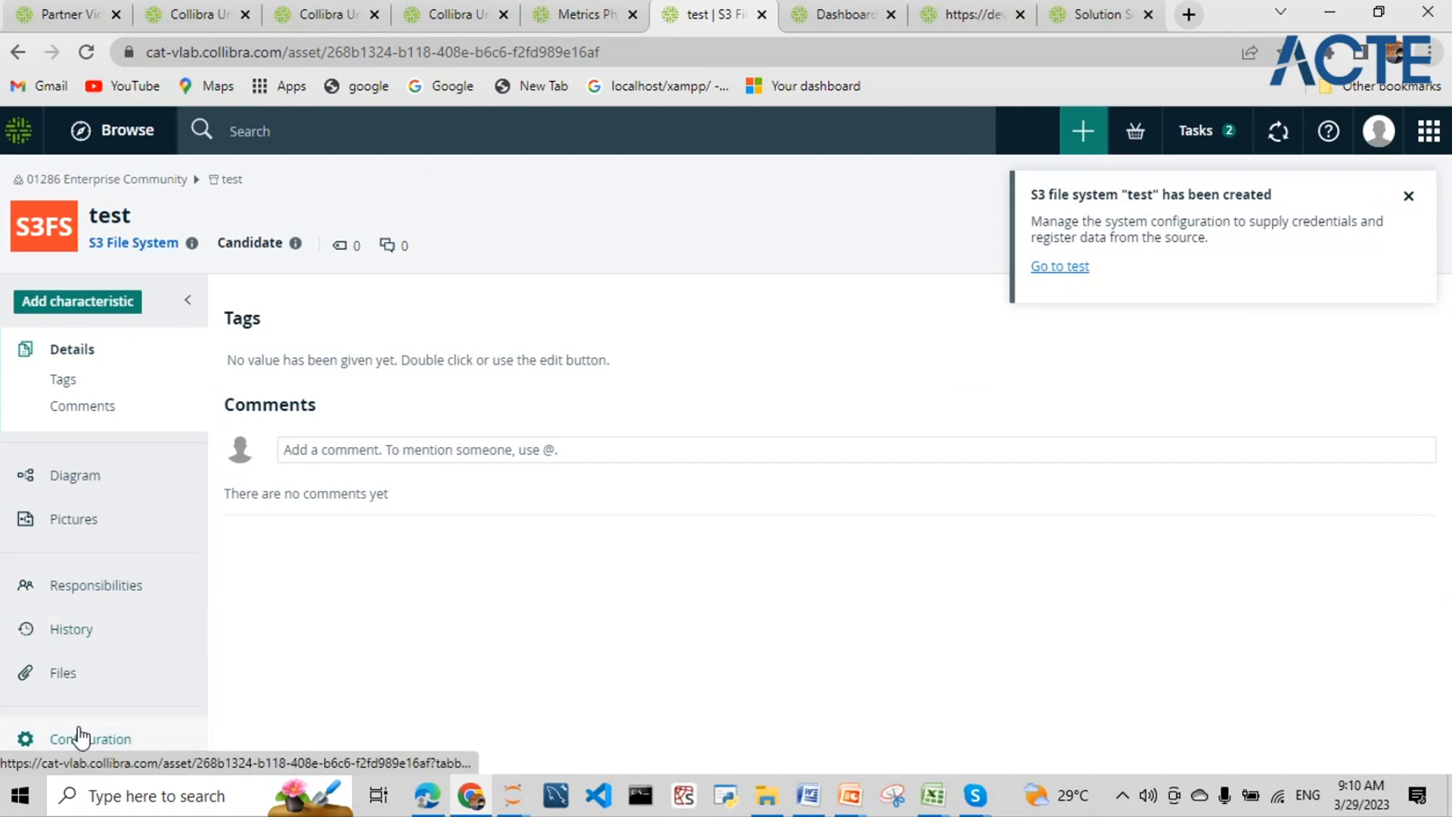
# - Edit the test file system's connection details, setting Connect via to local_jobserver
pyautogui.click(83, 745)
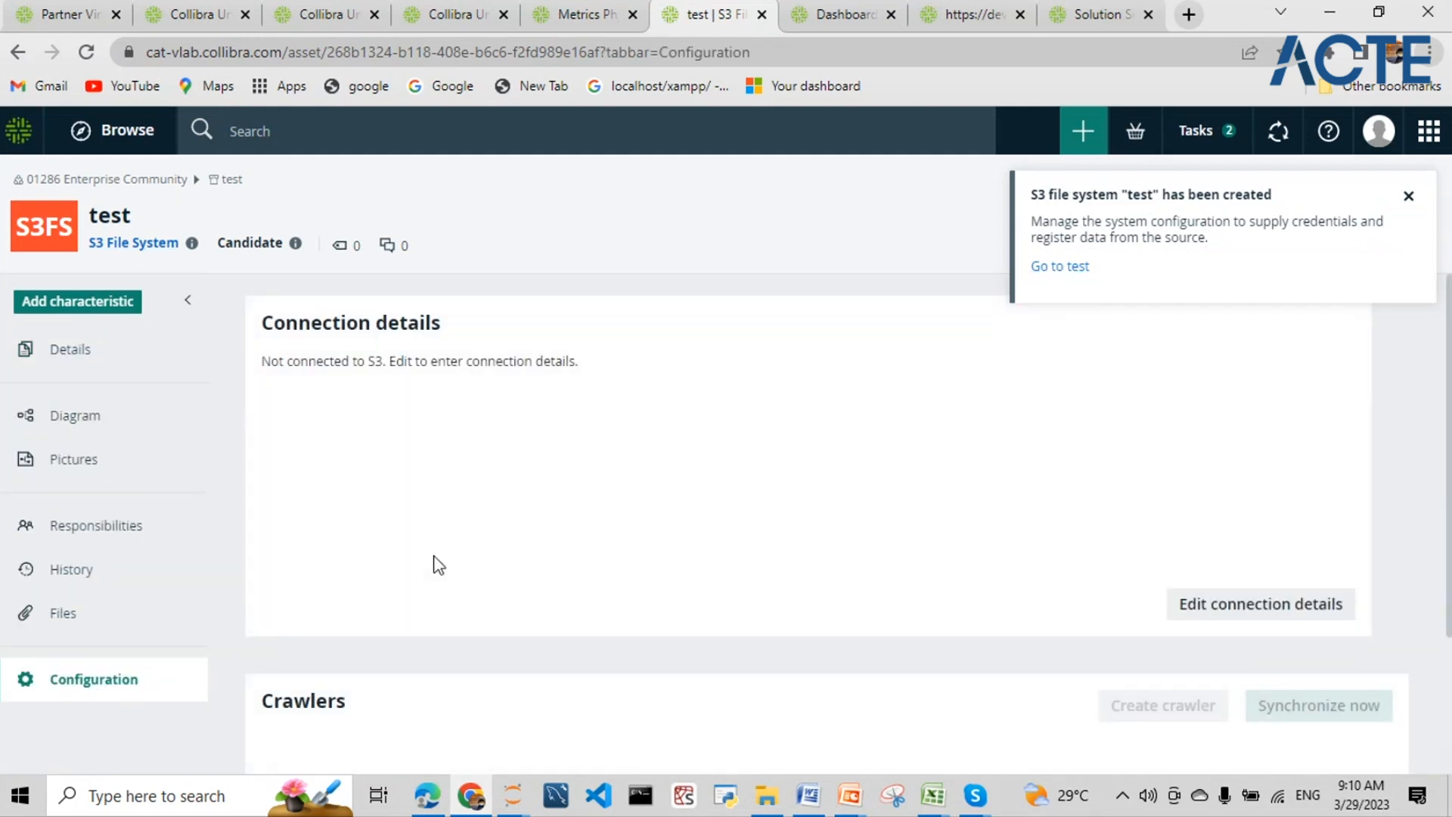
pyautogui.click(652, 612)
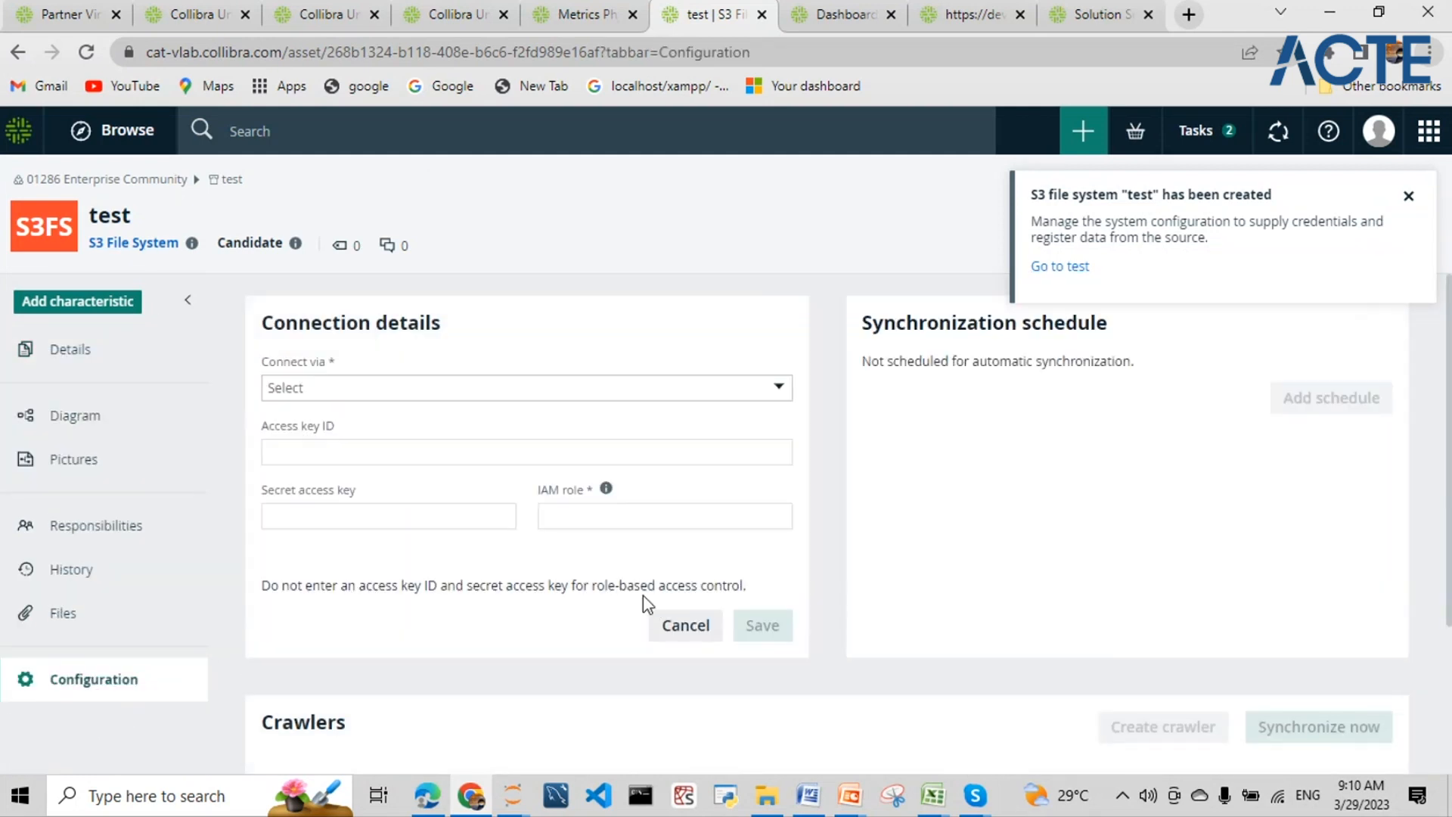
pyautogui.click(390, 388)
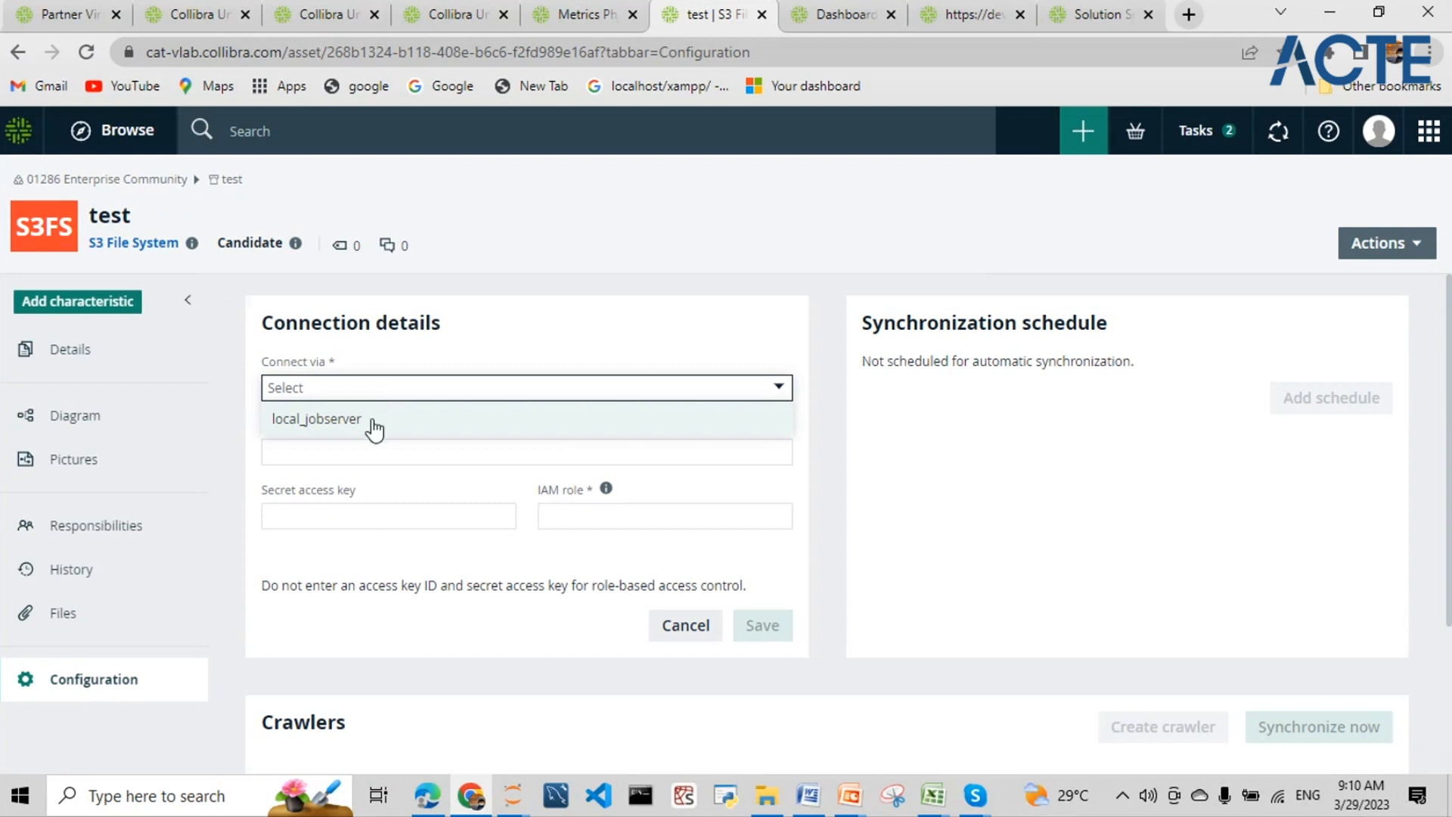
pyautogui.click(375, 420)
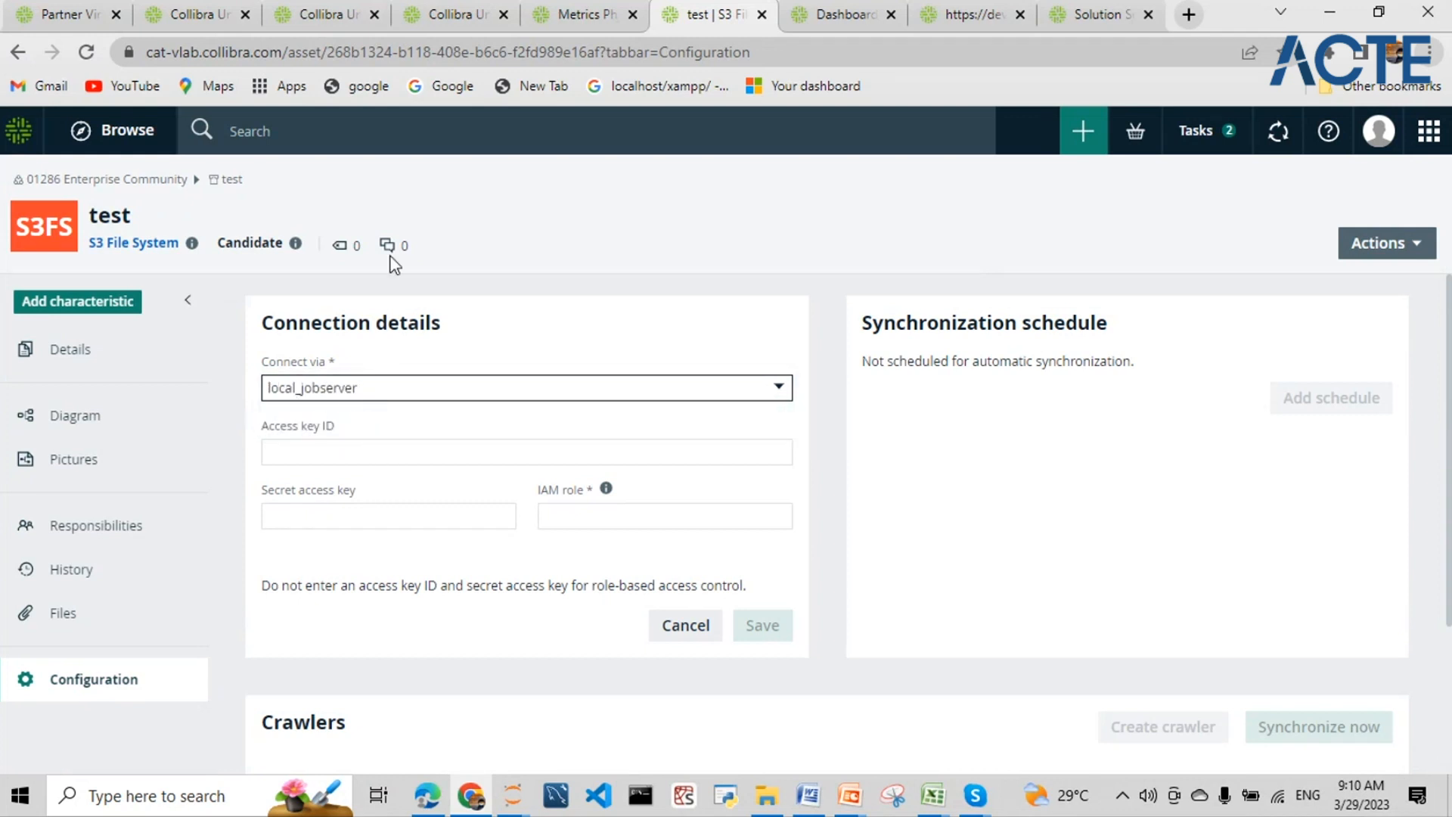
# - Step through the Access key ID, Secret access key and IAM role fields, leaving them empty
pyautogui.click(365, 451)
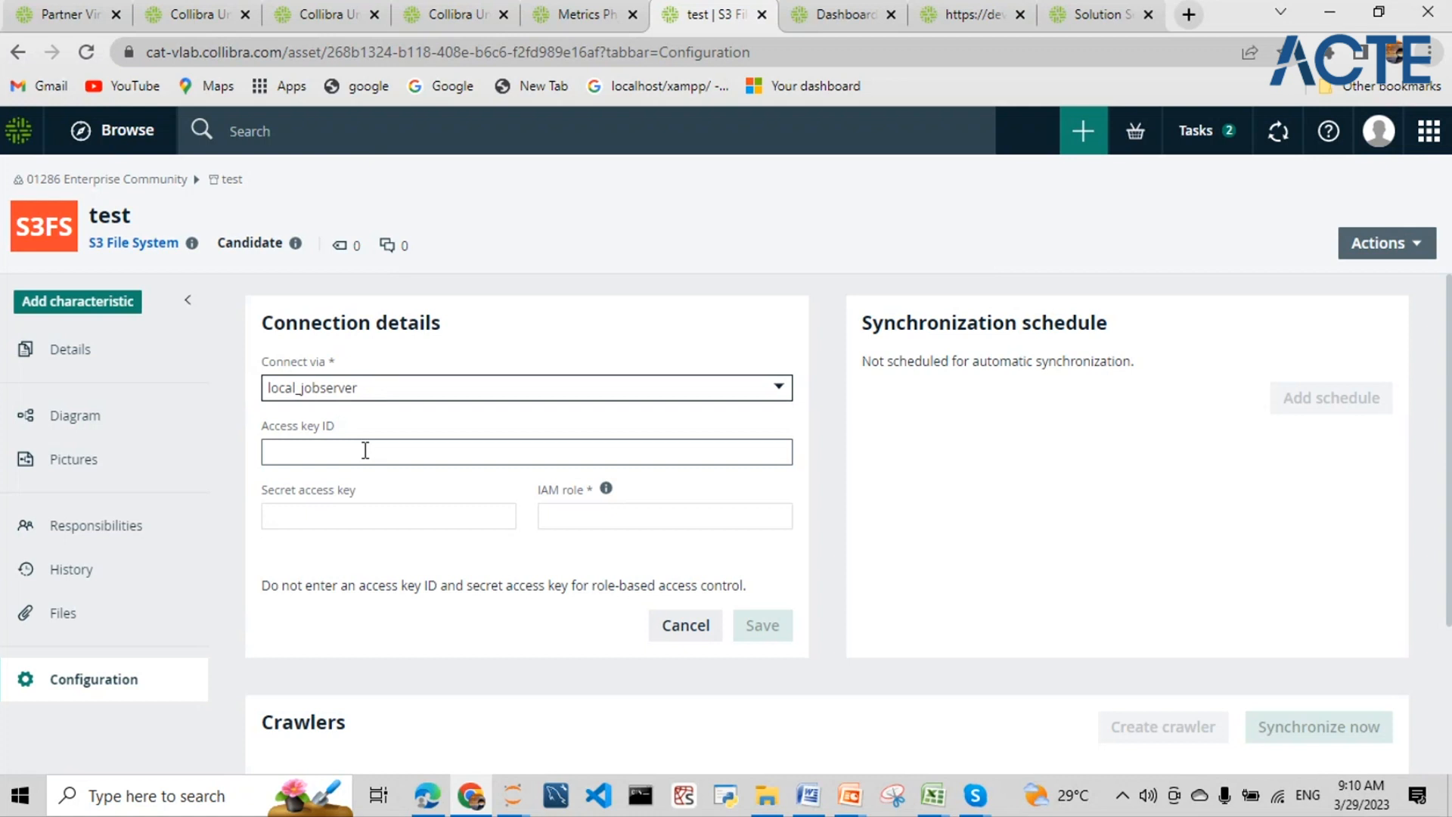
pyautogui.click(365, 451)
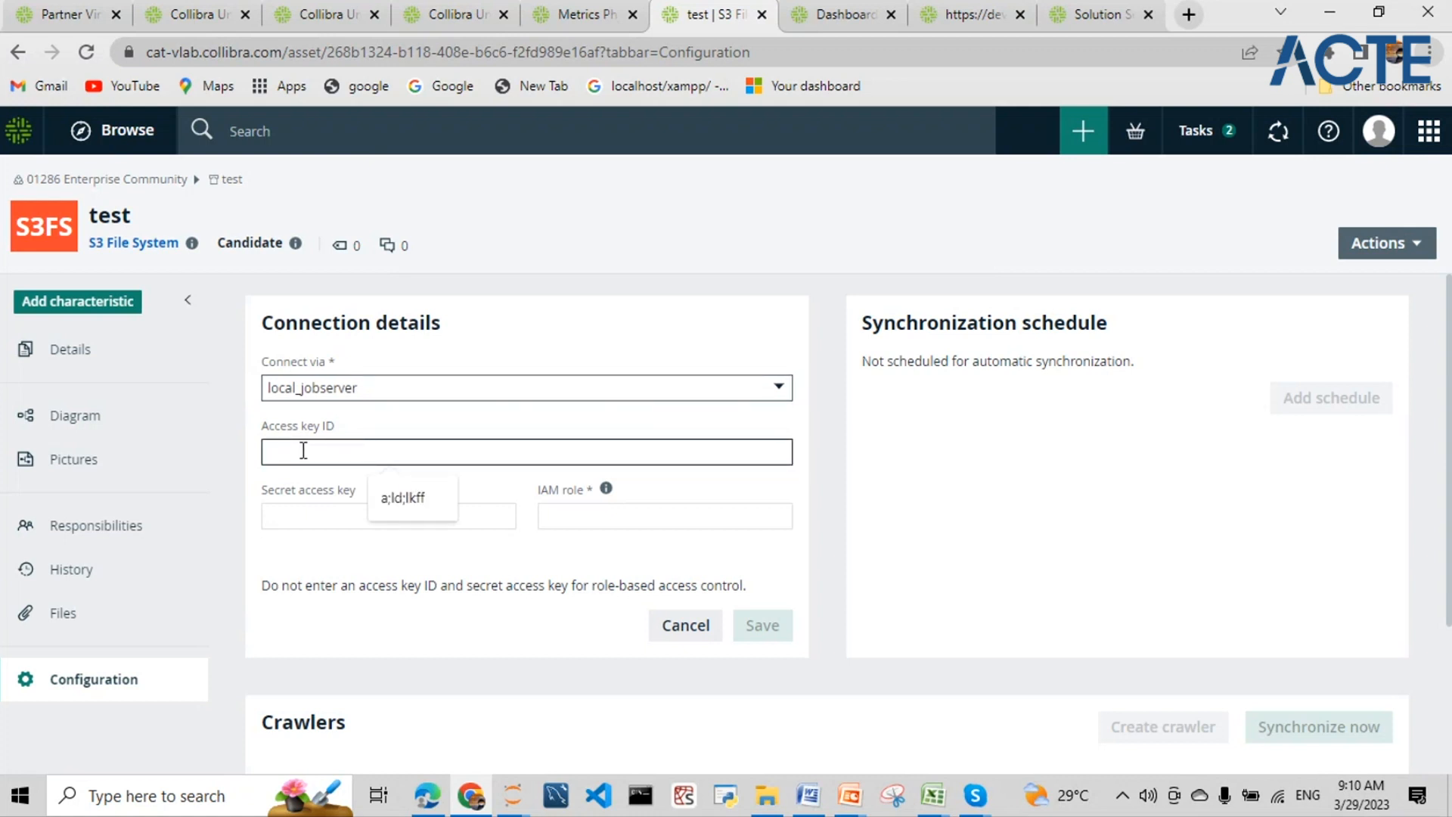
pyautogui.click(316, 507)
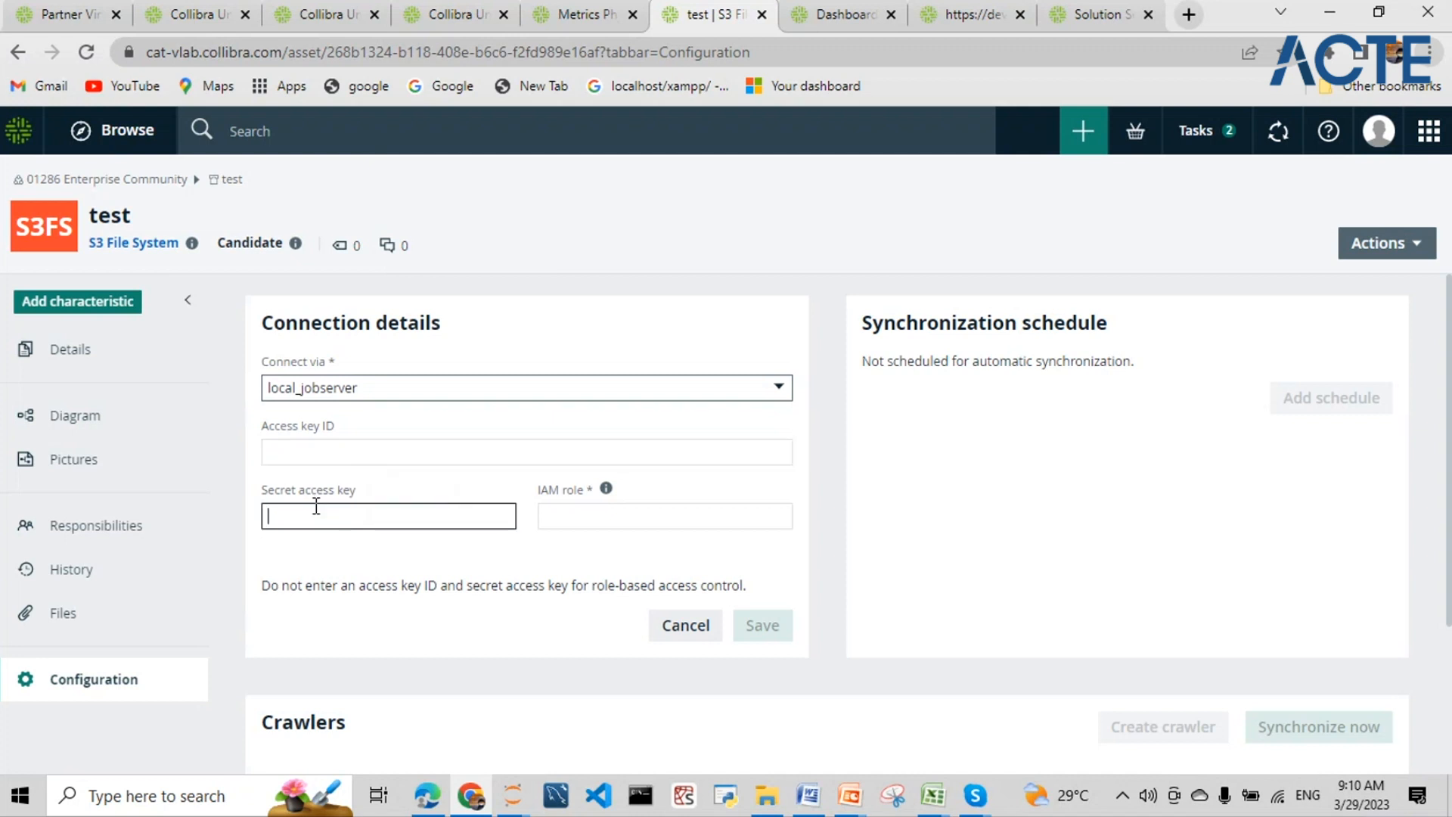
pyautogui.click(549, 519)
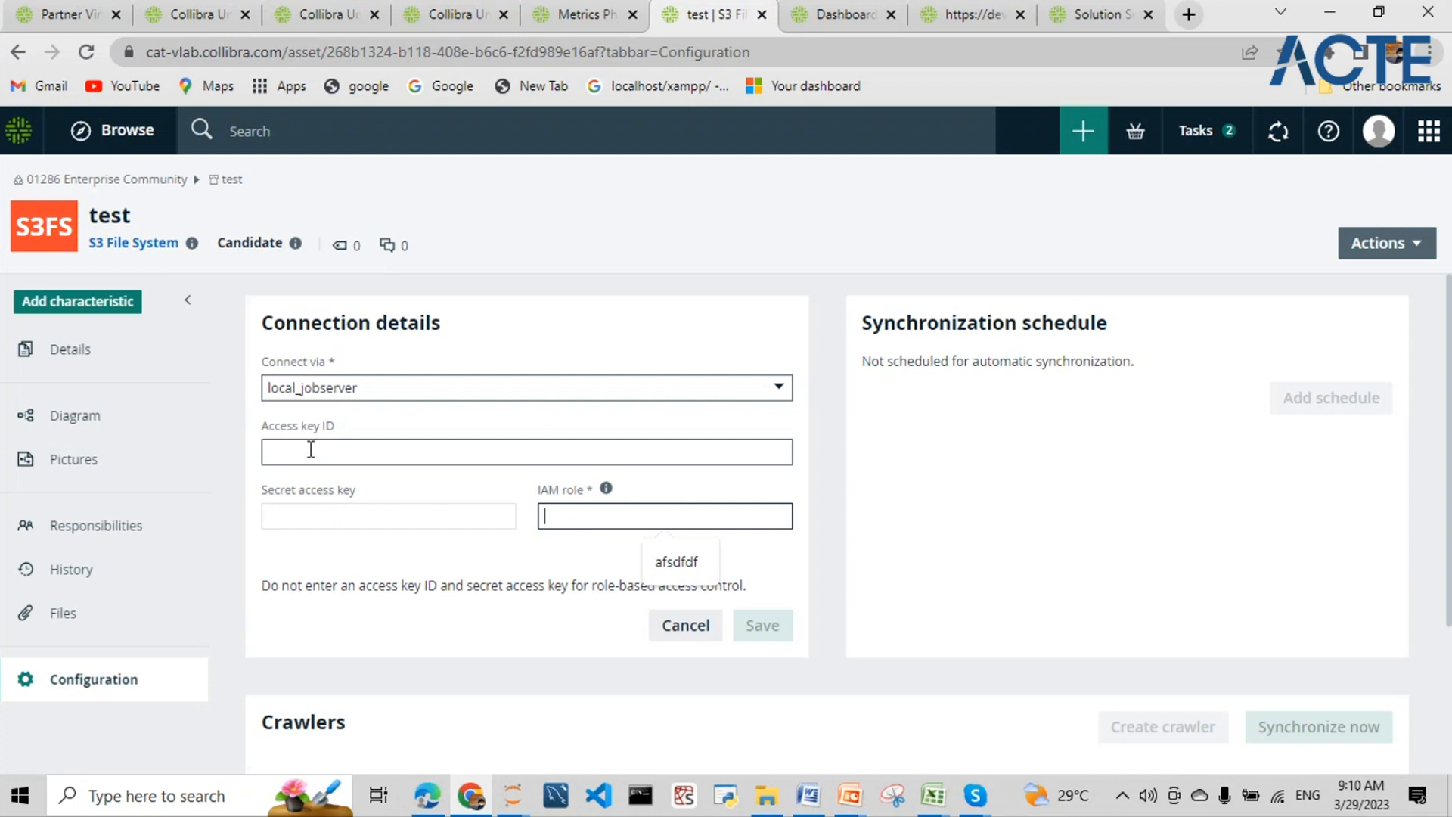
pyautogui.scroll(-3, 528, 593)
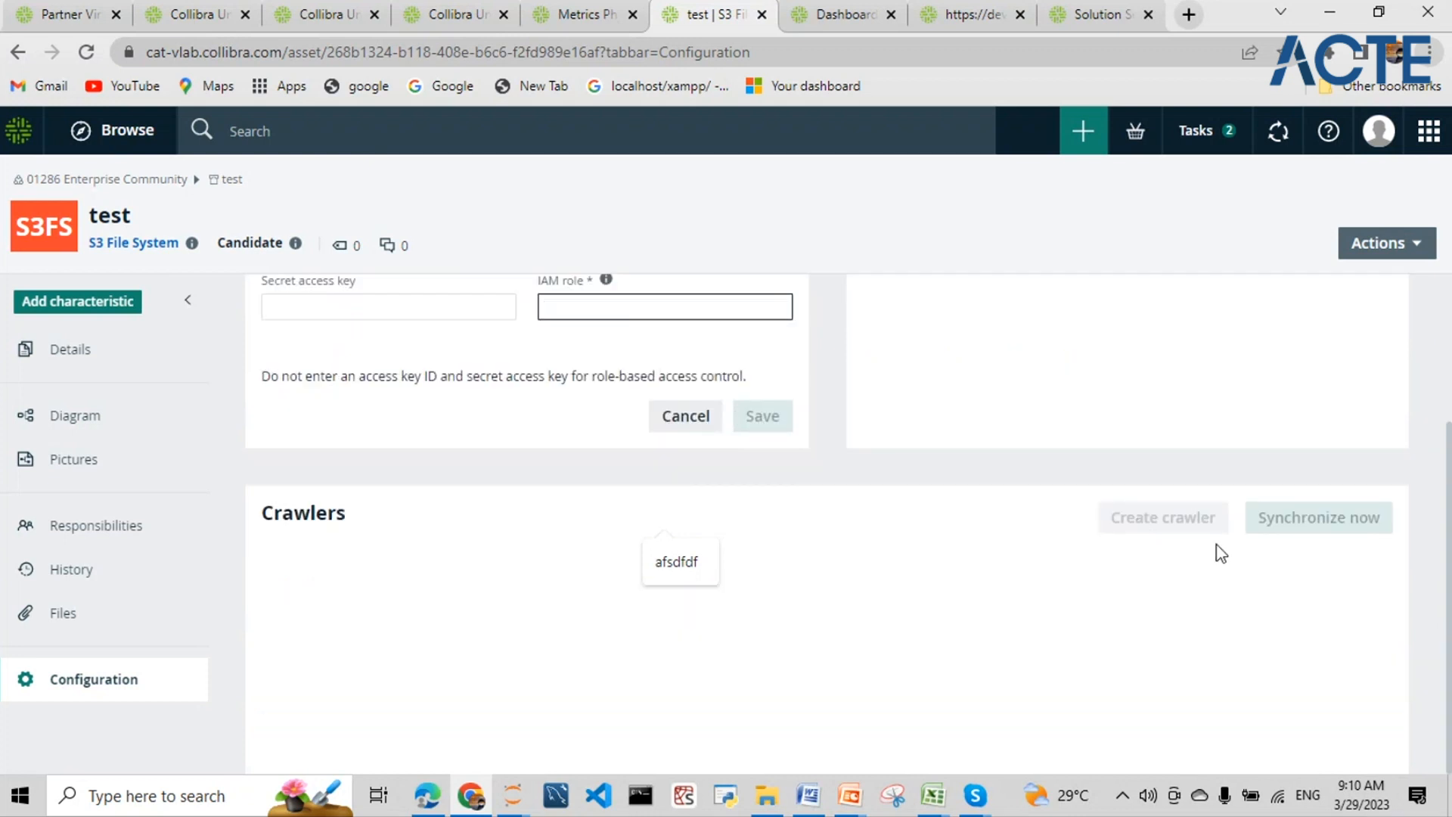
pyautogui.click(1226, 526)
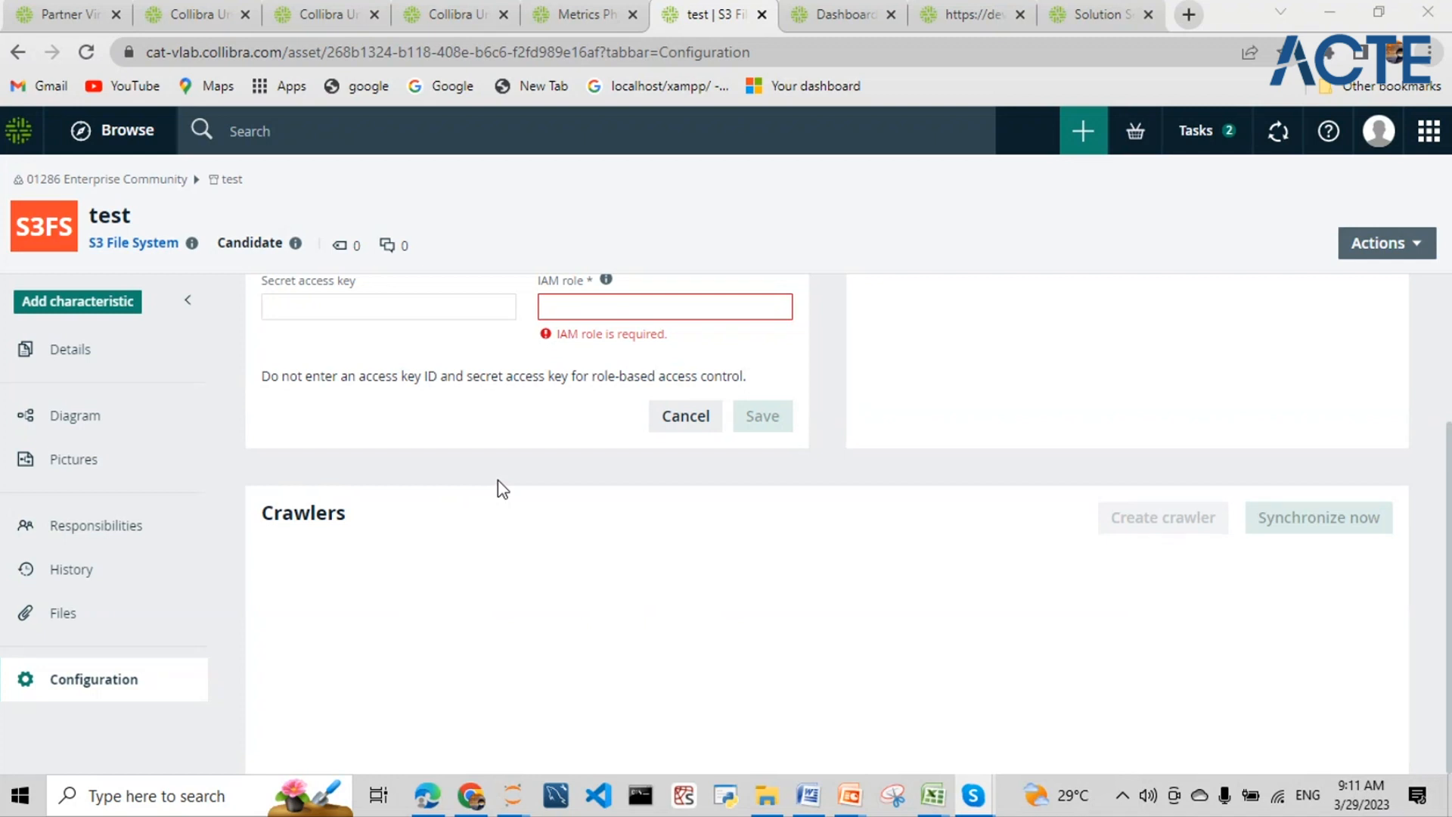
# - Navigate back through browser history to the Data Sources list
pyautogui.click(18, 51)
pyautogui.click(20, 52)
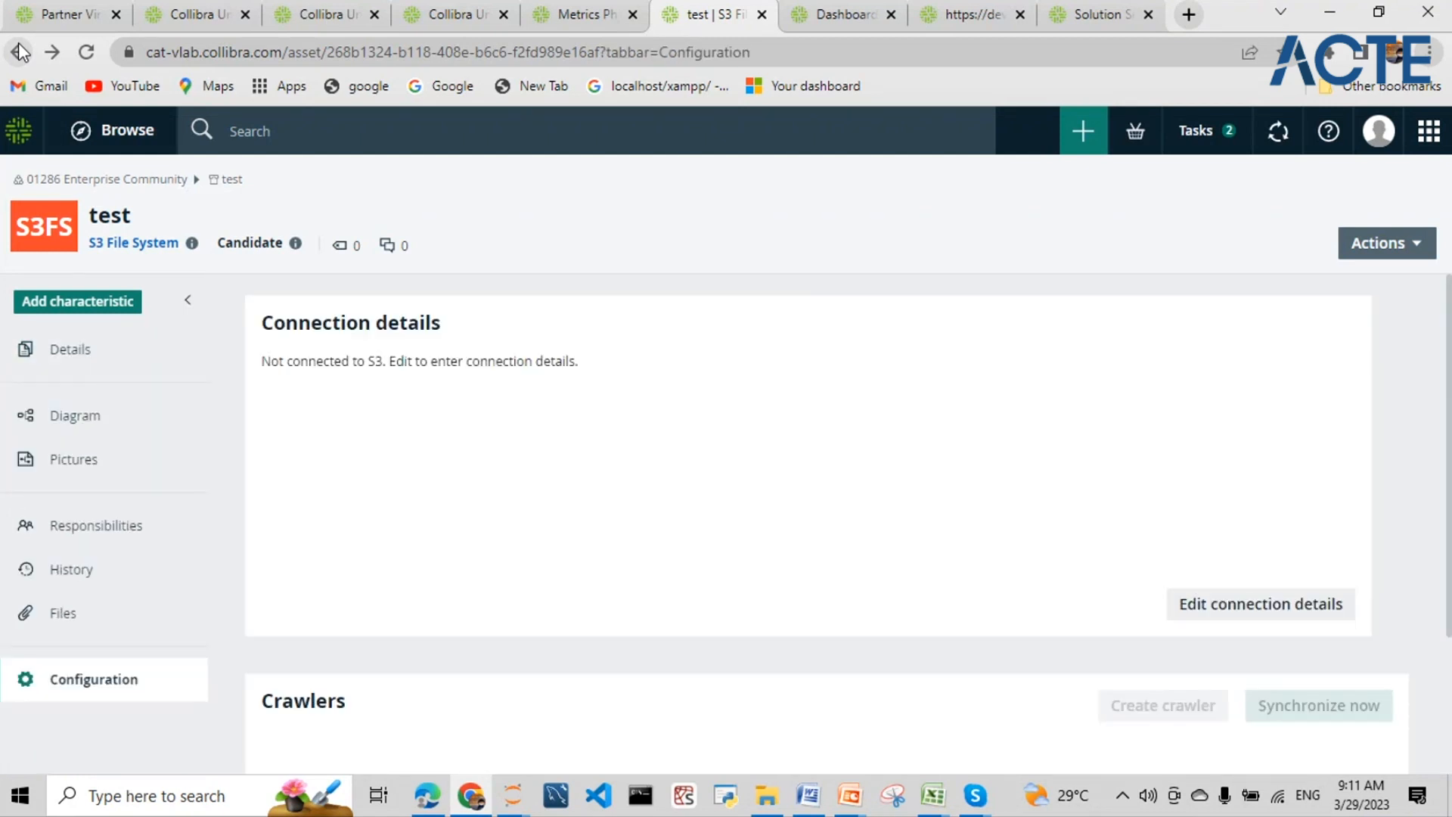
pyautogui.click(19, 51)
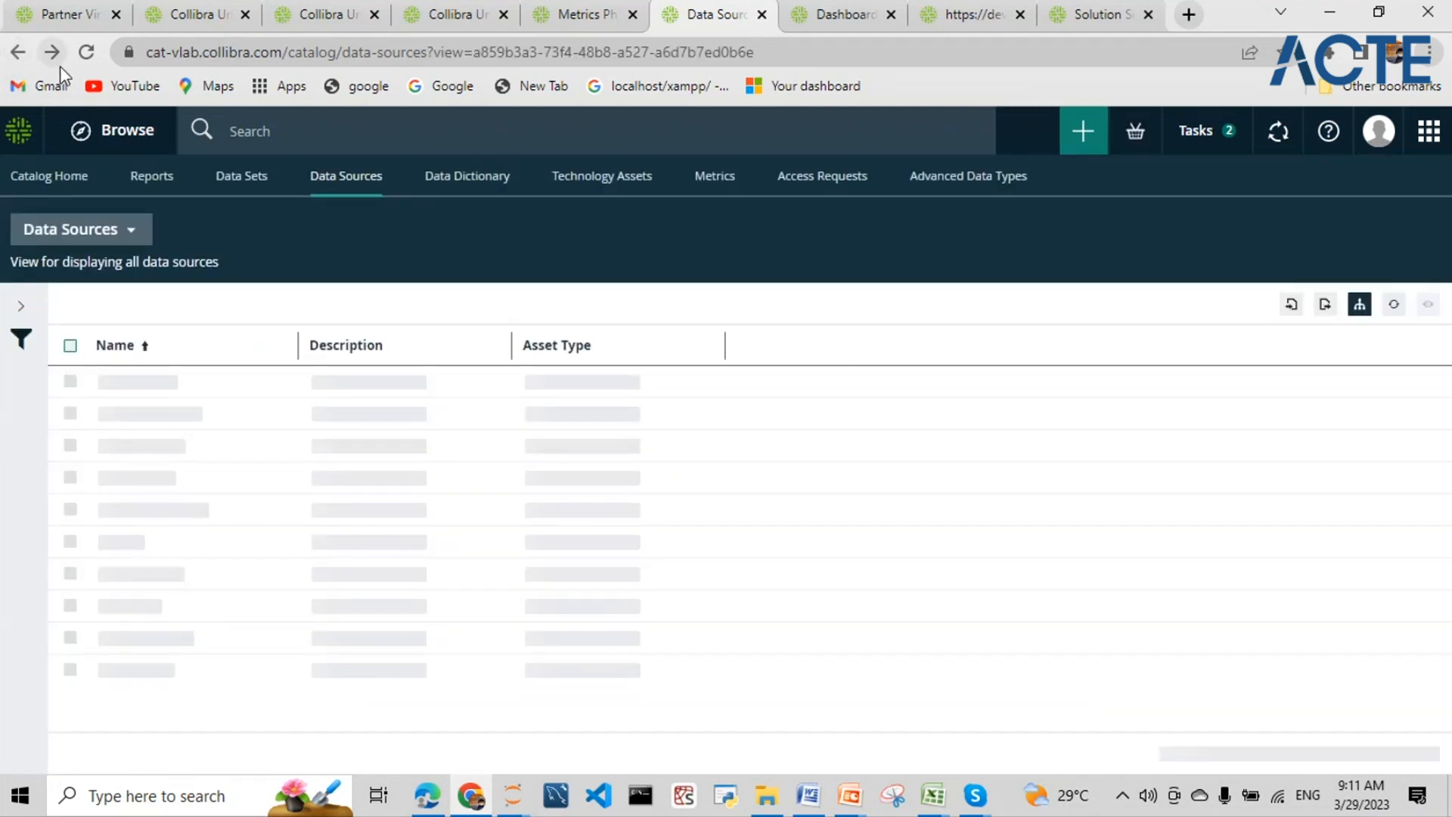
# - Open Register data source with the Collibra-provided driver from the + menu, then close it
pyautogui.click(1087, 144)
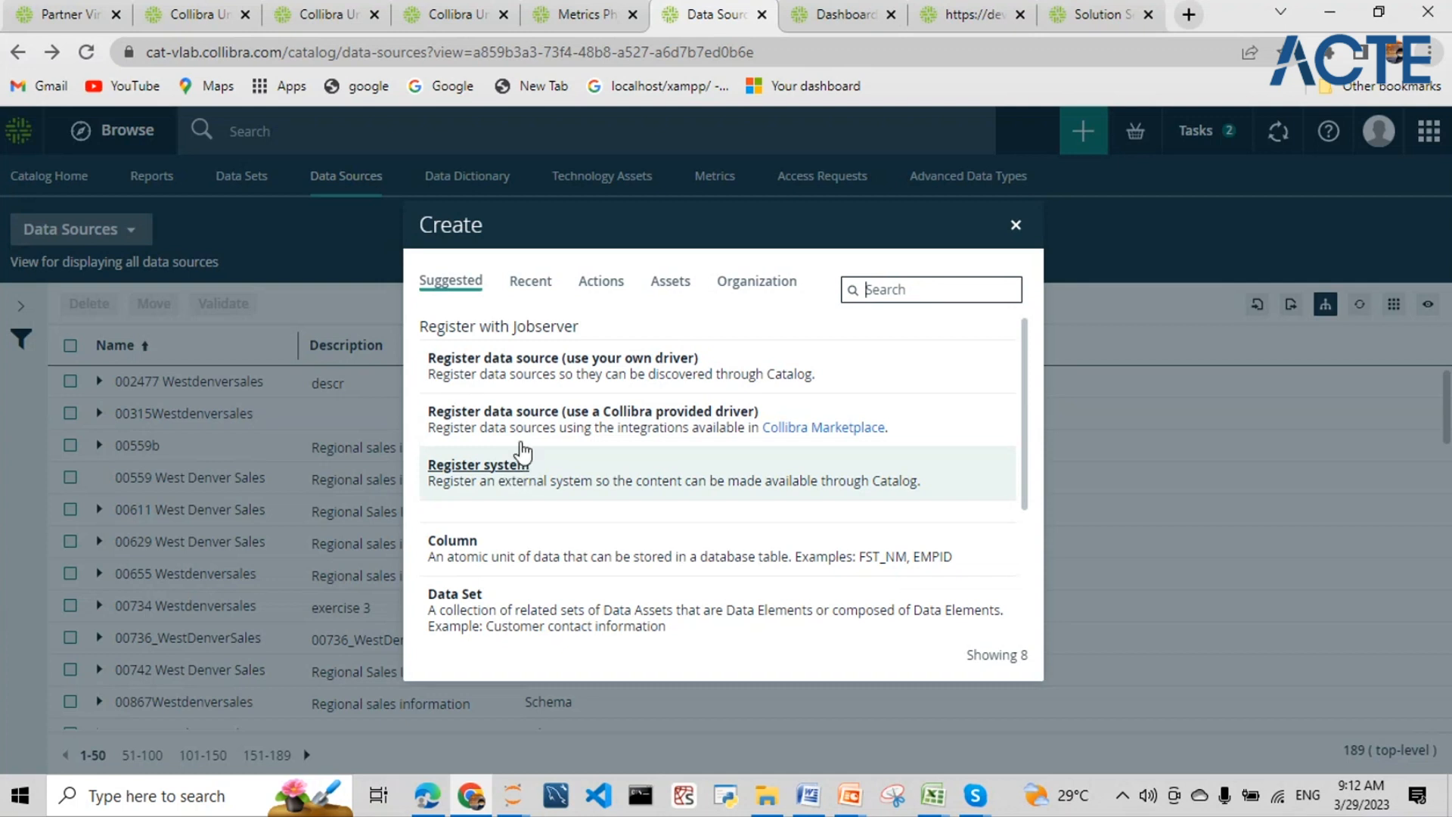
pyautogui.rightClick(531, 416)
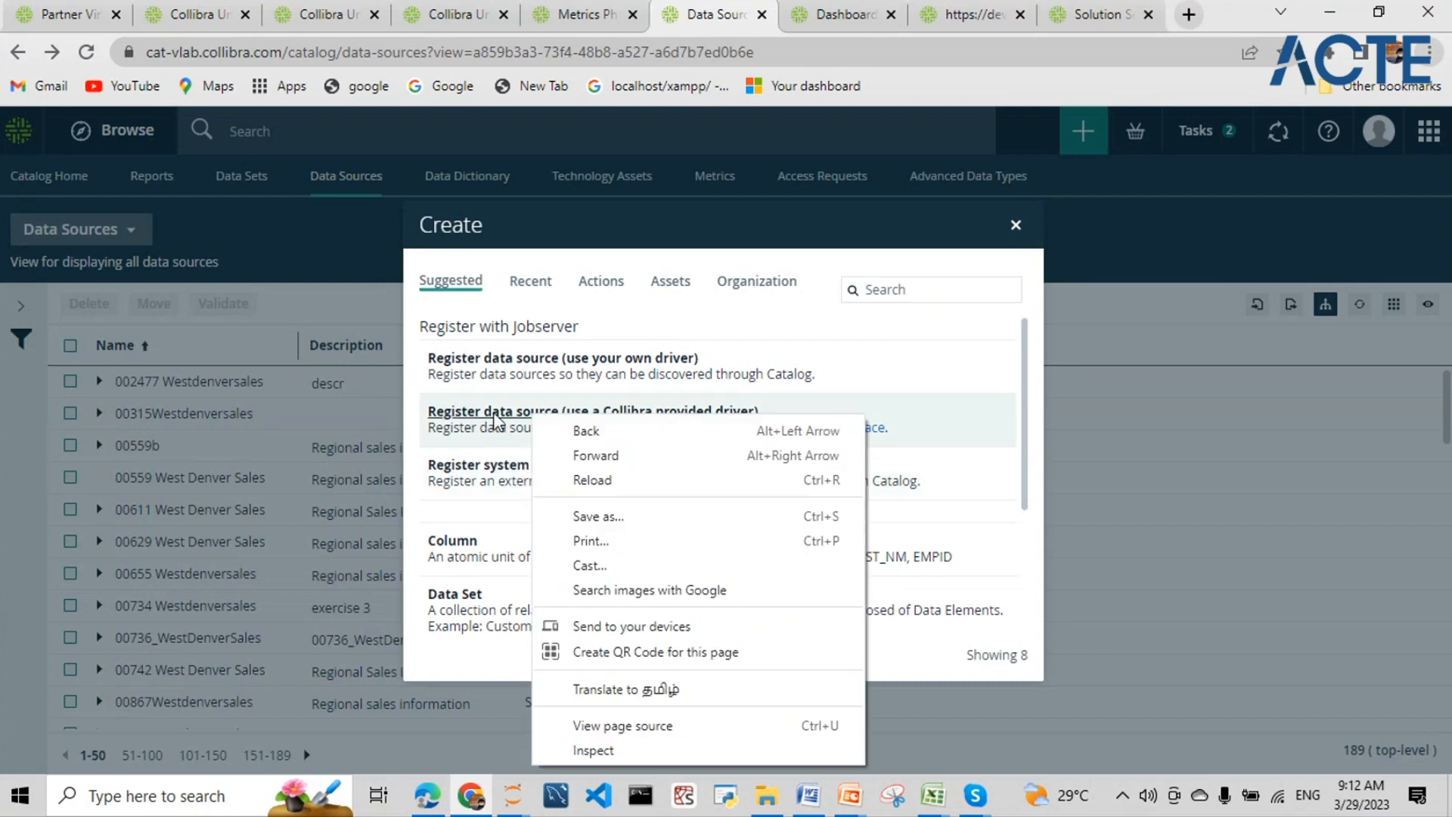
pyautogui.click(496, 418)
pyautogui.click(496, 416)
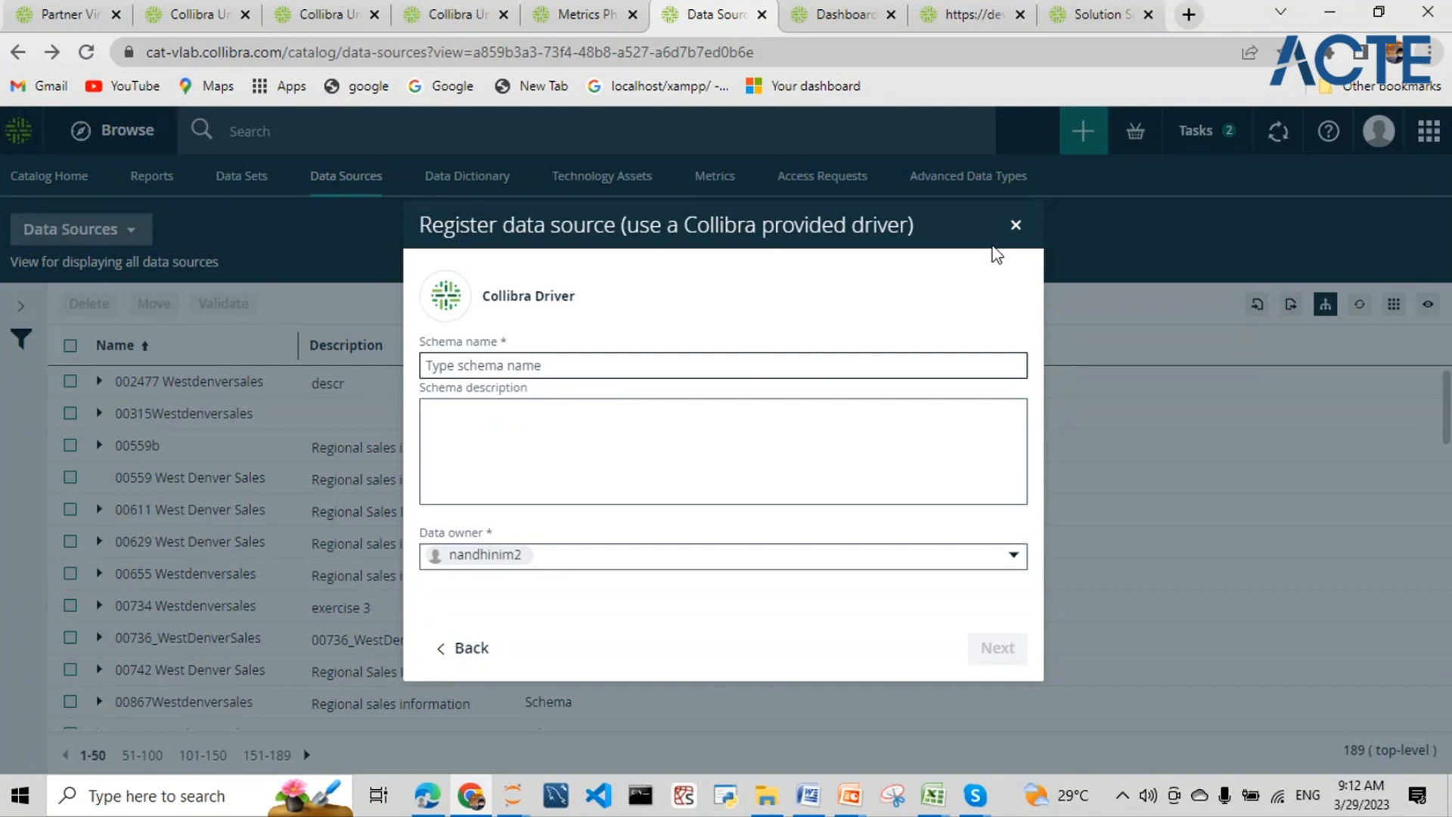
pyautogui.click(1015, 225)
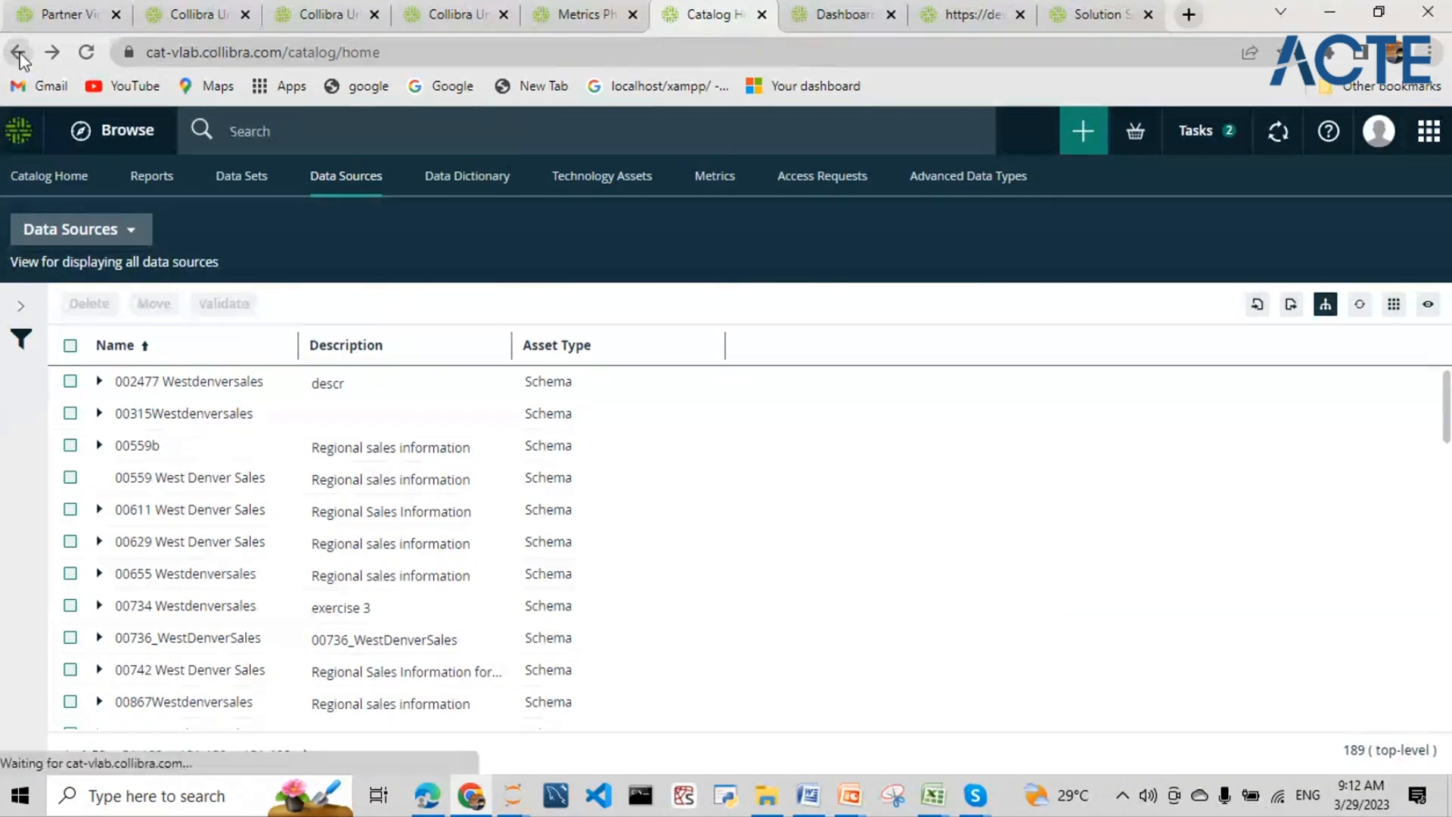
# - Go back to Catalog Home and open the 'test' card under Recently viewed
pyautogui.click(19, 53)
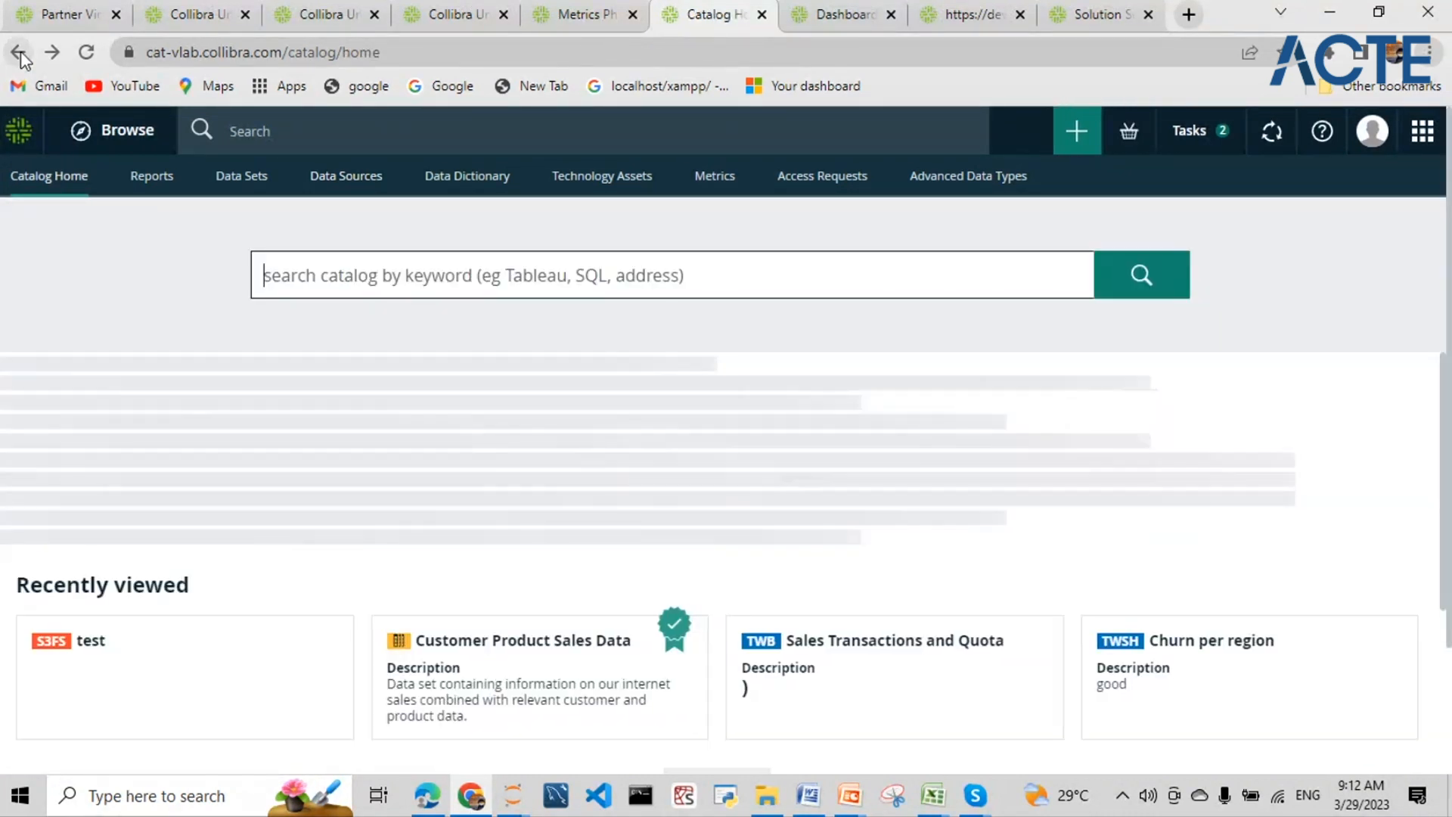
pyautogui.click(21, 53)
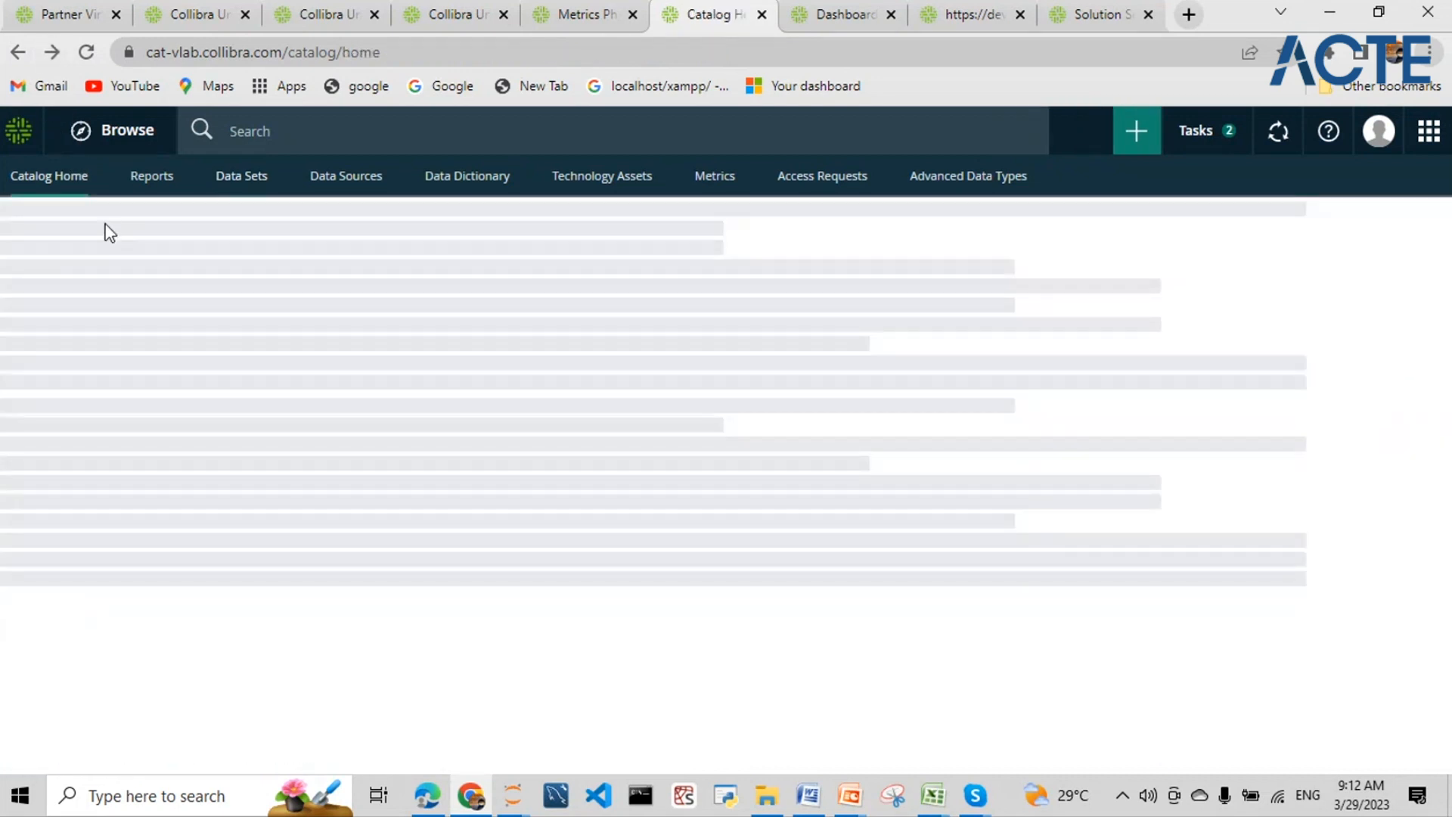
pyautogui.click(47, 626)
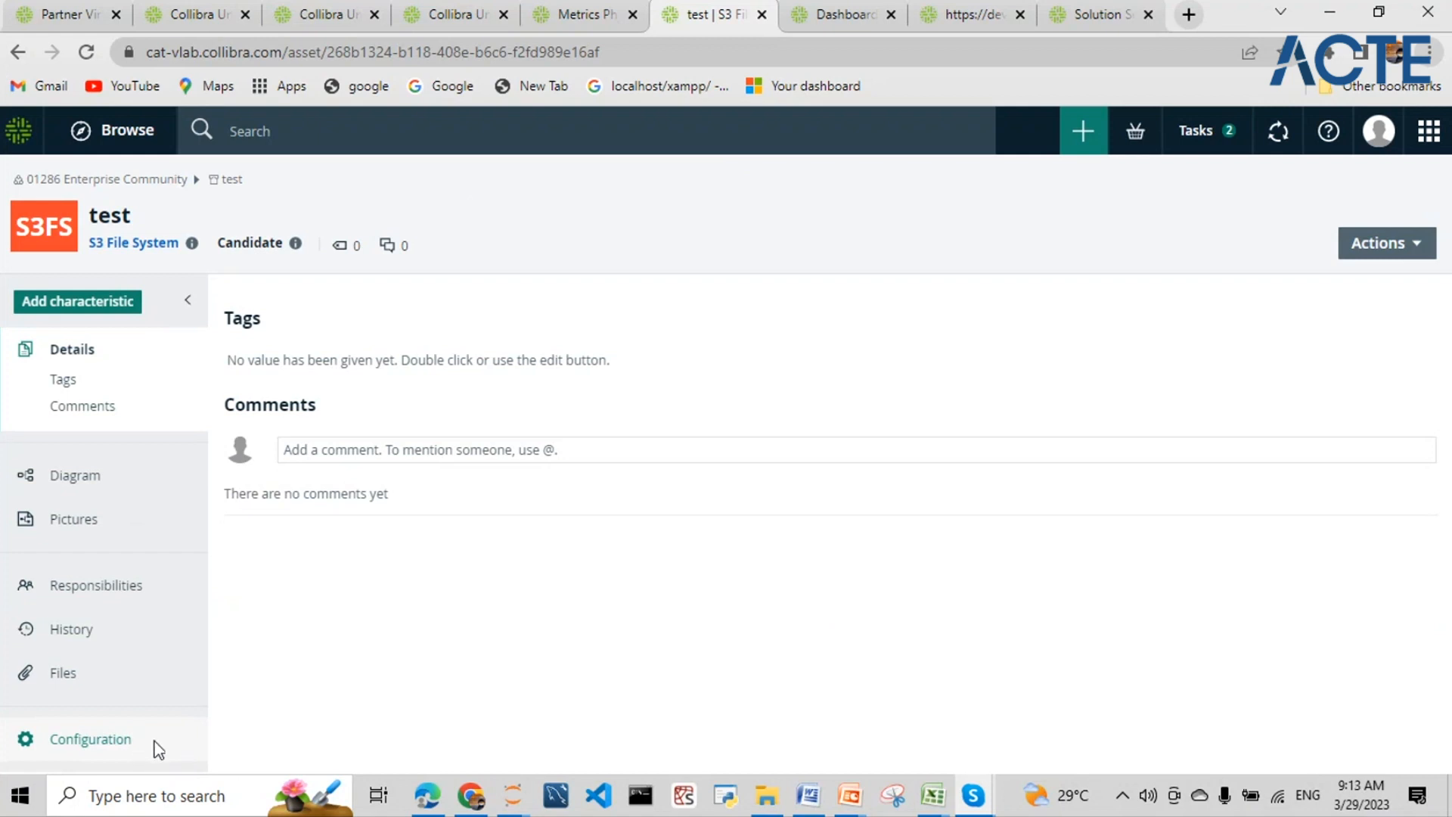
# - Open the test S3 File System asset's configuration and scroll through it
pyautogui.click(79, 739)
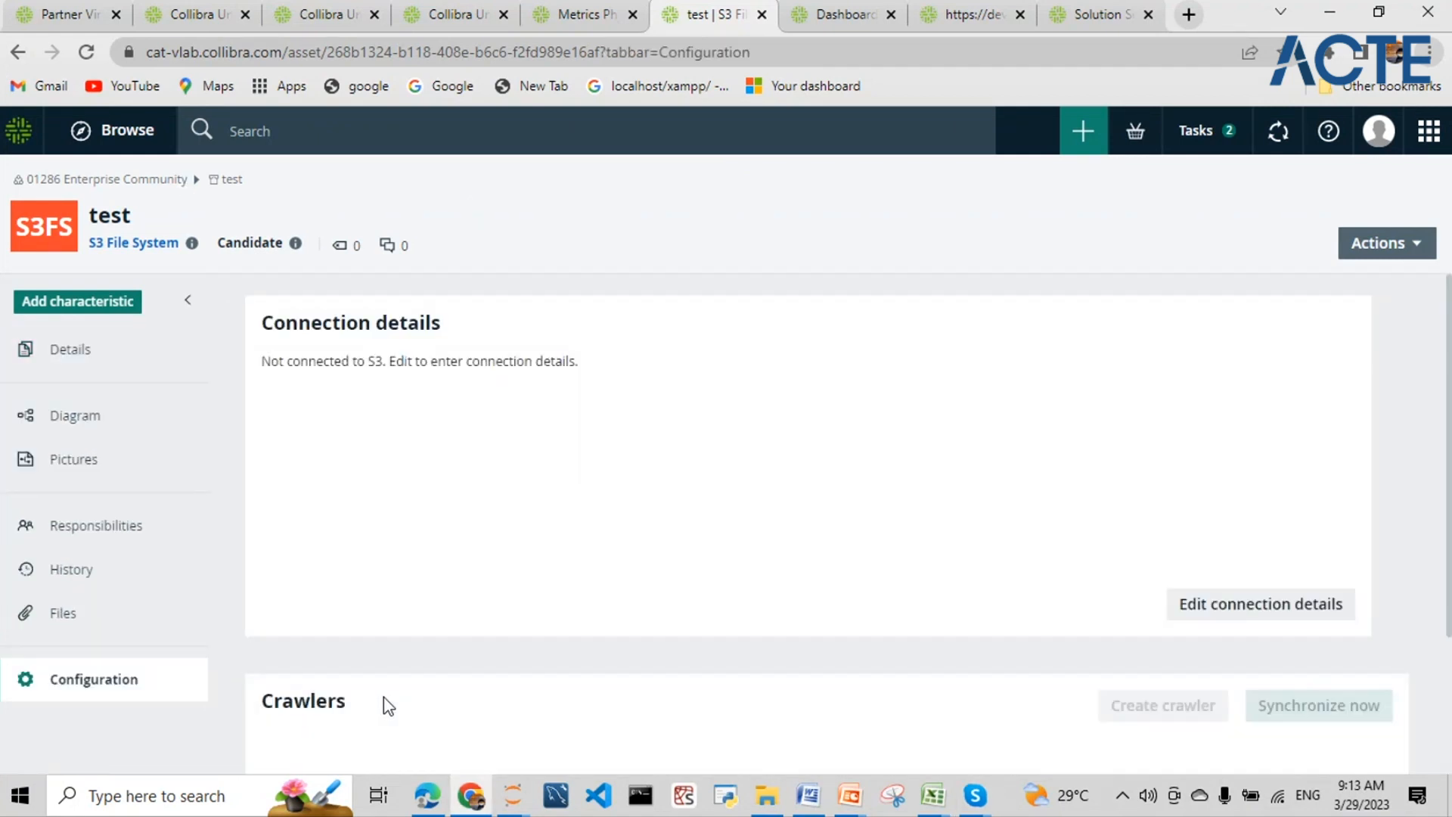
pyautogui.scroll(-2, 383, 696)
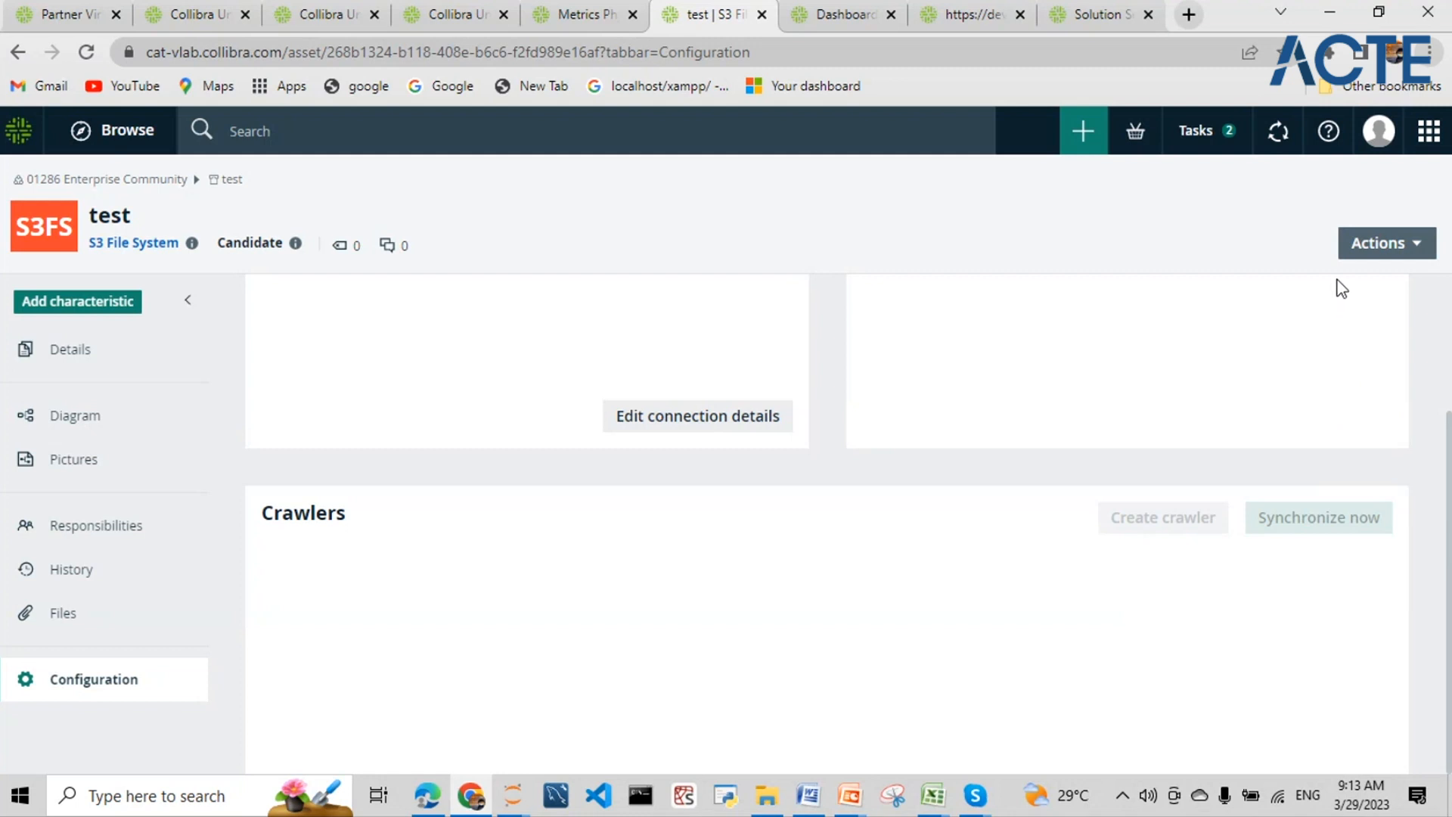
pyautogui.scroll(3, 1141, 570)
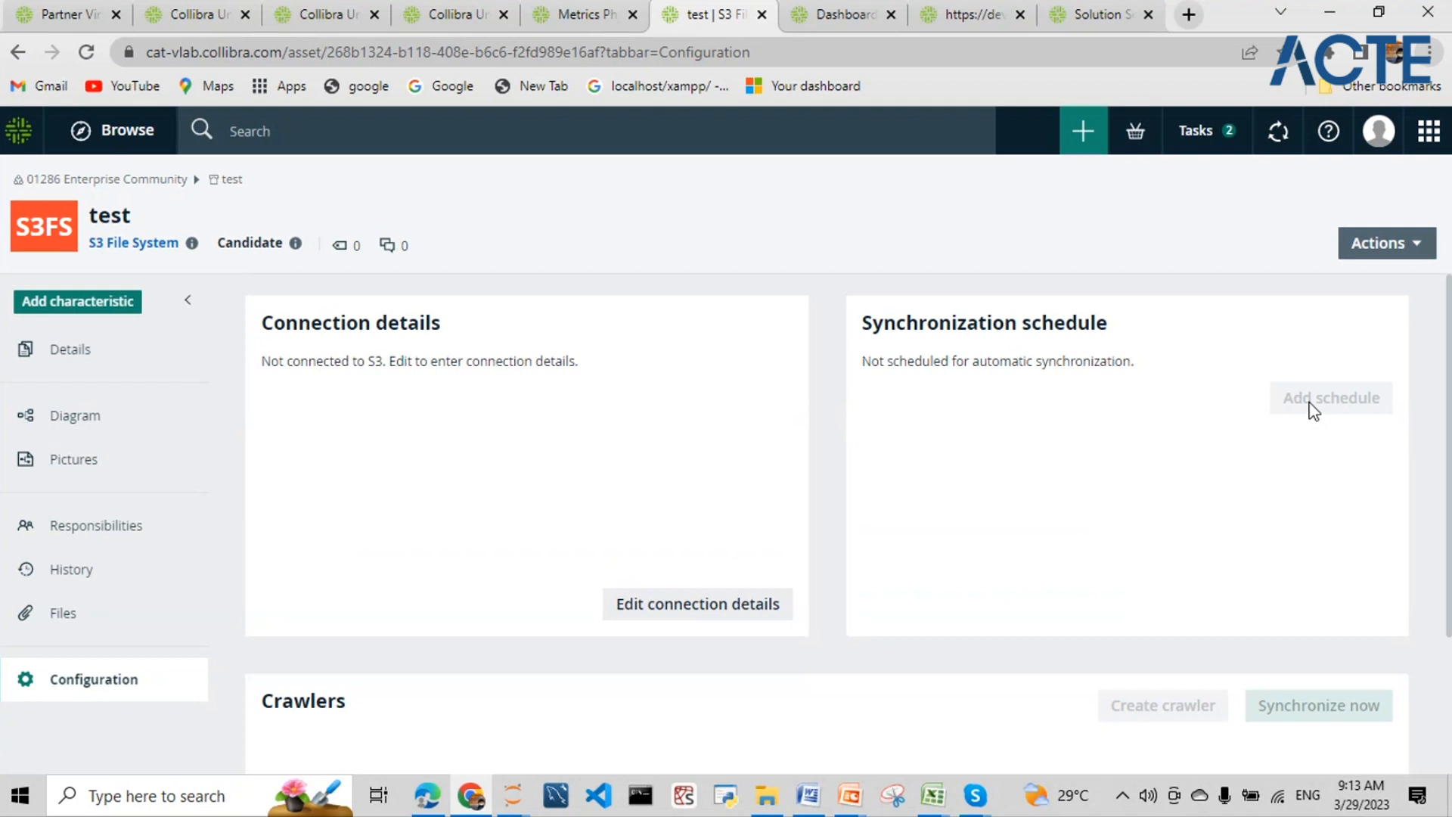
# - Look through the test asset's Actions menu, then go back to its Details page
pyautogui.click(1392, 243)
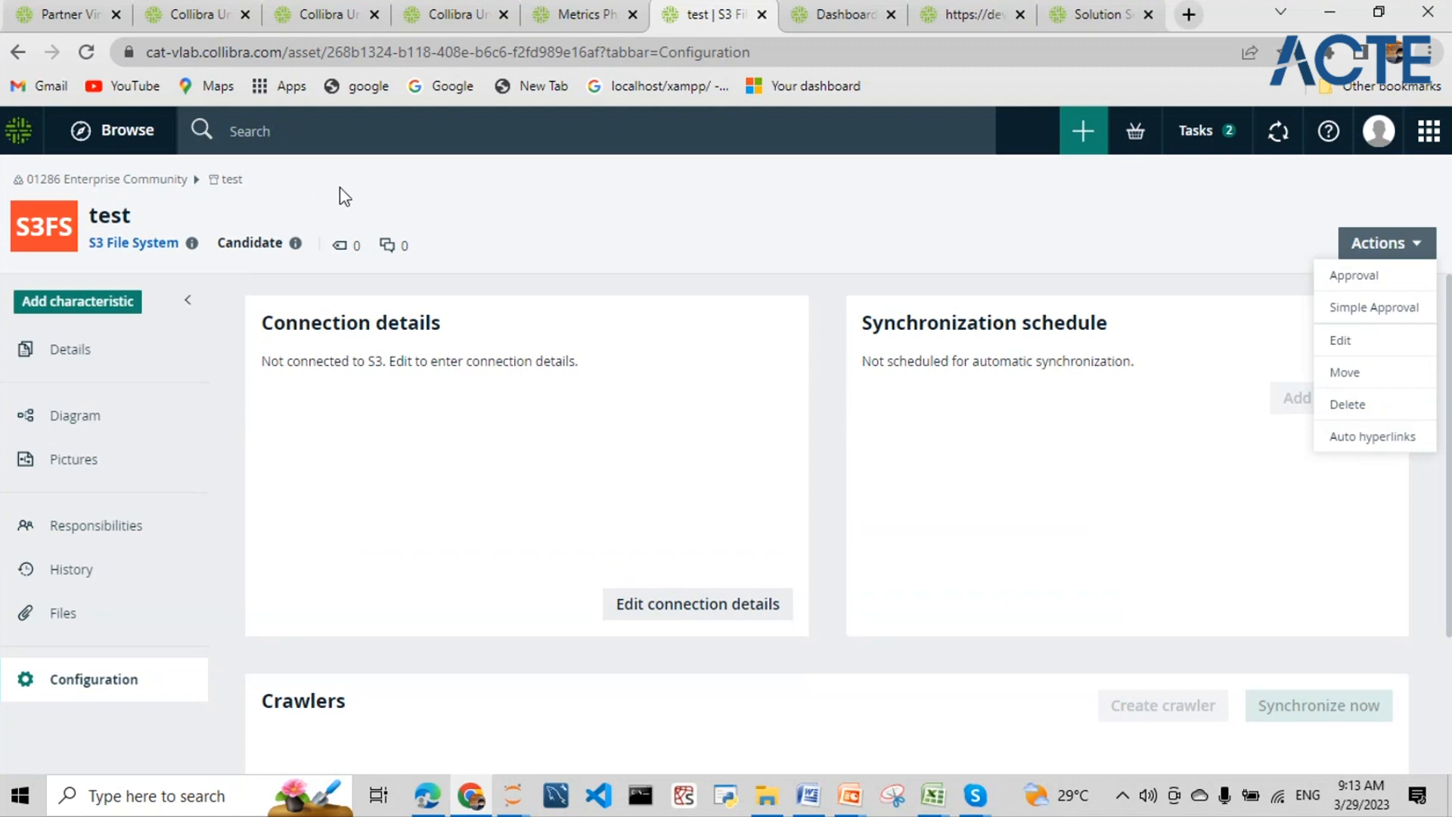
pyautogui.click(361, 193)
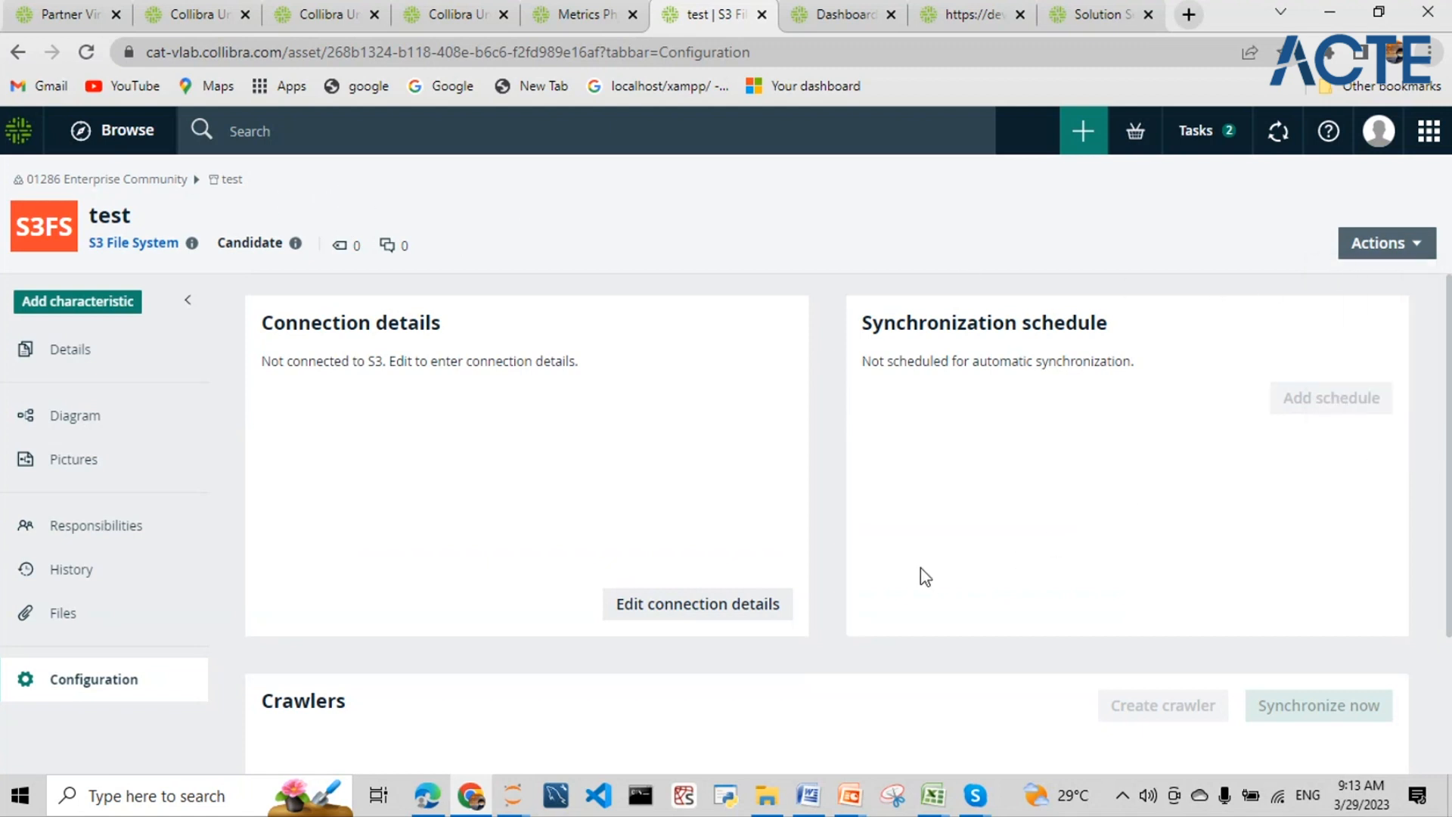
pyautogui.scroll(-3, 924, 577)
pyautogui.scroll(3, 924, 576)
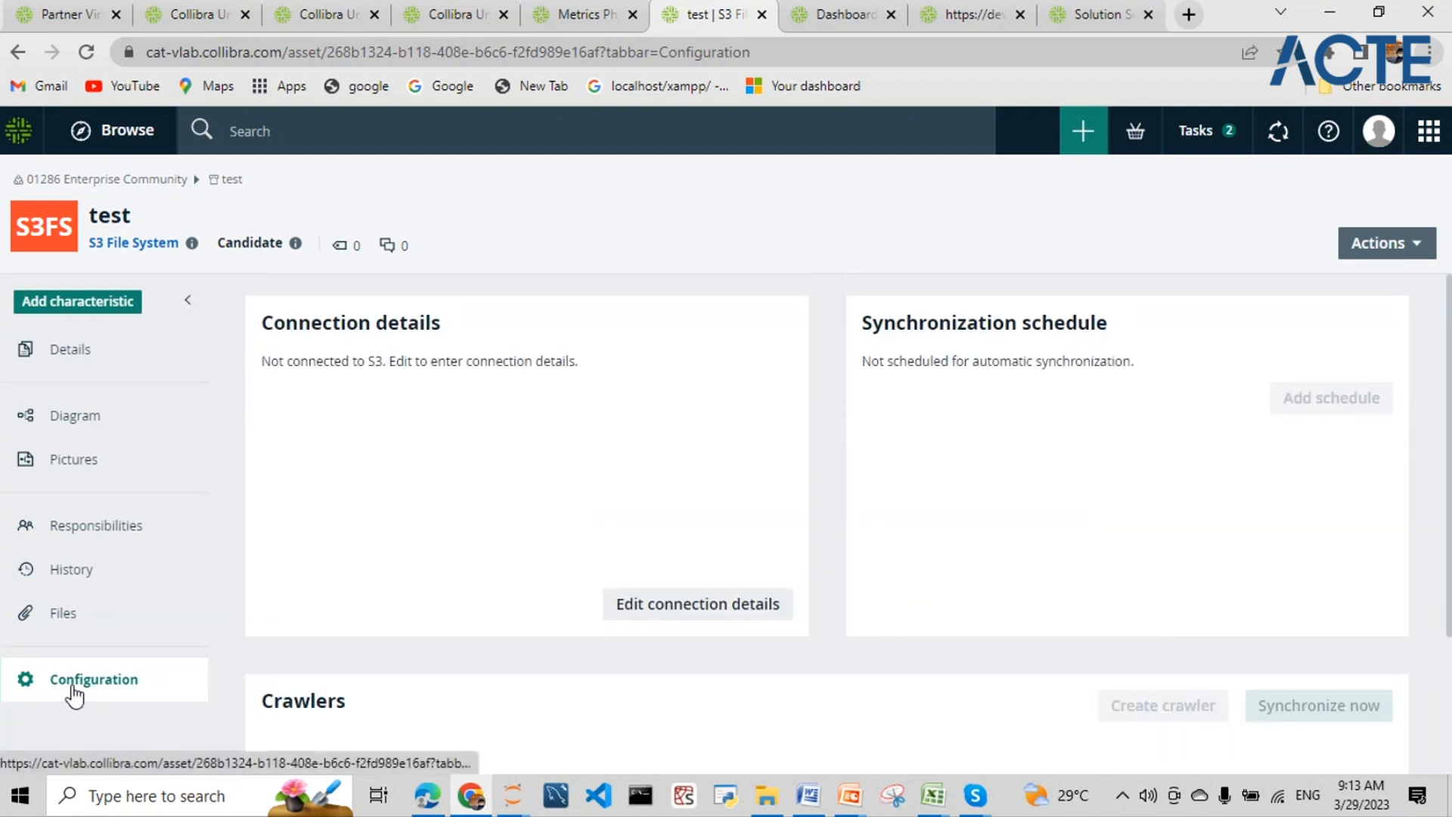
pyautogui.click(1378, 249)
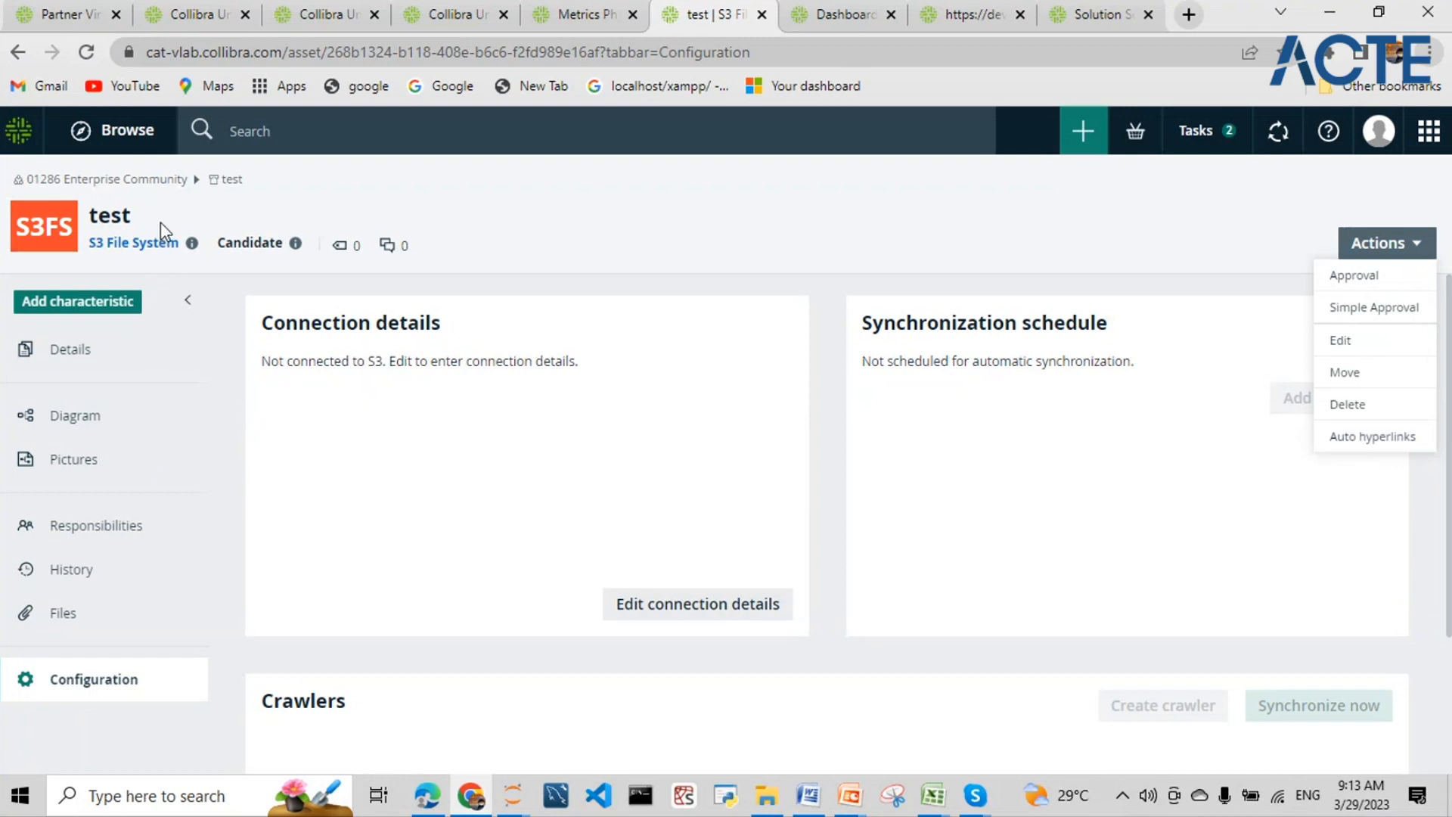
pyautogui.click(18, 54)
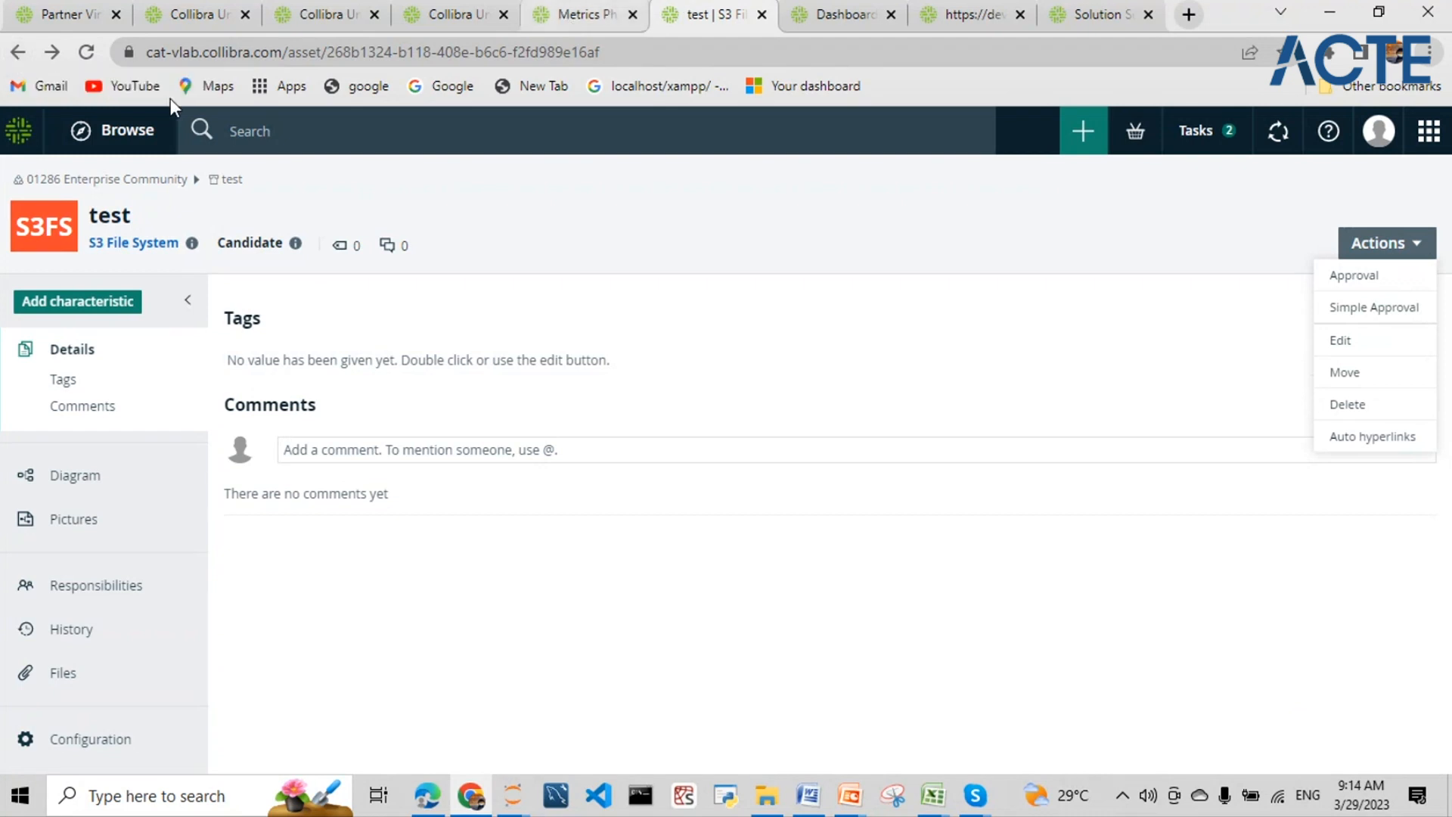
# - From Catalog Data Sources, start an own-driver Excel registration, then check the WestDenverSales workbook in Excel
pyautogui.click(1429, 131)
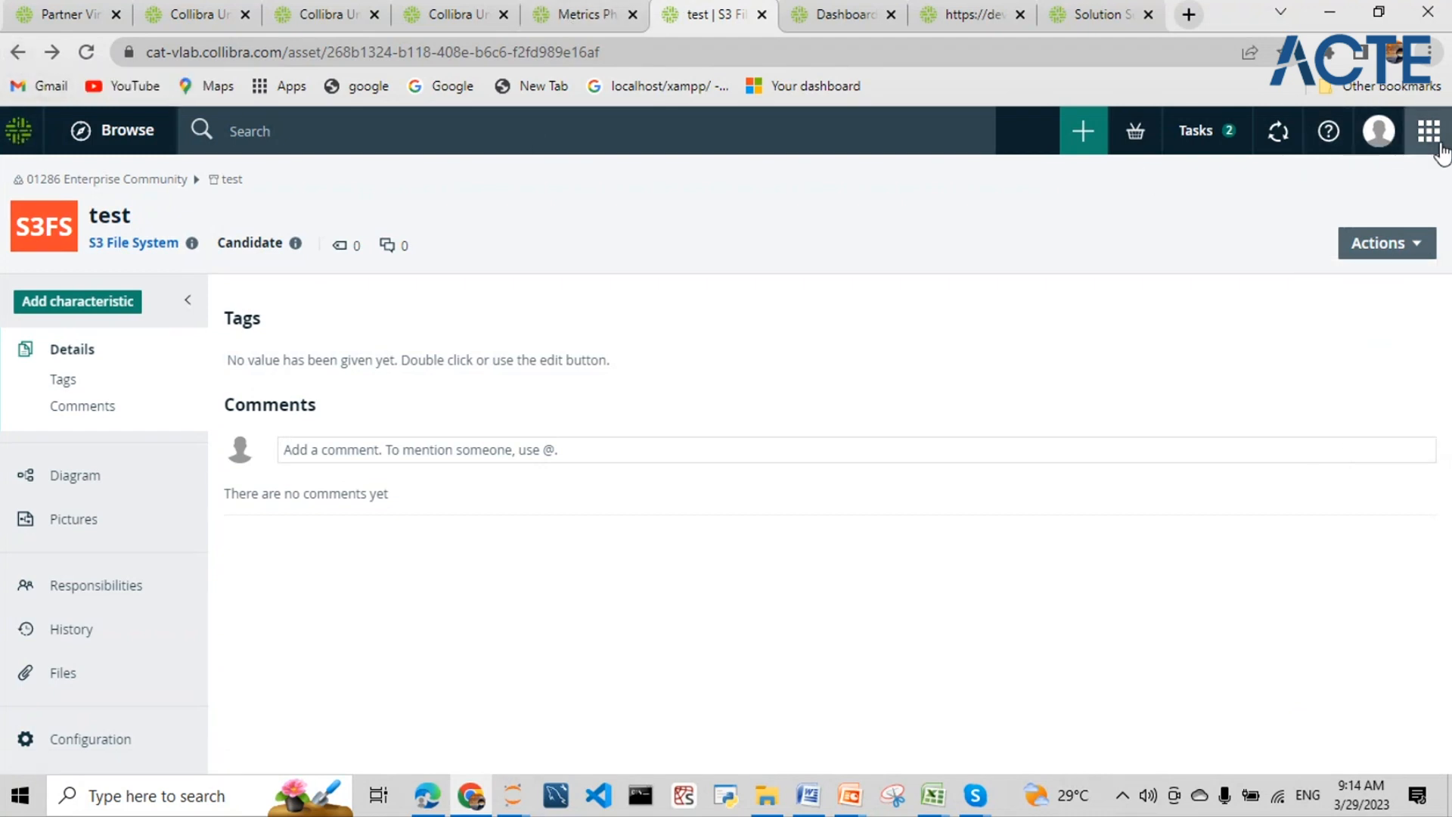
pyautogui.click(1336, 249)
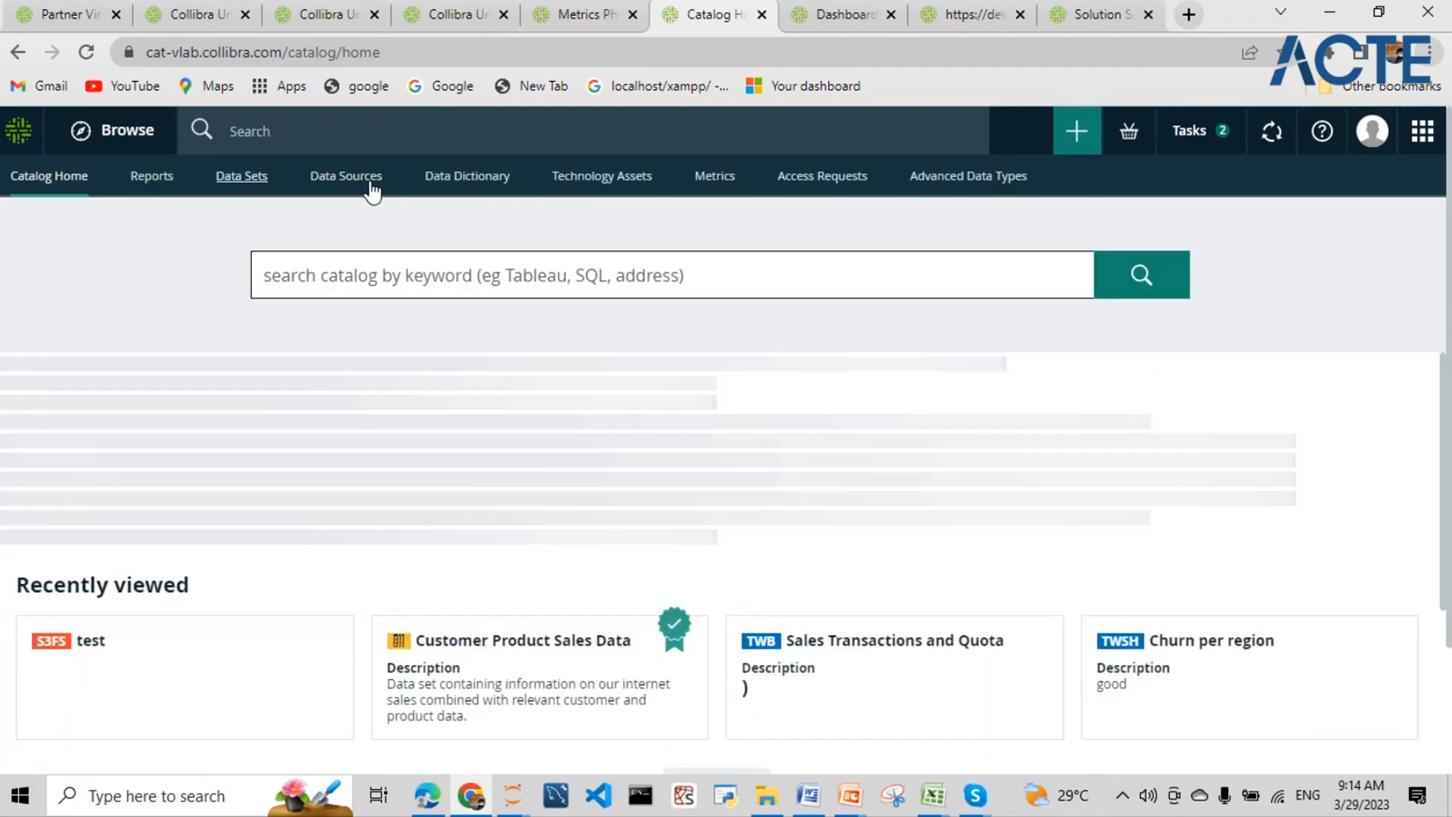
pyautogui.click(370, 186)
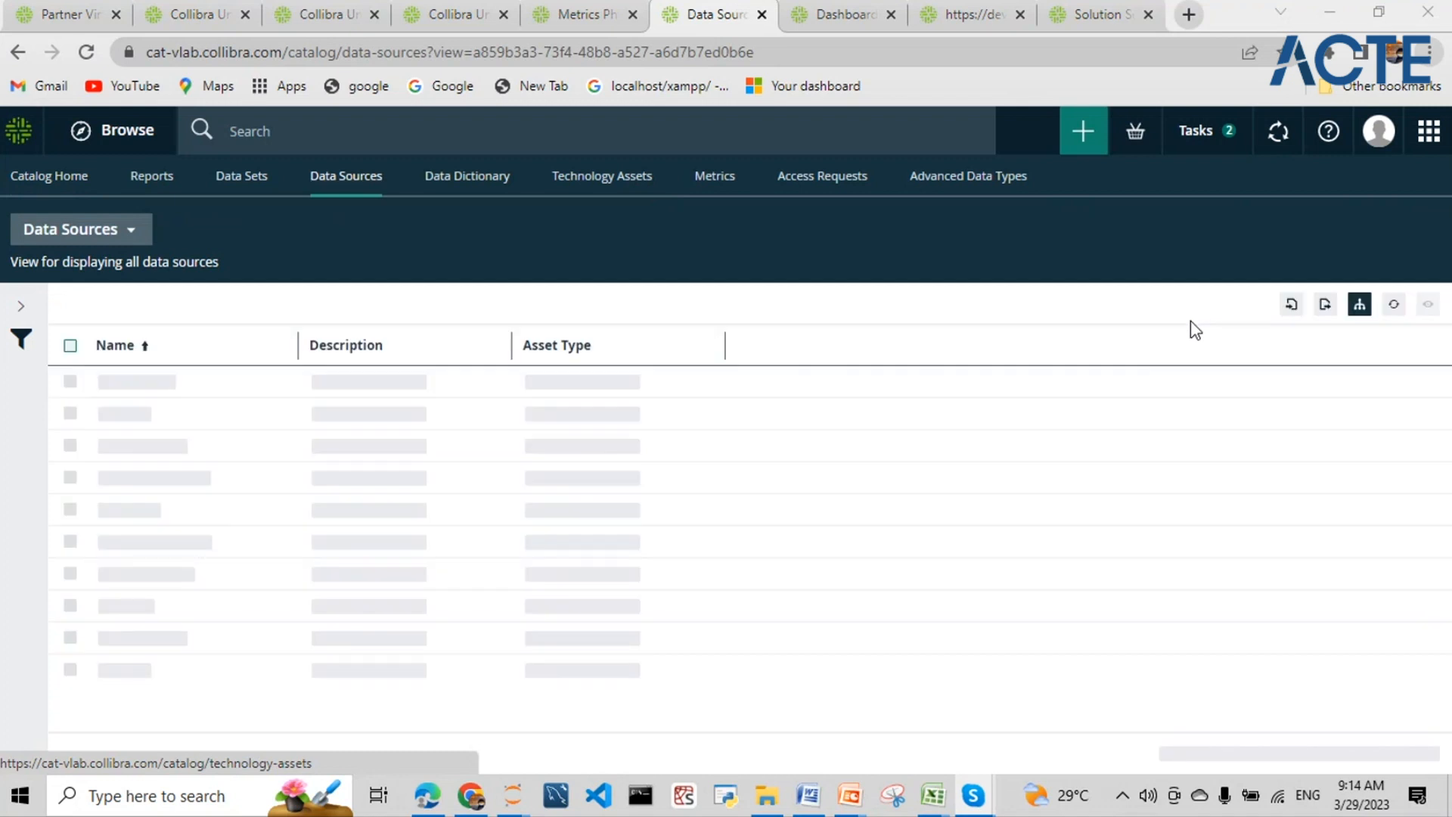
pyautogui.click(1085, 134)
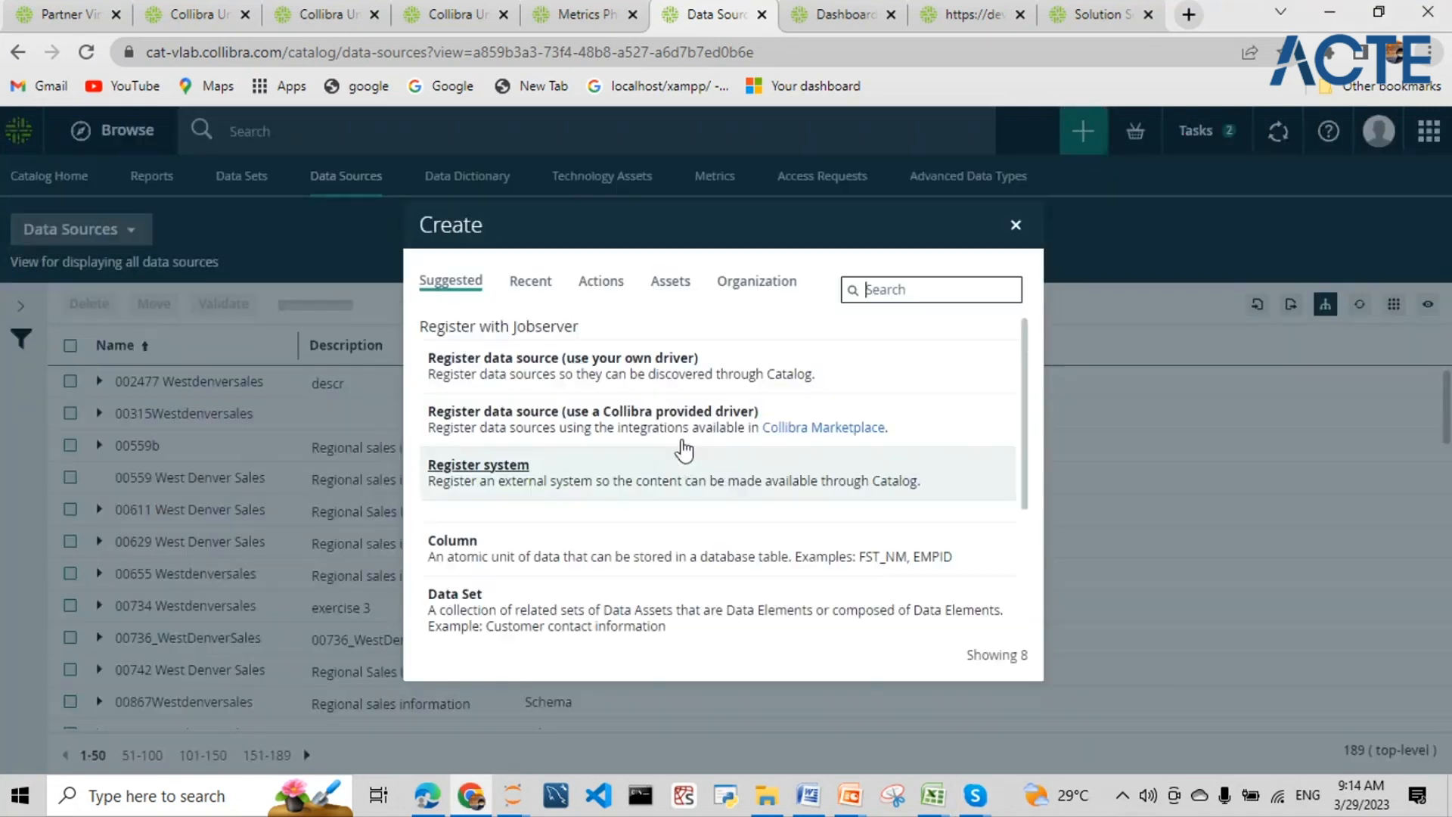
pyautogui.click(658, 371)
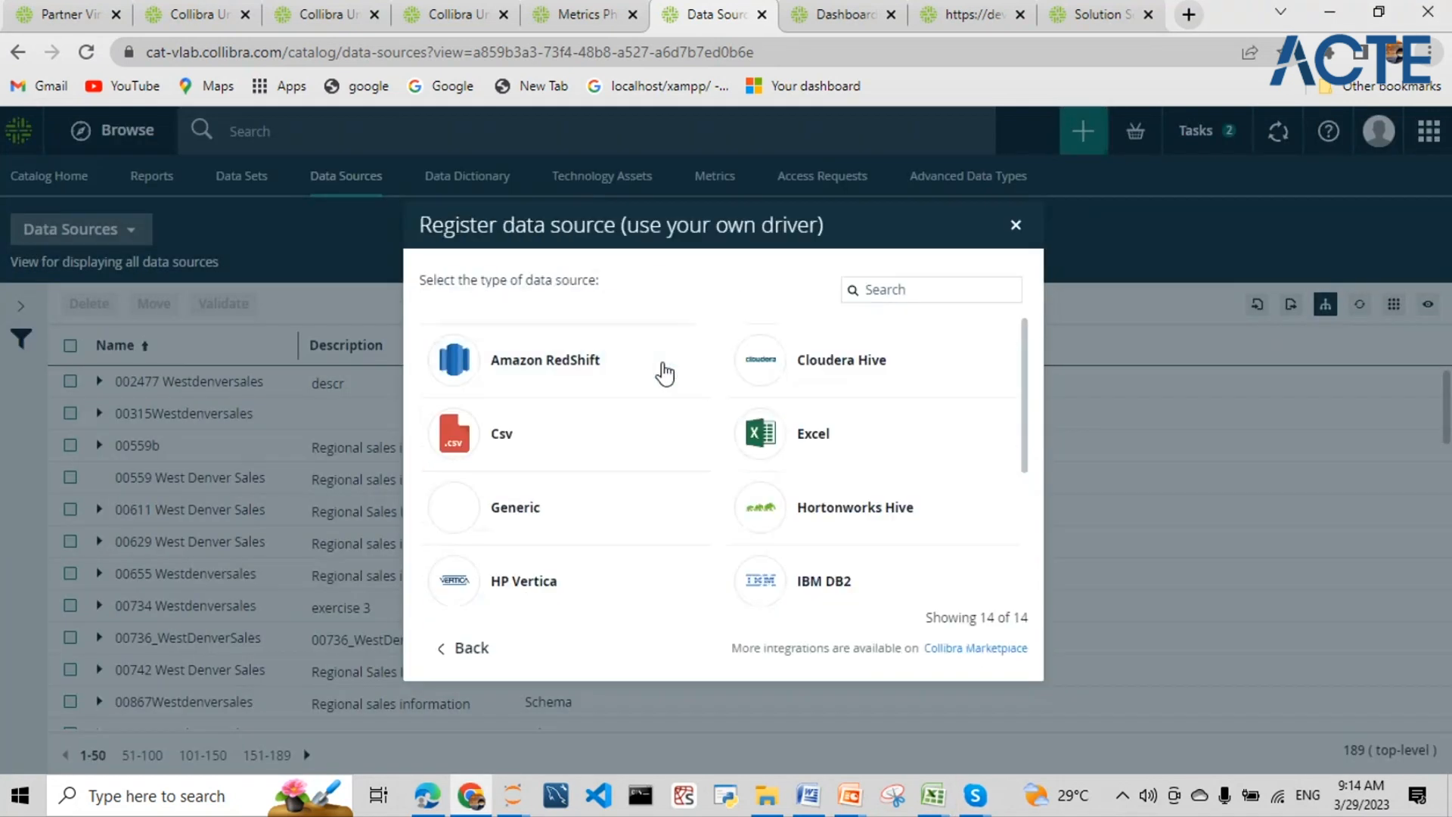
pyautogui.click(763, 433)
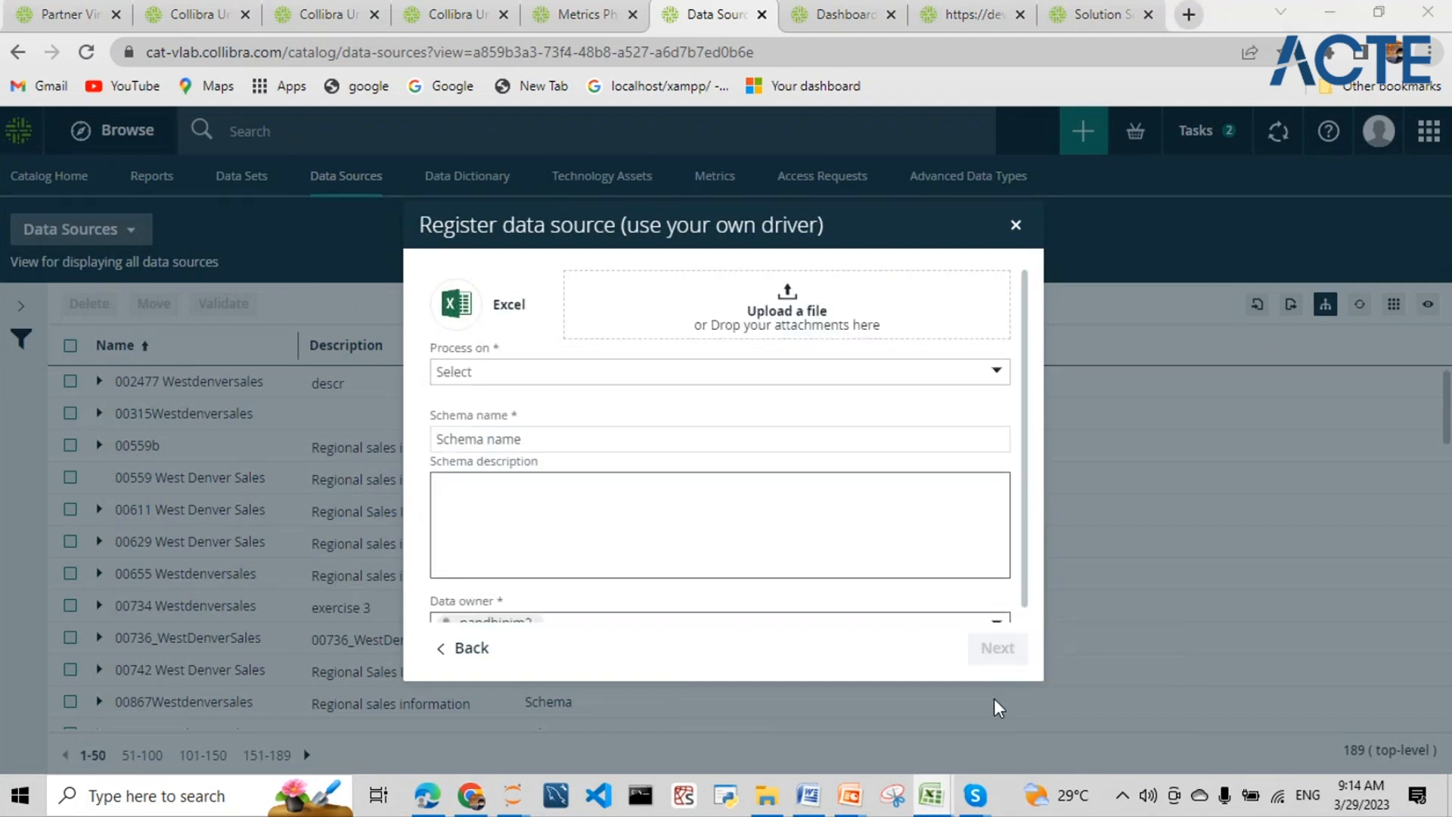
pyautogui.hotkey('alt', 'Tab')
pyautogui.click(413, 256)
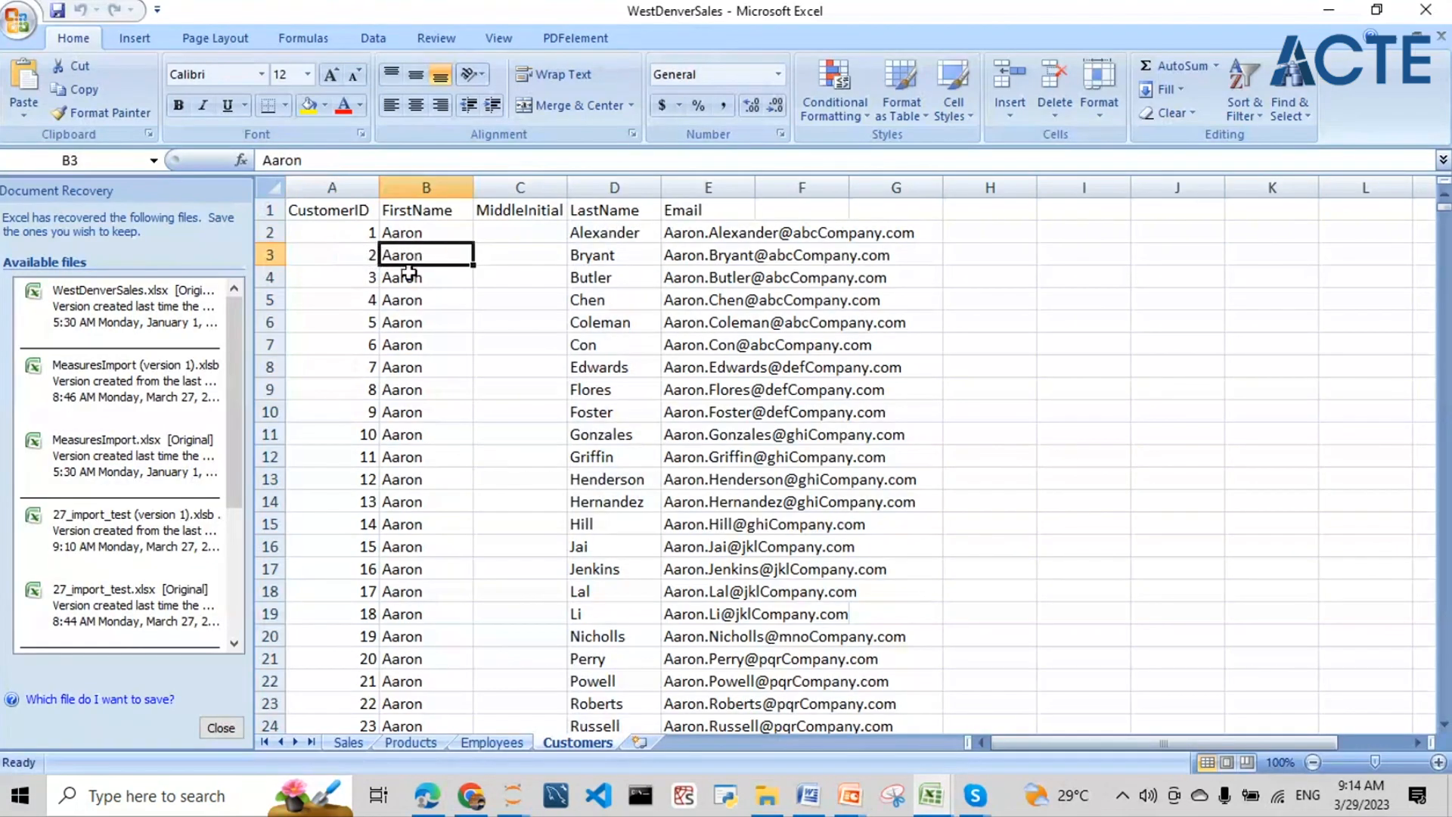
# - Check the MiddleInitial, LastName and Email headers on the Customers sheet, then minimize Excel
pyautogui.click(505, 211)
pyautogui.click(613, 210)
pyautogui.click(710, 209)
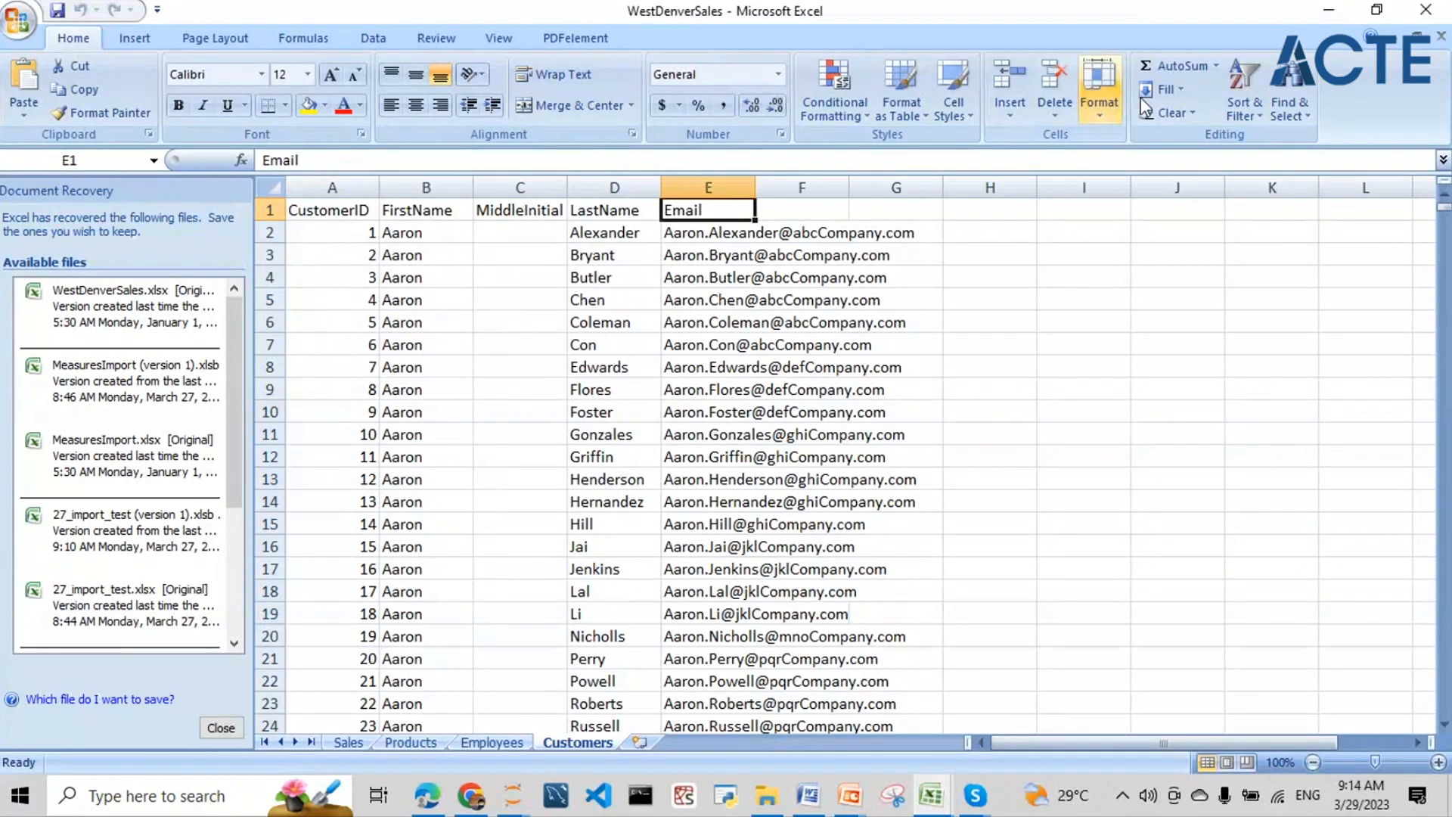
pyautogui.click(1316, 15)
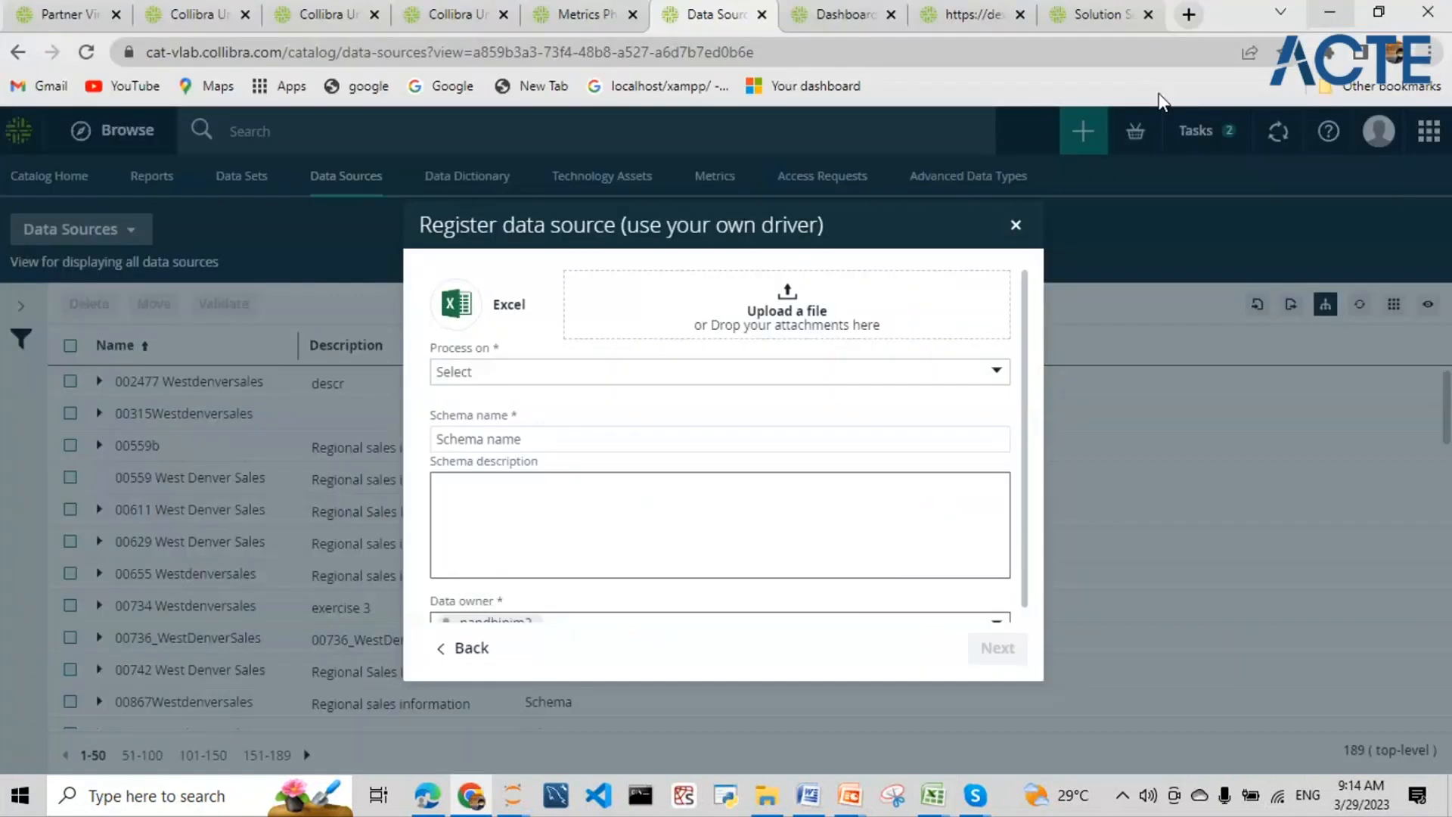
# - Upload WestDenverSales.xlsx, process it on local_jobserver and edit the schema name to end in '_Co'
pyautogui.click(788, 294)
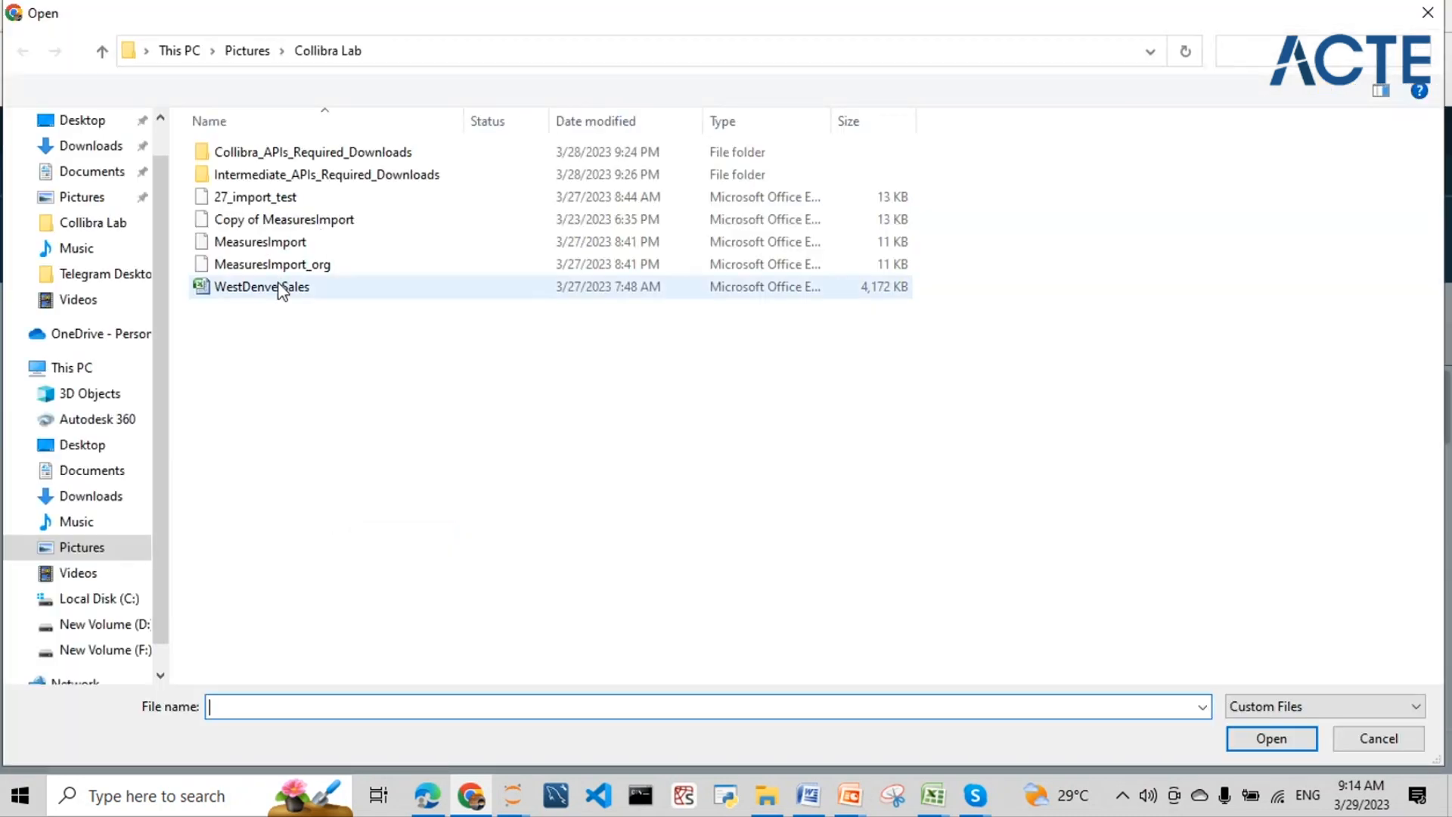
pyautogui.click(281, 288)
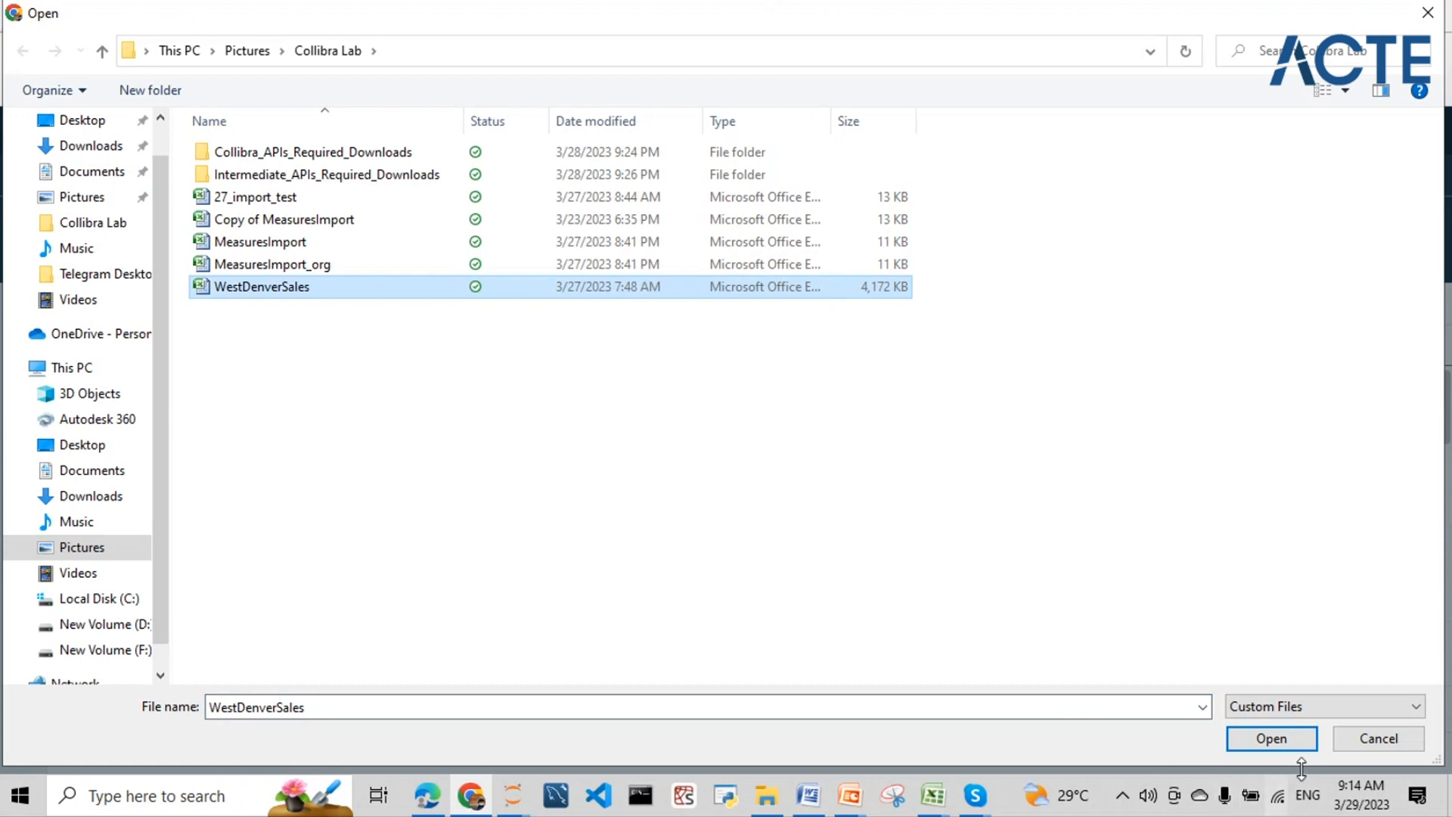
pyautogui.click(1295, 740)
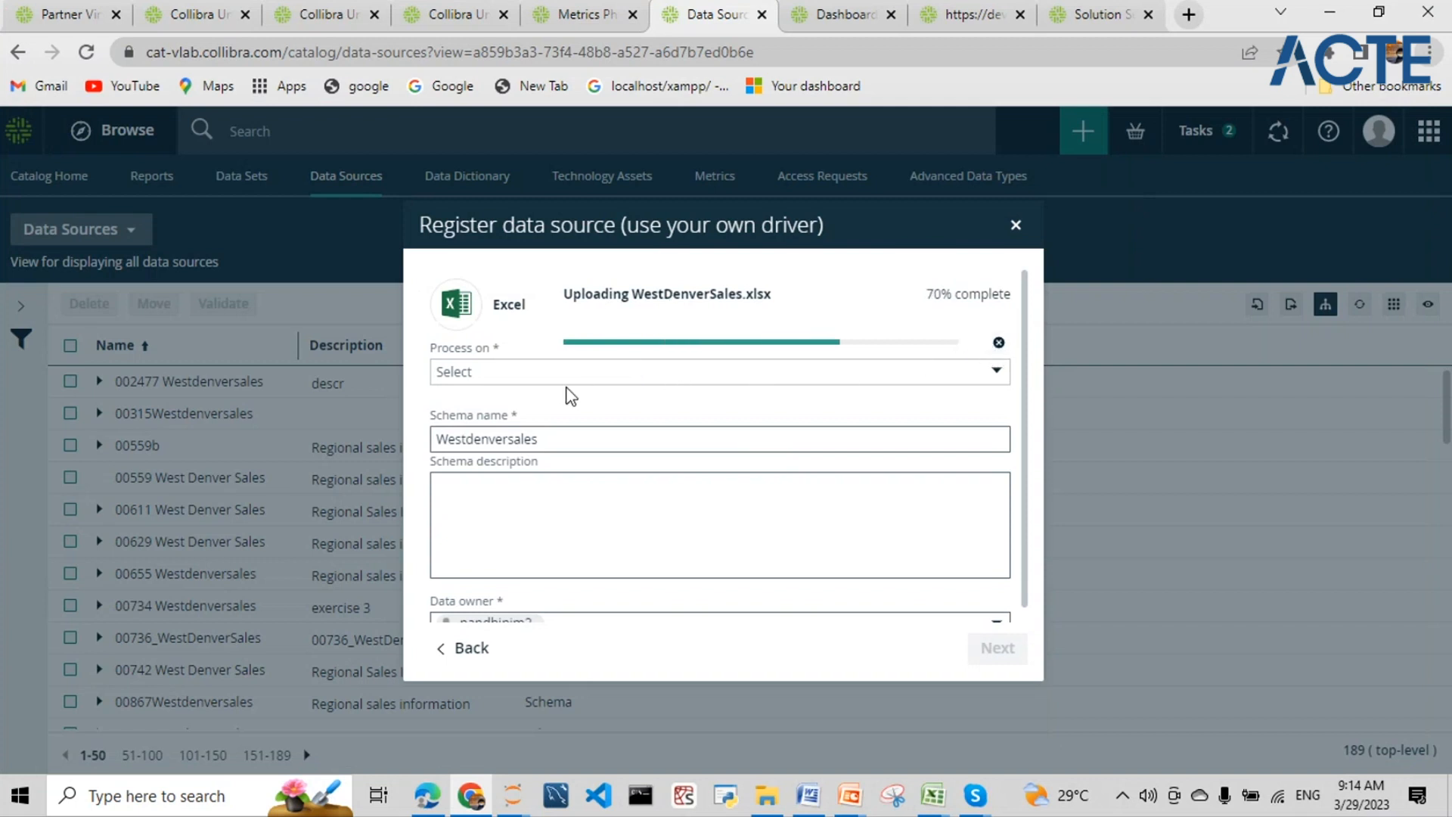
pyautogui.click(624, 376)
pyautogui.click(566, 408)
pyautogui.click(557, 441)
pyautogui.write('_')
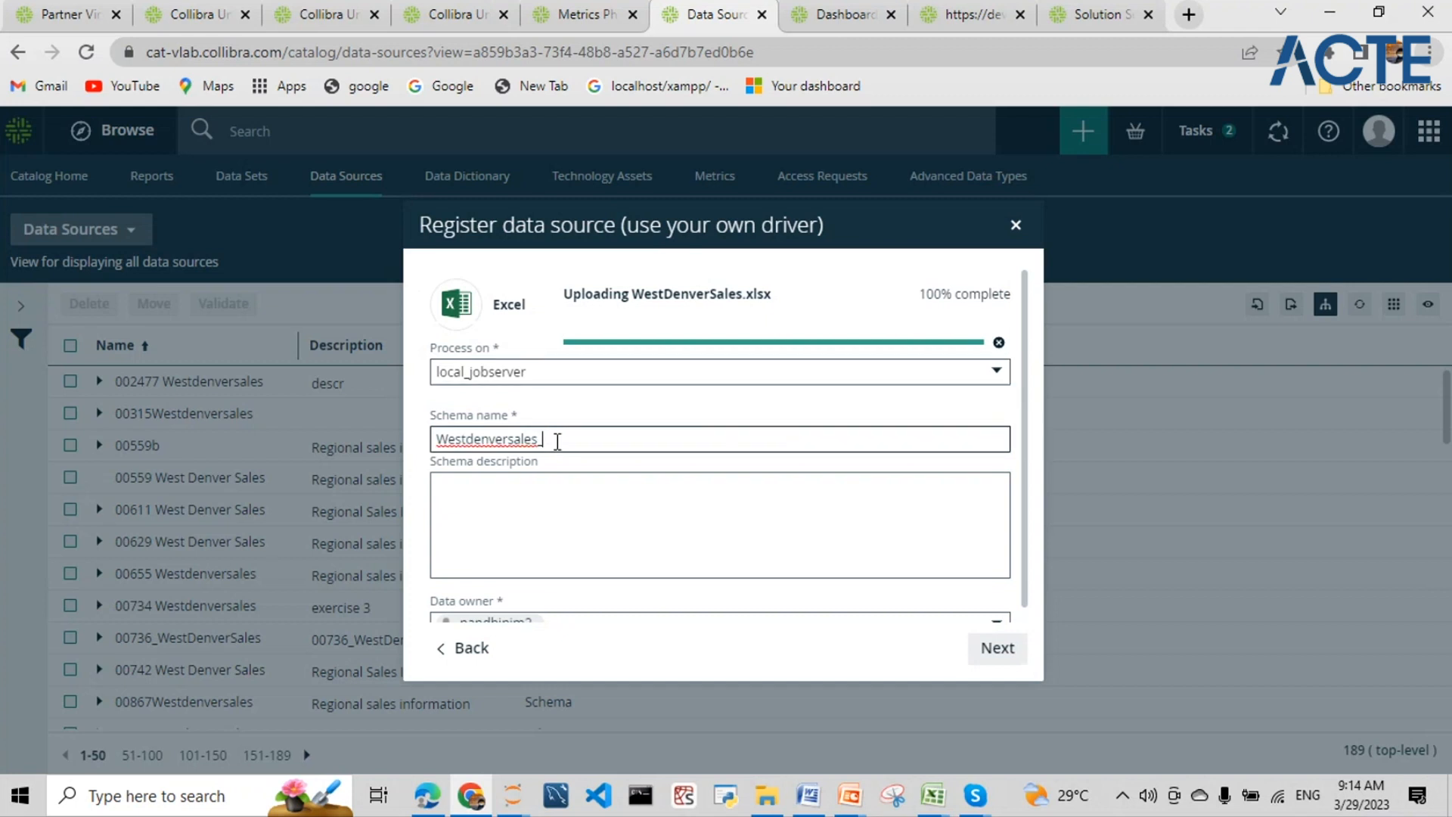
pyautogui.write('Co')
pyautogui.click(506, 492)
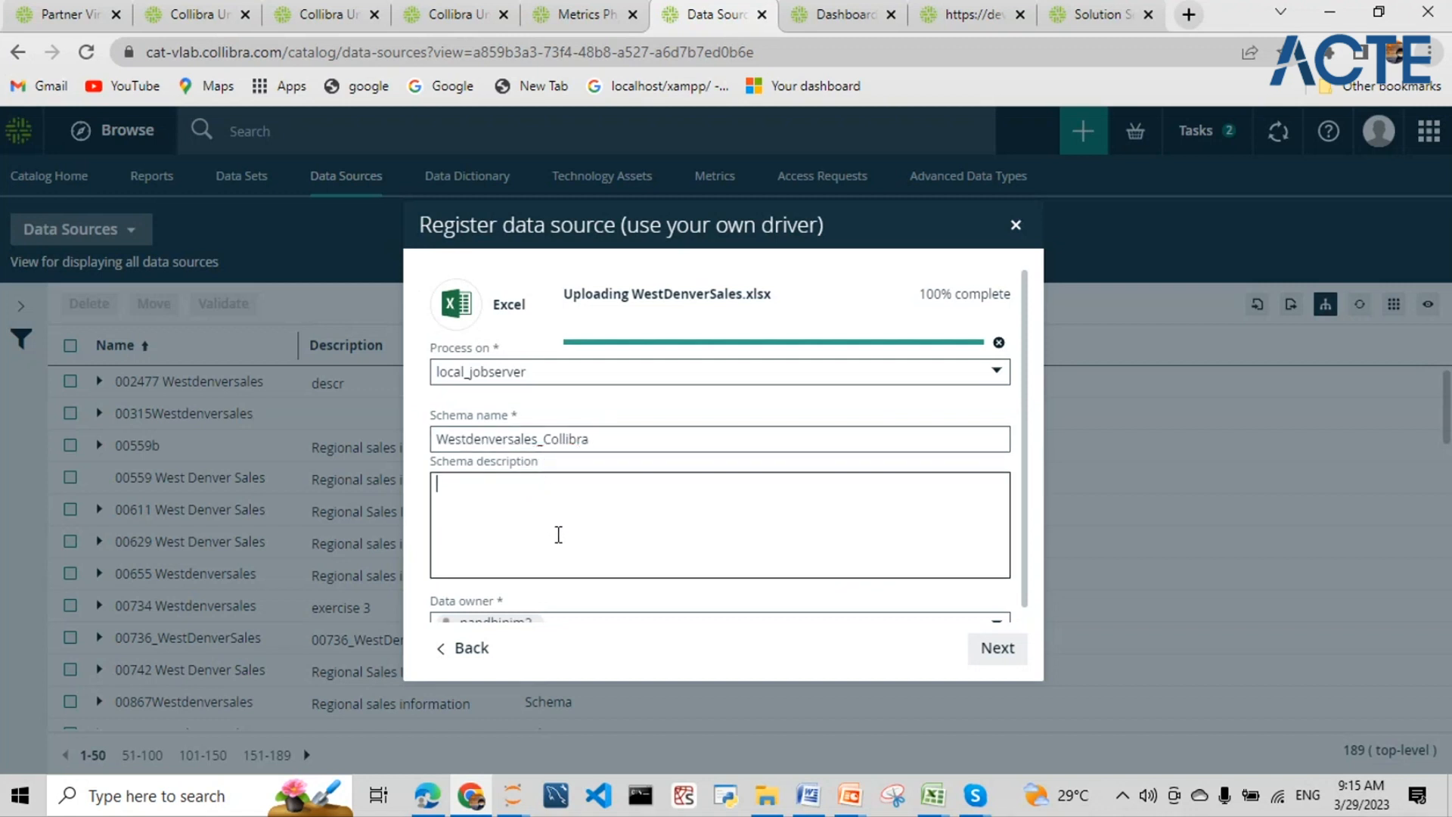
# - Turn on Store Data Profile and Detect advanced data types and submit; Collibra answers Not authorized
pyautogui.scroll(-1, 558, 535)
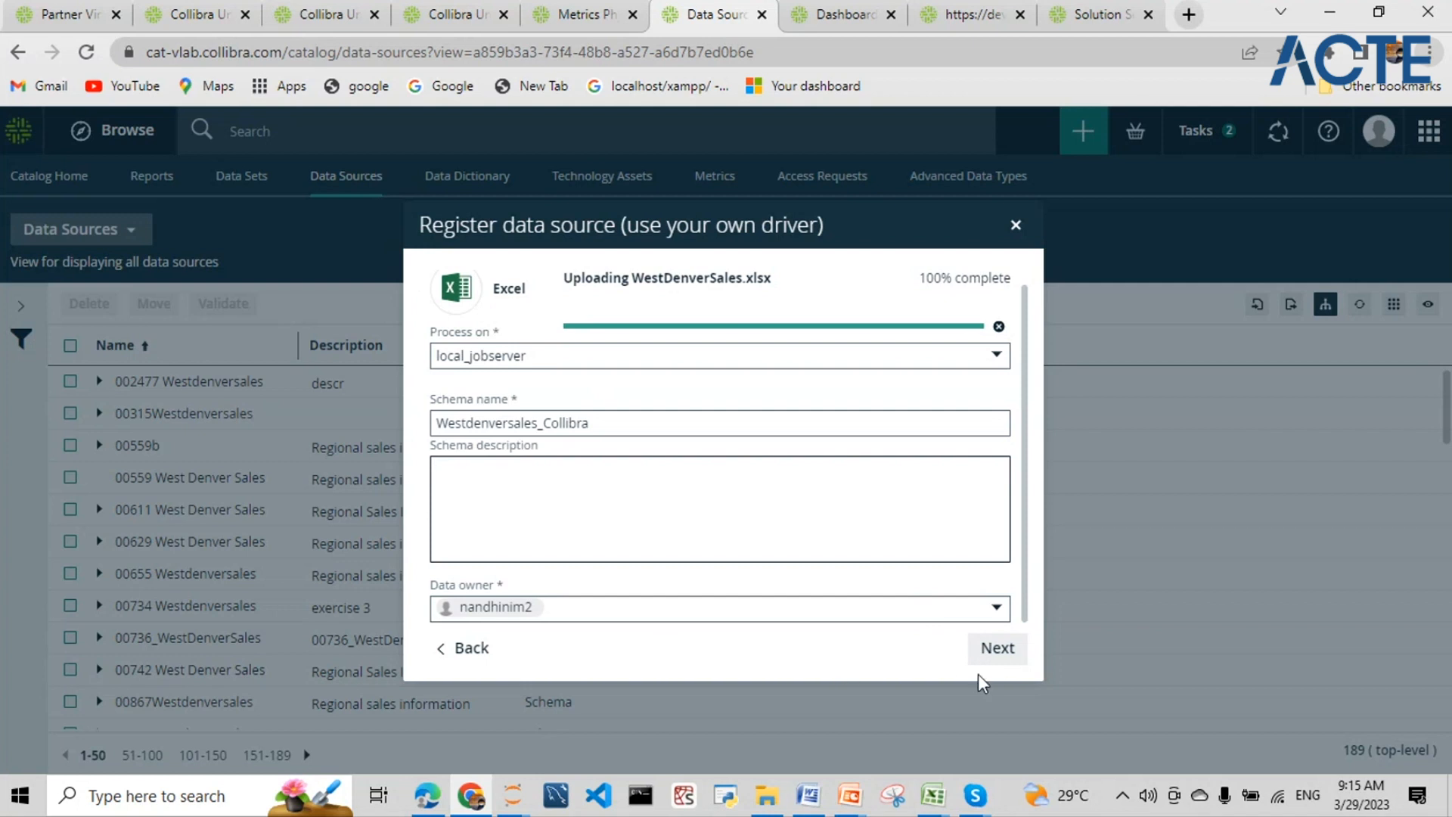
pyautogui.scroll(1, 786, 439)
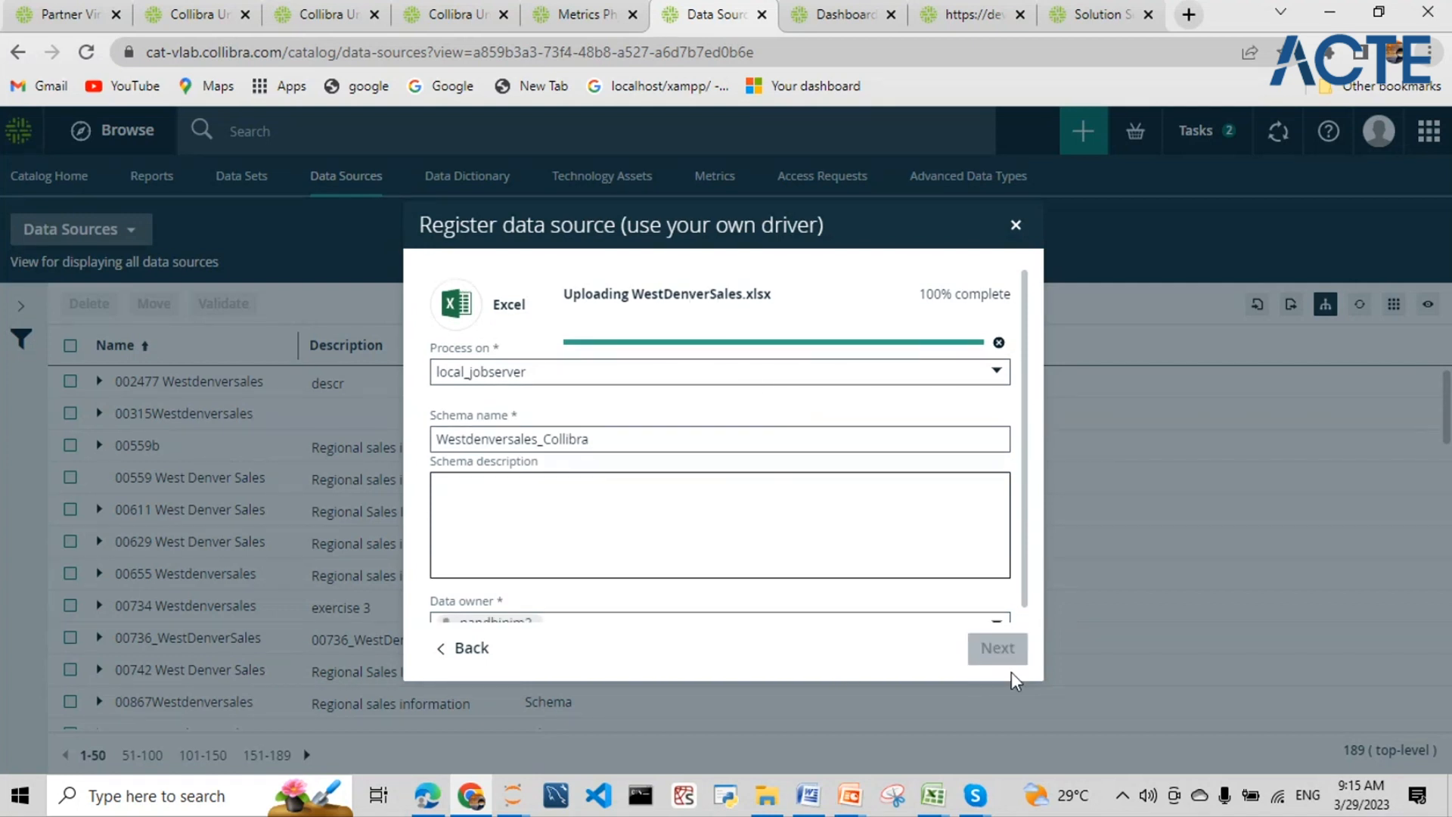
pyautogui.click(997, 648)
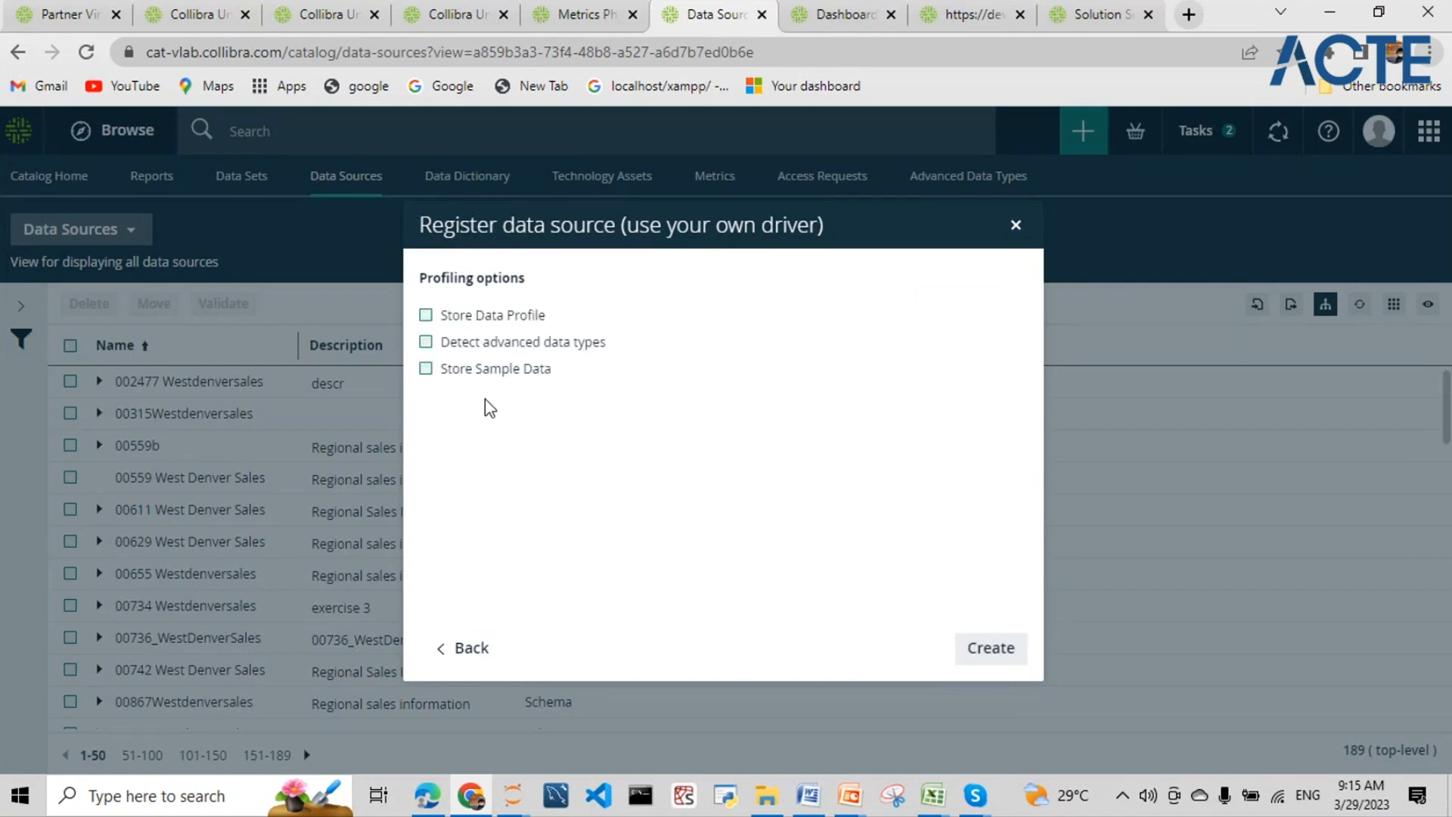
pyautogui.click(425, 316)
pyautogui.click(427, 343)
pyautogui.click(968, 648)
pyautogui.click(987, 655)
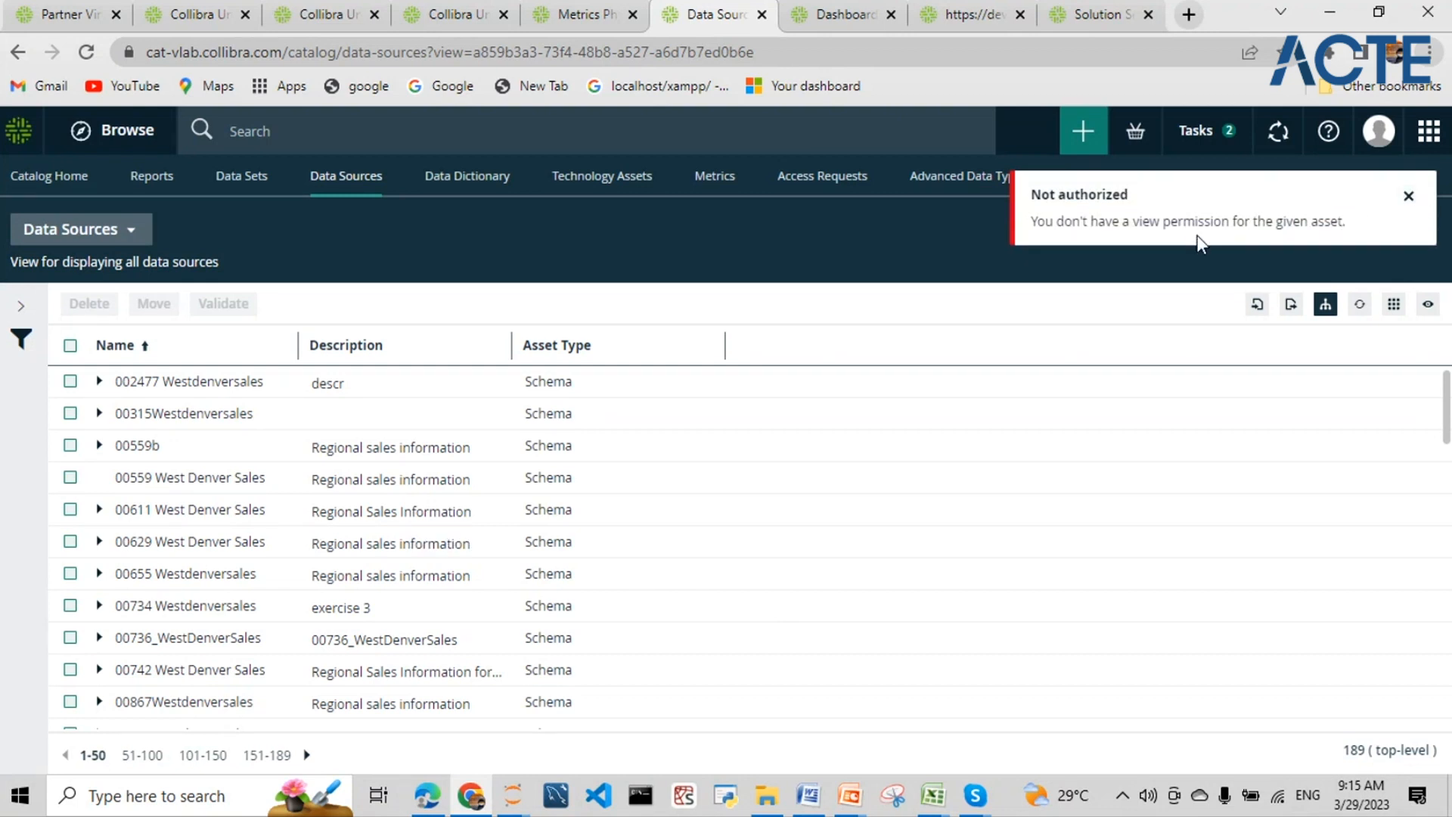
# - Dismiss the error and restart the Excel registration with WestDenverSales.xlsx as schema Westdenversales_collibra
pyautogui.click(1409, 197)
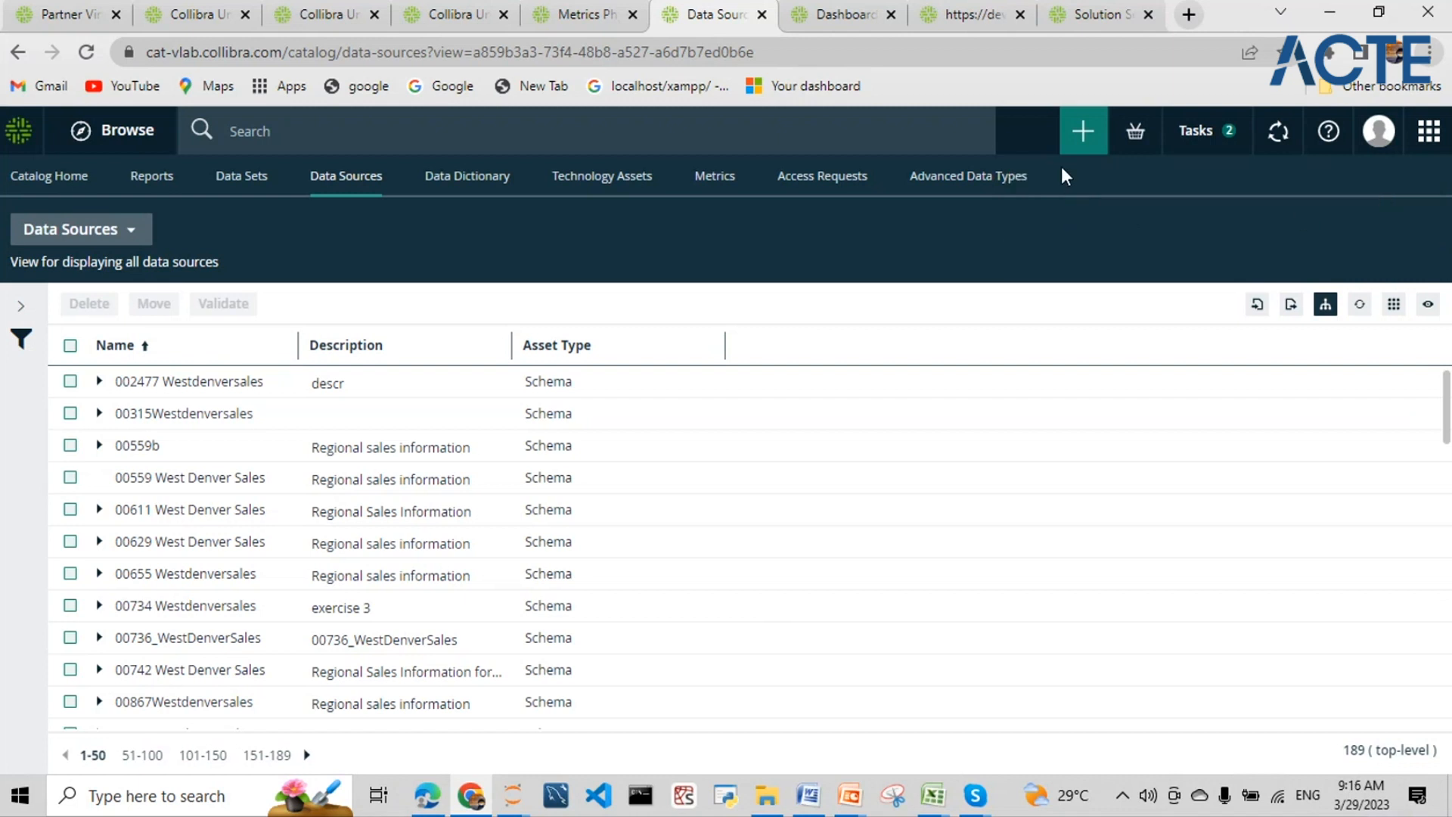
pyautogui.click(1089, 133)
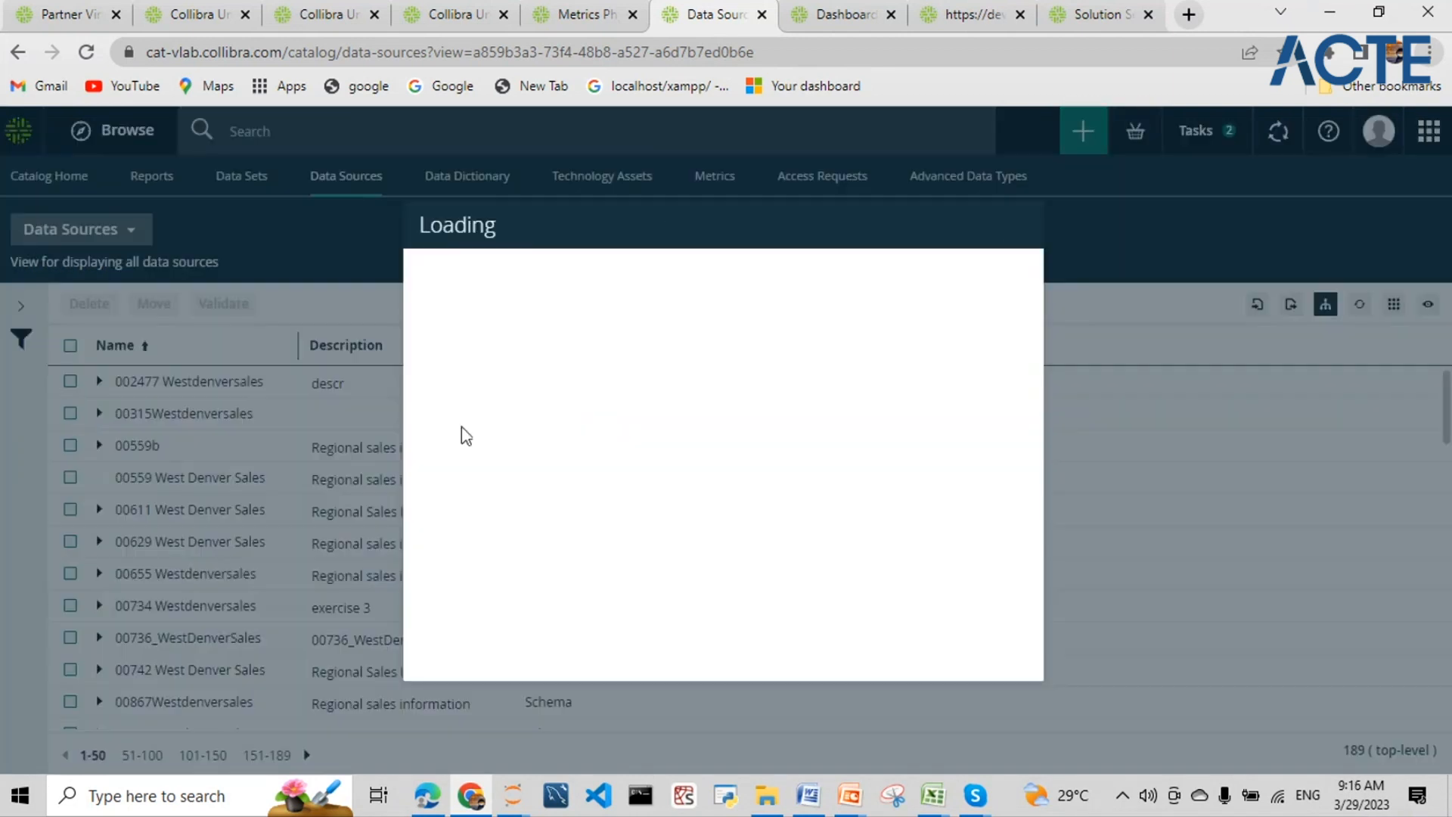
pyautogui.click(517, 369)
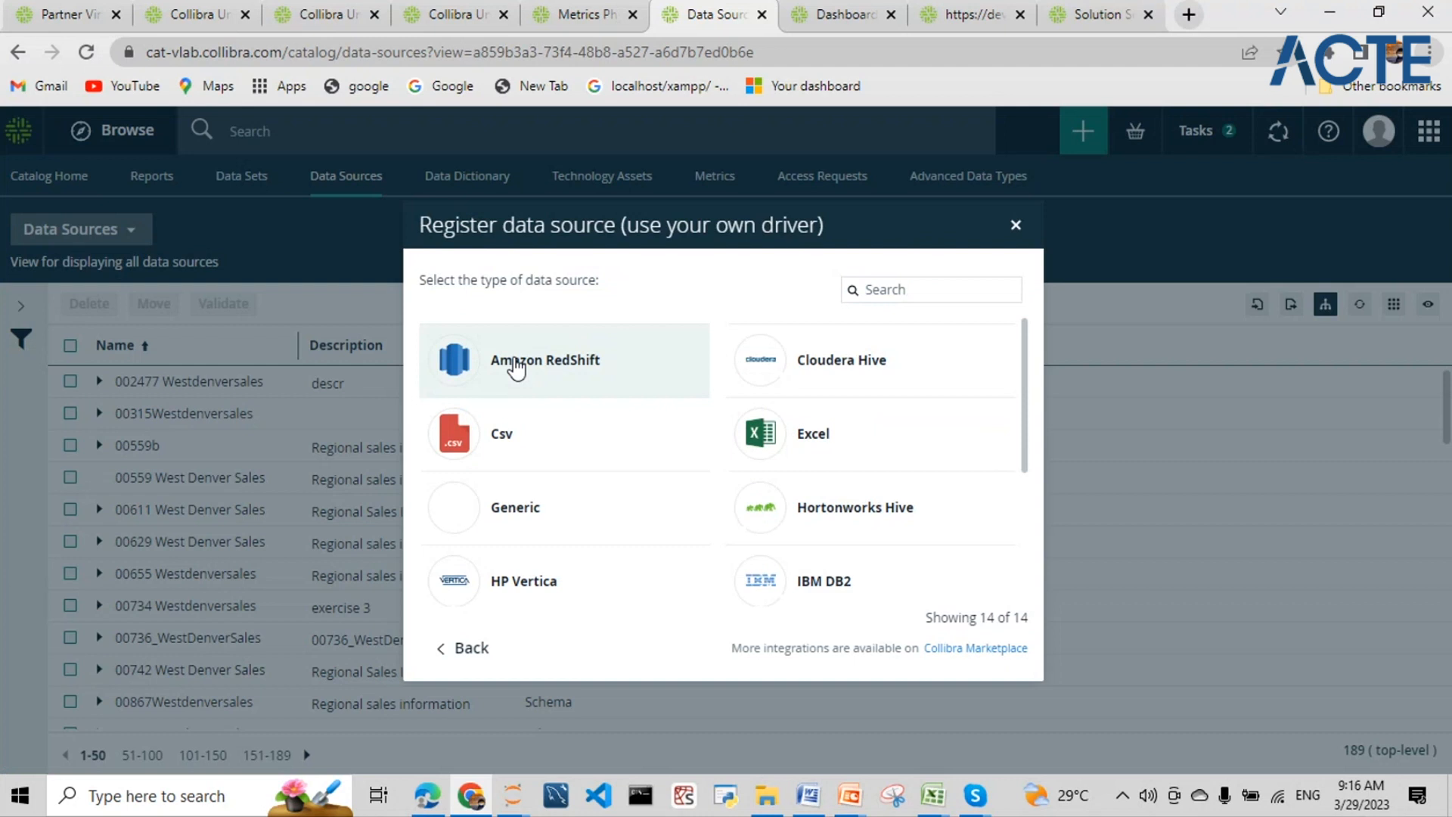
pyautogui.click(759, 434)
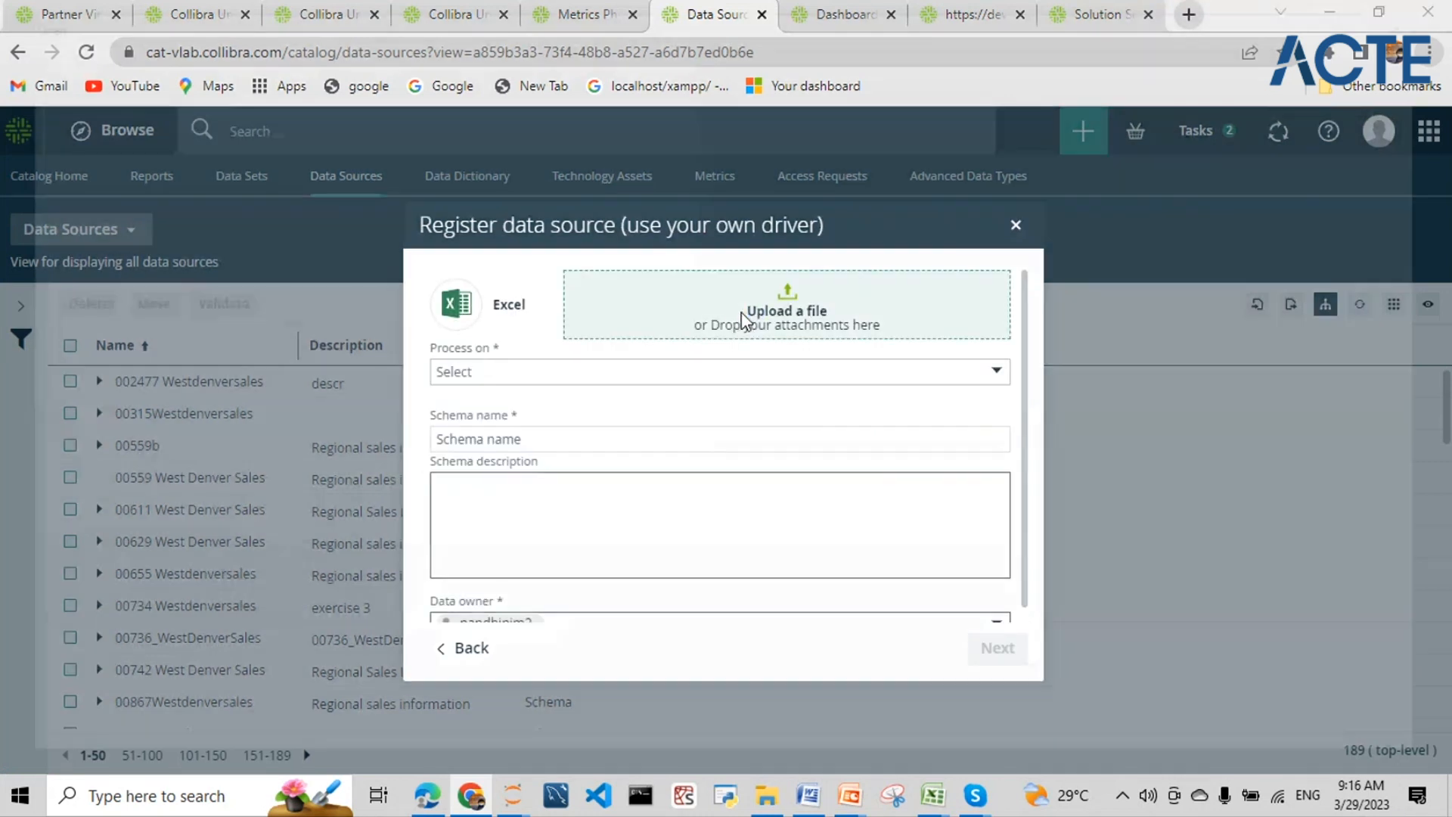
pyautogui.click(749, 310)
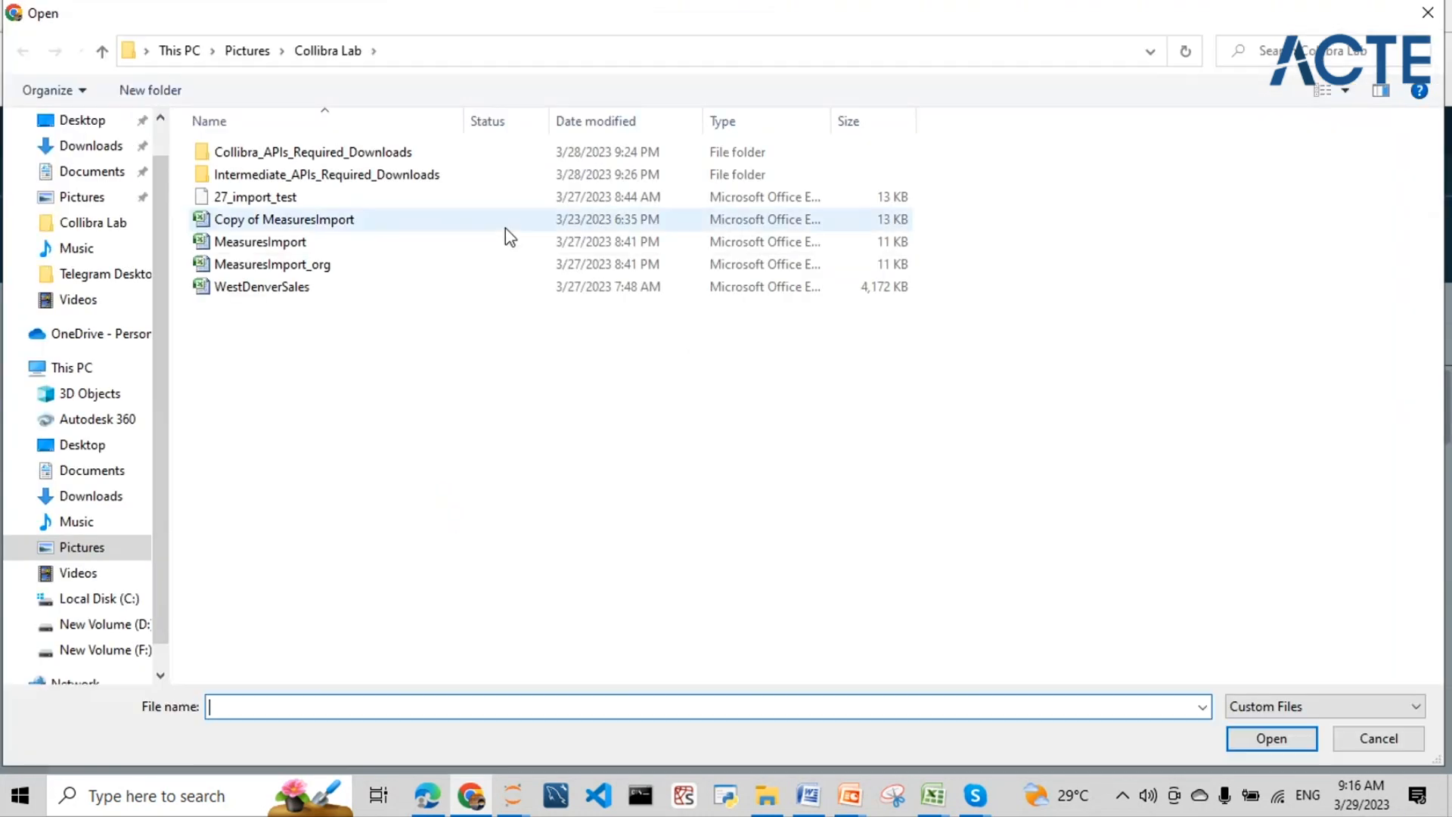
pyautogui.click(301, 288)
pyautogui.click(1271, 738)
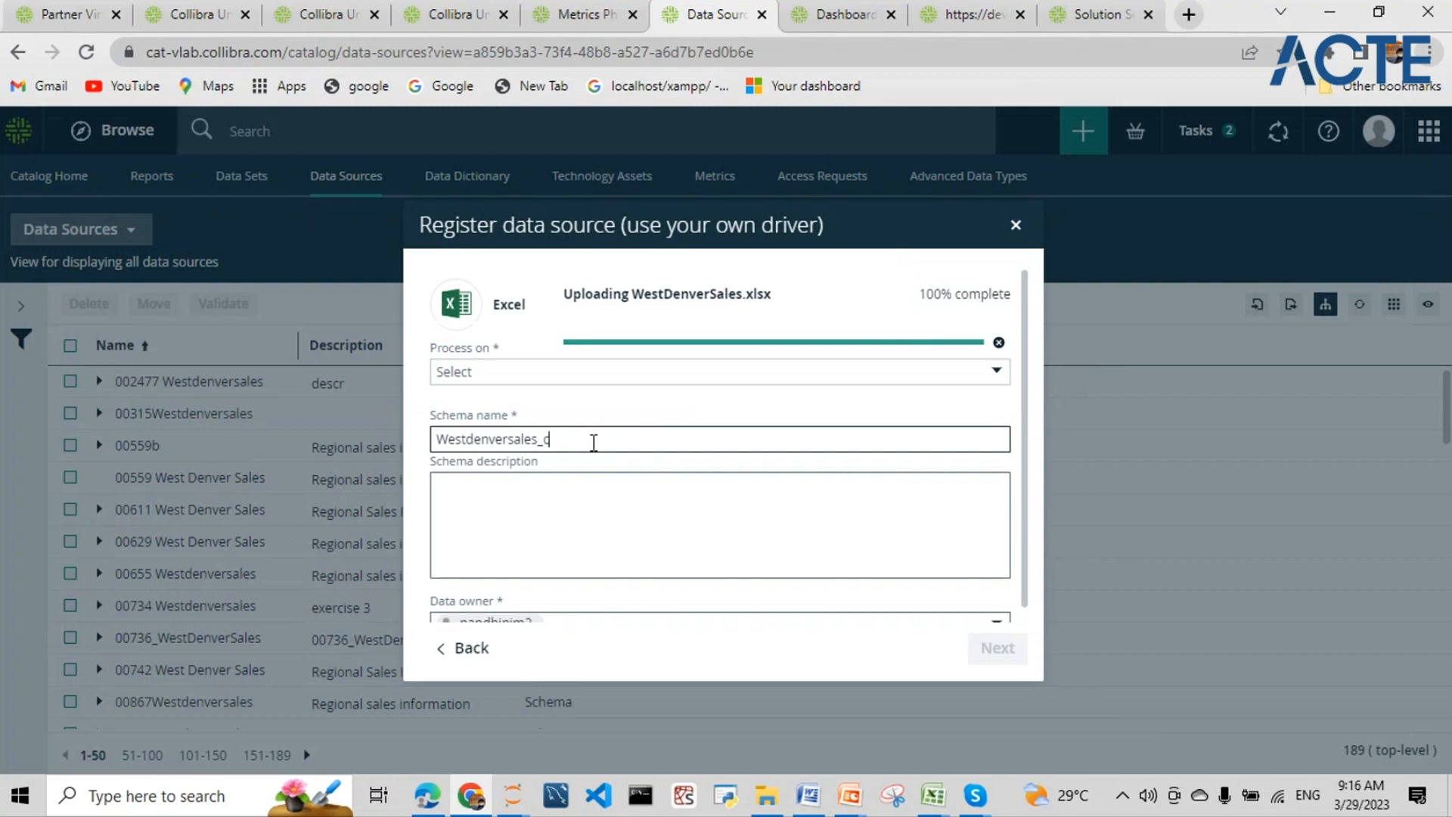
pyautogui.write('ibra')
# - Process it on local_jobserver, enable Store Data Profile and Detect advanced data types, and create it
pyautogui.scroll(-1, 625, 512)
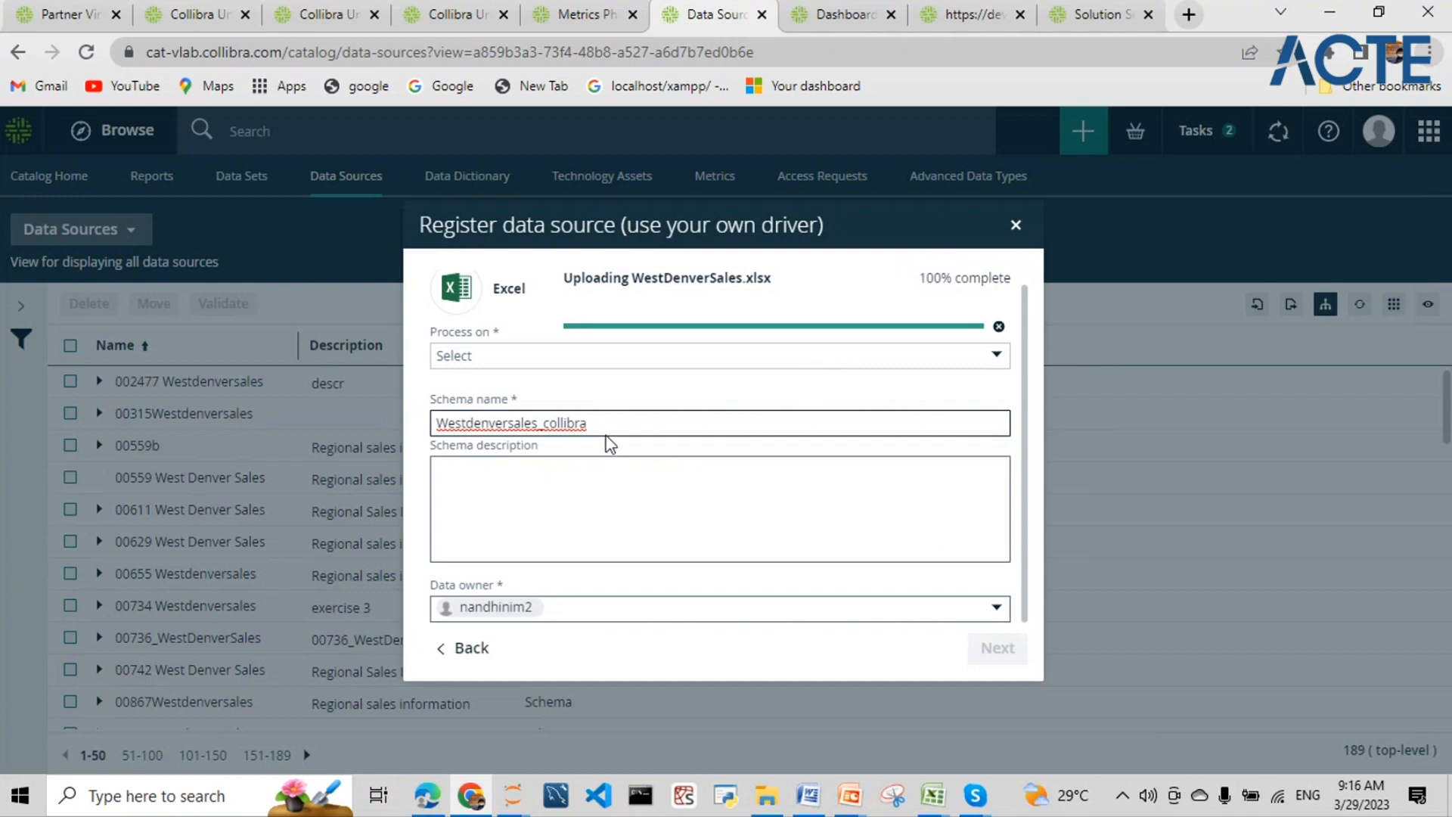
pyautogui.click(564, 357)
pyautogui.click(544, 387)
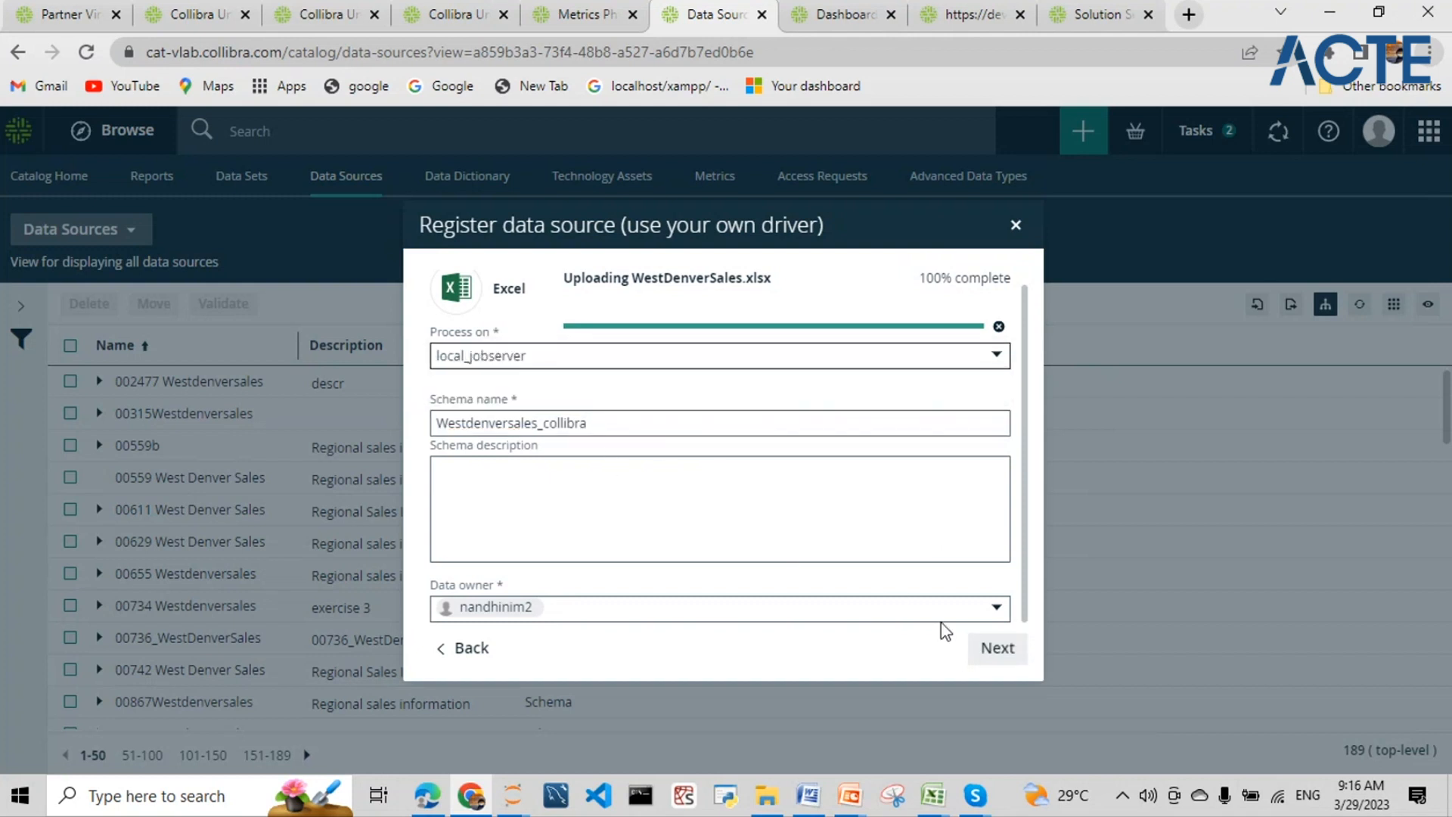
pyautogui.click(987, 652)
pyautogui.click(508, 326)
pyautogui.click(503, 344)
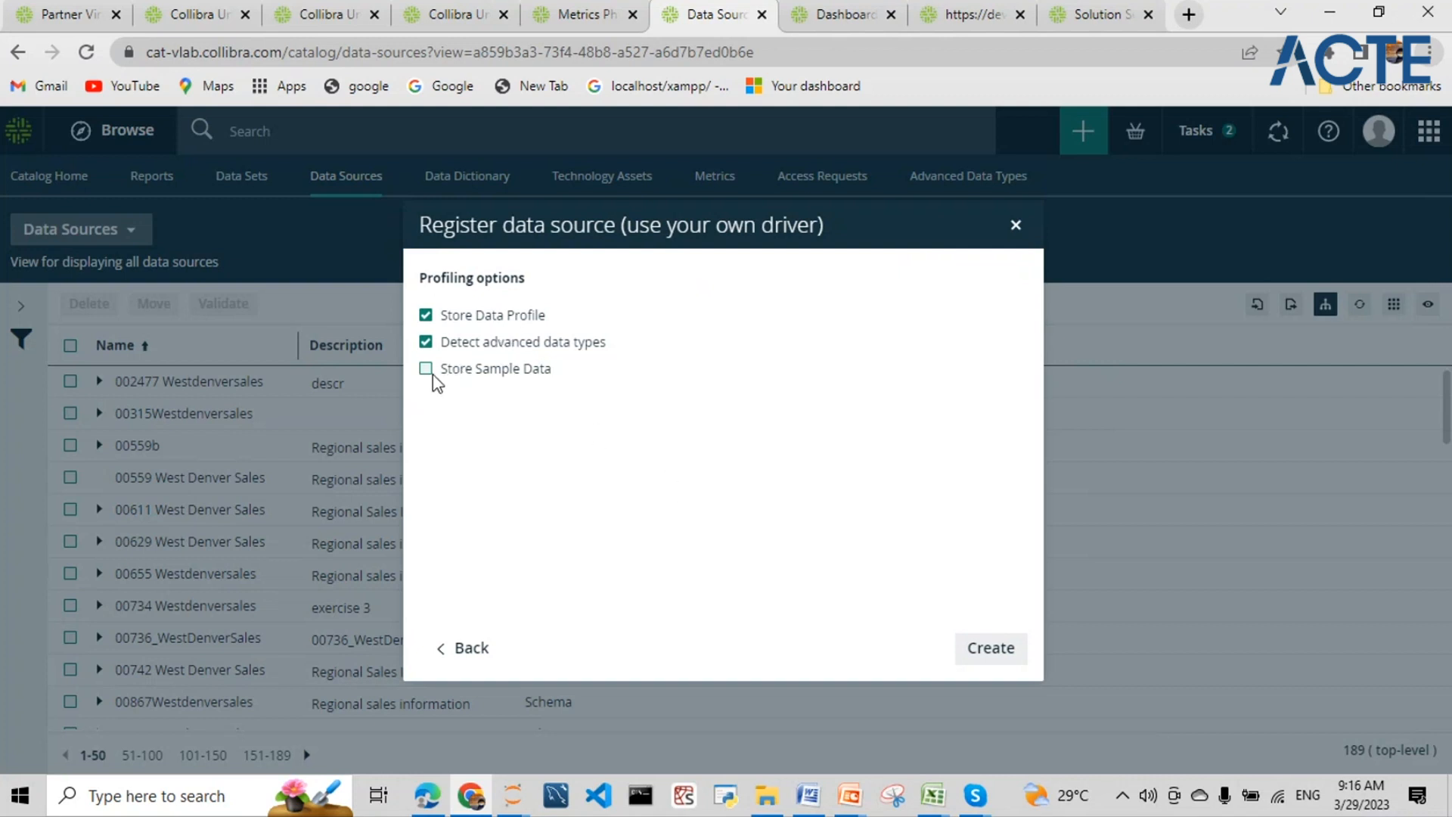
pyautogui.click(985, 652)
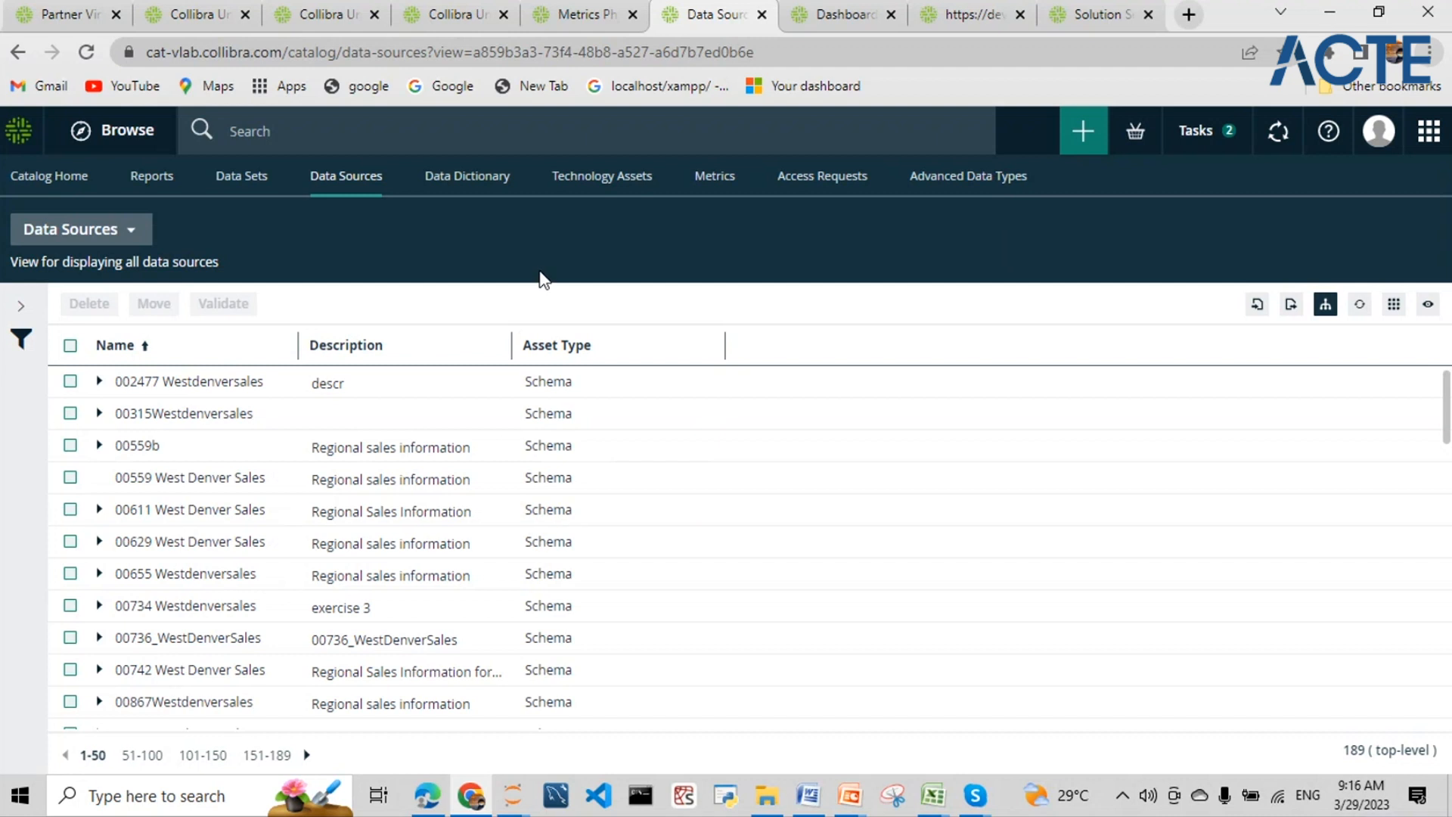
# - Open the full Activities page showing the Creating schema from file job as Running
pyautogui.click(1278, 133)
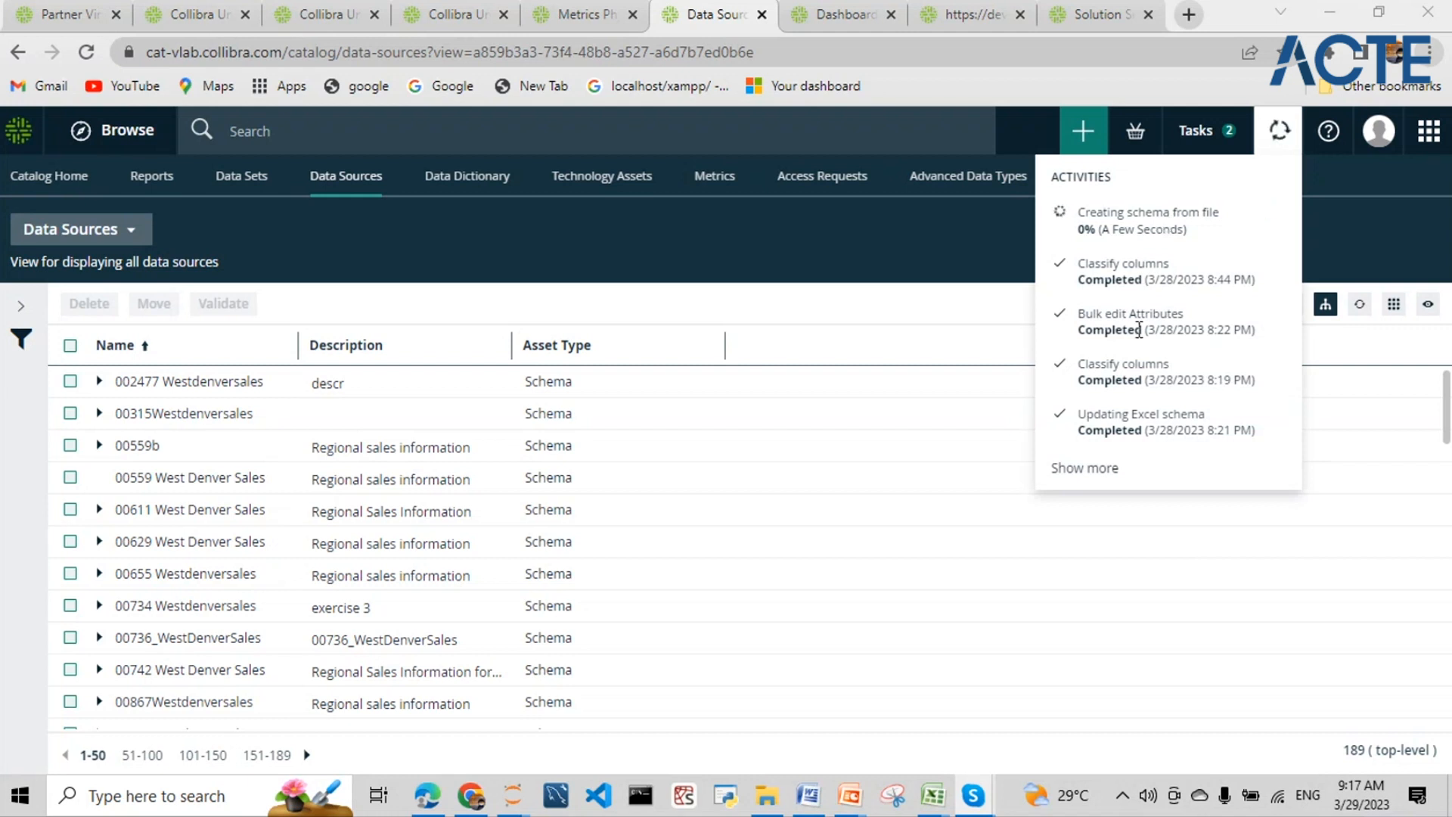
pyautogui.click(1105, 477)
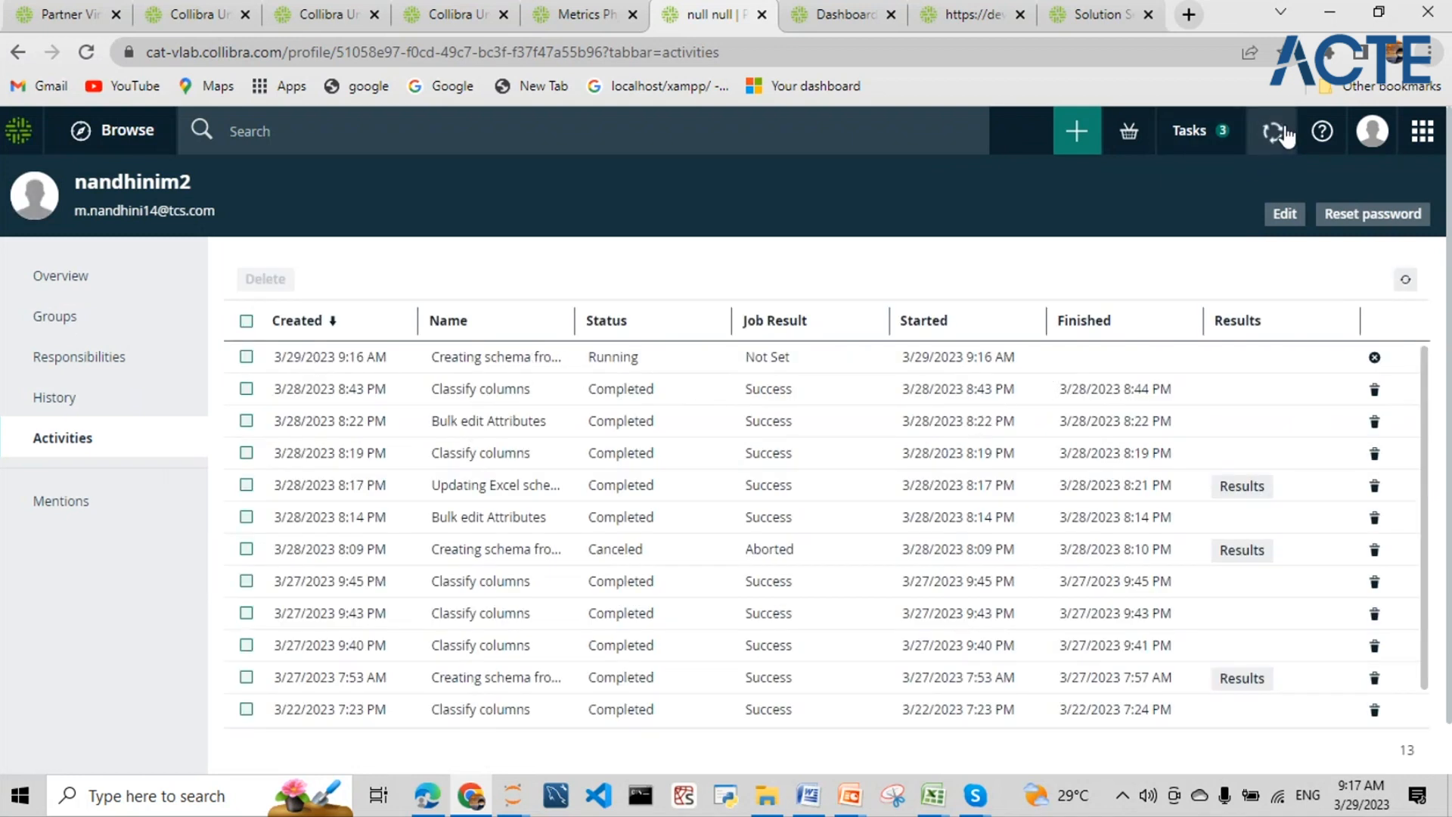
# - Check the newest job's Running status in the recent Activities list
pyautogui.doubleClick(597, 357)
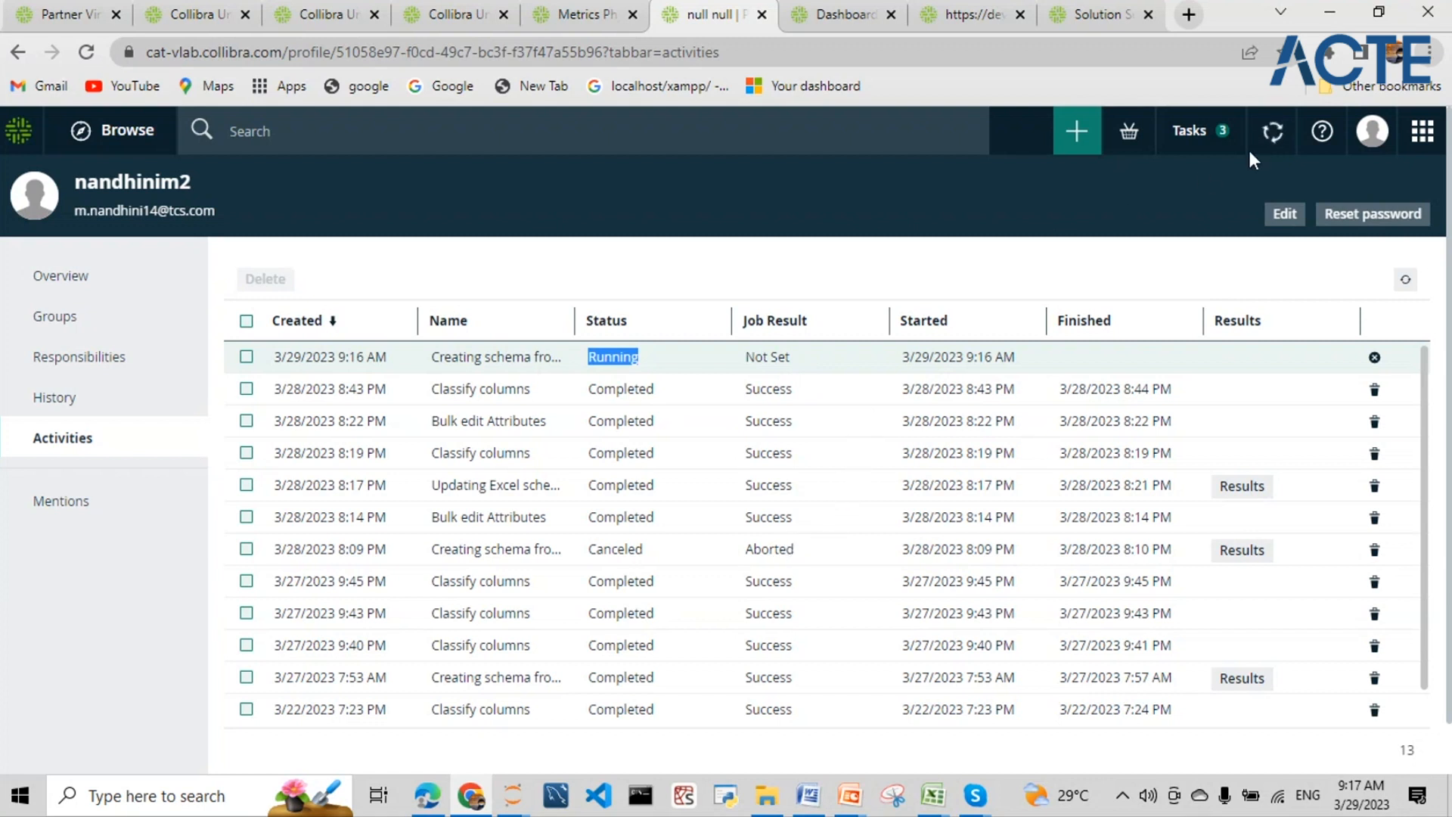
pyautogui.click(1278, 133)
pyautogui.moveTo(1263, 221)
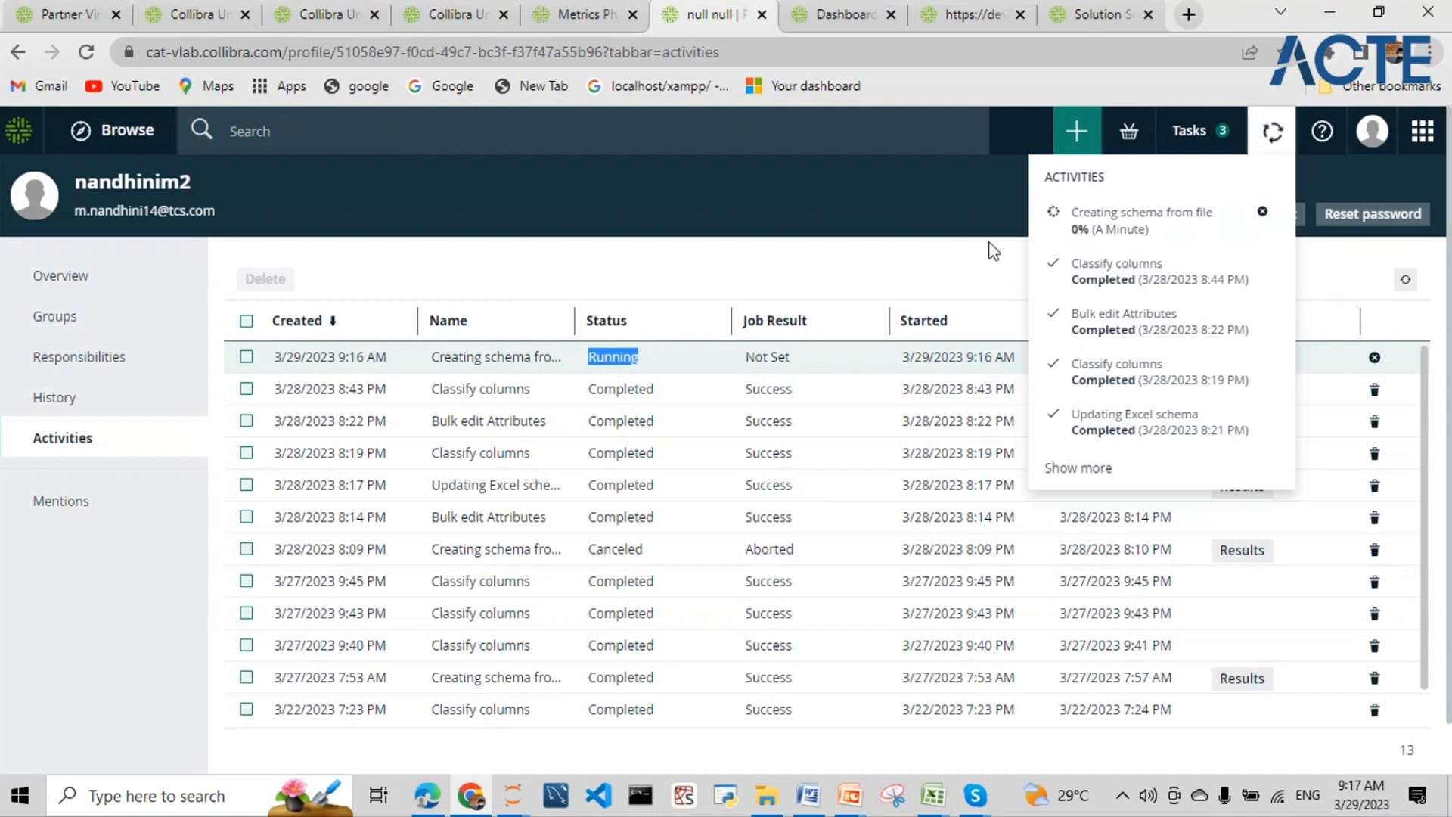
pyautogui.click(916, 265)
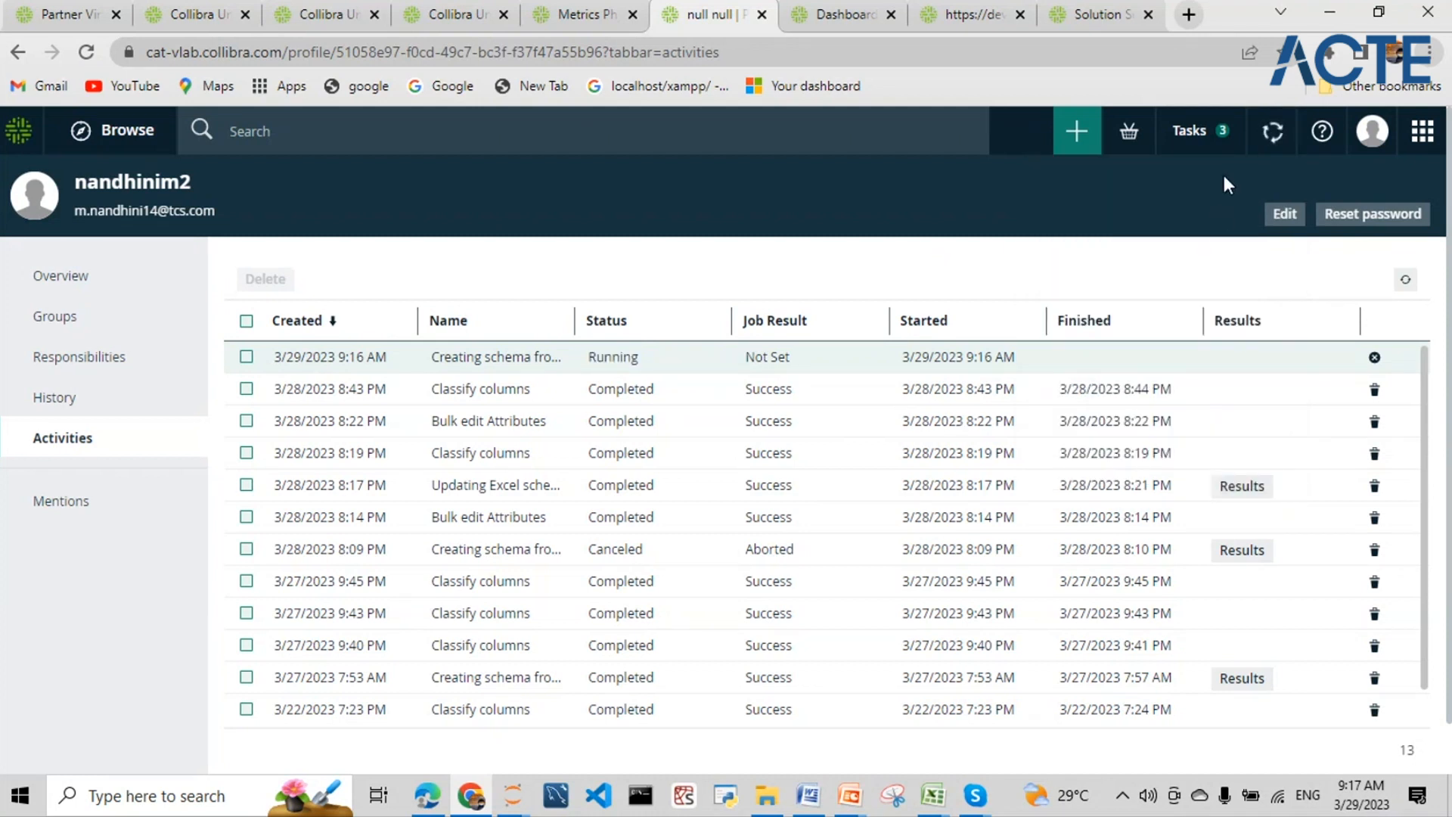
pyautogui.click(1274, 134)
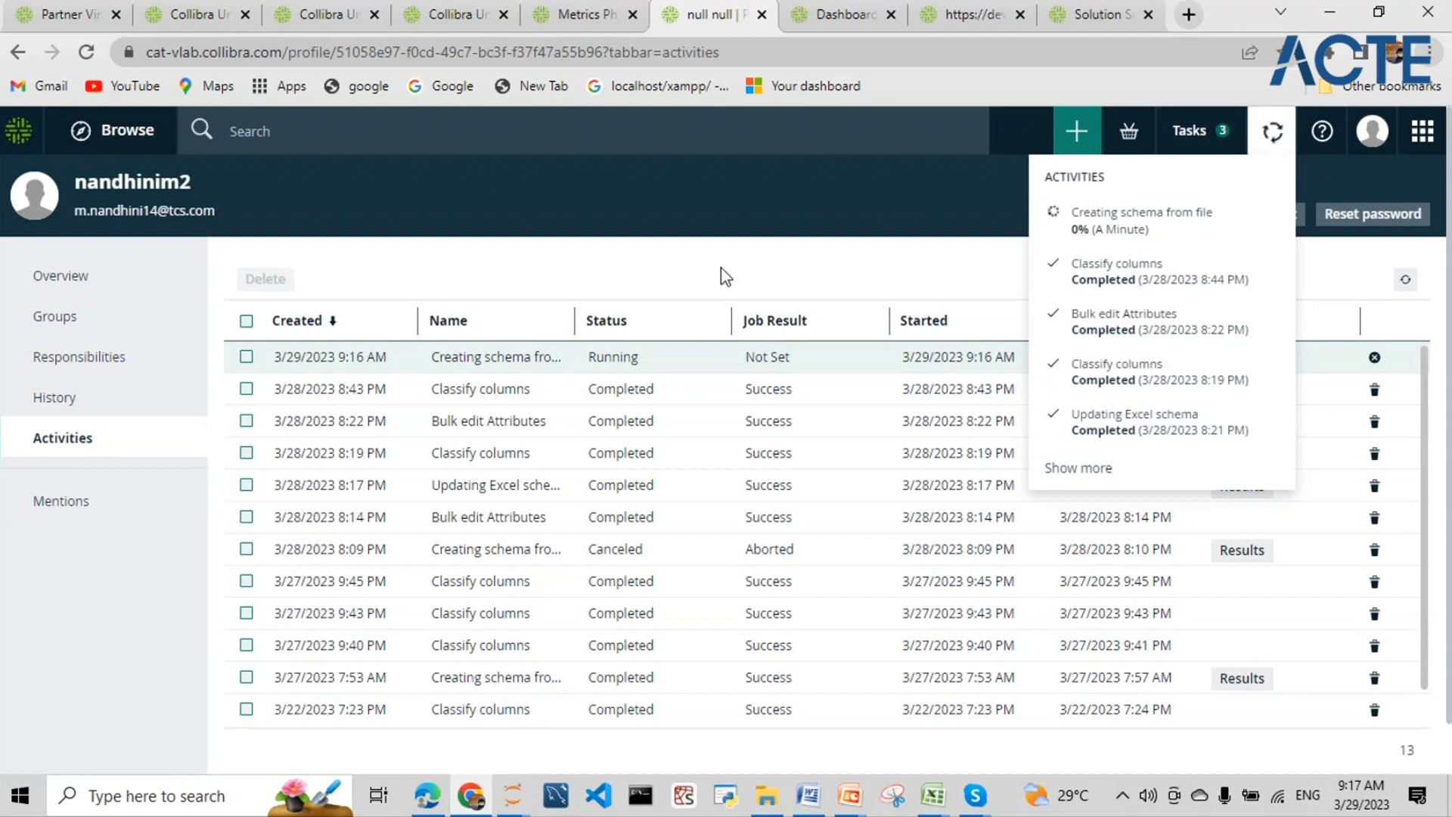
# - Return to the 190-entry Data Sources list and check the schema-from-file job, still at 0%
pyautogui.click(18, 51)
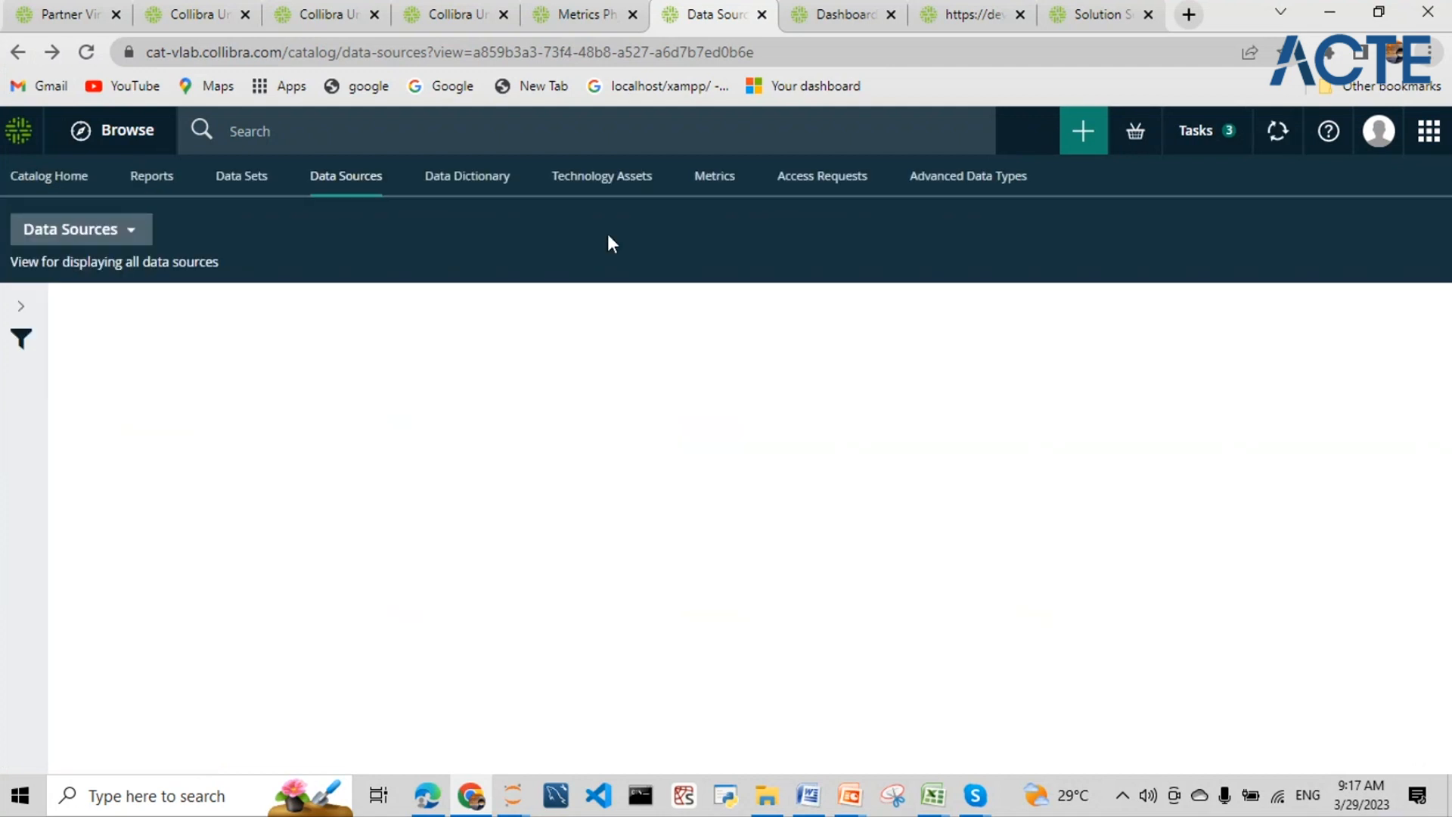
pyautogui.click(1279, 136)
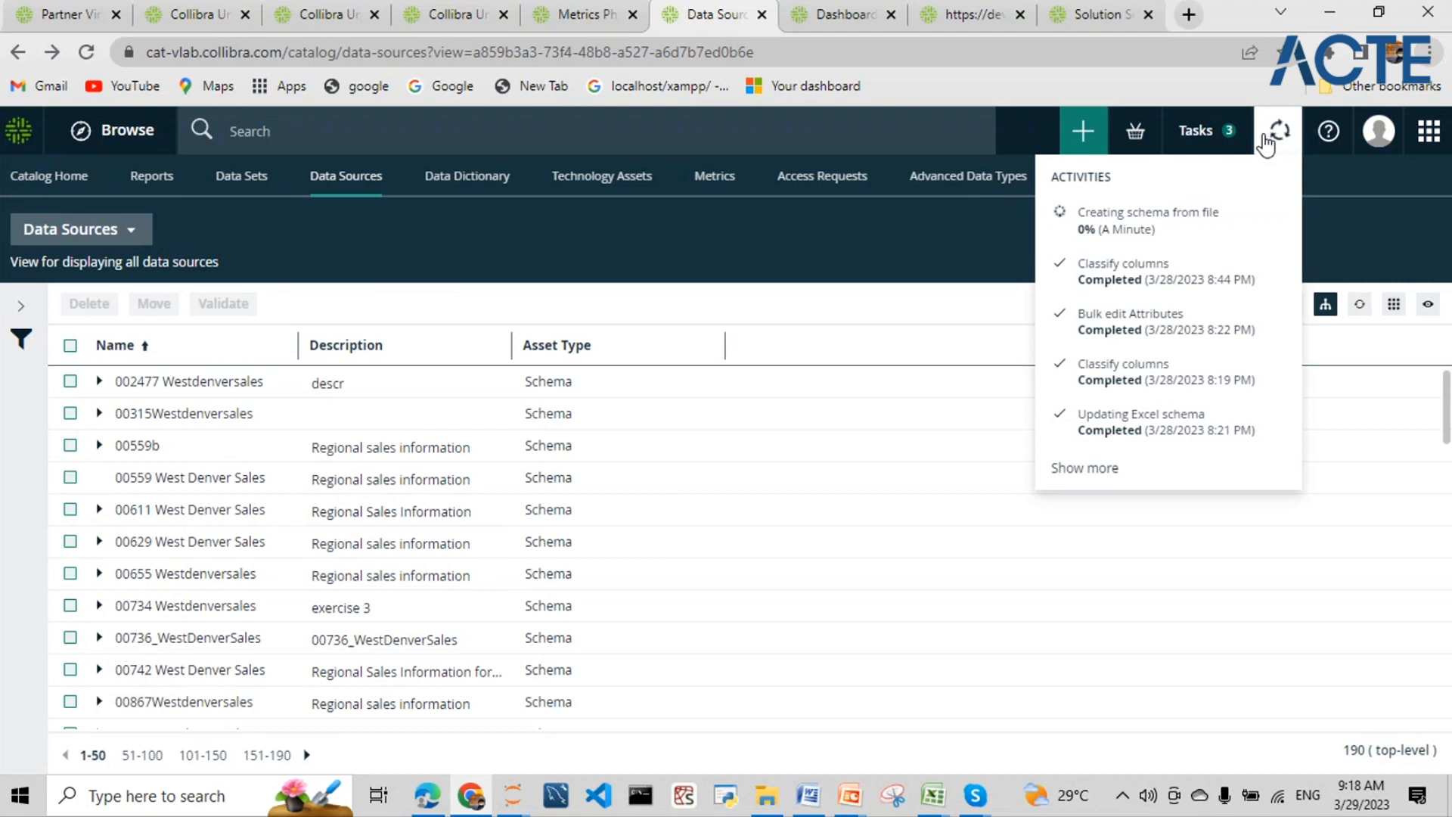
pyautogui.moveTo(1153, 218)
pyautogui.moveTo(1162, 239); pyautogui.dragTo(1079, 214)
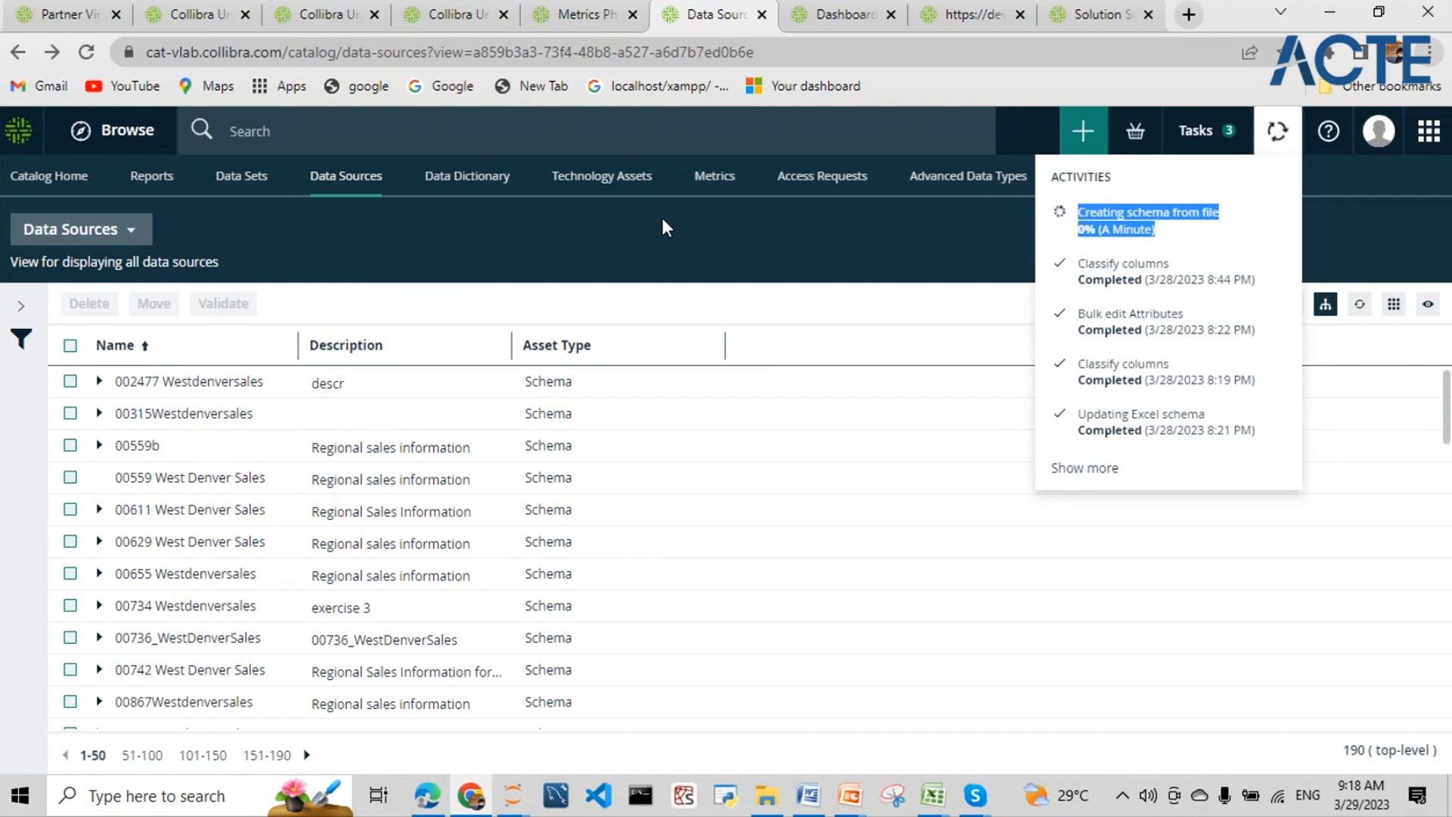
# - Search 'customer sales insights', open the Customer Sales Insights workbook and show its lineage diagram
pyautogui.click(638, 136)
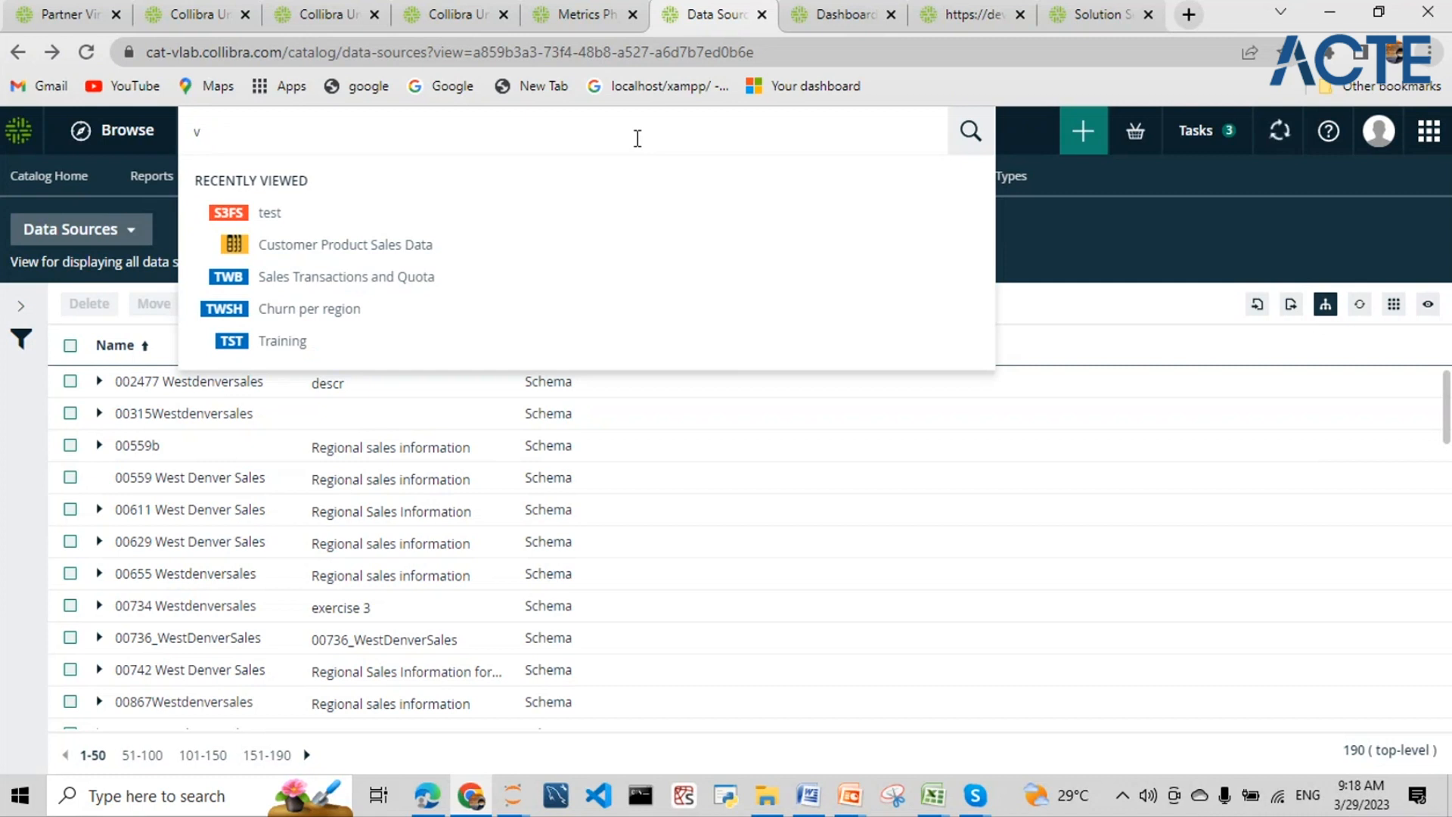
pyautogui.press('BackSpace')
pyautogui.write('customer ')
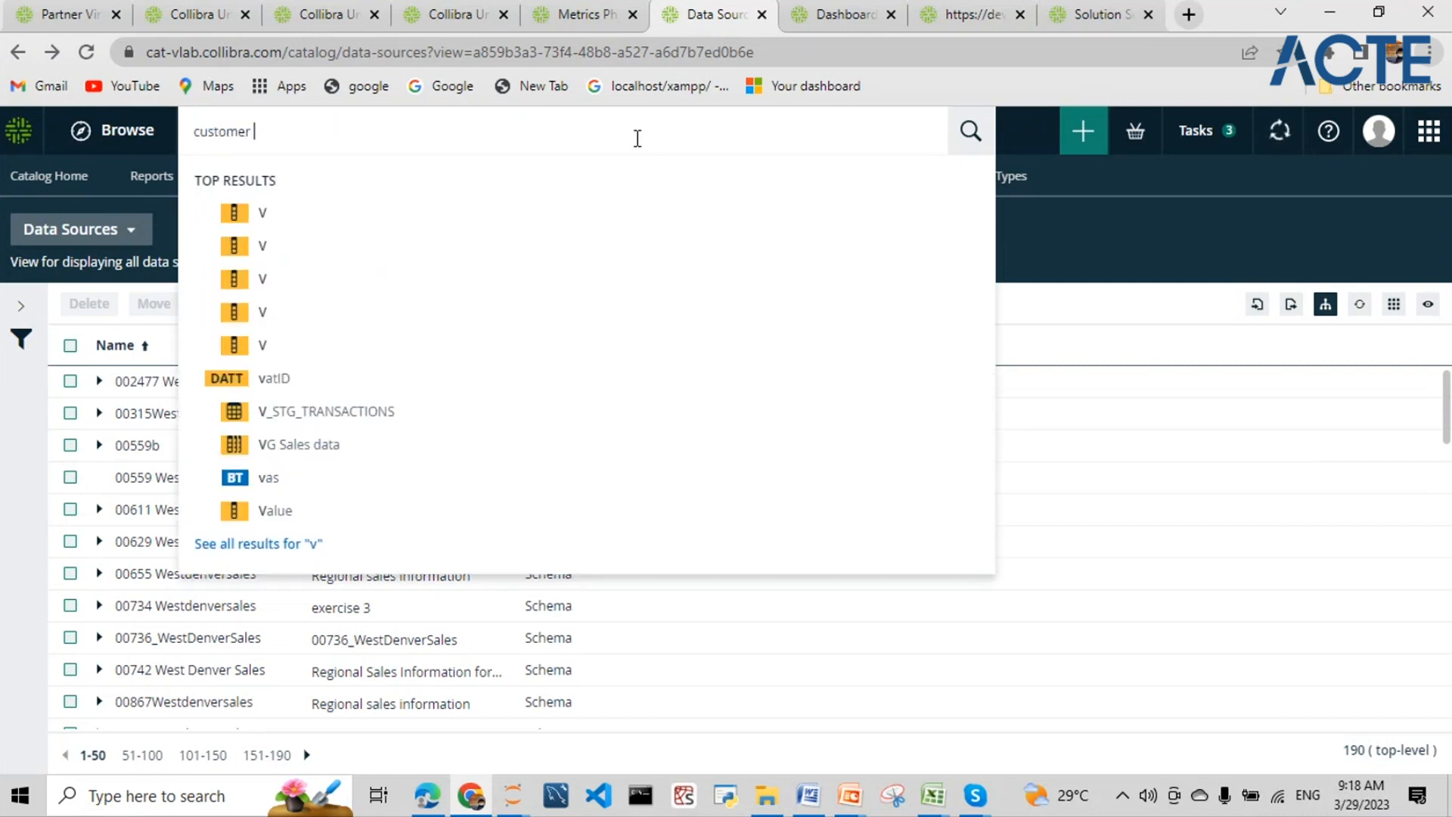
pyautogui.write('sales i')
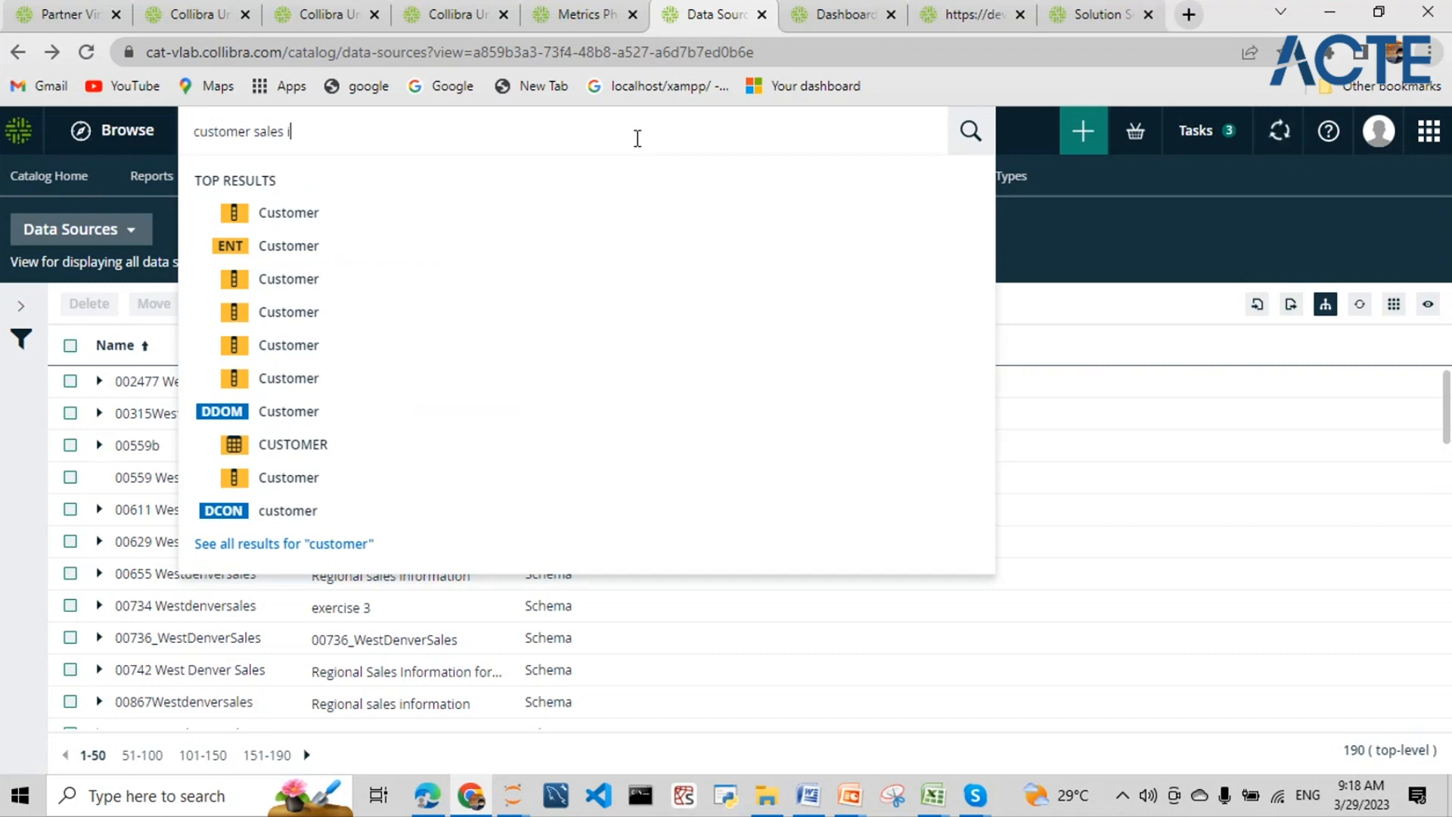
pyautogui.write('nsights')
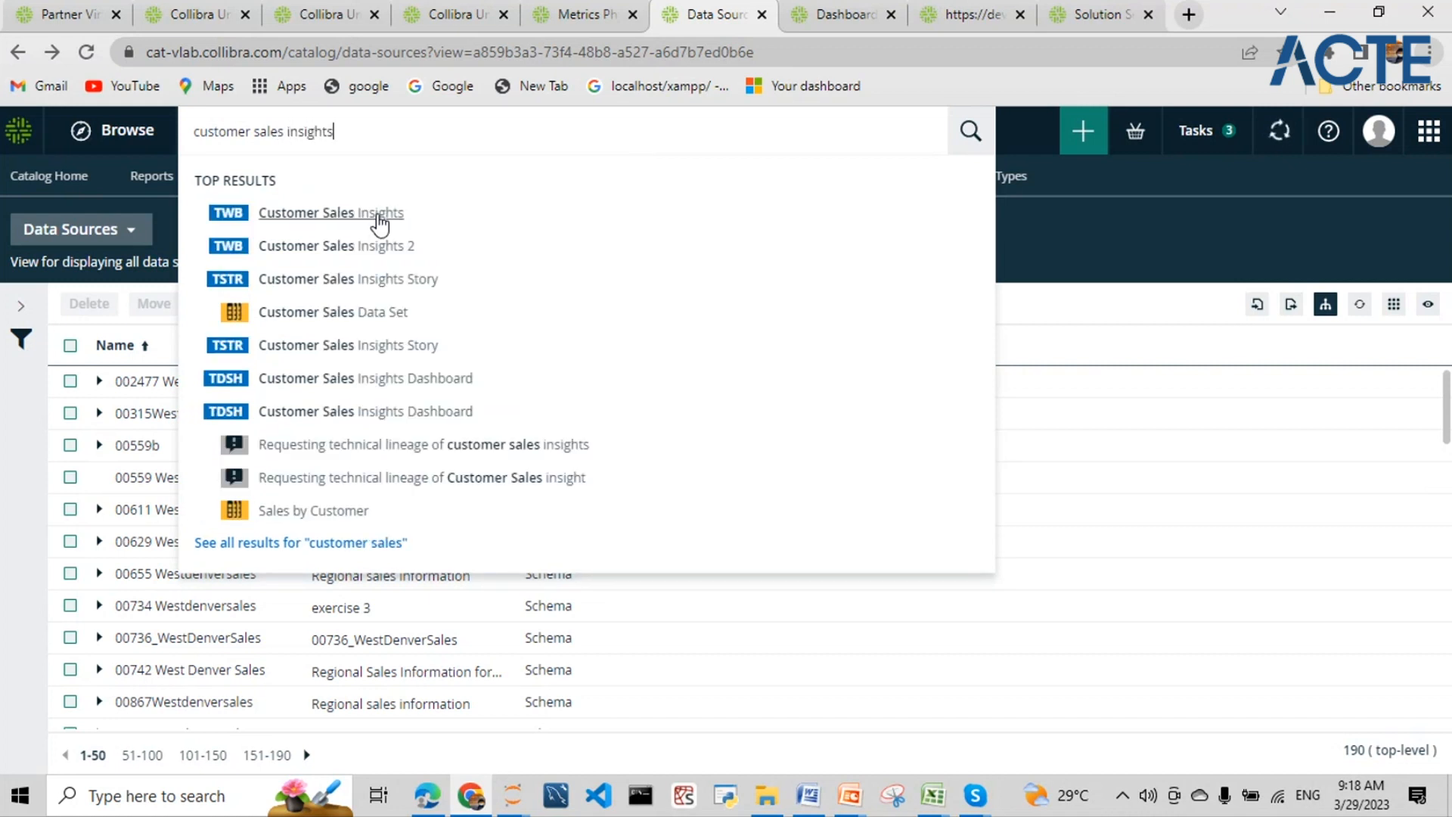
pyautogui.click(378, 217)
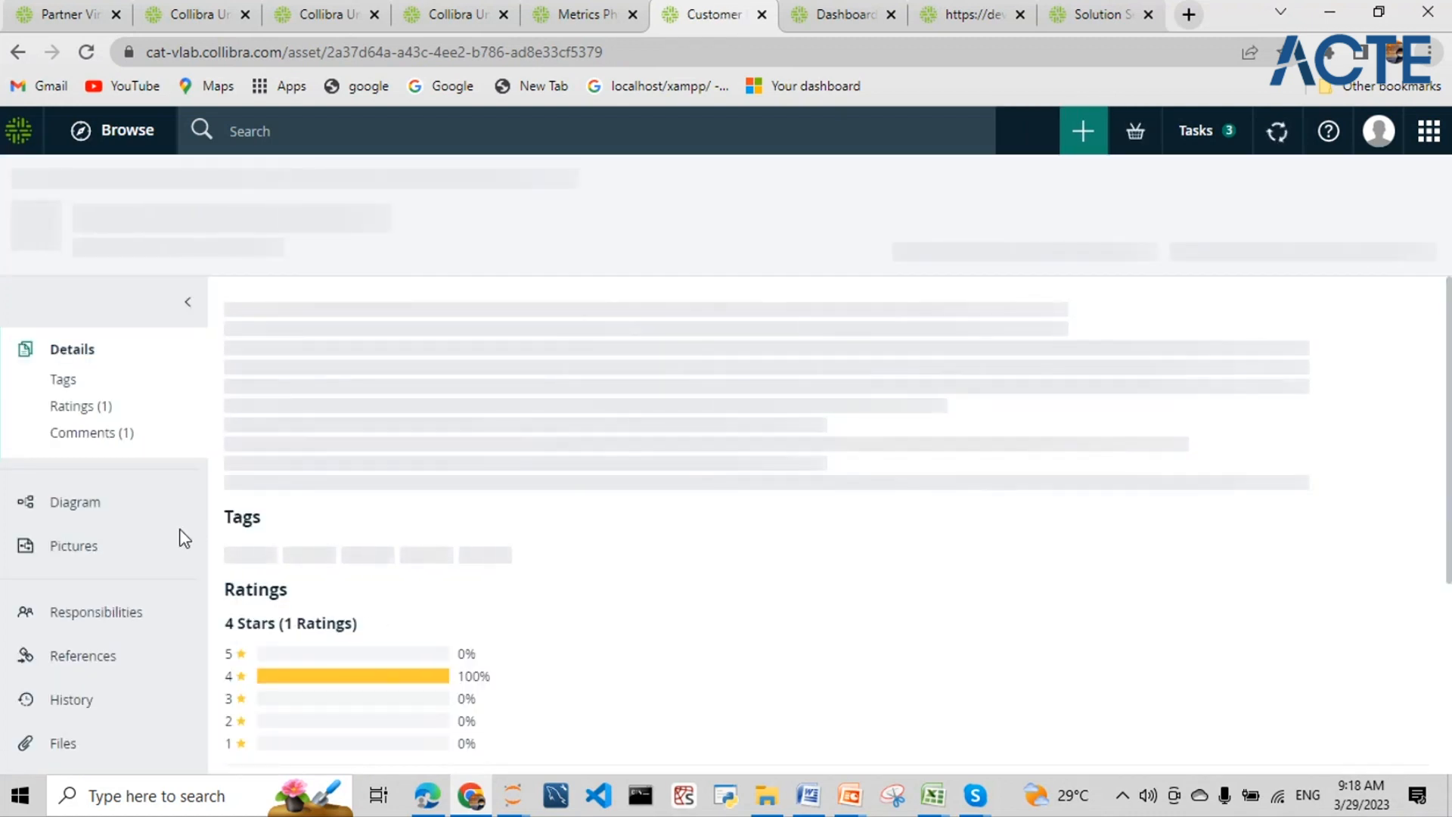
pyautogui.click(109, 505)
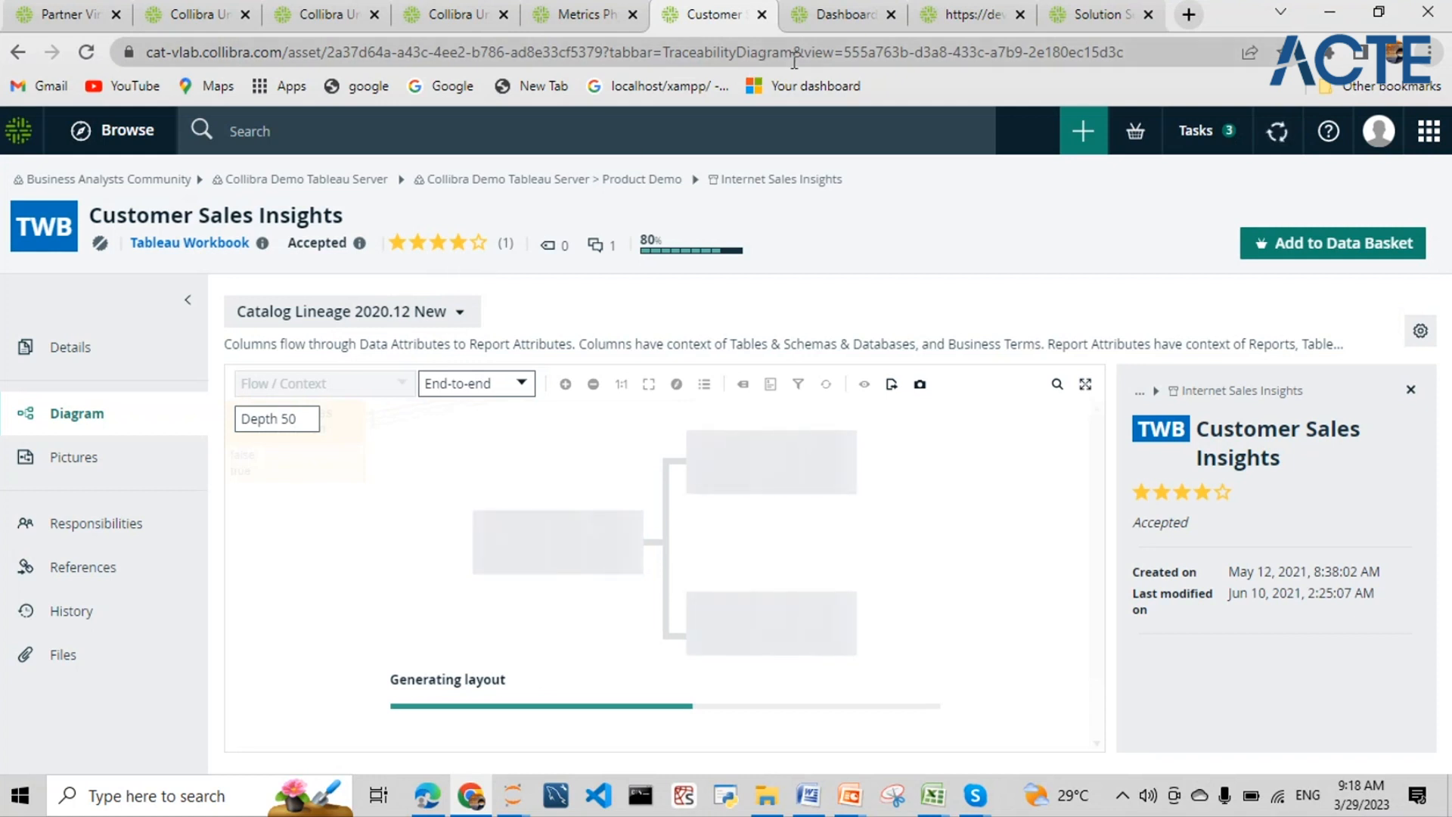
# - Select the CustomerSalesReporting node in the lineage diagram and bring up its context menu
pyautogui.click(1286, 141)
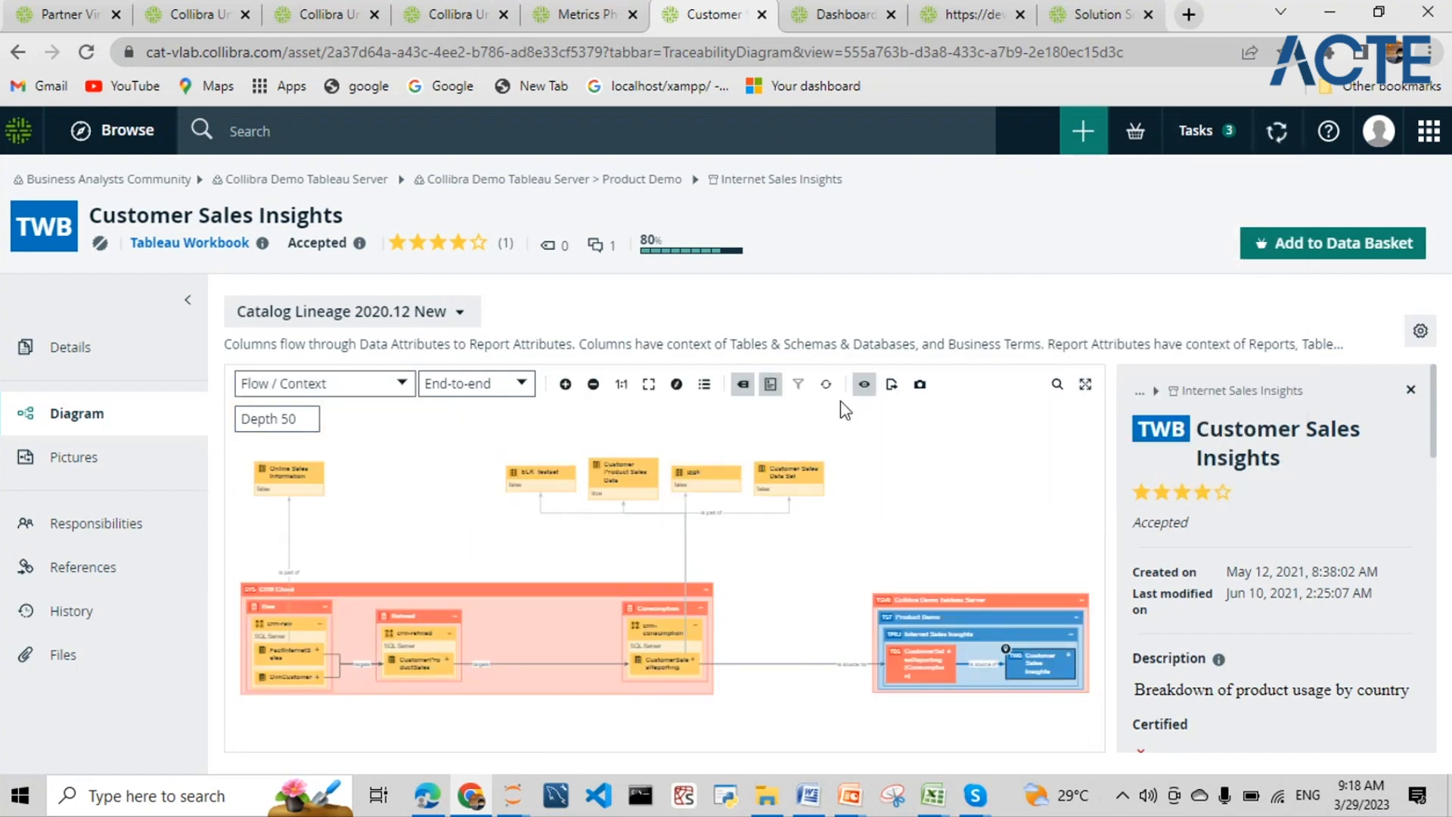
pyautogui.rightClick(686, 668)
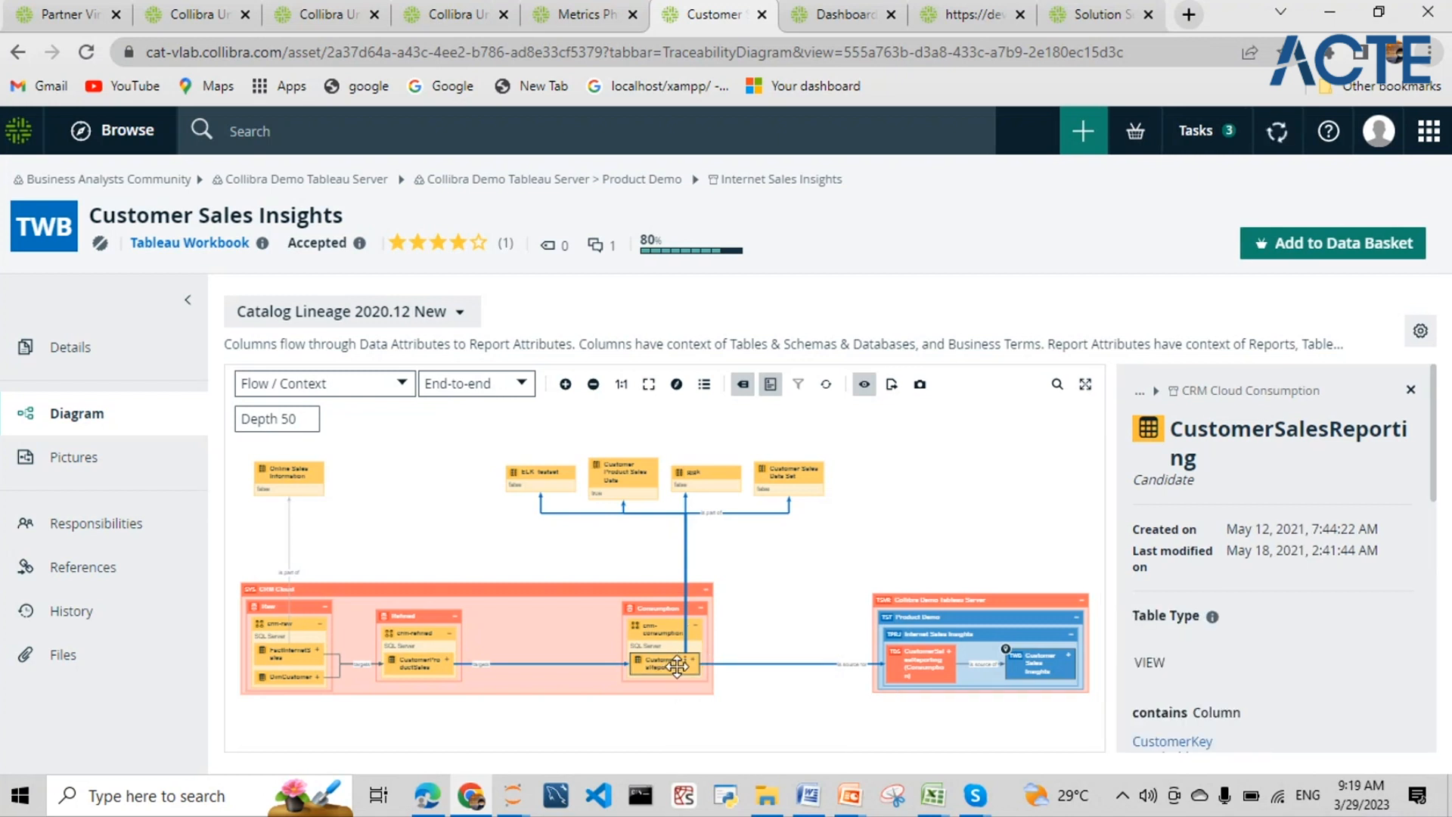
pyautogui.rightClick(687, 669)
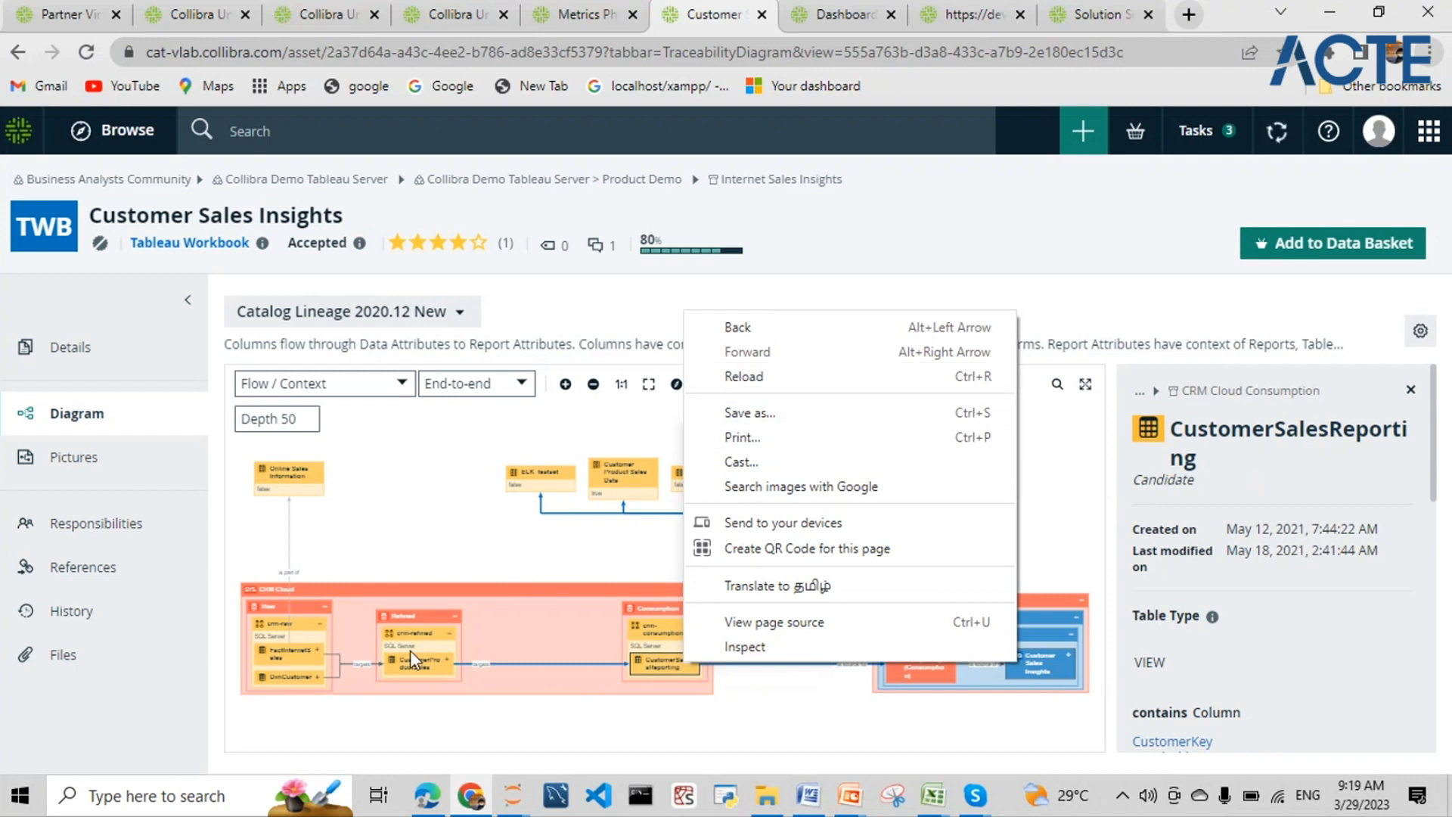
pyautogui.click(710, 712)
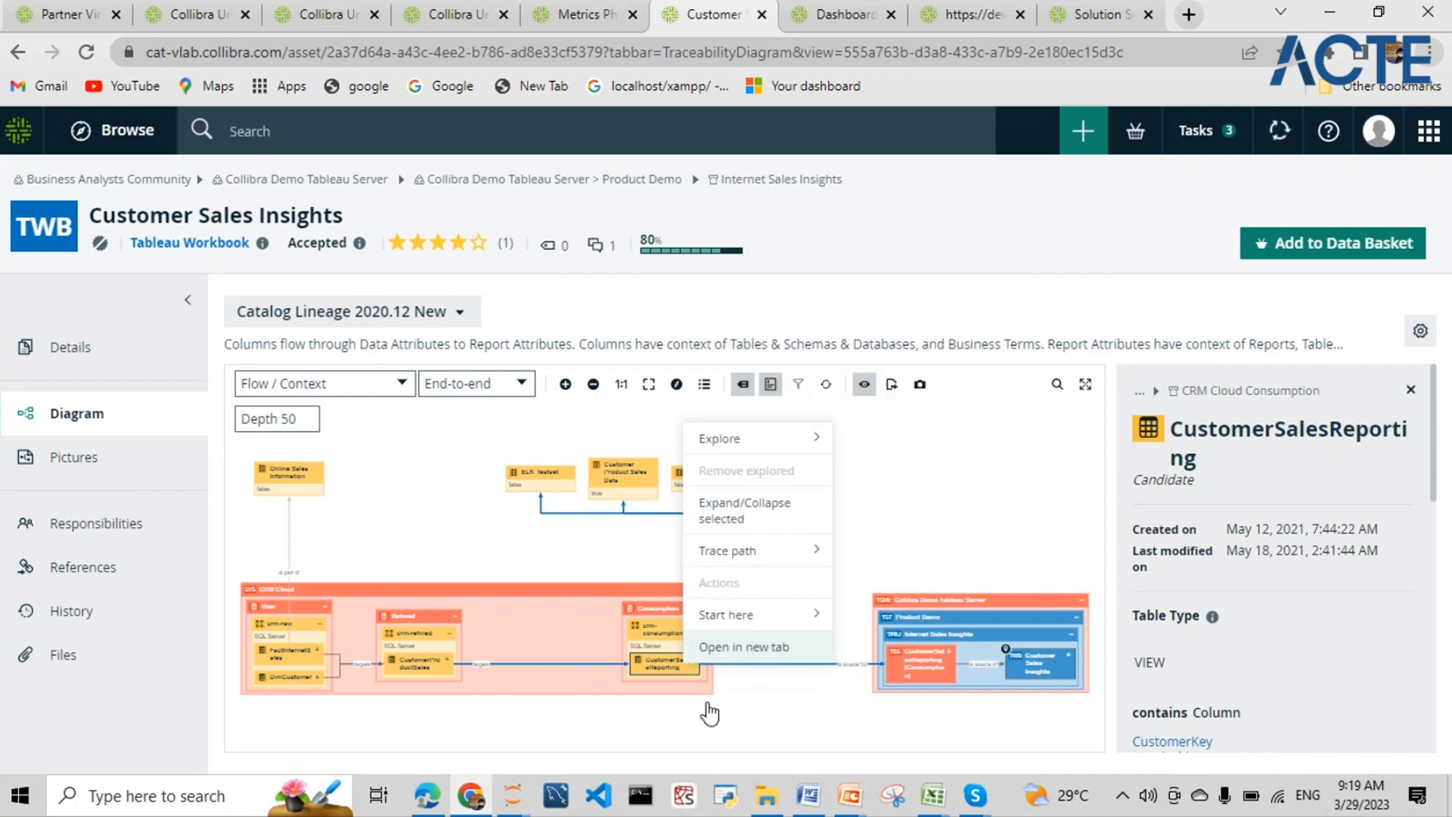
pyautogui.rightClick(686, 665)
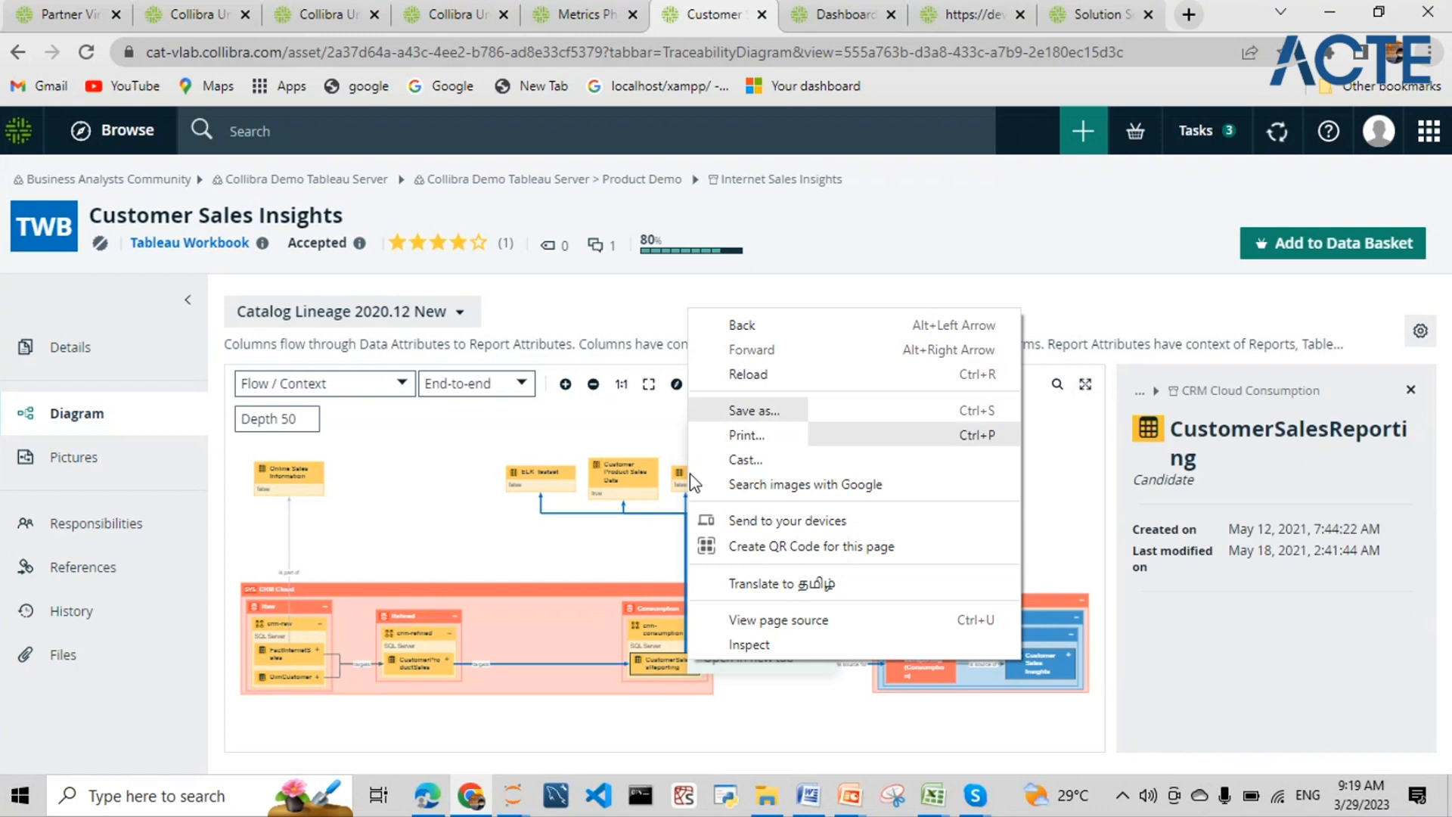
pyautogui.click(637, 484)
pyautogui.rightClick(655, 672)
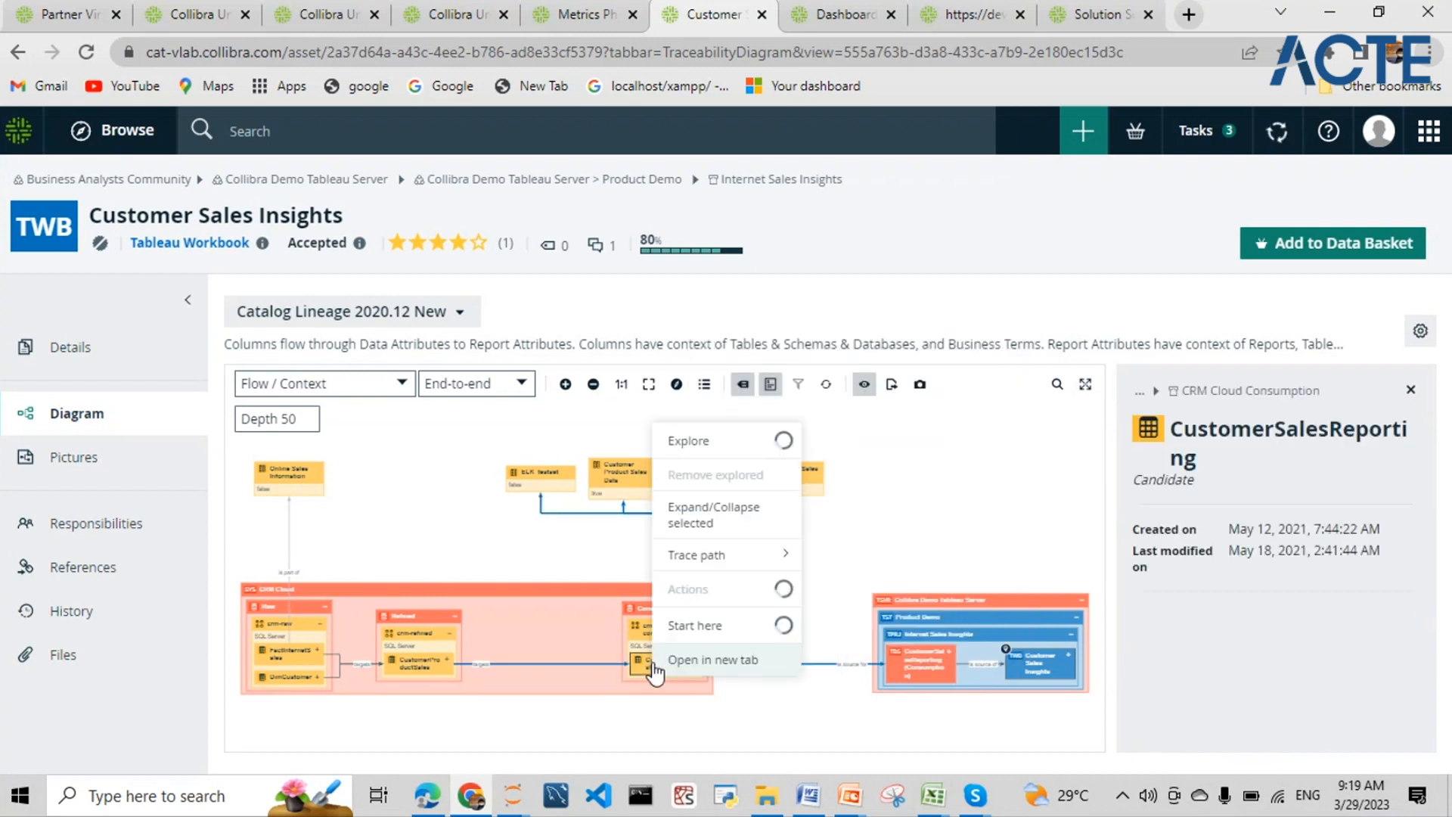
# - Open CustomerSalesReporting's asset page in a new browser tab and switch to it
pyautogui.click(697, 647)
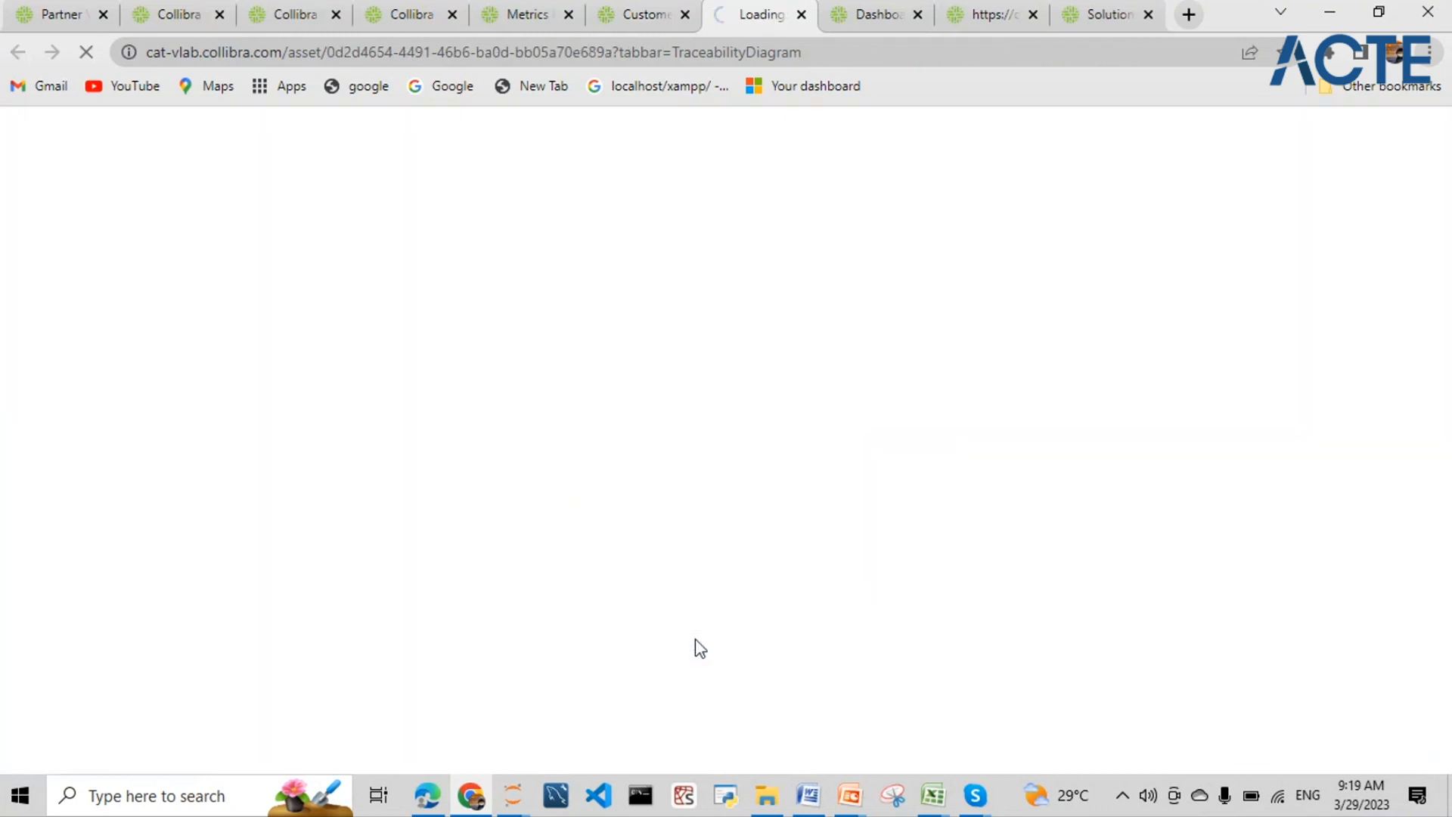
pyautogui.click(646, 15)
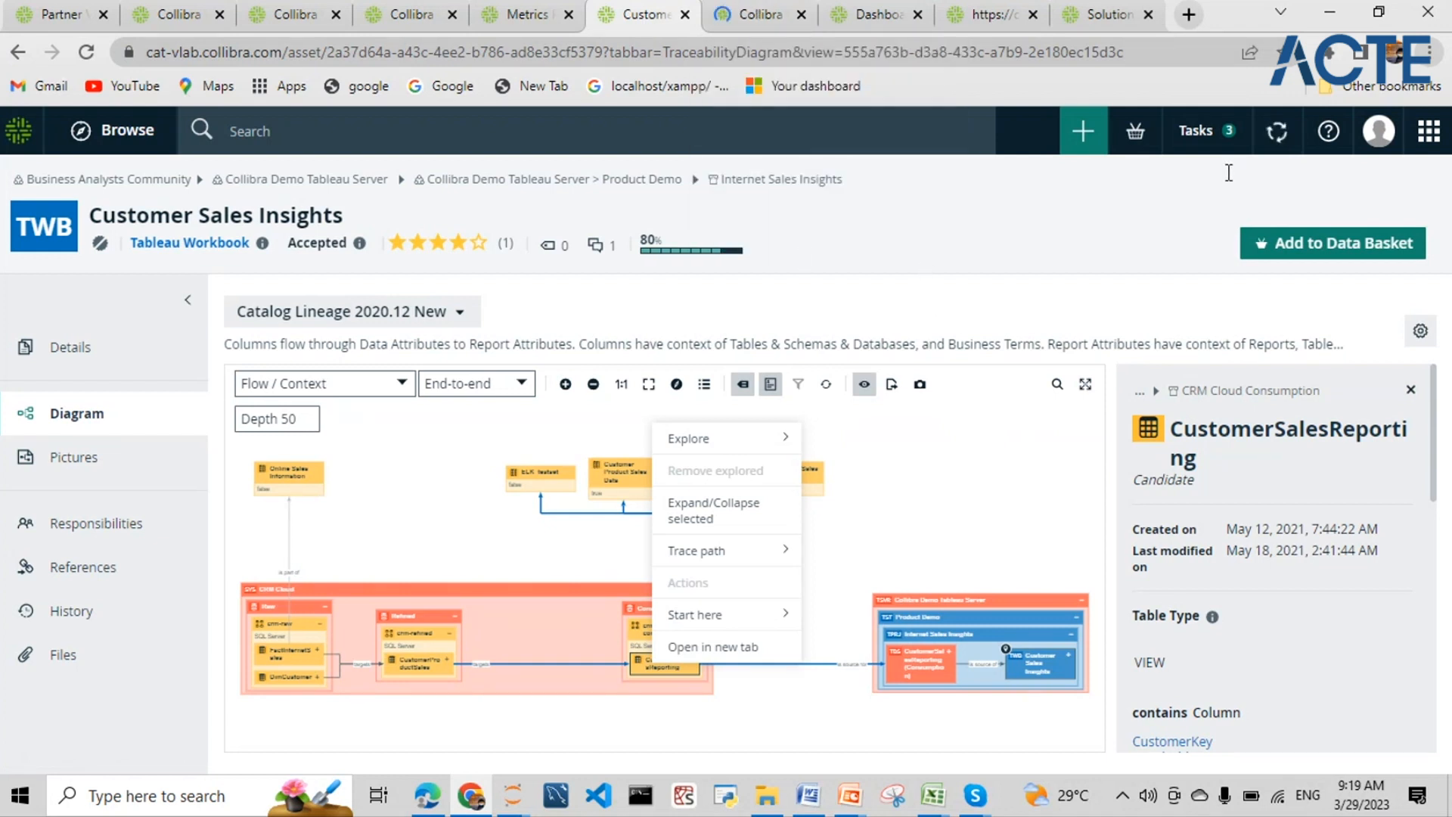
pyautogui.click(765, 21)
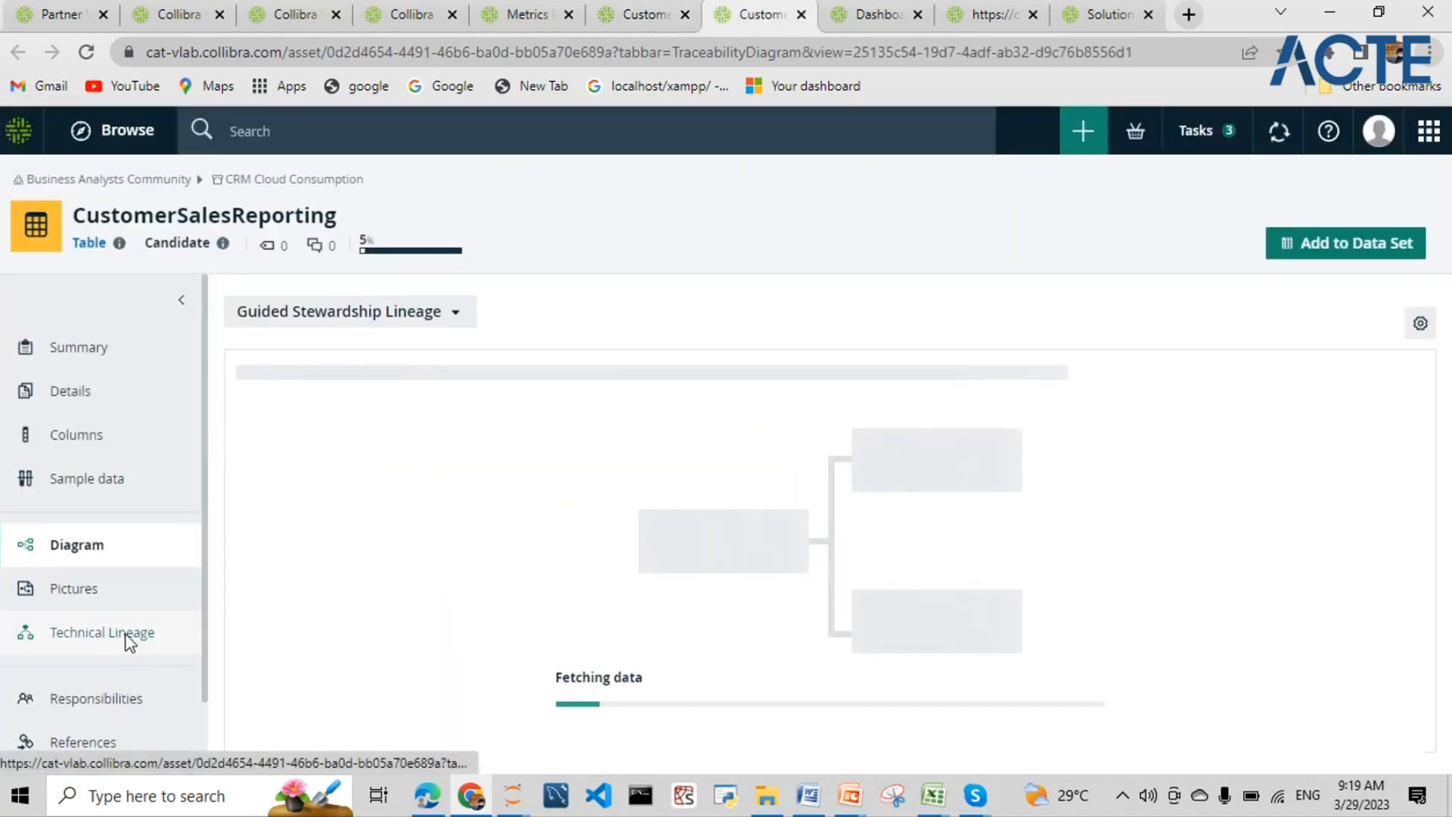
# - Load the CUSTOMERSALESREPORTING technical lineage diagram, showing DBO.DIMCUSTOMER [RAW] columns feeding DBO.##TEMP1
pyautogui.click(128, 644)
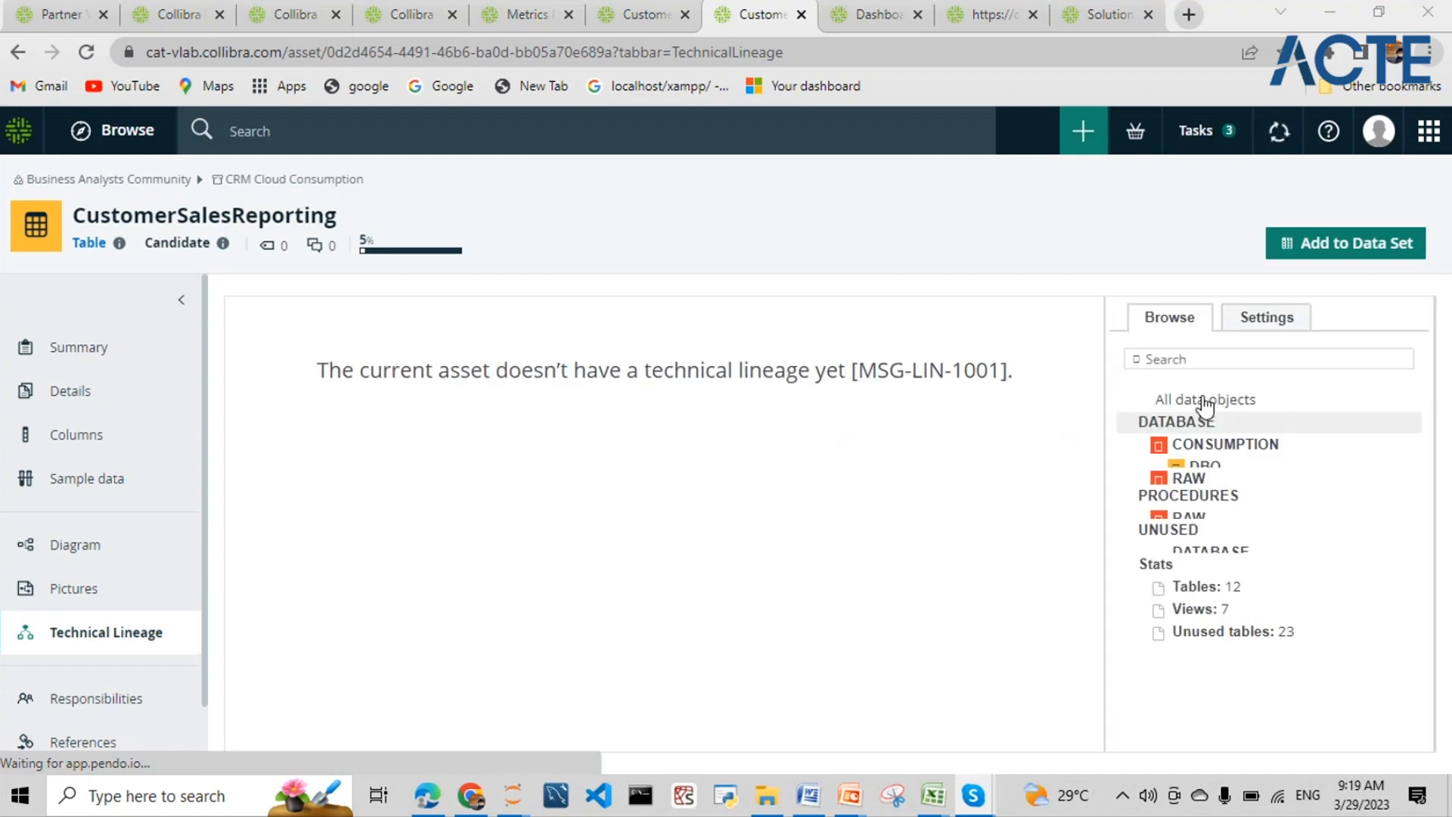
pyautogui.scroll(-2, 1172, 472)
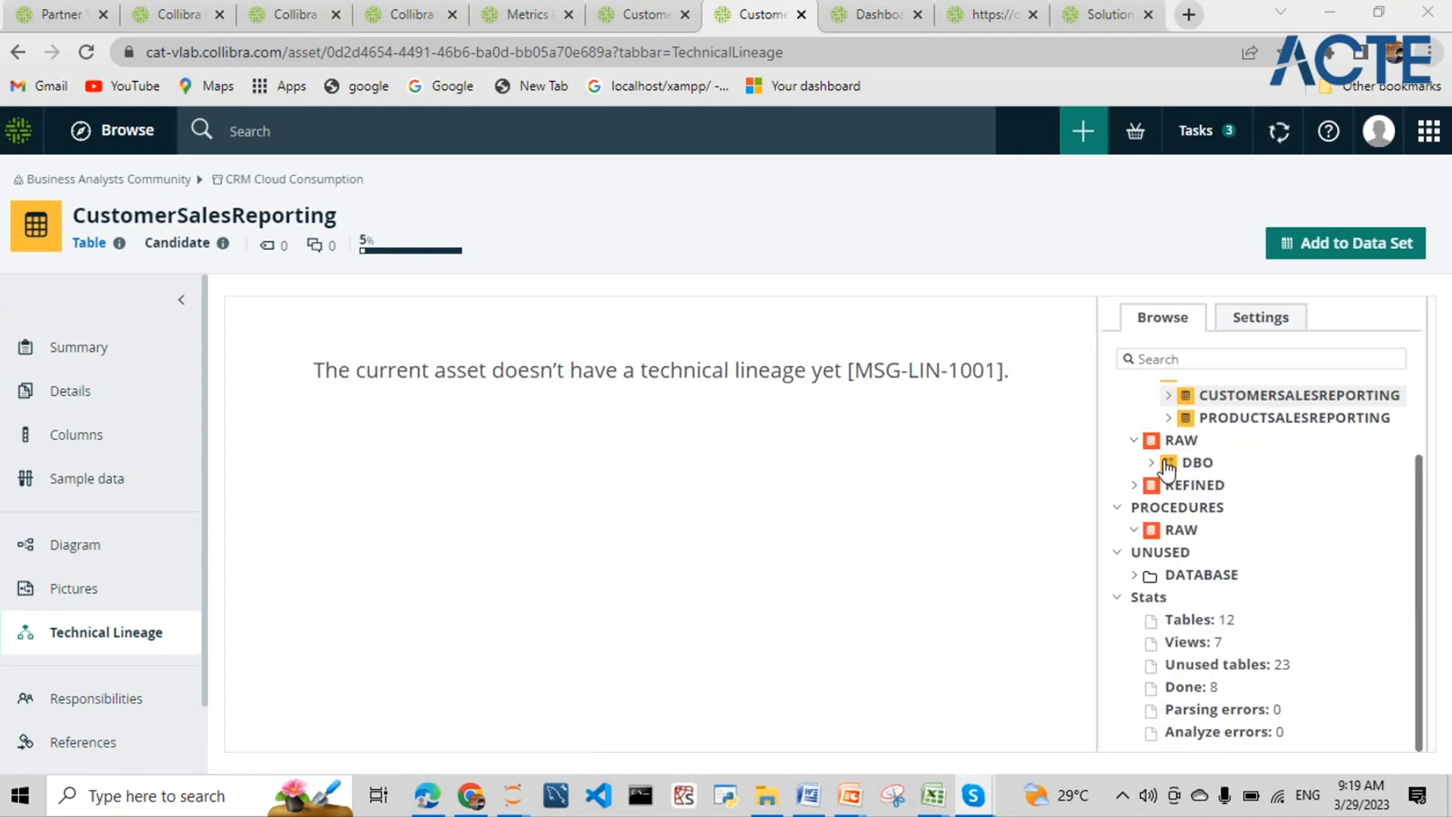
pyautogui.scroll(2, 1198, 537)
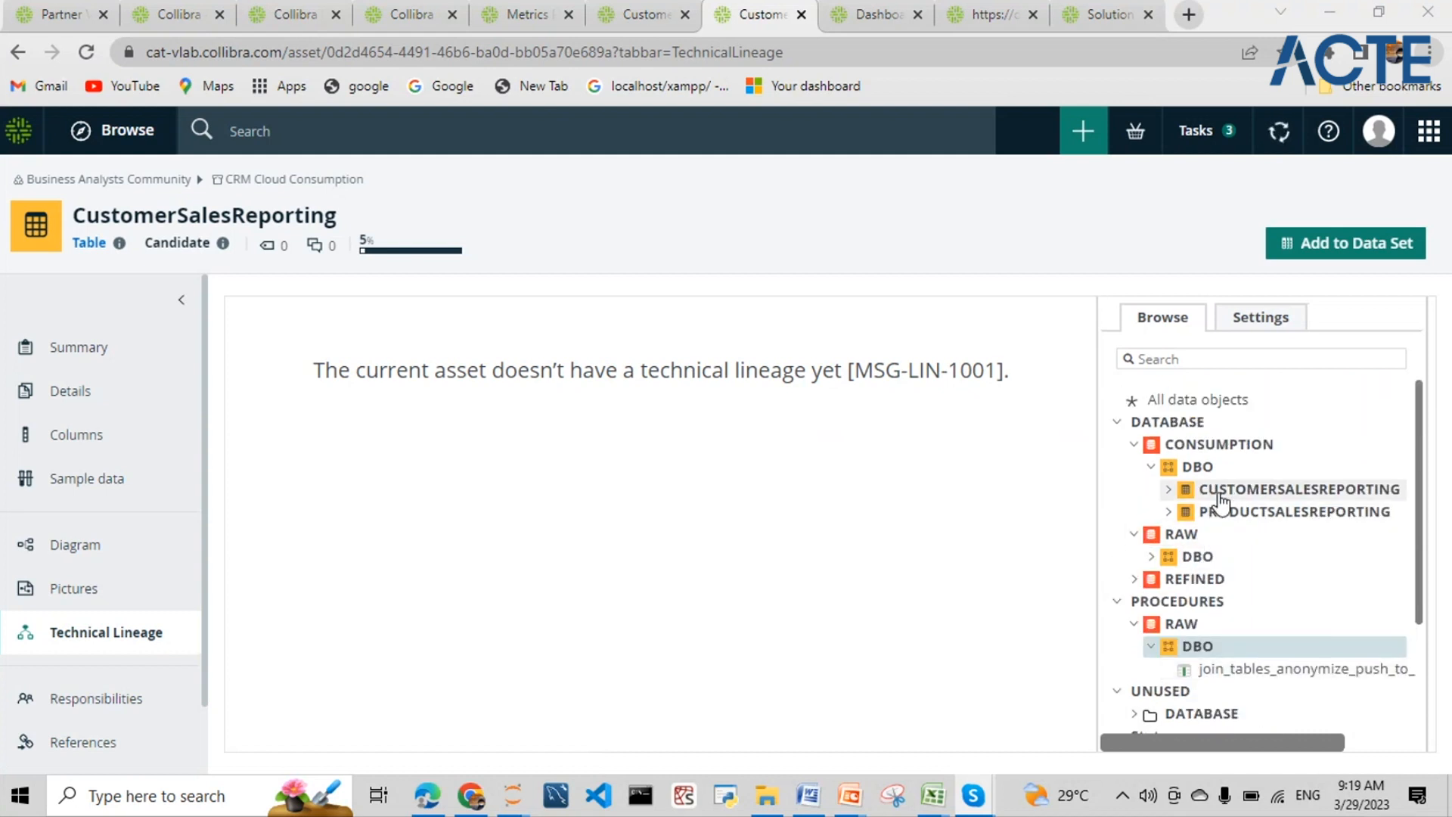
pyautogui.click(1220, 499)
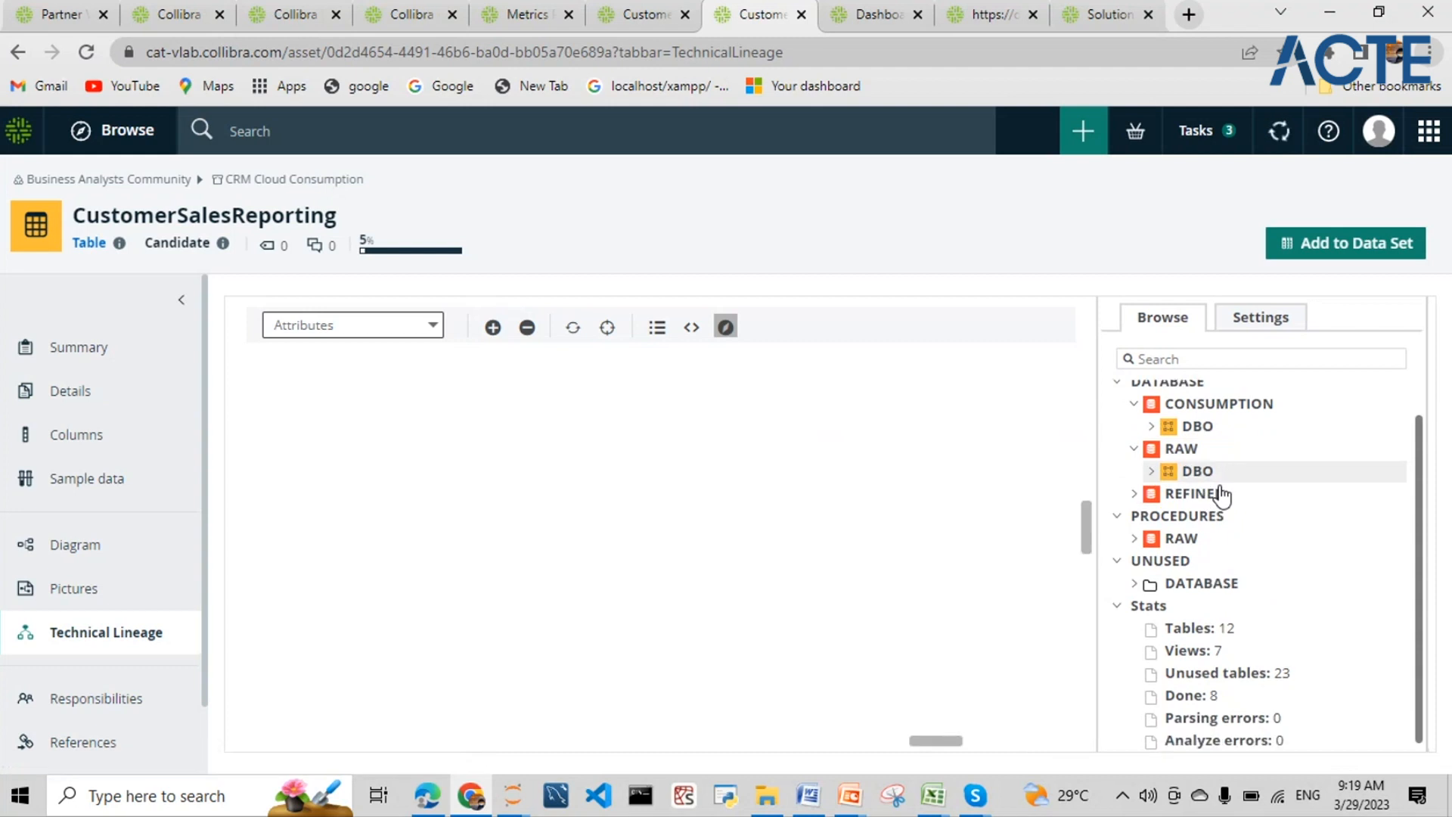
pyautogui.moveTo(951, 751); pyautogui.dragTo(451, 685)
pyautogui.click(797, 39)
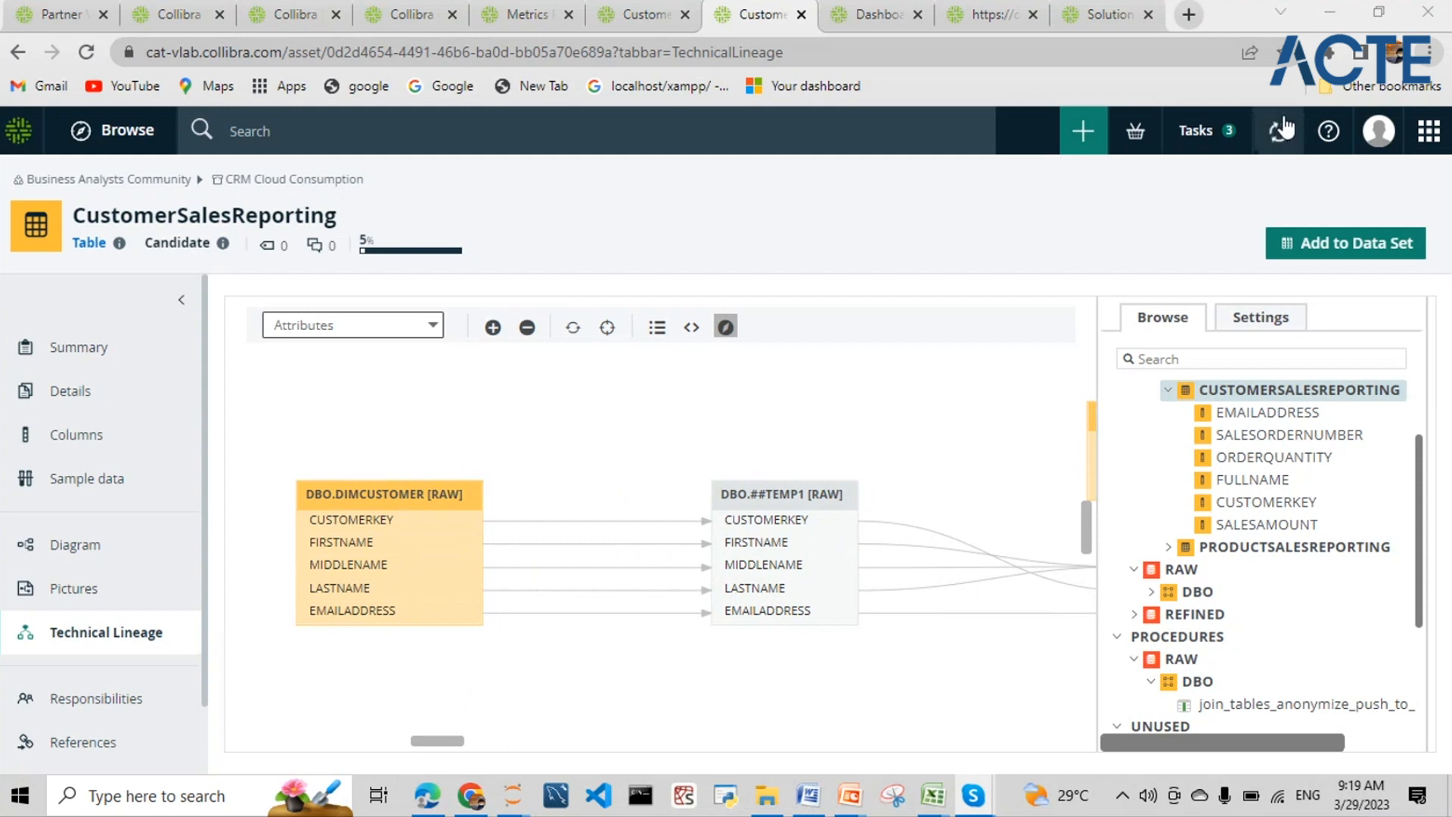
pyautogui.click(1280, 131)
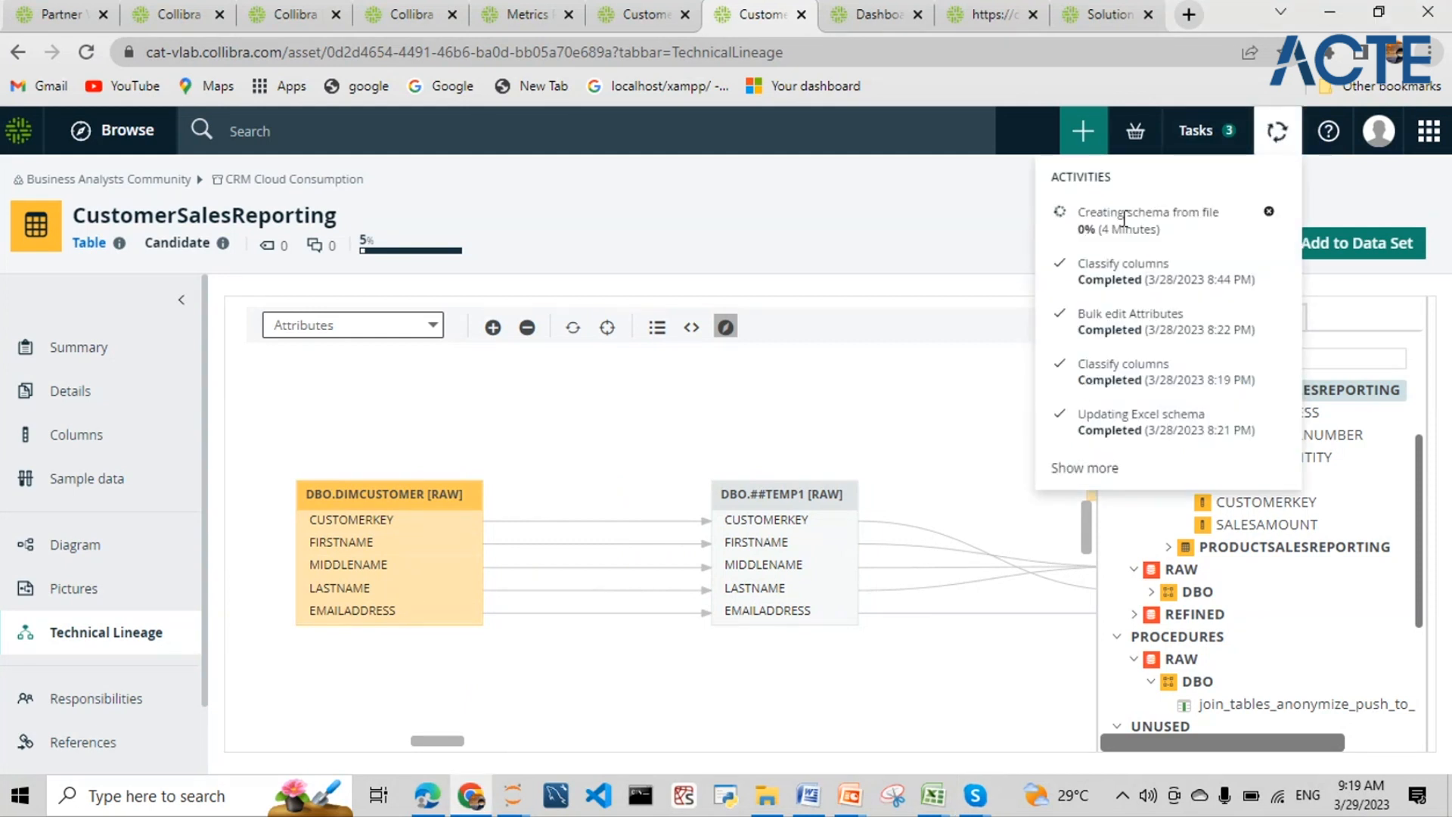
pyautogui.click(890, 200)
pyautogui.click(1278, 133)
pyautogui.click(959, 200)
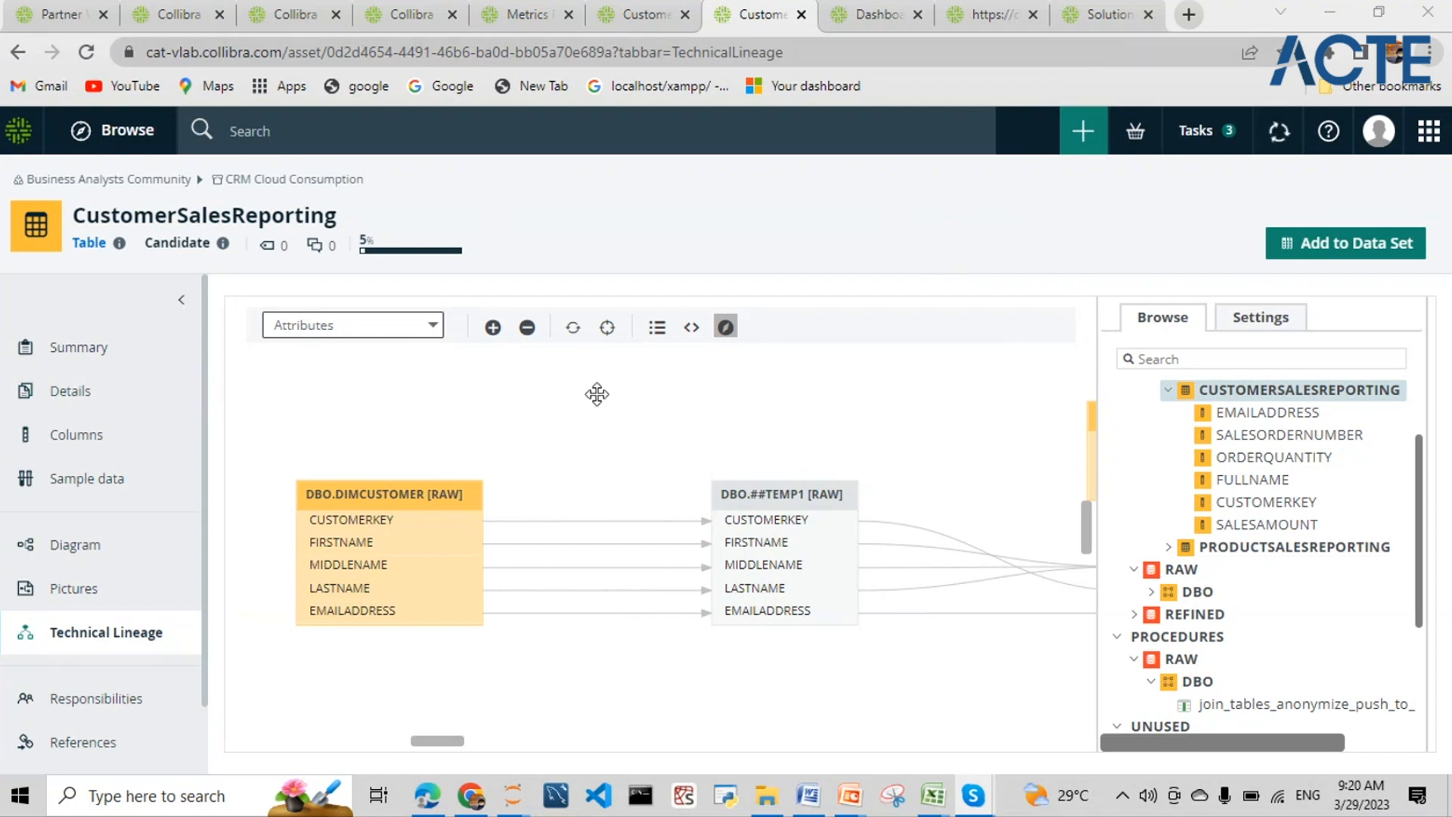
pyautogui.click(643, 13)
pyautogui.moveTo(779, 551)
pyautogui.click(923, 590)
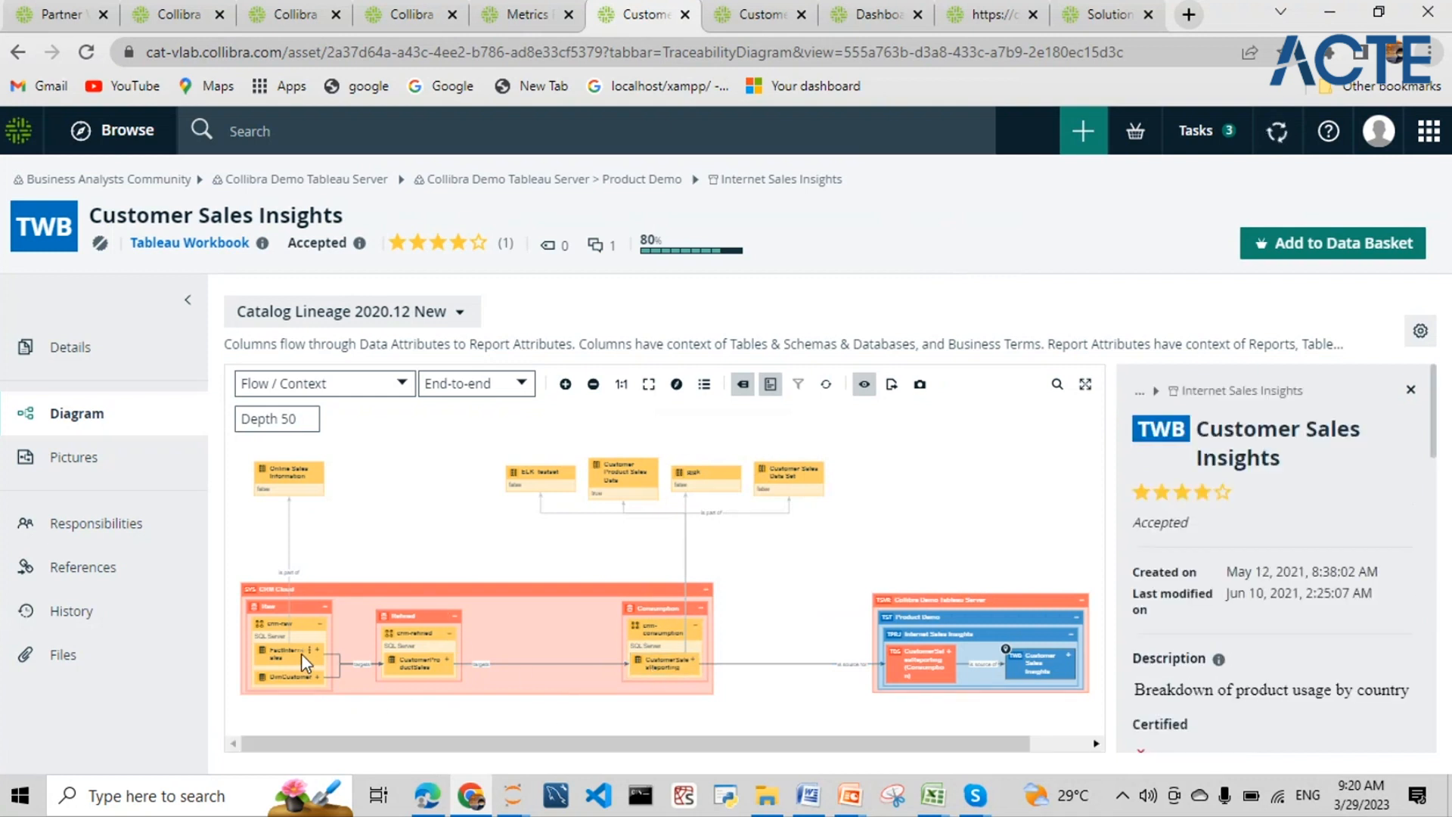
pyautogui.scroll(2, 301, 655)
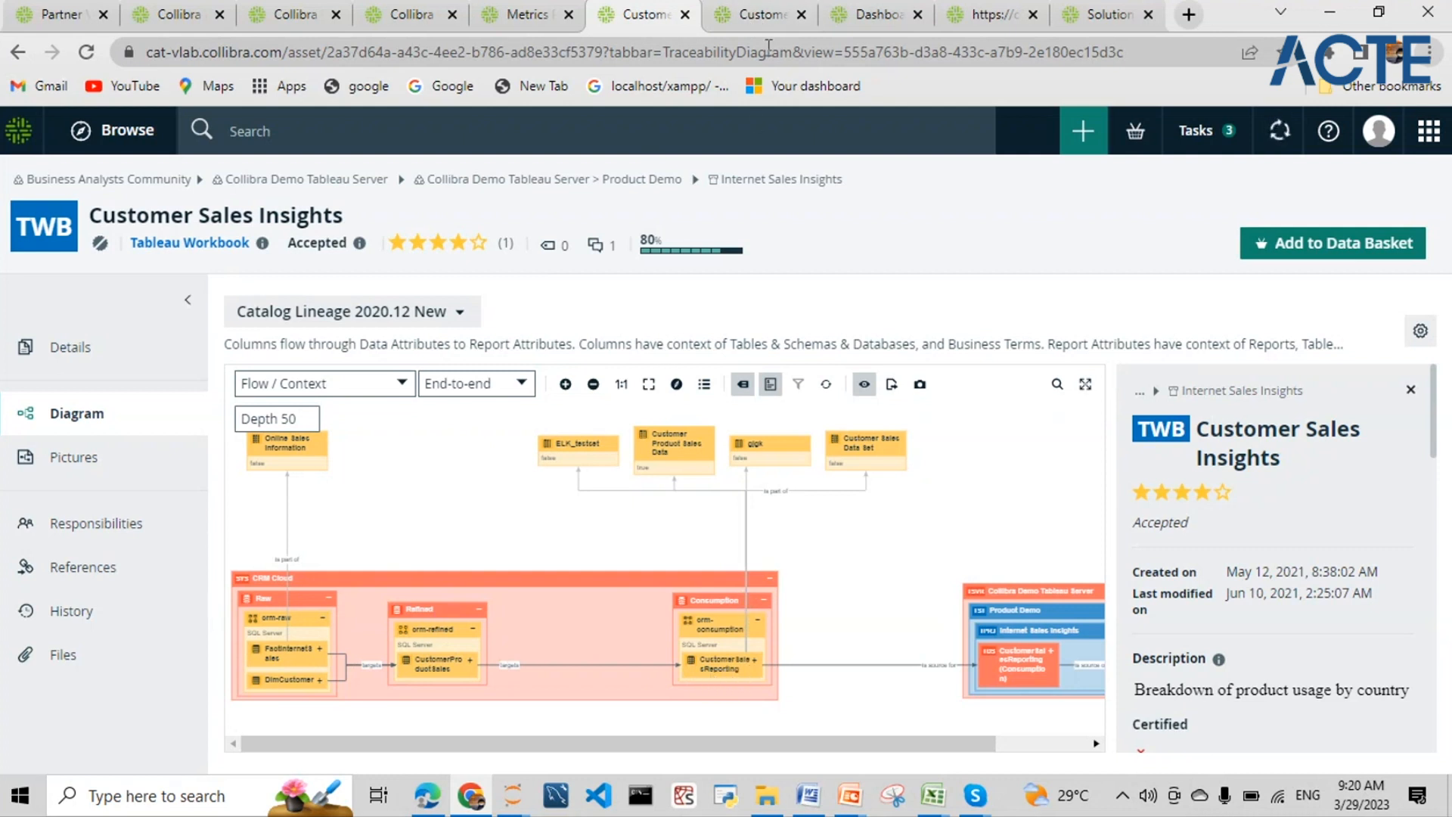
pyautogui.click(761, 14)
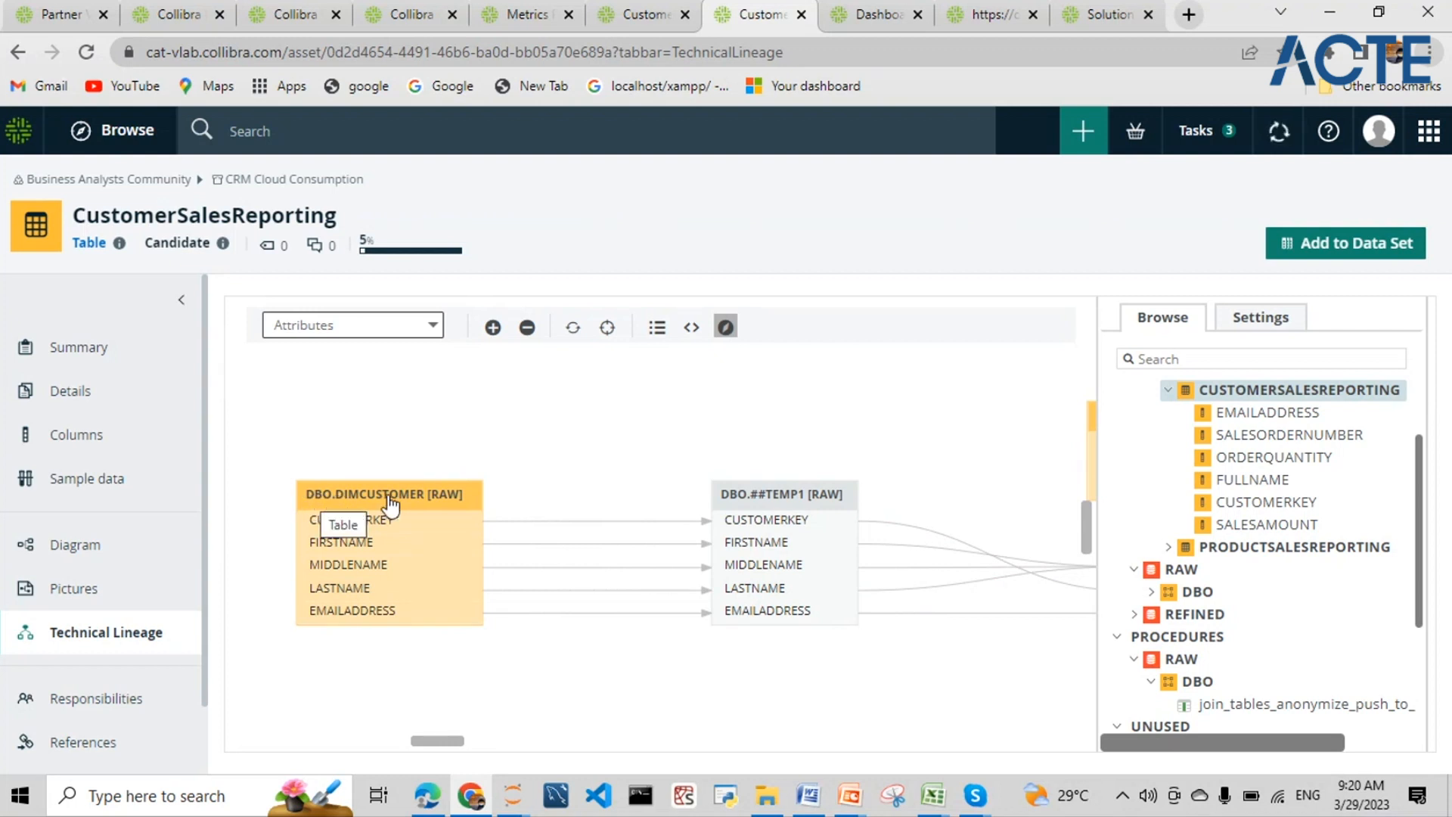
pyautogui.moveTo(452, 747); pyautogui.dragTo(621, 749)
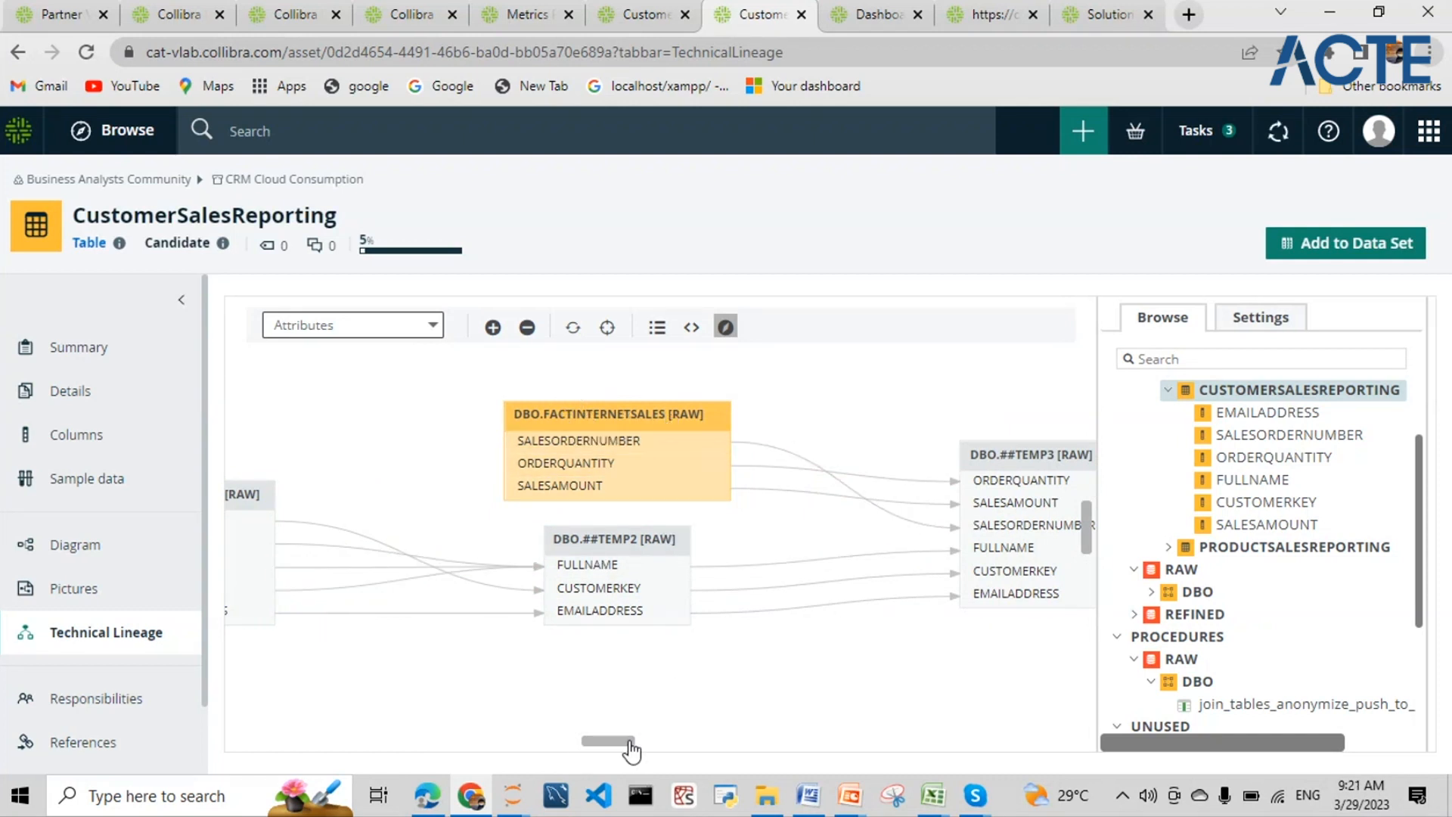
pyautogui.moveTo(631, 750); pyautogui.dragTo(662, 753)
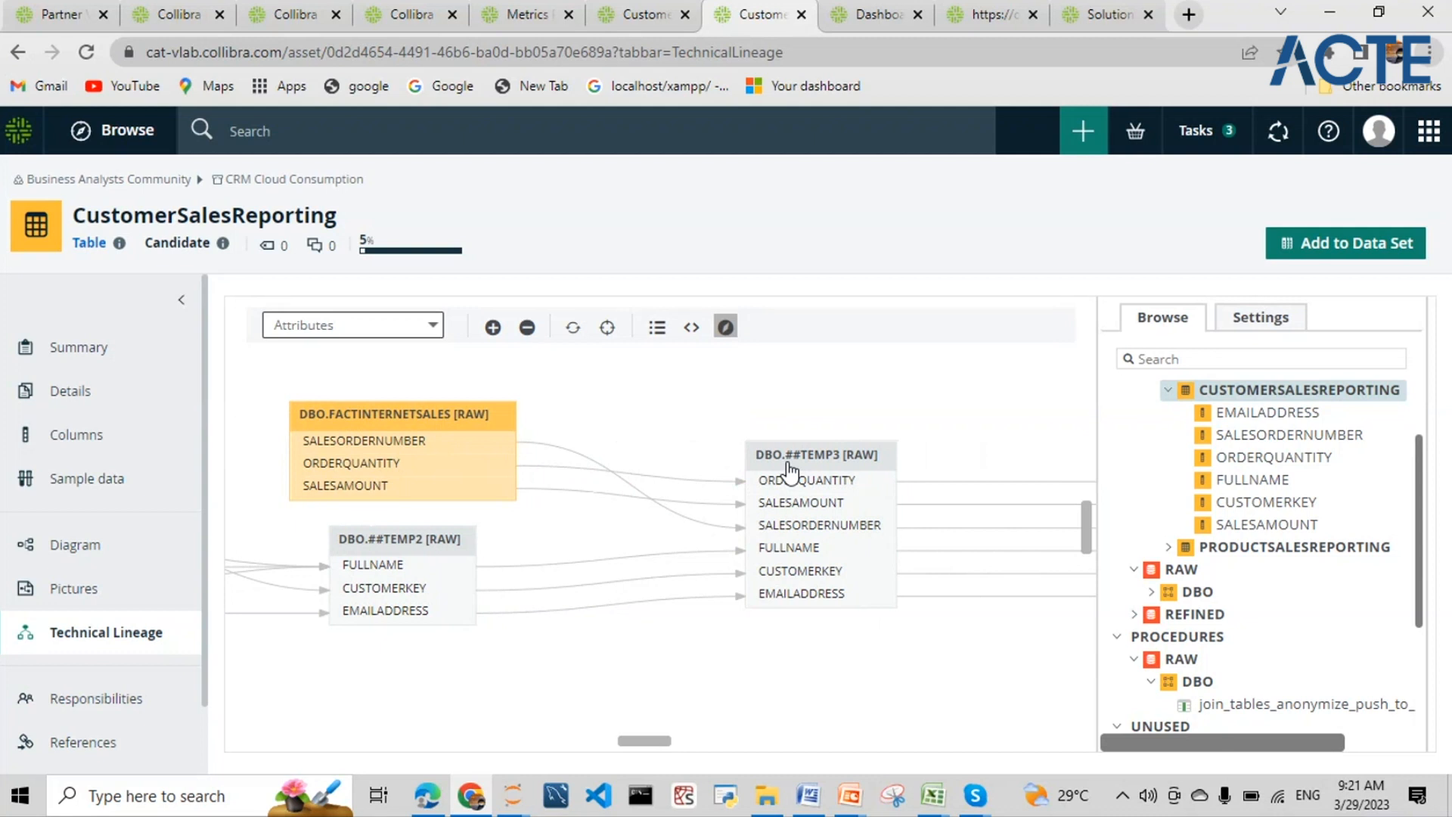
pyautogui.moveTo(649, 756); pyautogui.dragTo(770, 755)
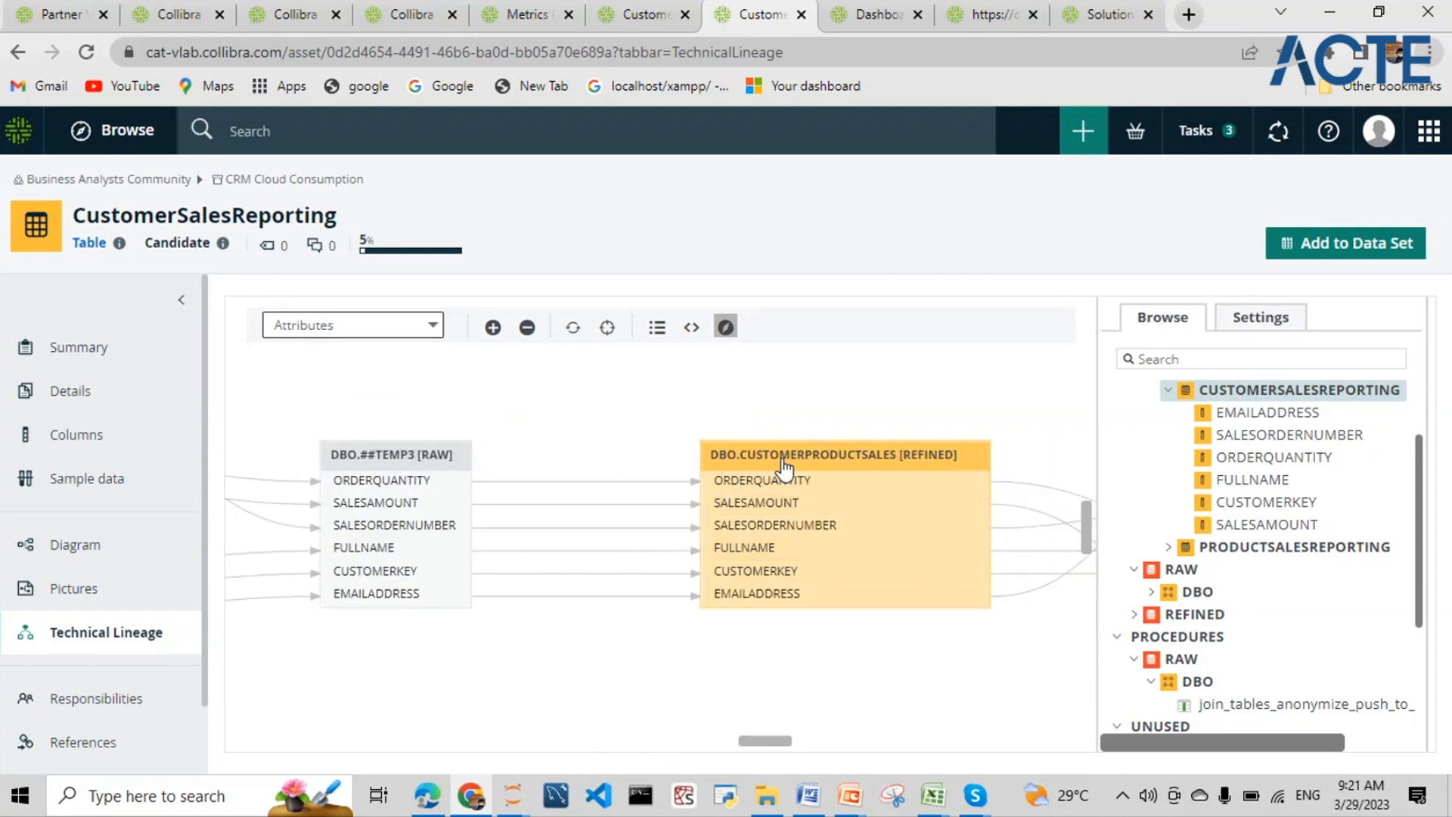
pyautogui.moveTo(769, 742); pyautogui.dragTo(908, 745)
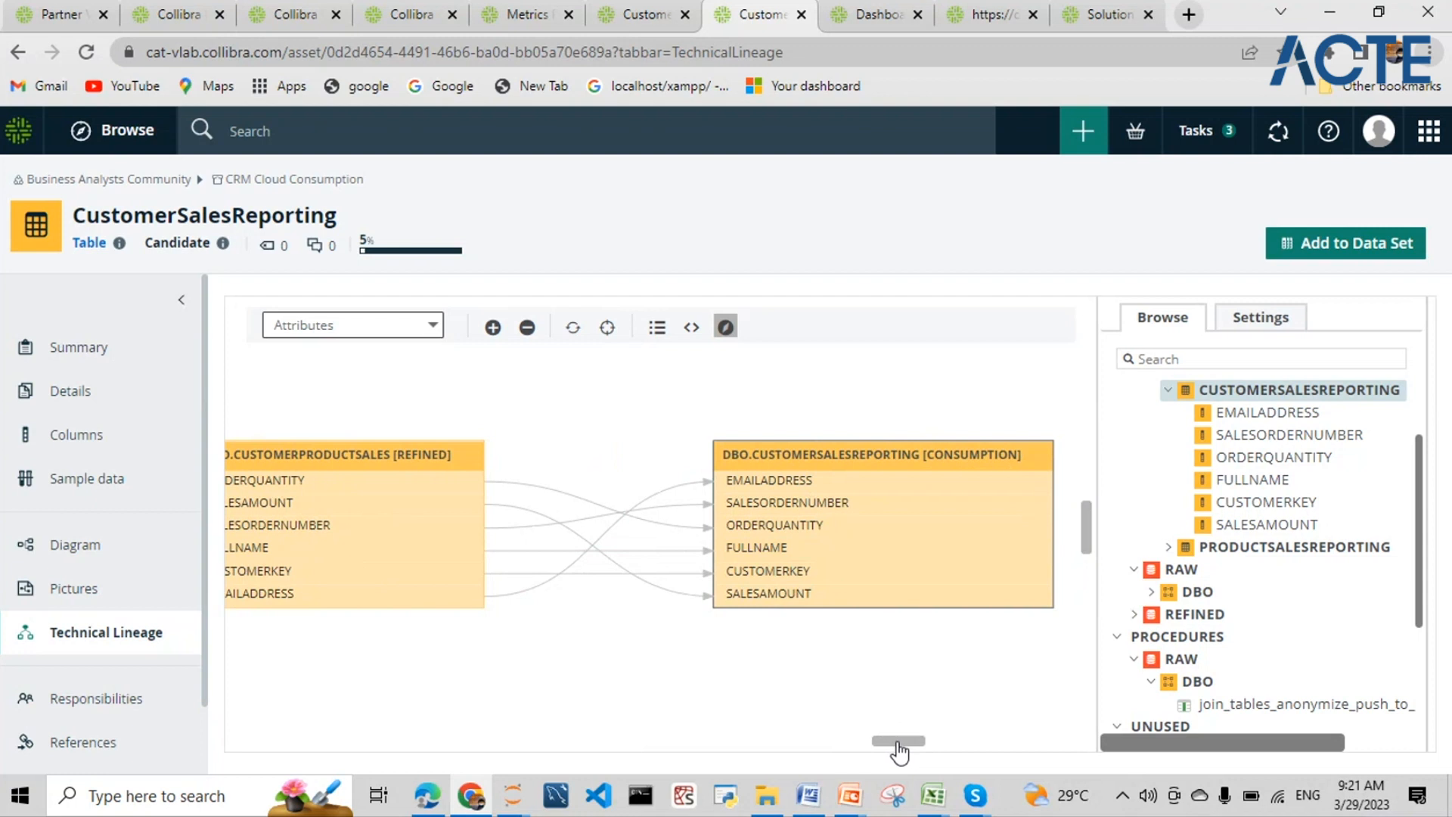
pyautogui.moveTo(898, 751); pyautogui.dragTo(444, 751)
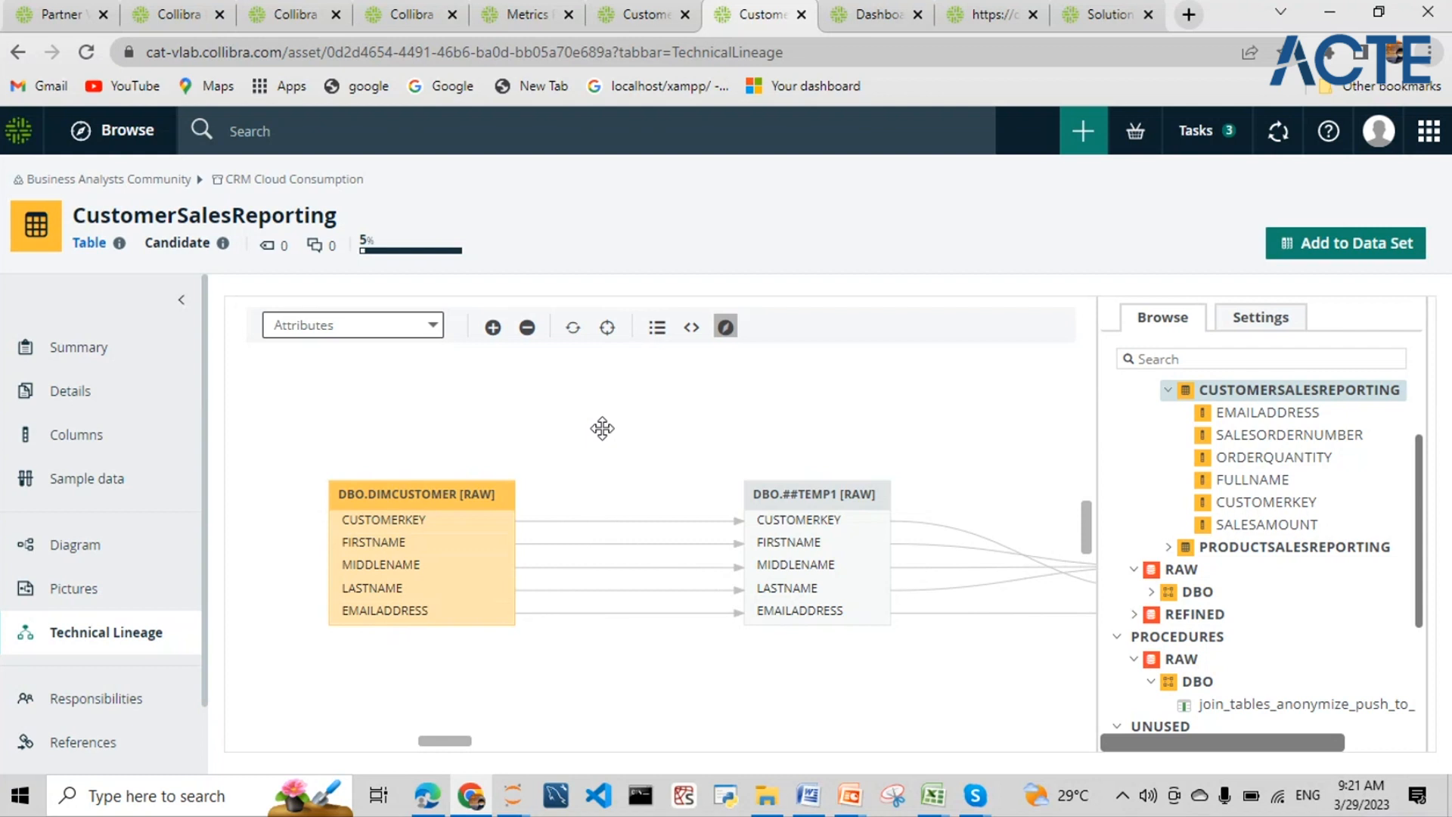
# - Show the All code panel and highlight the CREATE VIEW CustomerSalesReporting statement
pyautogui.click(691, 327)
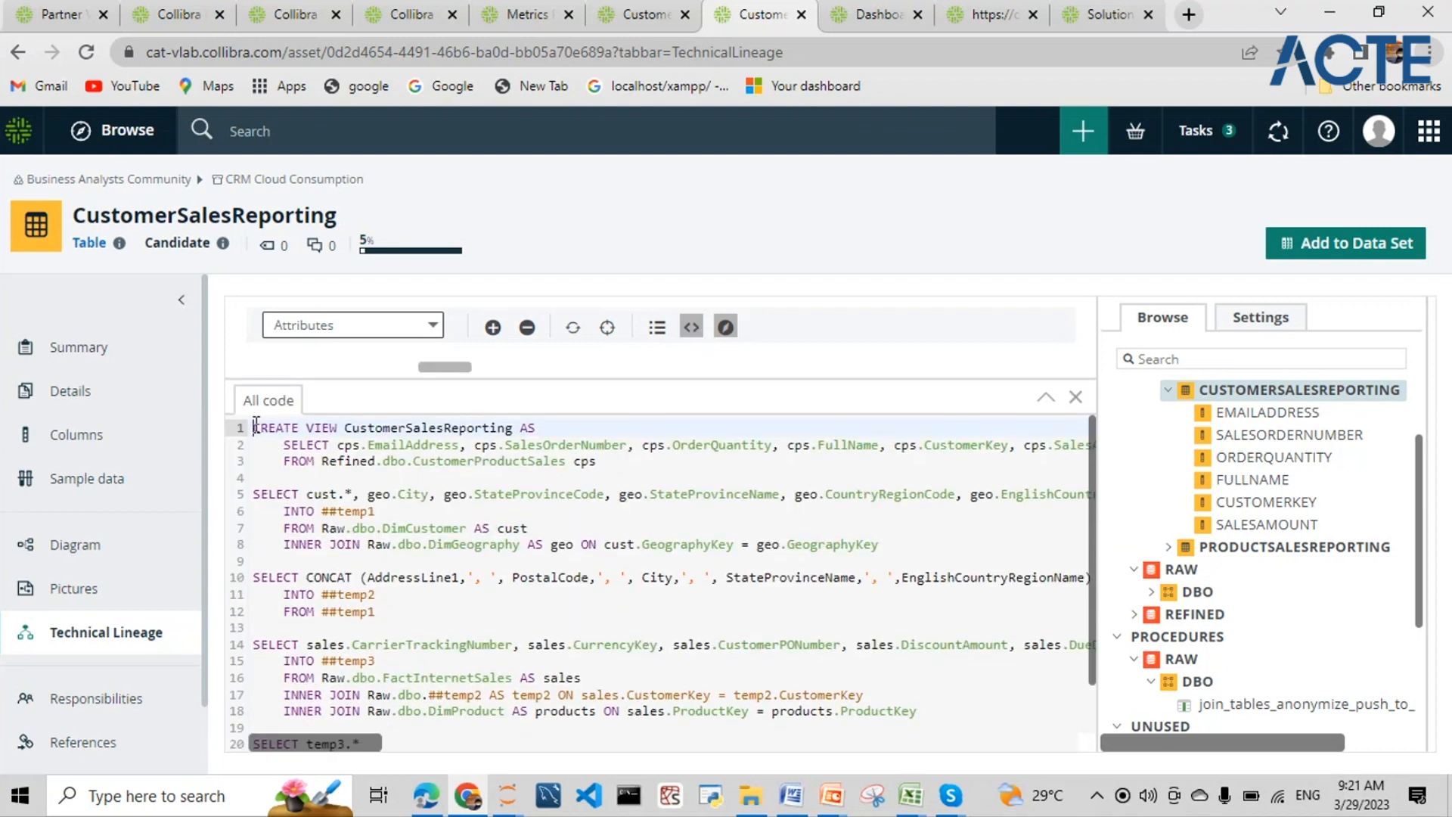
pyautogui.moveTo(255, 428); pyautogui.dragTo(507, 745)
pyautogui.click(407, 461)
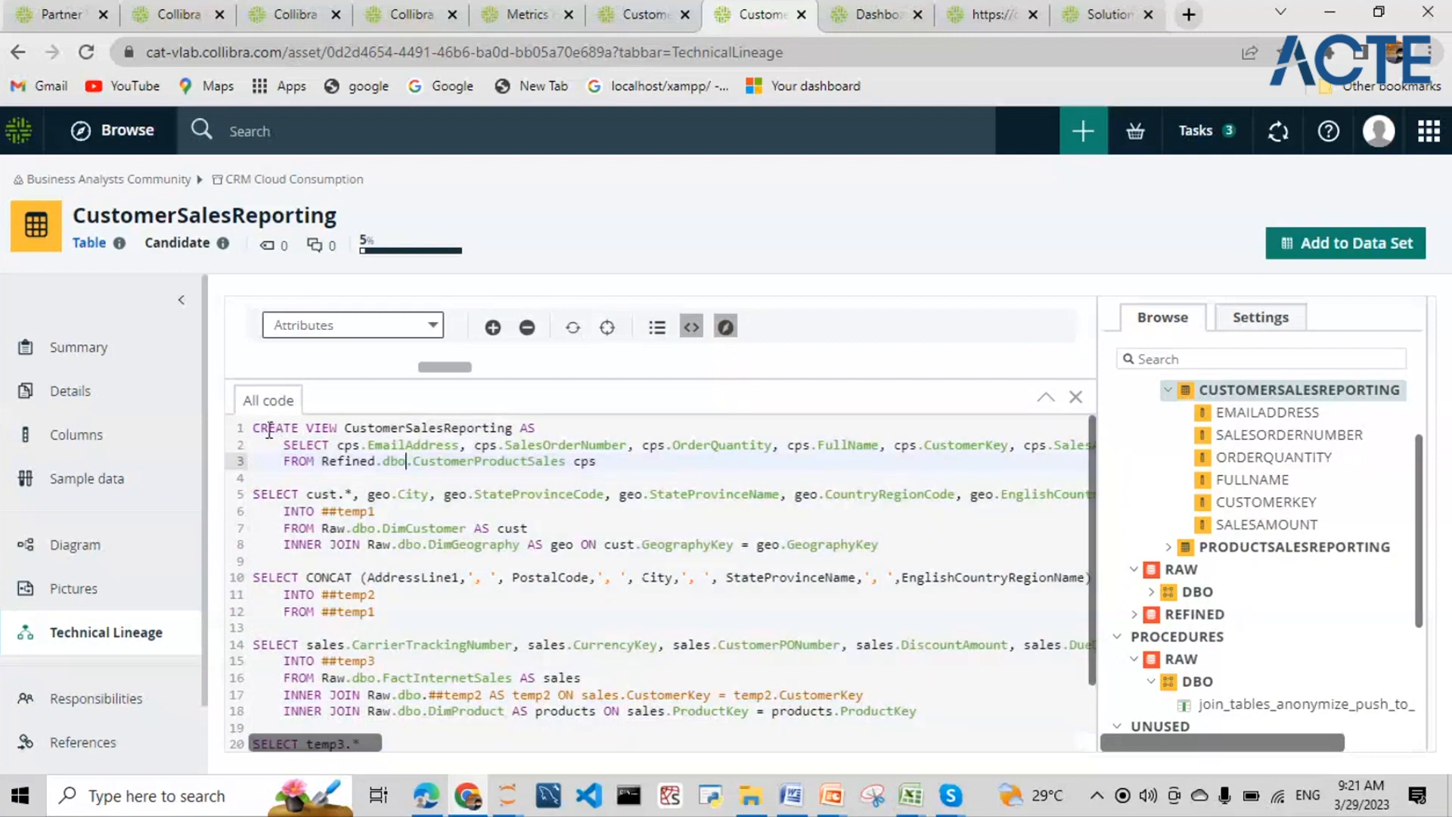
pyautogui.moveTo(252, 427); pyautogui.dragTo(614, 472)
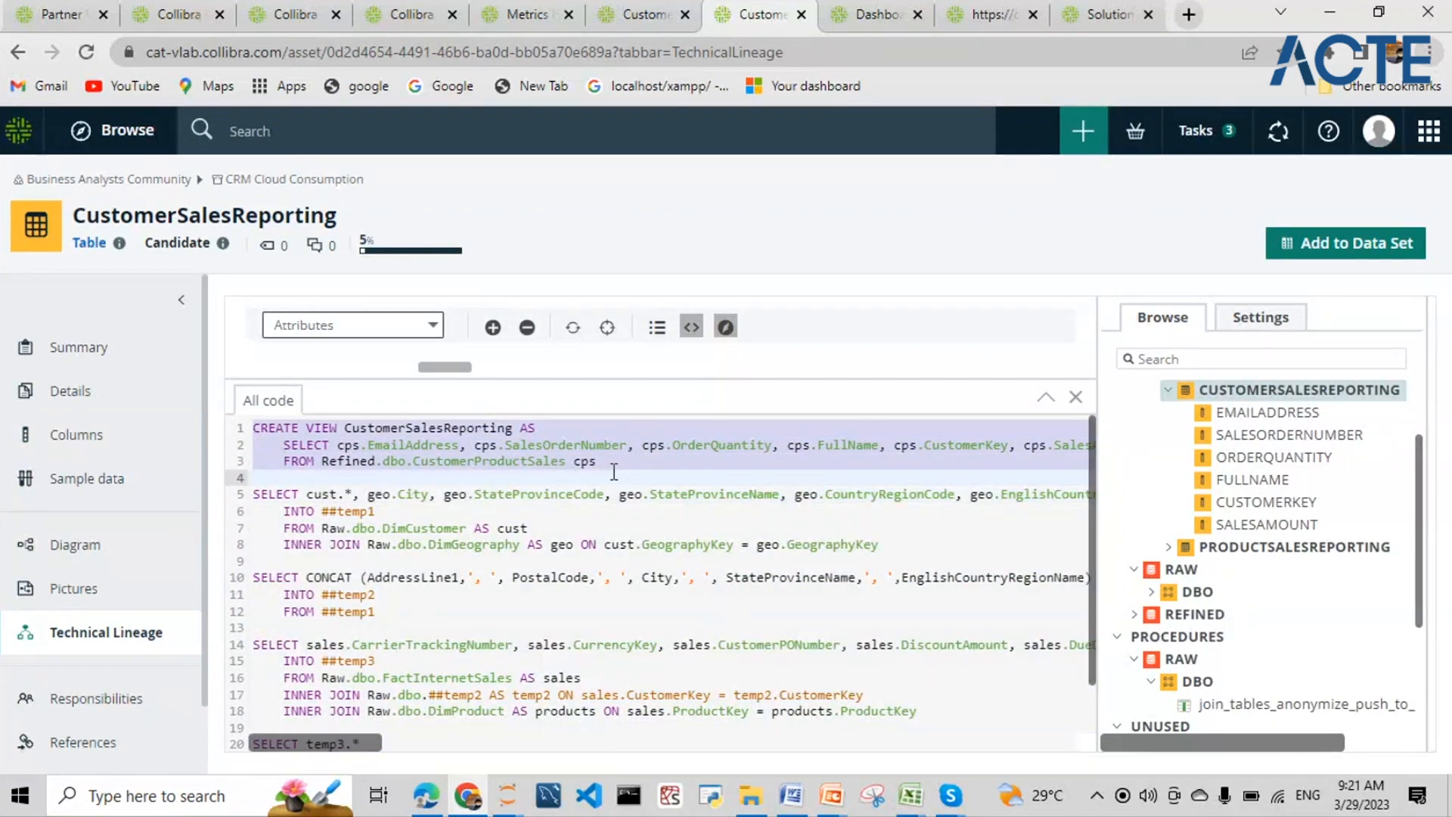
pyautogui.click(361, 460)
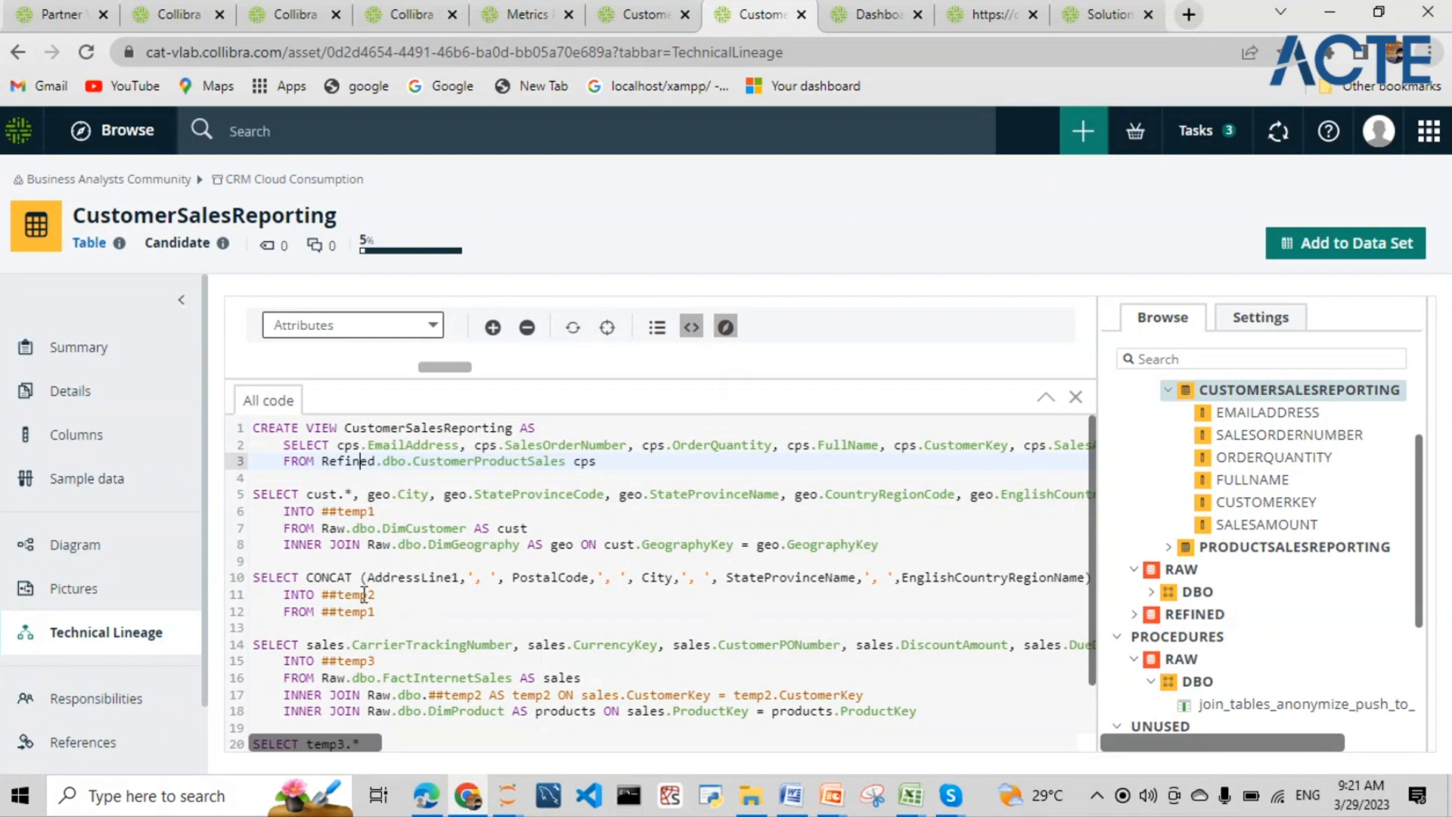
# - Walk through the SQL down to INTO ##temp1 and the joins, then shrink the code area
pyautogui.moveTo(253, 427); pyautogui.dragTo(920, 713)
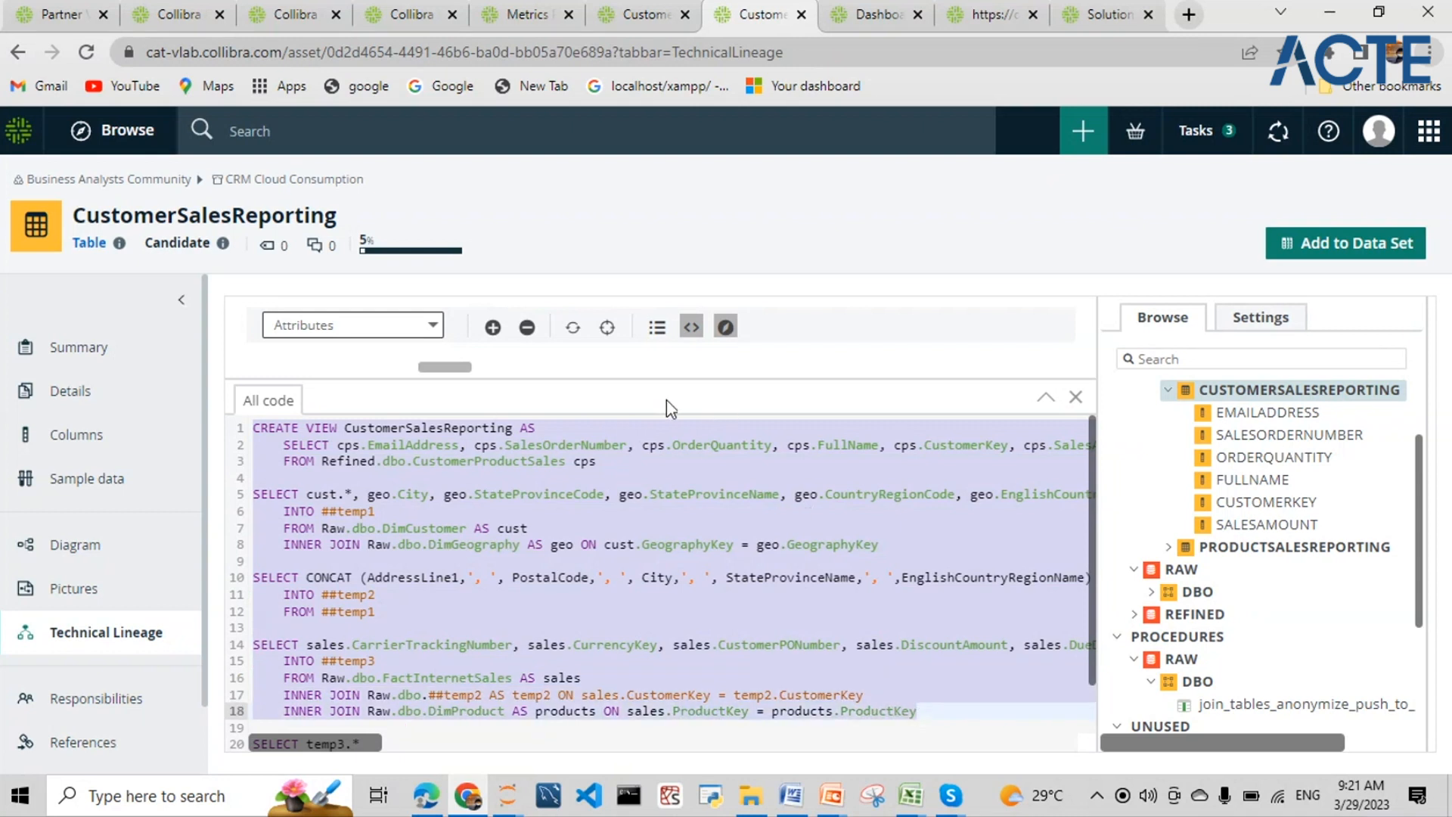
pyautogui.moveTo(384, 403); pyautogui.dragTo(416, 512)
pyautogui.click(428, 528)
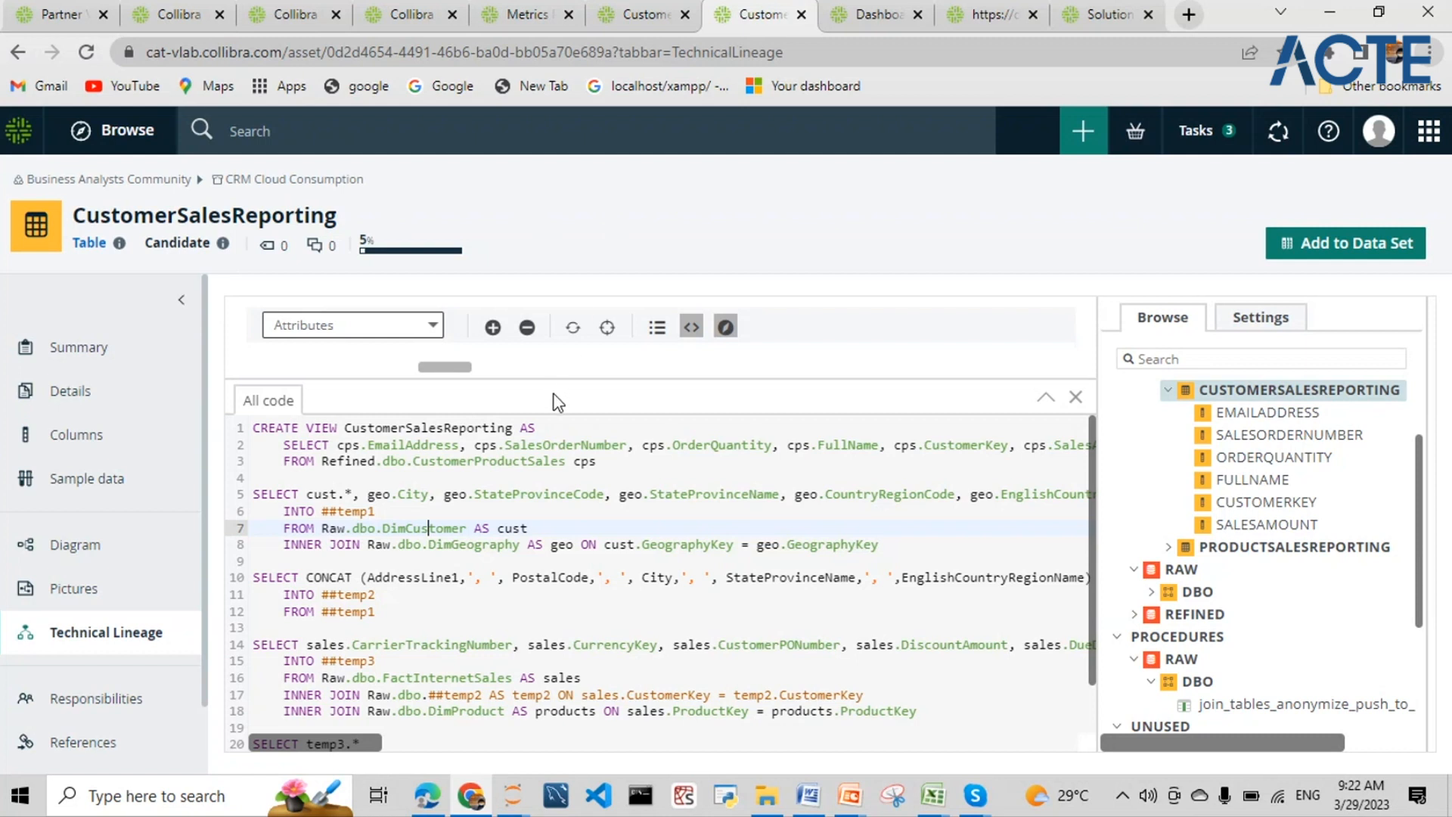
pyautogui.moveTo(254, 428); pyautogui.dragTo(611, 711)
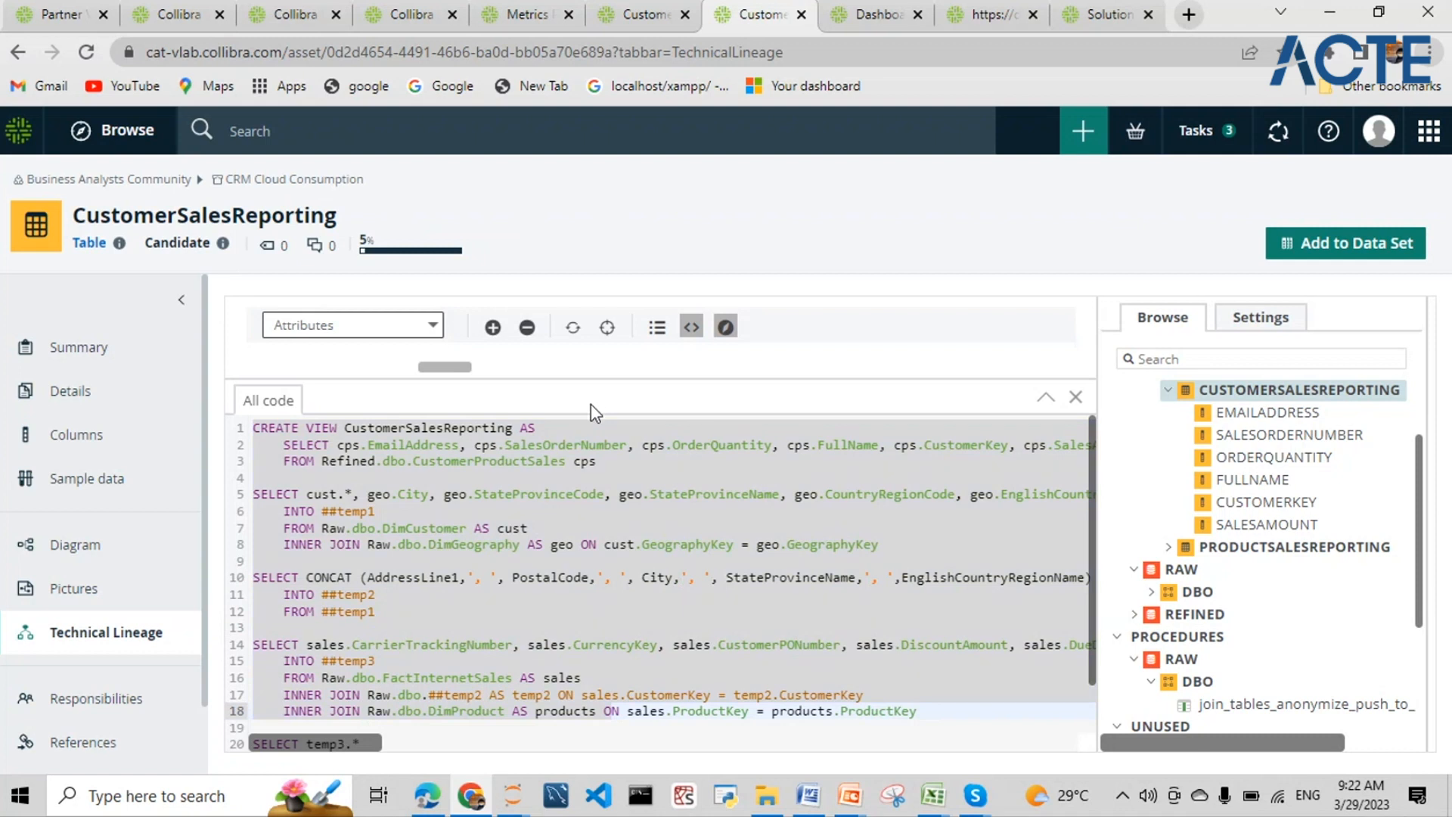
pyautogui.moveTo(596, 402); pyautogui.dragTo(607, 566)
pyautogui.click(633, 478)
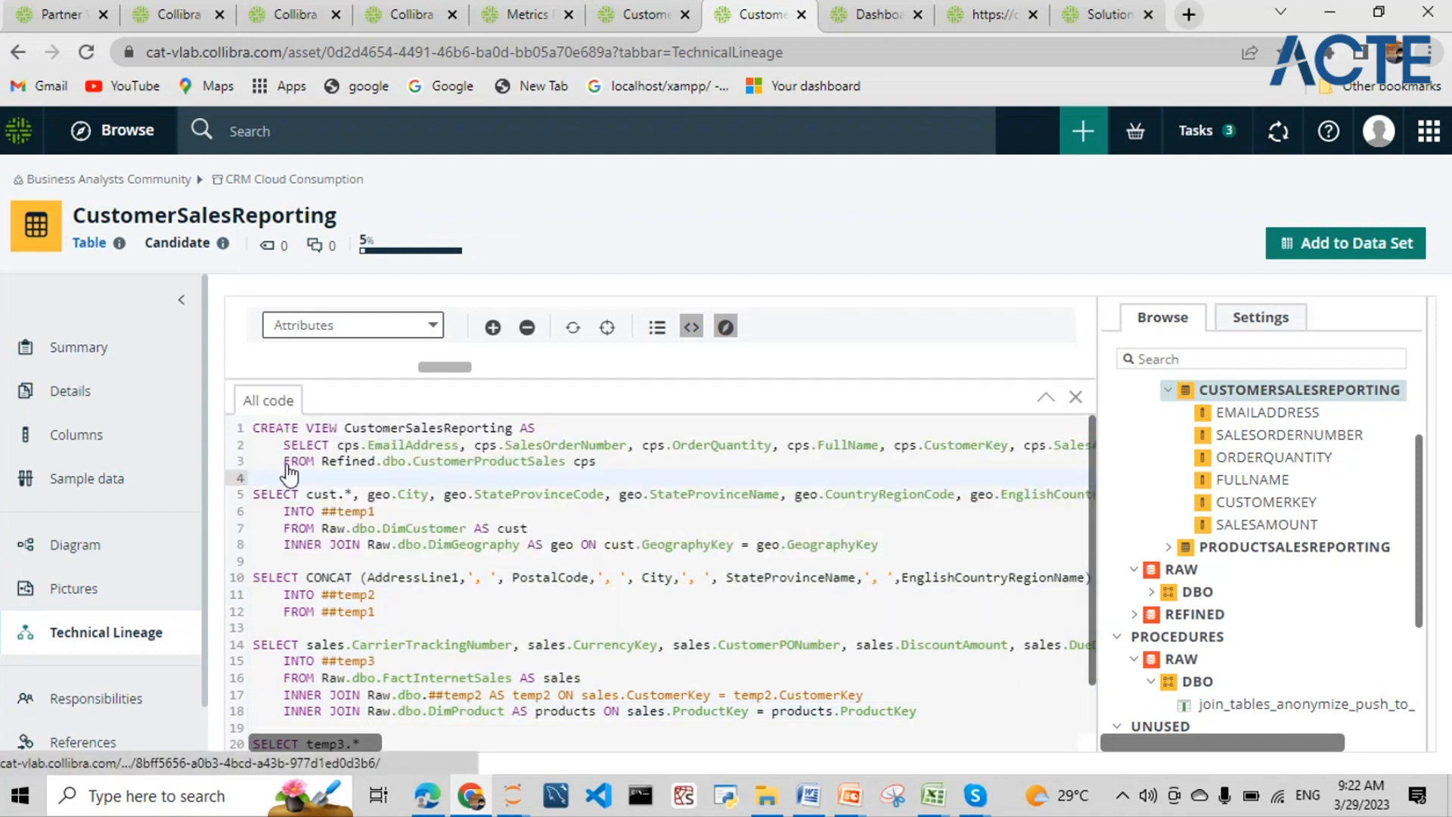
pyautogui.moveTo(702, 384); pyautogui.dragTo(704, 627)
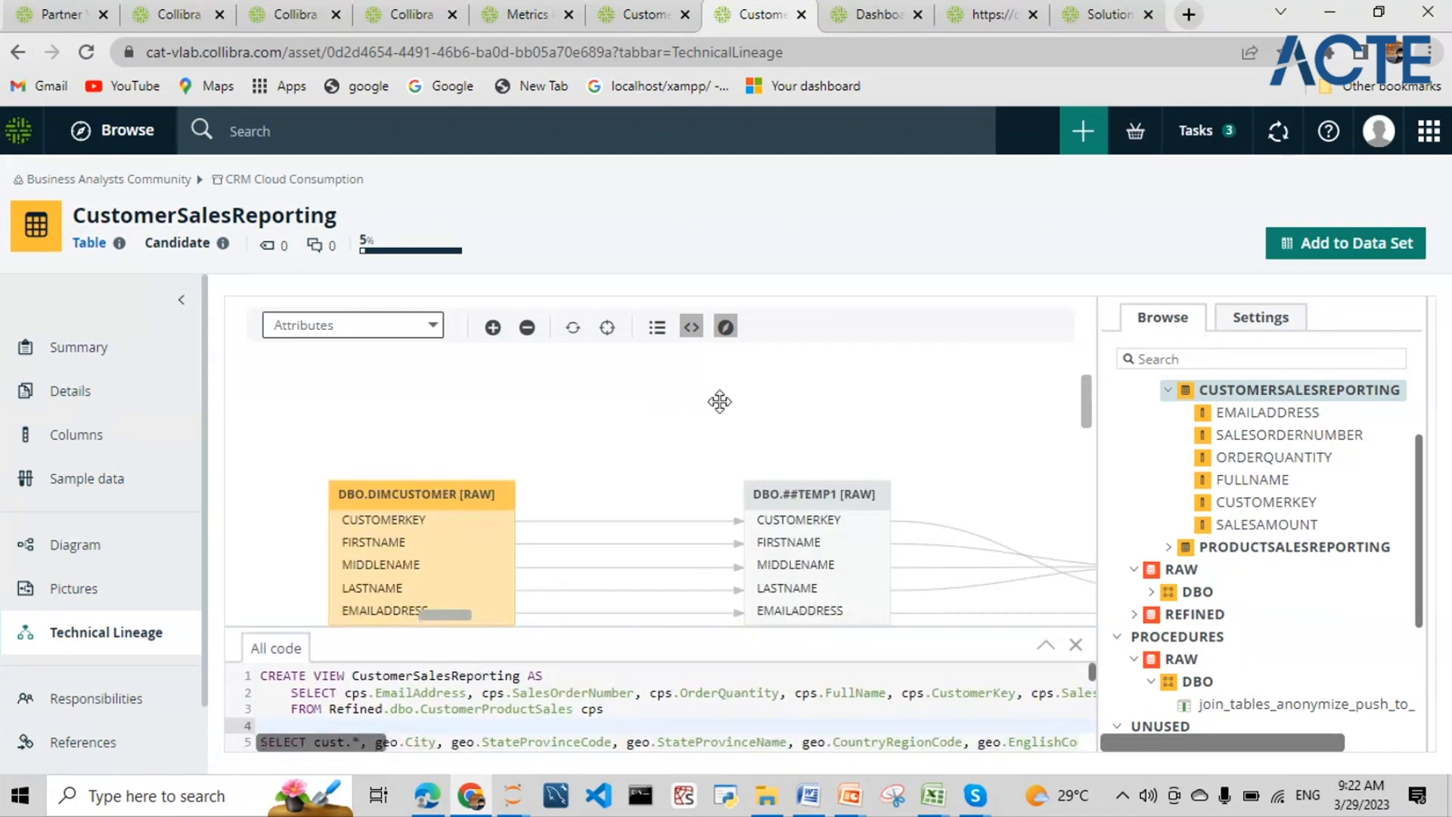
# - Enlarge the code area and highlight the view's SELECT and FROM lines
pyautogui.scroll(-1, 719, 401)
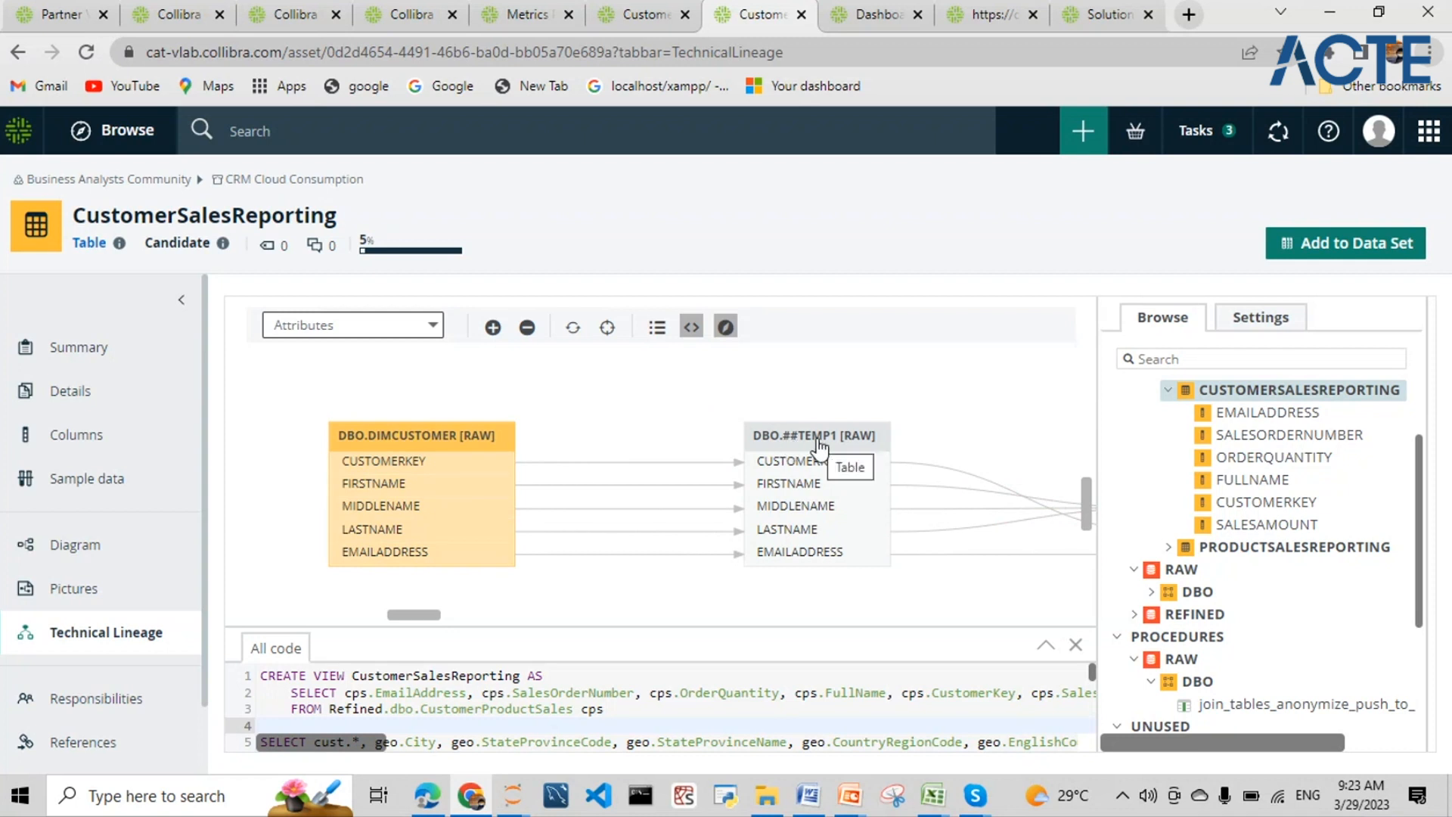
pyautogui.moveTo(414, 614); pyautogui.dragTo(658, 628)
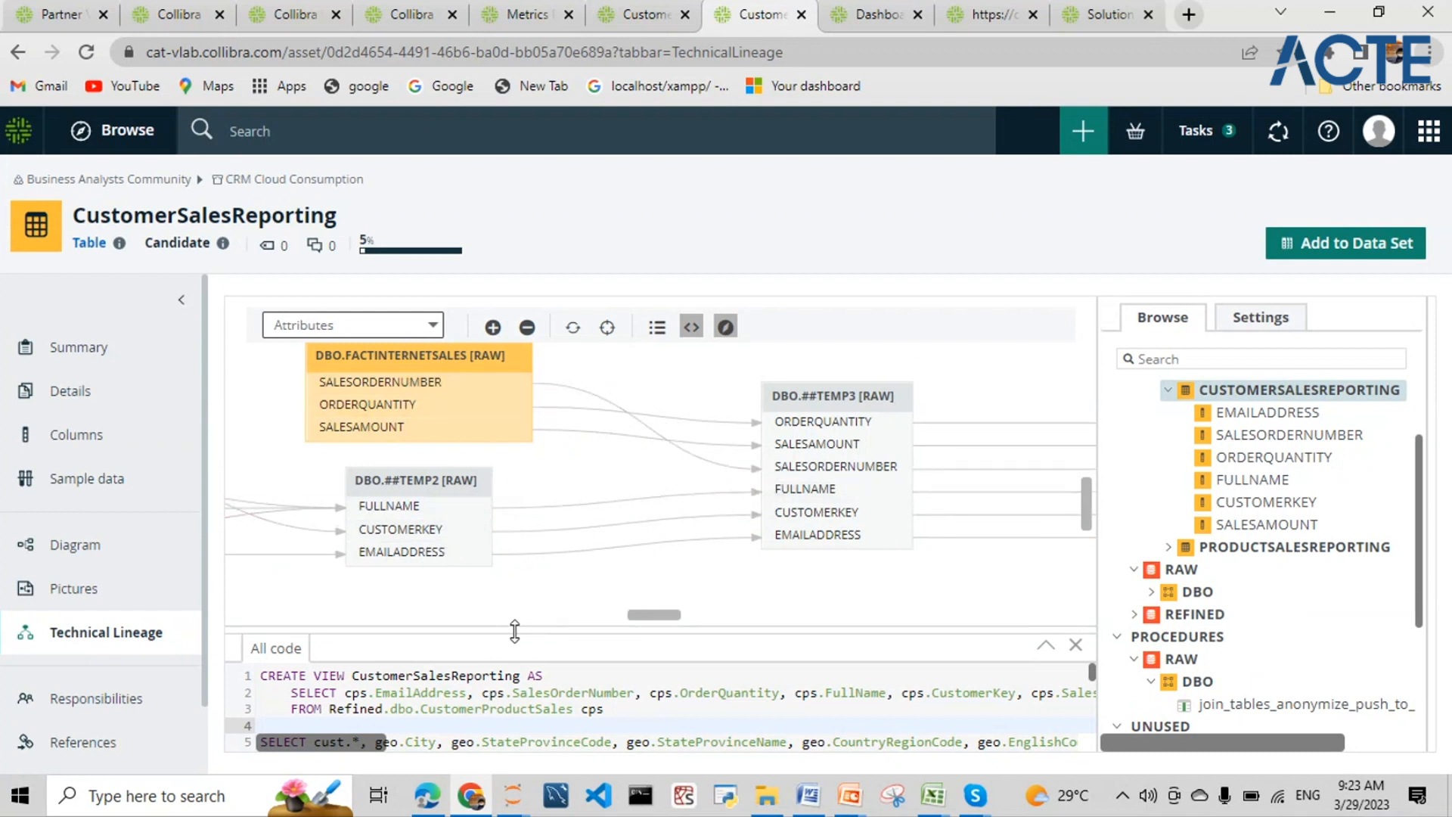
pyautogui.moveTo(518, 628); pyautogui.dragTo(583, 419)
pyautogui.click(474, 555)
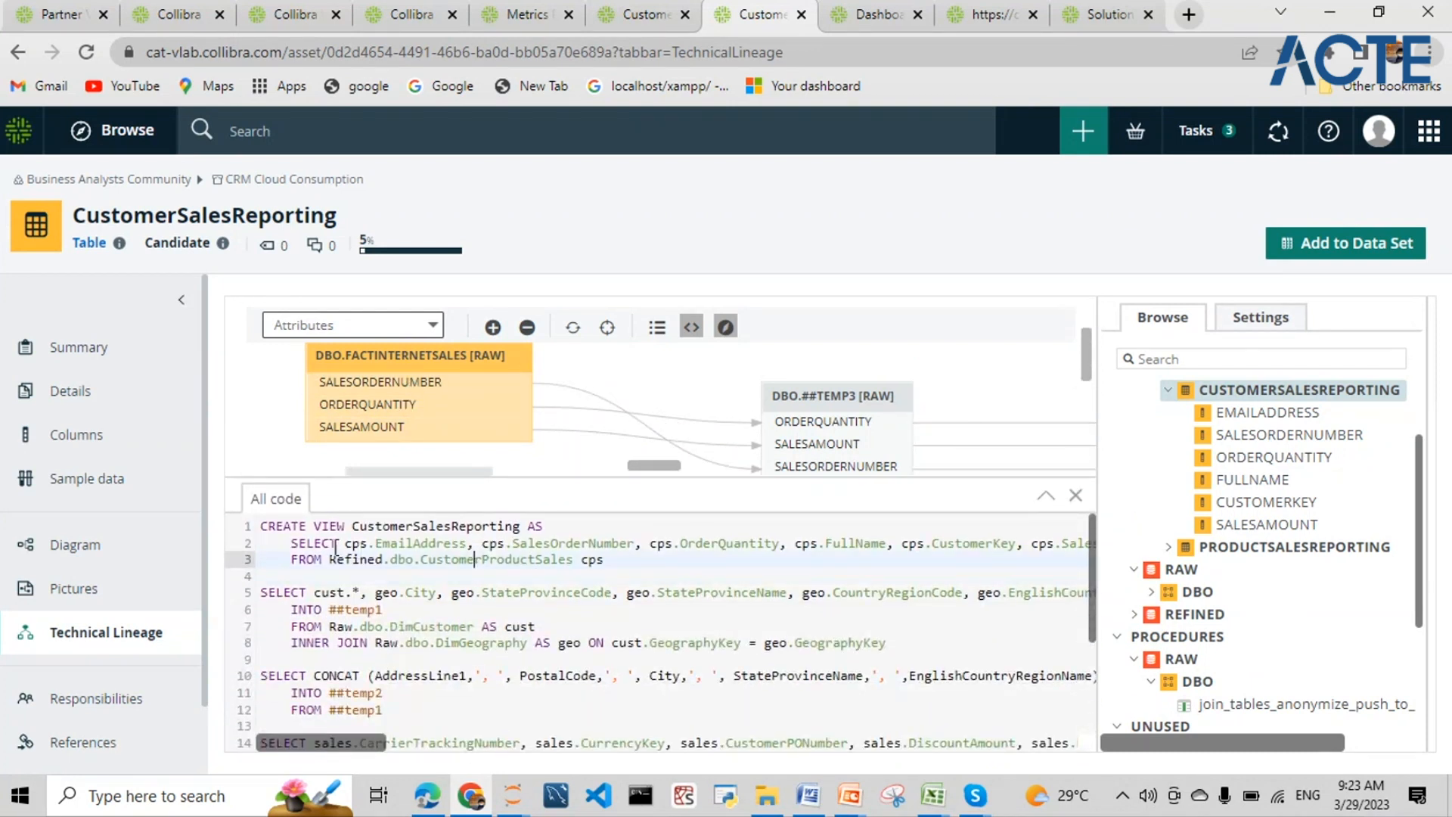
pyautogui.click(292, 542)
pyautogui.moveTo(292, 541); pyautogui.dragTo(590, 559)
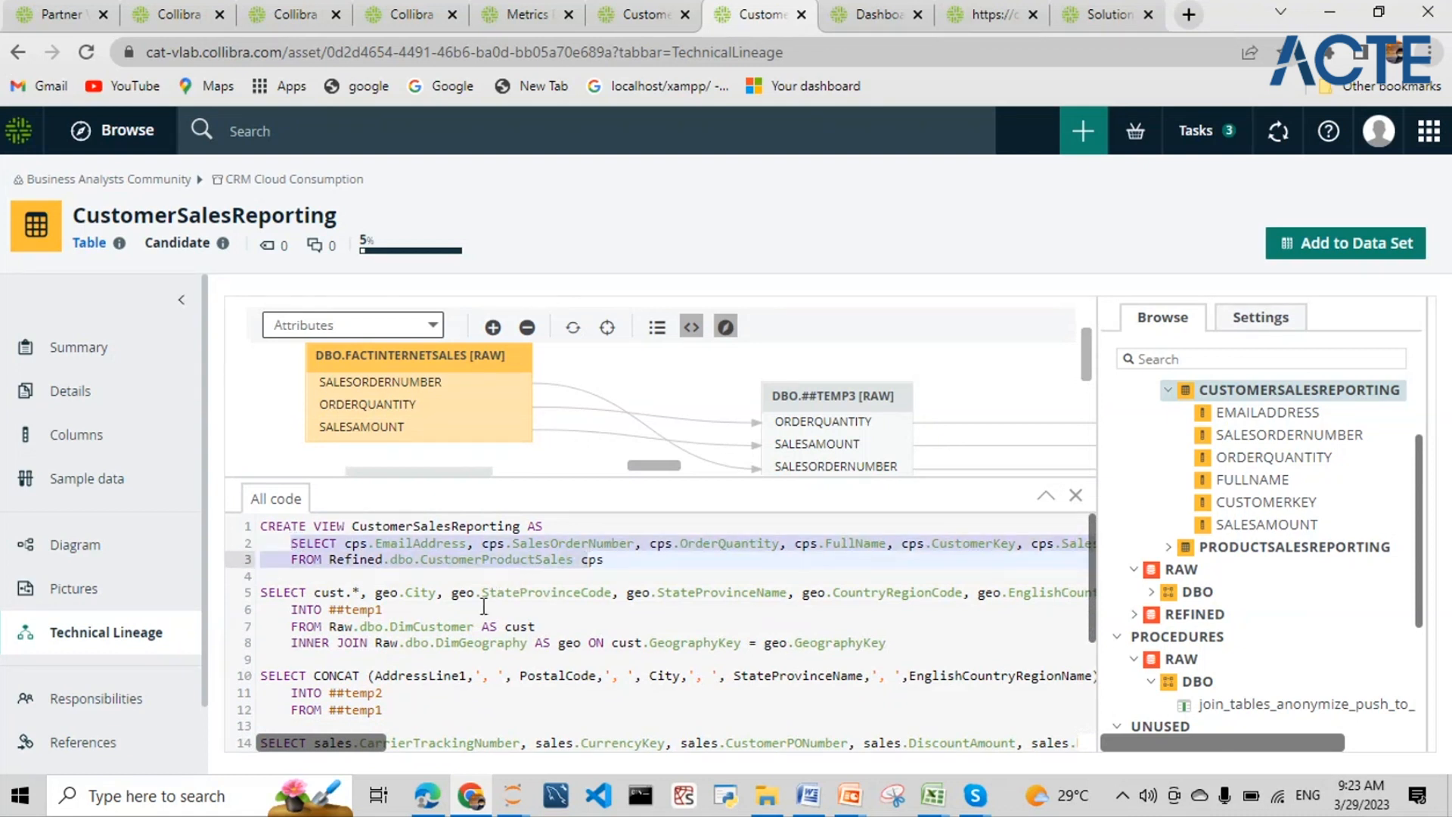
# - Collapse the code panel and return to the Customer Sales Insights lineage
pyautogui.moveTo(543, 478); pyautogui.dragTo(564, 733)
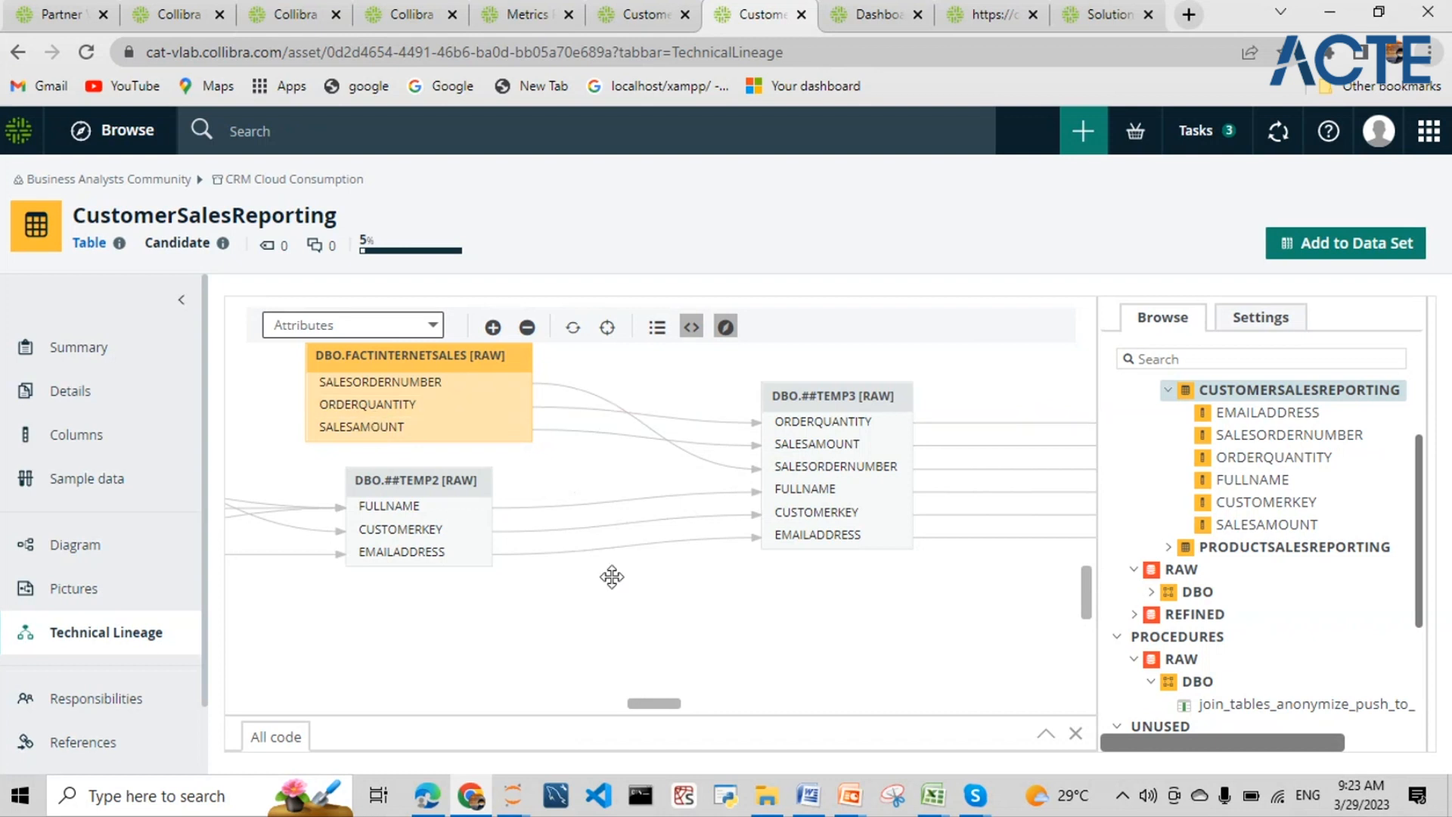
pyautogui.moveTo(651, 705); pyautogui.dragTo(946, 690)
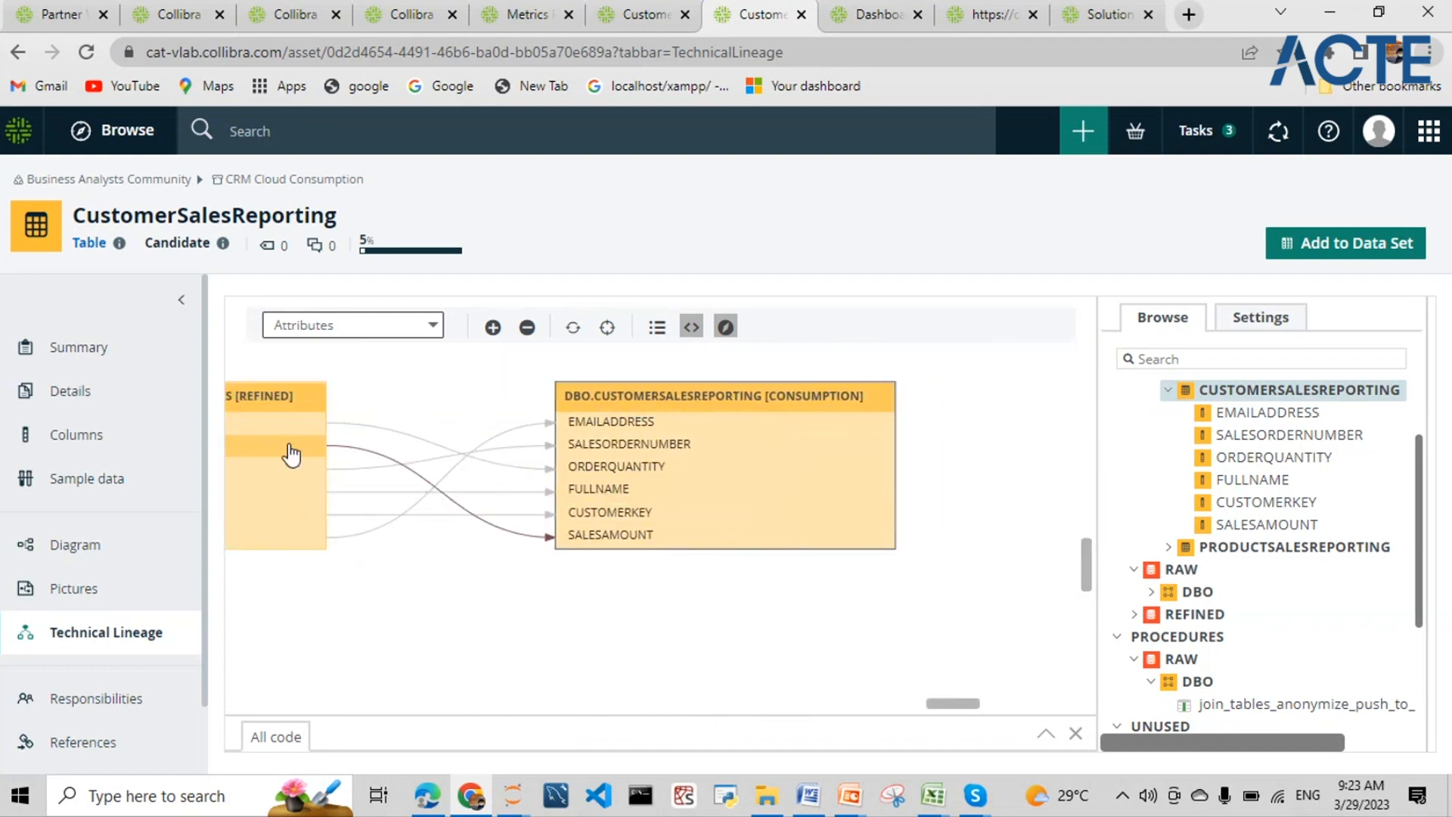
pyautogui.click(639, 14)
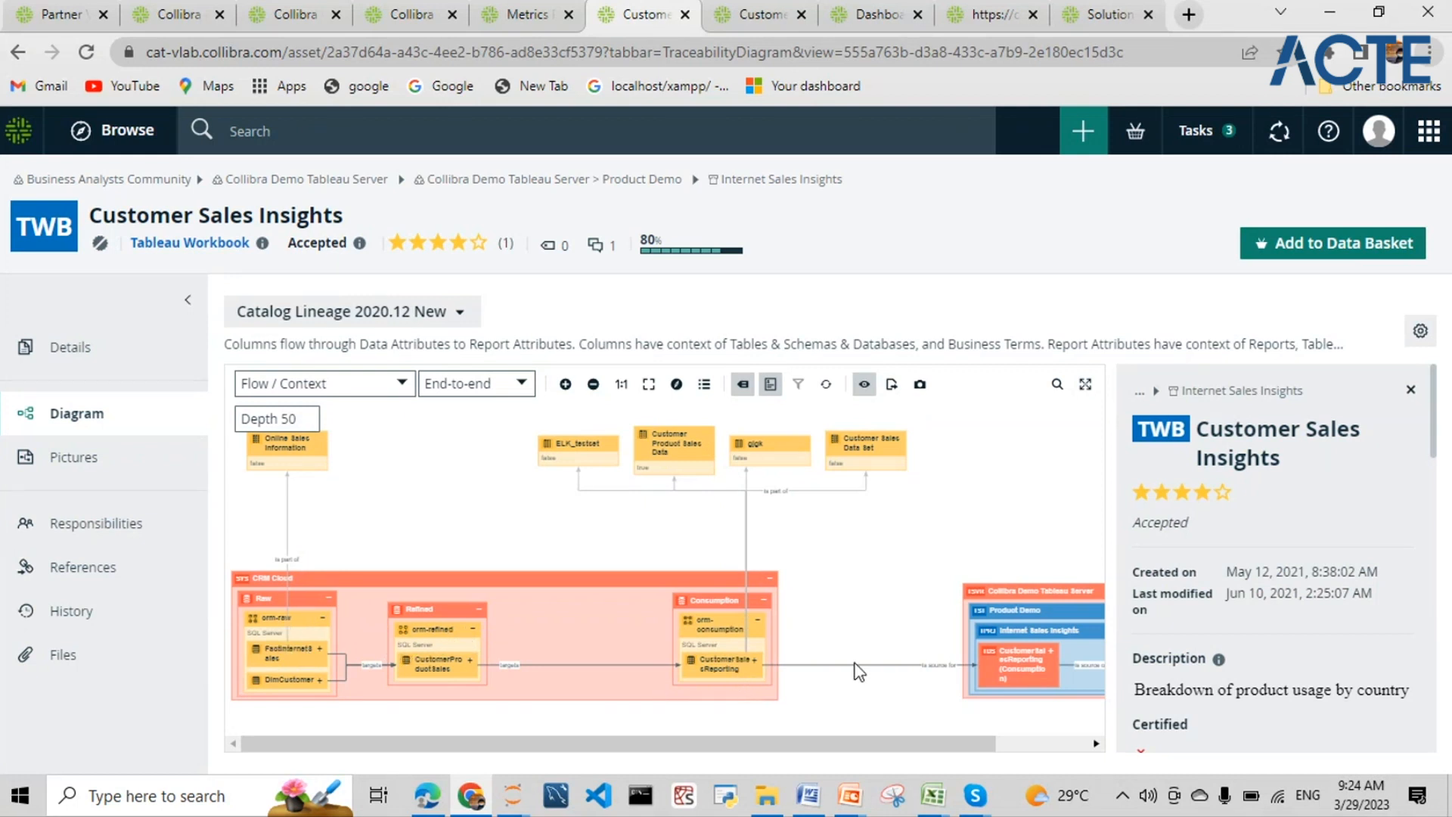
pyautogui.moveTo(925, 754); pyautogui.dragTo(1016, 748)
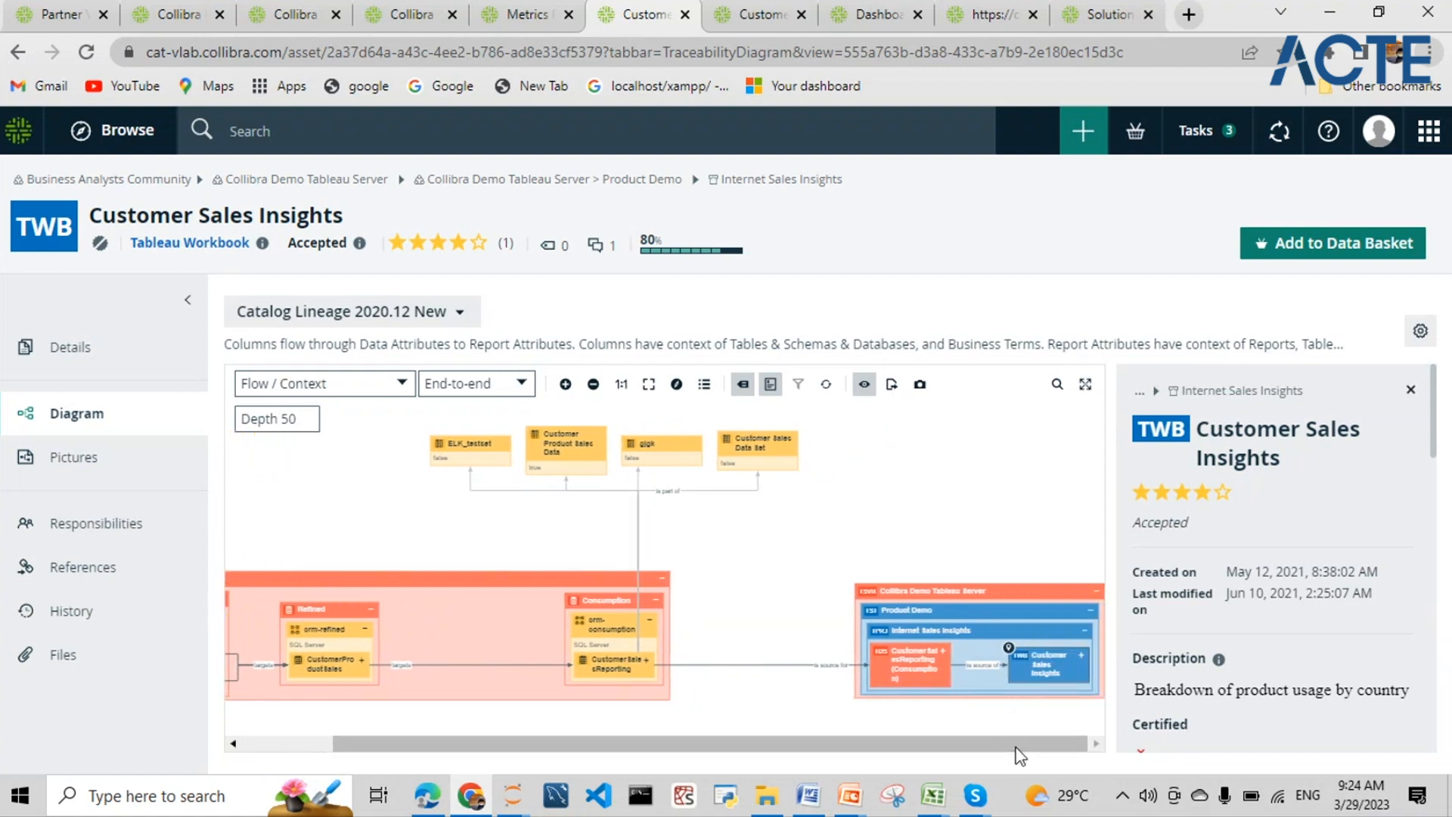
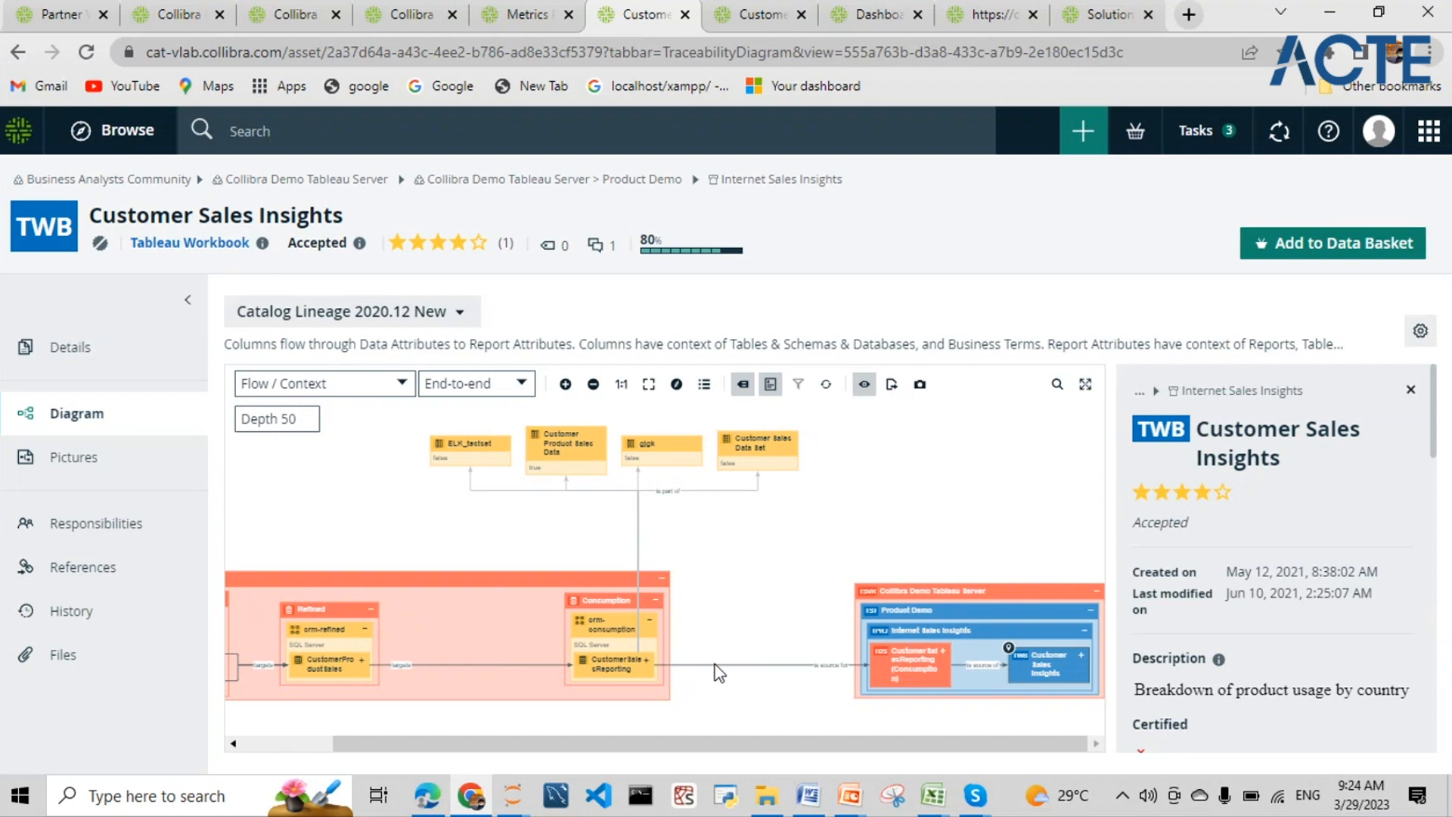
# - Pan the Customer Sales Insights lineage, then move to the CustomerSalesReporting technical lineage page
pyautogui.moveTo(790, 747); pyautogui.dragTo(460, 745)
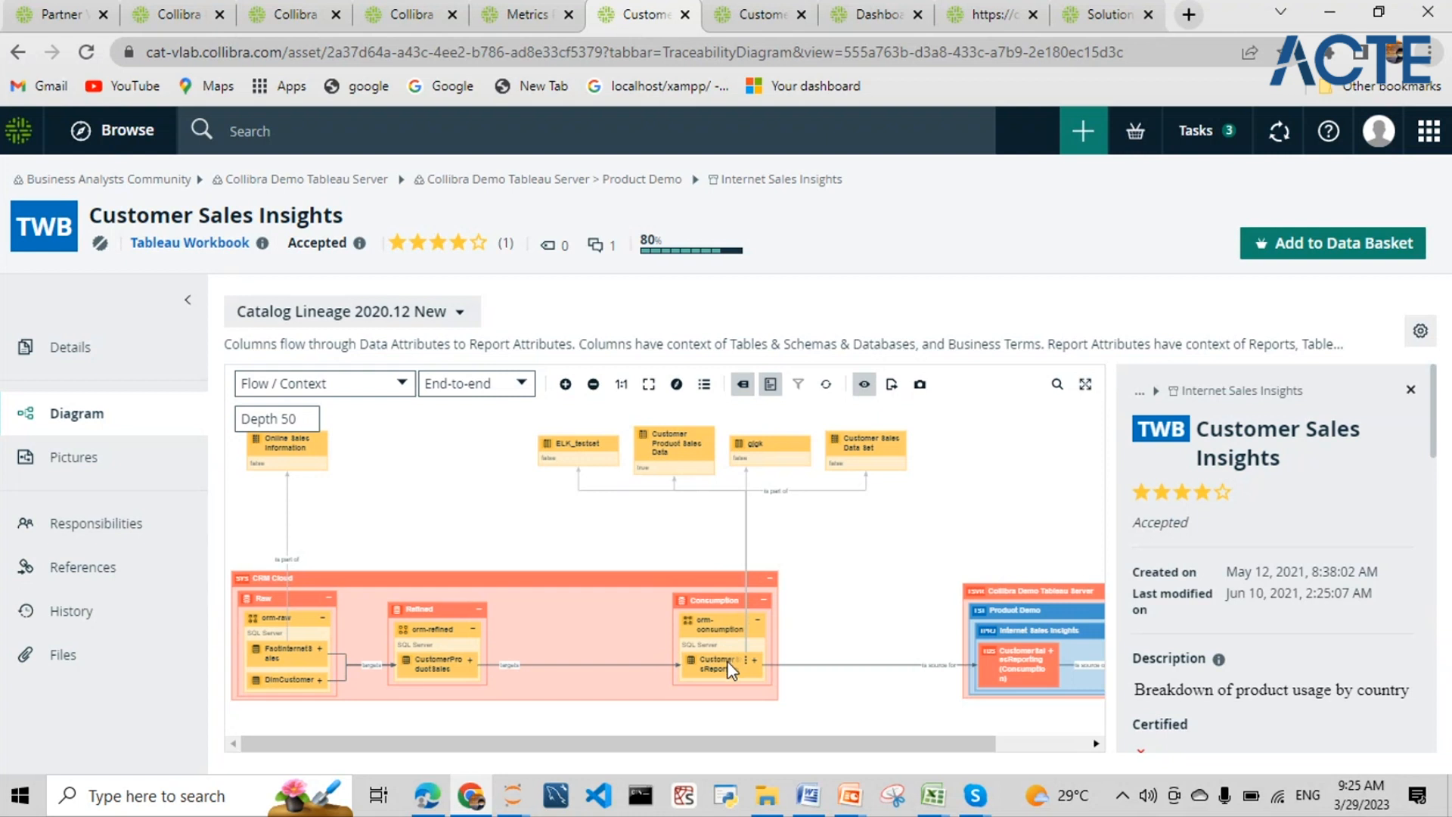
pyautogui.moveTo(708, 740); pyautogui.dragTo(796, 760)
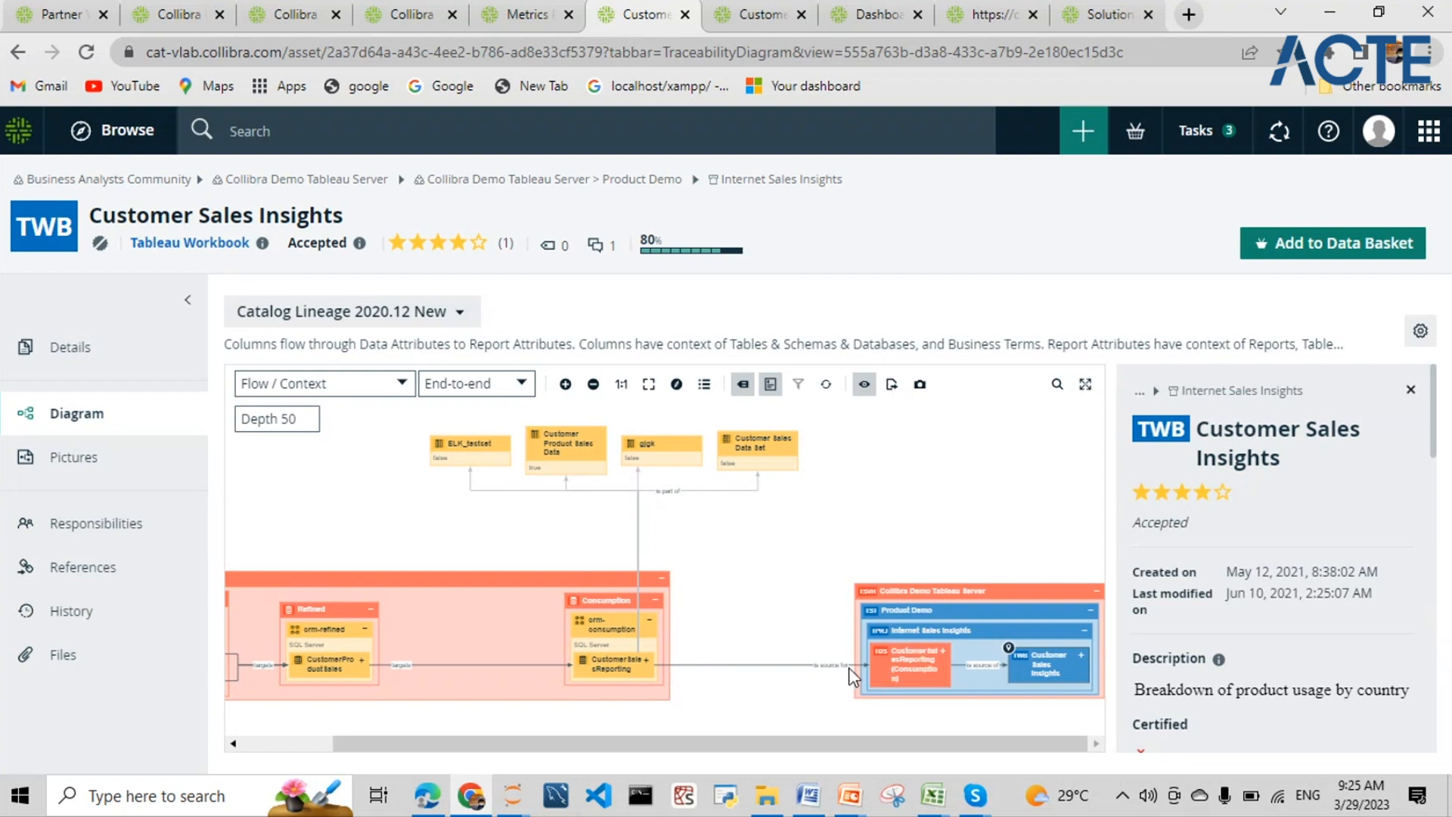
pyautogui.moveTo(804, 745); pyautogui.dragTo(582, 726)
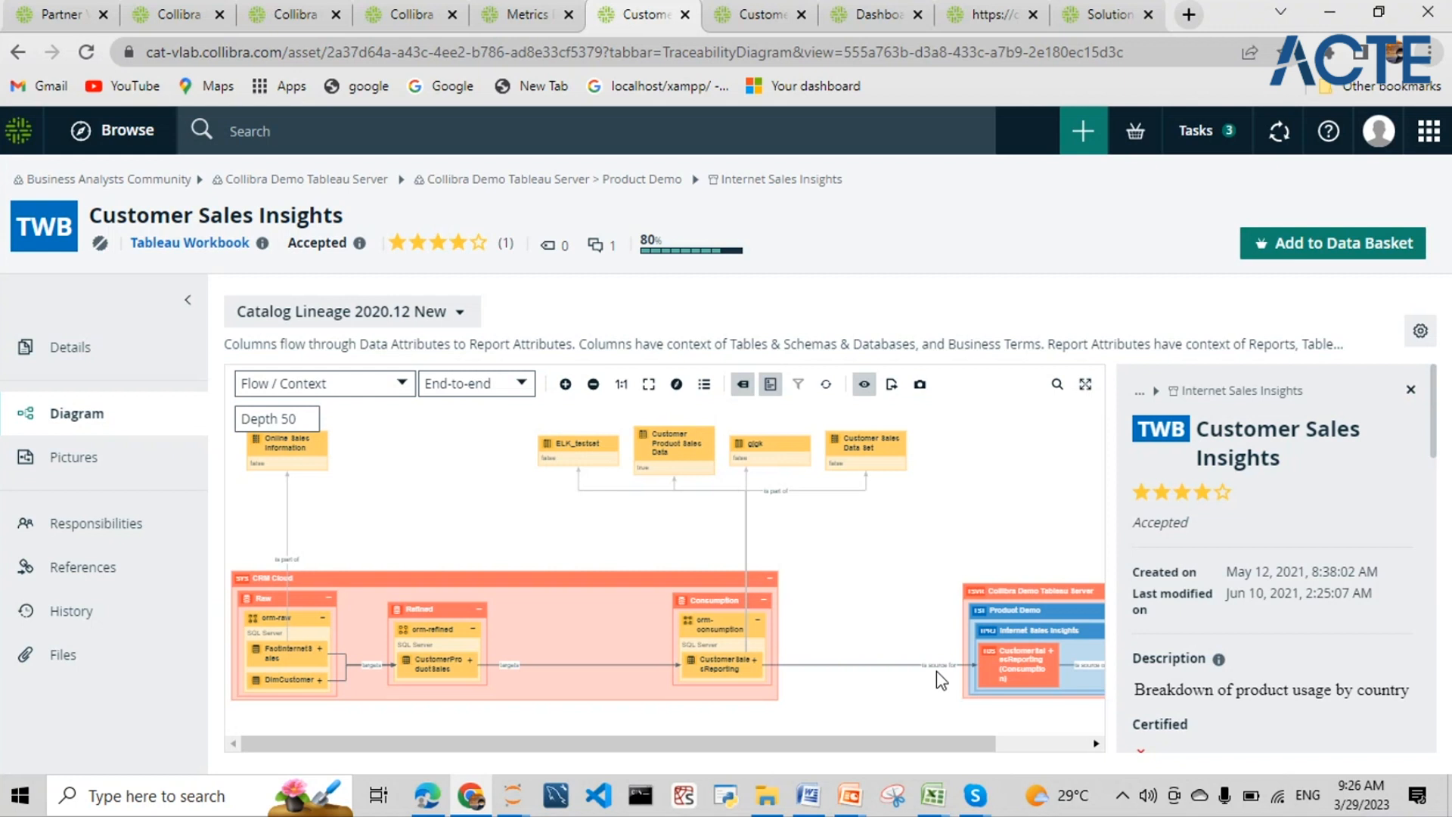
pyautogui.moveTo(881, 744)
pyautogui.mouseDown()
pyautogui.moveTo(957, 744)
pyautogui.moveTo(837, 744)
pyautogui.moveTo(1024, 732)
pyautogui.moveTo(883, 732)
pyautogui.mouseUp()
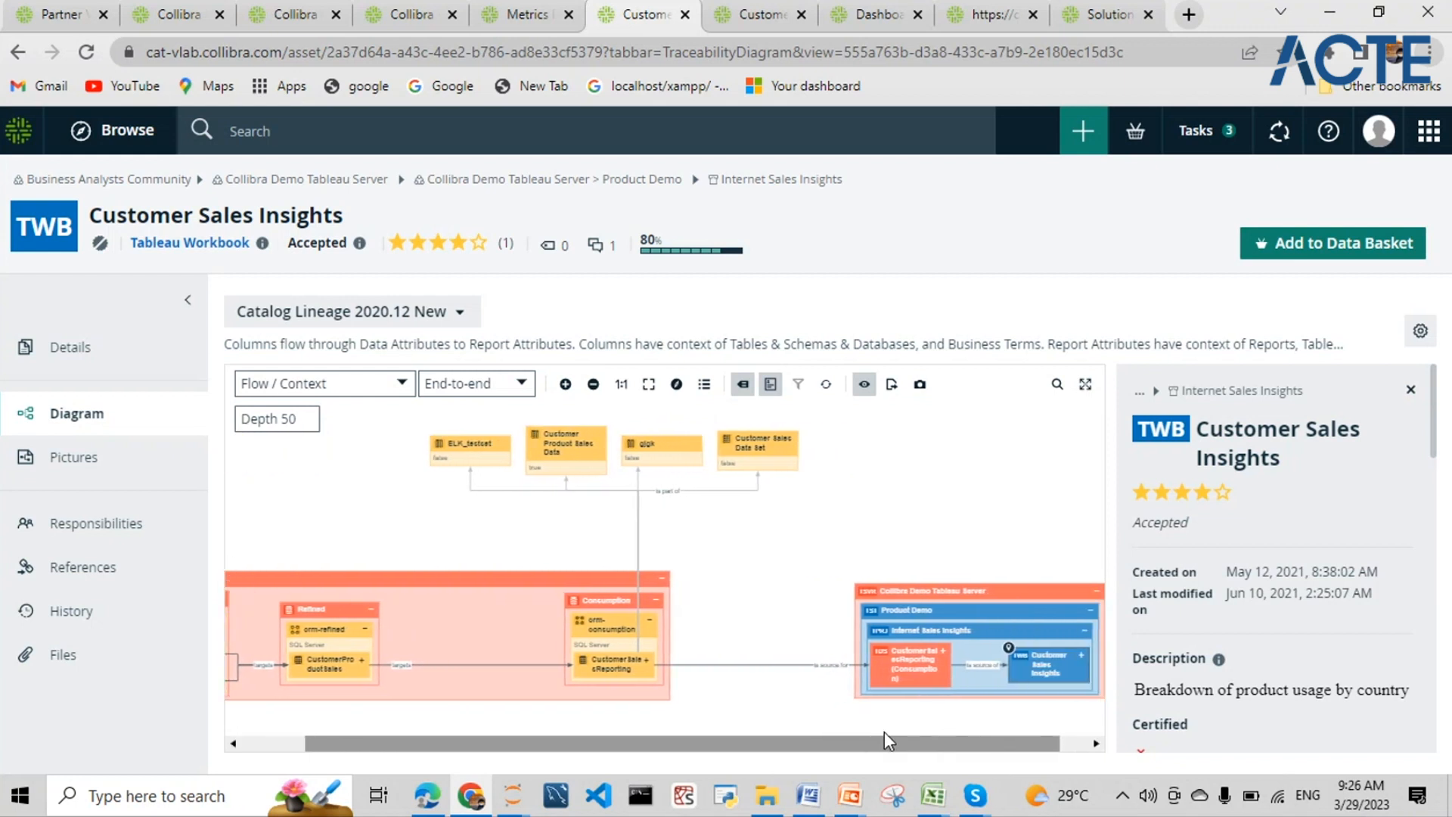
pyautogui.click(759, 9)
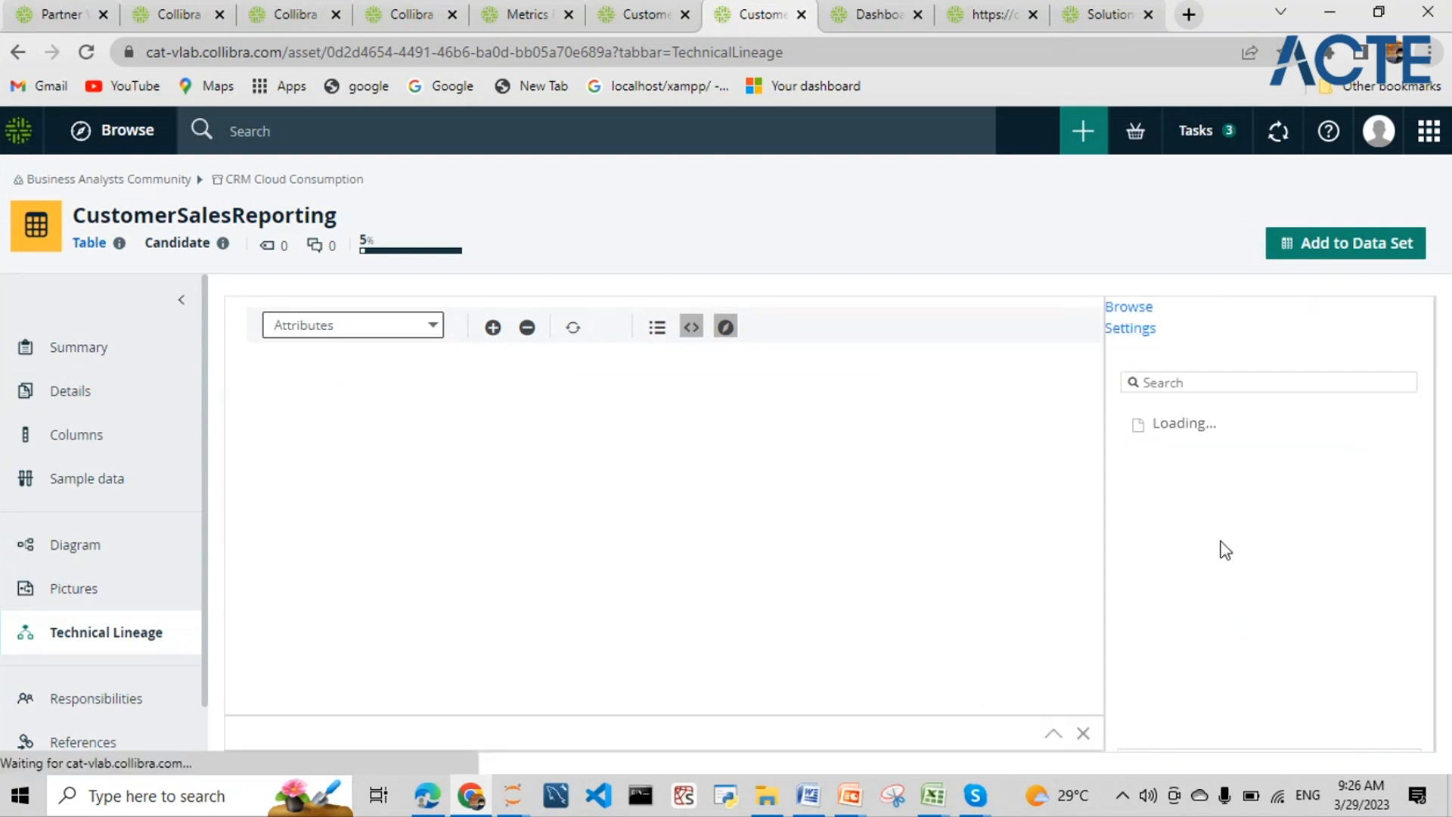
pyautogui.moveTo(877, 703); pyautogui.dragTo(687, 690)
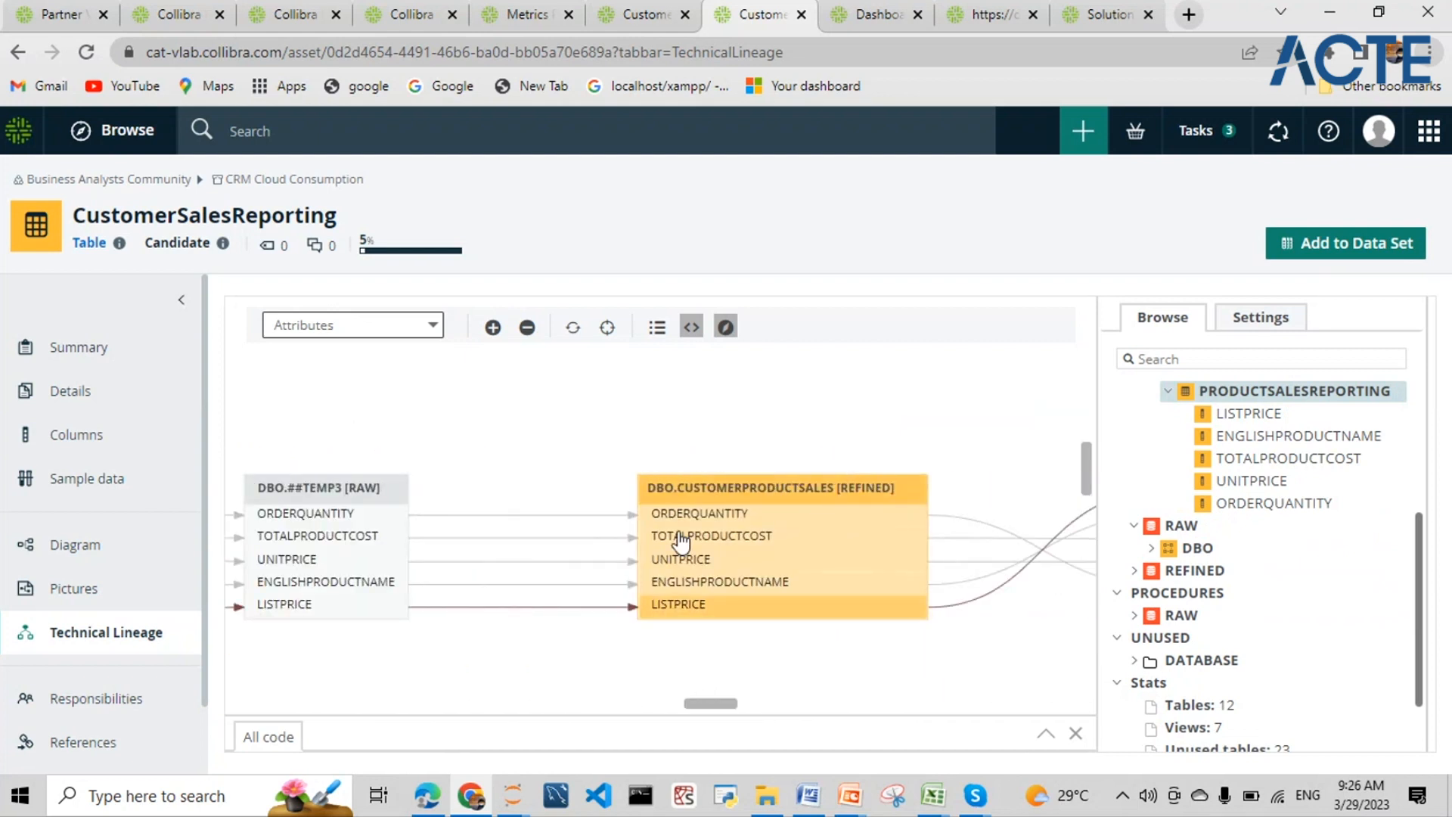
# - Set the lineage level to Objects and pan from the raw tables to DBO.PRODUCTSALESREPORTING
pyautogui.click(396, 336)
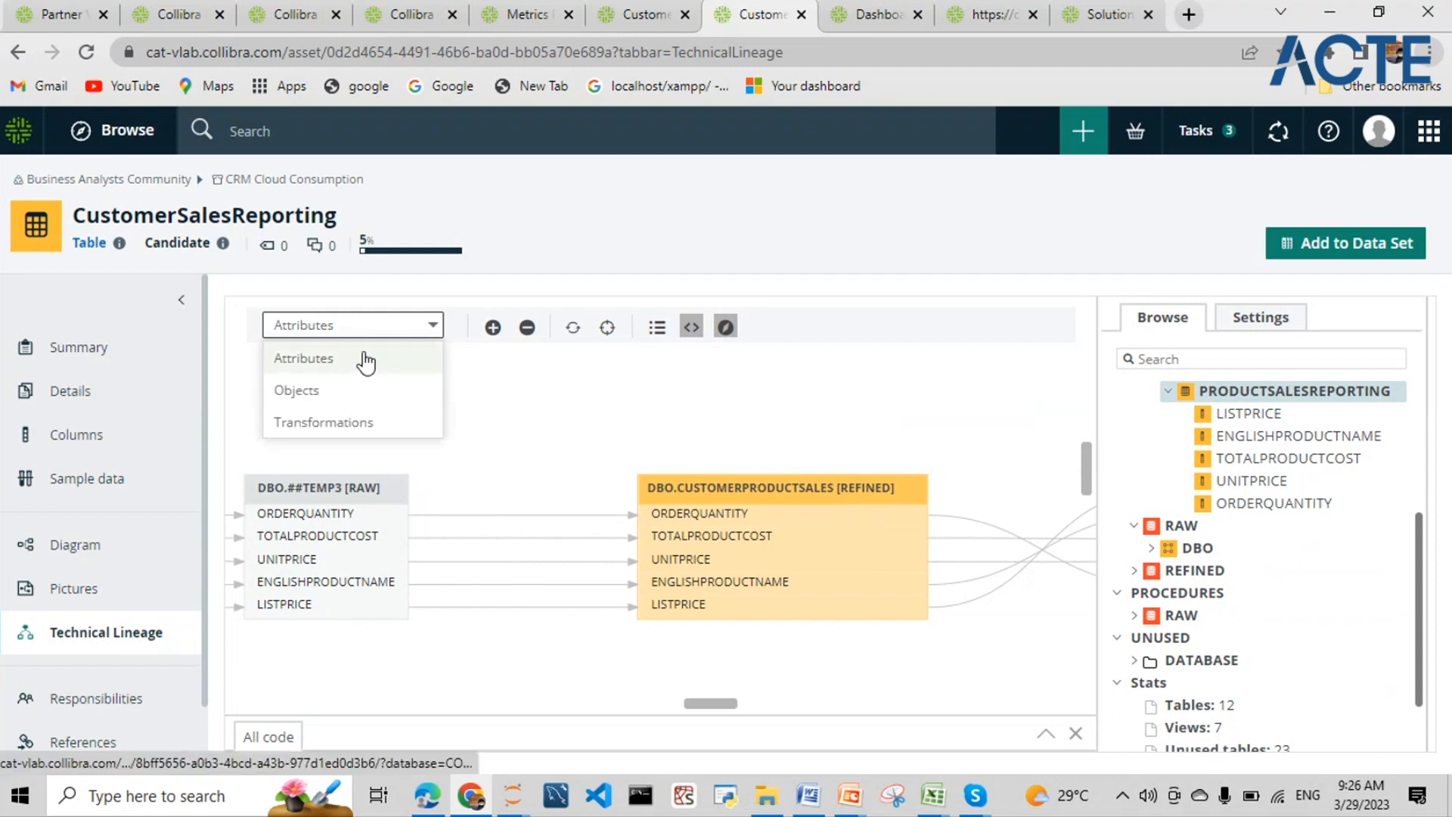
pyautogui.click(342, 381)
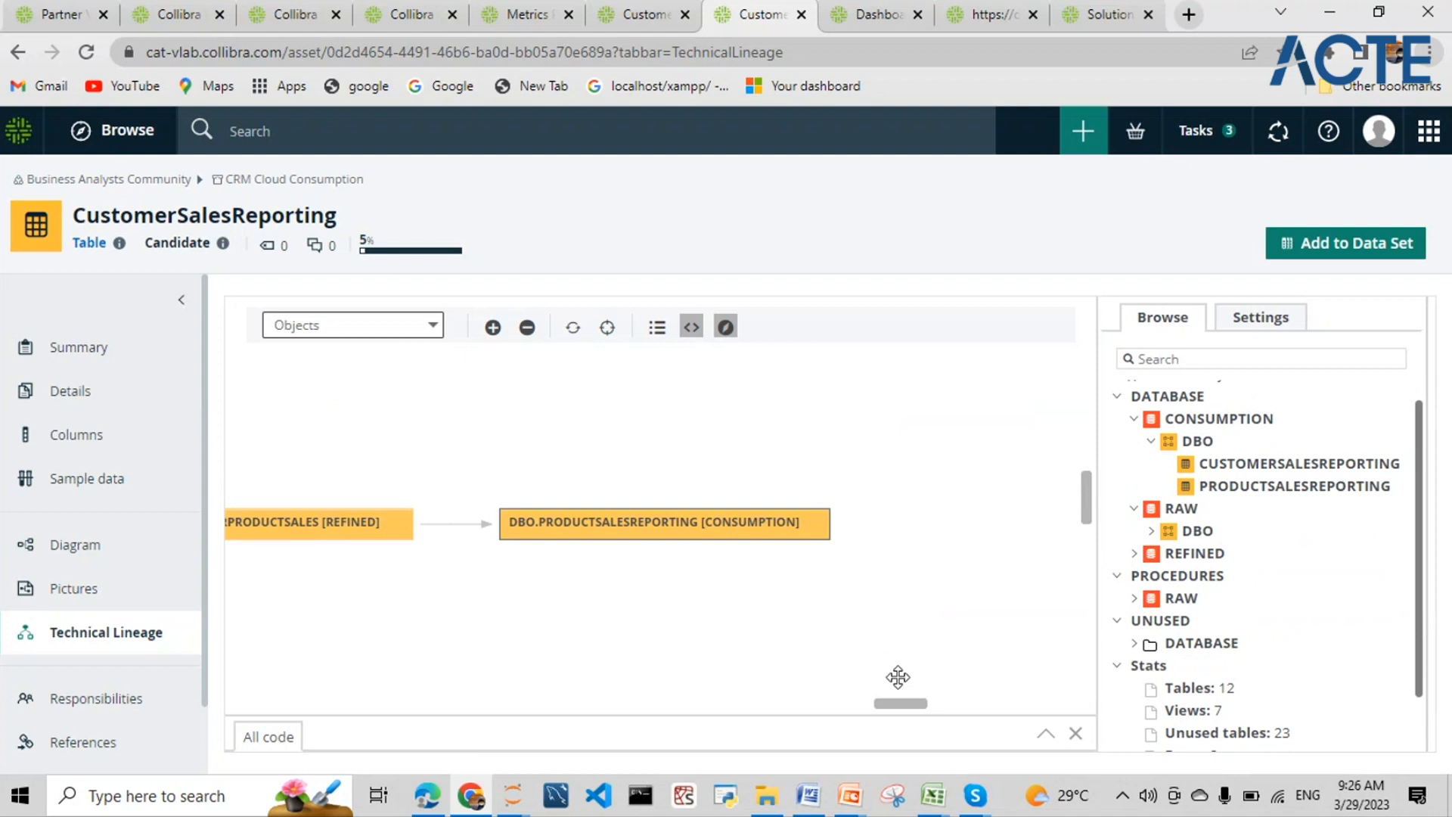
pyautogui.moveTo(901, 704); pyautogui.dragTo(464, 667)
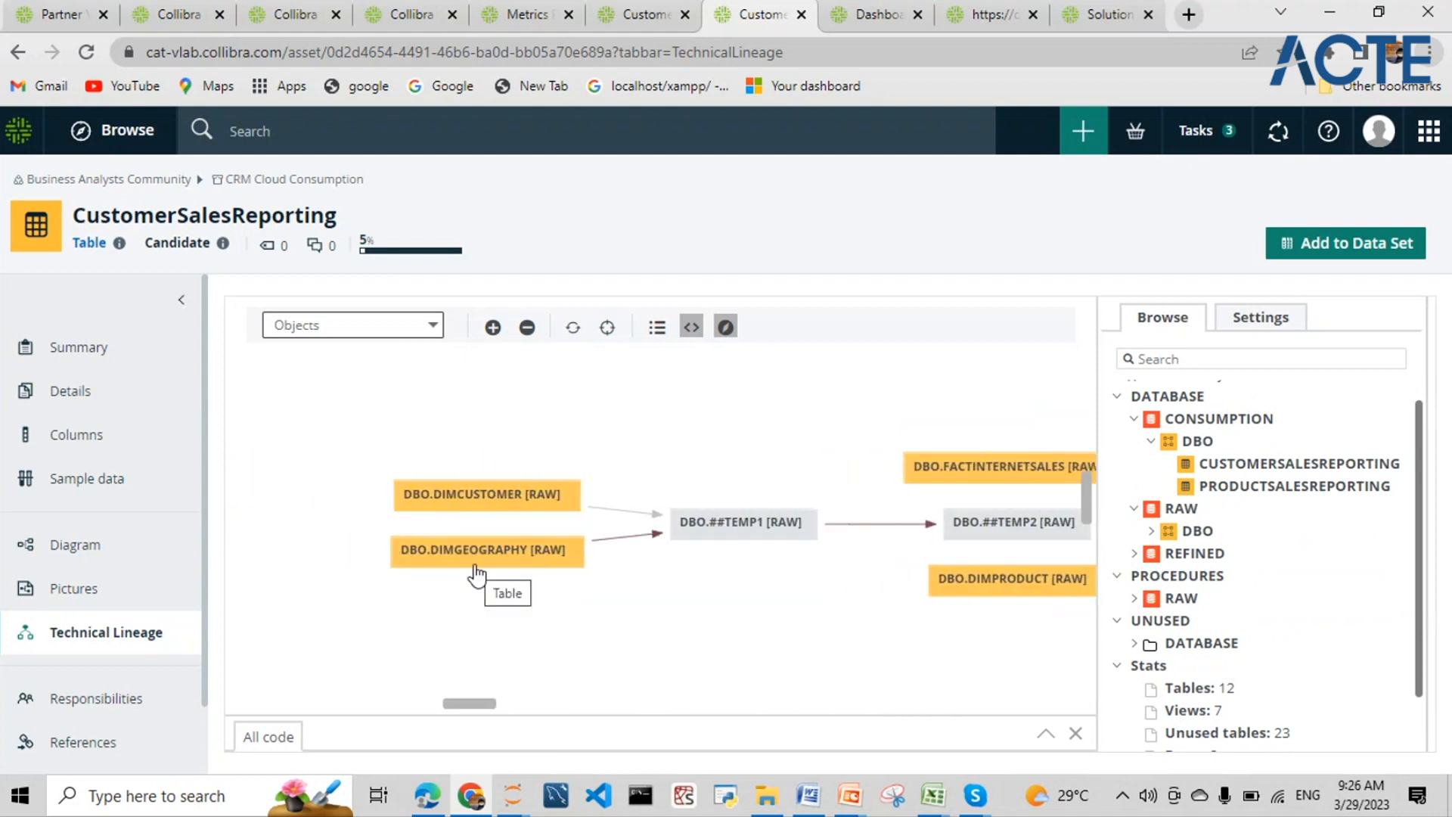
pyautogui.moveTo(480, 704); pyautogui.dragTo(506, 715)
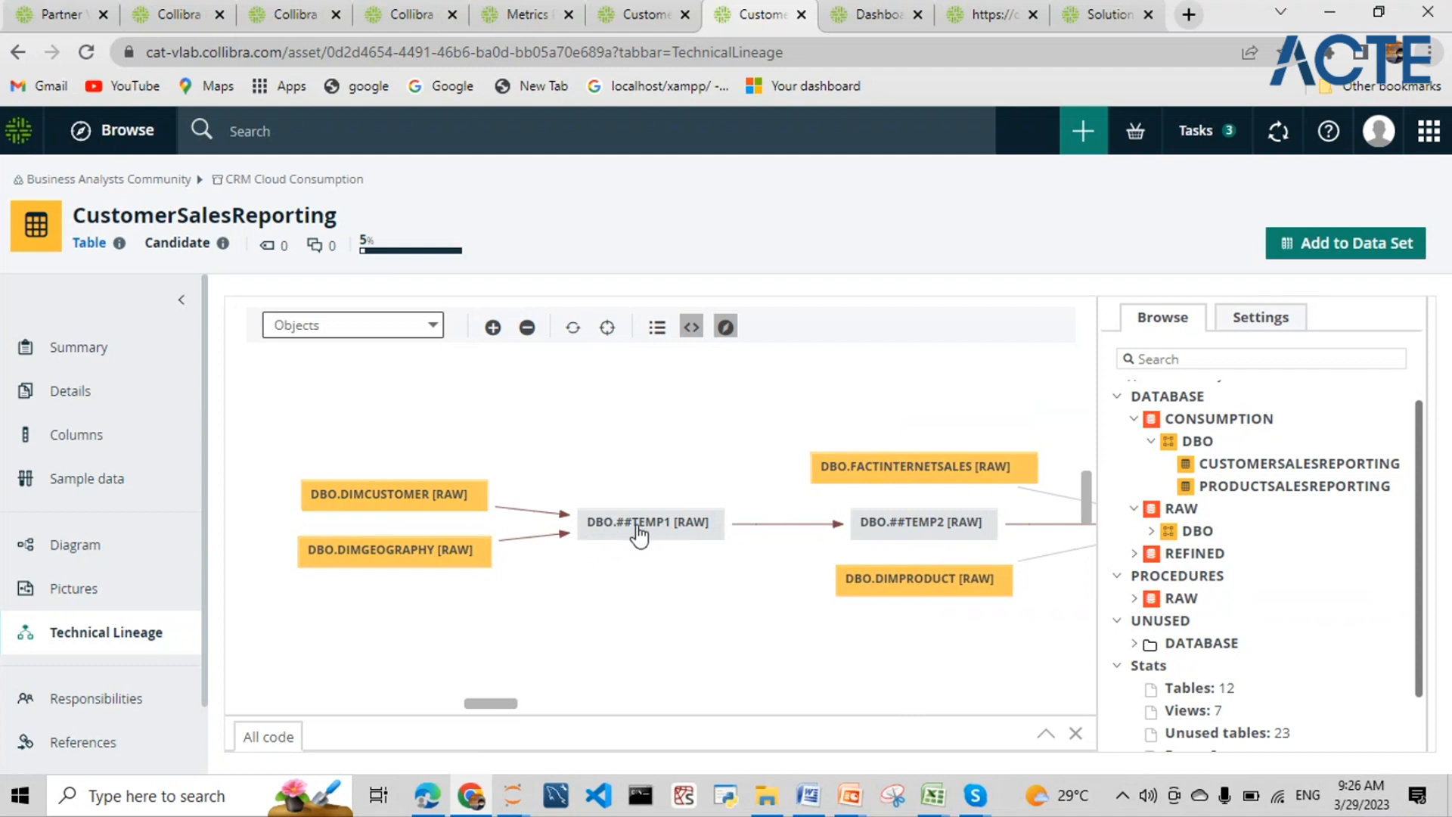
pyautogui.moveTo(509, 717); pyautogui.dragTo(633, 717)
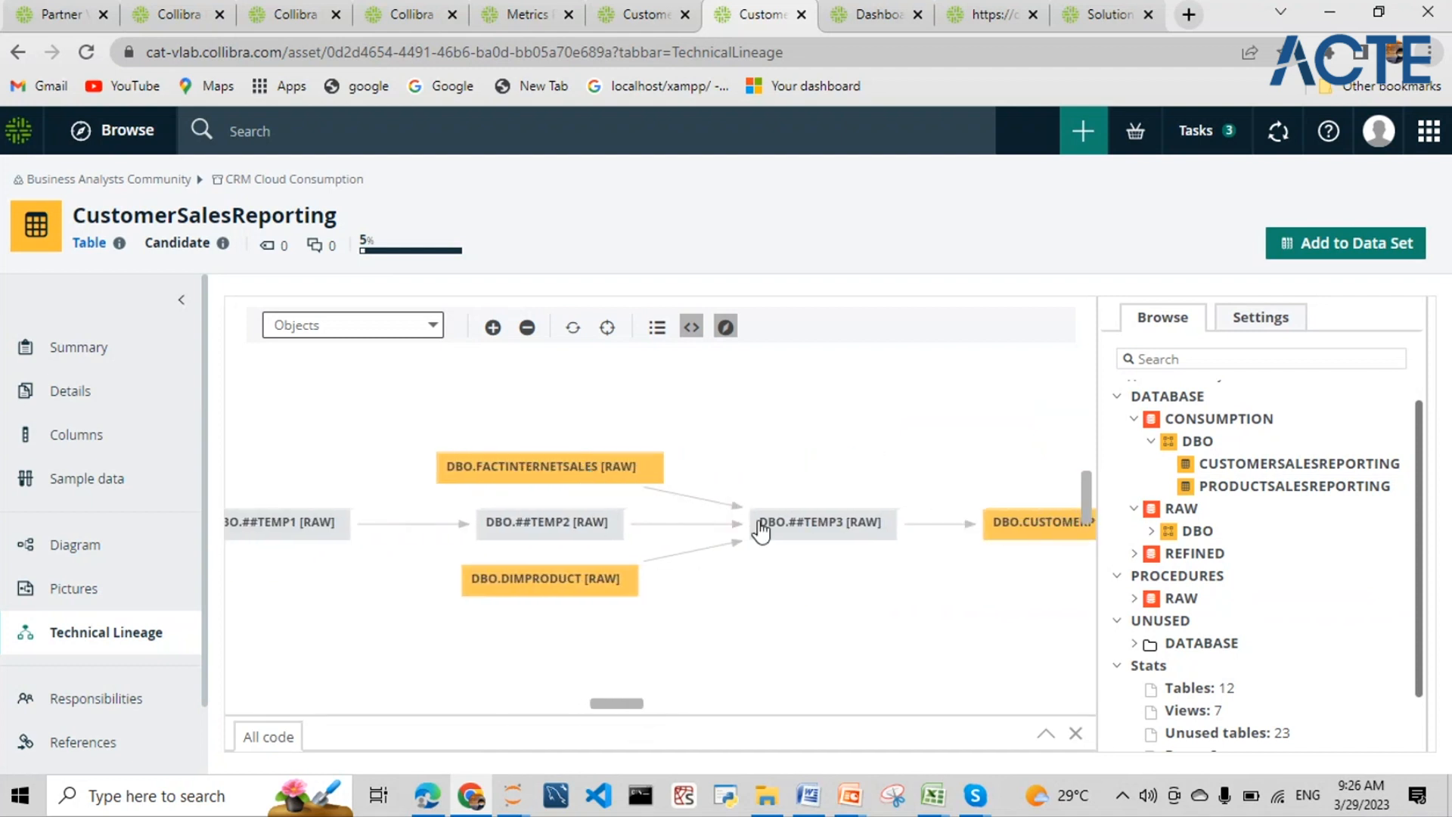
pyautogui.moveTo(607, 710); pyautogui.dragTo(876, 707)
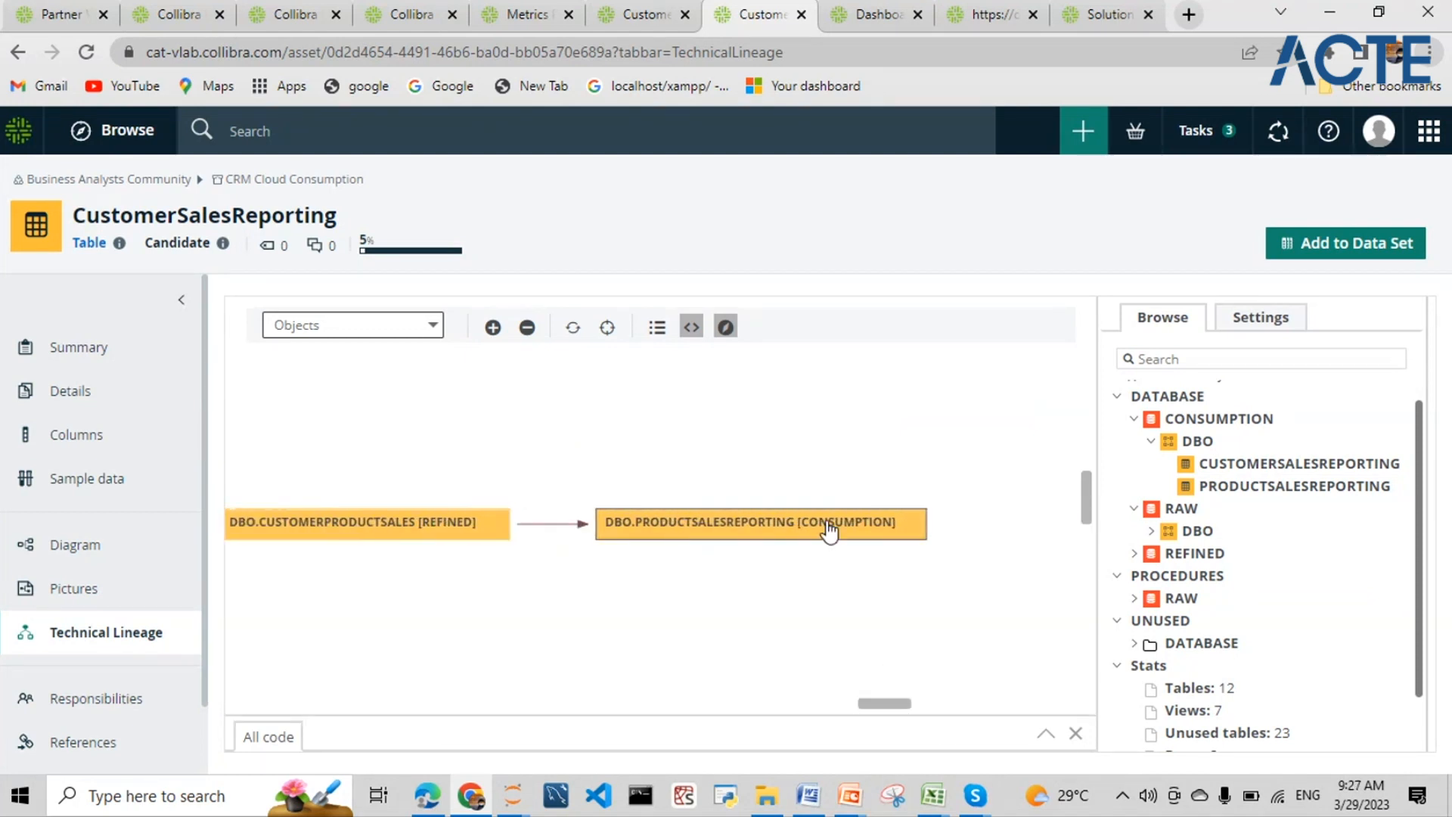
# - Switch the lineage level to Transformations and scroll through the query nodes
pyautogui.click(401, 331)
pyautogui.click(366, 430)
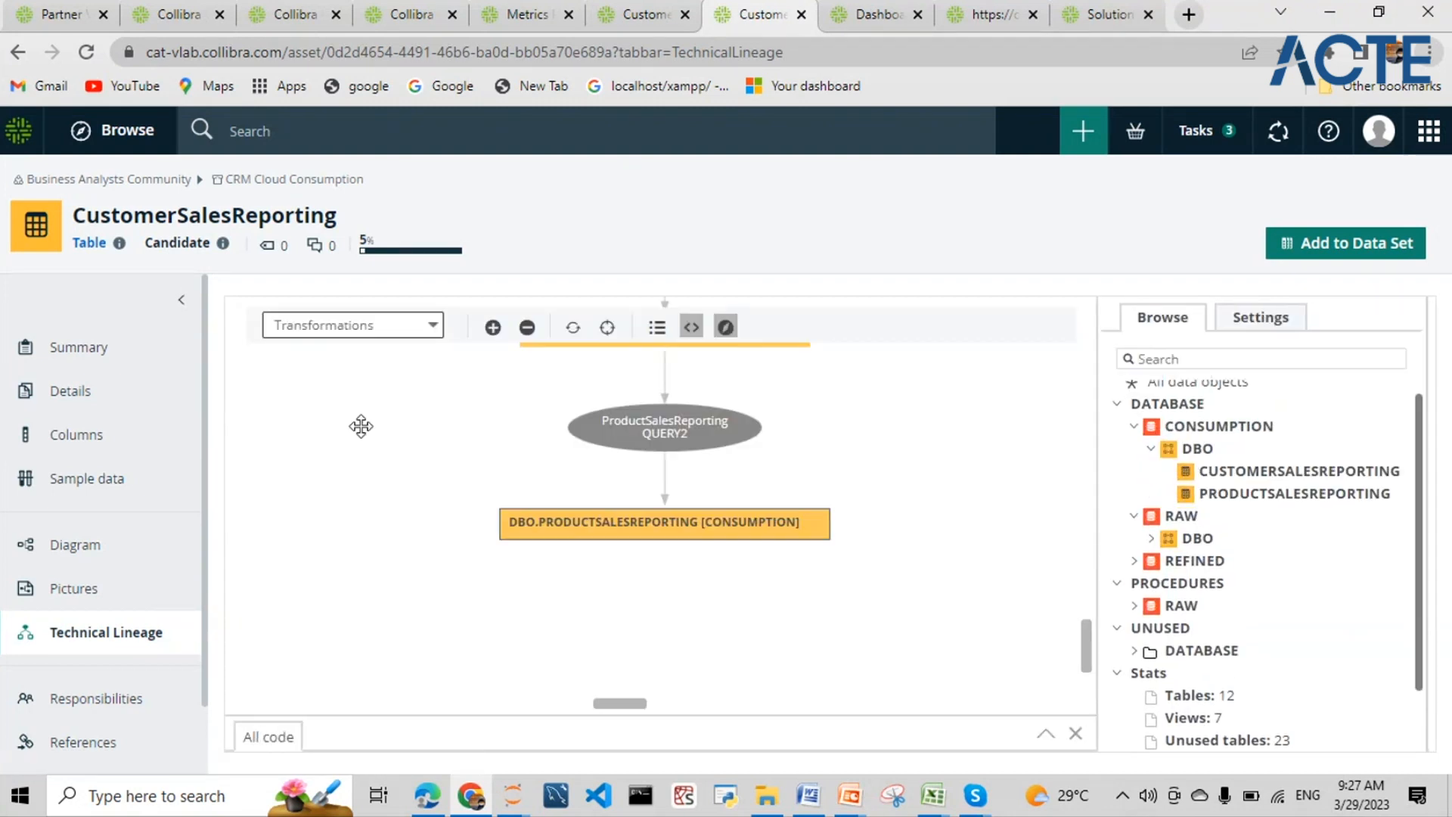
pyautogui.scroll(3, 360, 422)
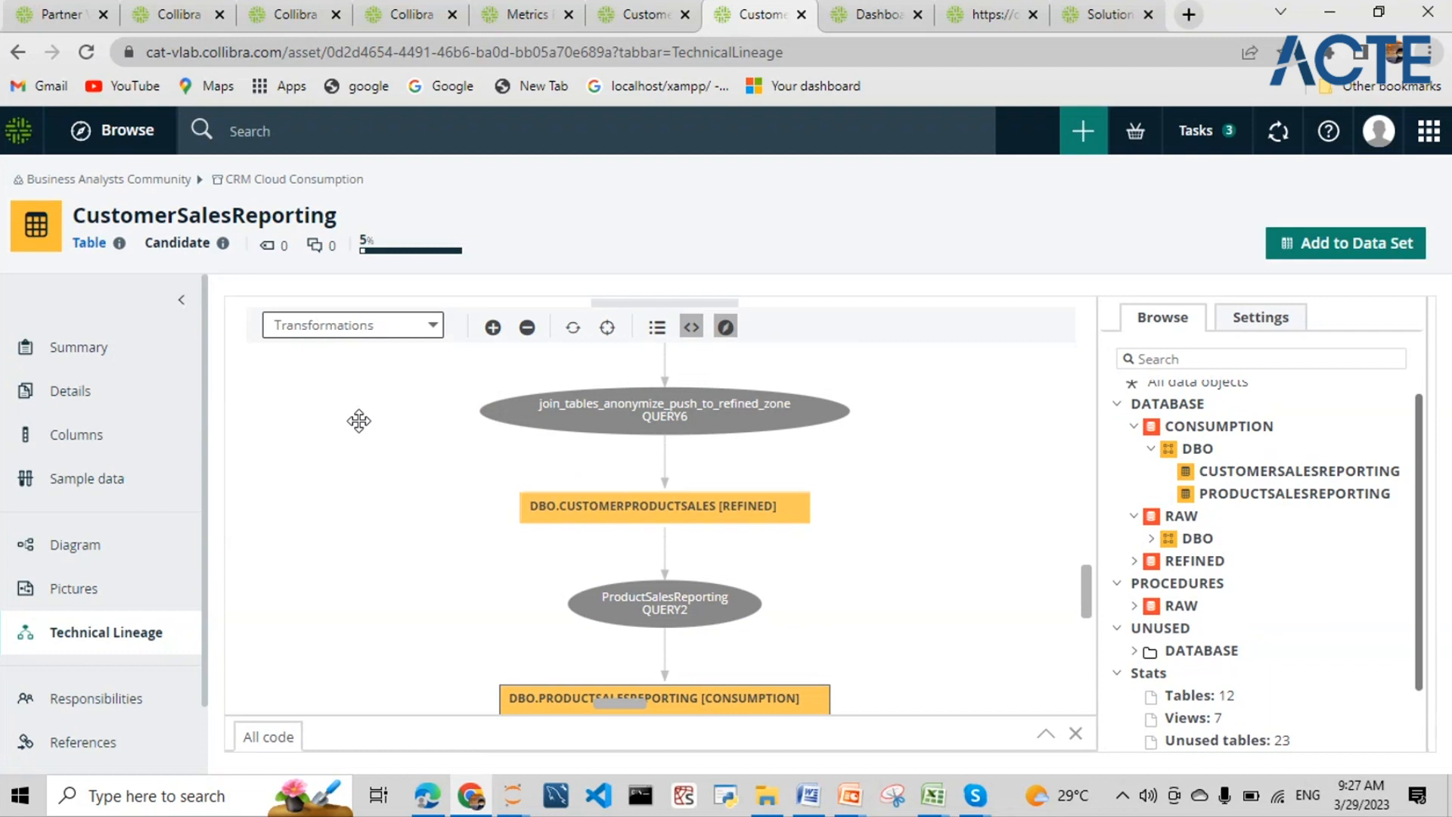
pyautogui.scroll(5, 360, 420)
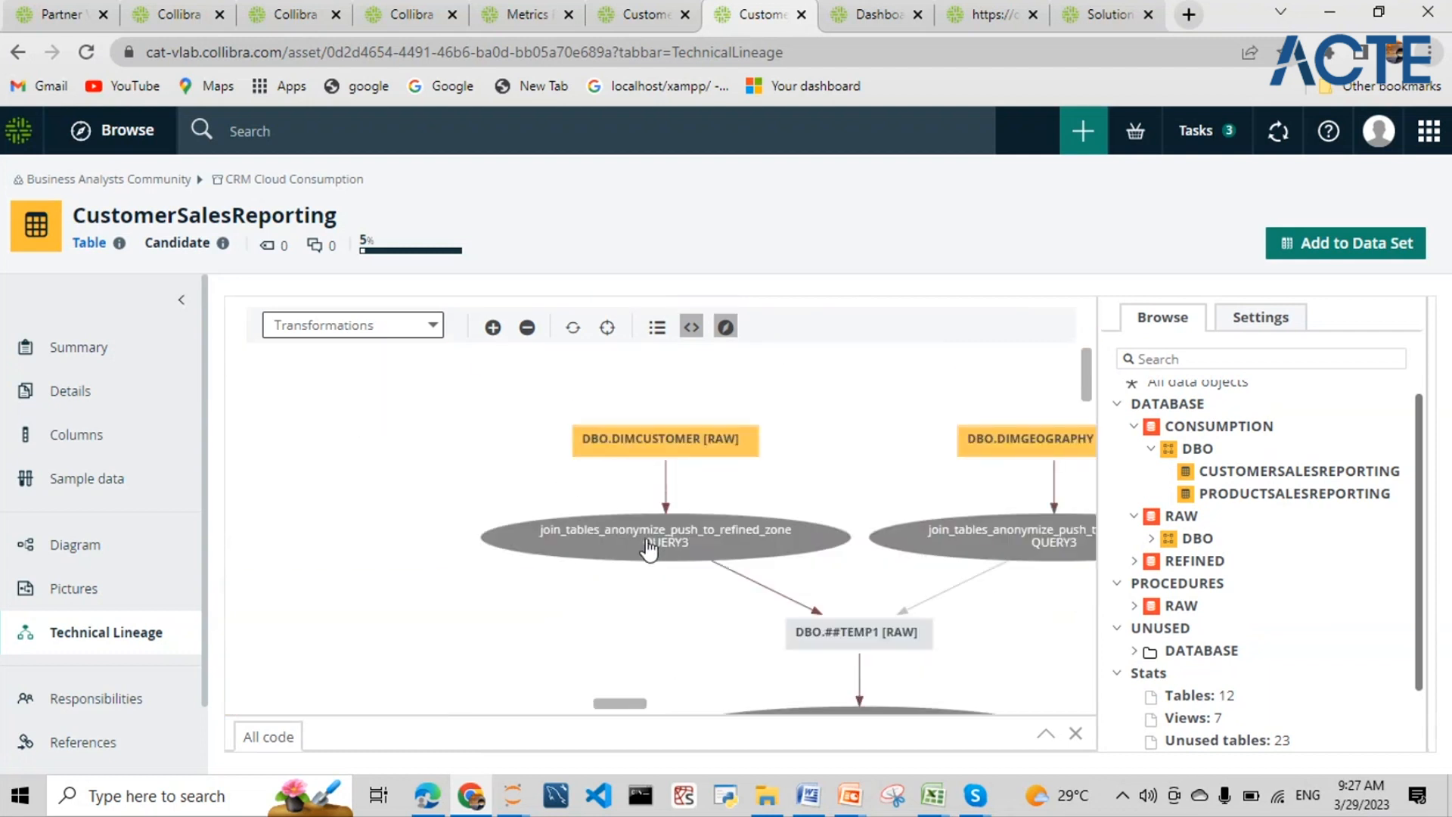
pyautogui.scroll(-2, 841, 616)
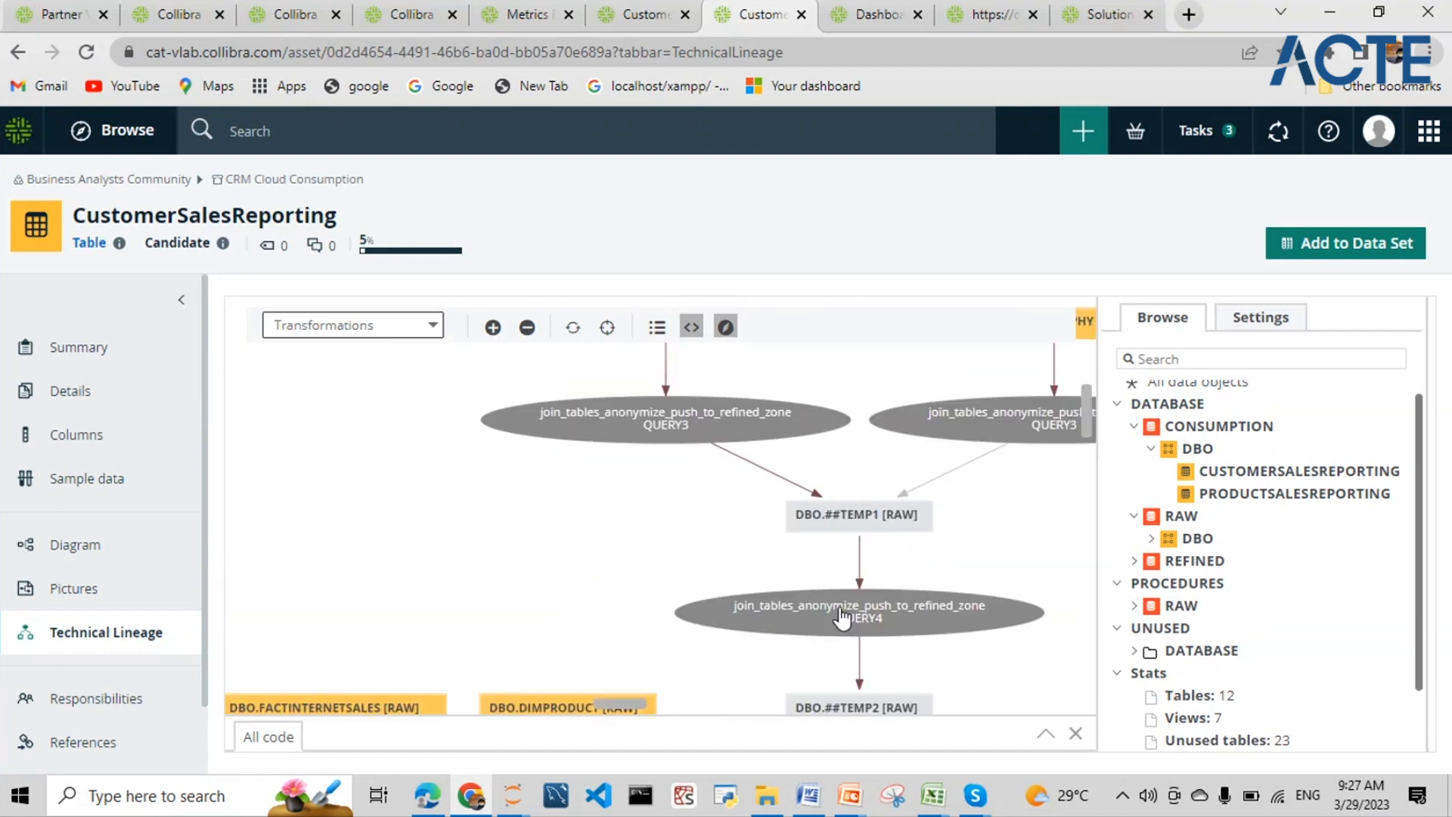
pyautogui.scroll(-2, 841, 616)
pyautogui.scroll(-2, 642, 639)
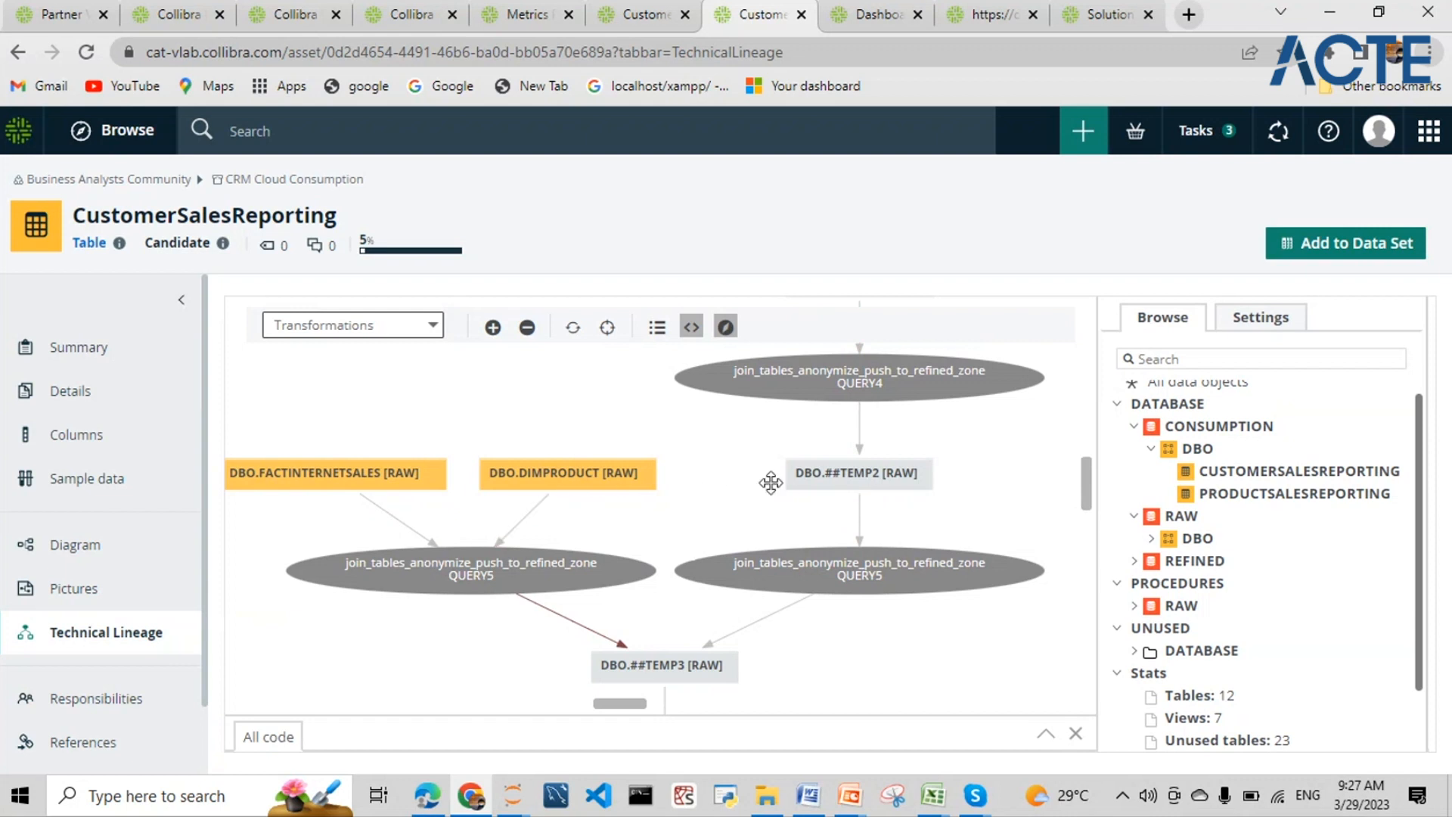
pyautogui.scroll(-3, 824, 496)
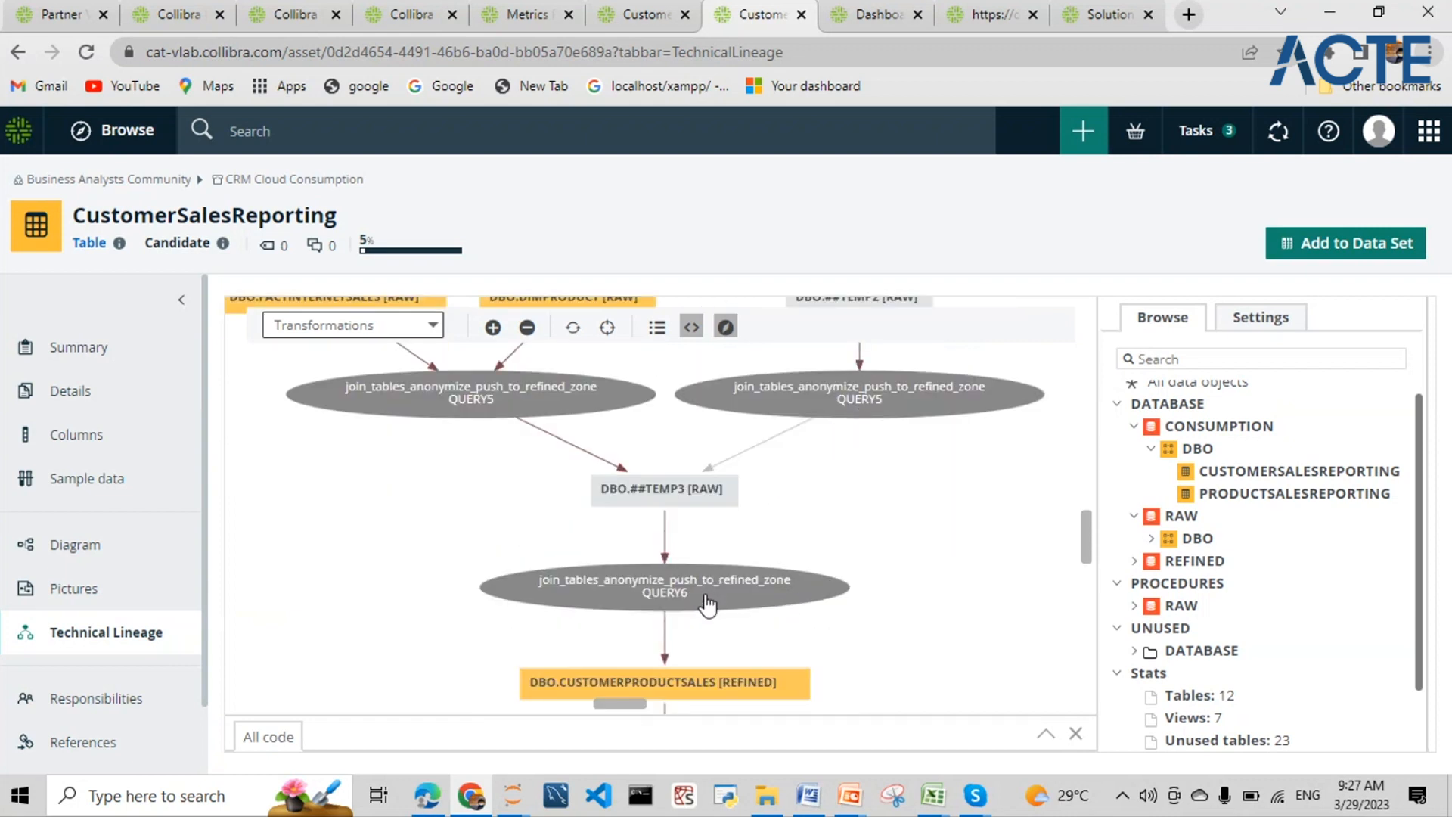
pyautogui.scroll(-2, 702, 593)
pyautogui.scroll(-4, 702, 585)
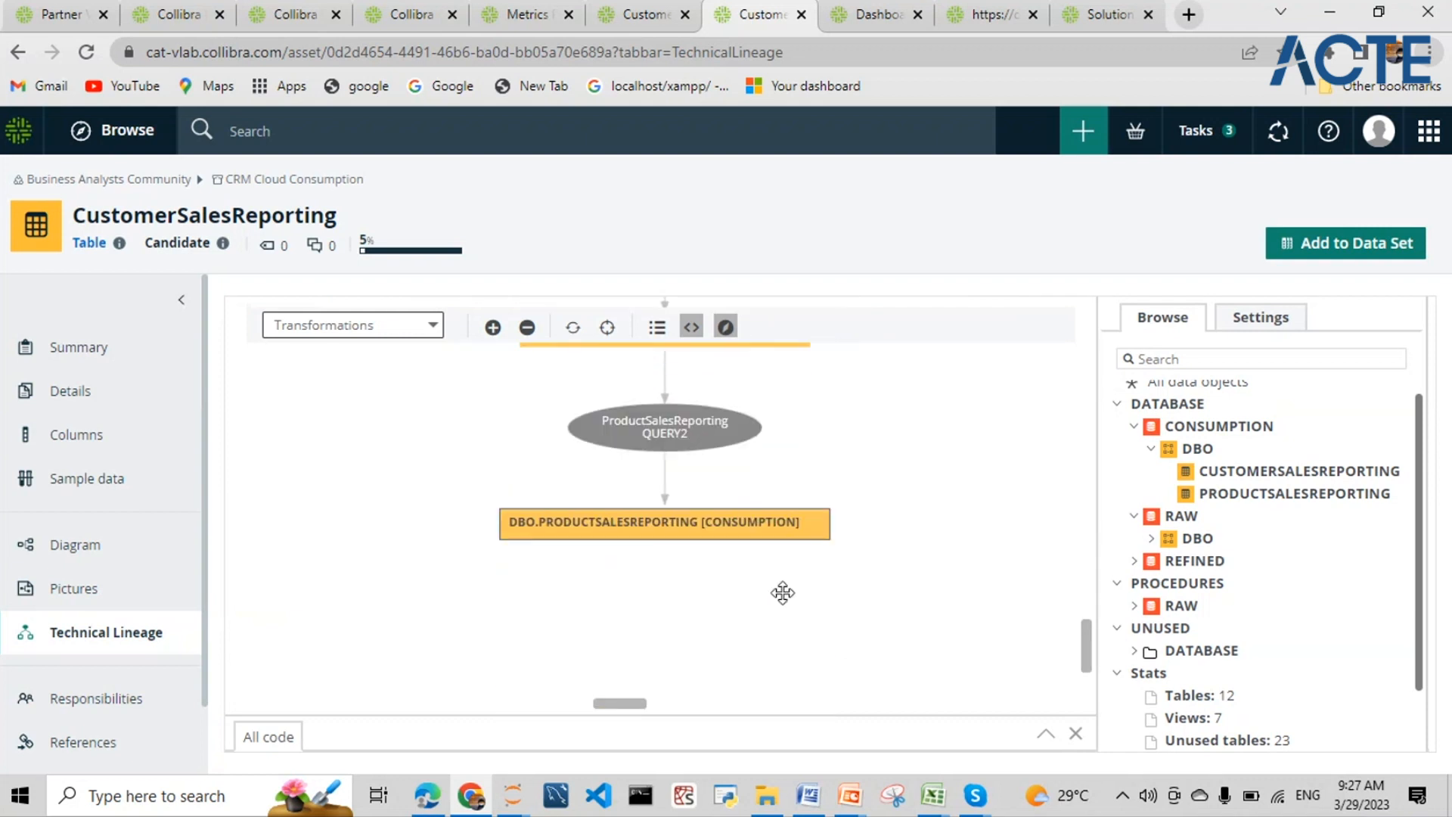
pyautogui.scroll(3, 486, 551)
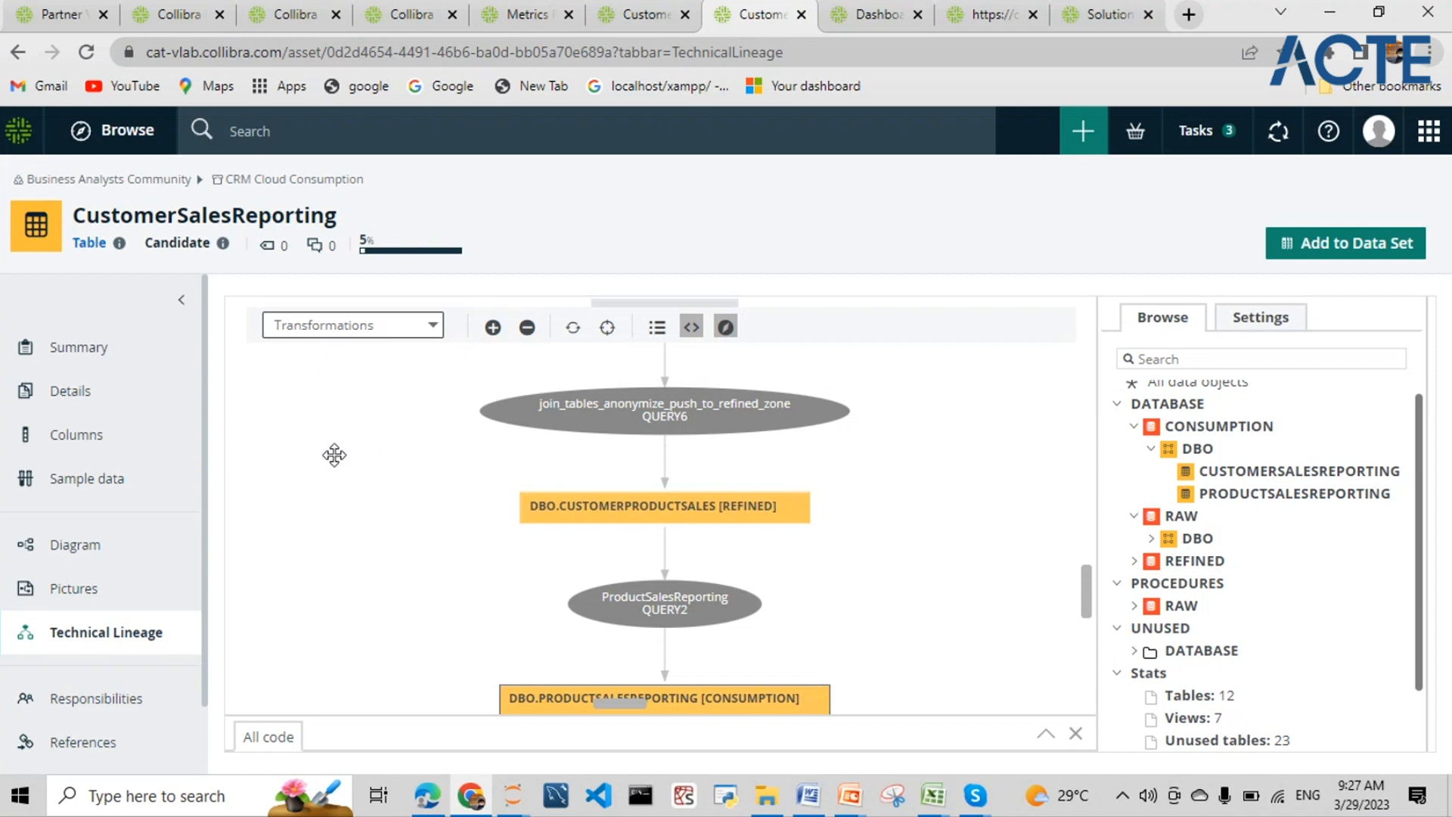
# - Enlarge the All code panel to show the CREATE VIEW ProductSalesReporting SQL
pyautogui.scroll(-3, 551, 545)
pyautogui.scroll(1, 550, 588)
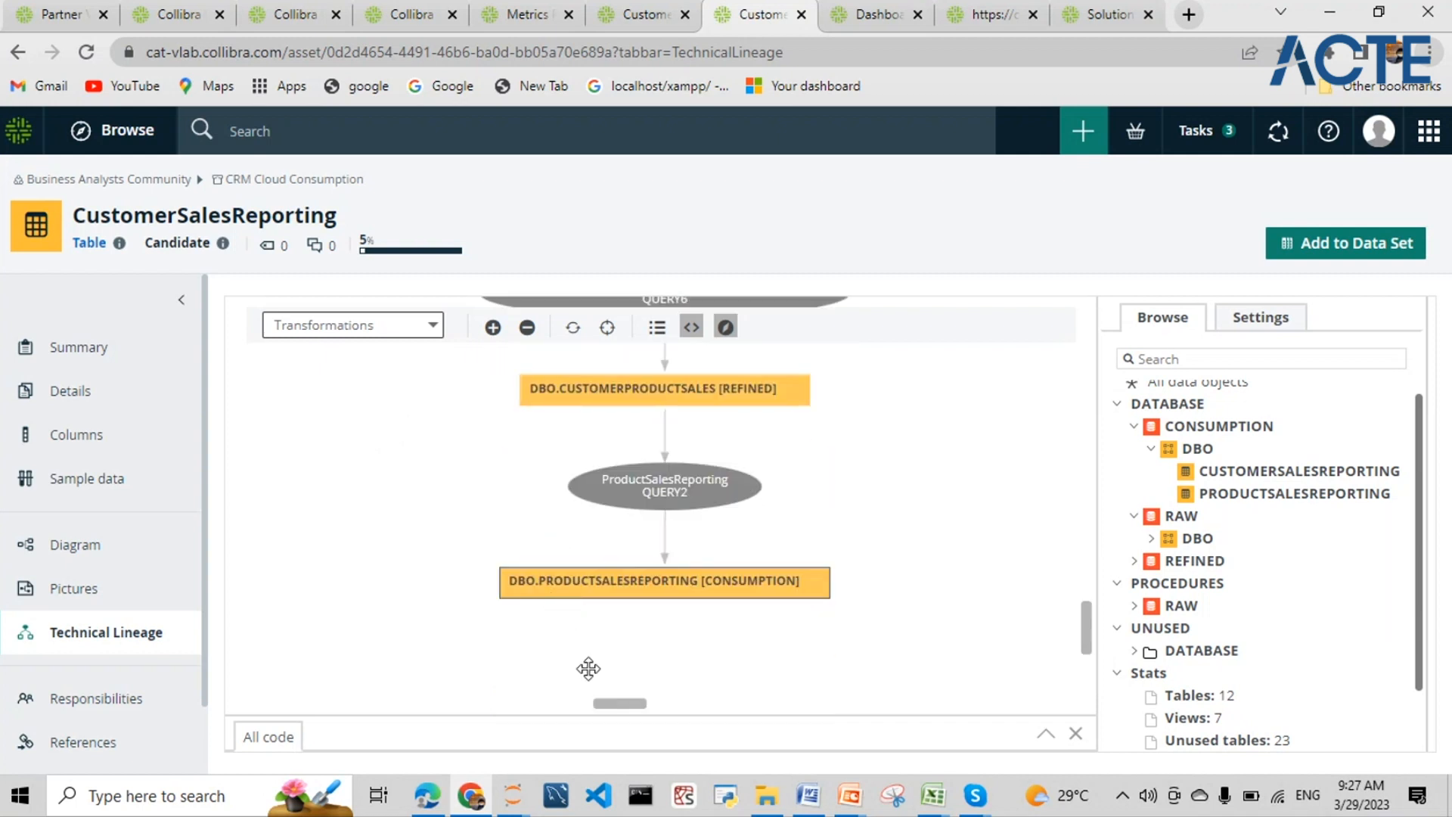
pyautogui.moveTo(568, 716); pyautogui.dragTo(653, 553)
pyautogui.scroll(5, 703, 491)
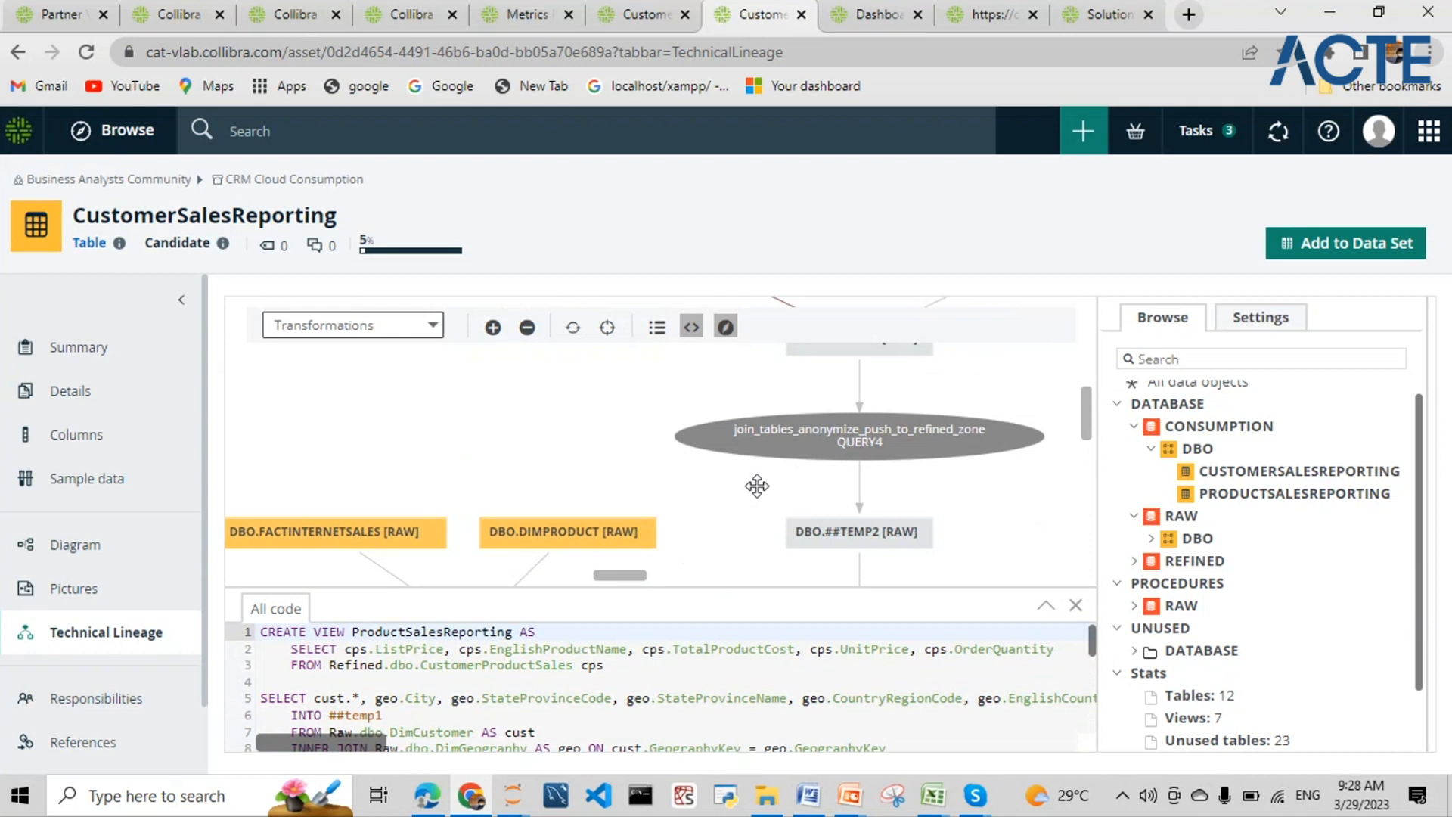
# - Hide the SQL code panel and return the lineage level to Attributes
pyautogui.click(691, 328)
pyautogui.click(692, 329)
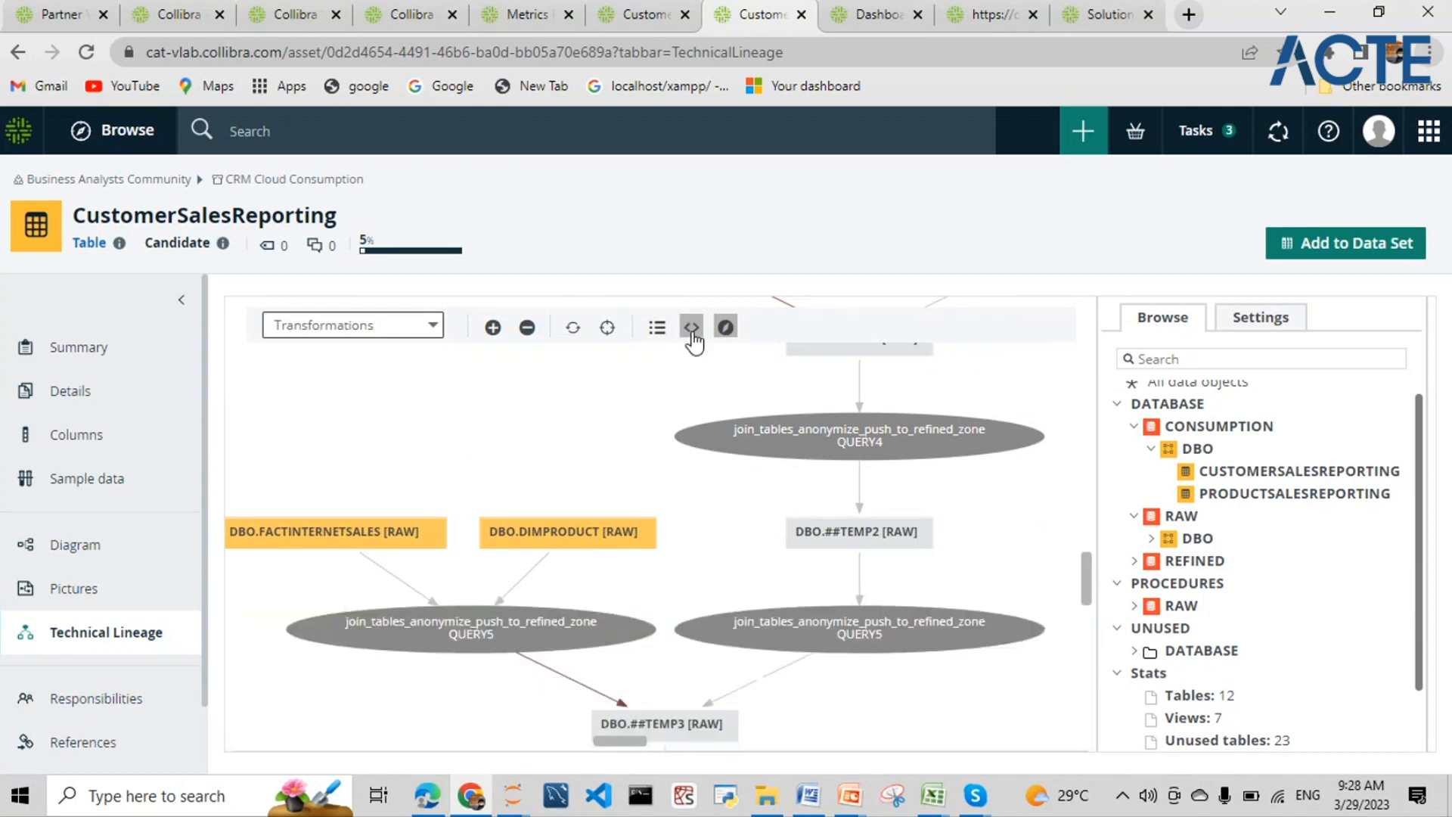
pyautogui.click(691, 330)
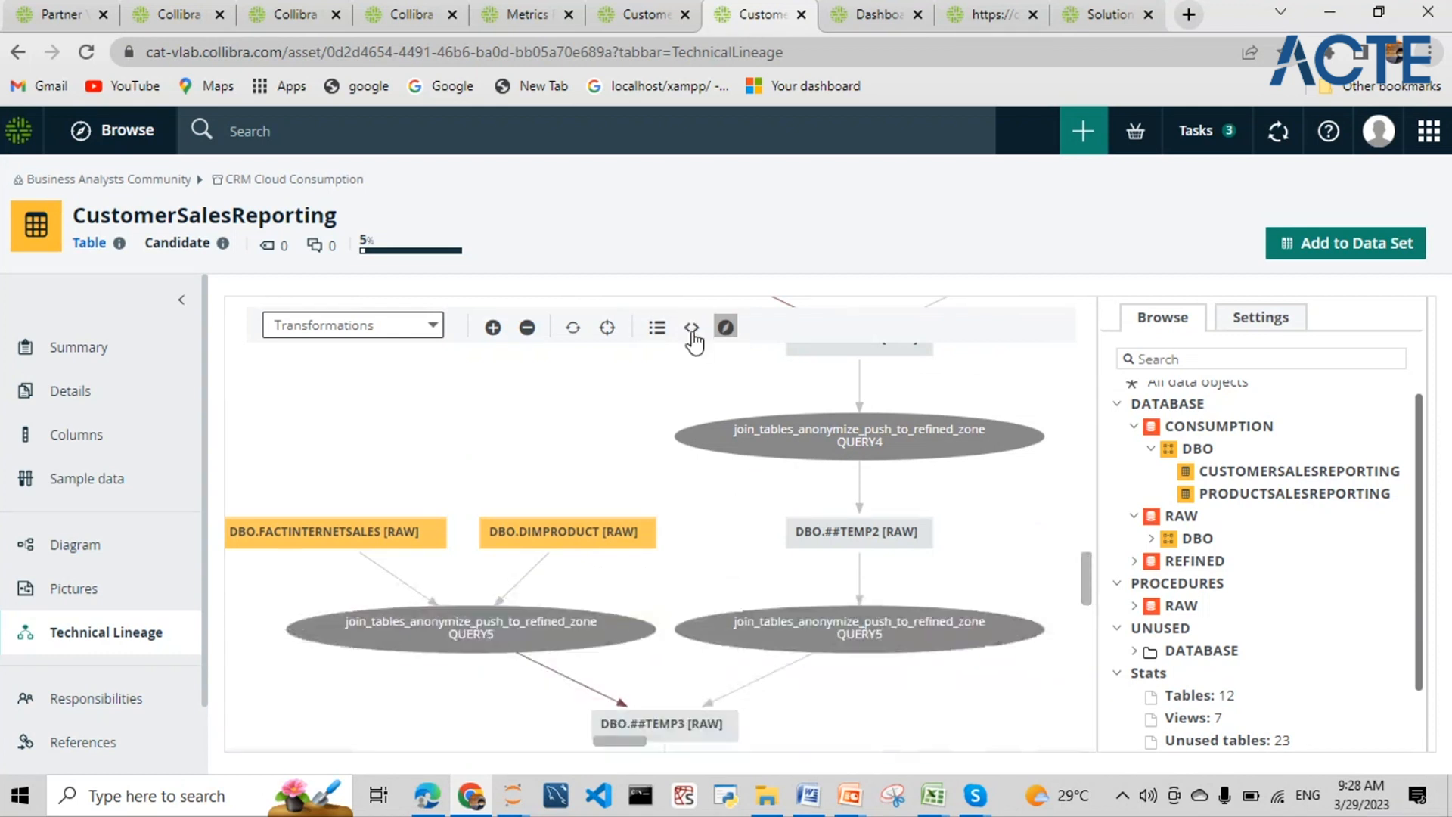
pyautogui.click(424, 326)
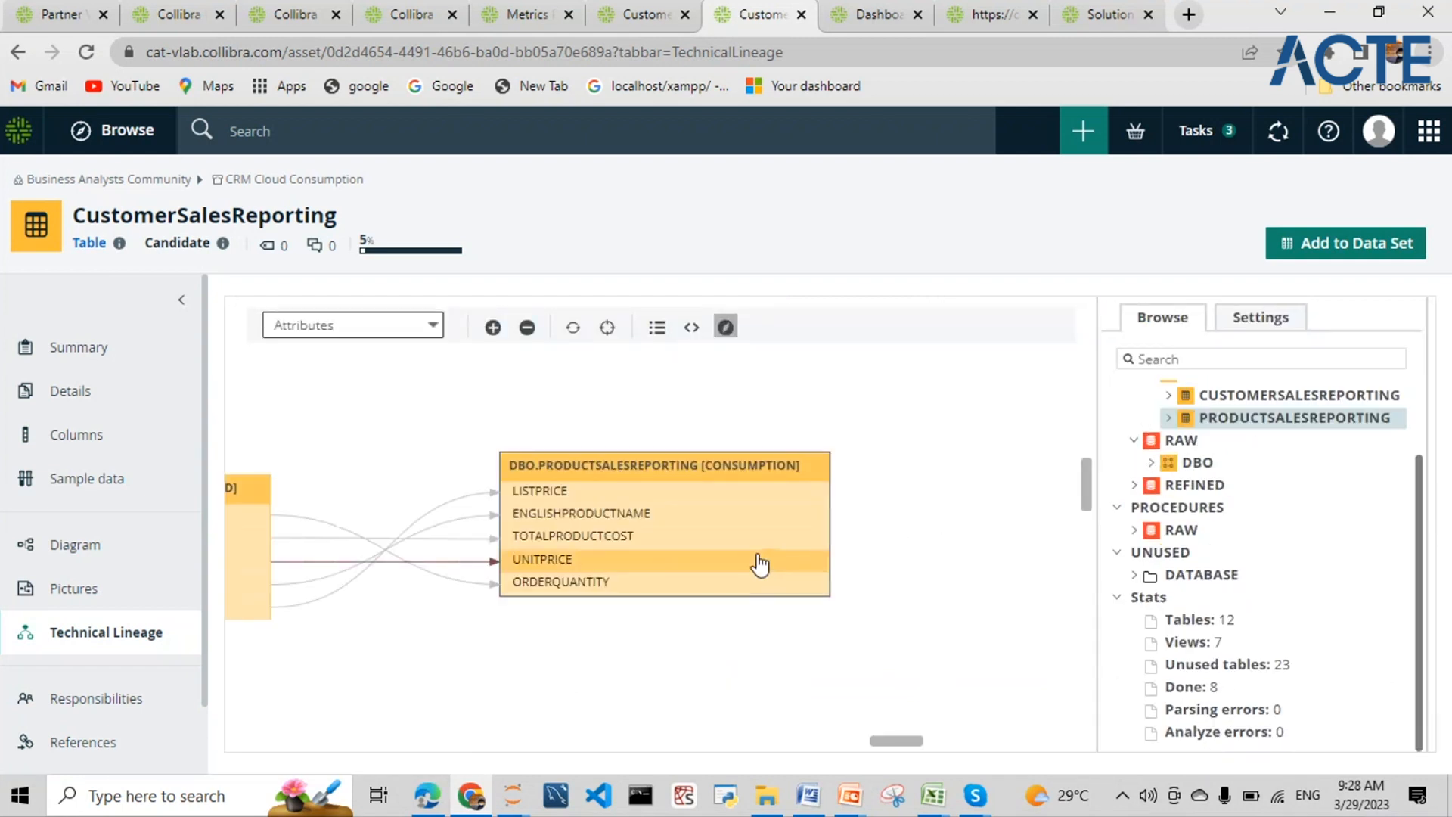
pyautogui.scroll(-2, 1181, 557)
pyautogui.scroll(3, 1193, 475)
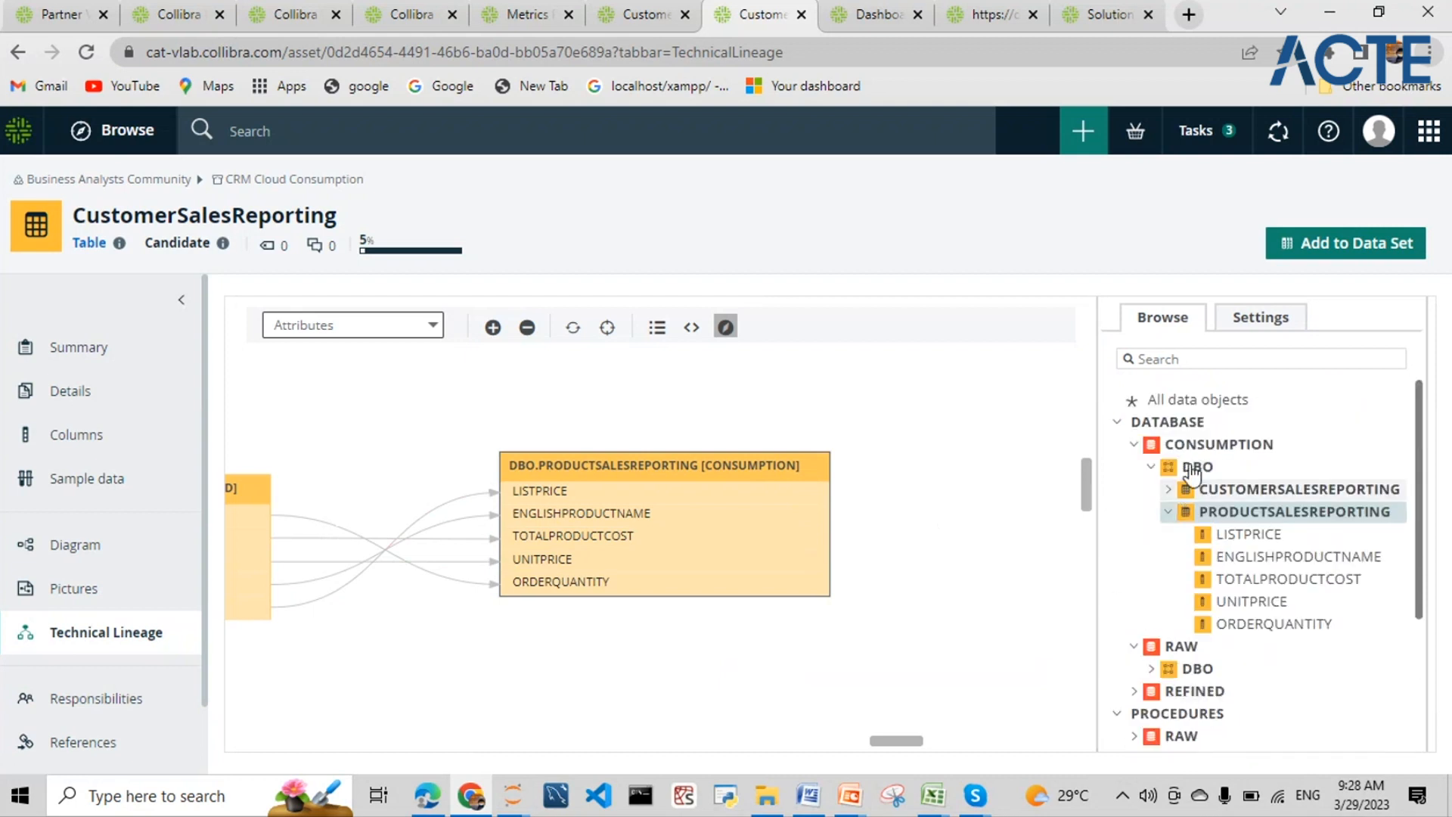
# - Expand RAW > DBO in Browse and bring up the LISTPRICE column's lineage options
pyautogui.click(1198, 668)
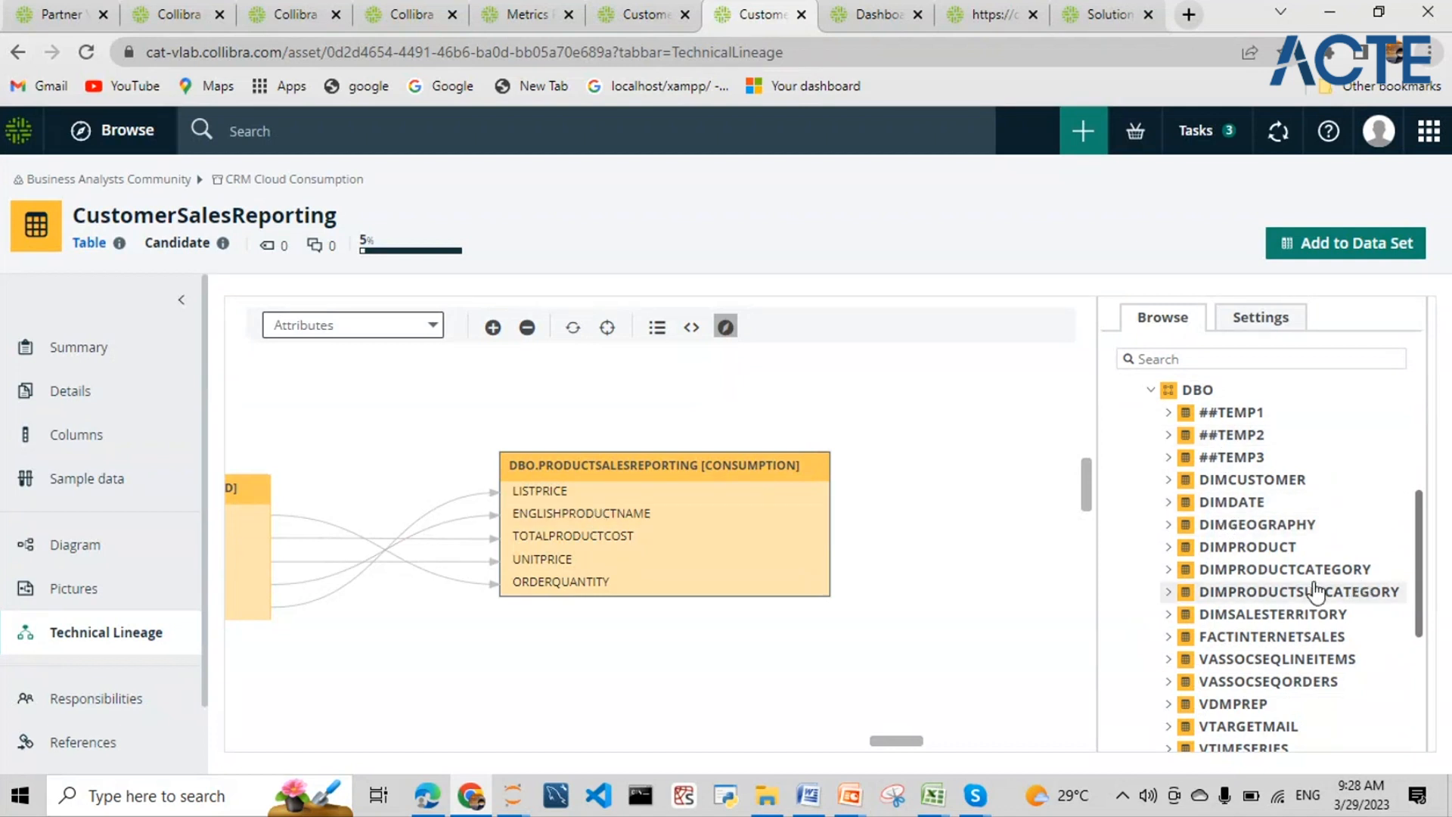
pyautogui.scroll(4, 1299, 588)
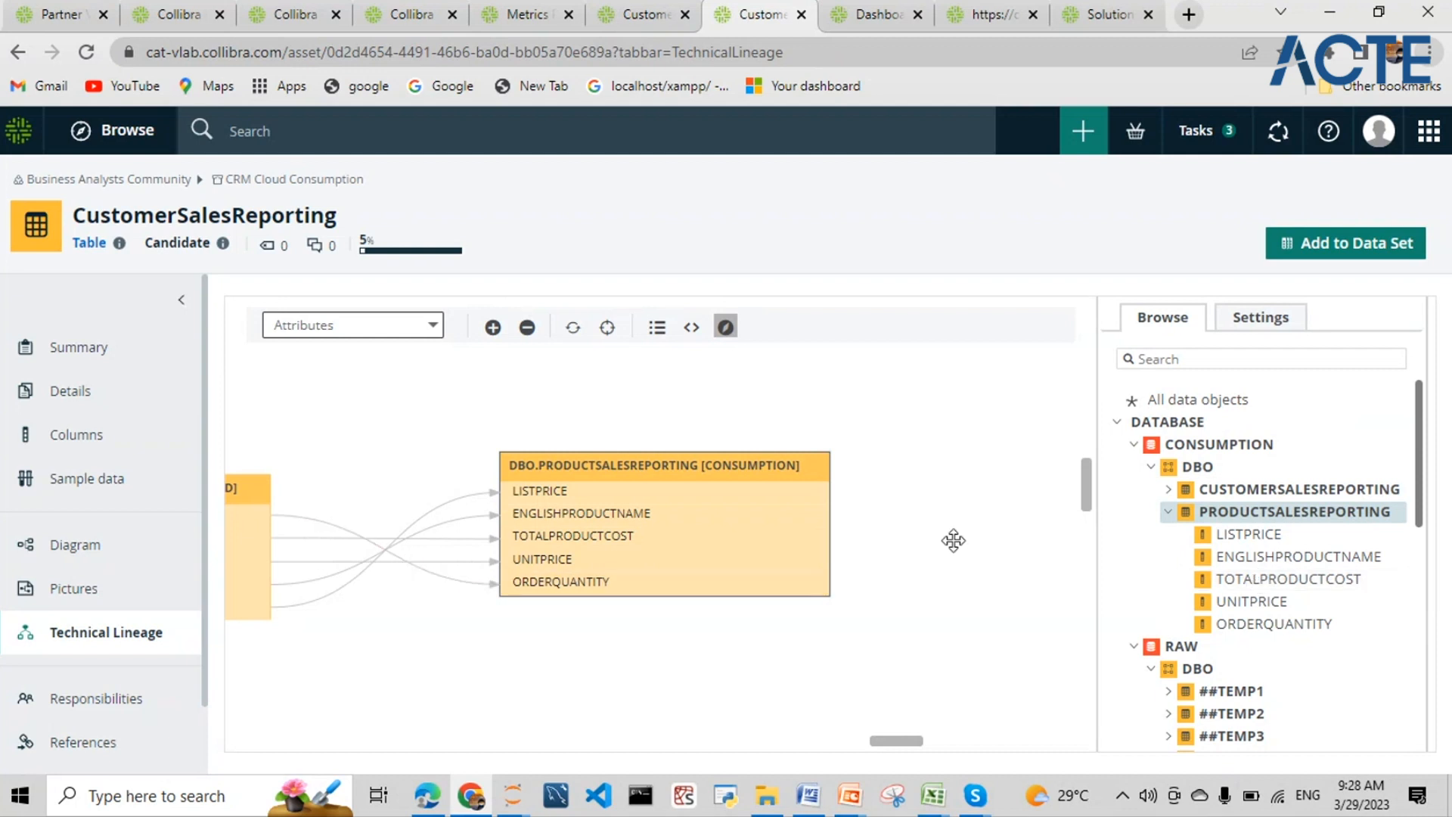
pyautogui.click(671, 490)
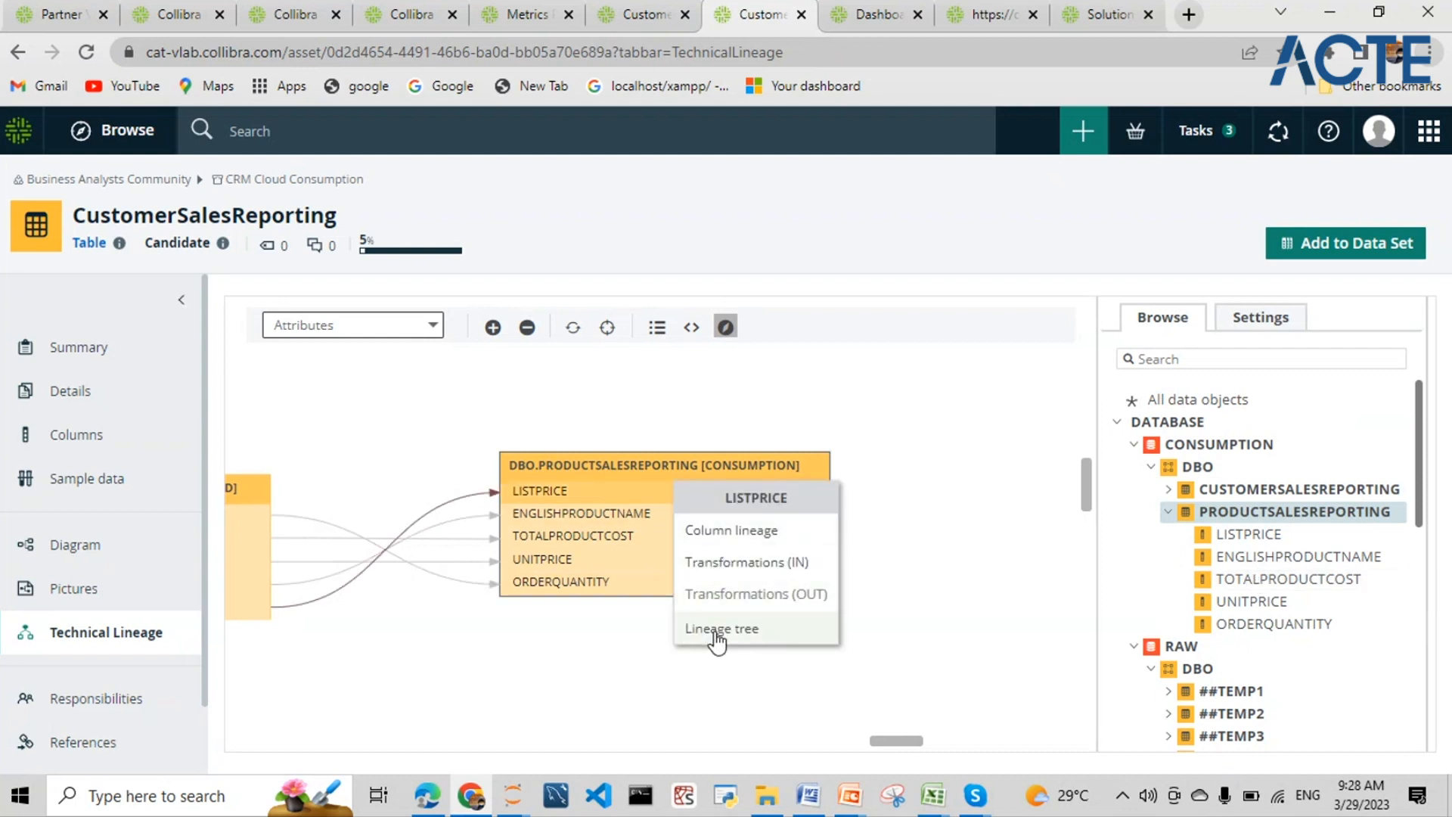
# - Trace LISTPRICE from DBO.DIMPRODUCT to DBO.##TEMP3, then scroll to Stats showing 0 parsing errors
pyautogui.click(737, 533)
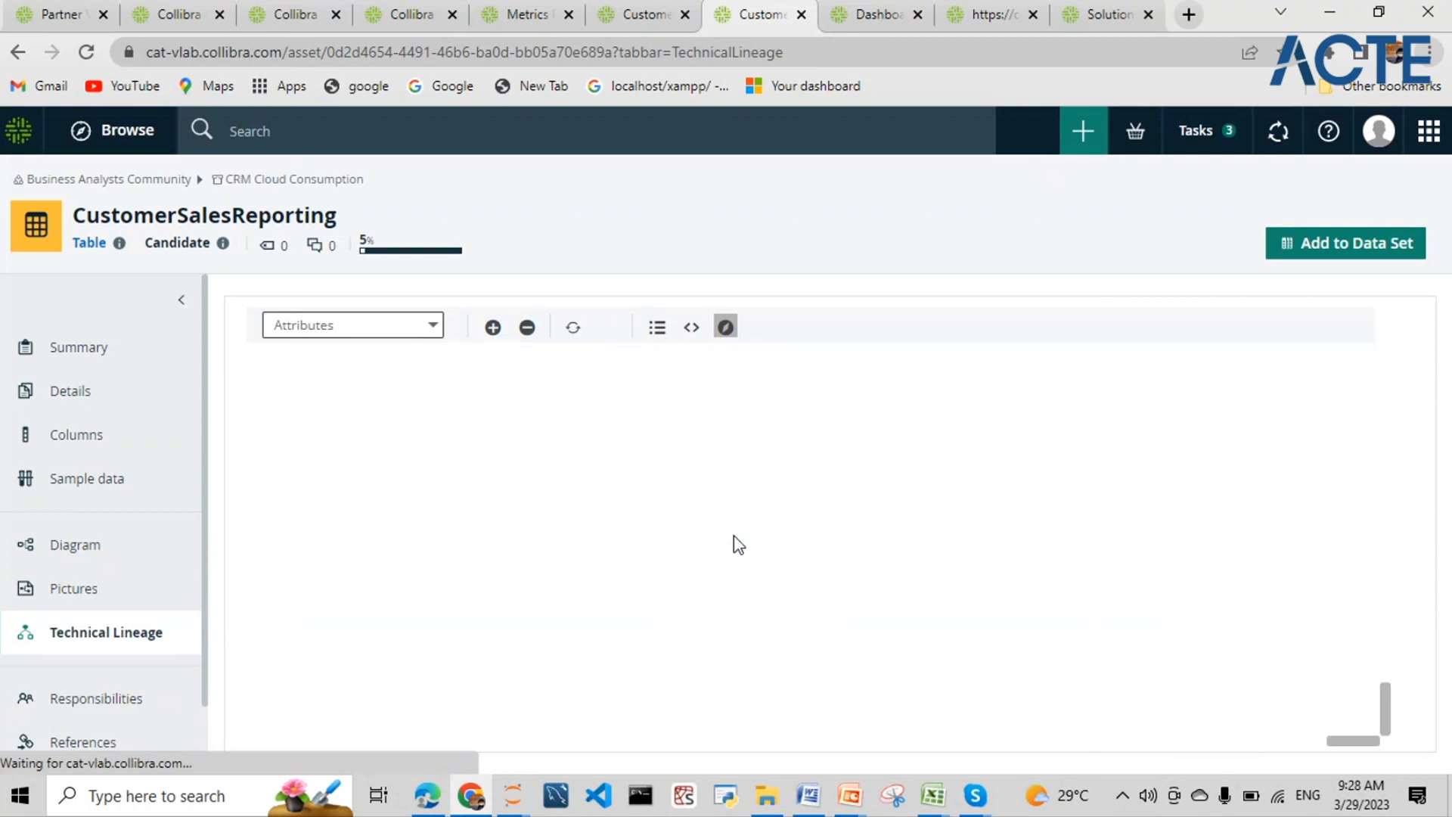
pyautogui.moveTo(887, 747); pyautogui.dragTo(493, 747)
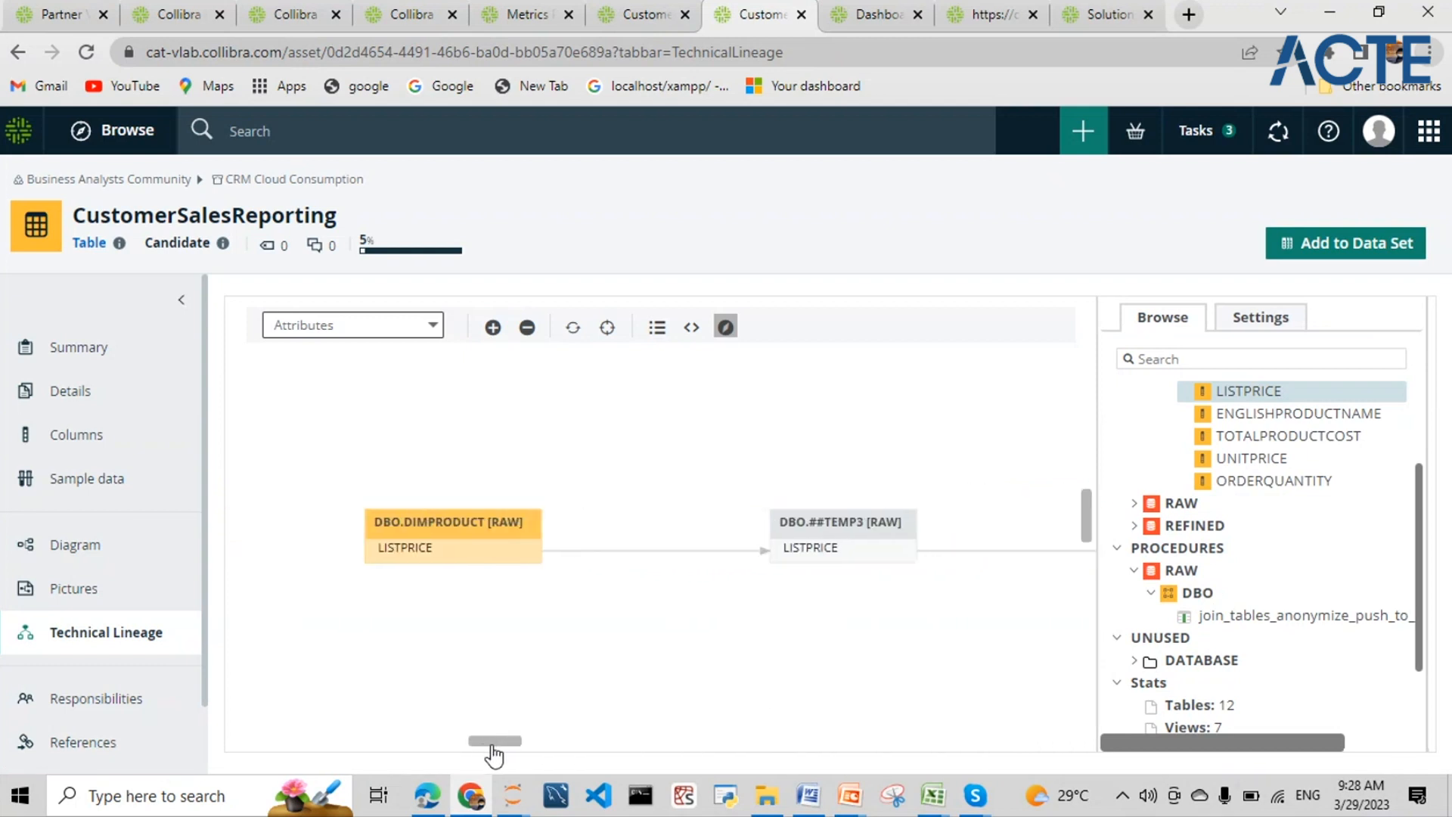
pyautogui.click(414, 548)
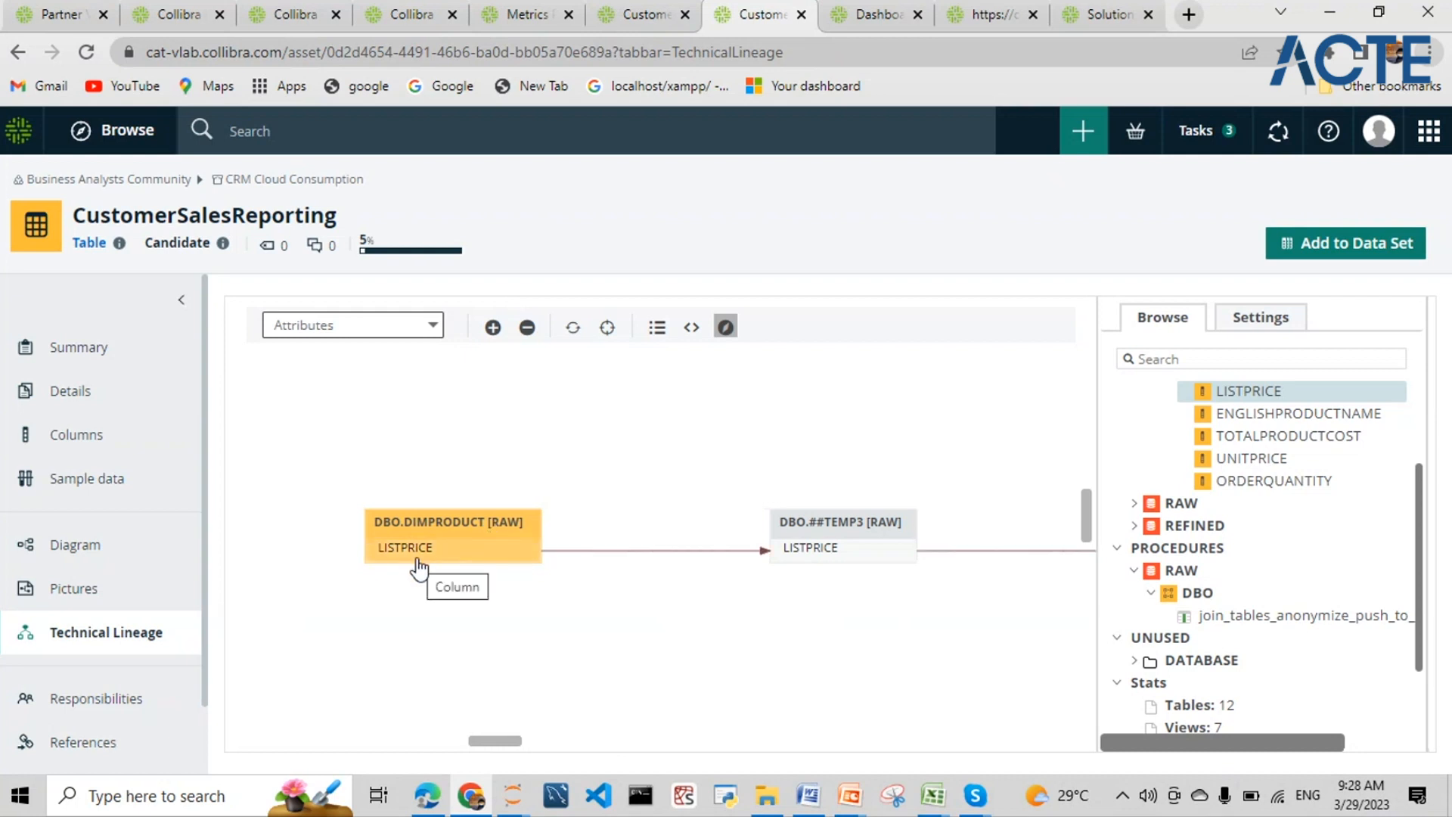
pyautogui.click(428, 661)
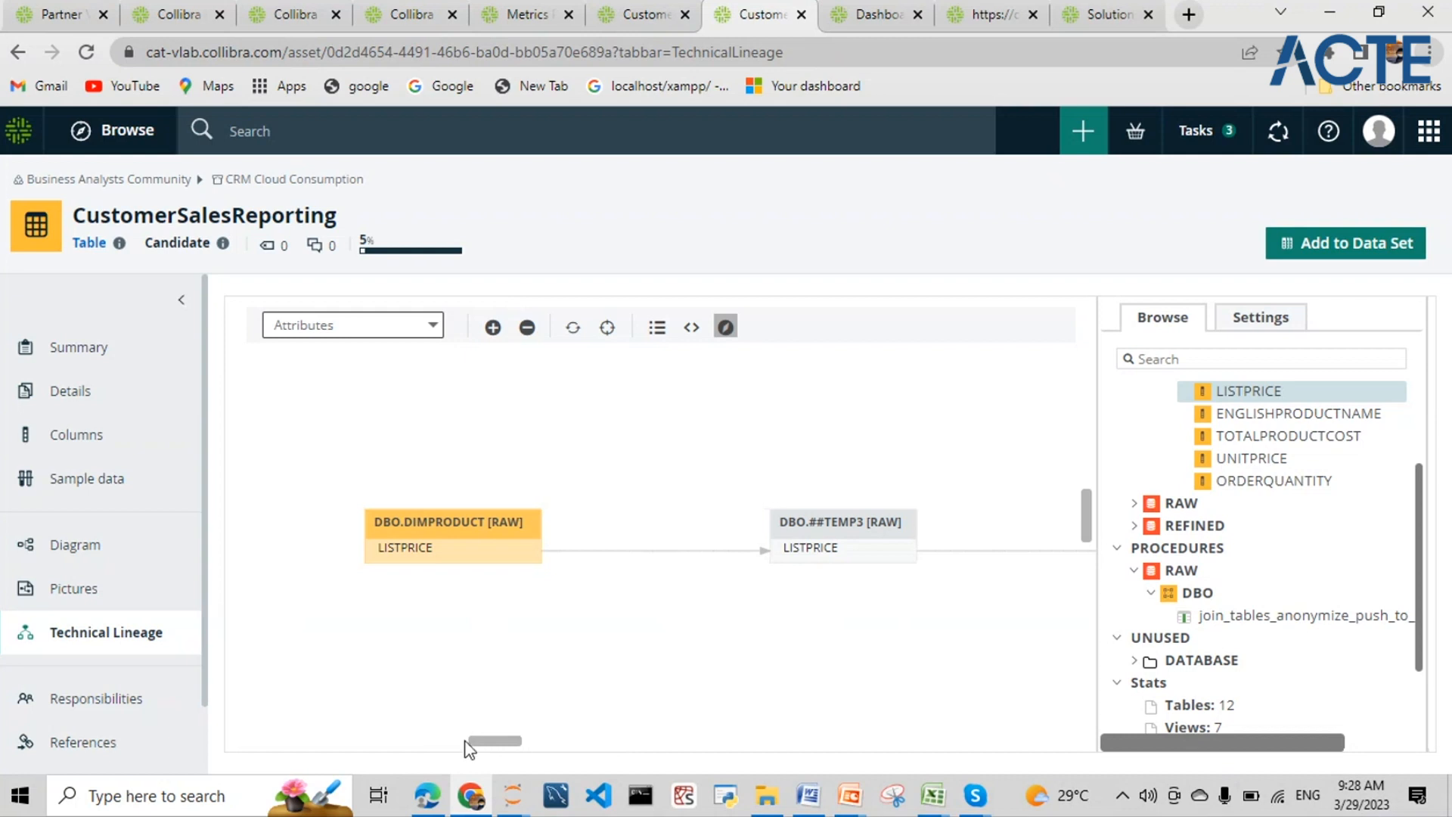
pyautogui.moveTo(481, 742); pyautogui.dragTo(515, 745)
pyautogui.scroll(-3, 1263, 666)
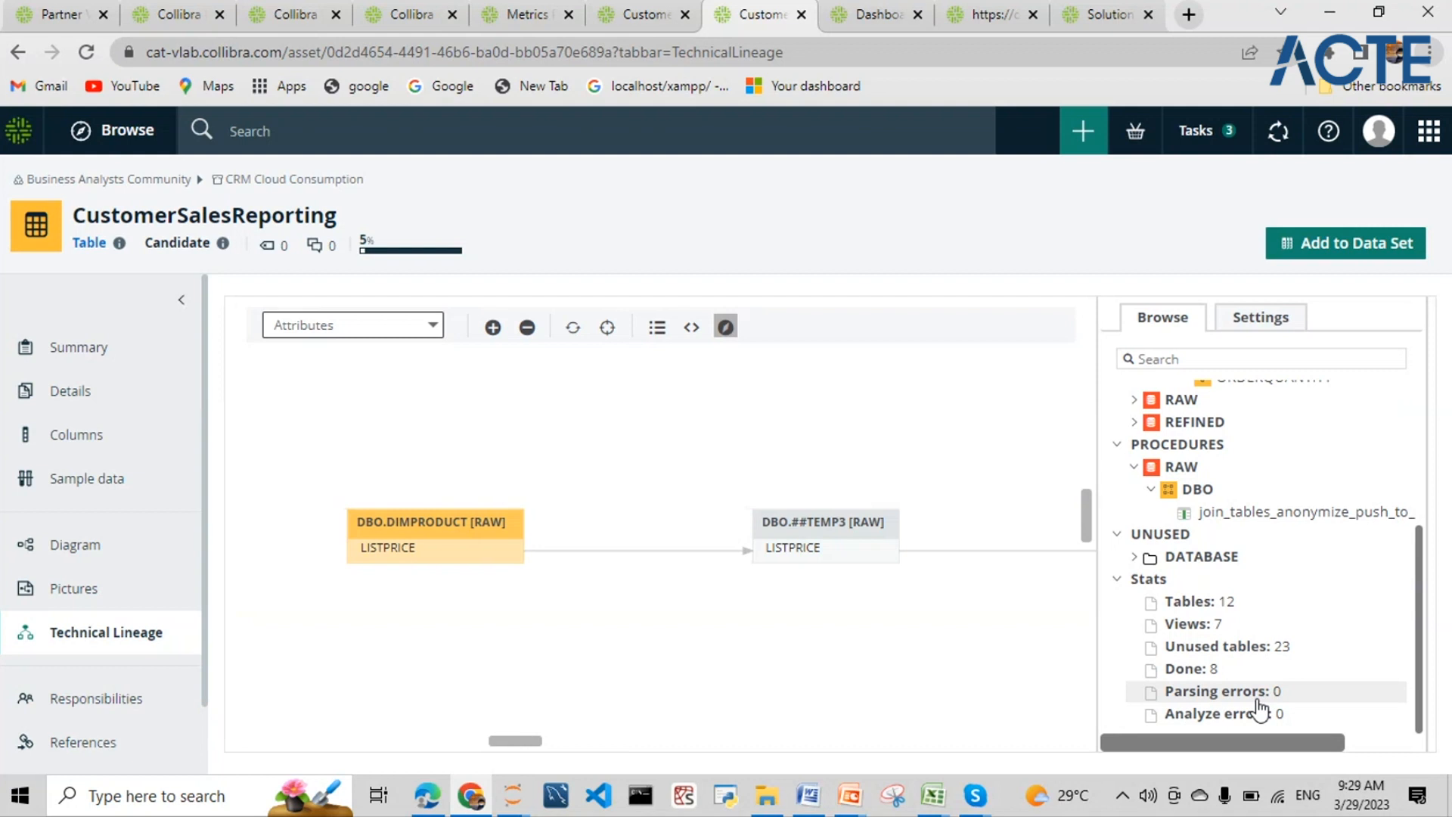
# - Show the lineage status table and highlight the Last sync time and Consumption Source ID
pyautogui.click(1254, 326)
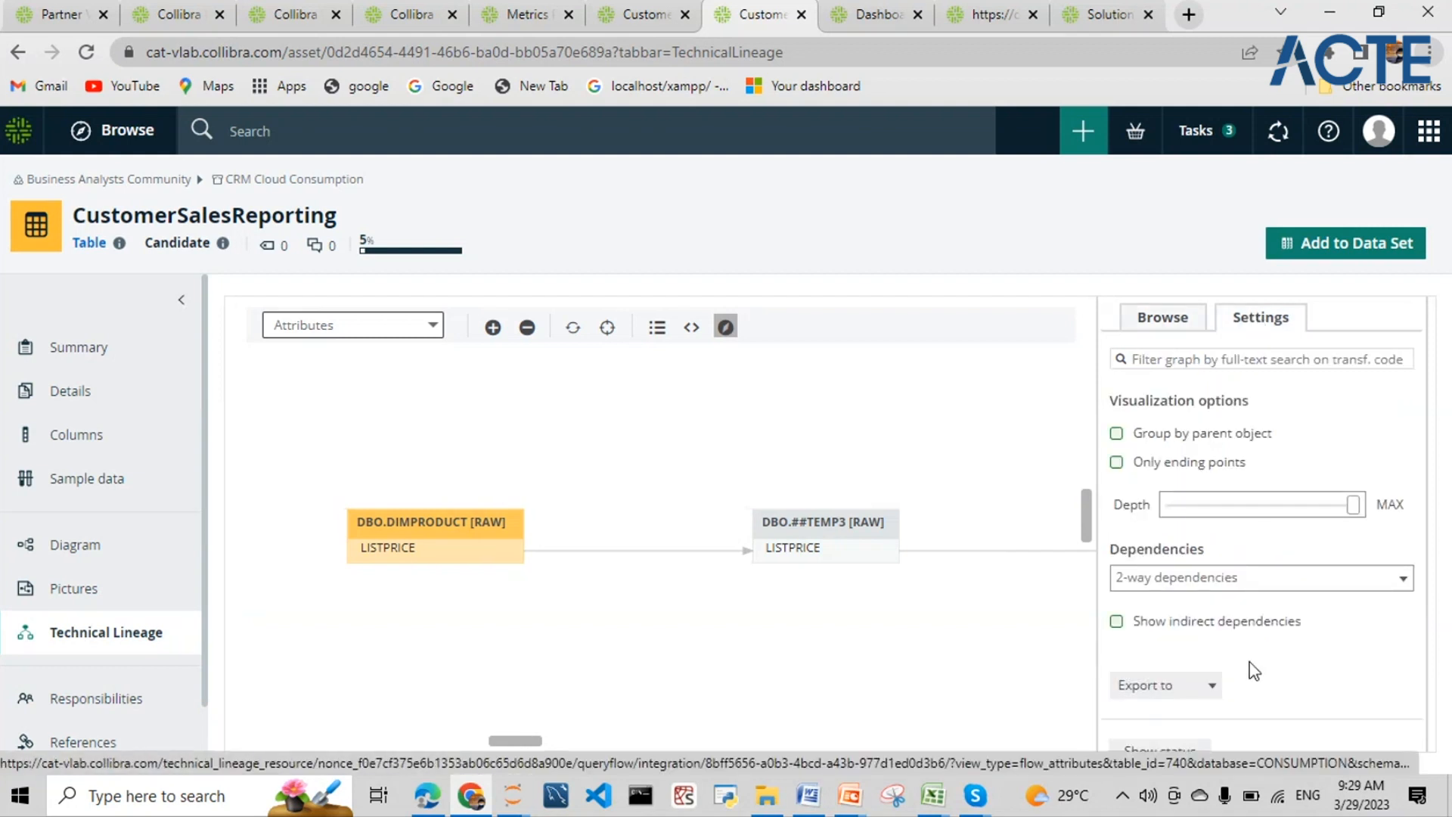
pyautogui.click(1194, 740)
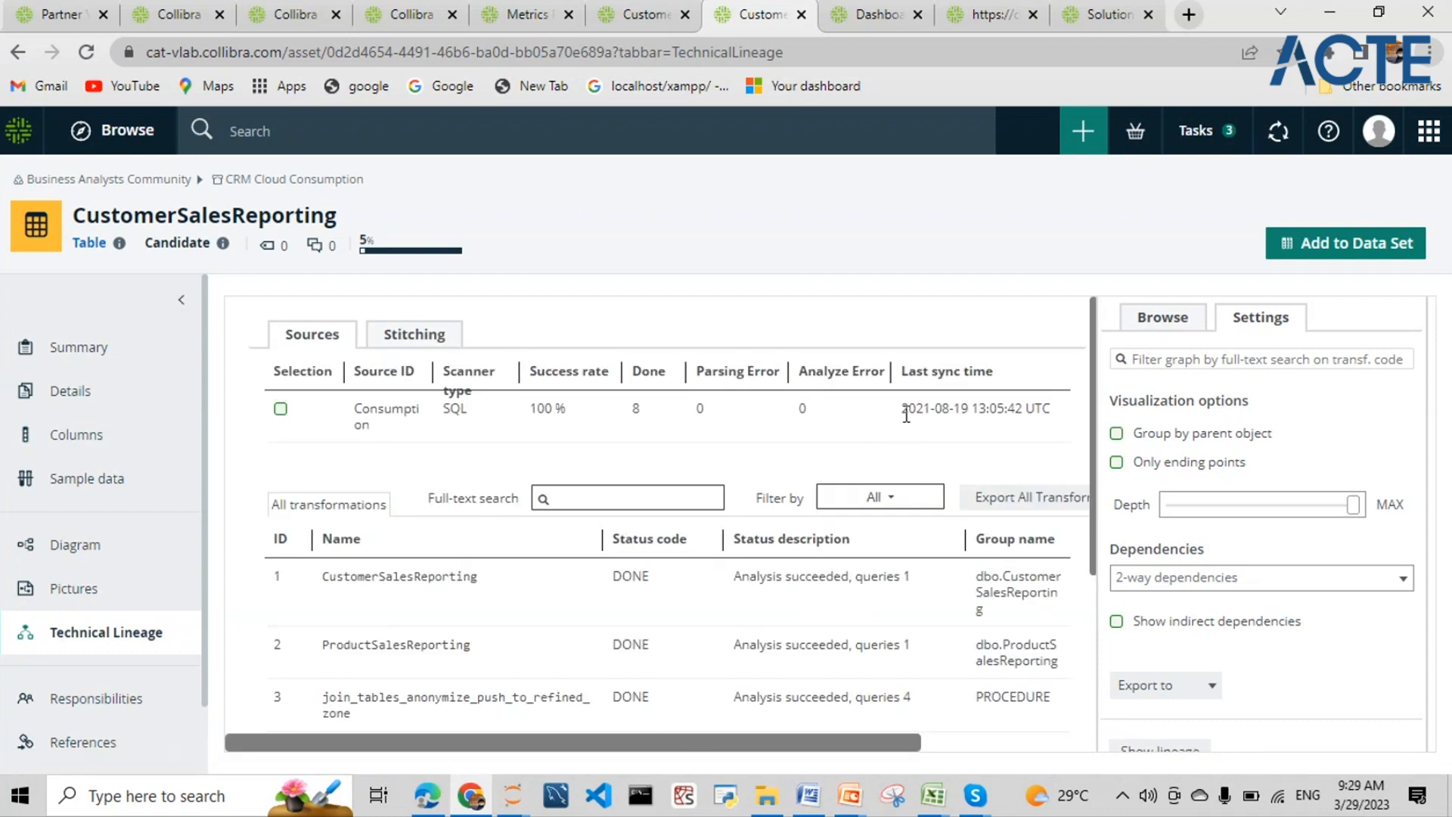
pyautogui.moveTo(900, 409); pyautogui.dragTo(1055, 428)
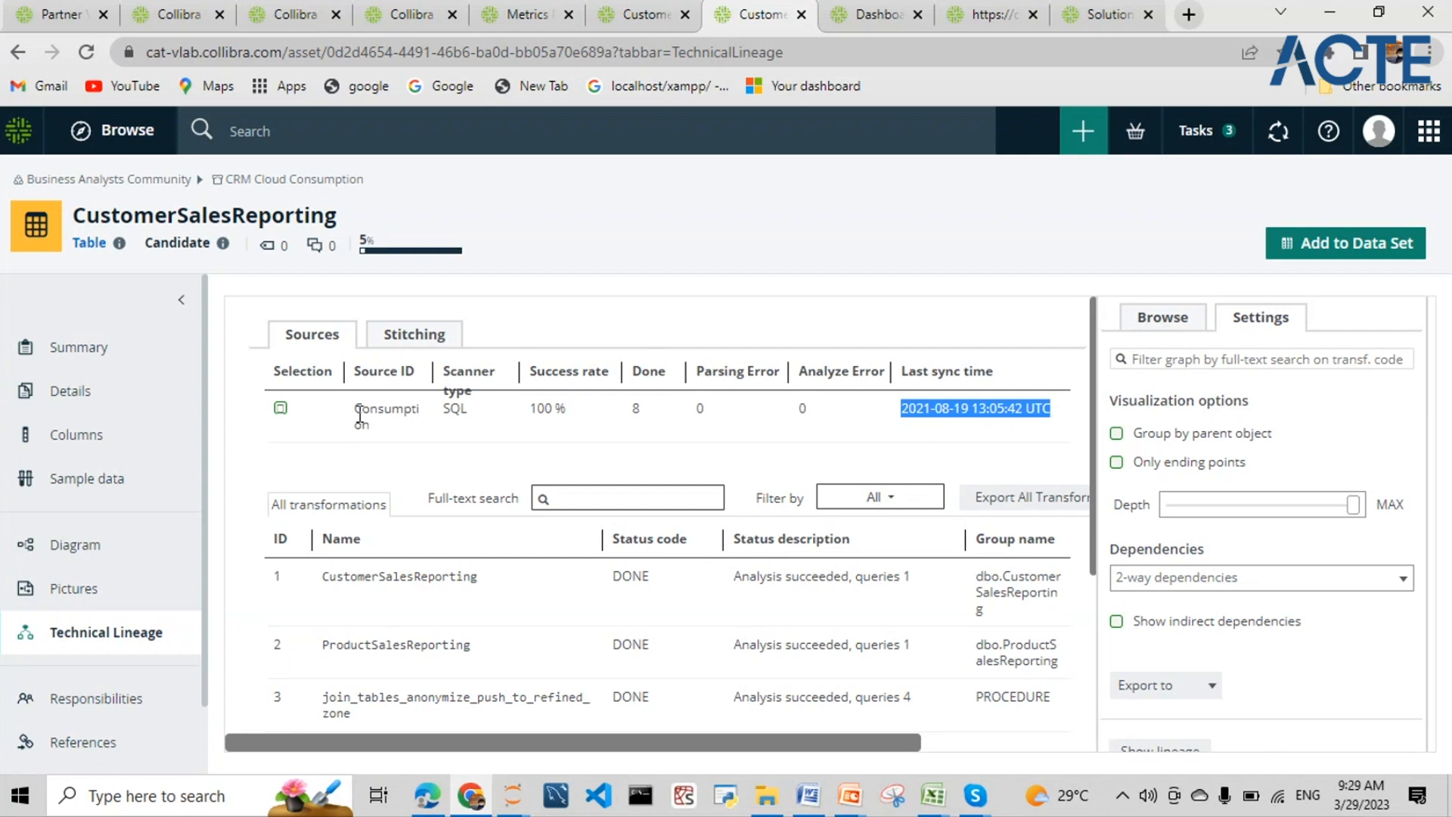
pyautogui.click(280, 408)
pyautogui.moveTo(352, 408); pyautogui.dragTo(383, 428)
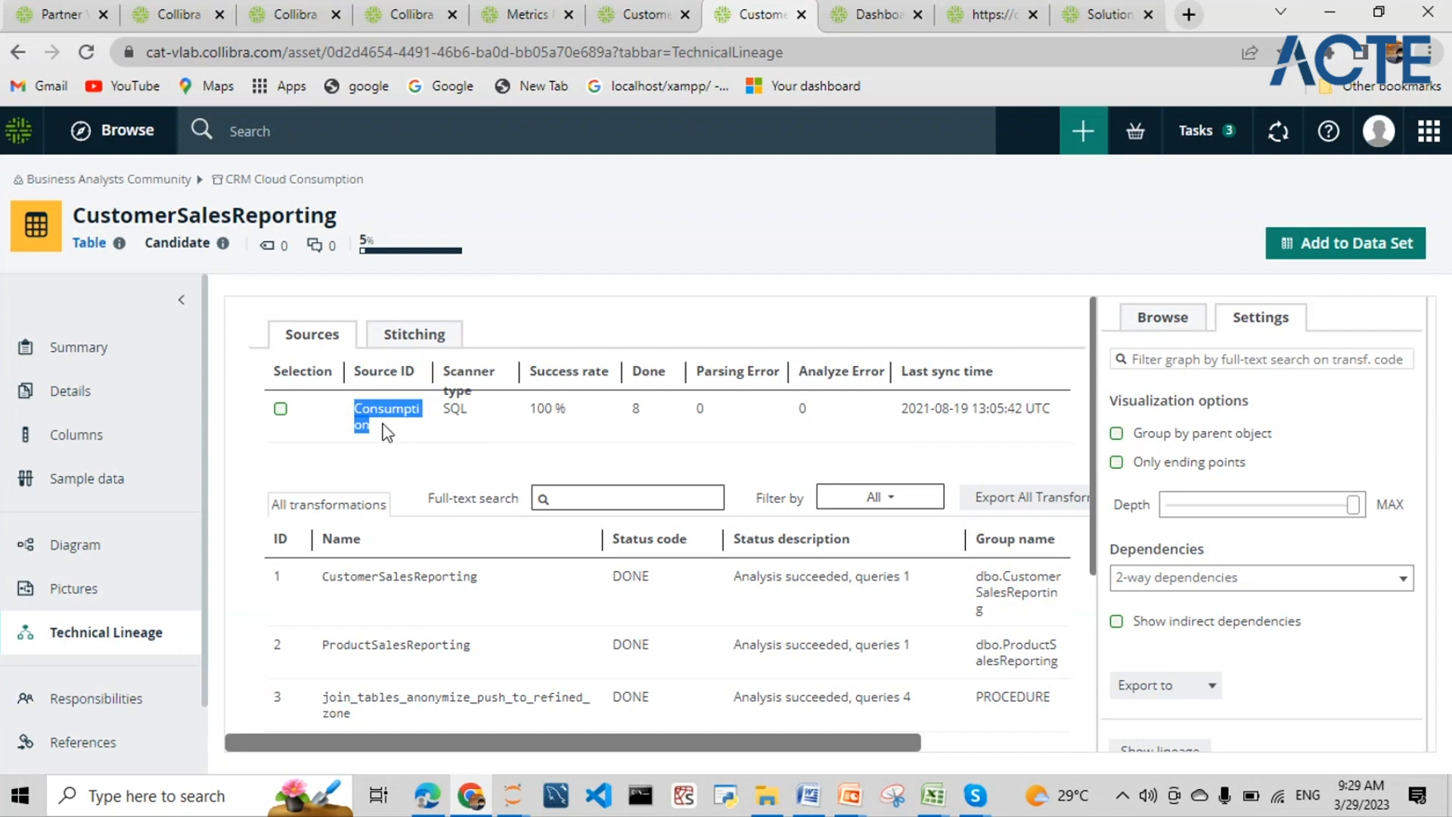
pyautogui.moveTo(388, 432); pyautogui.dragTo(354, 409)
# - Expand the CustomerSalesReporting and ProductSalesReporting rows to show their CREATE VIEW SQL
pyautogui.scroll(-1, 416, 484)
pyautogui.click(393, 492)
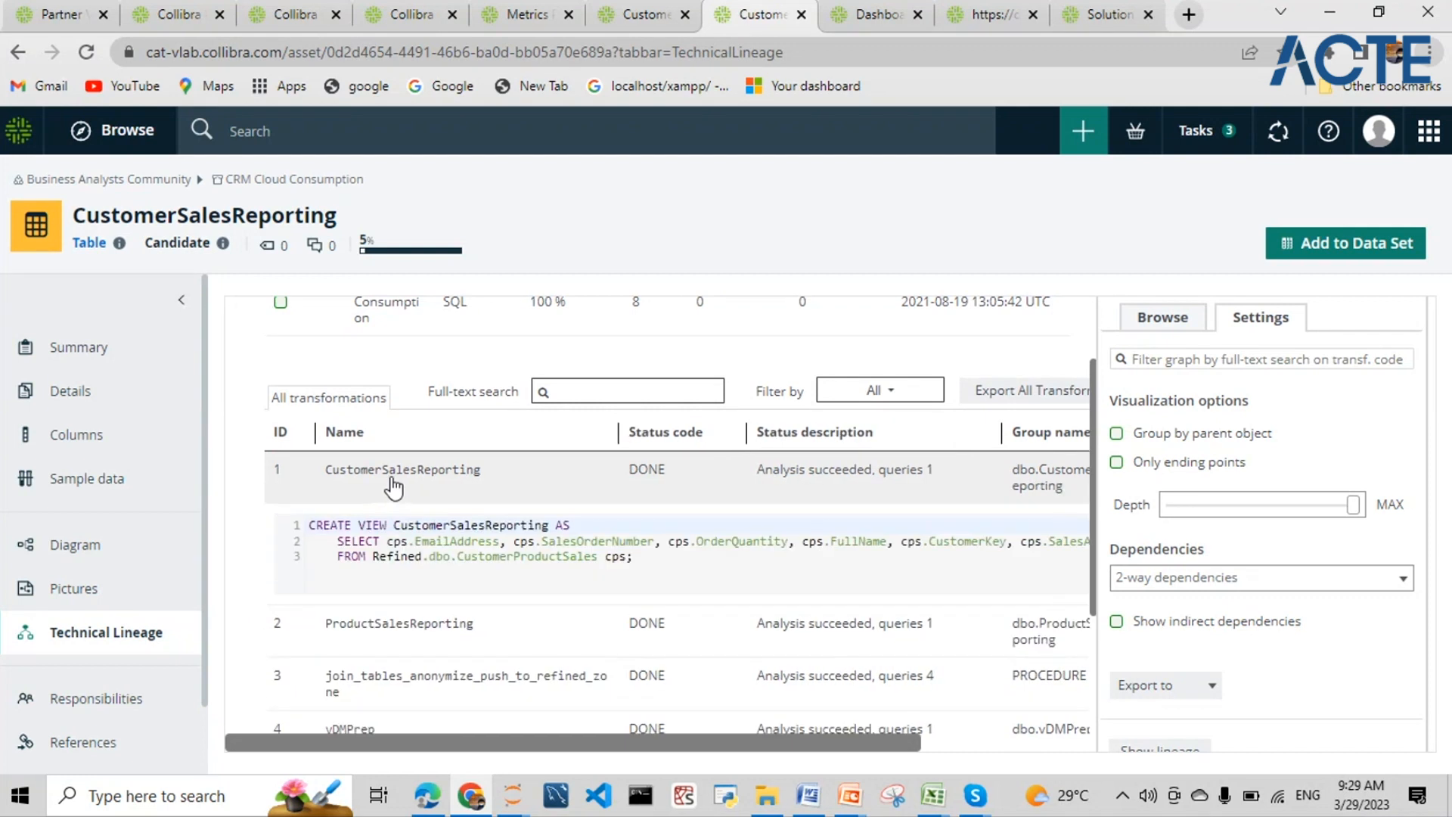
pyautogui.scroll(1, 394, 488)
pyautogui.scroll(-2, 401, 469)
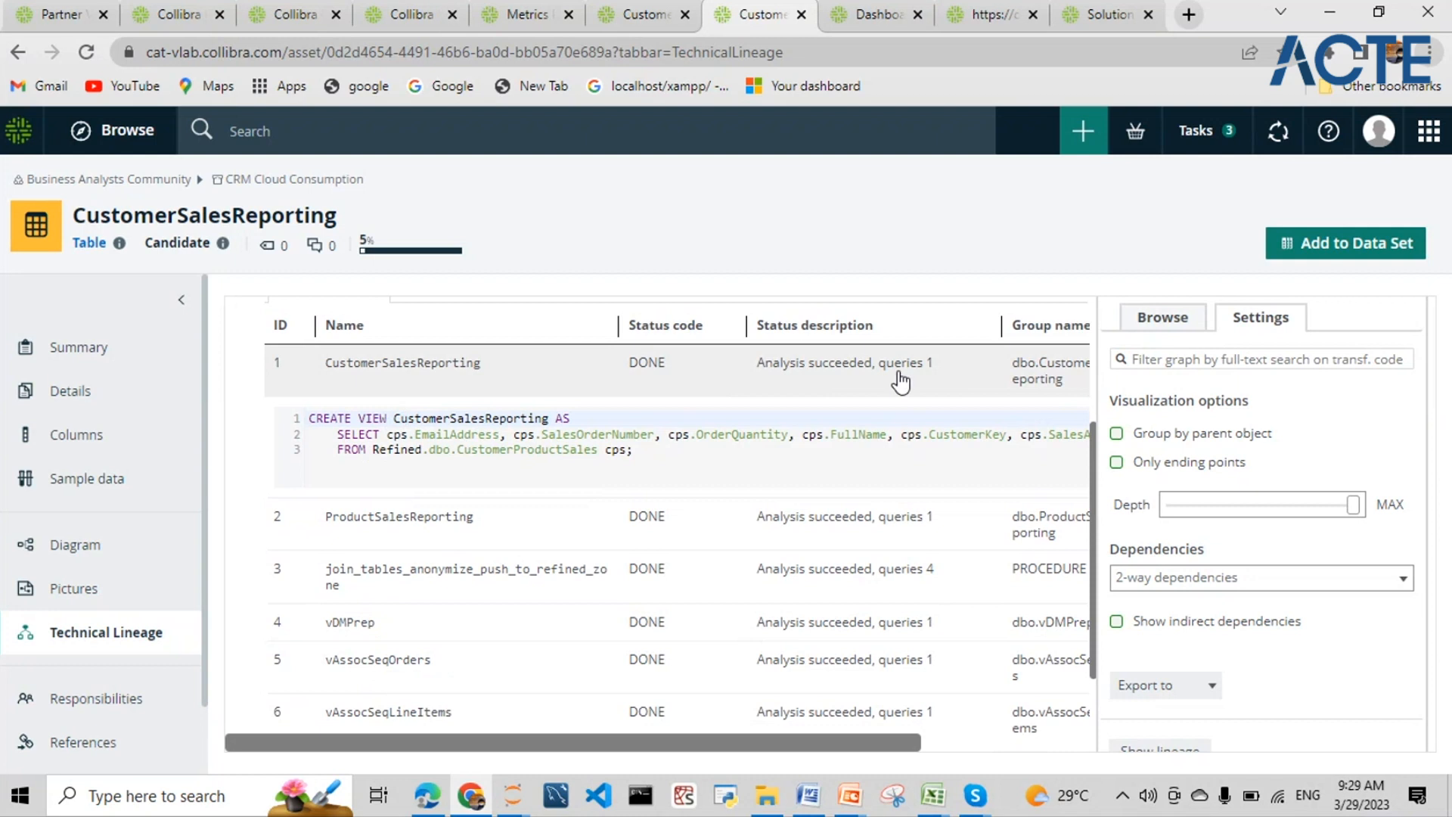
pyautogui.scroll(-2, 869, 453)
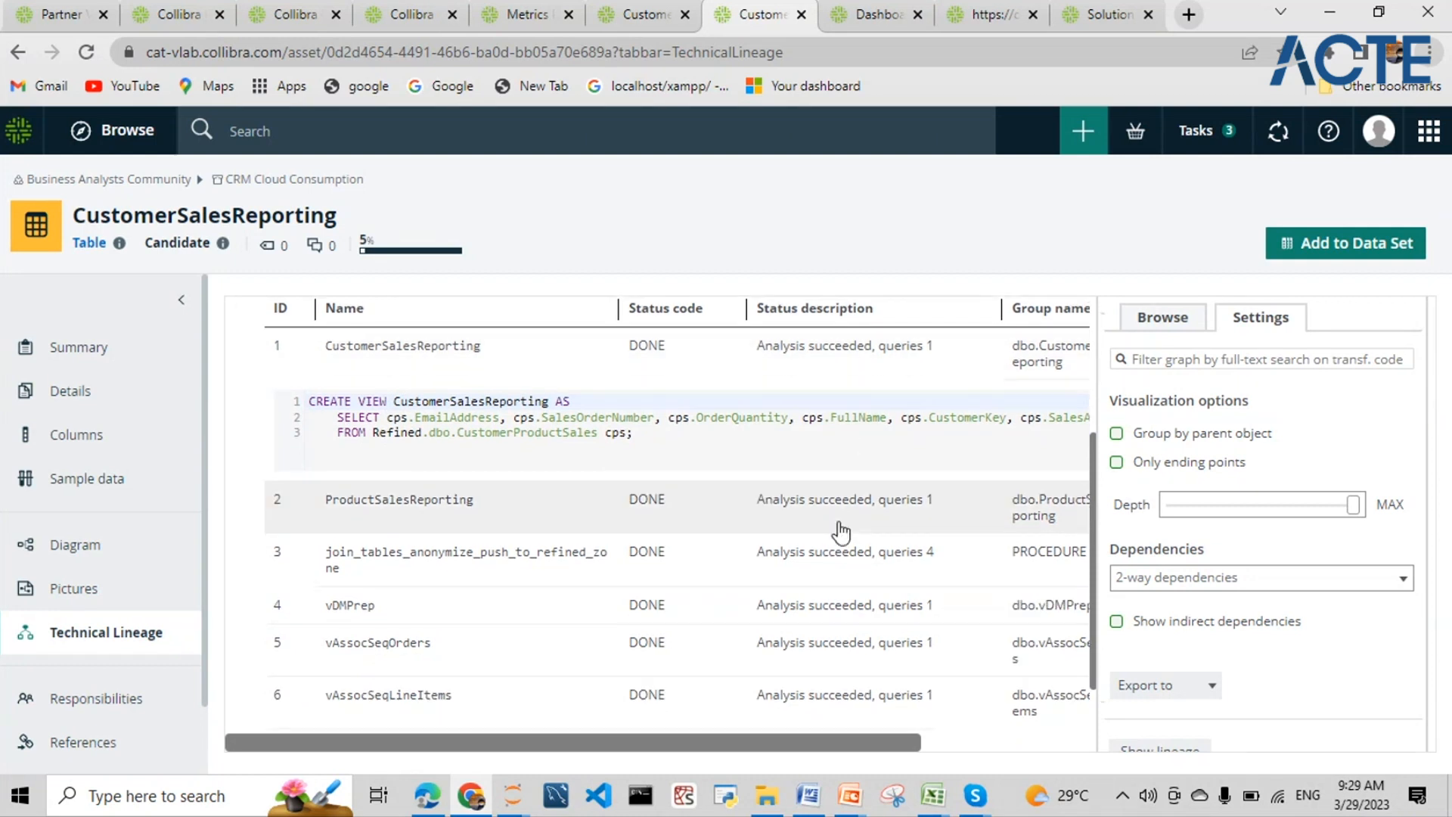
pyautogui.scroll(3, 773, 424)
pyautogui.scroll(1, 773, 451)
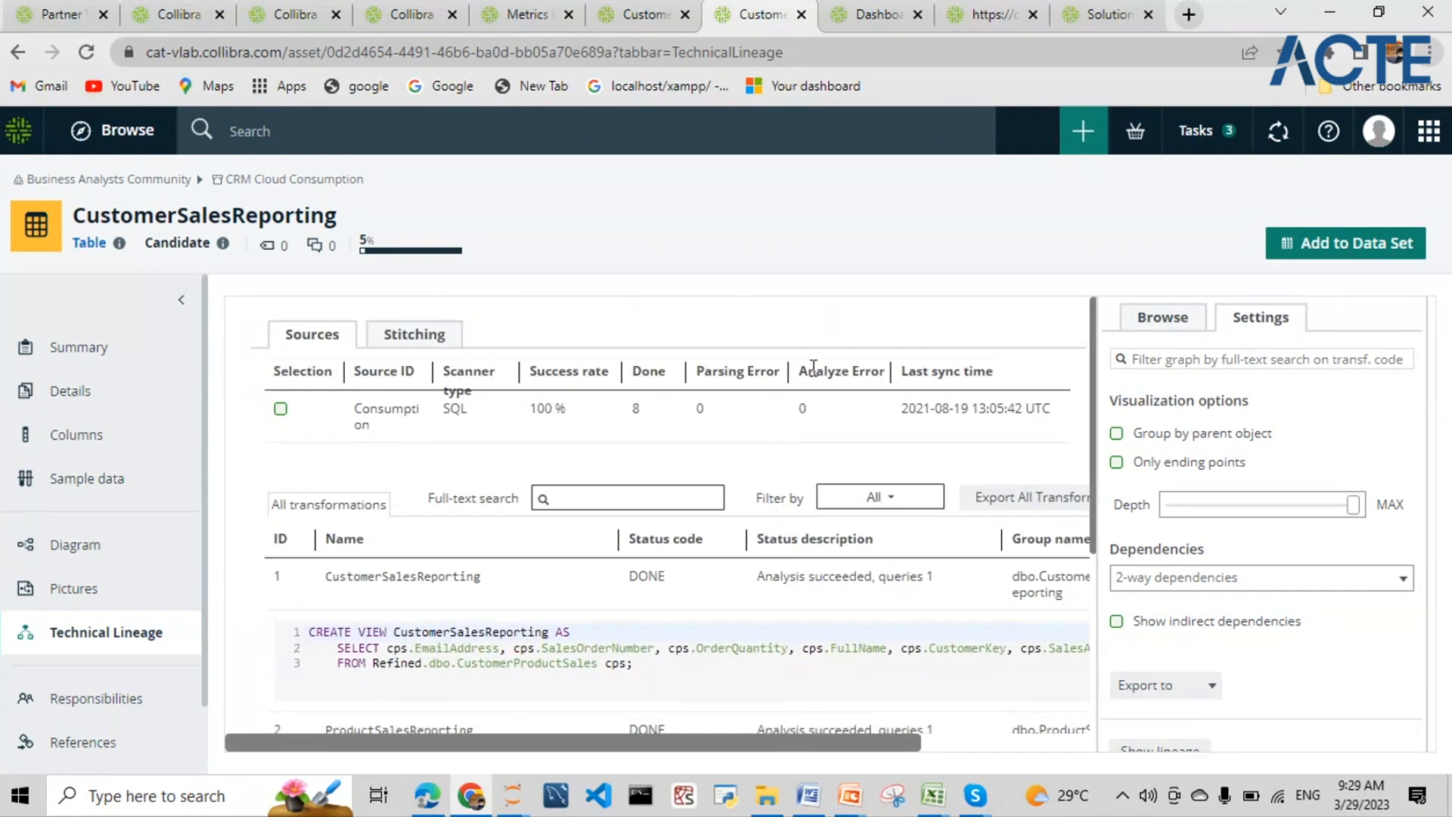
pyautogui.scroll(-5, 749, 597)
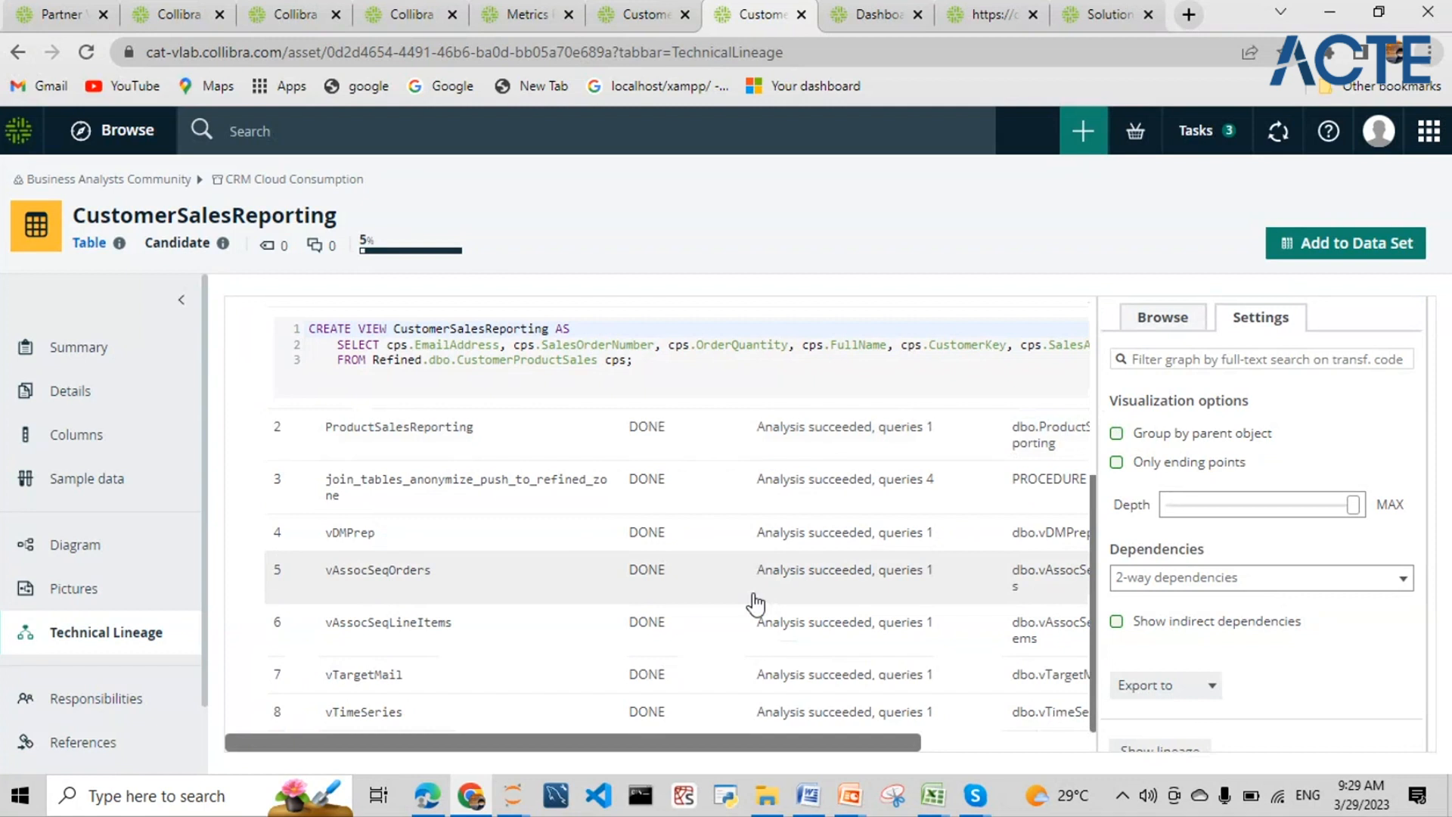
pyautogui.click(870, 433)
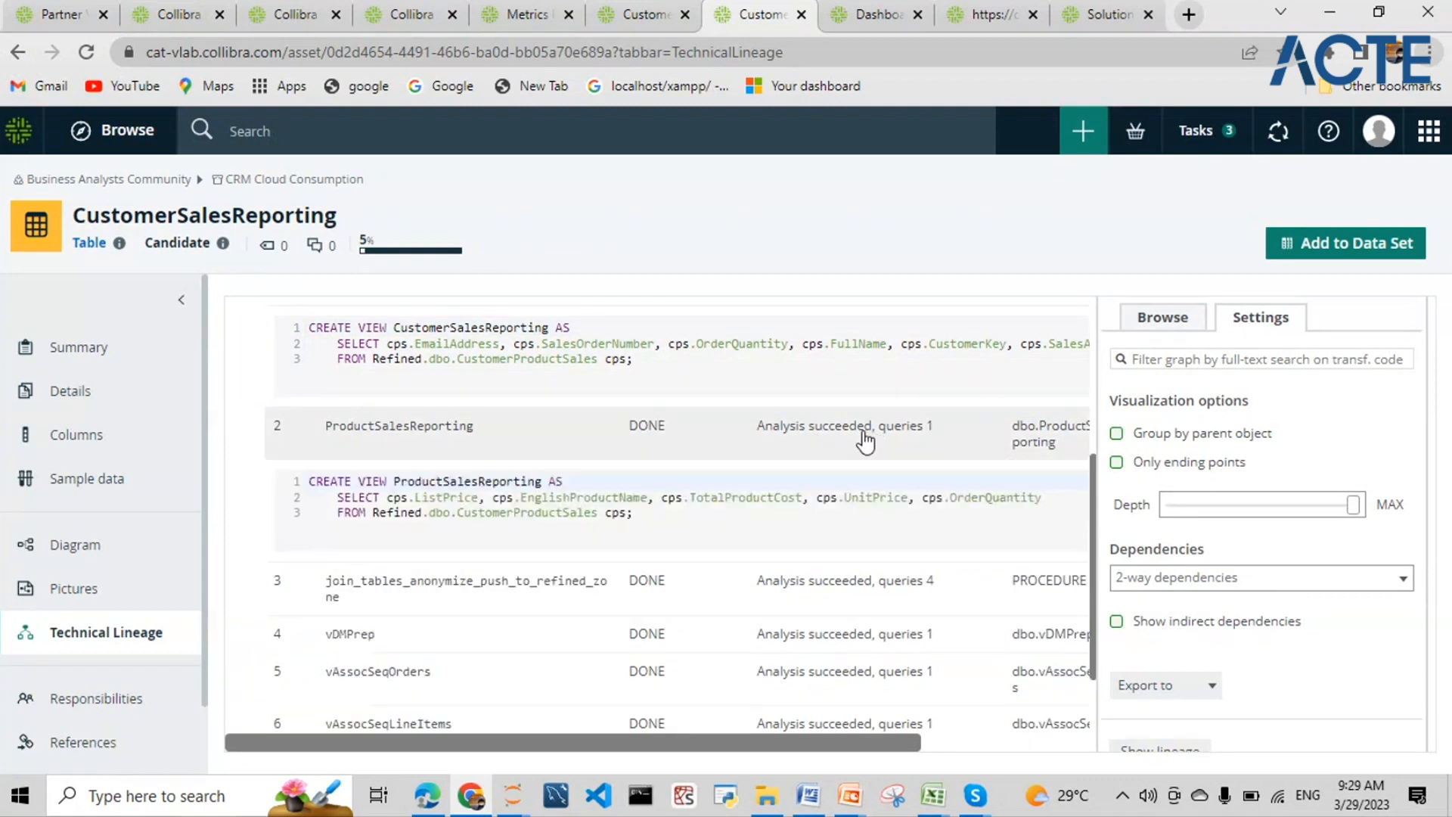
# - Point out the FROM Refined line, the cps alias and EnglishProductName in the SQL
pyautogui.click(339, 512)
pyautogui.moveTo(521, 497)
pyautogui.mouseDown()
pyautogui.moveTo(493, 498)
pyautogui.moveTo(521, 497)
pyautogui.mouseUp()
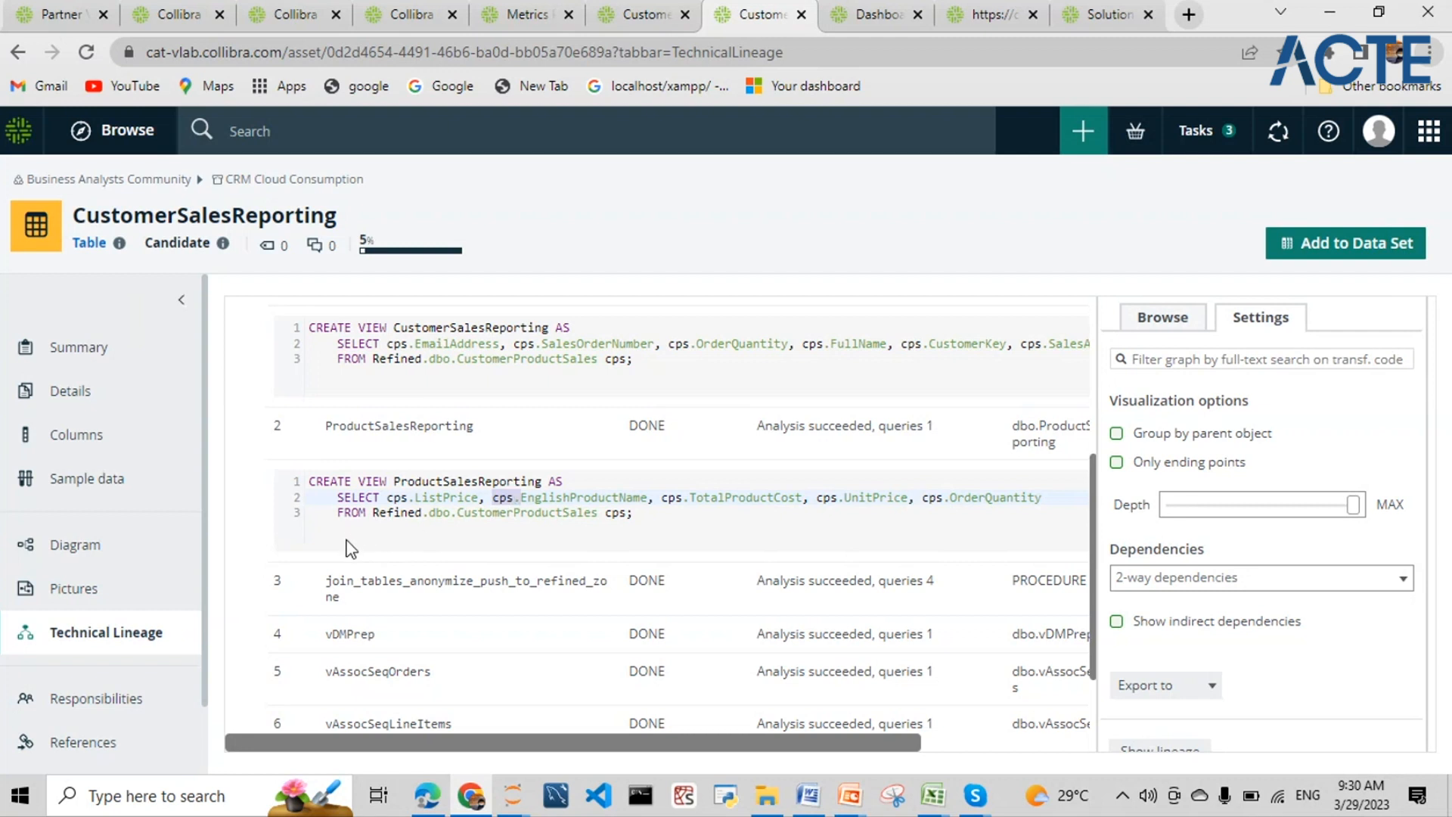
pyautogui.moveTo(521, 497); pyautogui.dragTo(648, 498)
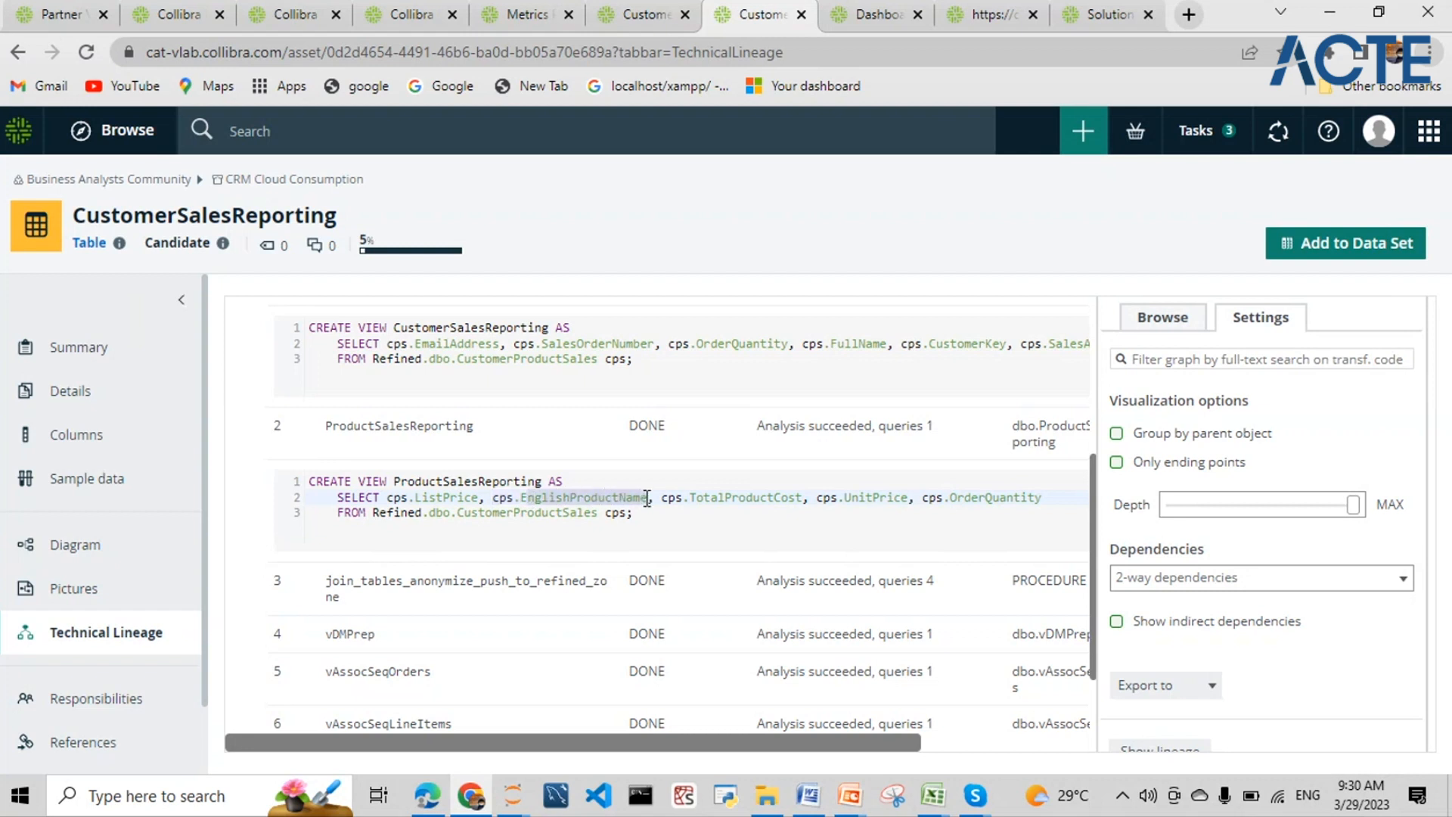
pyautogui.click(518, 509)
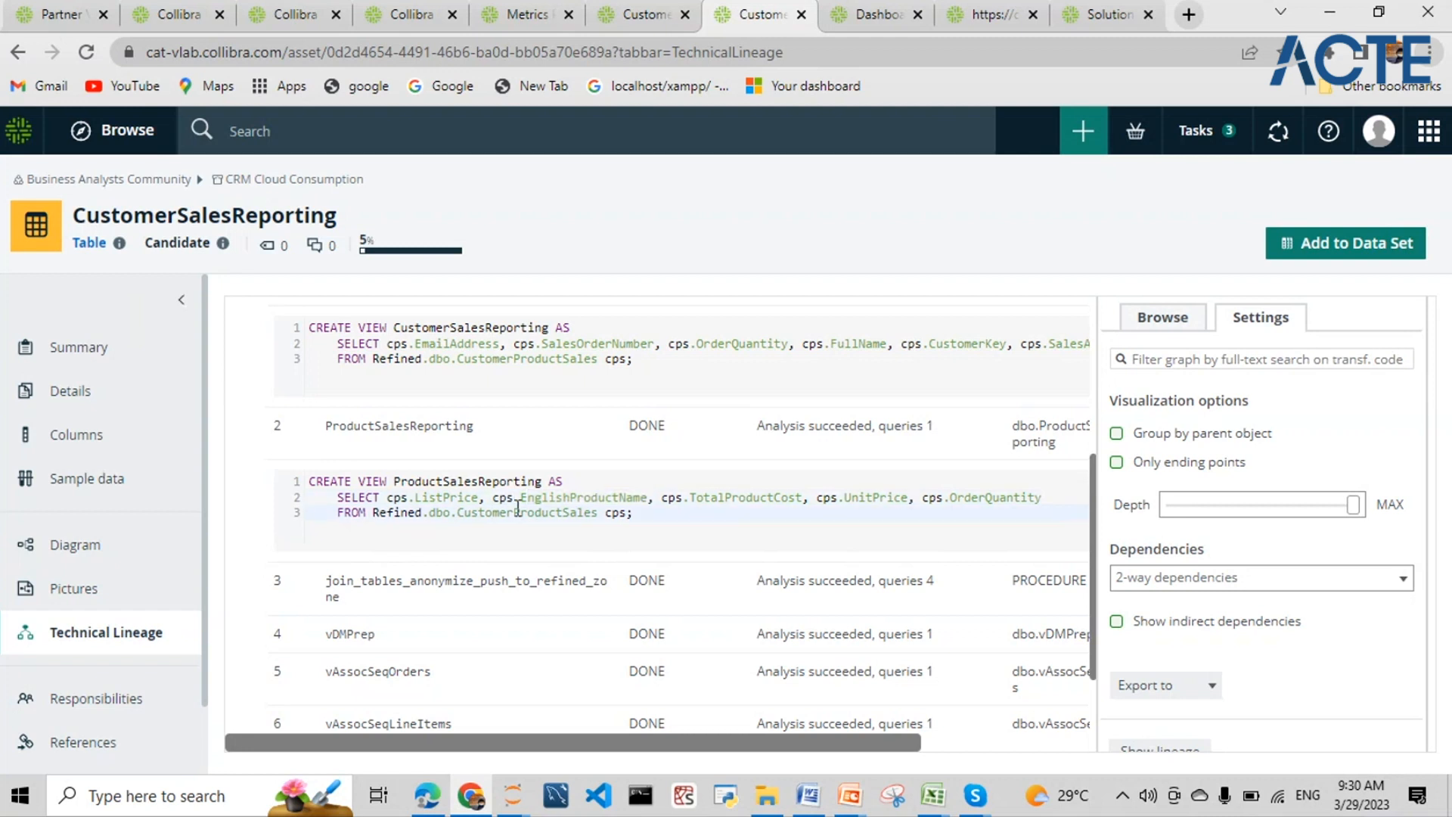
pyautogui.doubleClick(501, 498)
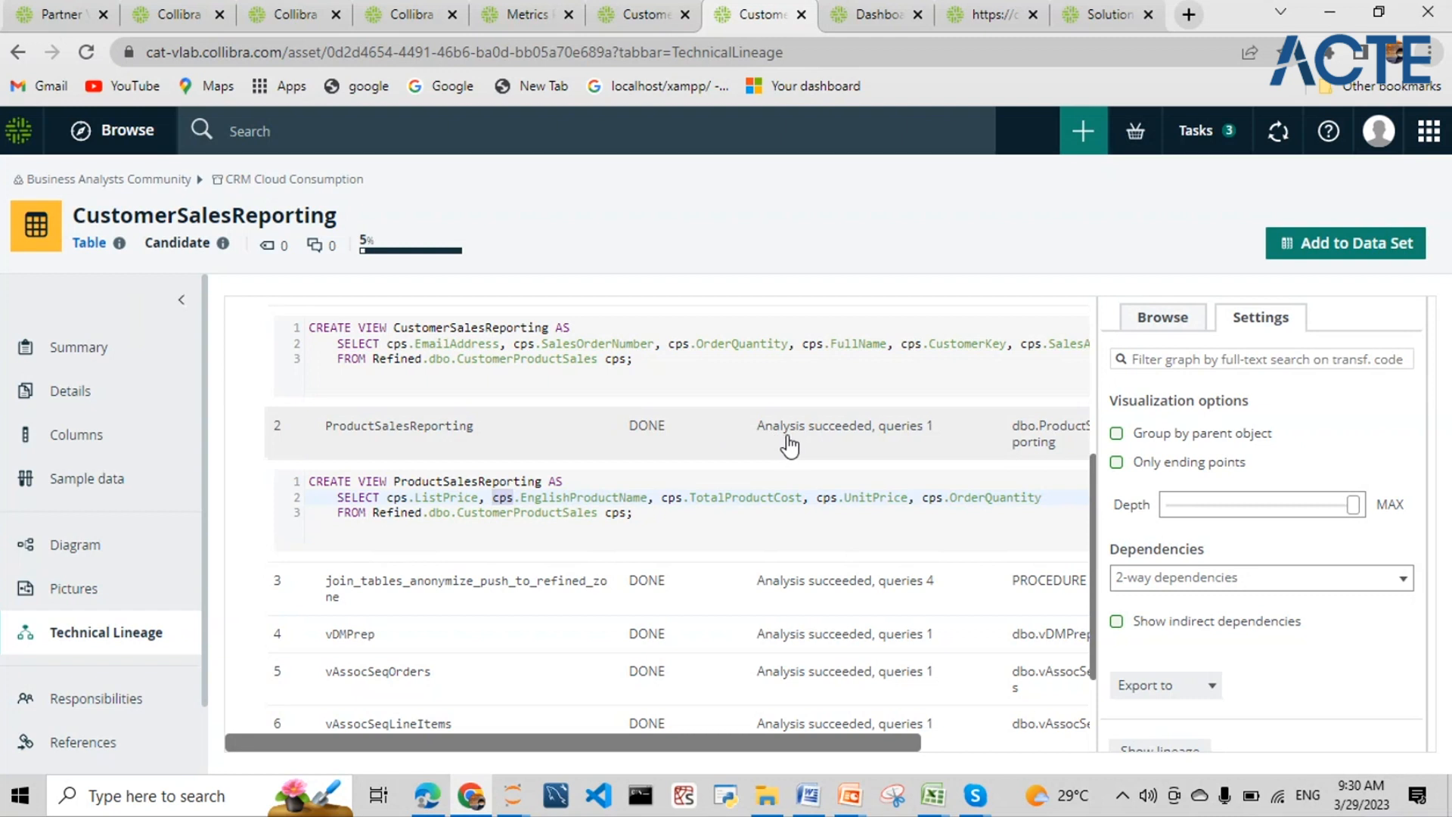
# - Scroll back up and open the Stitching list of asset paths
pyautogui.scroll(-1, 792, 620)
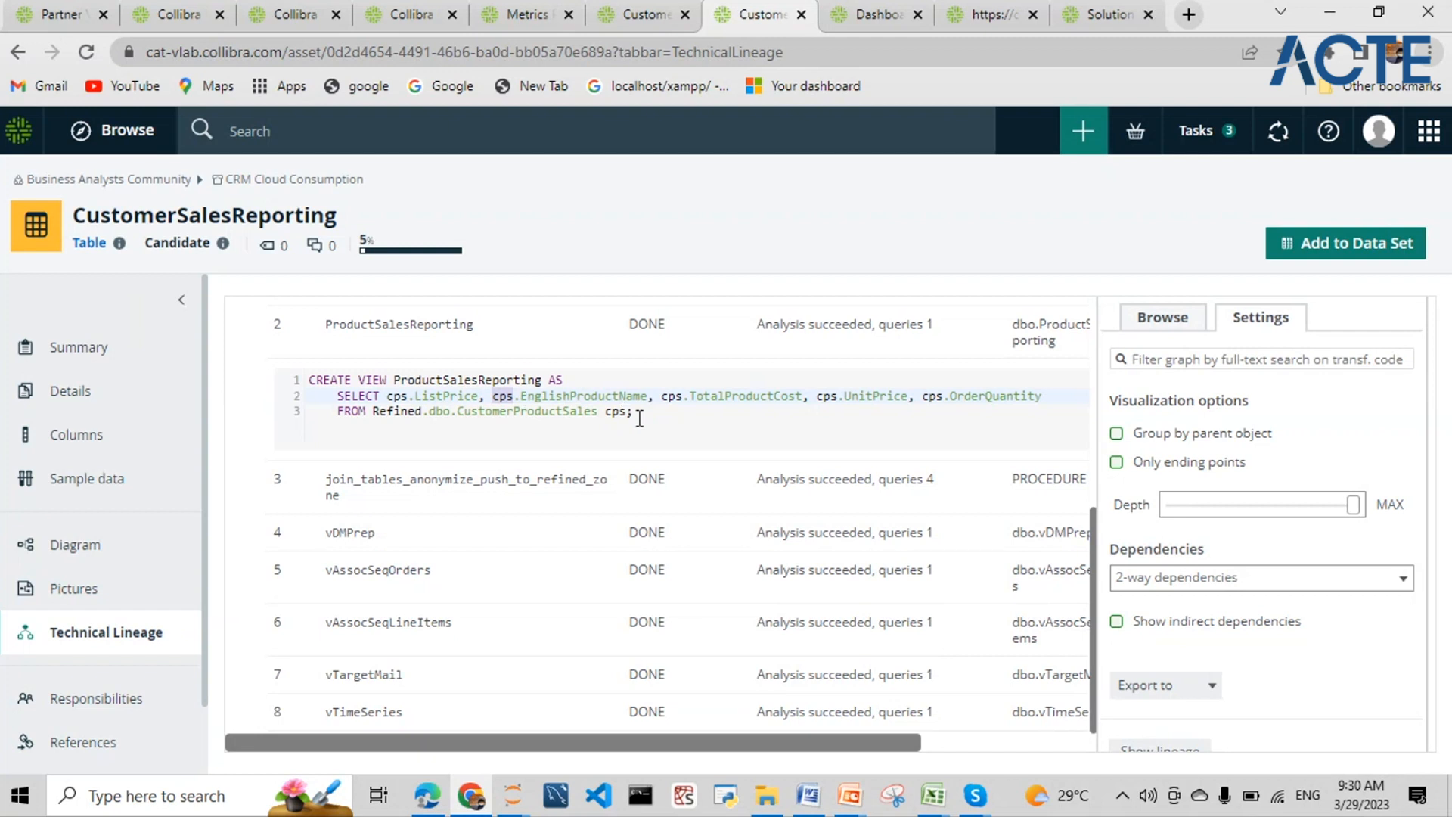
pyautogui.scroll(1, 647, 558)
pyautogui.scroll(4, 647, 558)
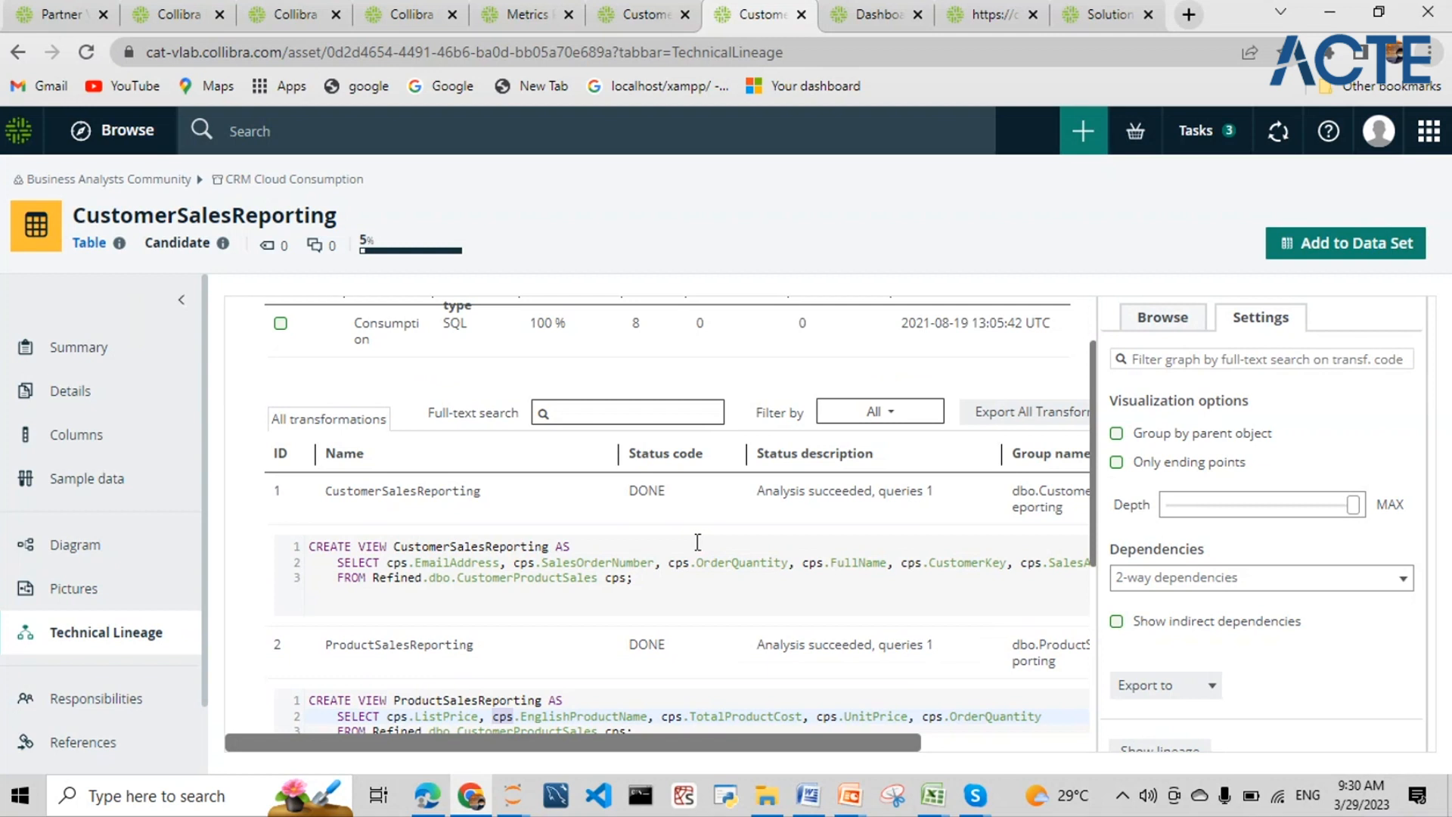
pyautogui.scroll(-3, 696, 546)
pyautogui.scroll(6, 697, 550)
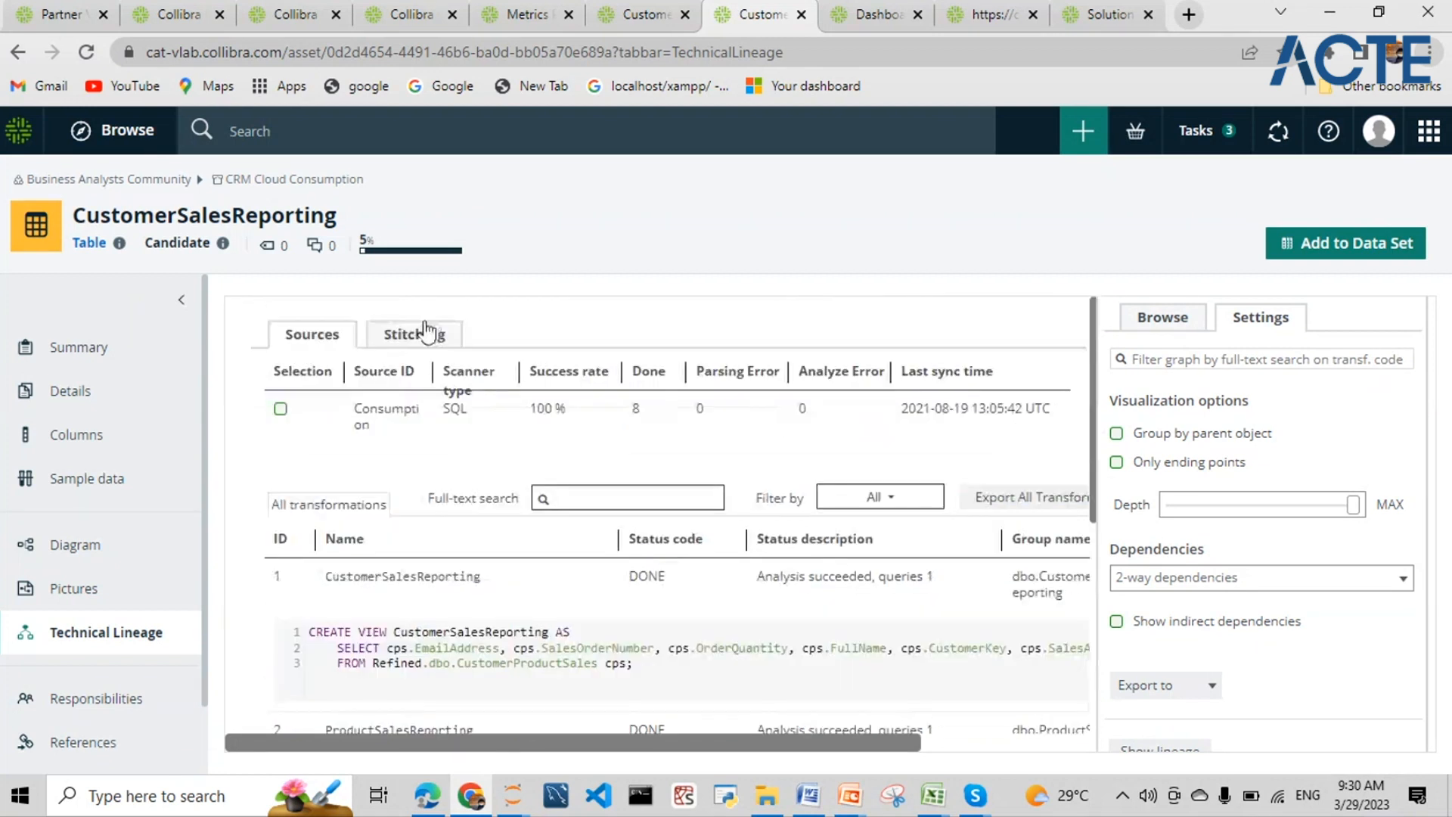
pyautogui.click(425, 333)
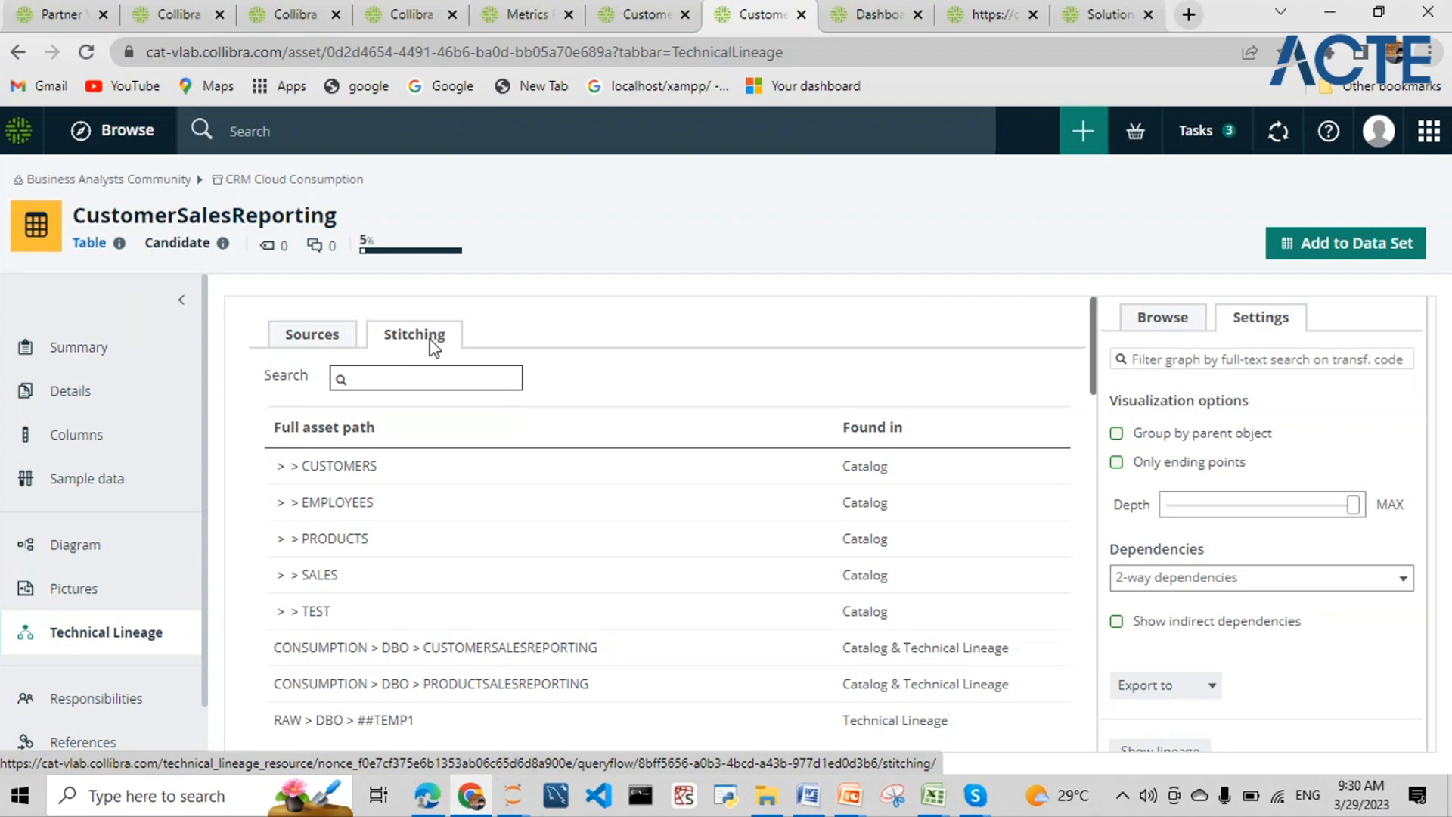
# - Highlight the RAW > DBO > ##TEMP1 path and where the EMPLOYEES asset was found
pyautogui.scroll(-3, 432, 525)
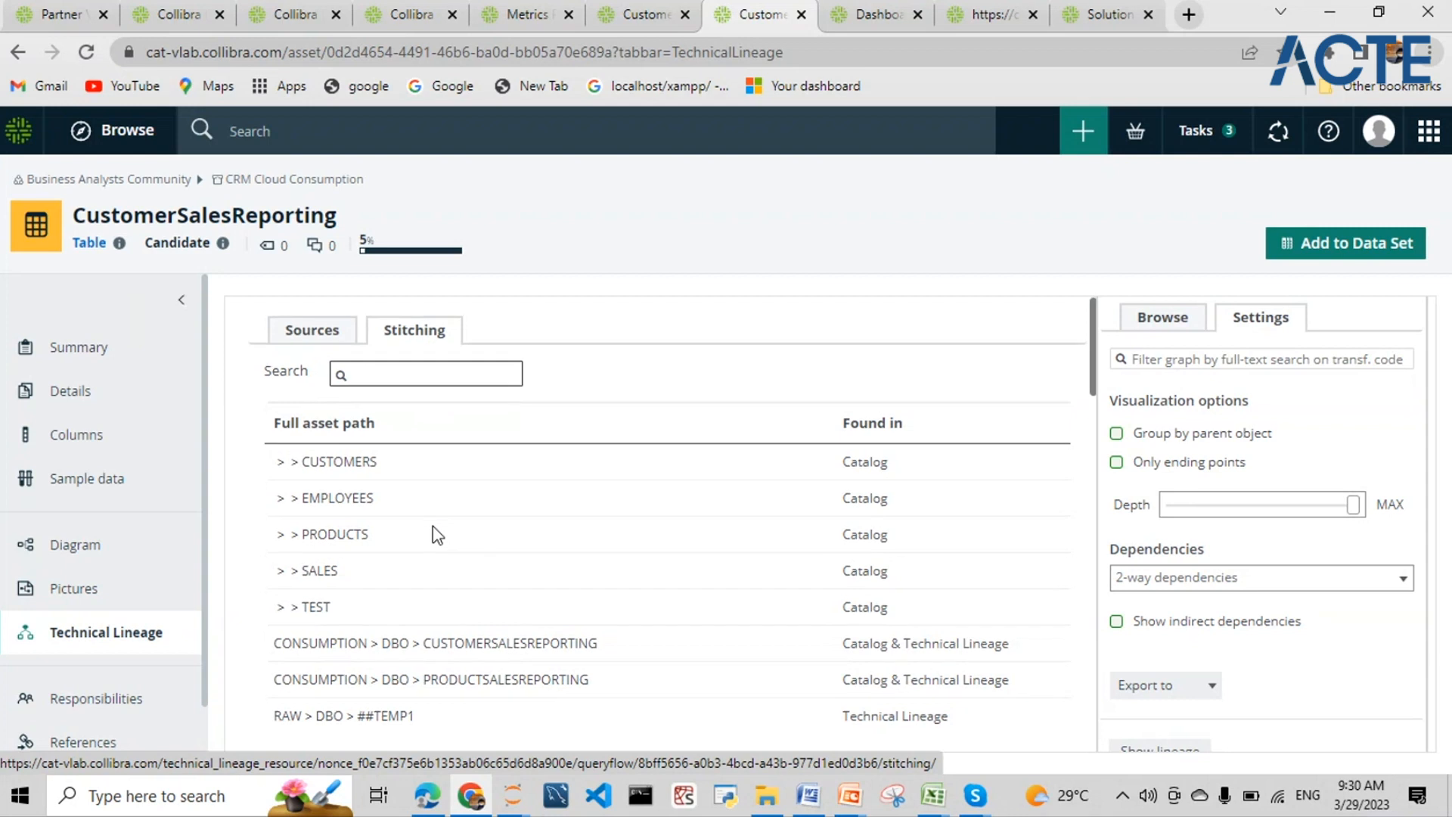
pyautogui.scroll(3, 519, 567)
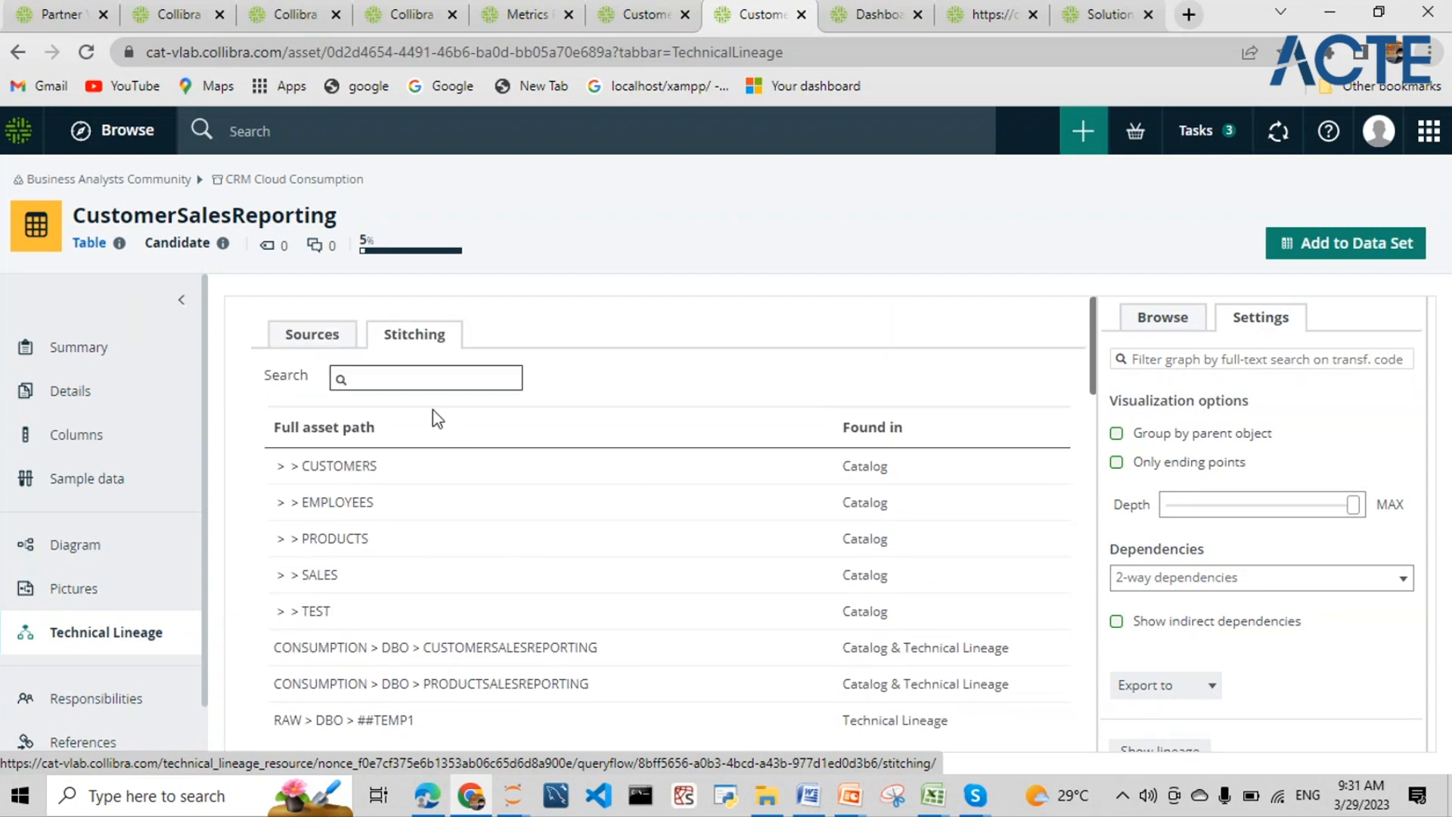
pyautogui.scroll(-4, 433, 412)
pyautogui.moveTo(428, 405); pyautogui.dragTo(302, 404)
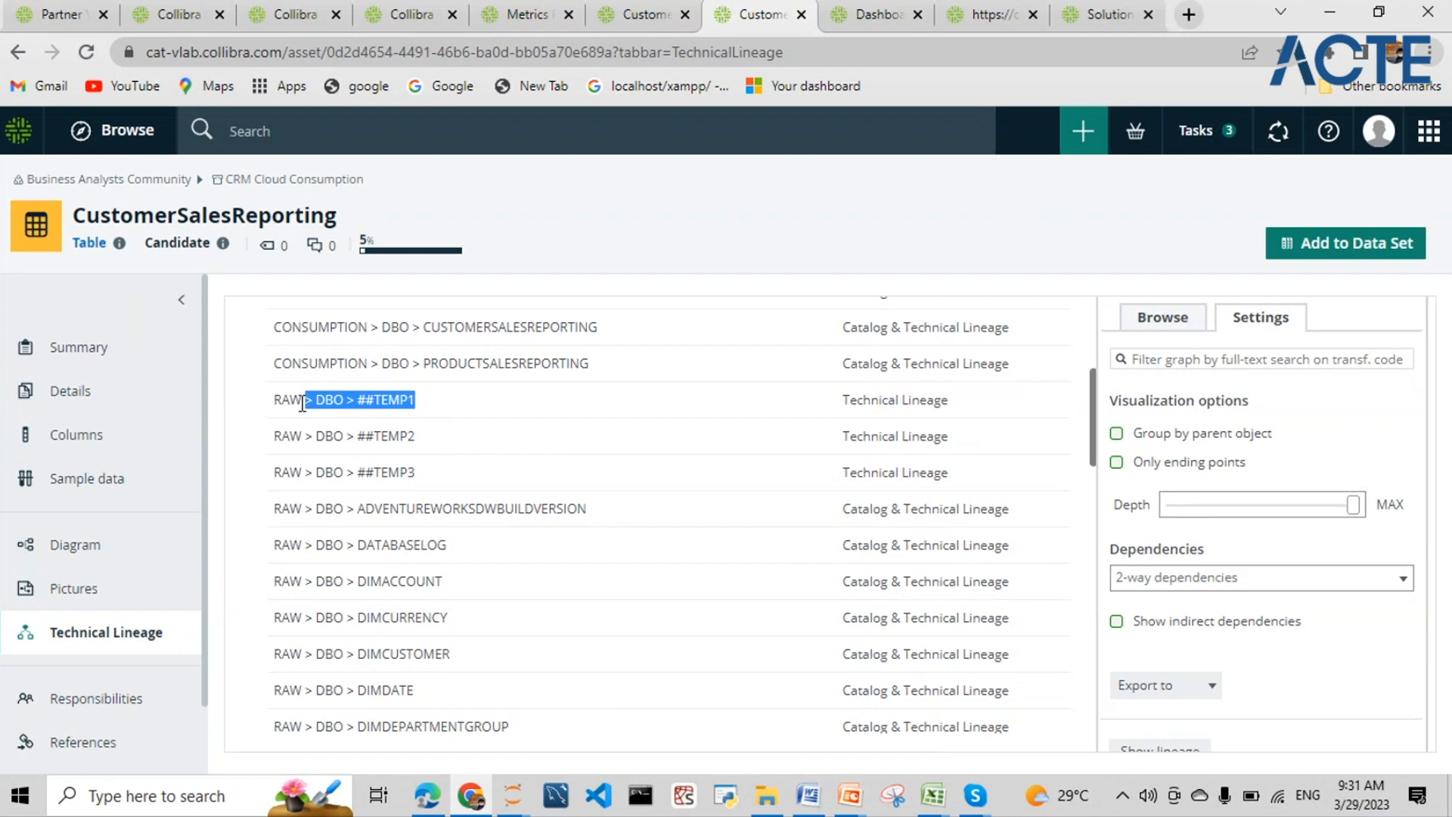
pyautogui.click(955, 408)
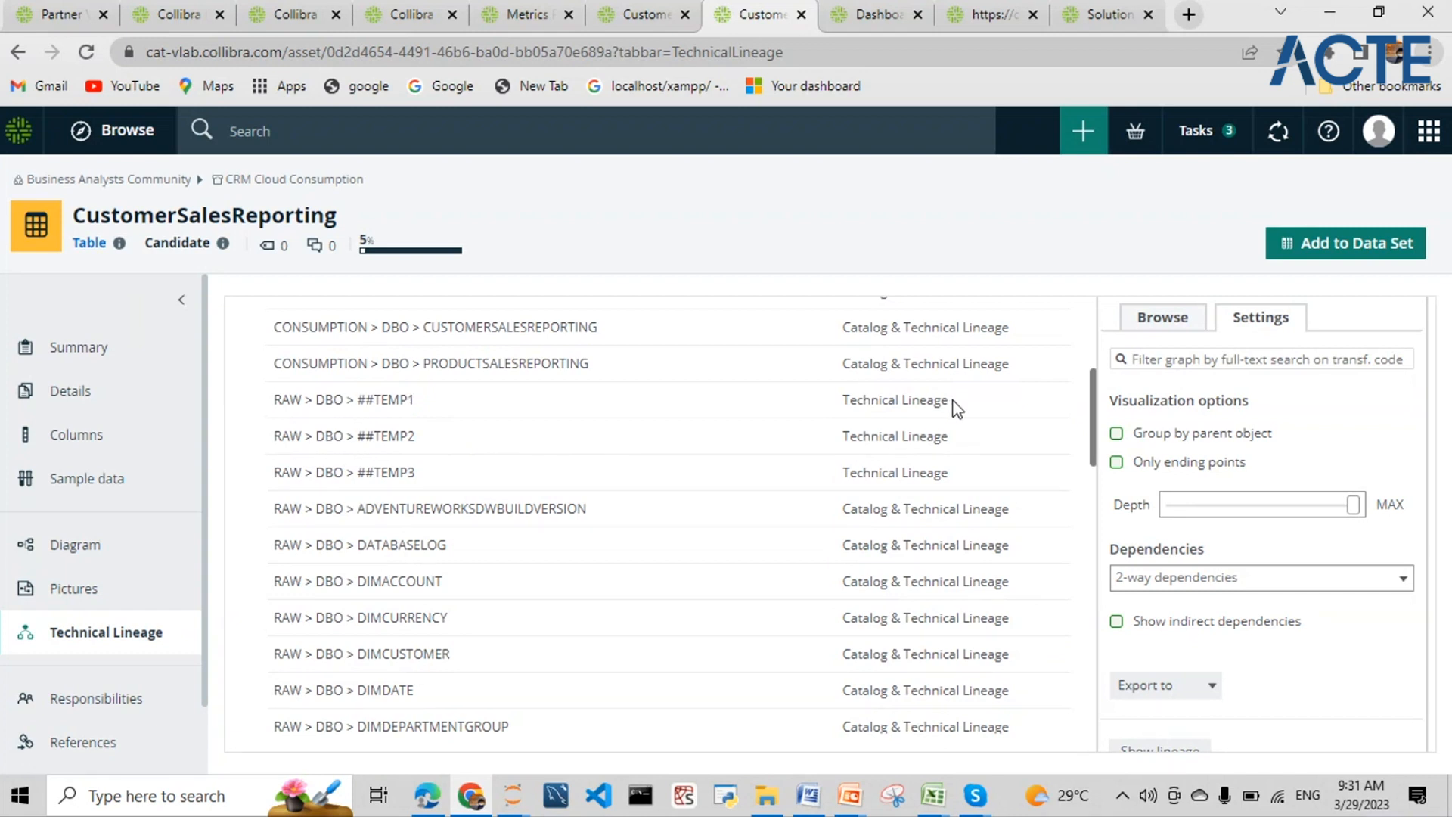
pyautogui.scroll(3, 957, 409)
pyautogui.doubleClick(846, 398)
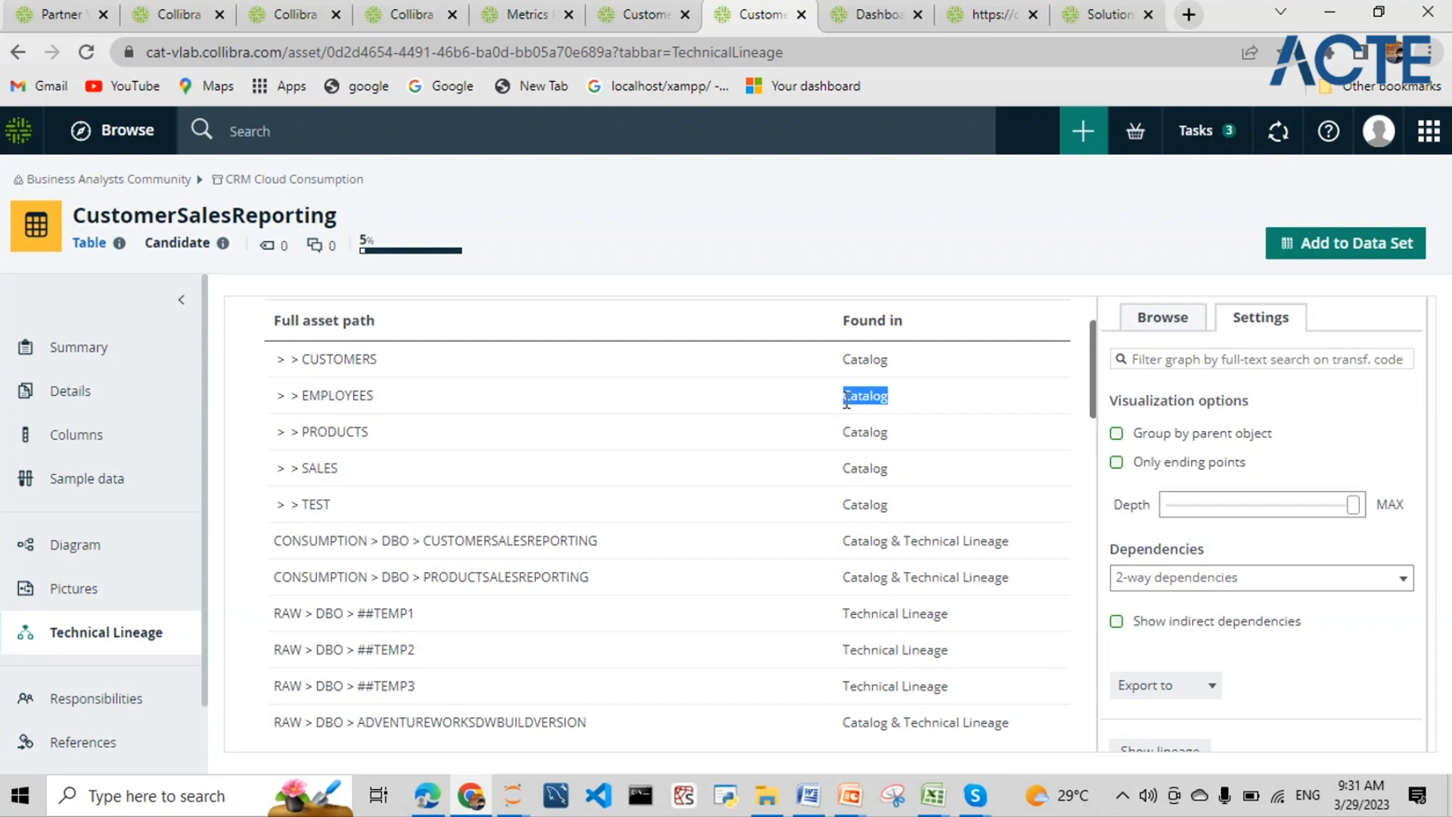
# - Highlight the Catalog-only rows CUSTOMERS through TEST, and ##TEMP1 found only in Technical Lineage
pyautogui.moveTo(892, 508); pyautogui.dragTo(285, 359)
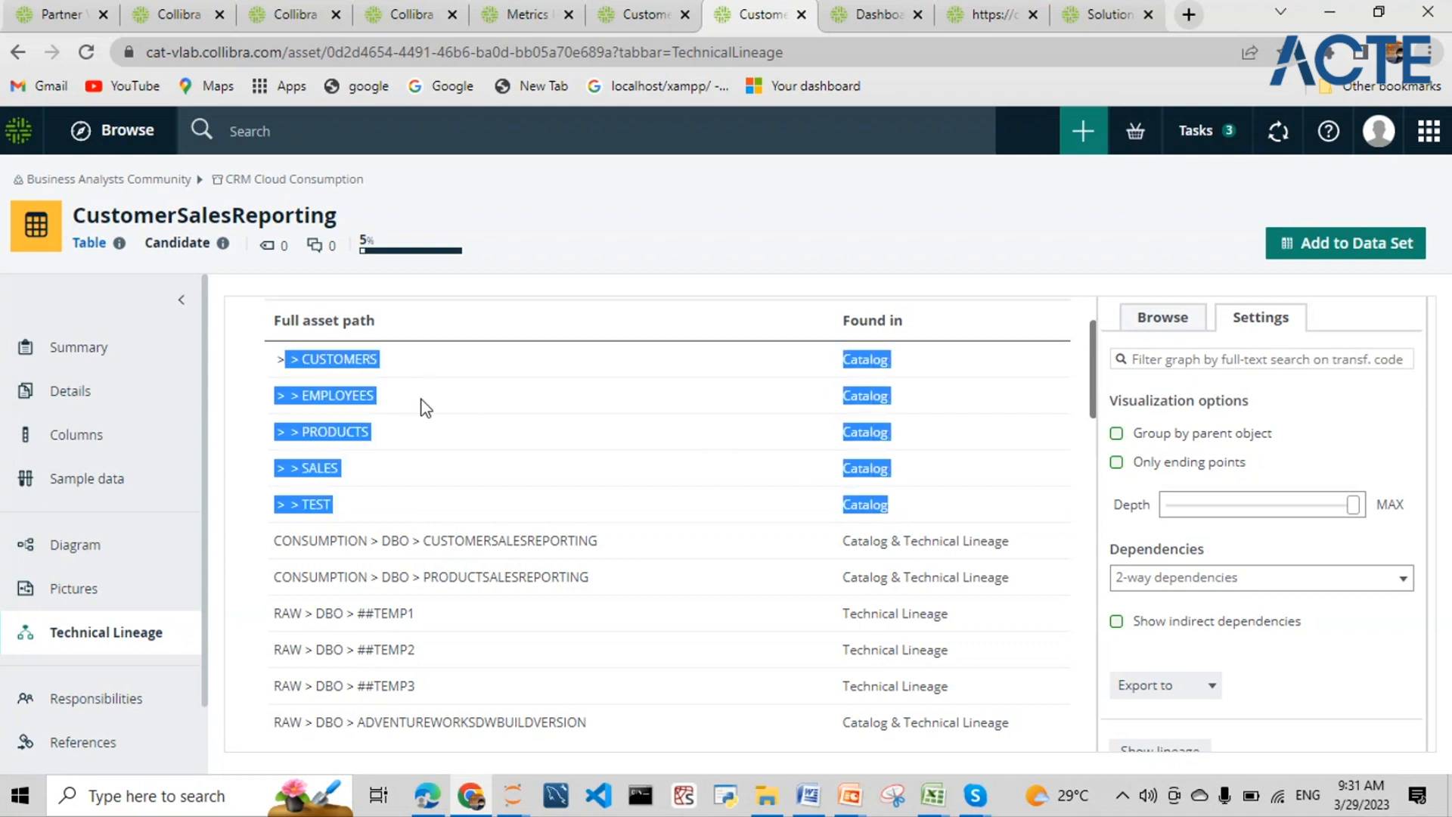
pyautogui.scroll(-3, 415, 407)
pyautogui.moveTo(425, 410); pyautogui.dragTo(272, 412)
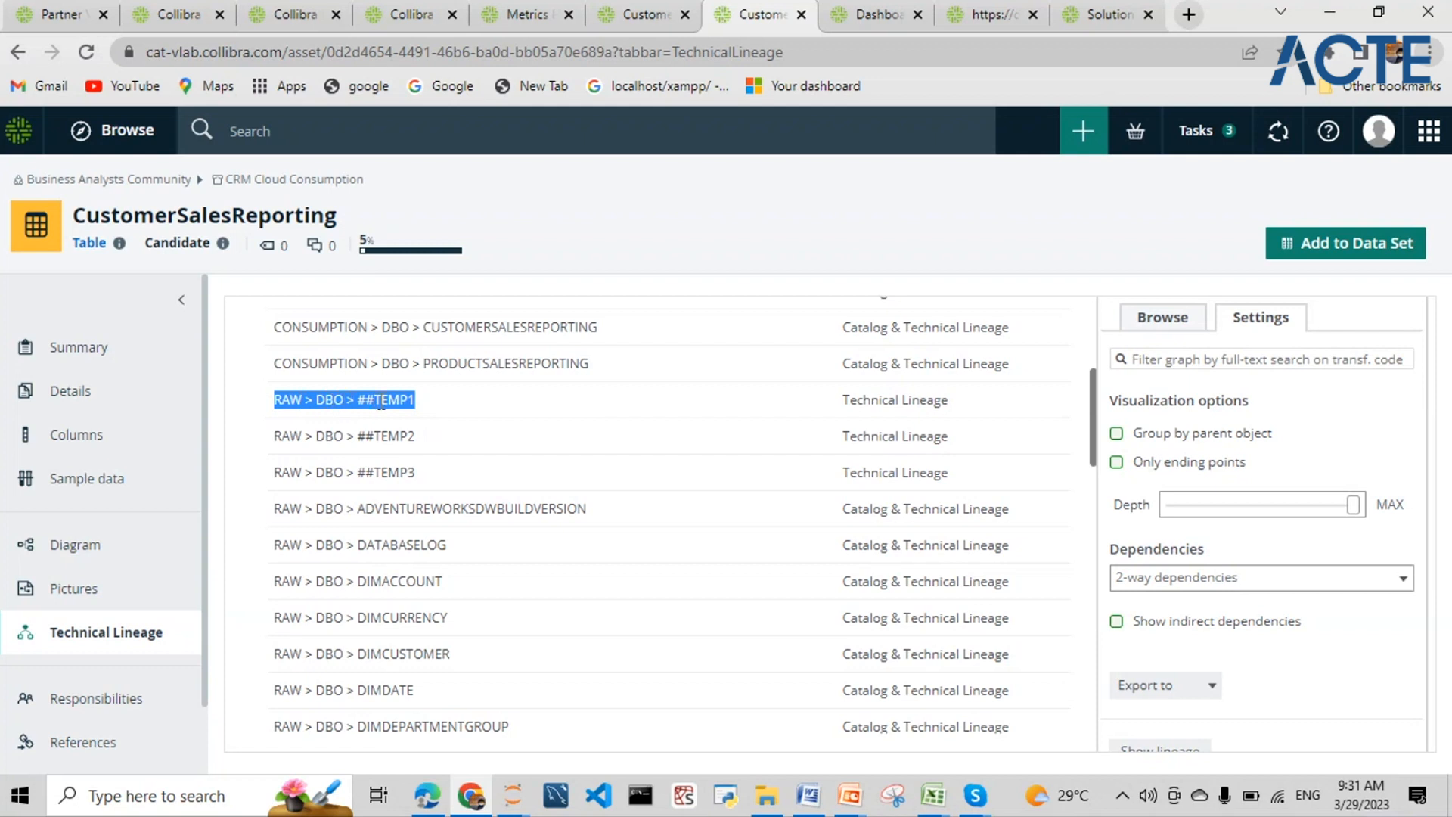
pyautogui.moveTo(950, 402); pyautogui.dragTo(846, 416)
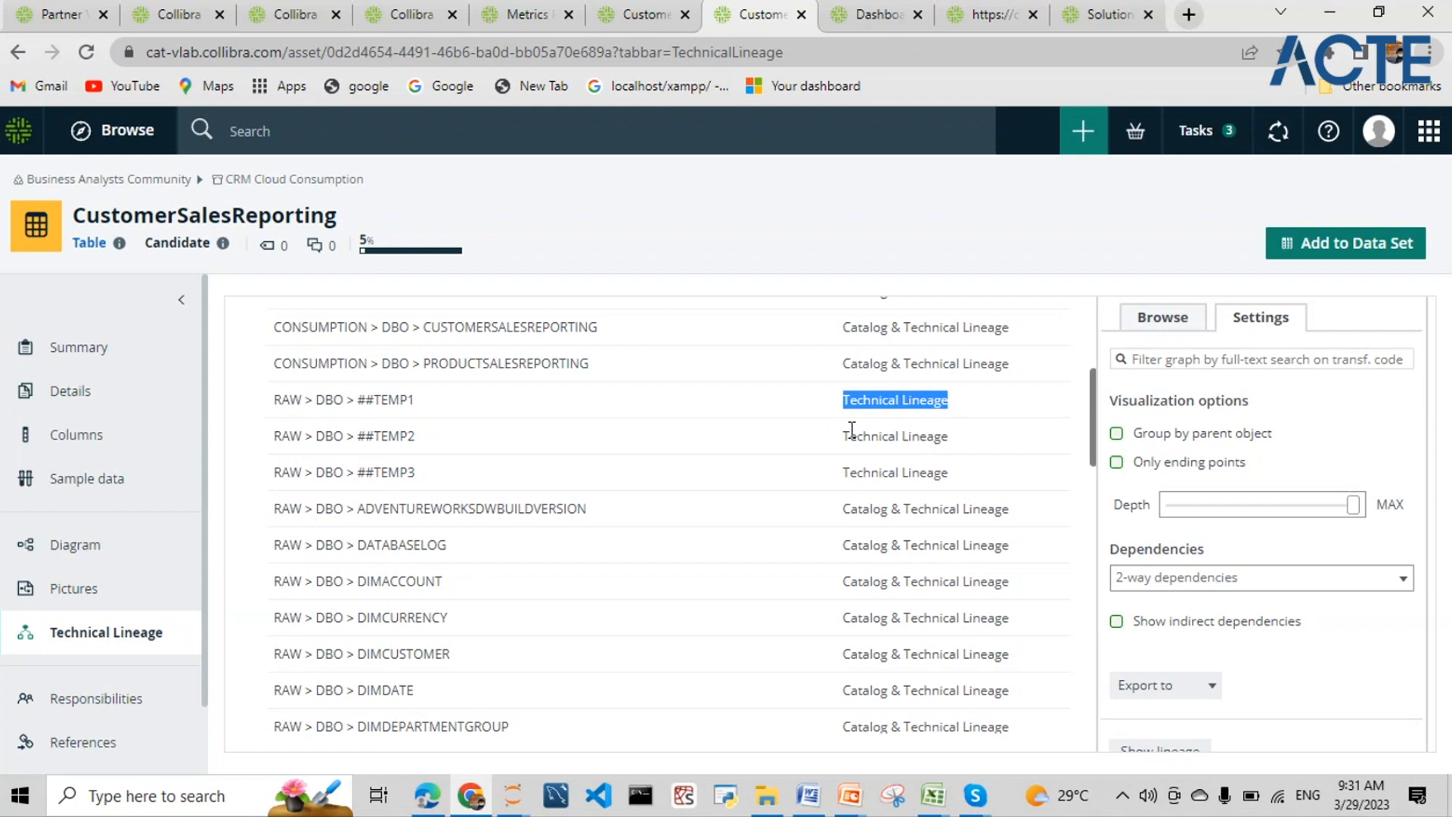
pyautogui.scroll(1, 852, 428)
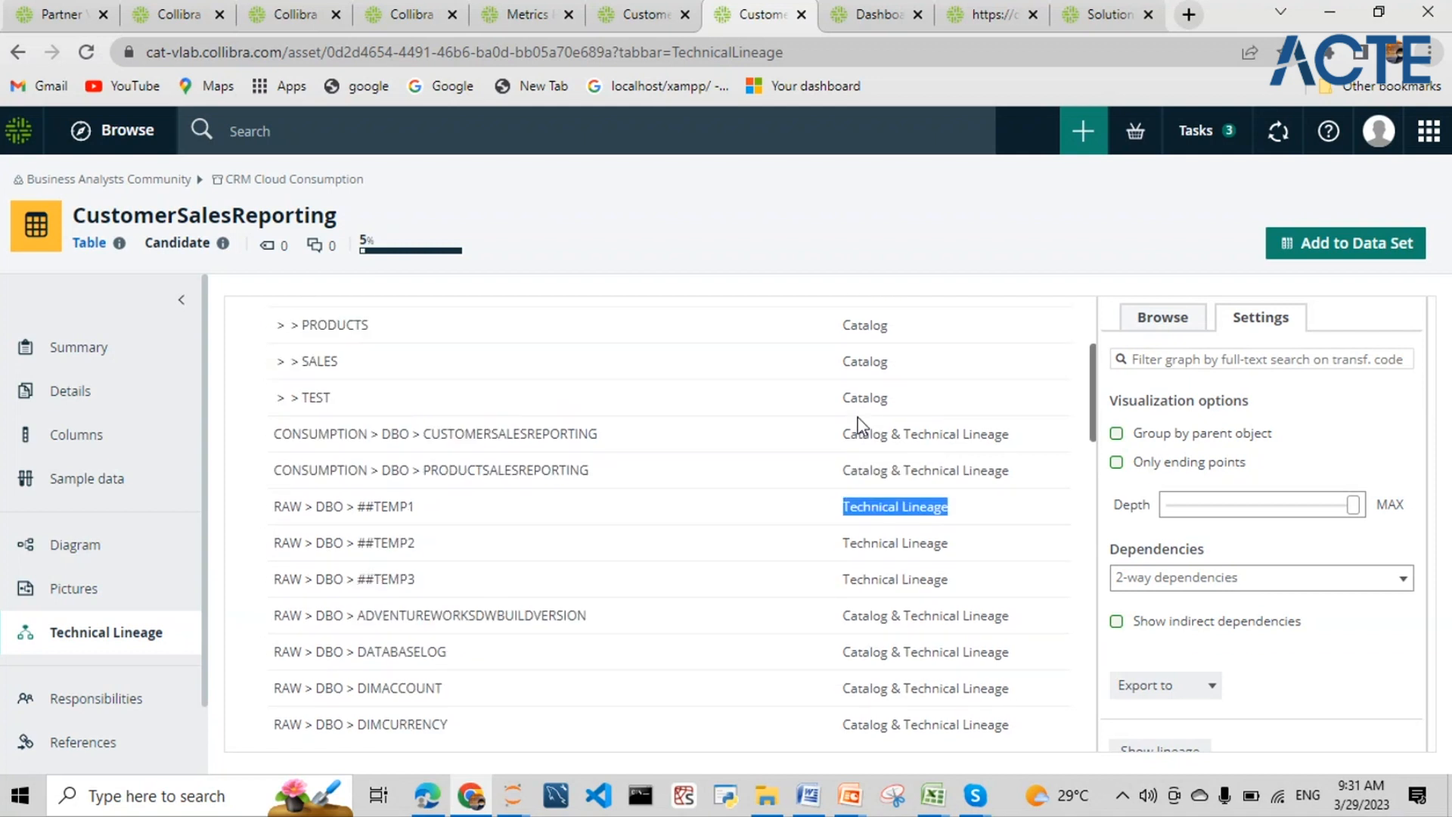
# - Highlight the ##TEMP2 row and PRODUCTSALESREPORTING's path, found in Catalog and Technical Lineage
pyautogui.click(427, 546)
pyautogui.moveTo(427, 547); pyautogui.dragTo(275, 541)
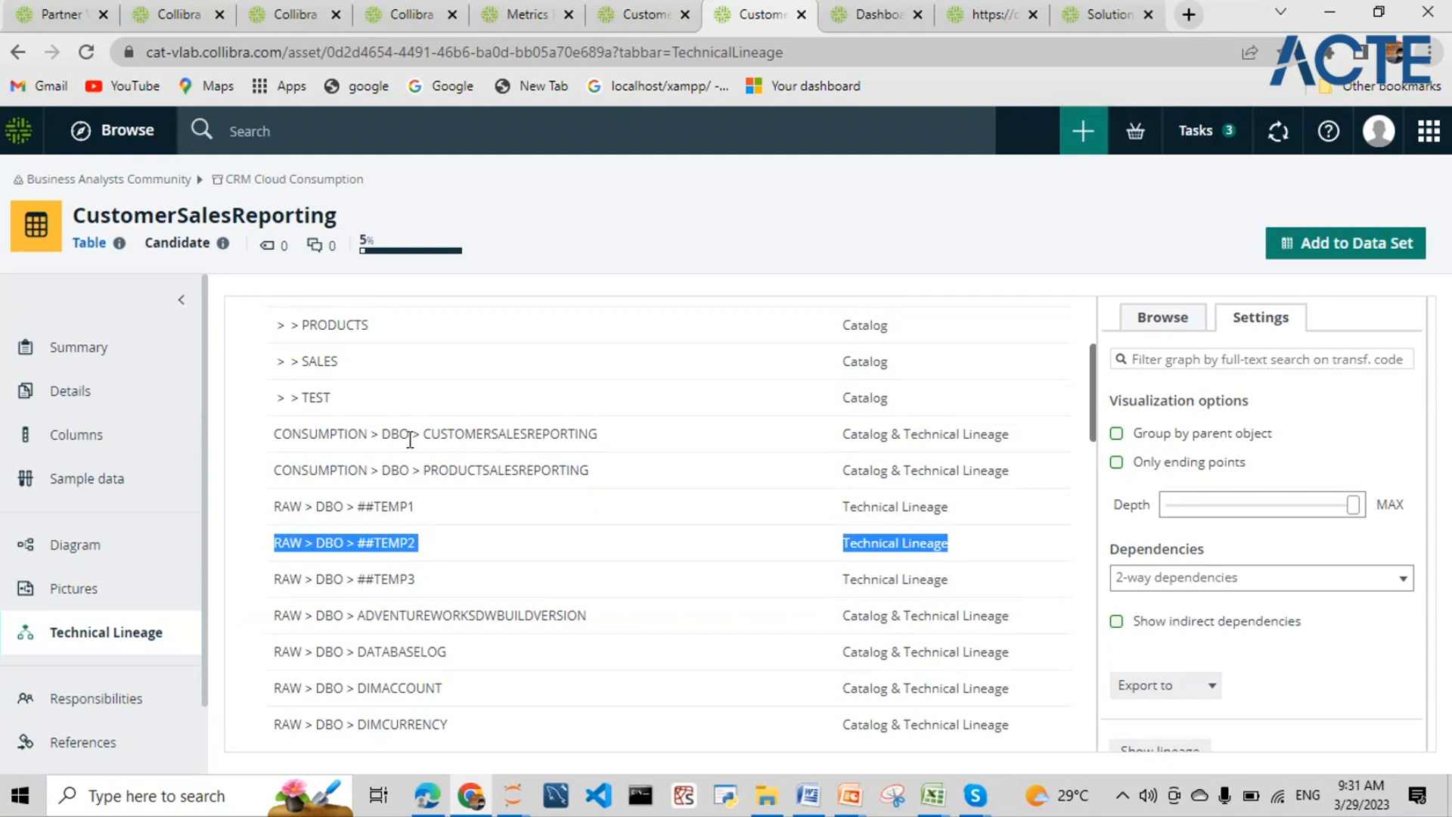
pyautogui.click(931, 474)
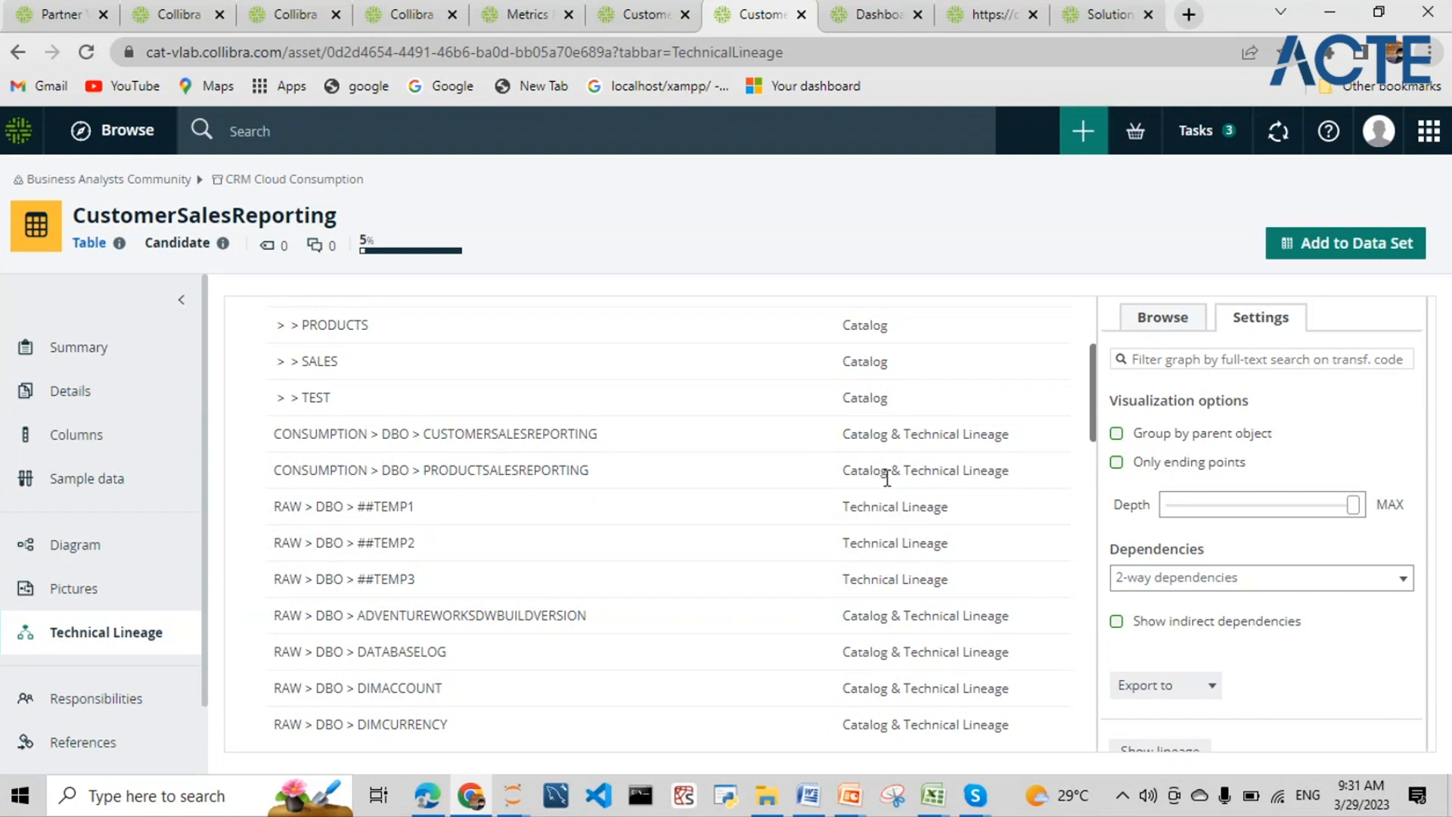
pyautogui.moveTo(889, 474); pyautogui.dragTo(842, 474)
pyautogui.moveTo(276, 469); pyautogui.dragTo(594, 476)
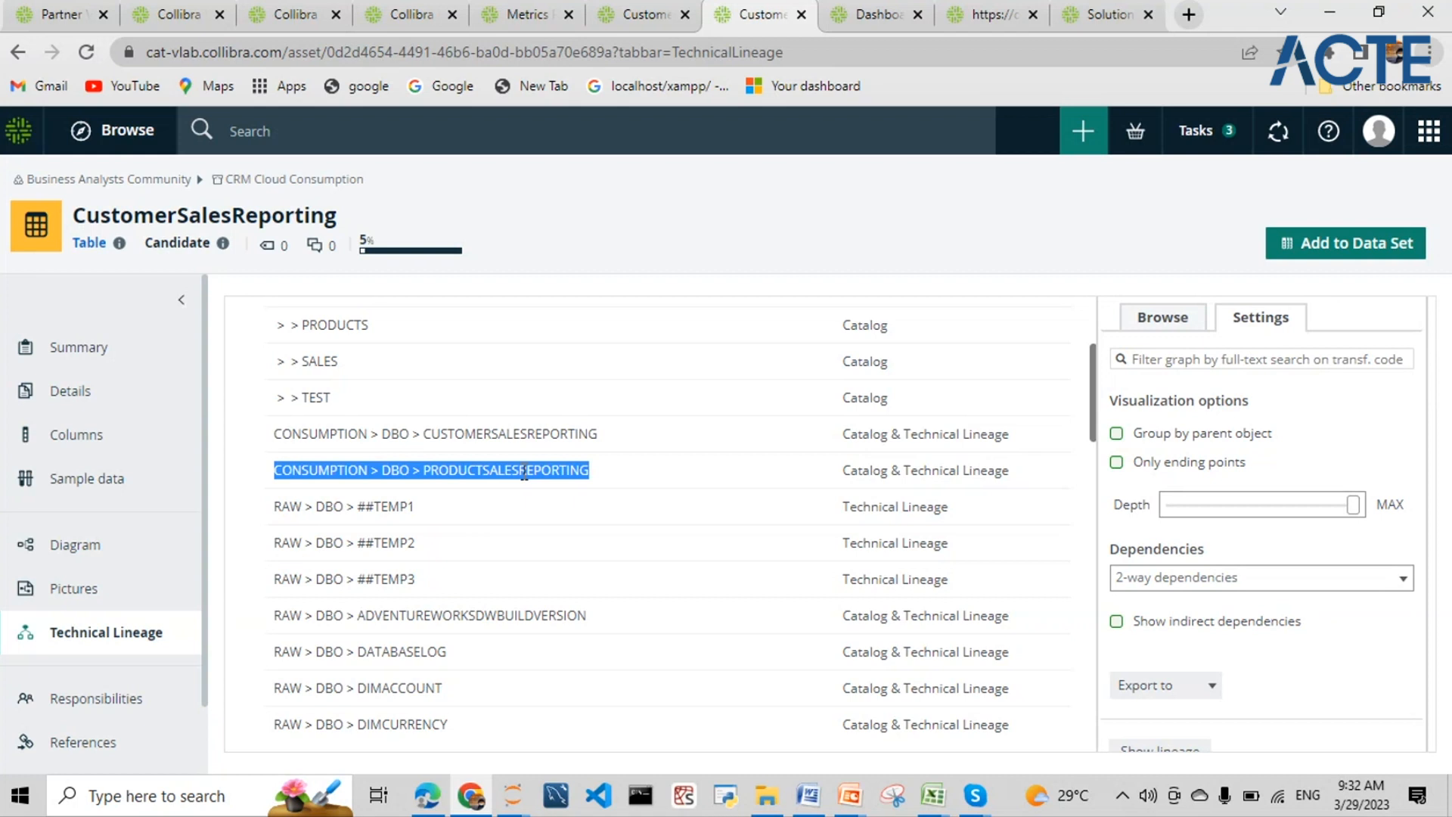
pyautogui.moveTo(886, 470); pyautogui.dragTo(841, 471)
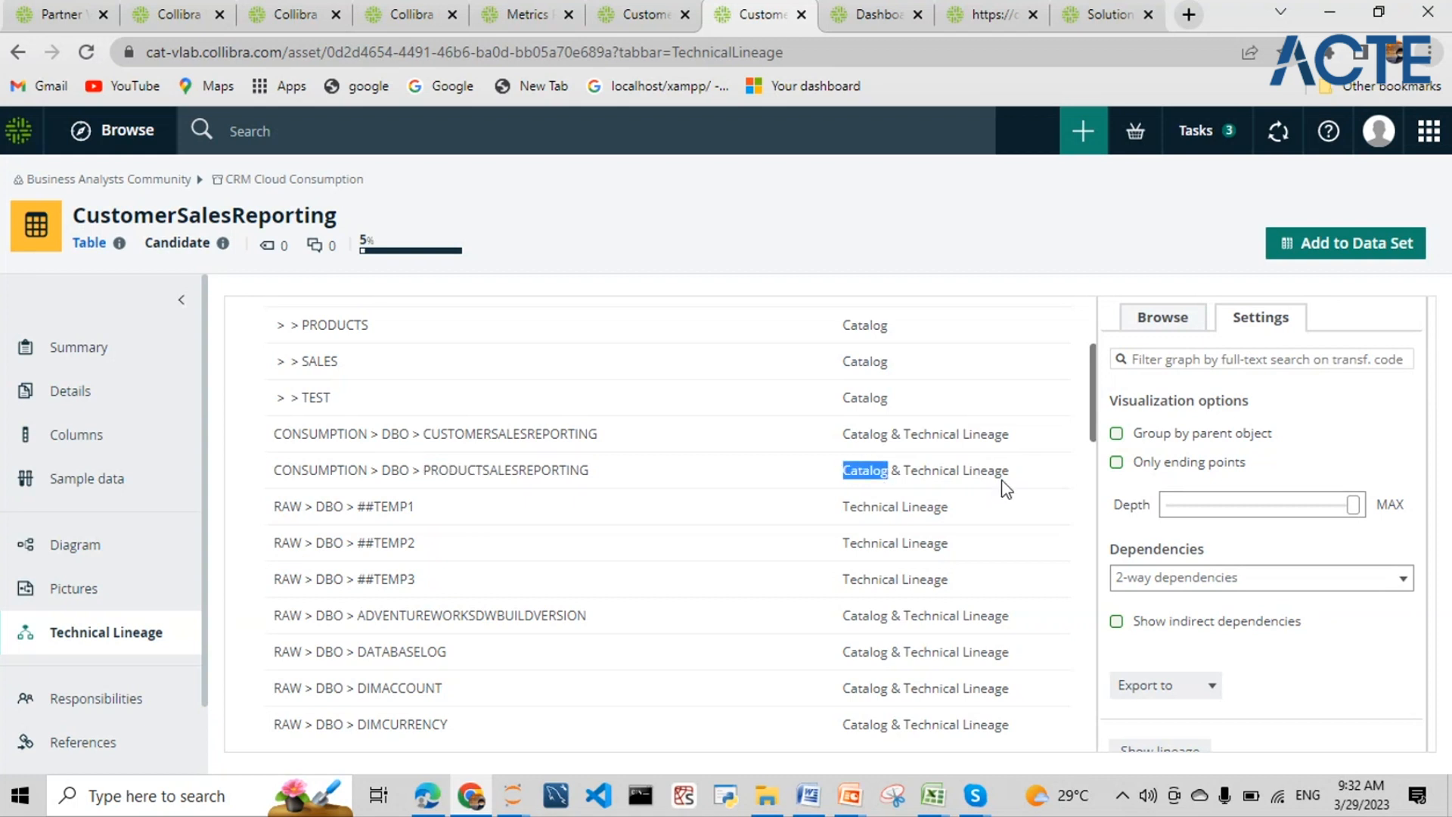
pyautogui.moveTo(1012, 470); pyautogui.dragTo(906, 470)
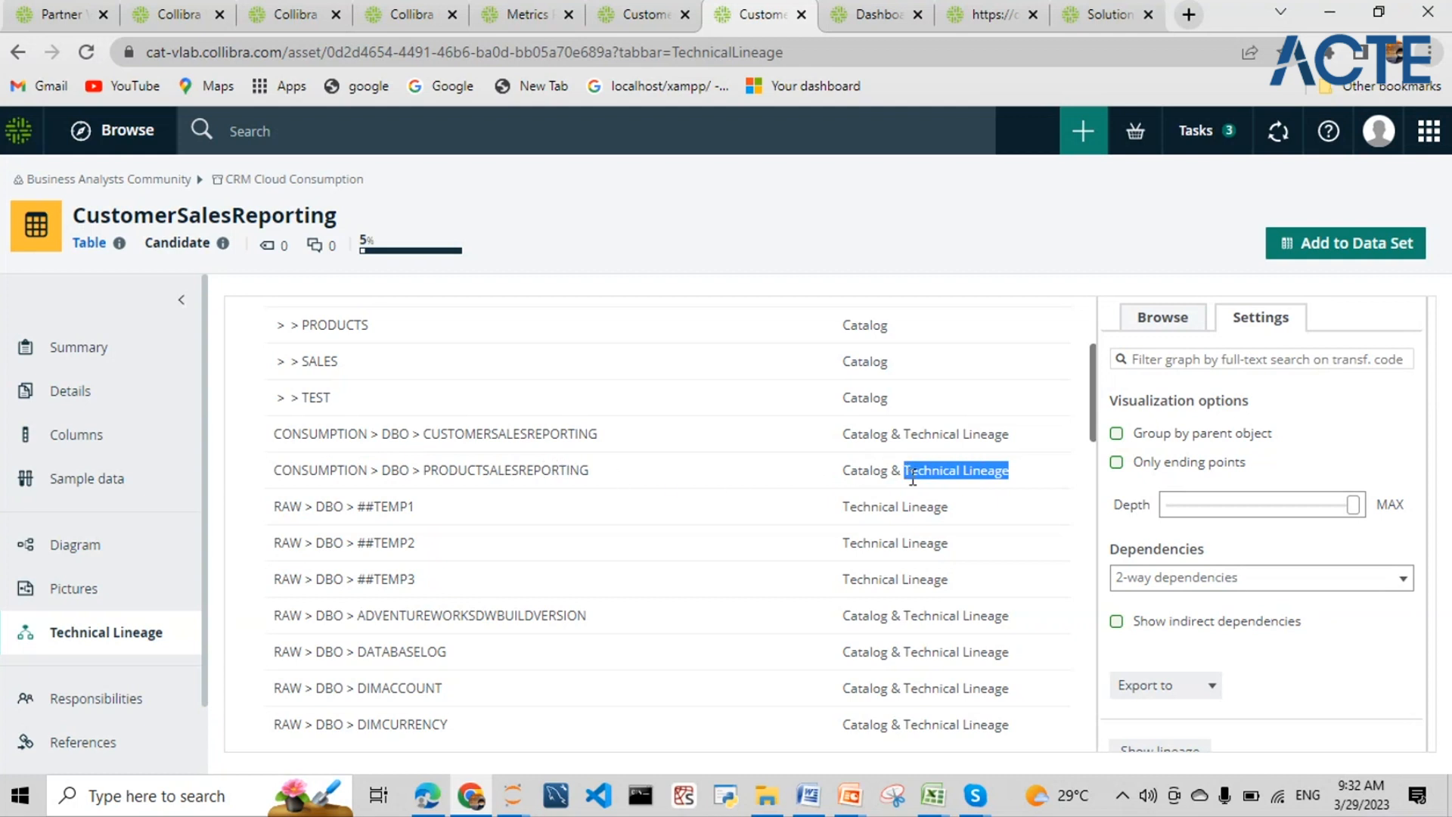
# - Highlight the ##TEMP1 and ##TEMP2 rows, PRODUCTS, and where CUSTOMERSALESREPORTING was found
pyautogui.scroll(-3, 911, 496)
pyautogui.scroll(3, 912, 496)
pyautogui.moveTo(950, 543); pyautogui.dragTo(270, 514)
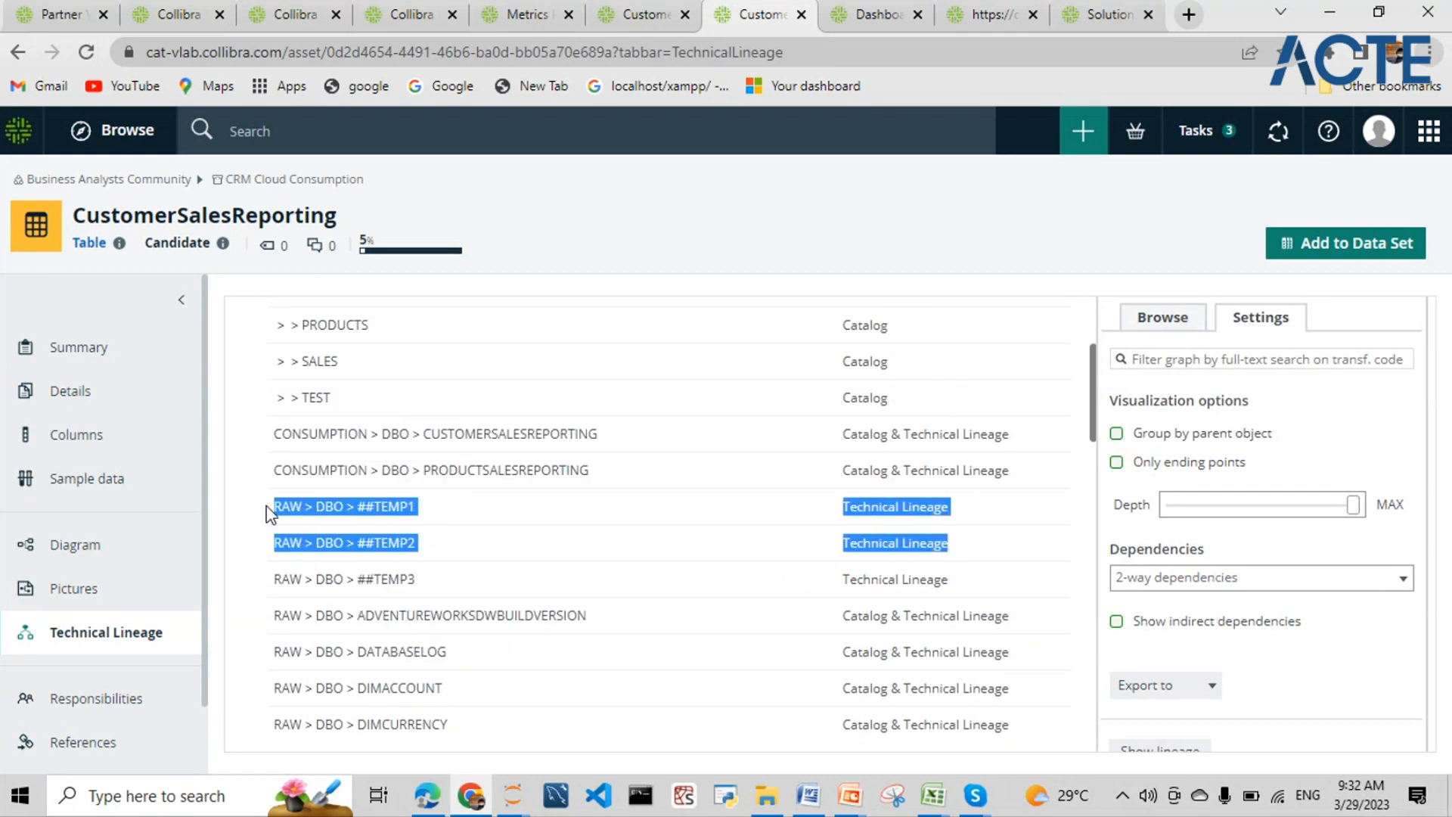
pyautogui.click(335, 503)
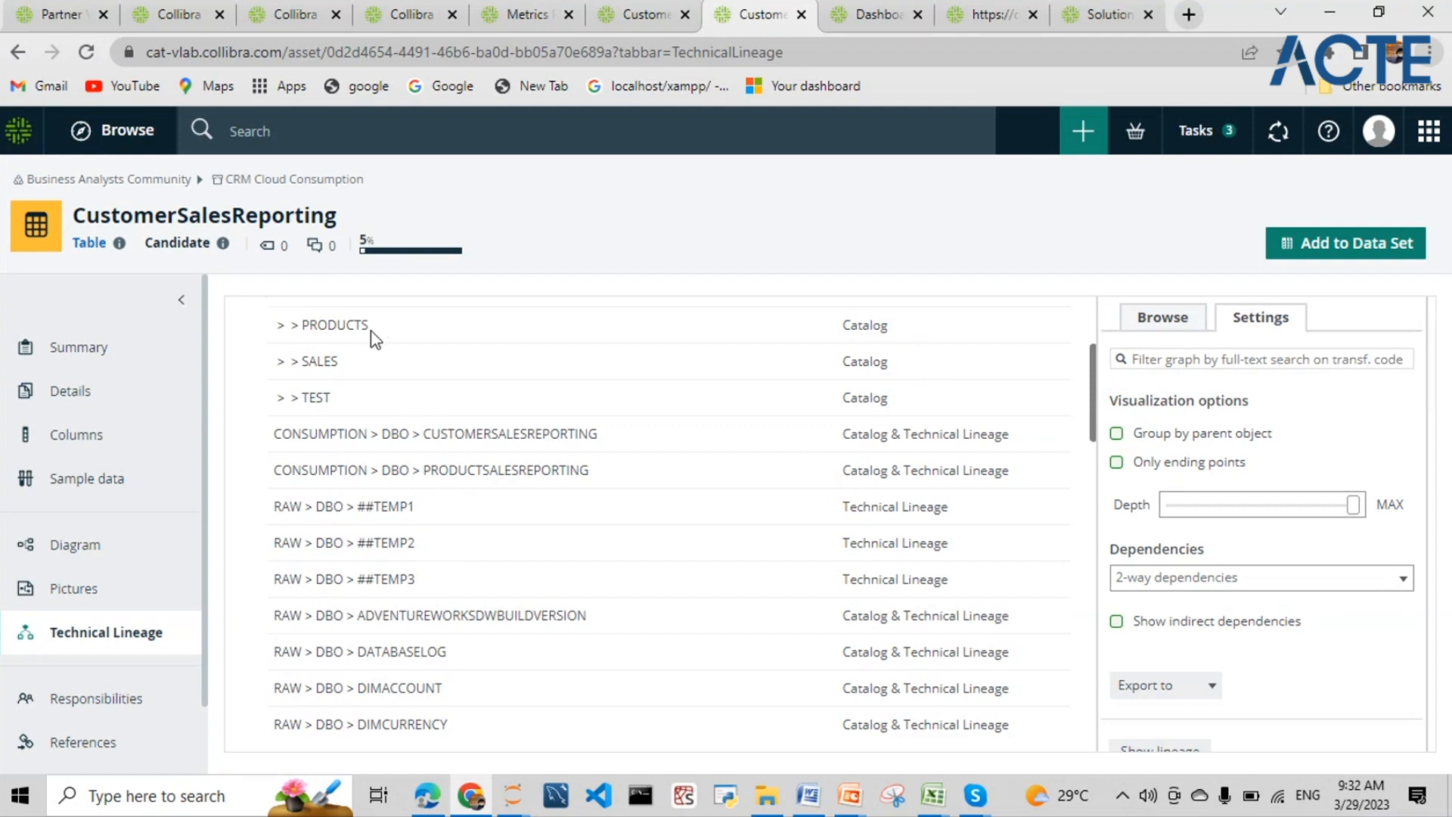
pyautogui.moveTo(372, 330); pyautogui.dragTo(306, 336)
pyautogui.scroll(-6, 474, 554)
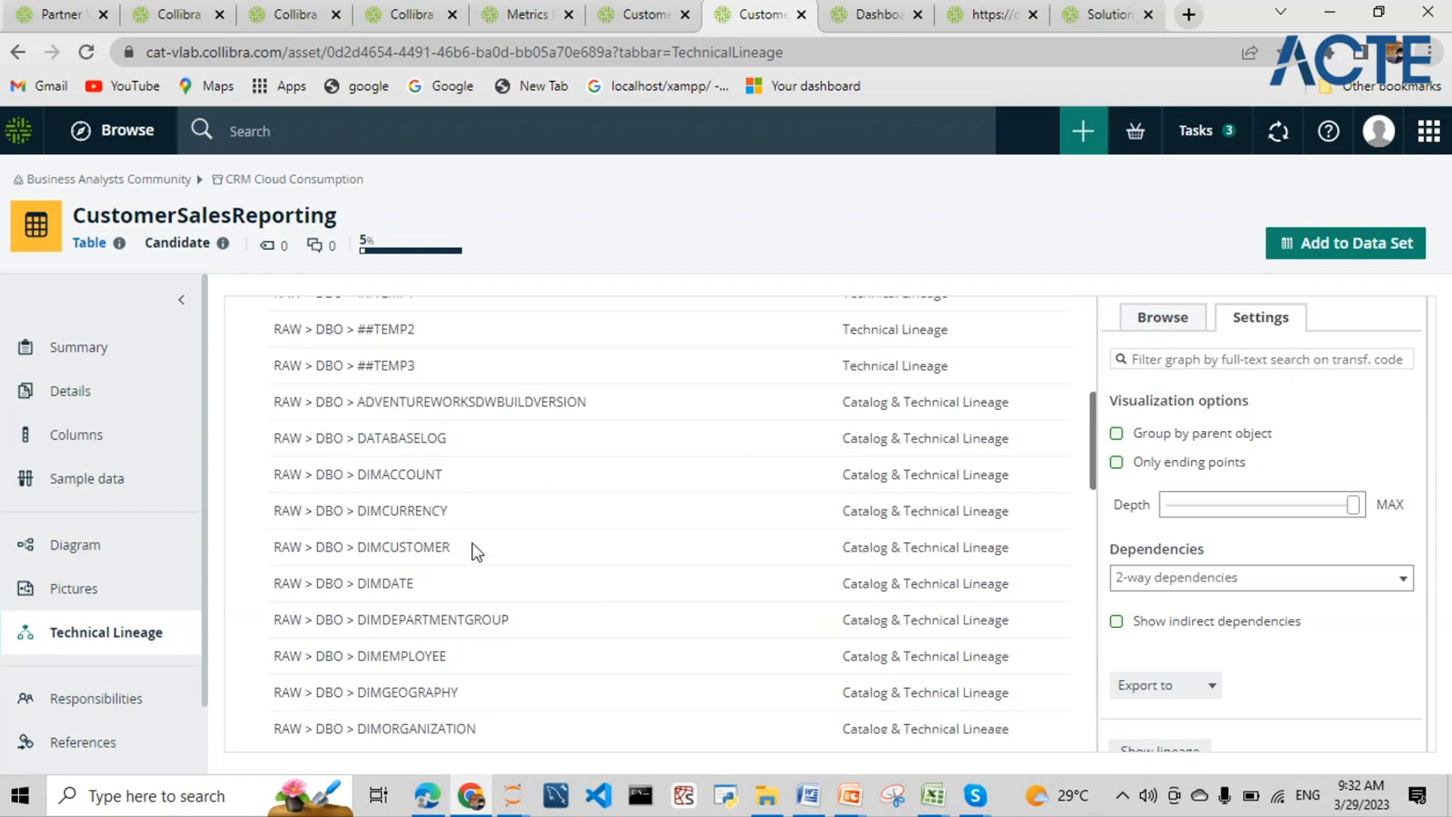
pyautogui.scroll(-8, 474, 550)
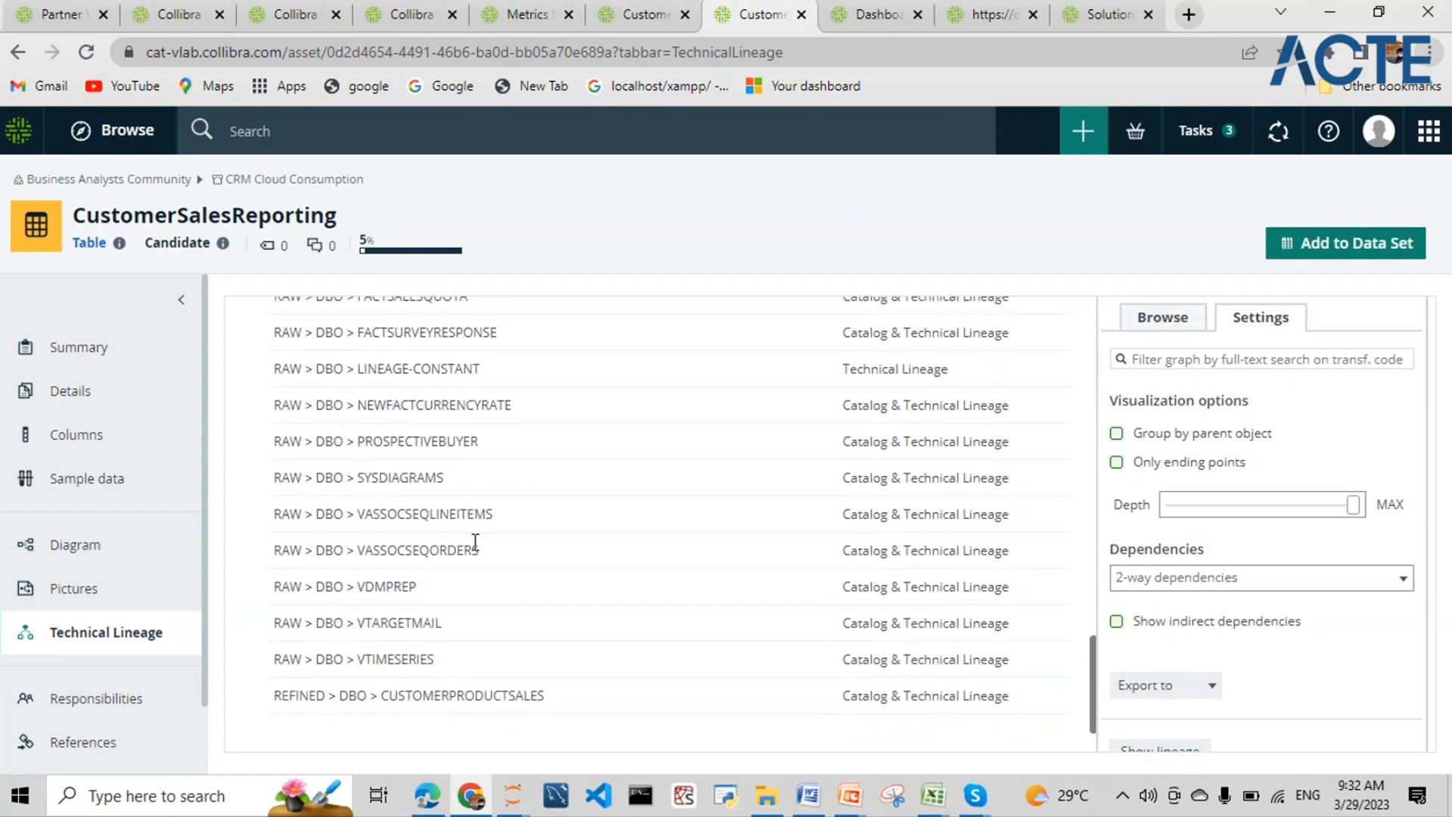
pyautogui.moveTo(521, 412); pyautogui.dragTo(273, 406)
pyautogui.scroll(10, 544, 554)
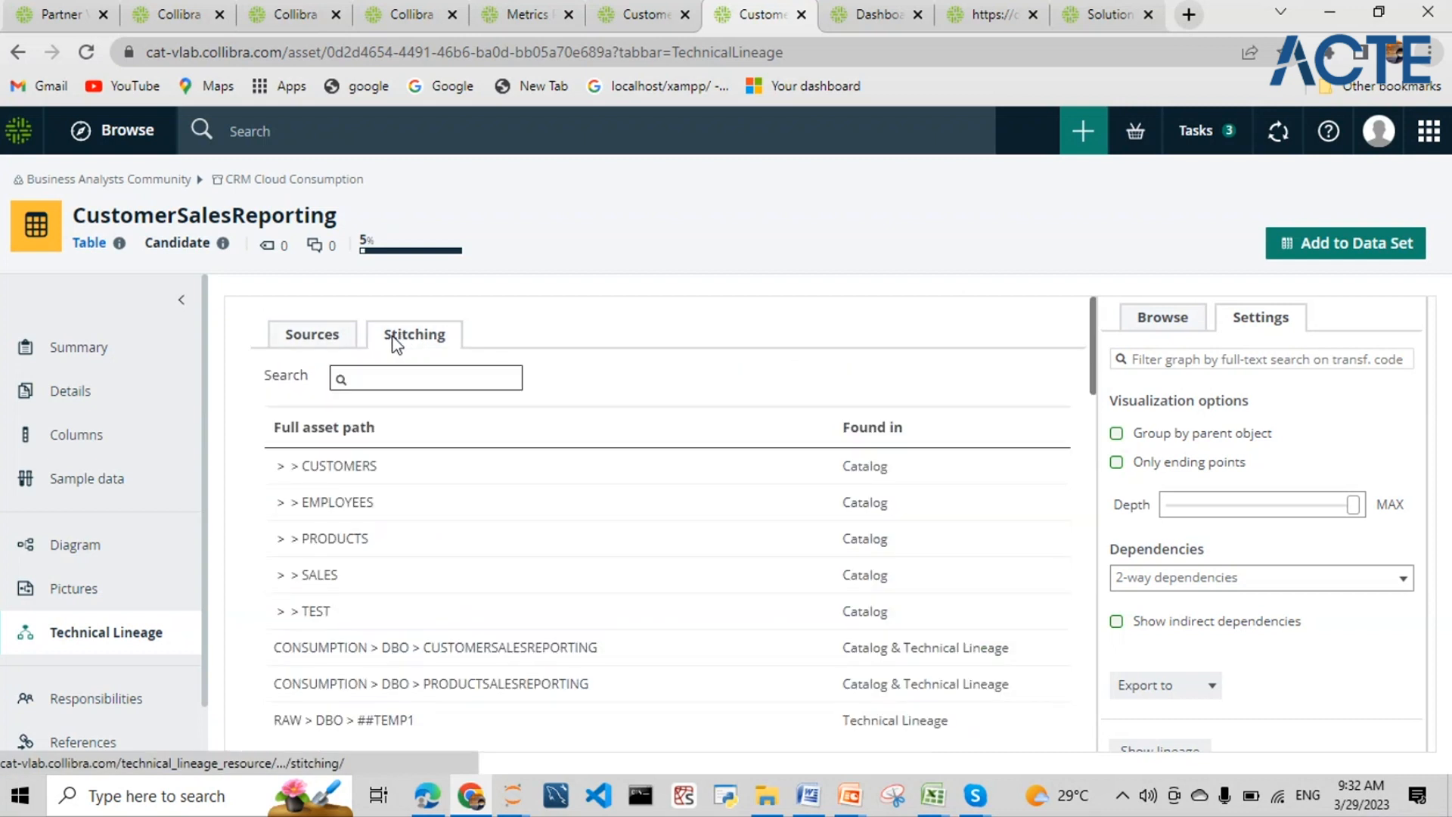
pyautogui.moveTo(389, 337); pyautogui.dragTo(429, 337)
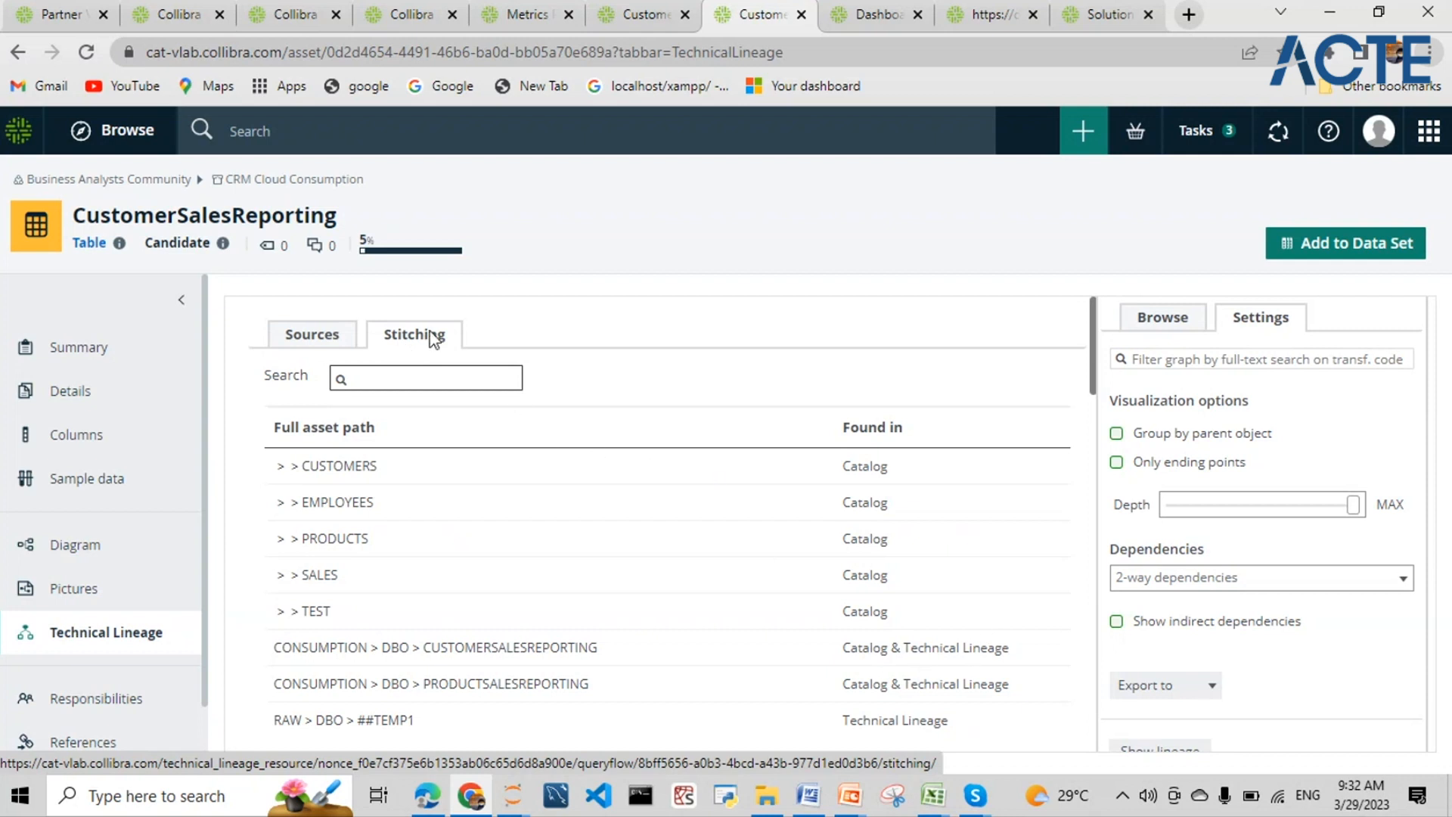
pyautogui.moveTo(843, 648); pyautogui.dragTo(1013, 664)
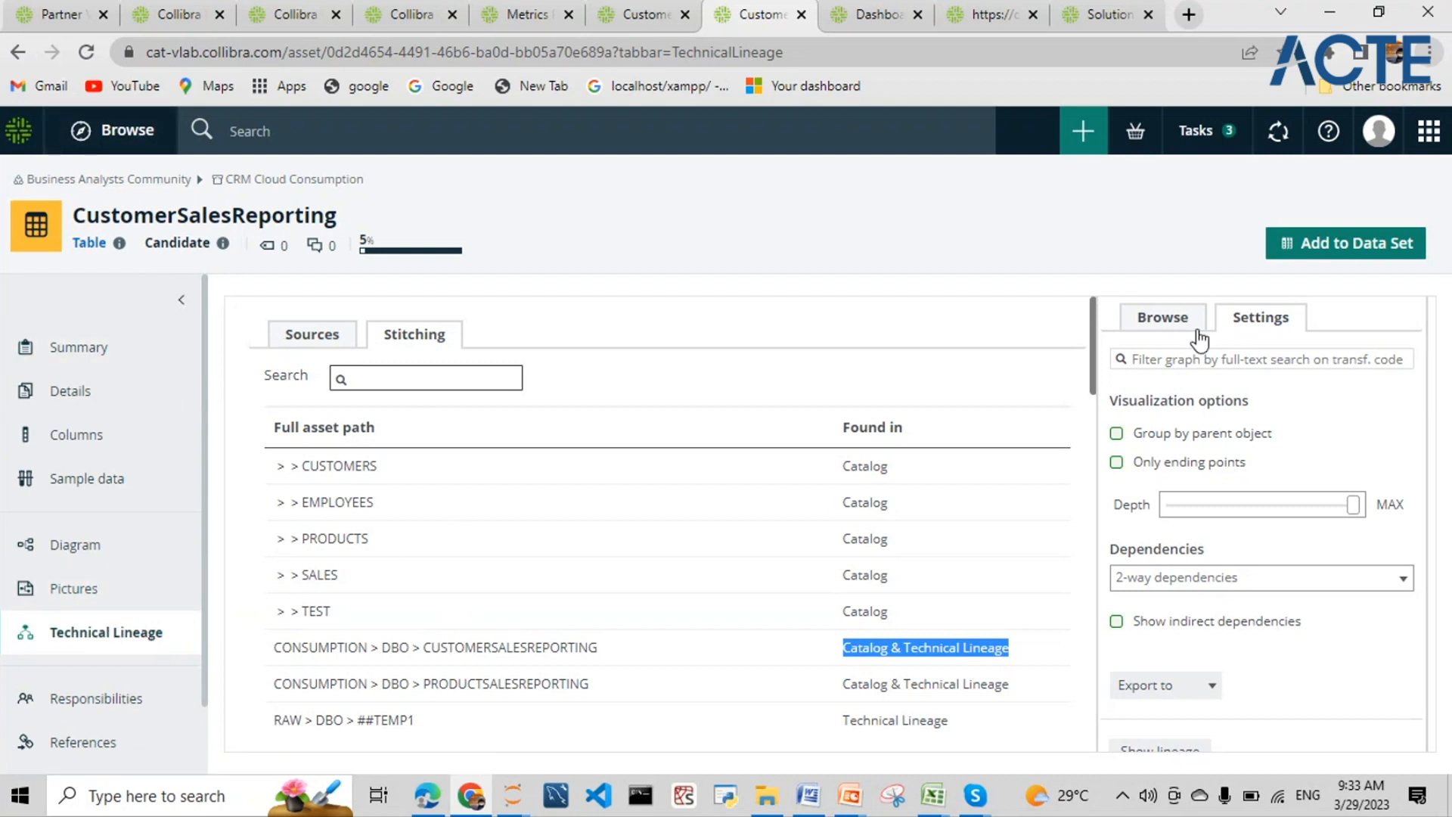
# - Switch the lineage side panel to the Browse asset tree
pyautogui.click(1163, 317)
pyautogui.scroll(1, 1242, 433)
pyautogui.scroll(1, 1242, 433)
# - From Customer Sales Insights, open Business Analysts Community and expand Schemas to list CRM Cloud domains
pyautogui.click(1240, 394)
pyautogui.click(642, 13)
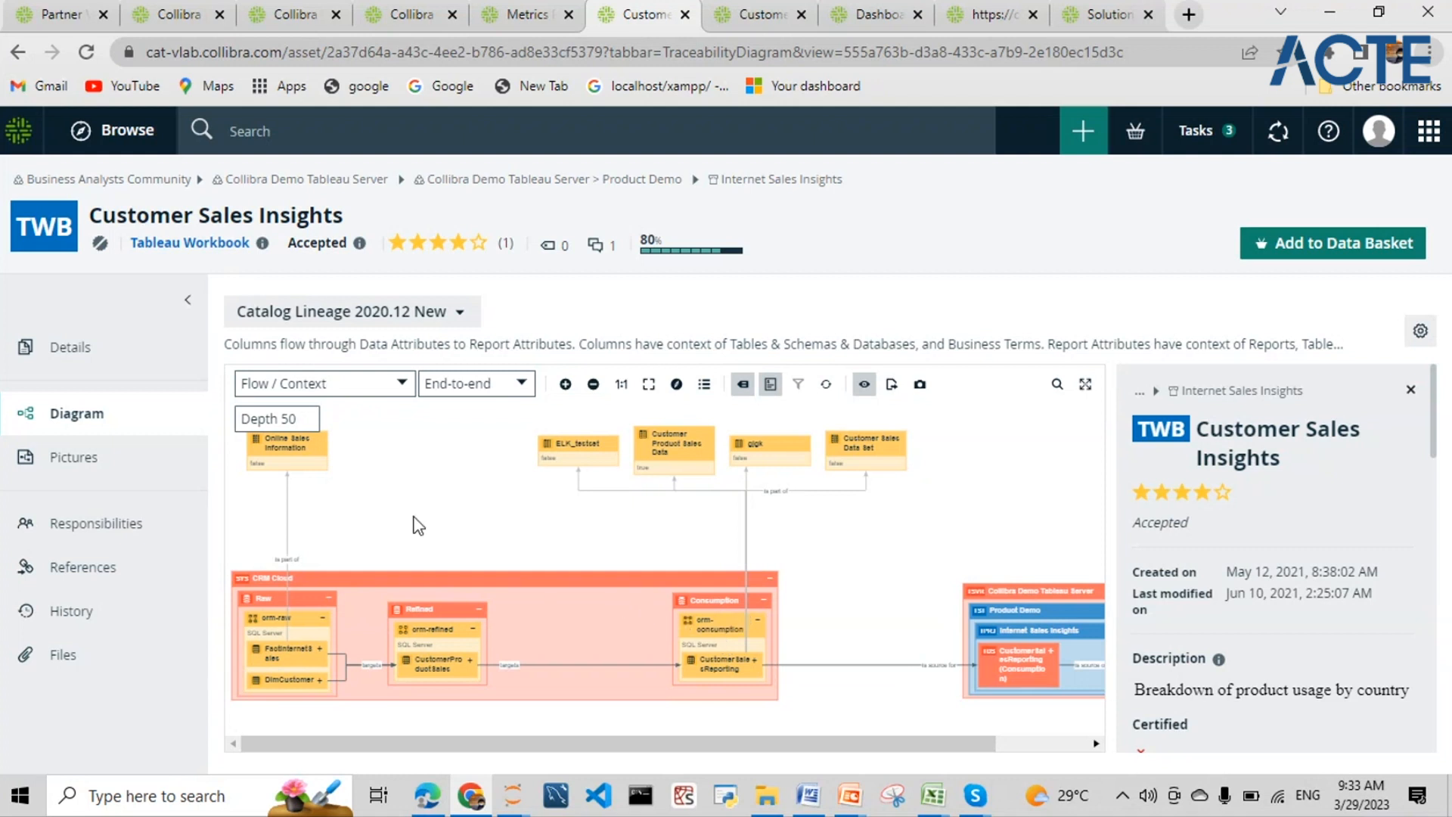
pyautogui.click(1278, 131)
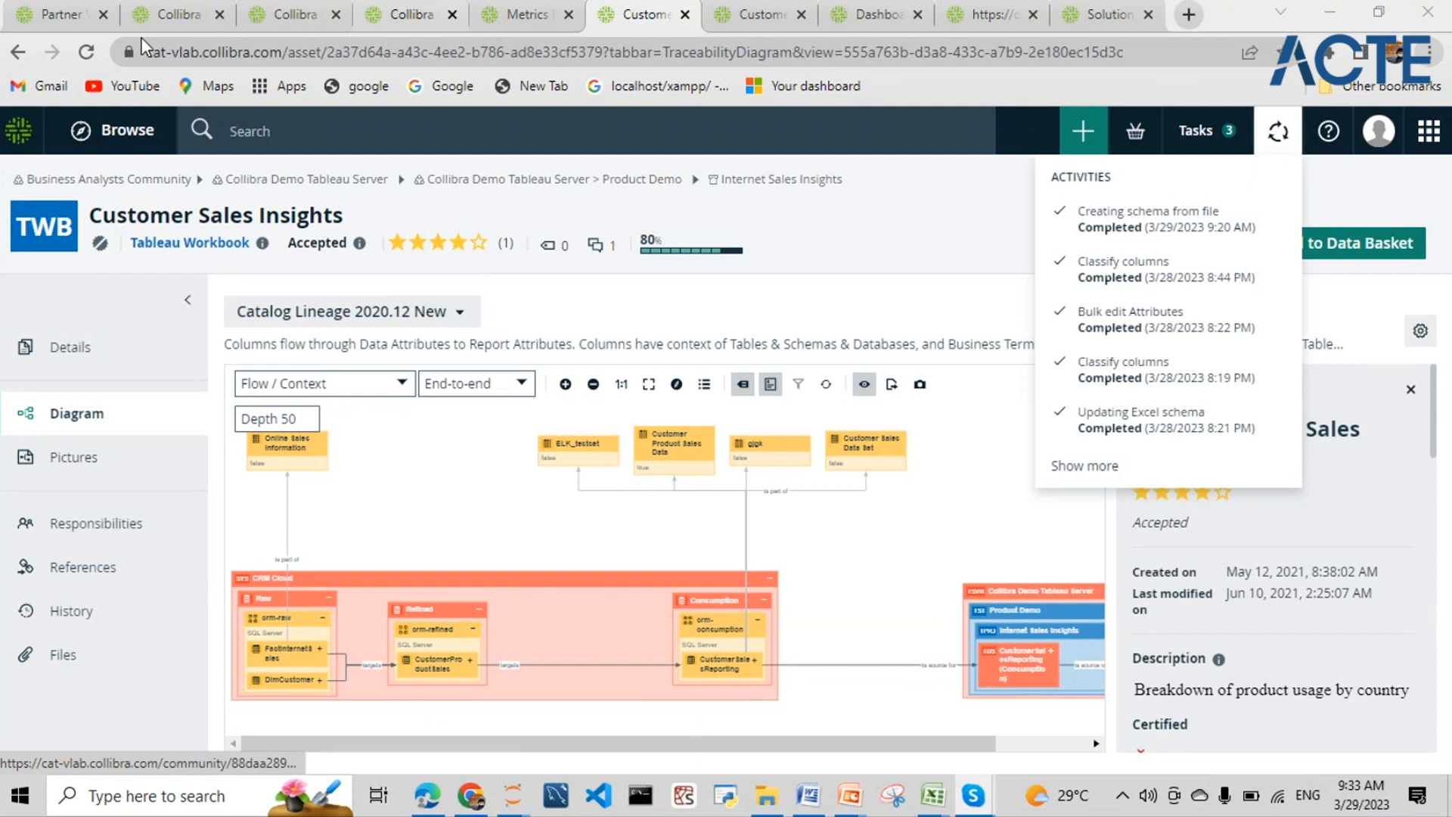
pyautogui.click(124, 181)
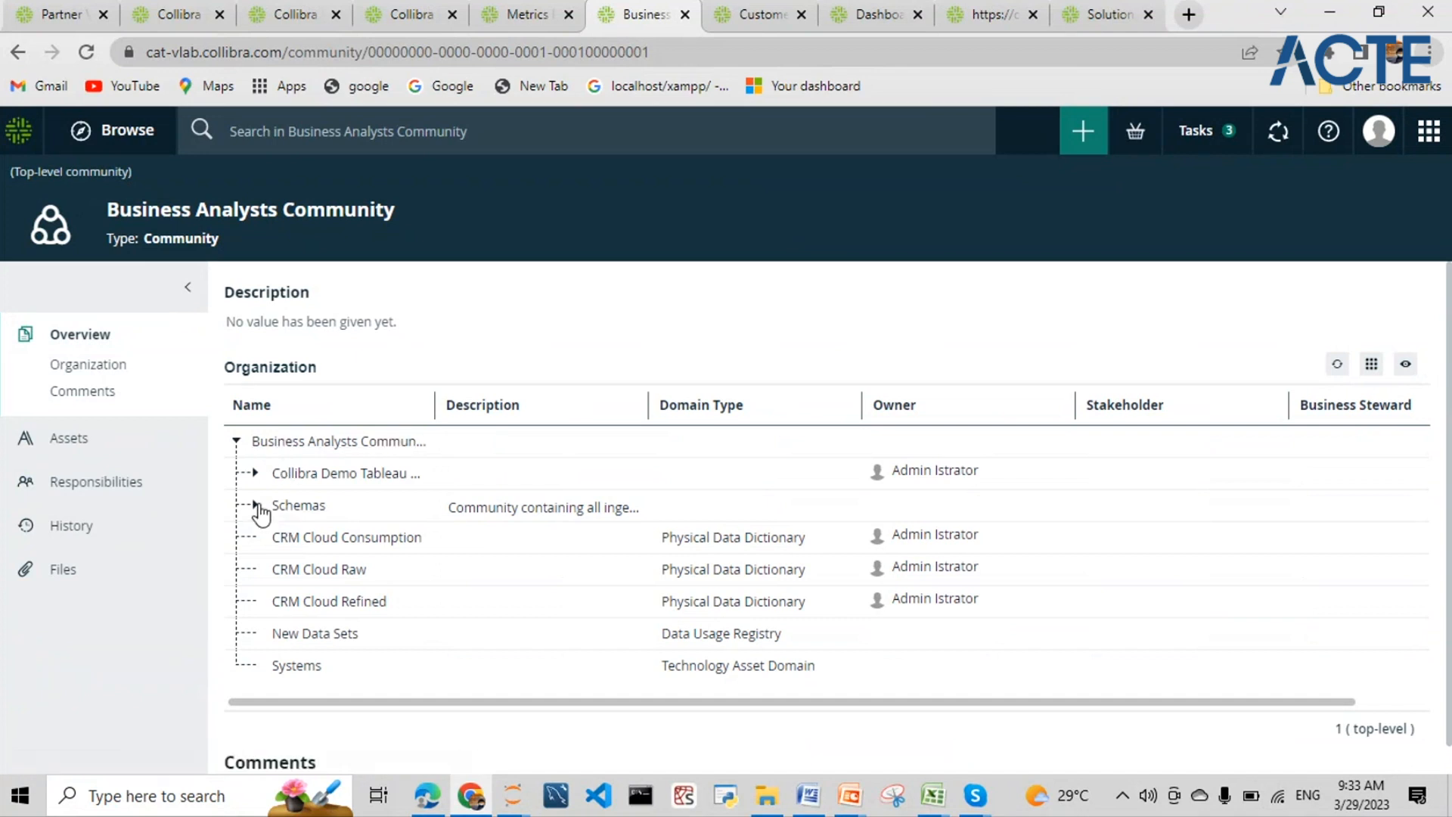
pyautogui.click(256, 505)
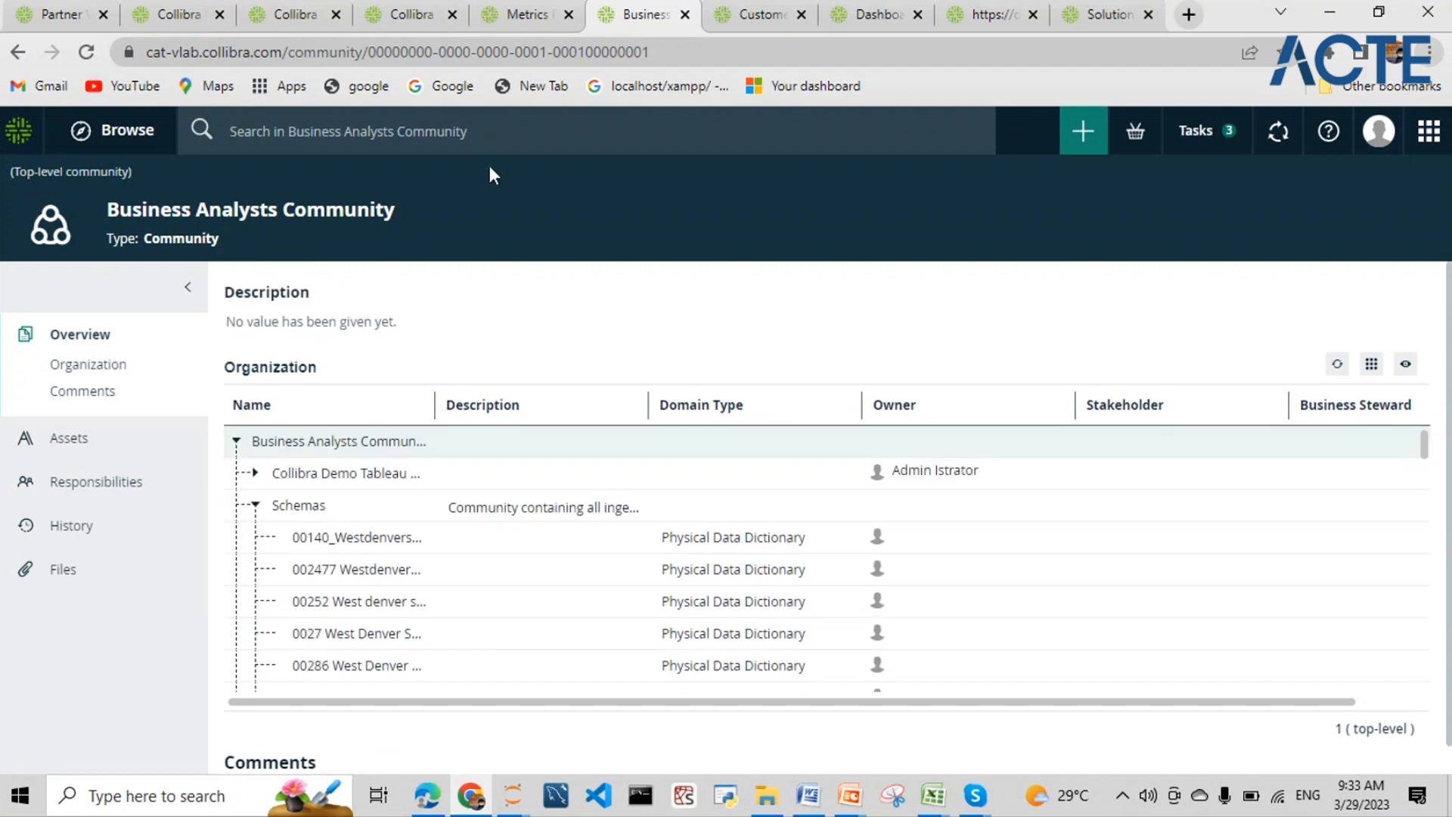
# - Search for 'collibra' and filter the results to the Schemas community's 14 assets
pyautogui.click(498, 131)
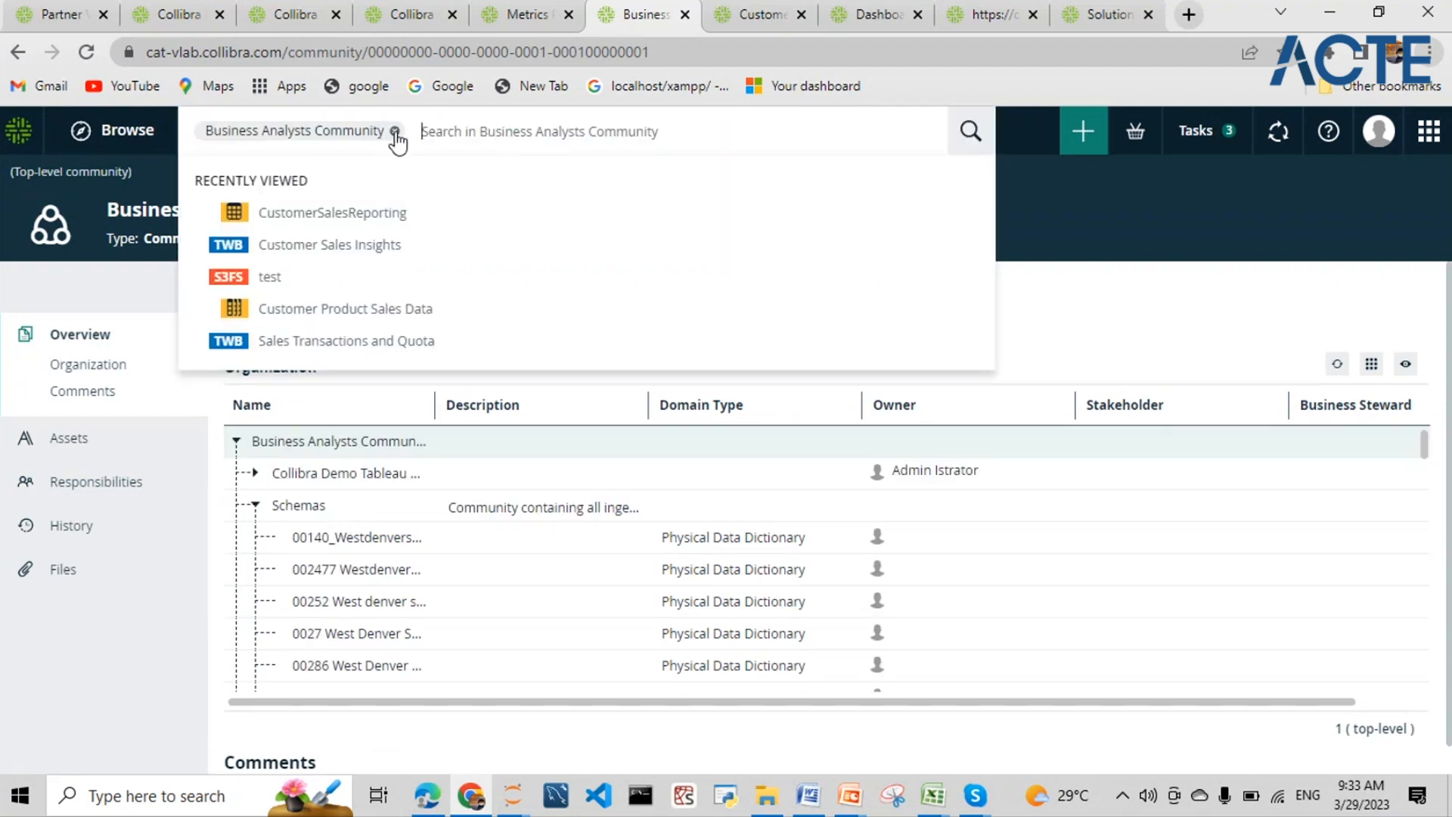
pyautogui.write('colli')
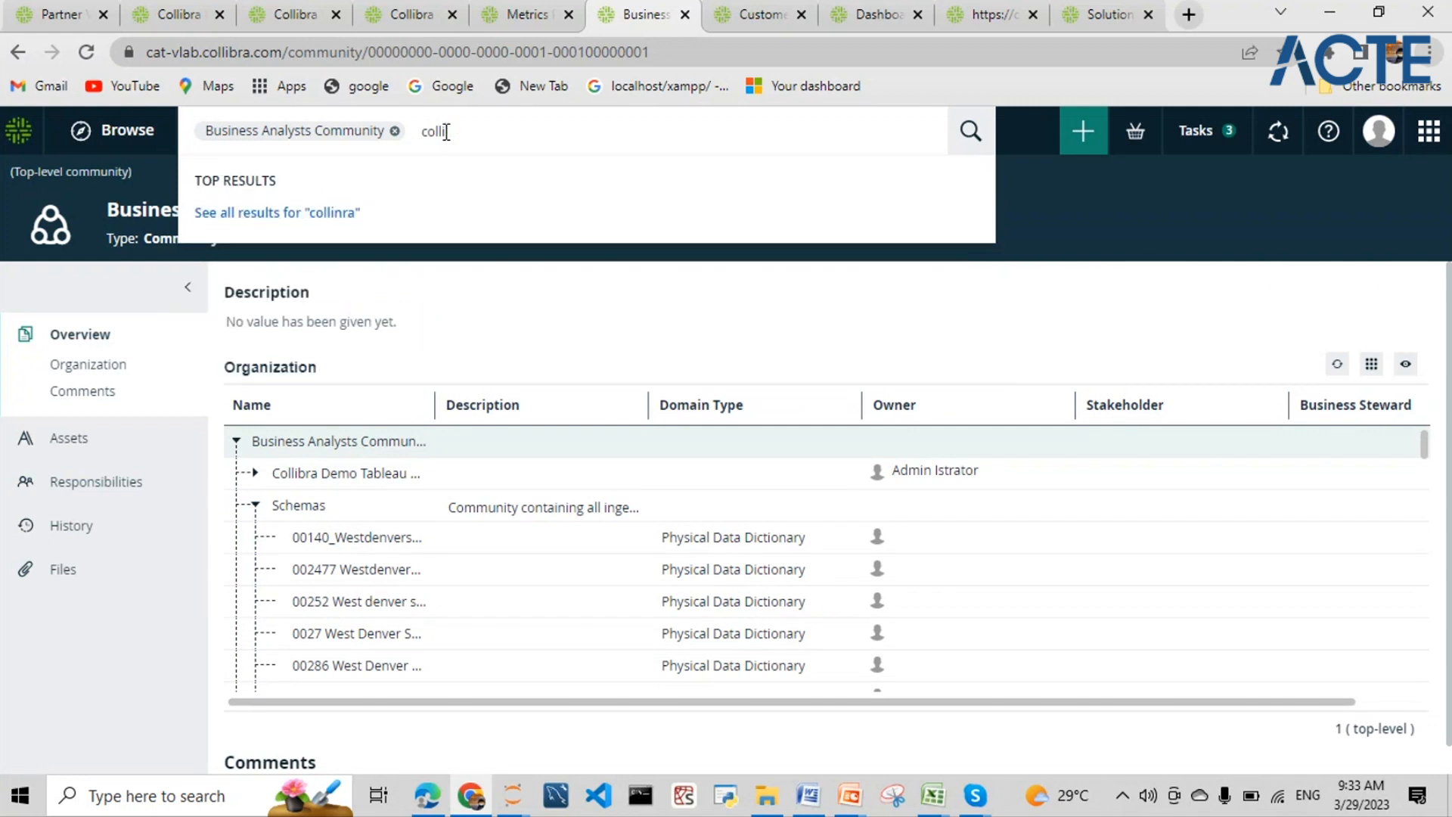
pyautogui.write('brabra')
pyautogui.press('Return')
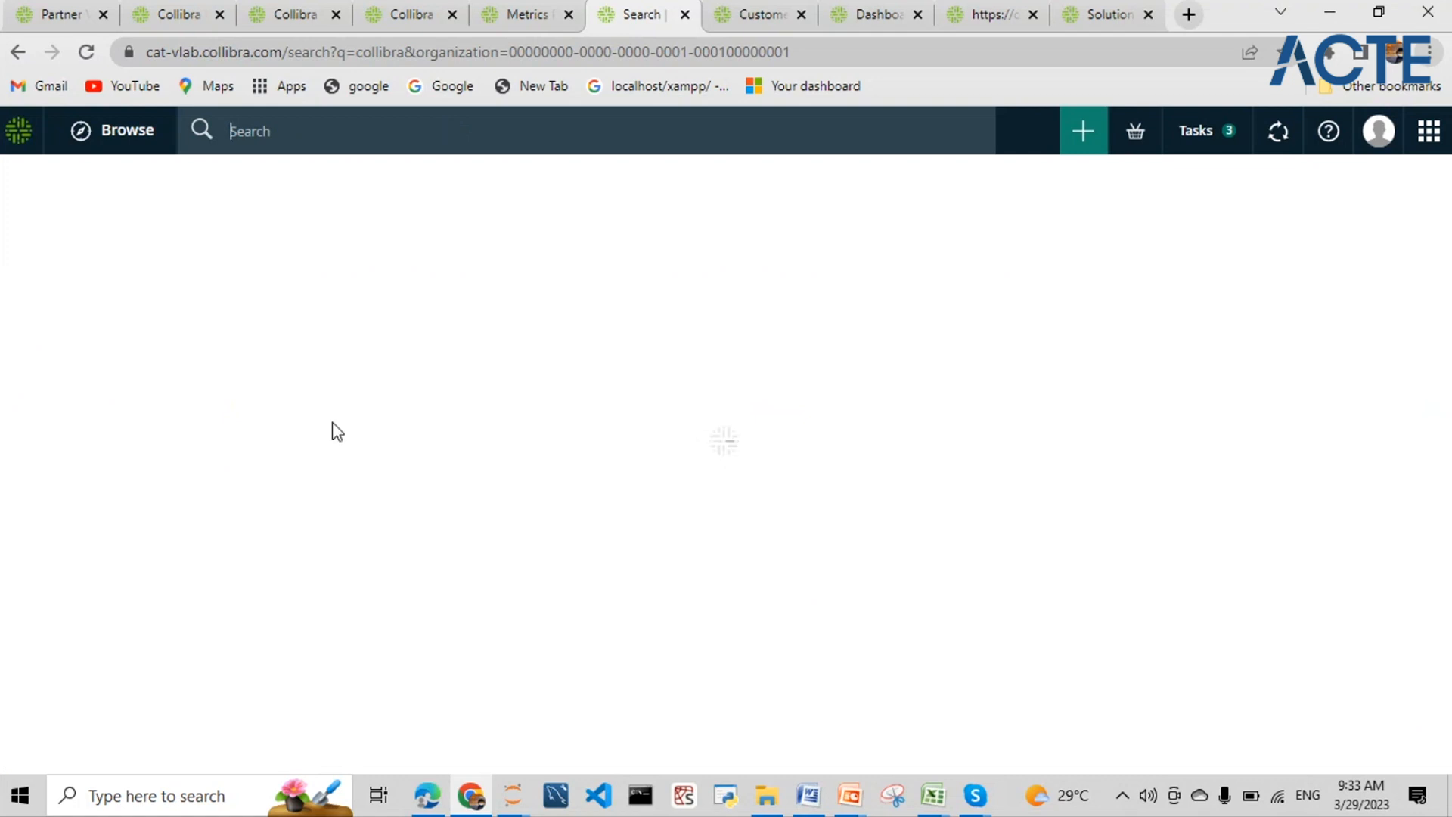
pyautogui.scroll(-7, 480, 496)
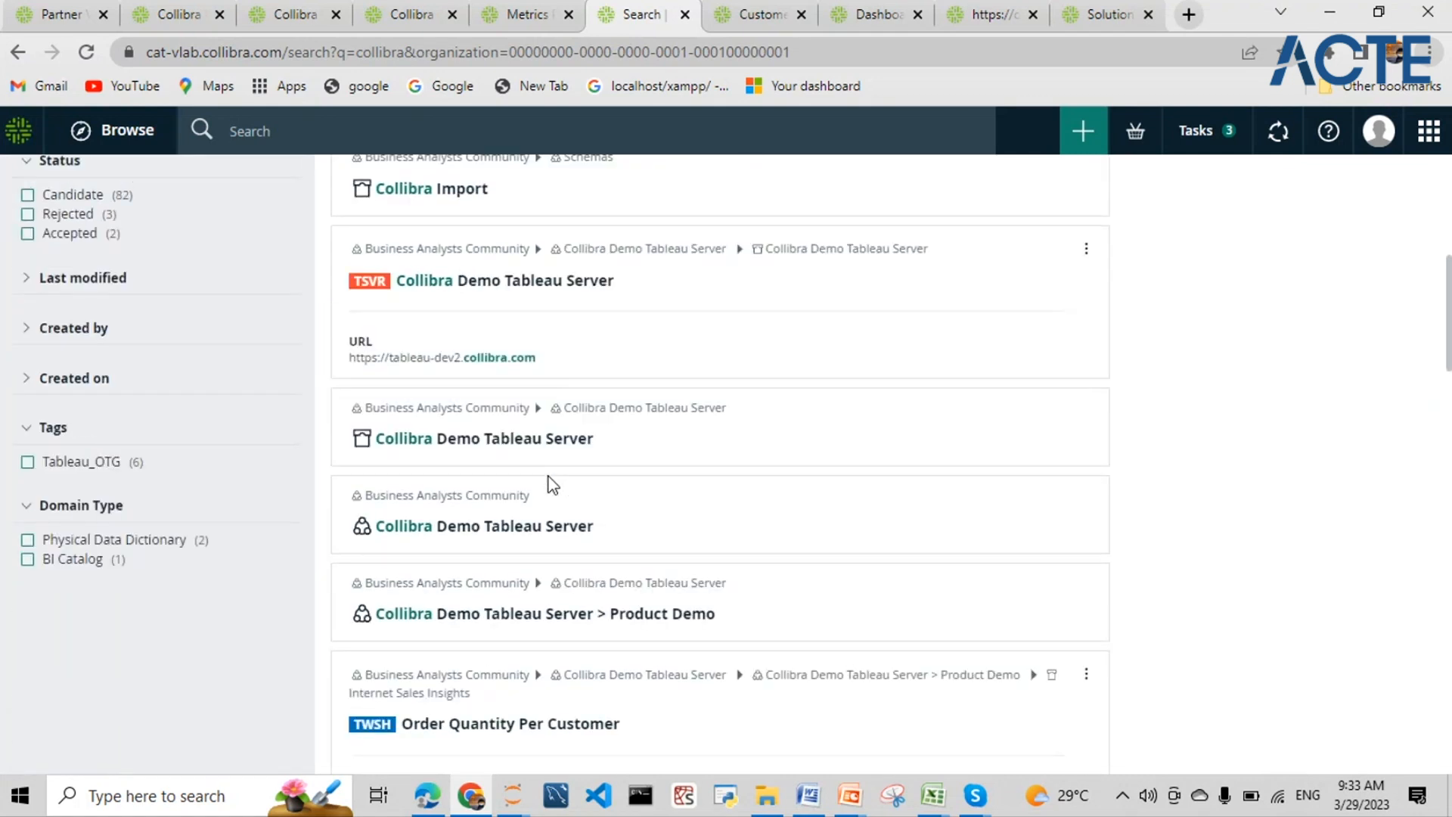
pyautogui.scroll(7, 552, 484)
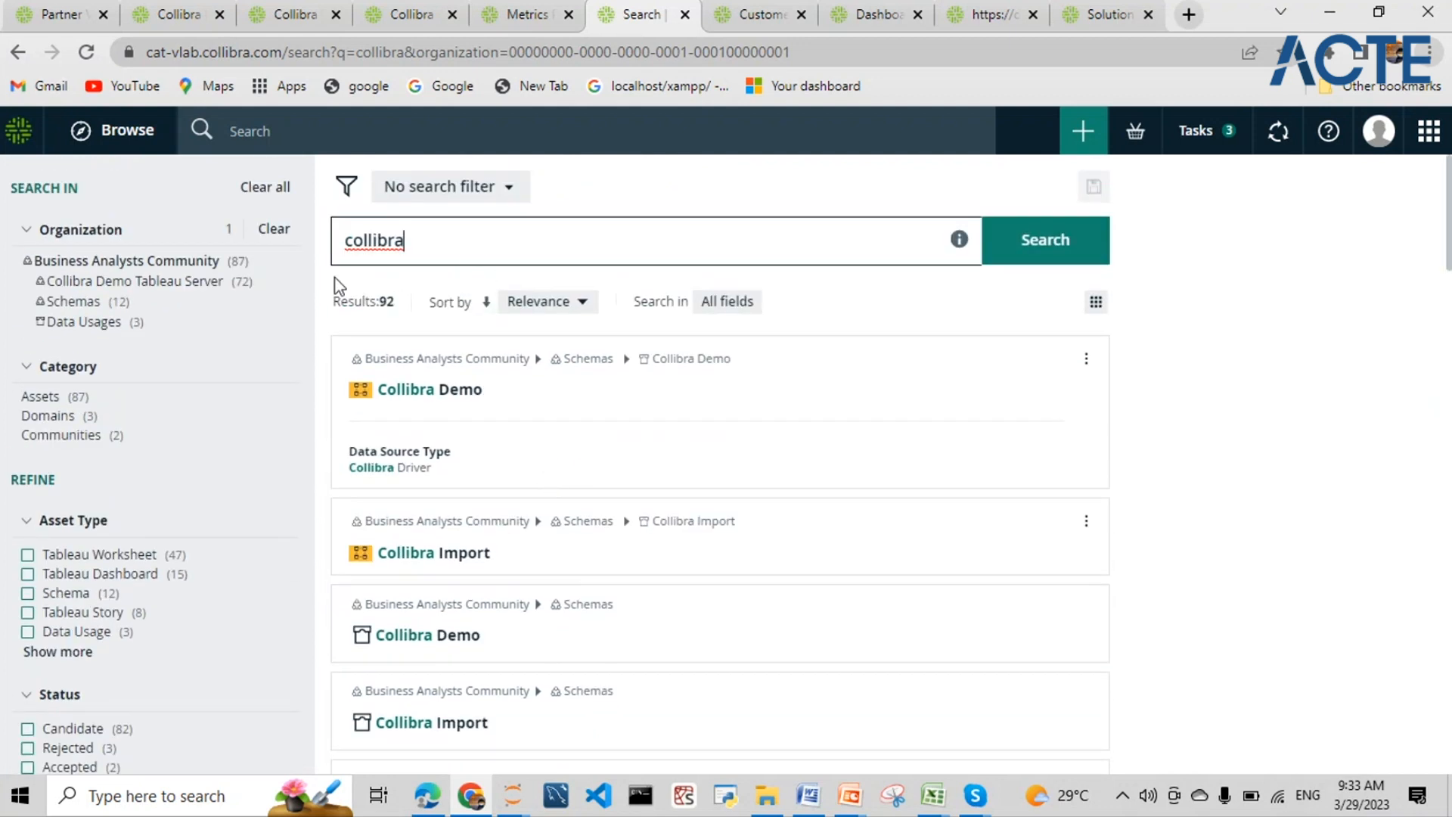
pyautogui.click(76, 302)
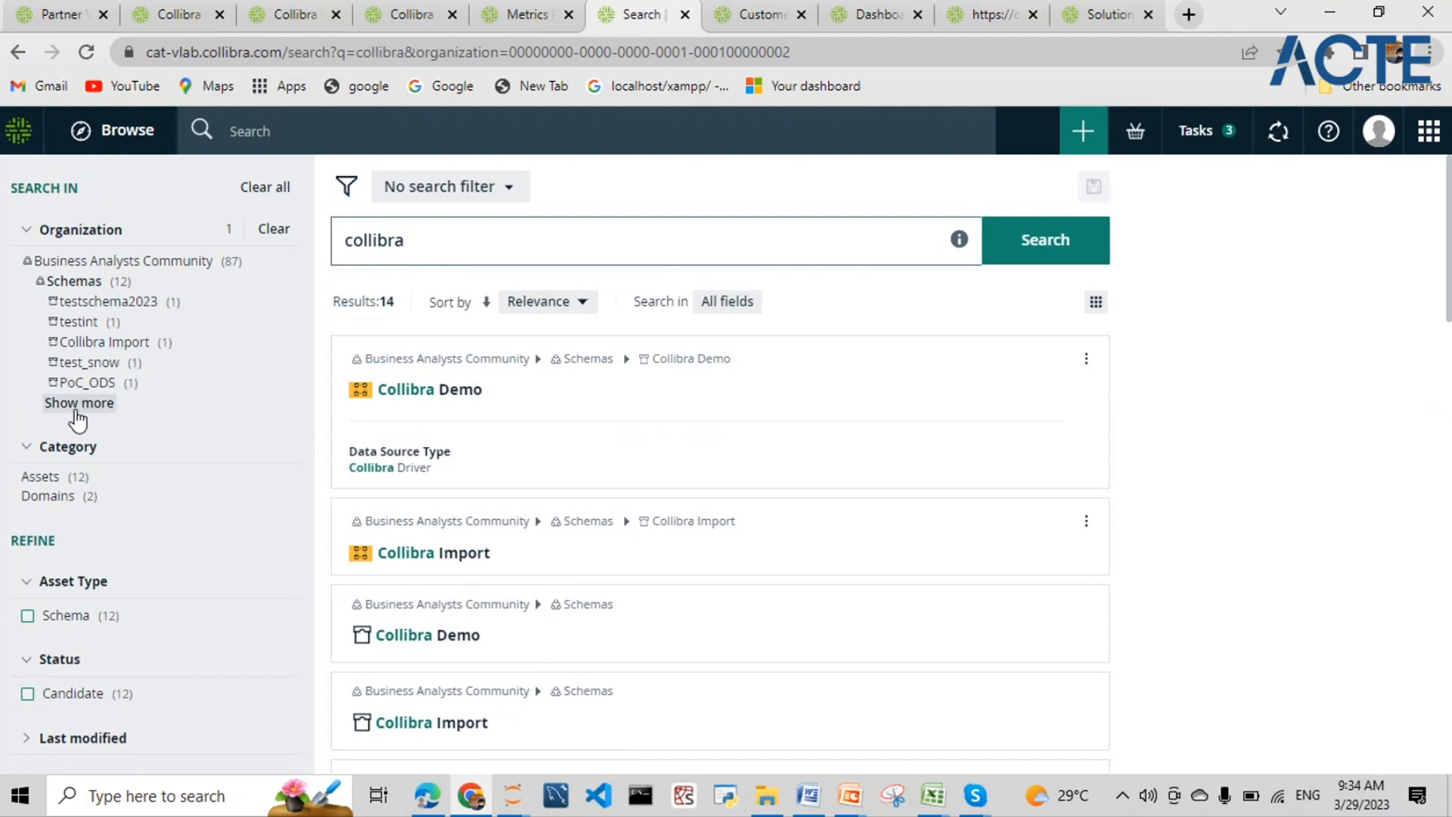
pyautogui.click(78, 414)
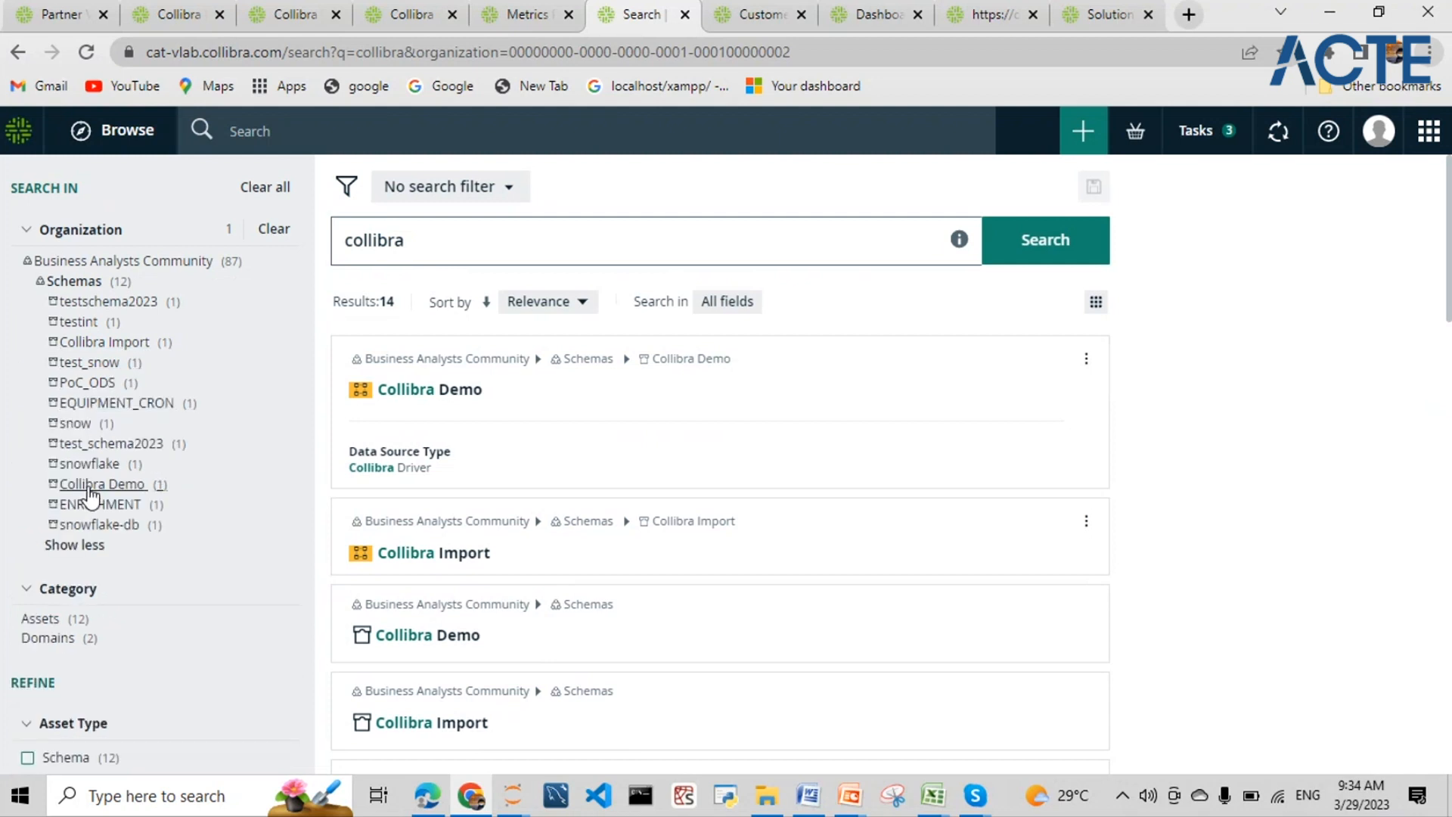
pyautogui.scroll(-5, 92, 492)
pyautogui.scroll(5, 92, 492)
# - Delete the 'collibra' query from the search box
pyautogui.click(437, 244)
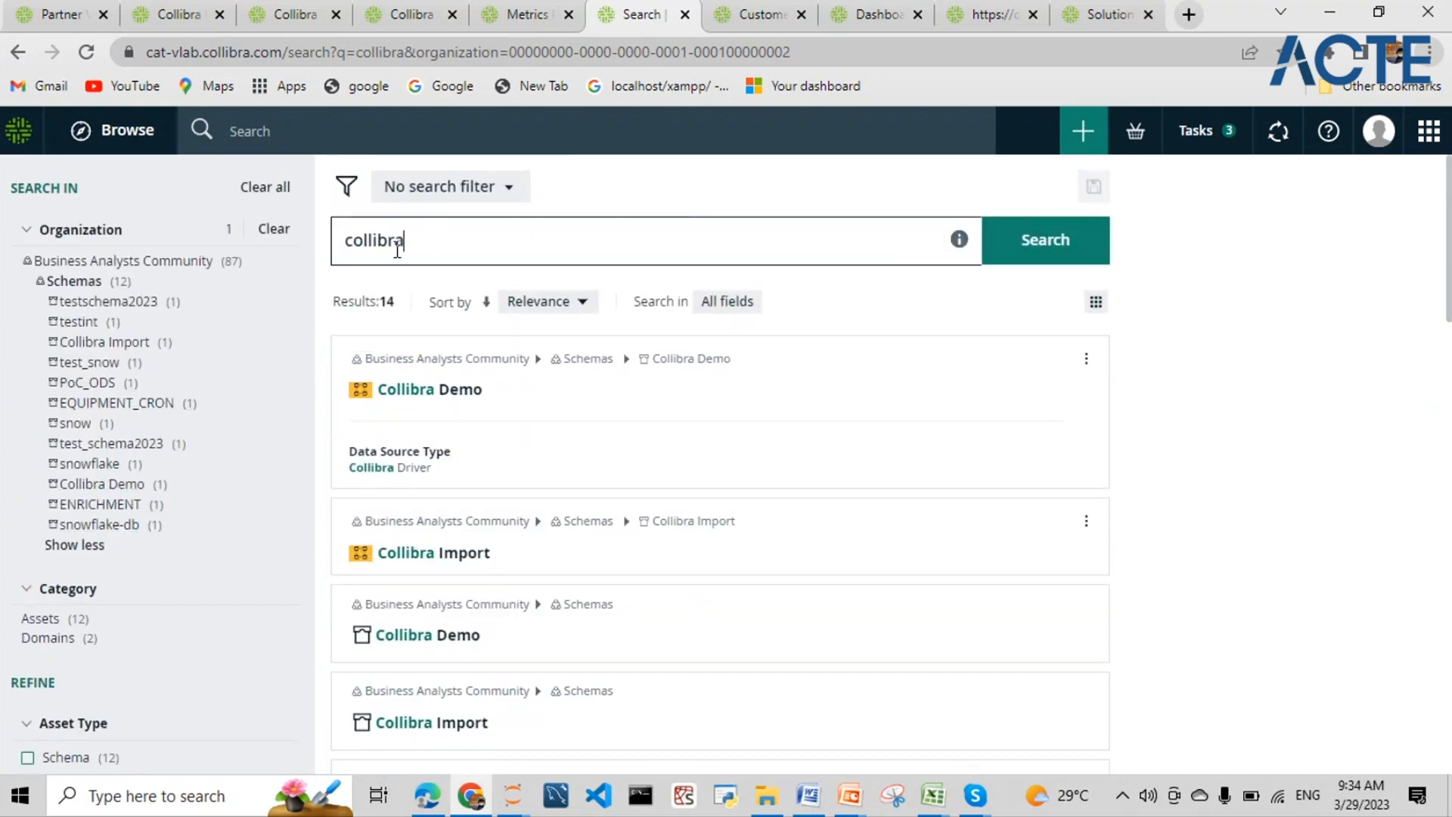
pyautogui.moveTo(421, 248); pyautogui.dragTo(333, 240)
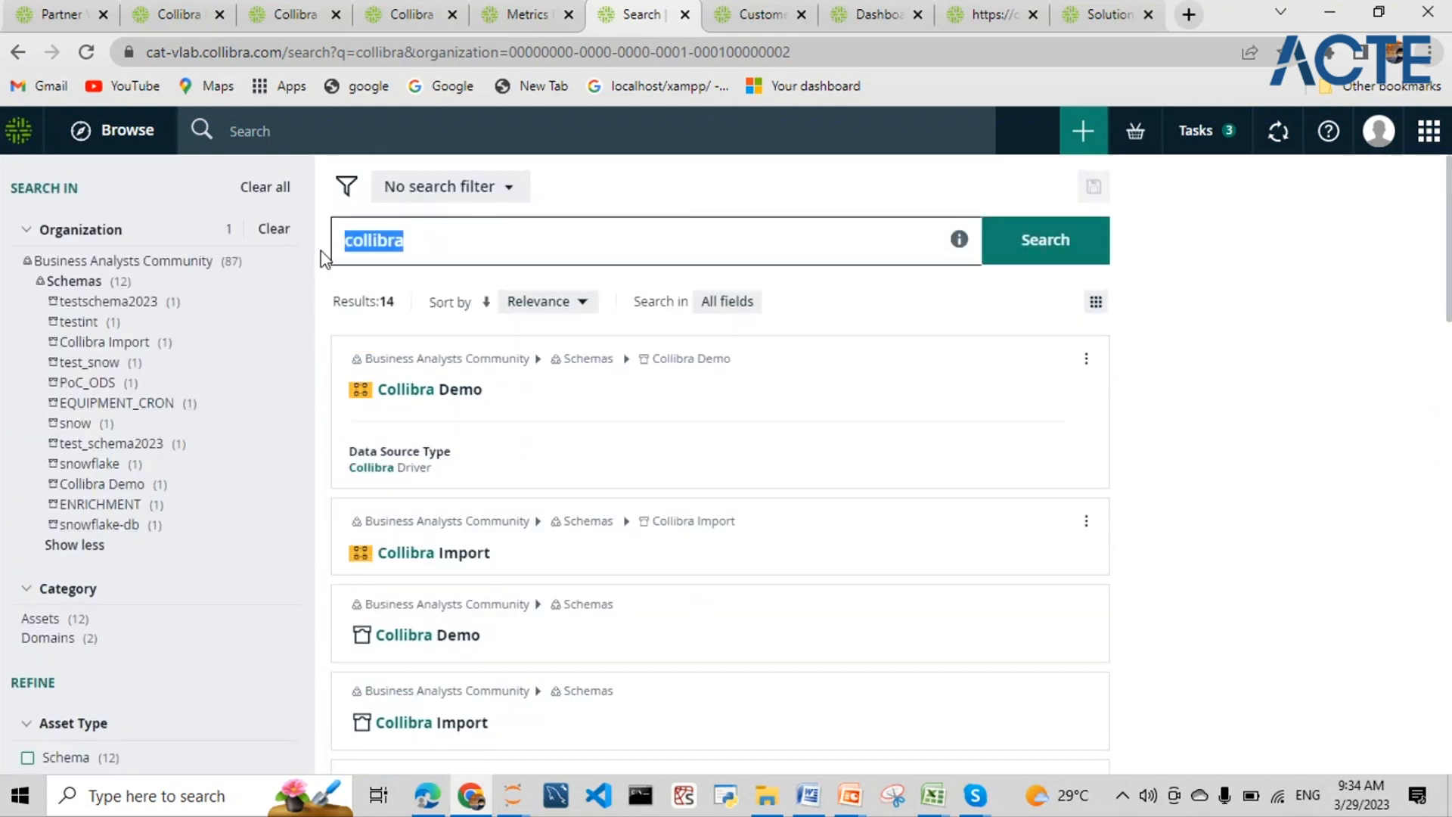
pyautogui.press('BackSpace')
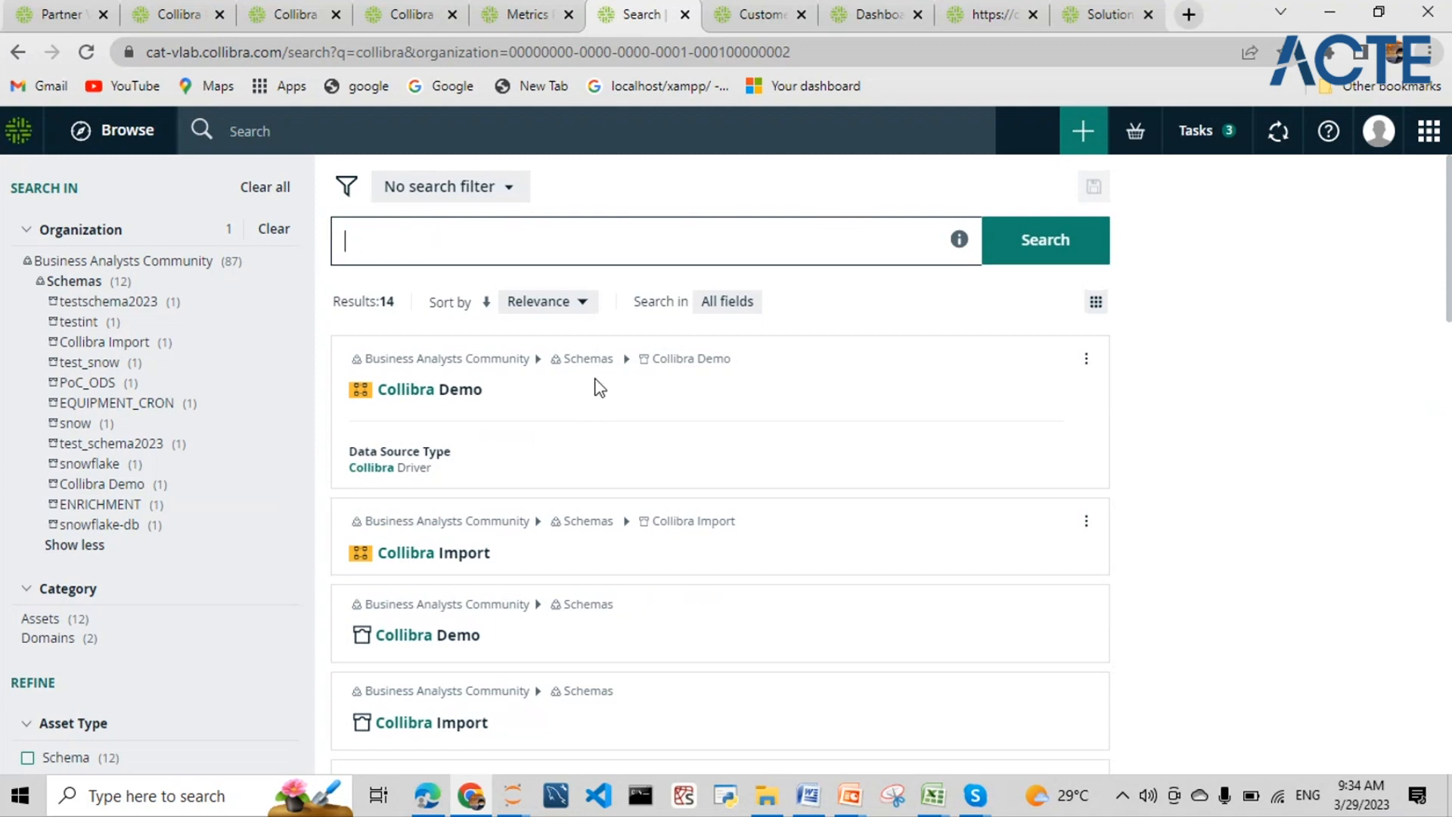
pyautogui.scroll(-2, 562, 475)
pyautogui.scroll(-3, 560, 474)
pyautogui.scroll(6, 555, 463)
# - Open the Schemas community and scroll its 235 domains down to the Westdenversales entries
pyautogui.click(586, 361)
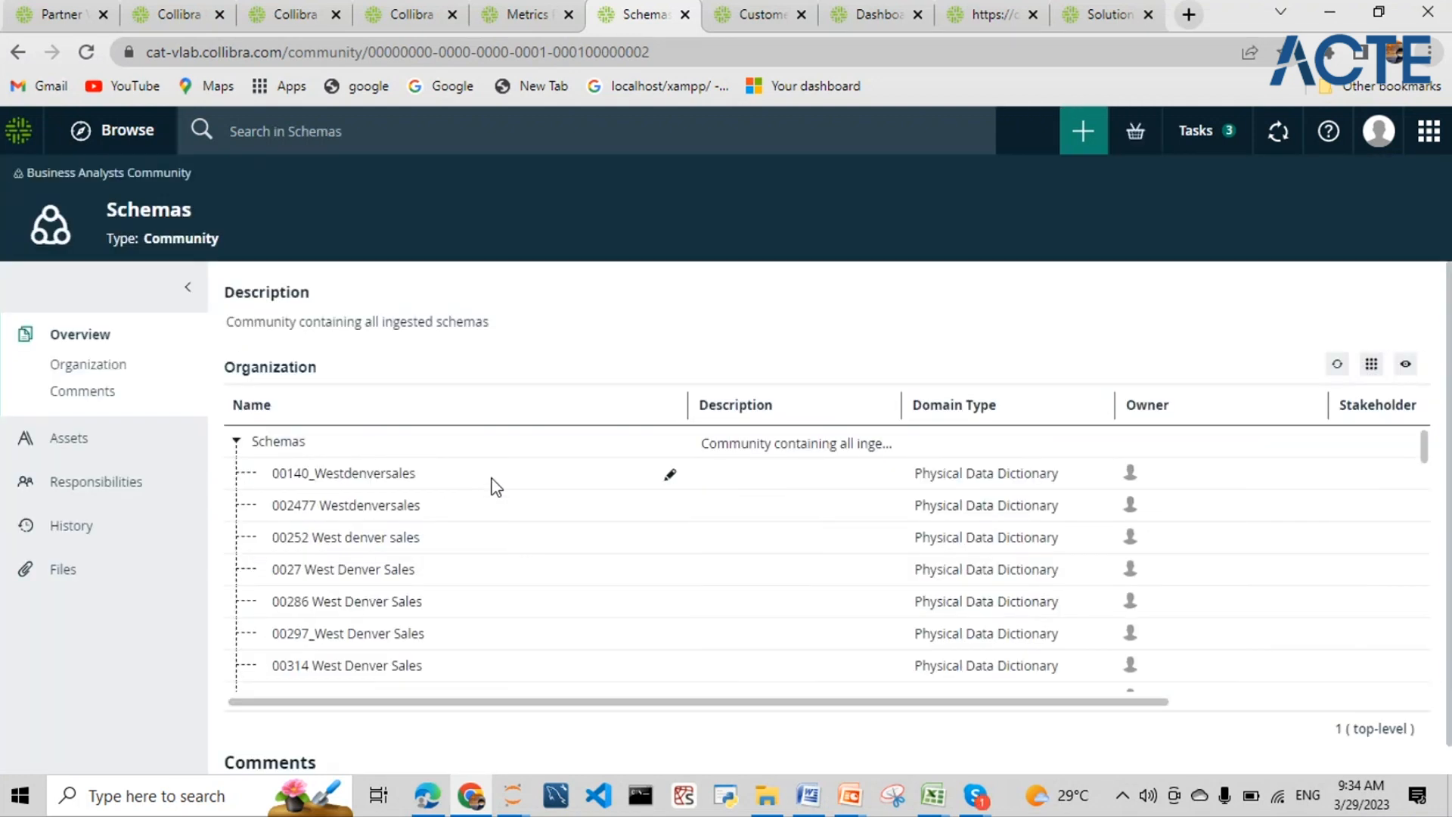
pyautogui.scroll(-5, 507, 492)
pyautogui.scroll(-5, 522, 496)
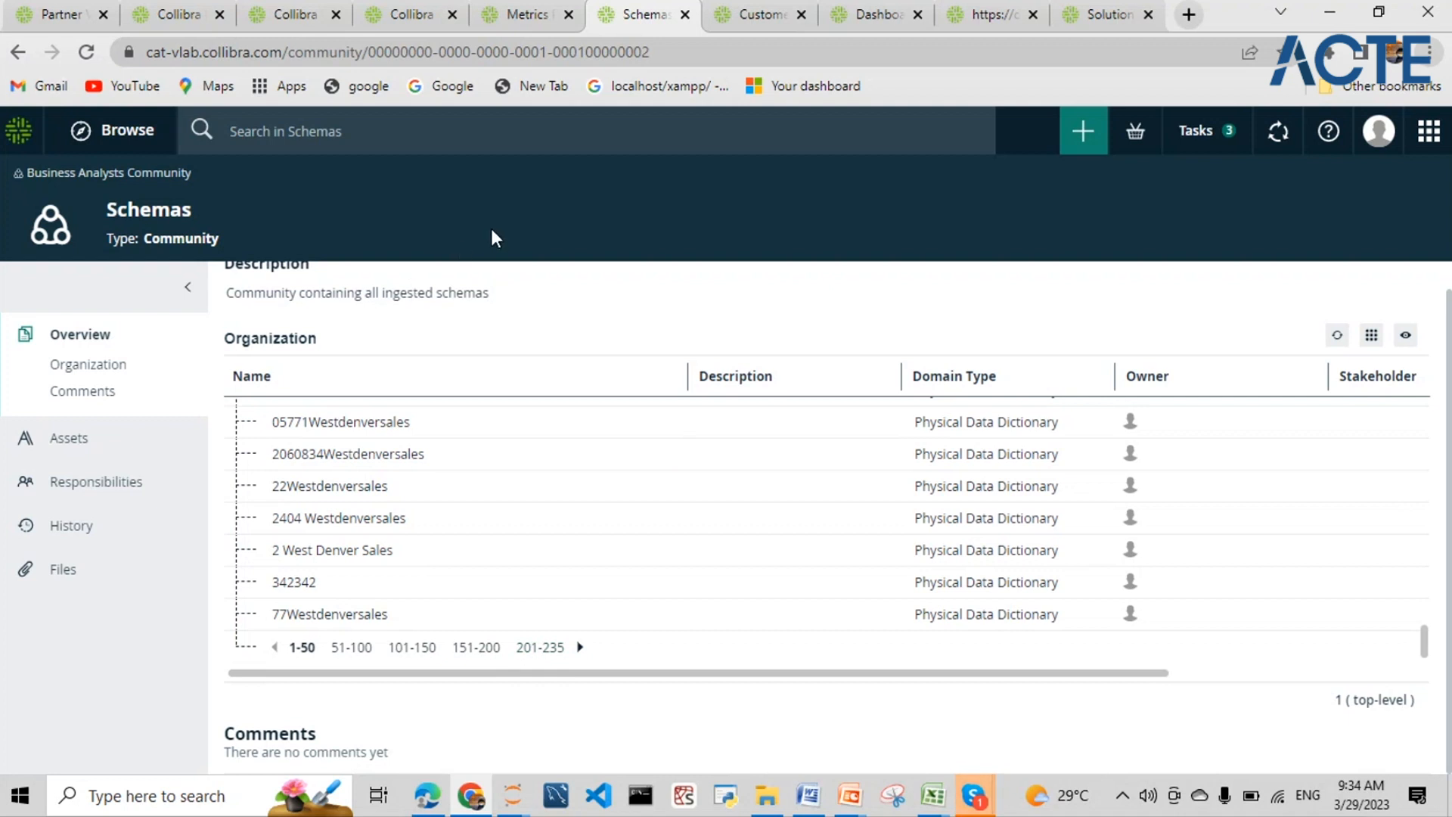
# - Open the Westdenversales_collibra schema from the latest ingestion's Results in the activity history
pyautogui.click(1275, 140)
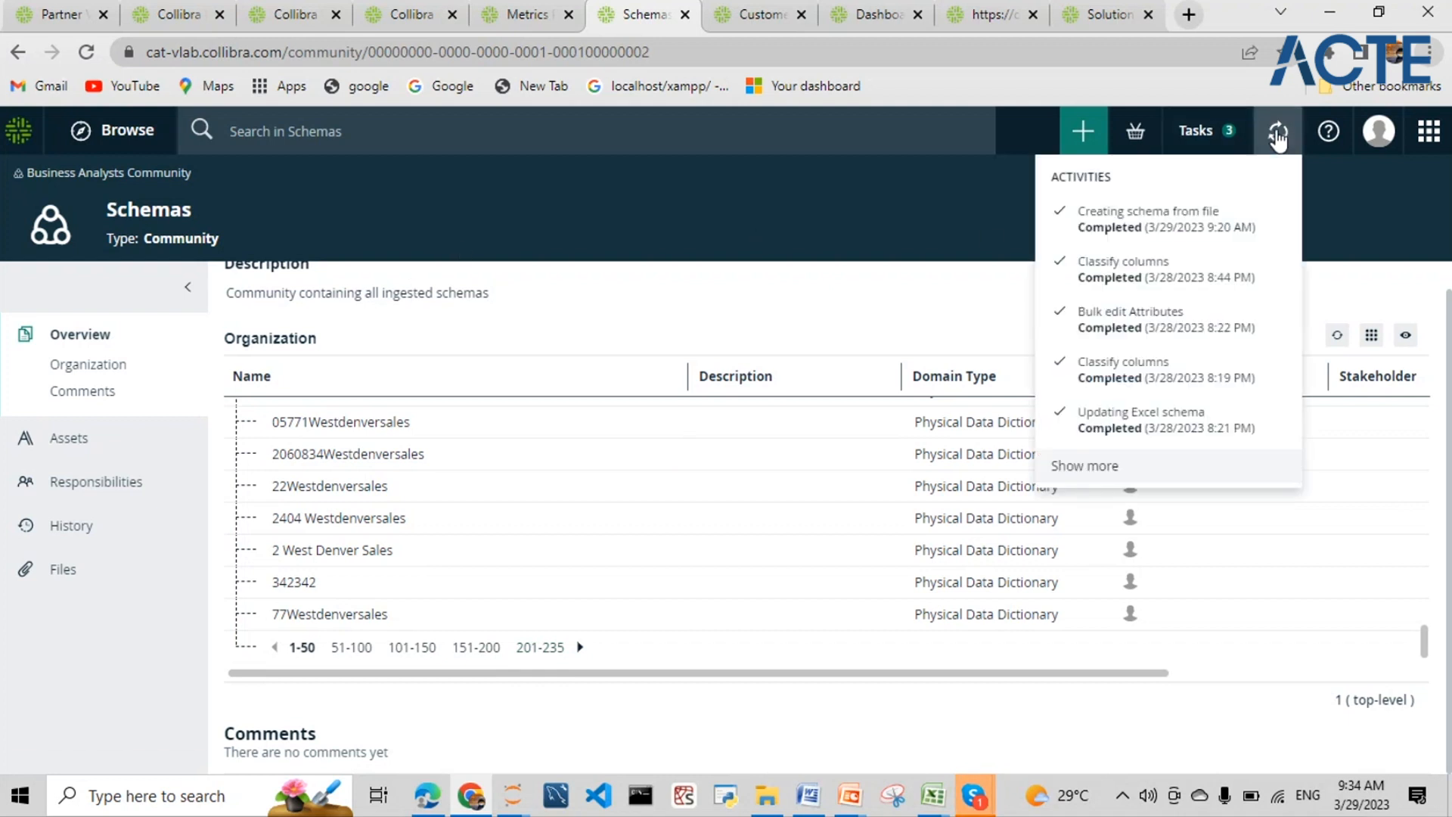
pyautogui.click(1119, 465)
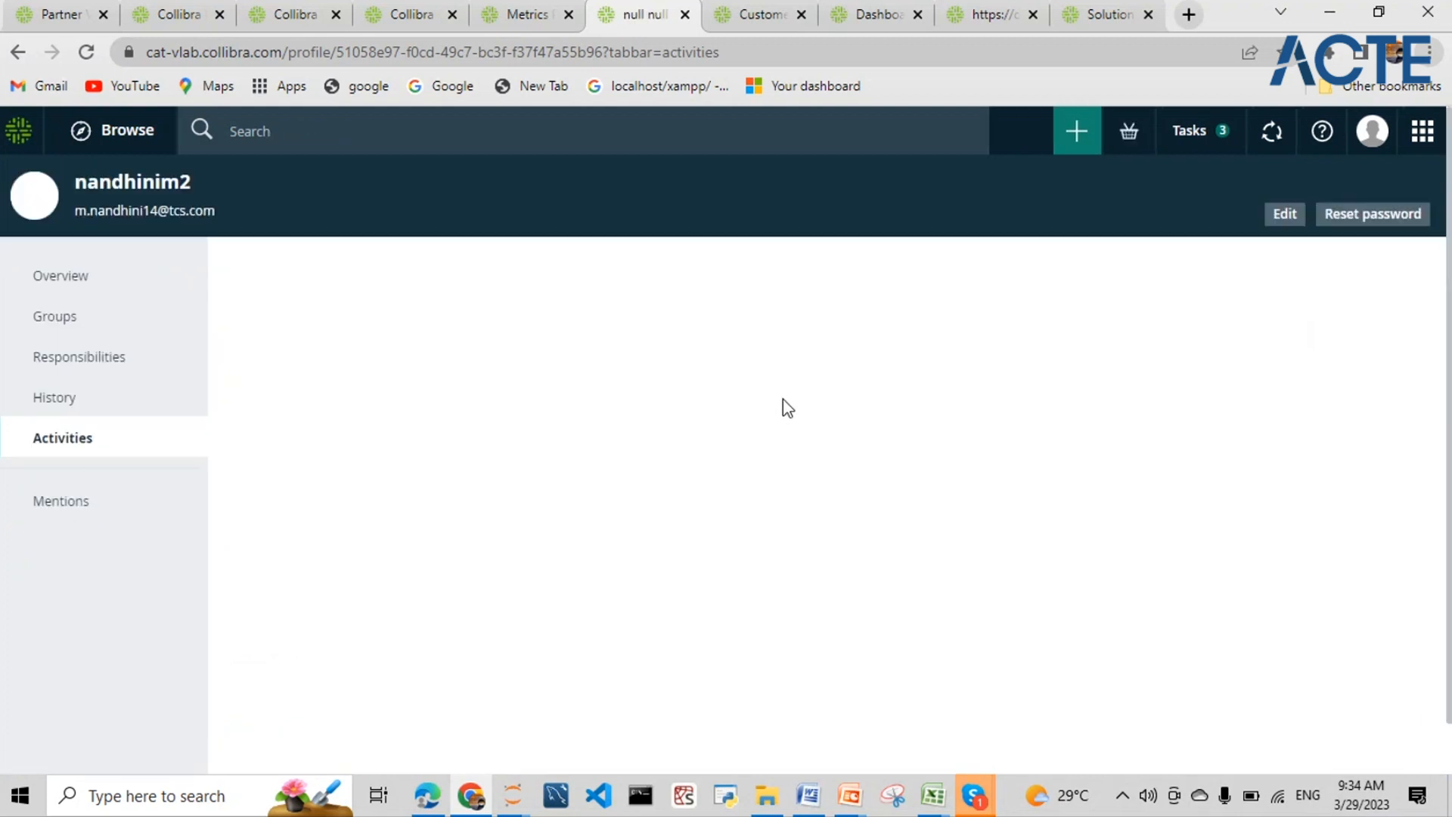
pyautogui.click(1241, 358)
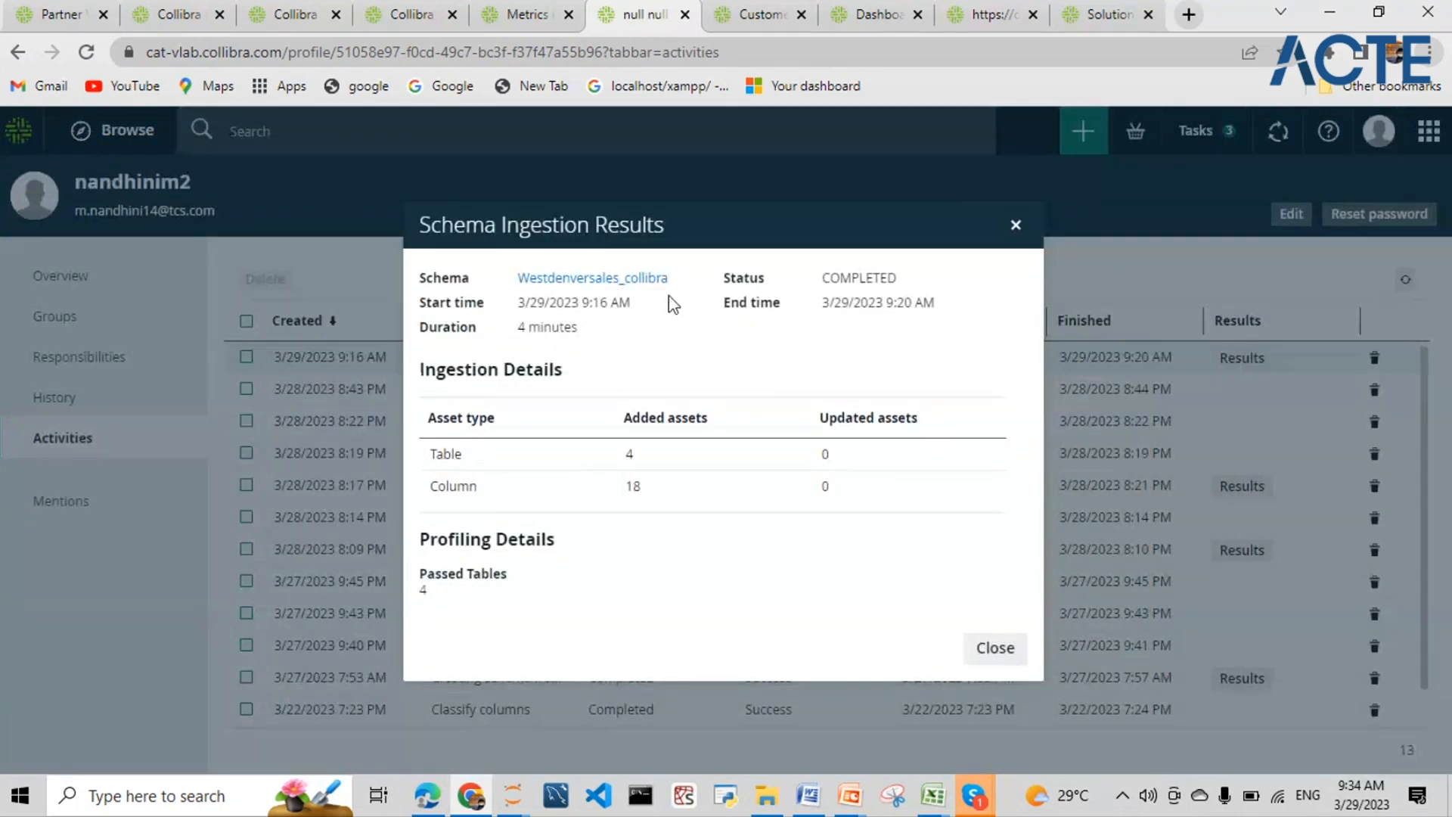
pyautogui.click(632, 280)
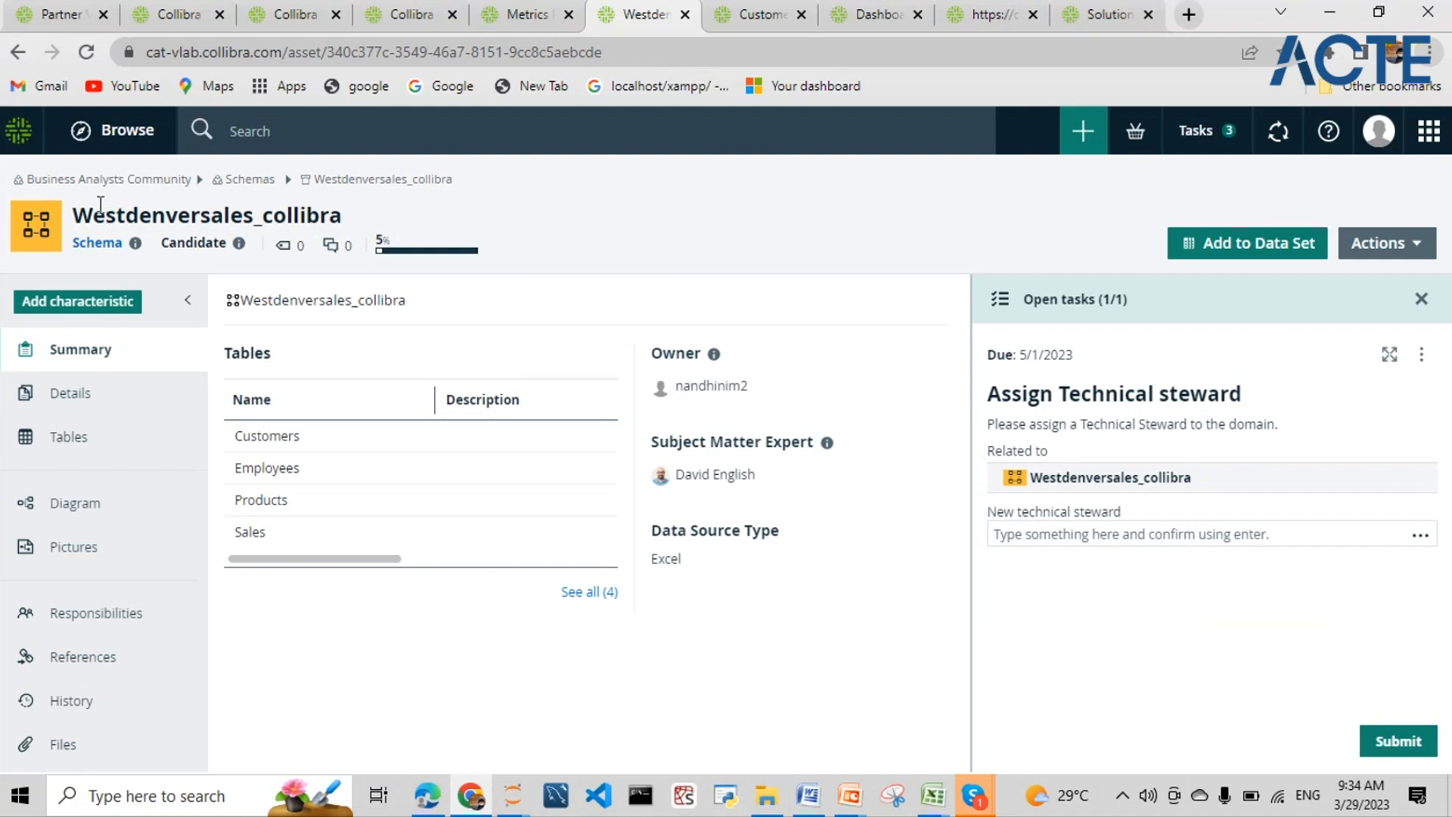
# - Complete the Assign Technical steward task by searching for and submitting the subject matter expert as steward
pyautogui.moveTo(81, 213); pyautogui.dragTo(344, 218)
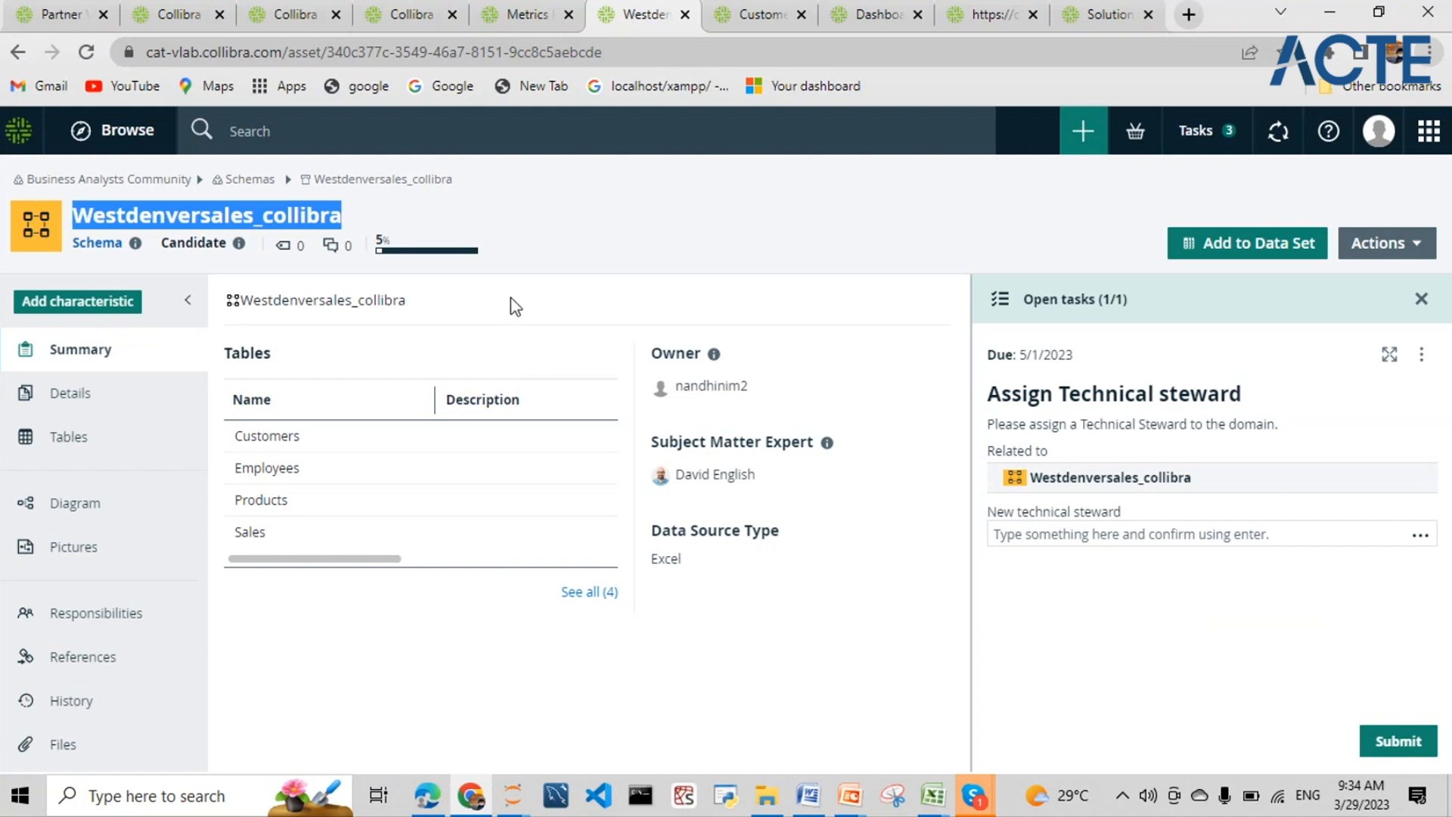
pyautogui.click(590, 211)
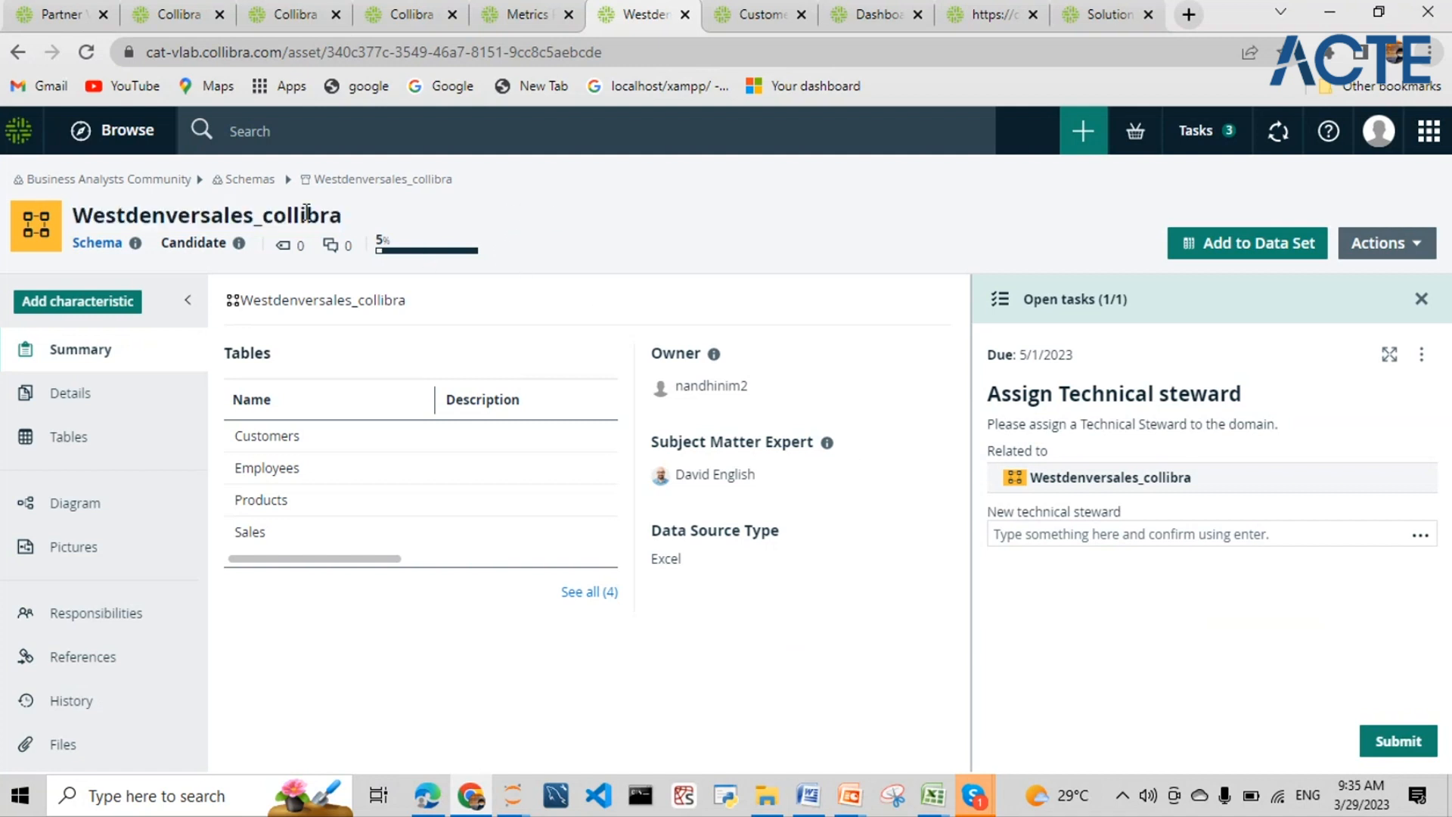
pyautogui.click(1019, 540)
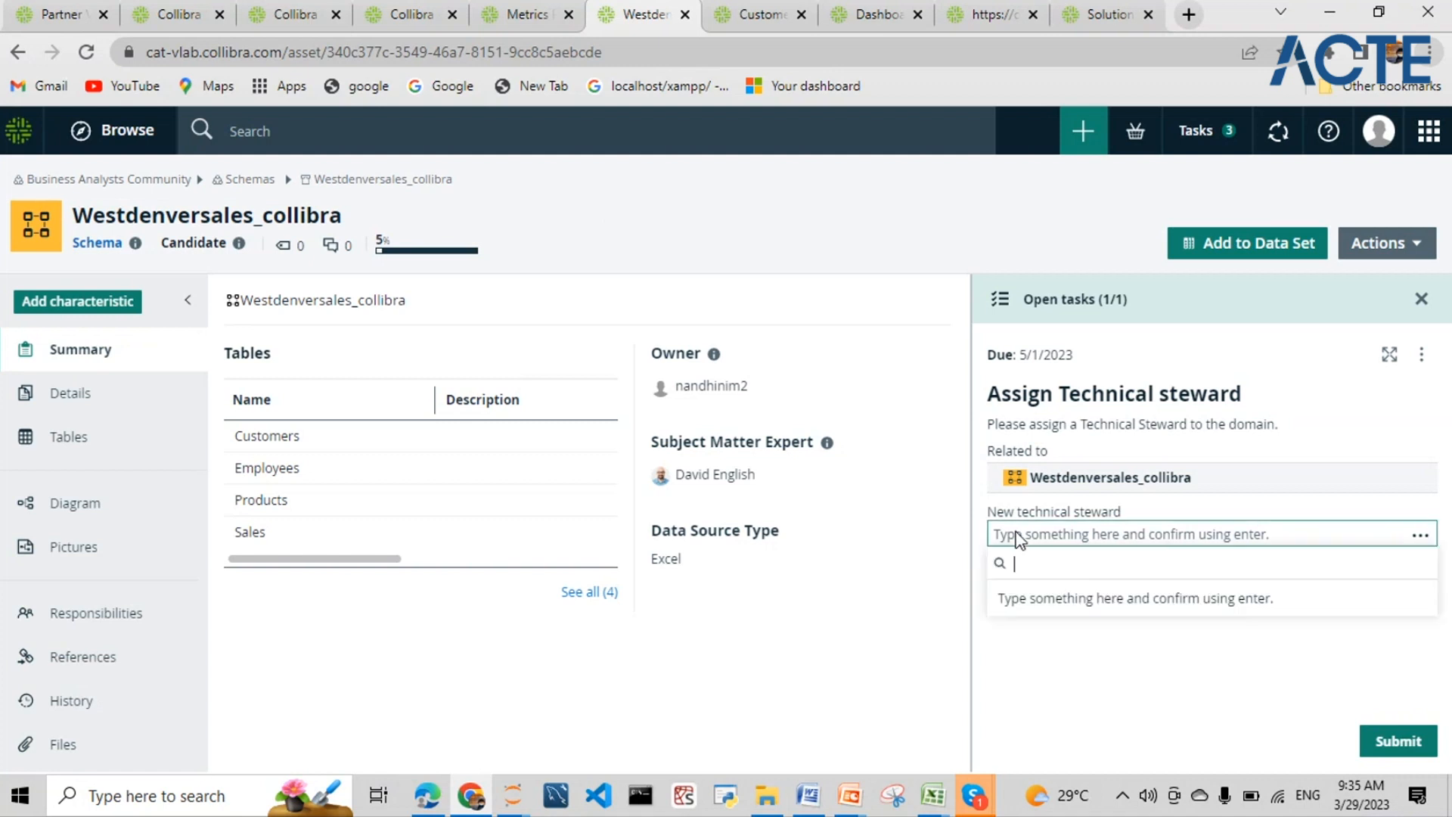
pyautogui.write('dav')
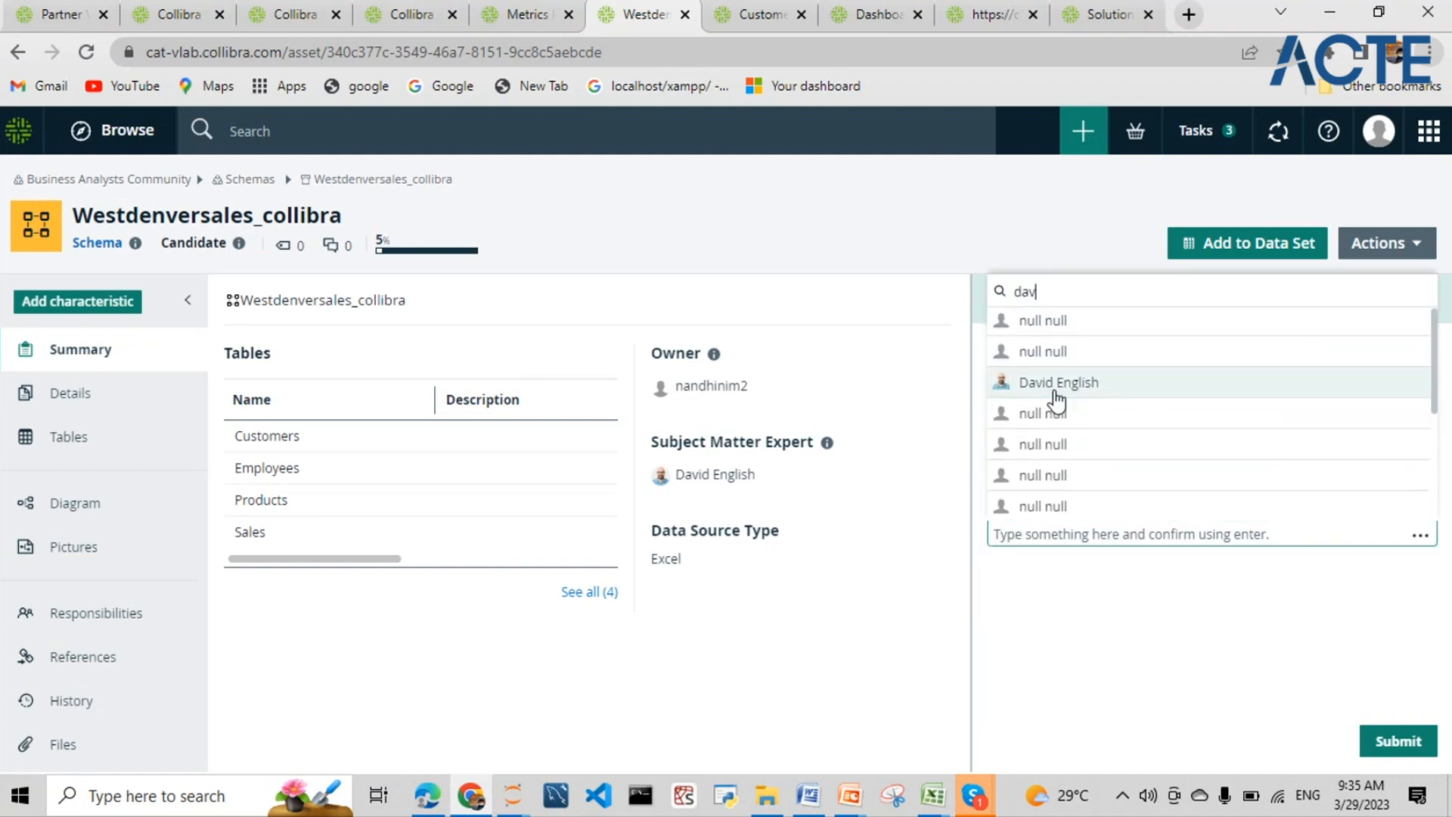
pyautogui.click(1055, 393)
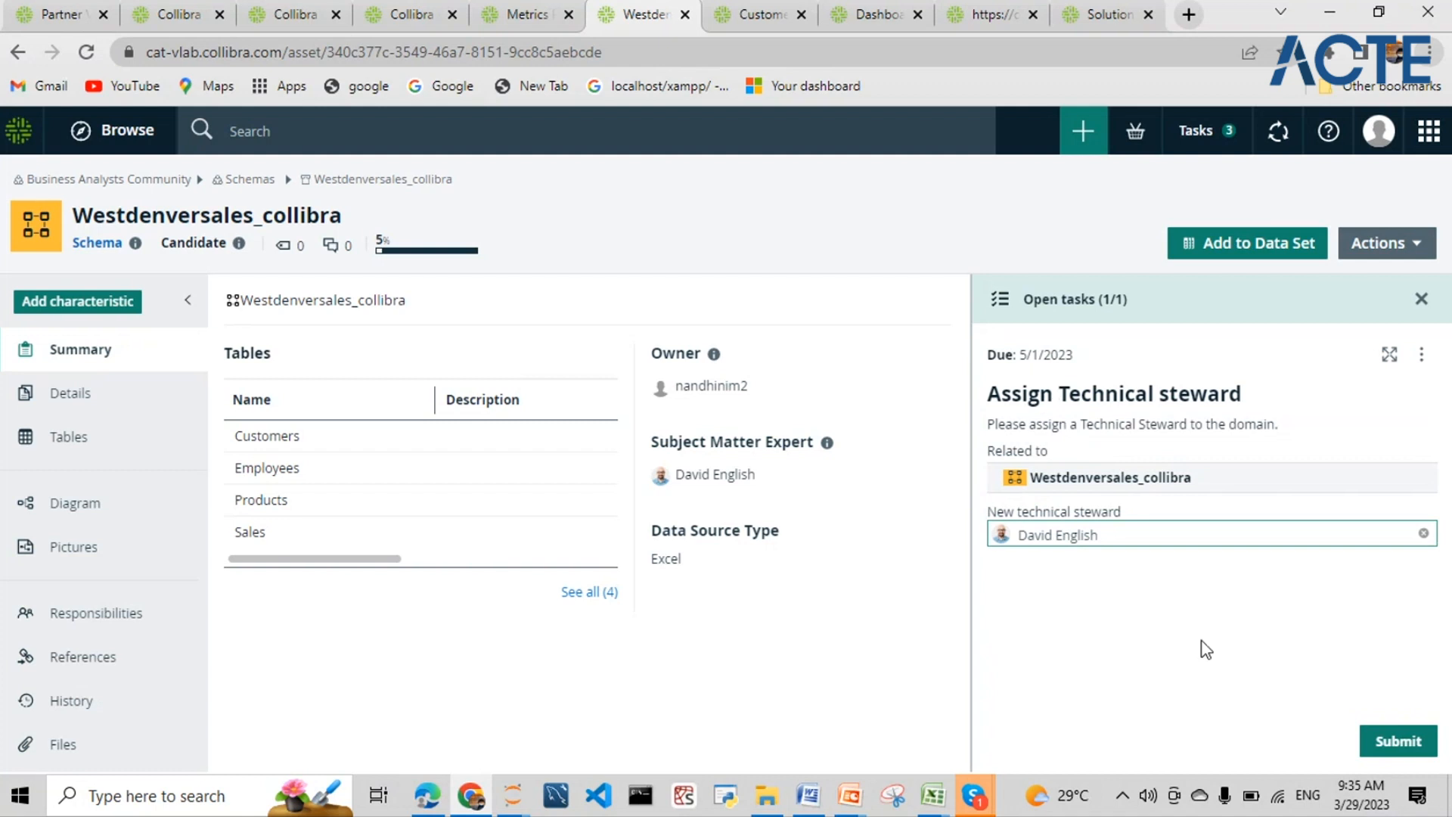
pyautogui.click(1382, 744)
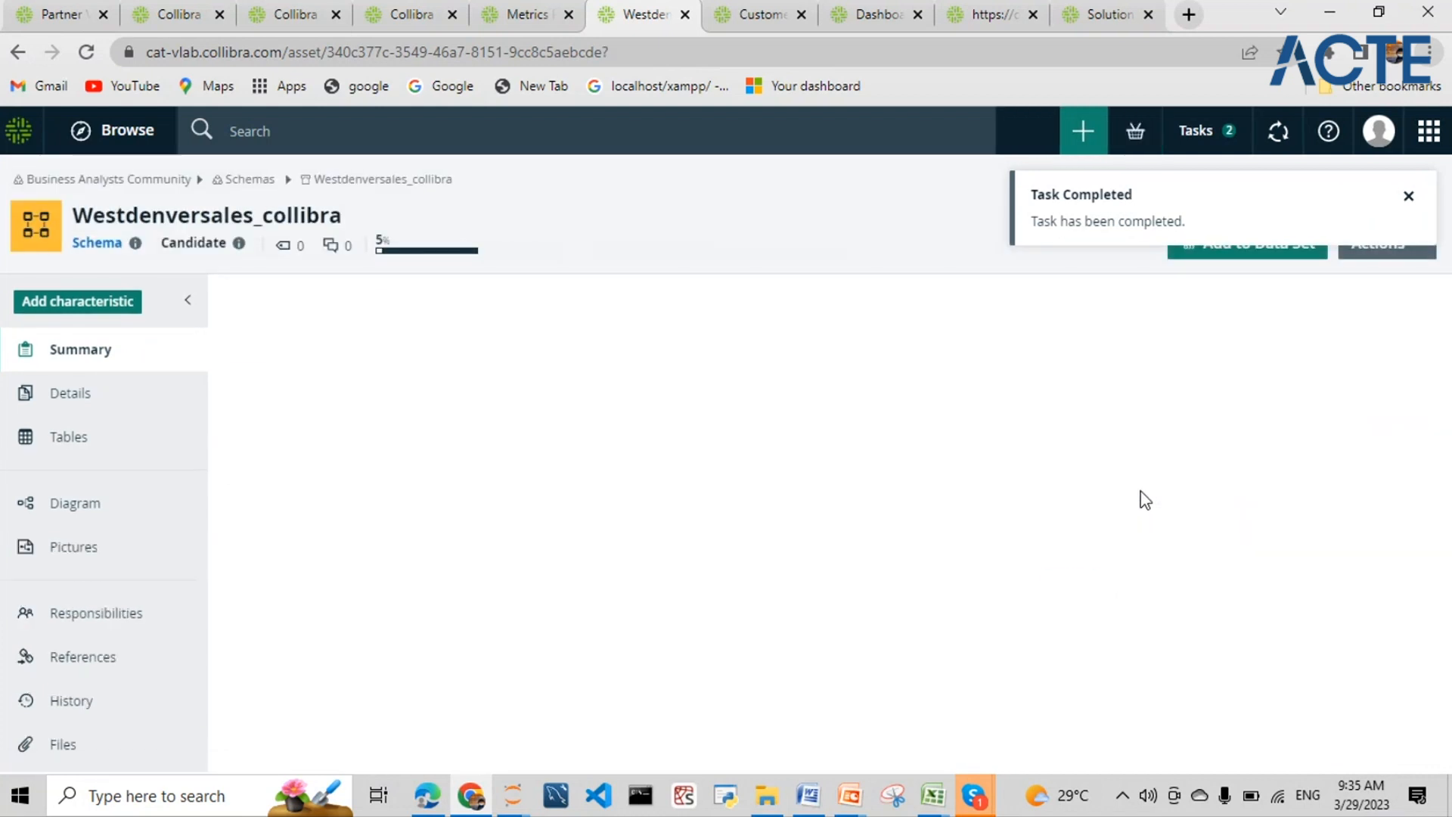
pyautogui.click(1408, 197)
# - Show the schema's Responsibilities, pointing out inherited Data Analyst Level 1, Data Custodian and Subject Matter Expert
pyautogui.moveTo(1214, 478)
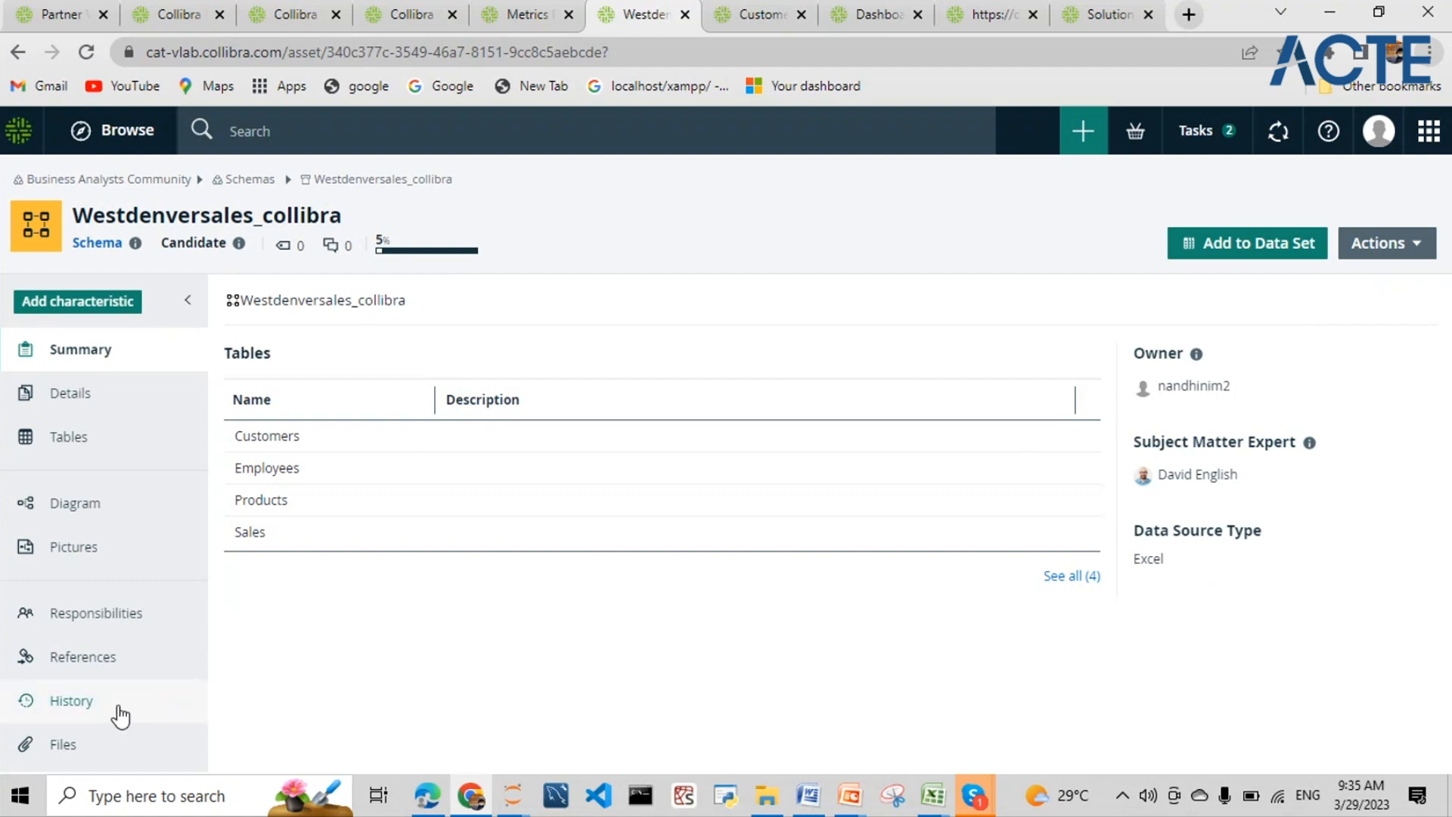
pyautogui.click(103, 633)
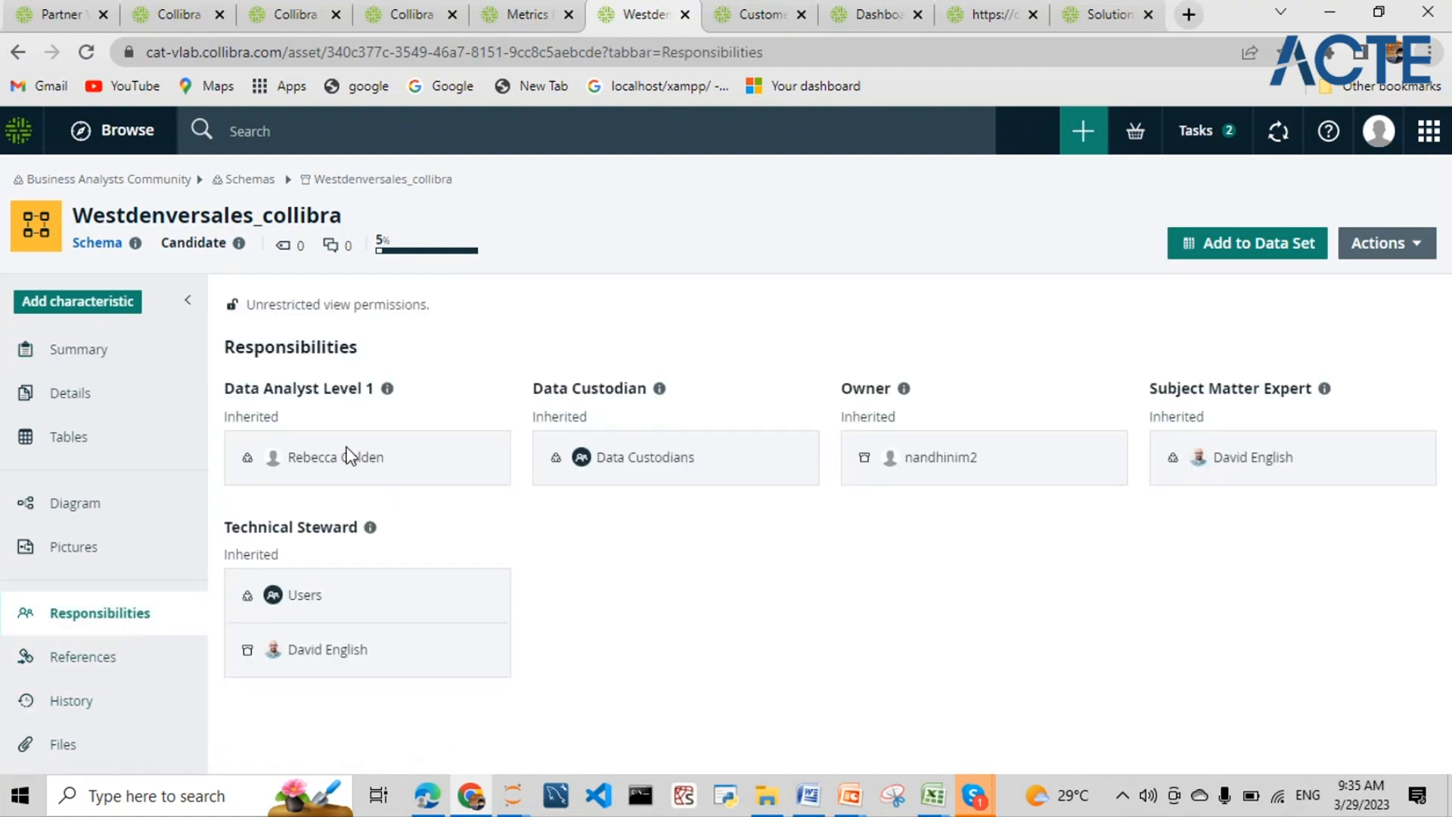
pyautogui.doubleClick(224, 416)
pyautogui.doubleClick(560, 416)
pyautogui.doubleClick(1176, 416)
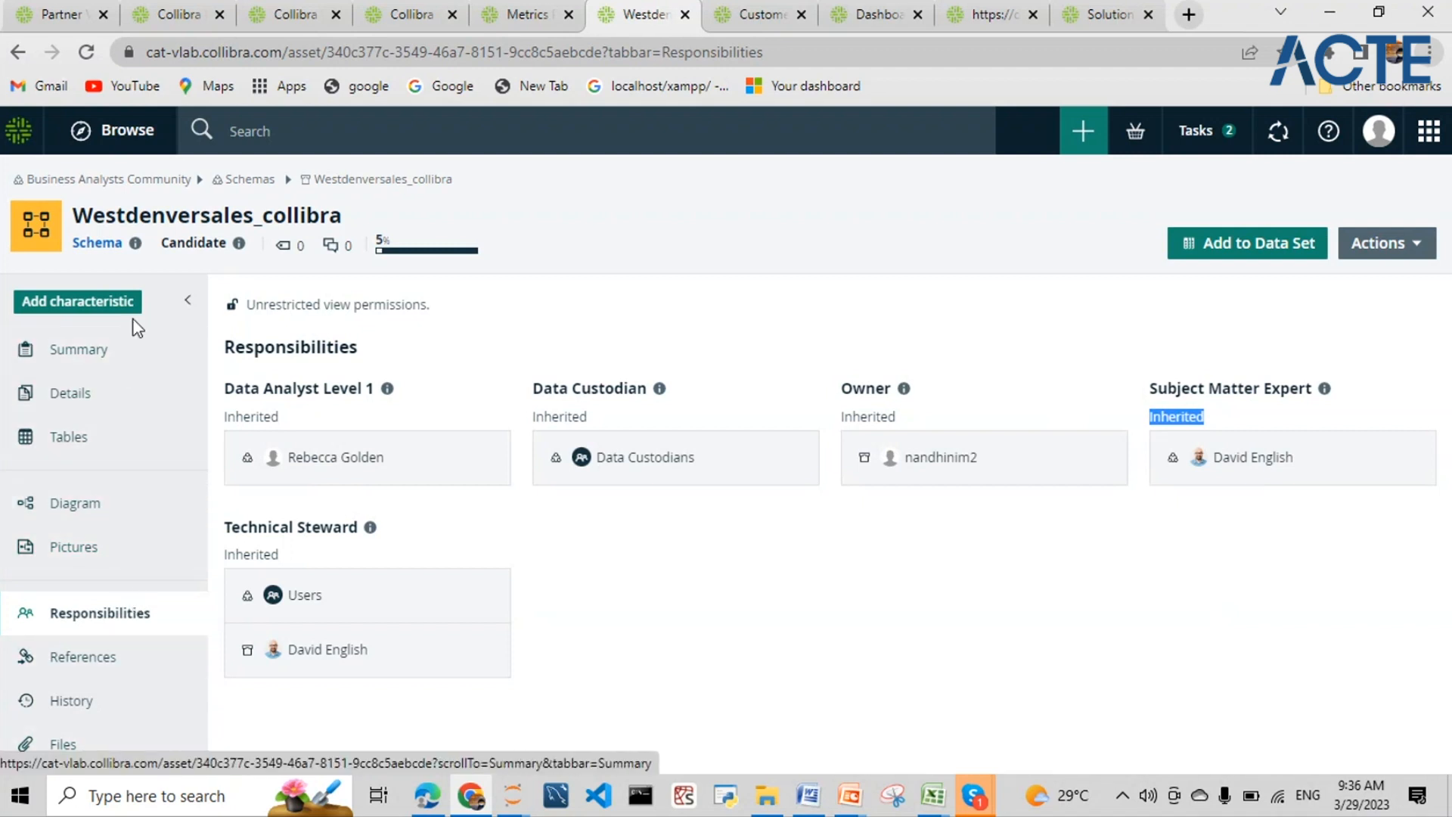
# - Open the Schema asset type and browse its global domain types and characteristics
pyautogui.click(116, 250)
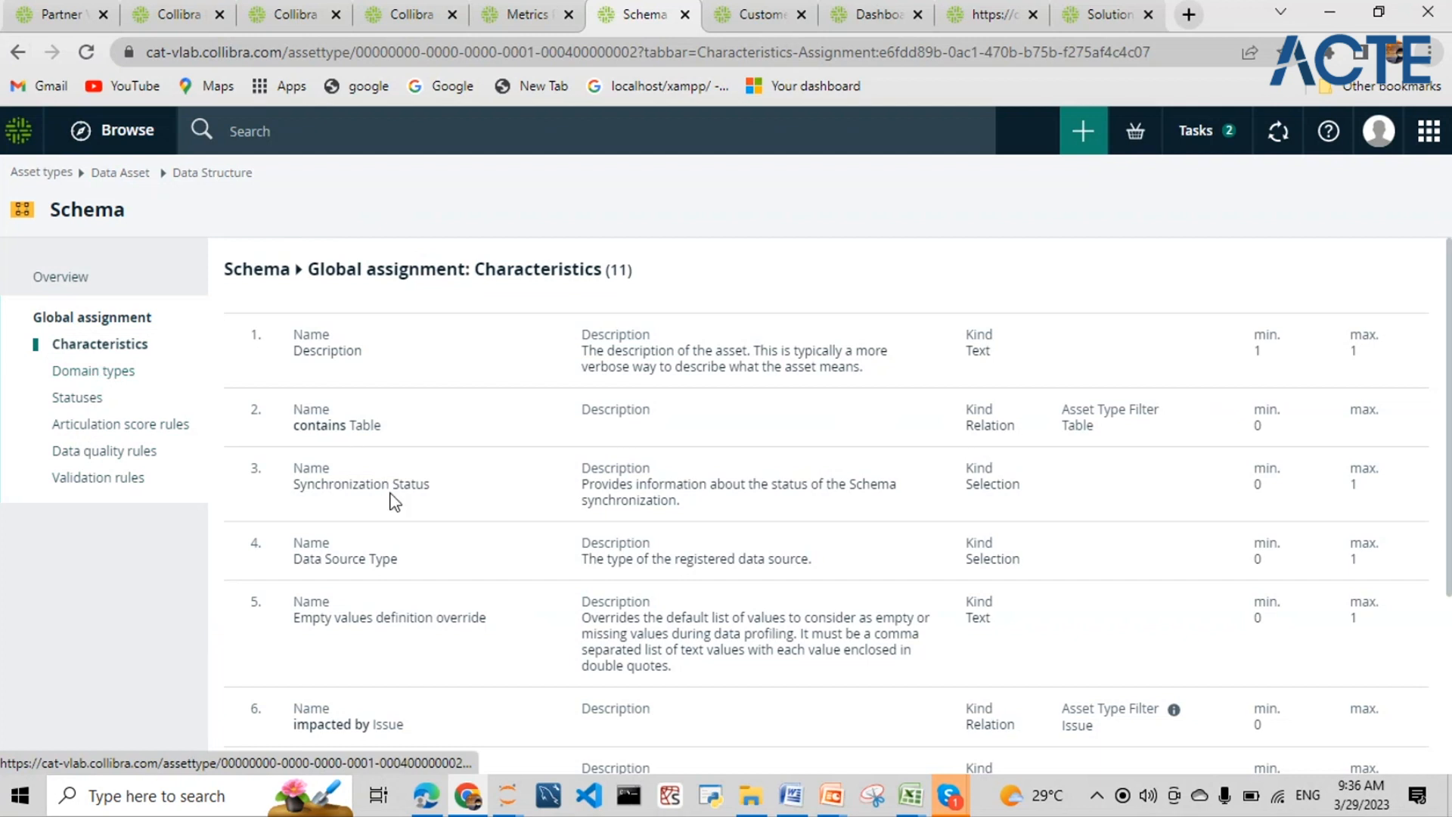
pyautogui.scroll(-3, 389, 491)
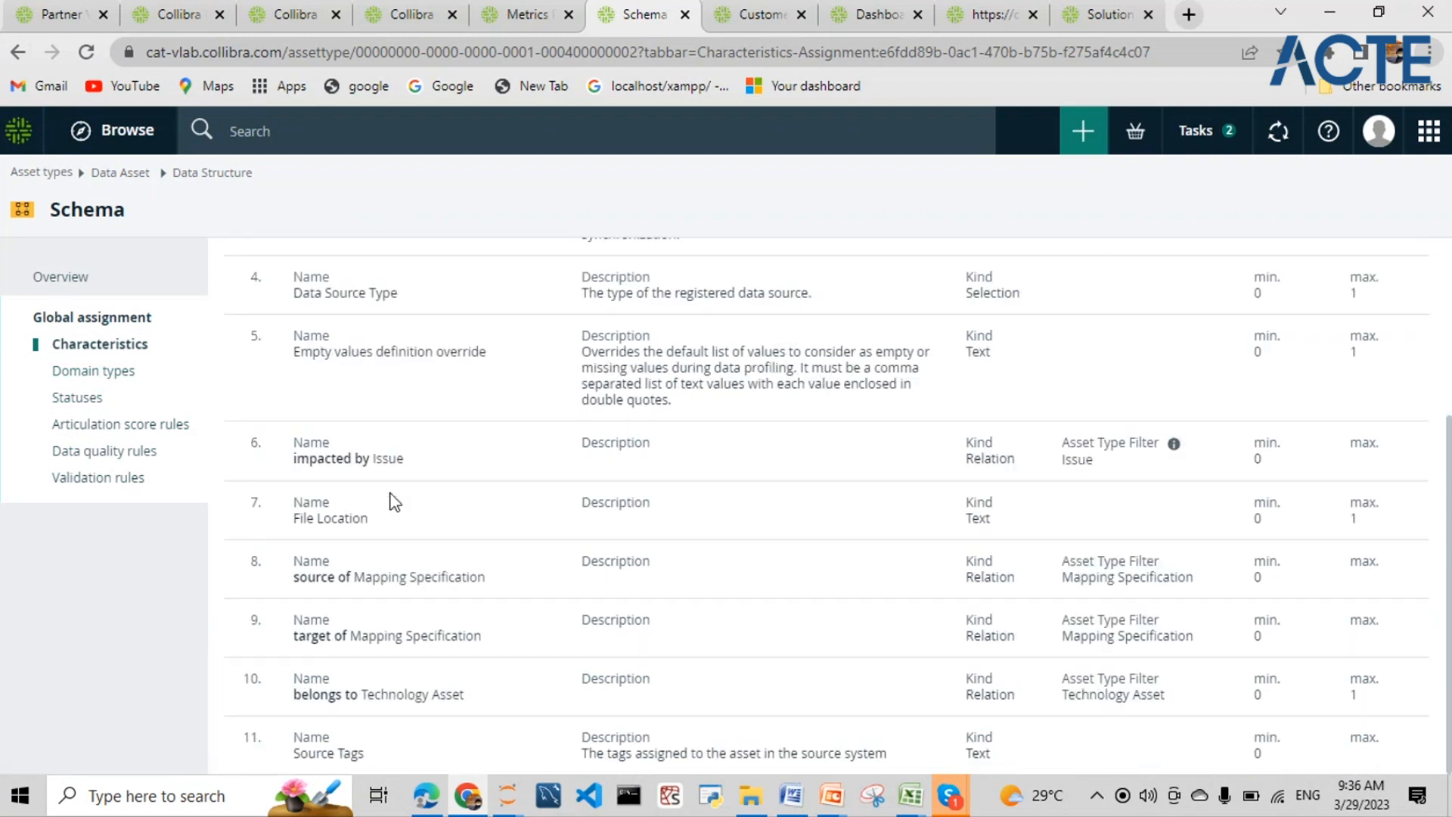
pyautogui.click(112, 372)
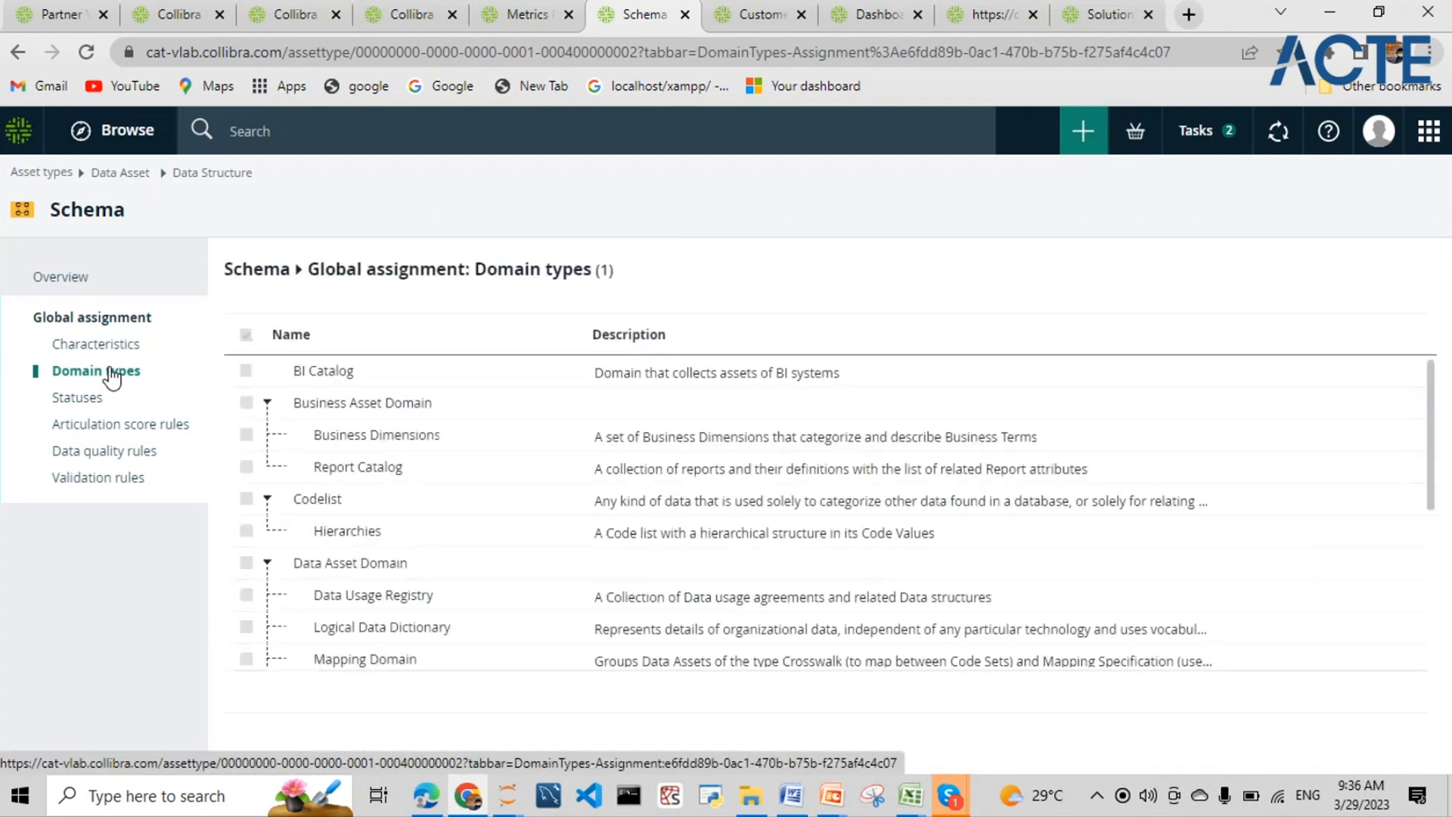
pyautogui.scroll(-4, 379, 462)
pyautogui.scroll(4, 379, 466)
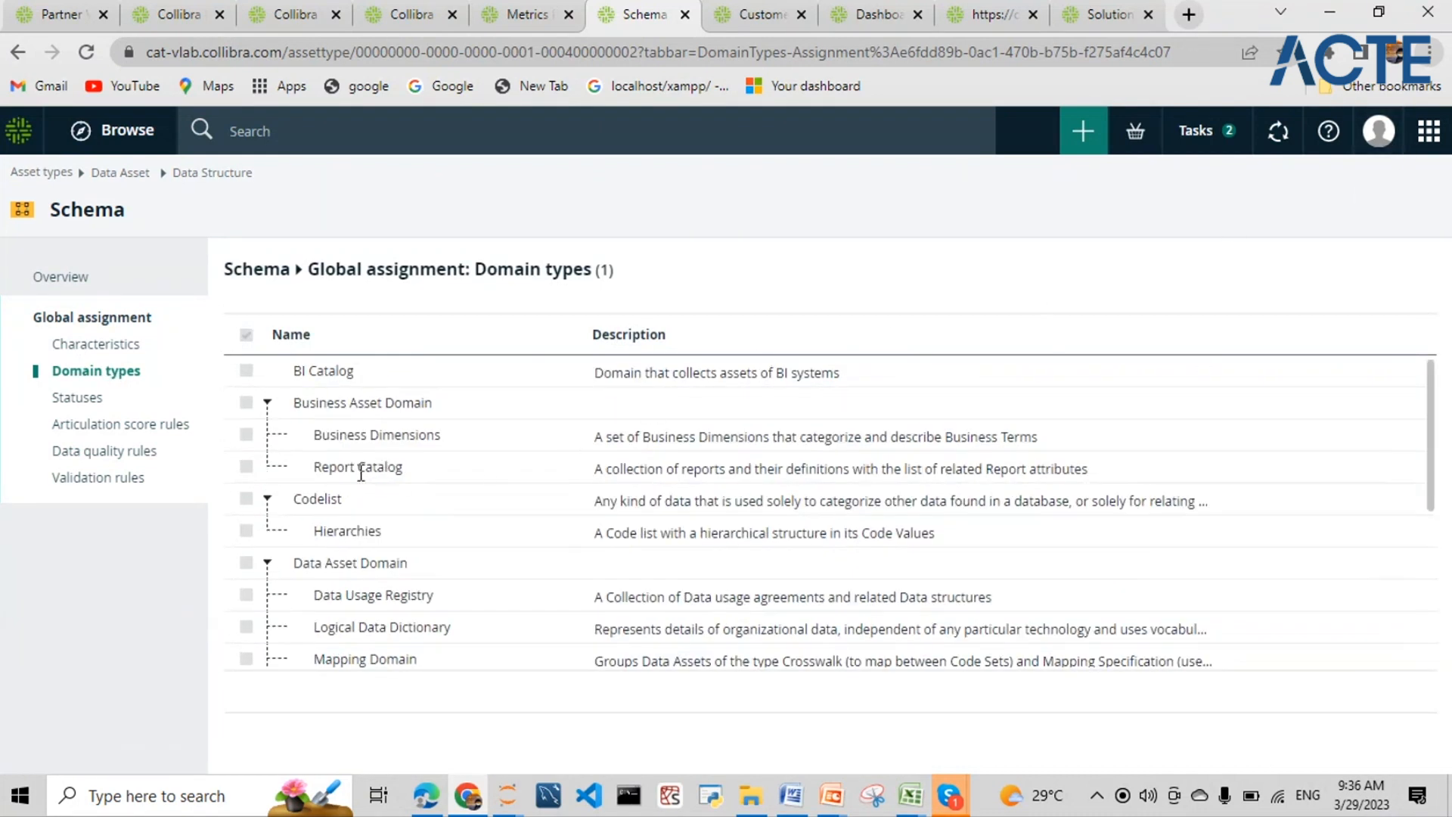
pyautogui.click(112, 352)
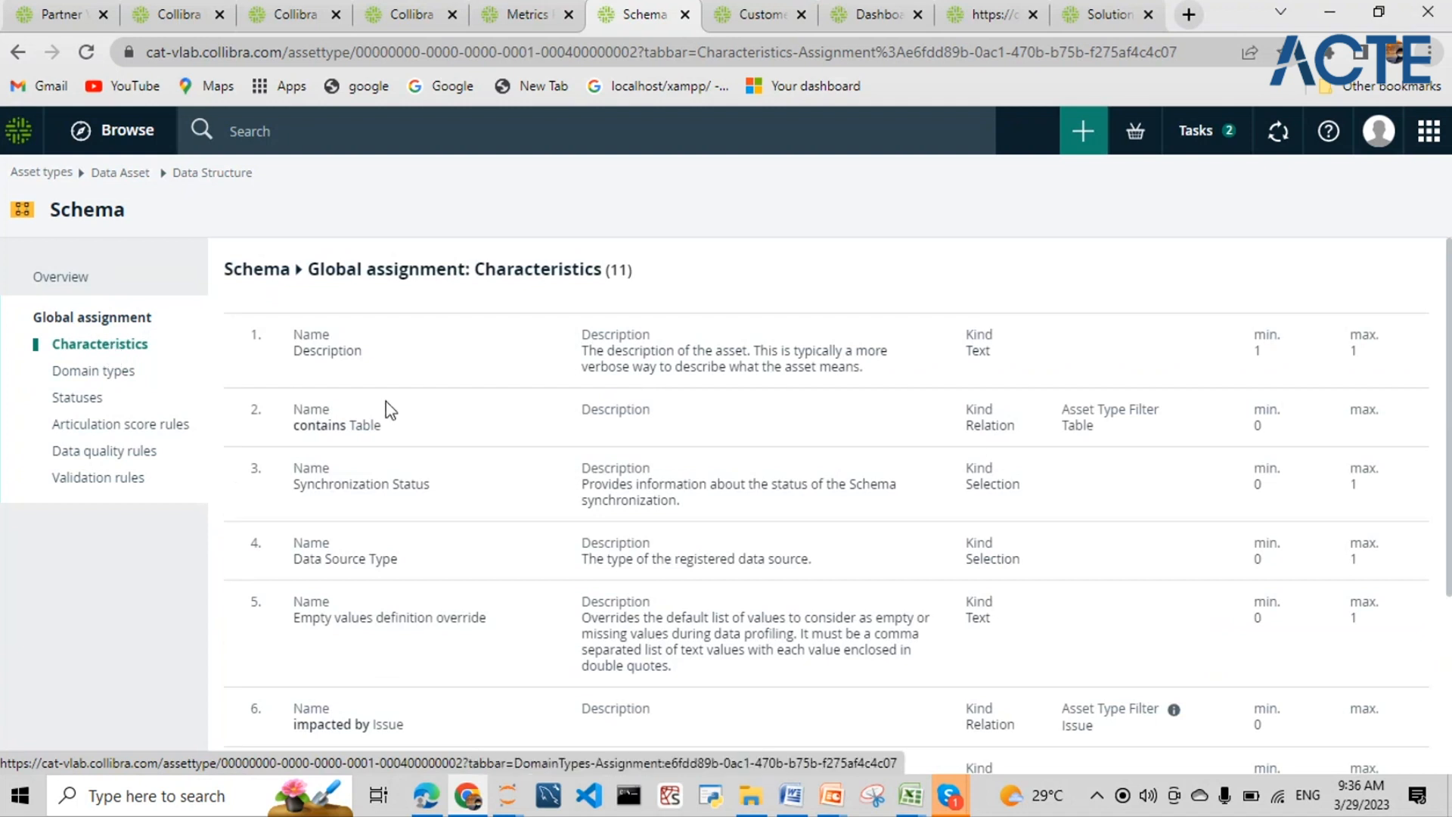
# - Highlight the Description characteristic and the contains Table relation
pyautogui.moveTo(369, 355); pyautogui.dragTo(296, 349)
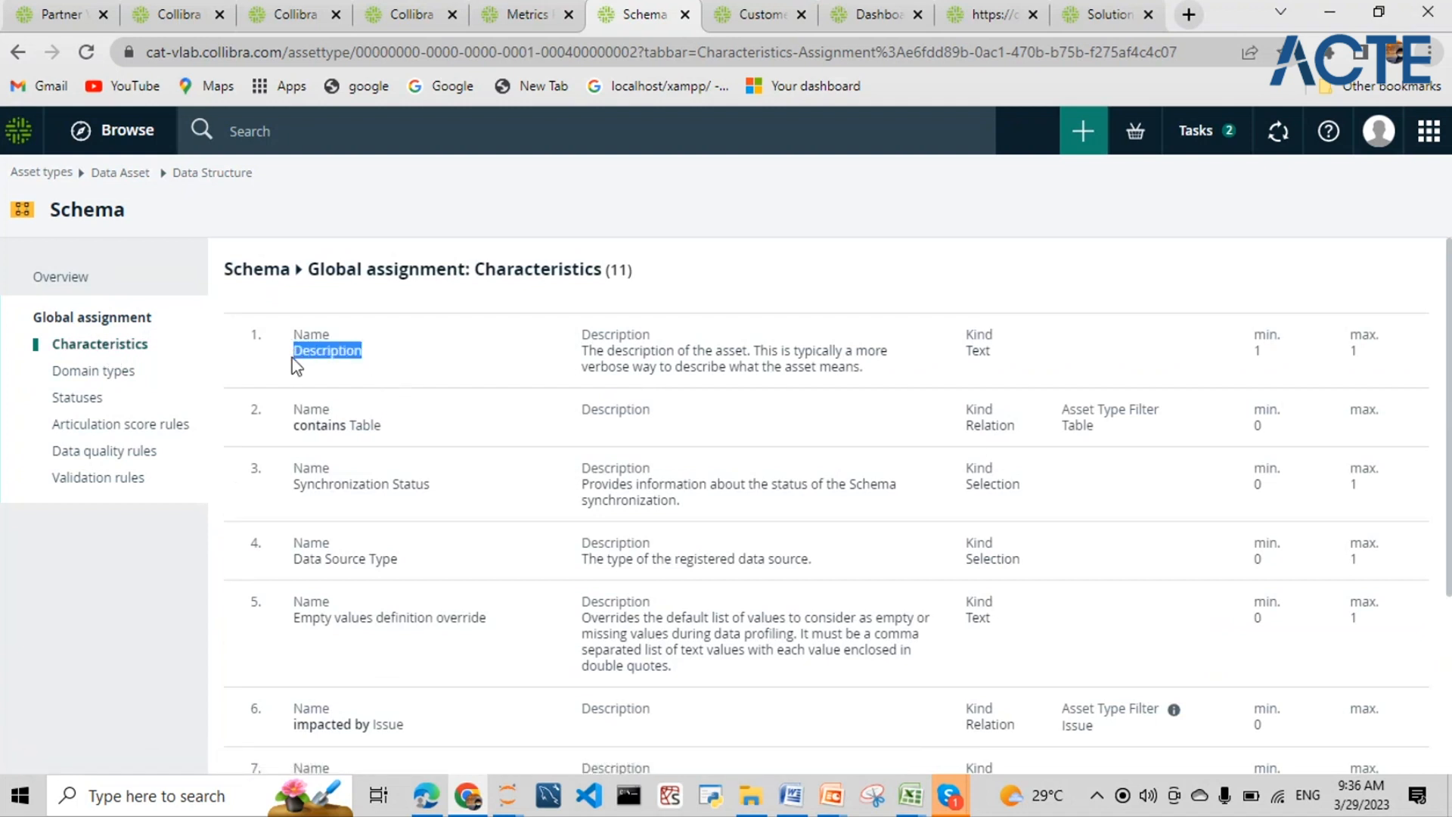
pyautogui.moveTo(382, 428); pyautogui.dragTo(293, 409)
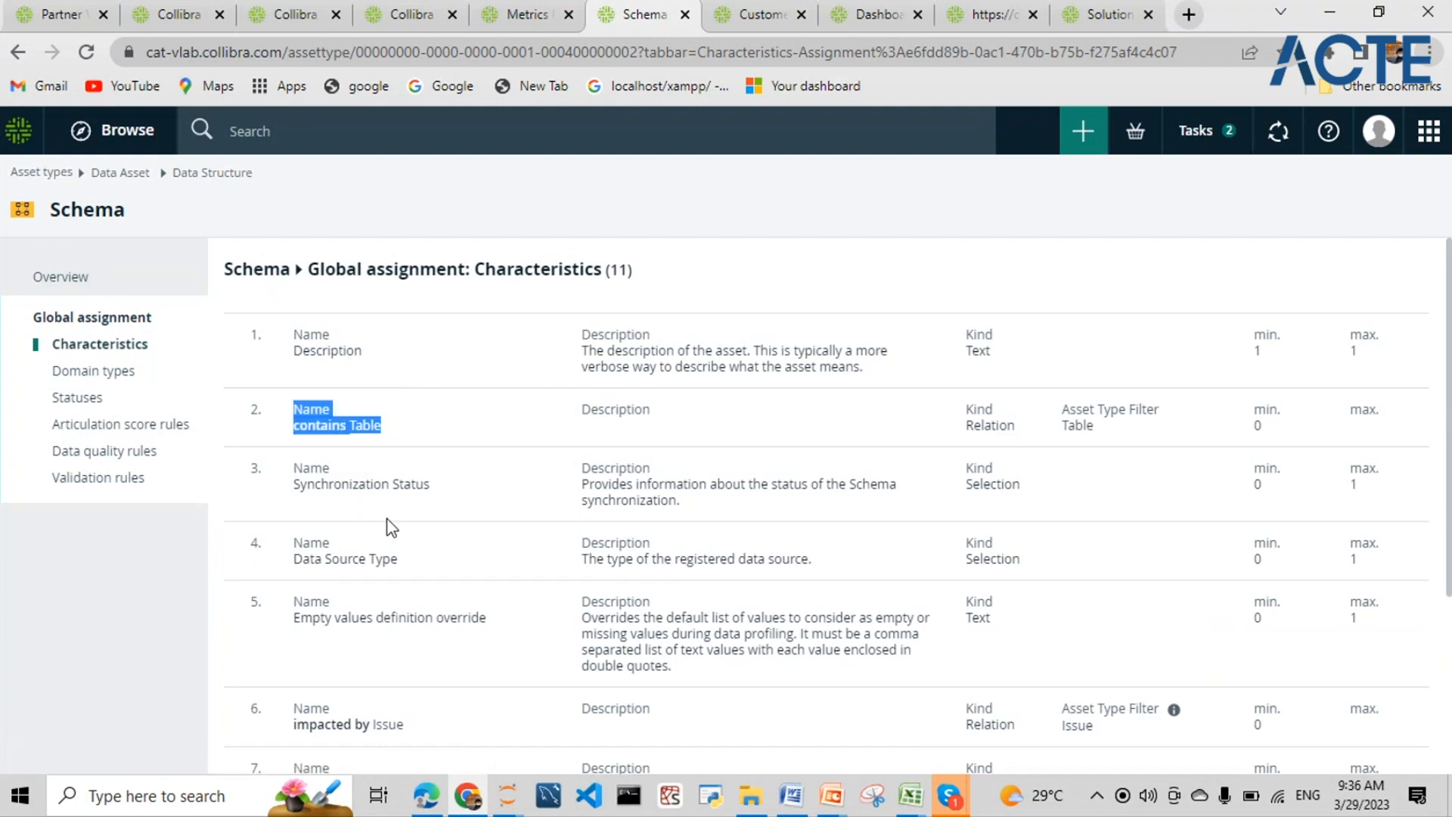
pyautogui.scroll(-1, 401, 529)
pyautogui.scroll(-2, 411, 529)
pyautogui.scroll(3, 412, 529)
pyautogui.click(1012, 365)
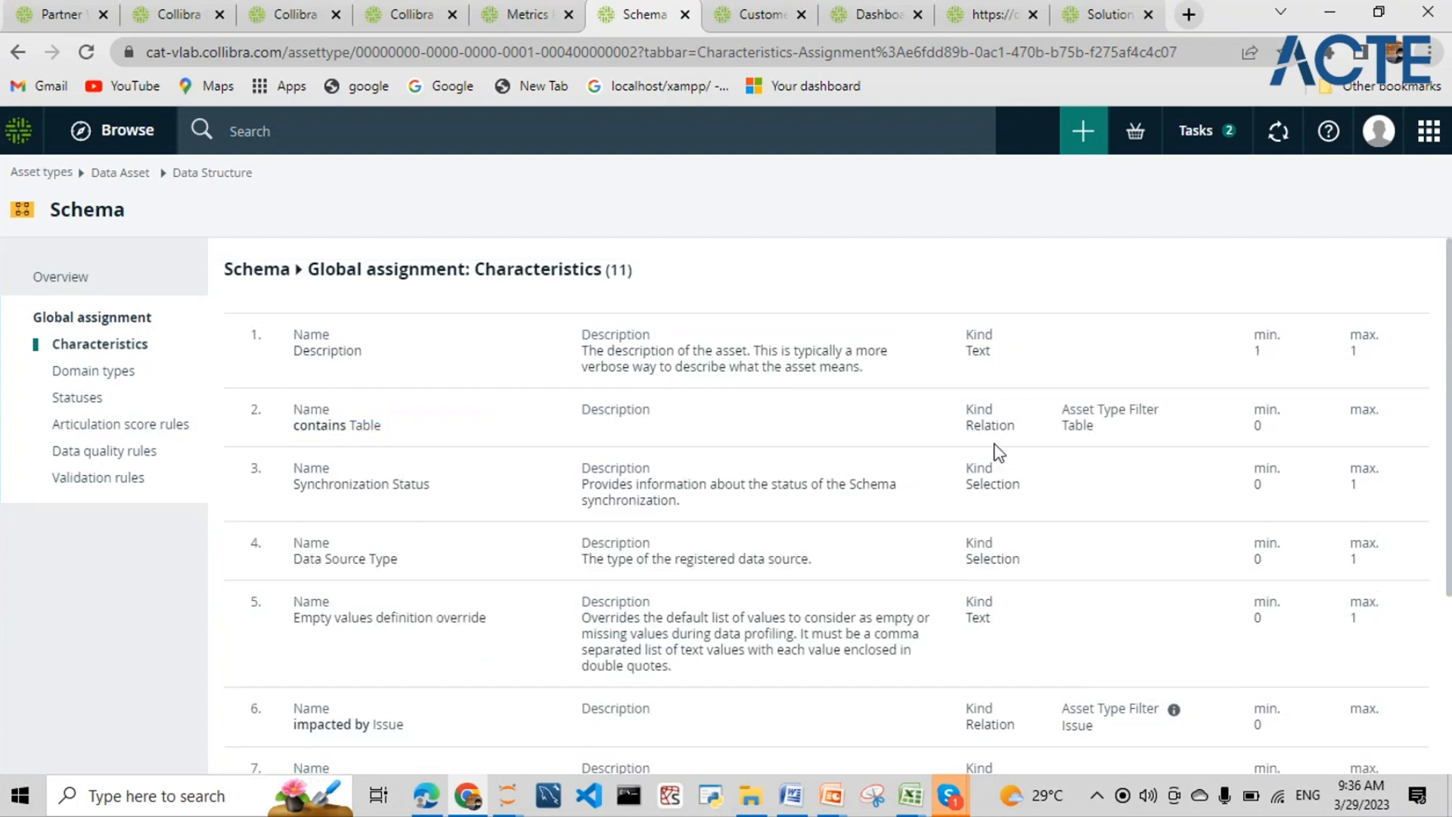
# - Highlight the source of Mapping Specification and belongs to Technology Asset relations, then show domain types
pyautogui.scroll(-1, 1019, 539)
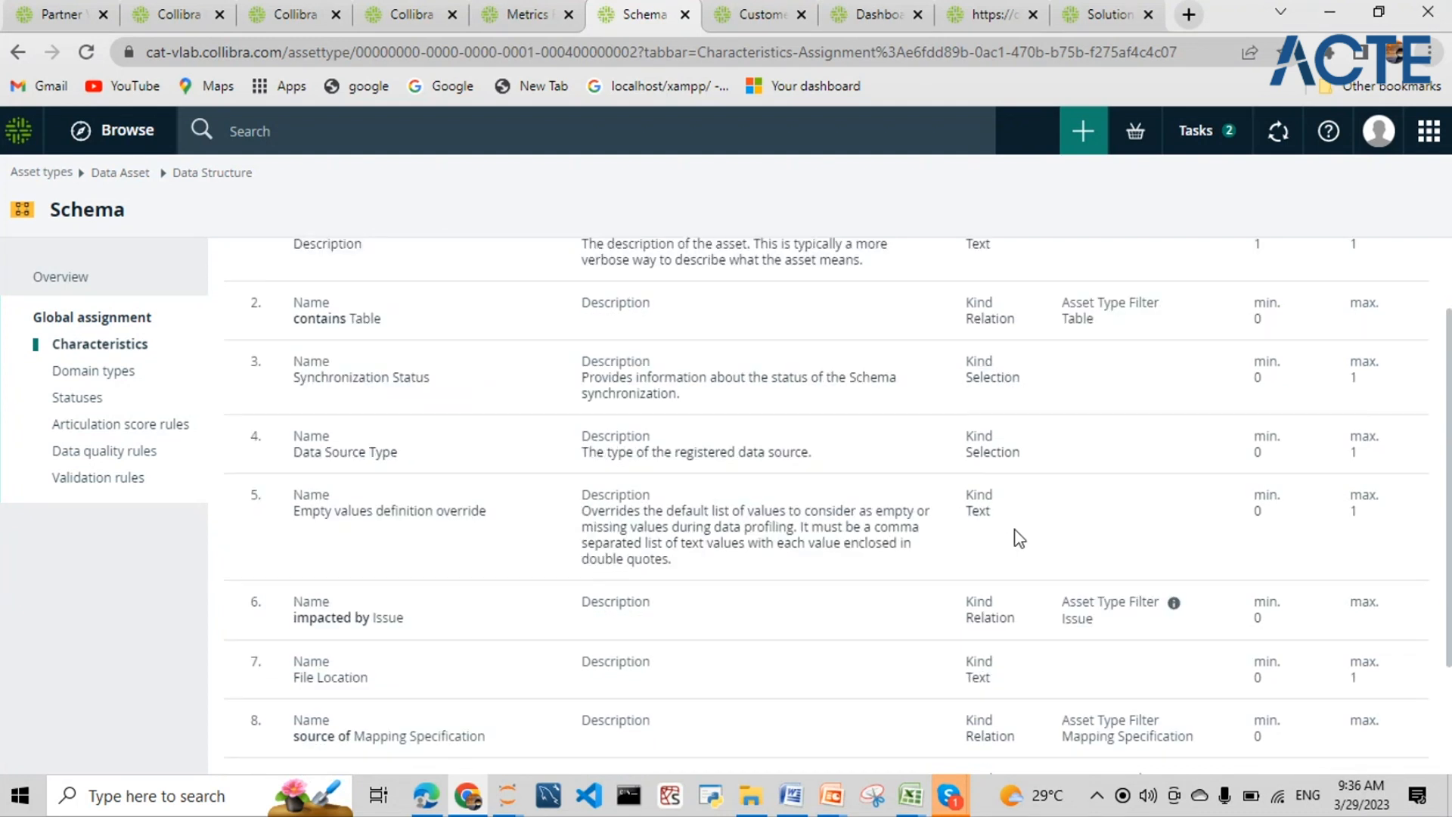
pyautogui.scroll(-2, 1017, 539)
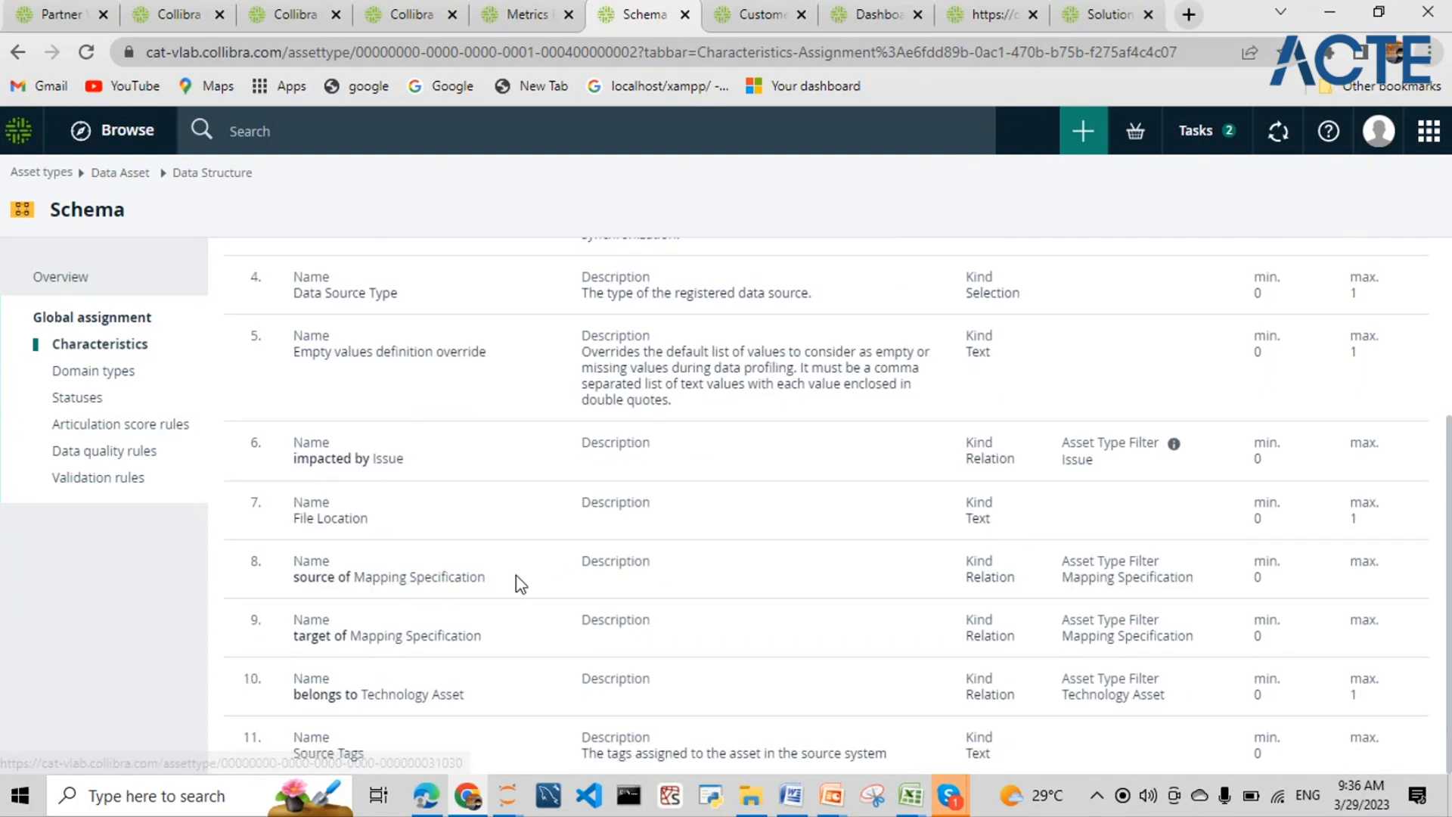
pyautogui.moveTo(295, 579); pyautogui.dragTo(487, 585)
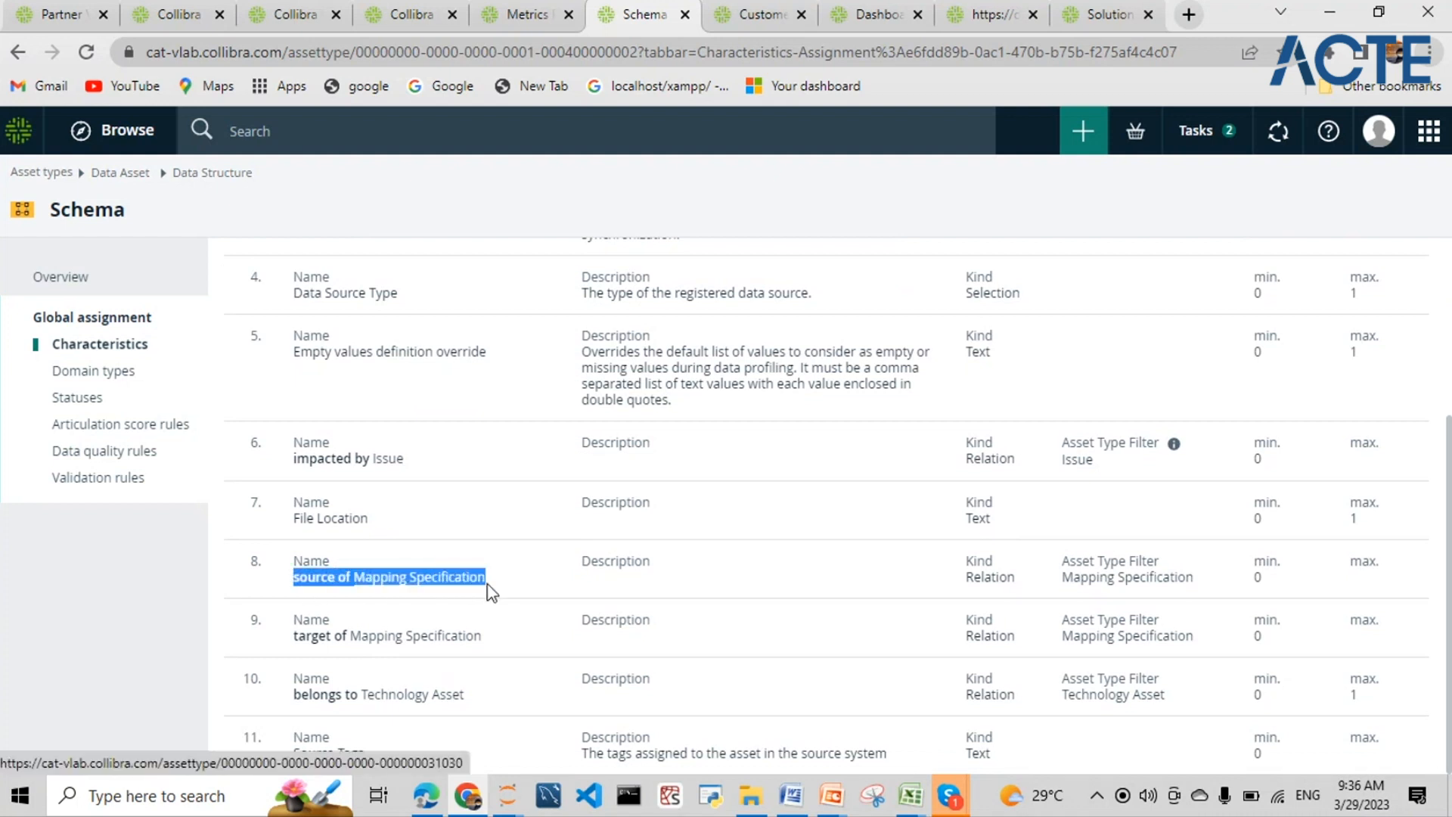
pyautogui.moveTo(292, 696); pyautogui.dragTo(484, 702)
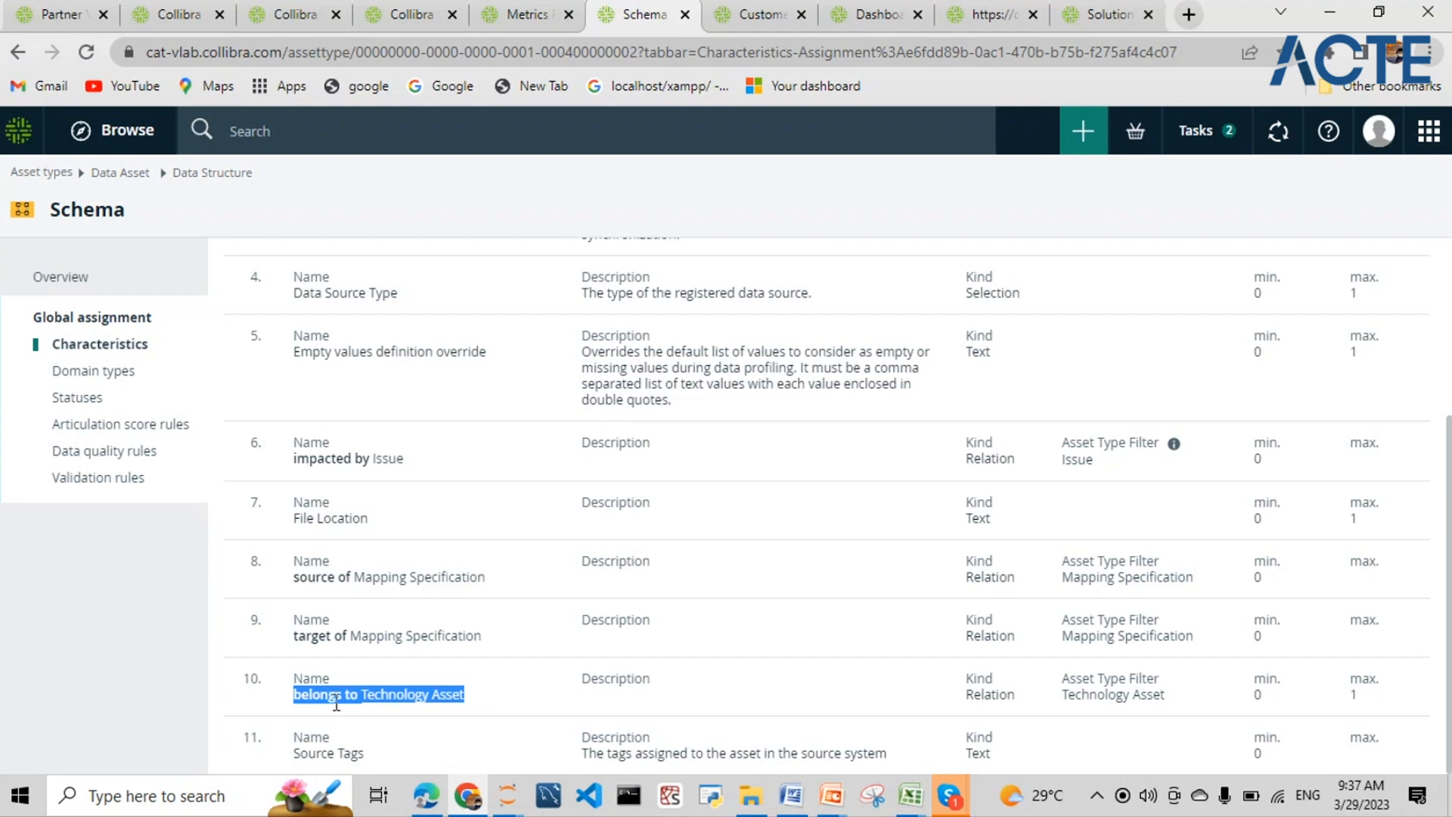
pyautogui.click(459, 750)
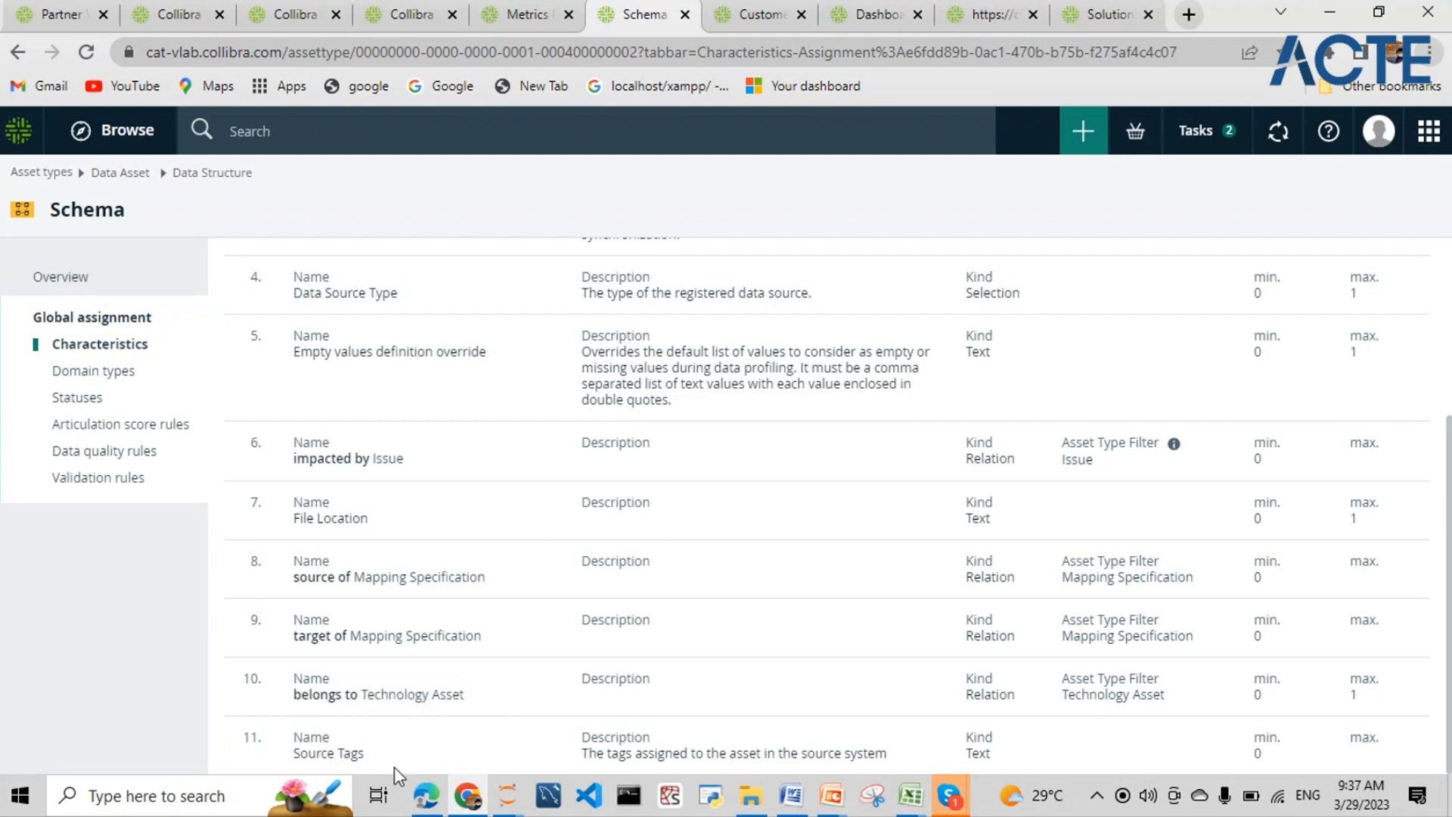
pyautogui.click(128, 378)
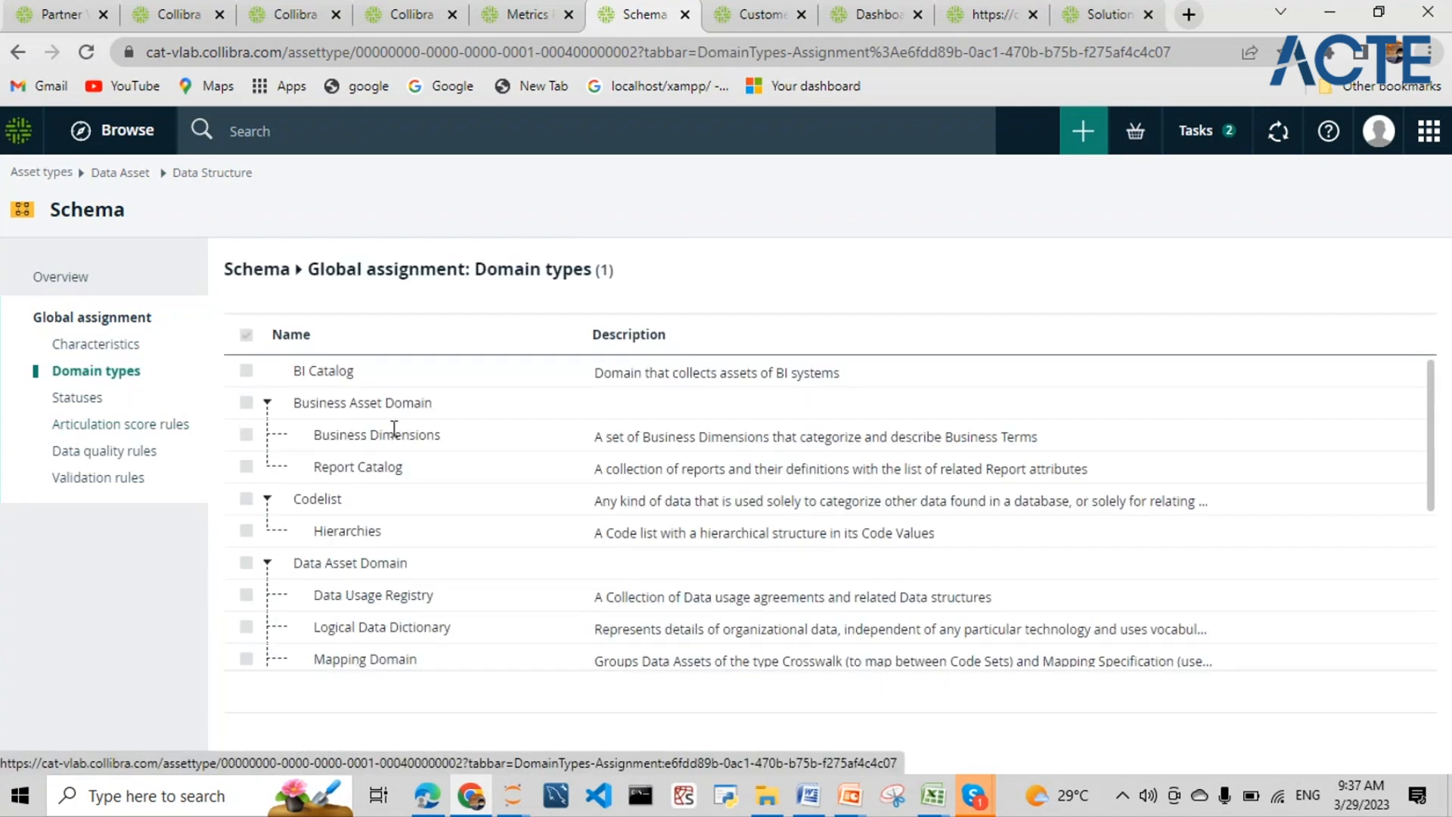
pyautogui.scroll(-4, 451, 544)
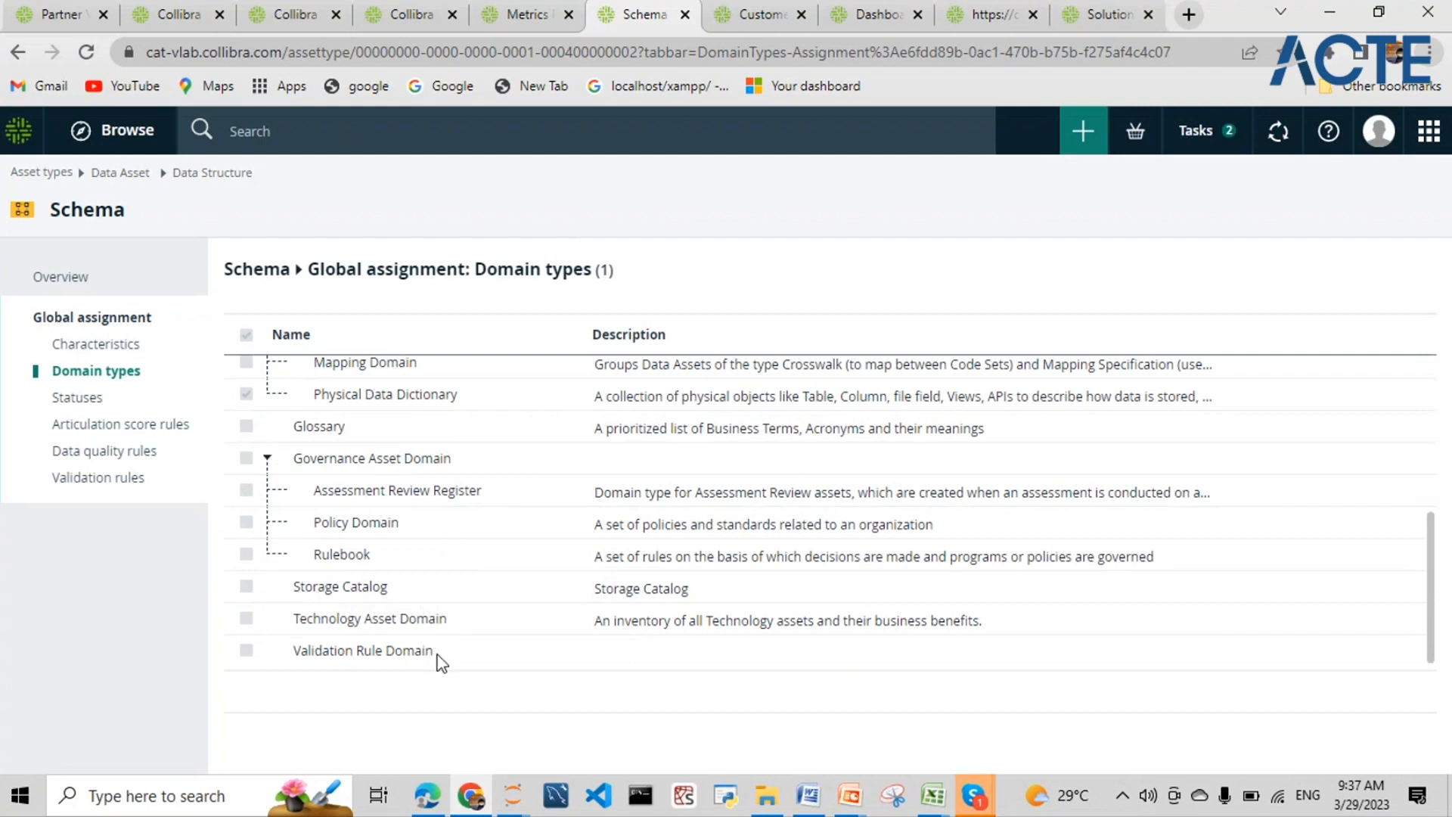
pyautogui.scroll(4, 442, 662)
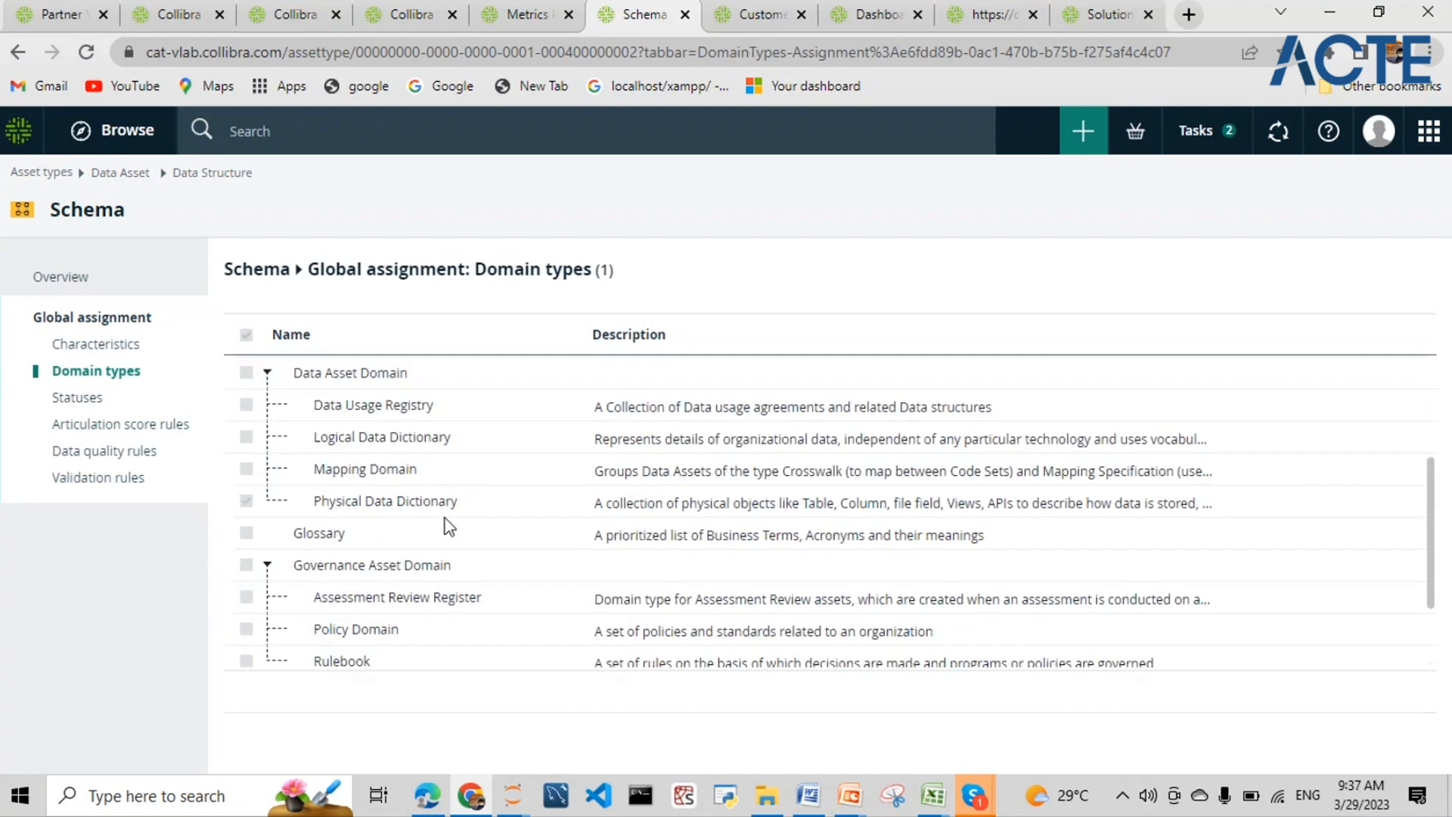
pyautogui.moveTo(296, 370); pyautogui.dragTo(376, 374)
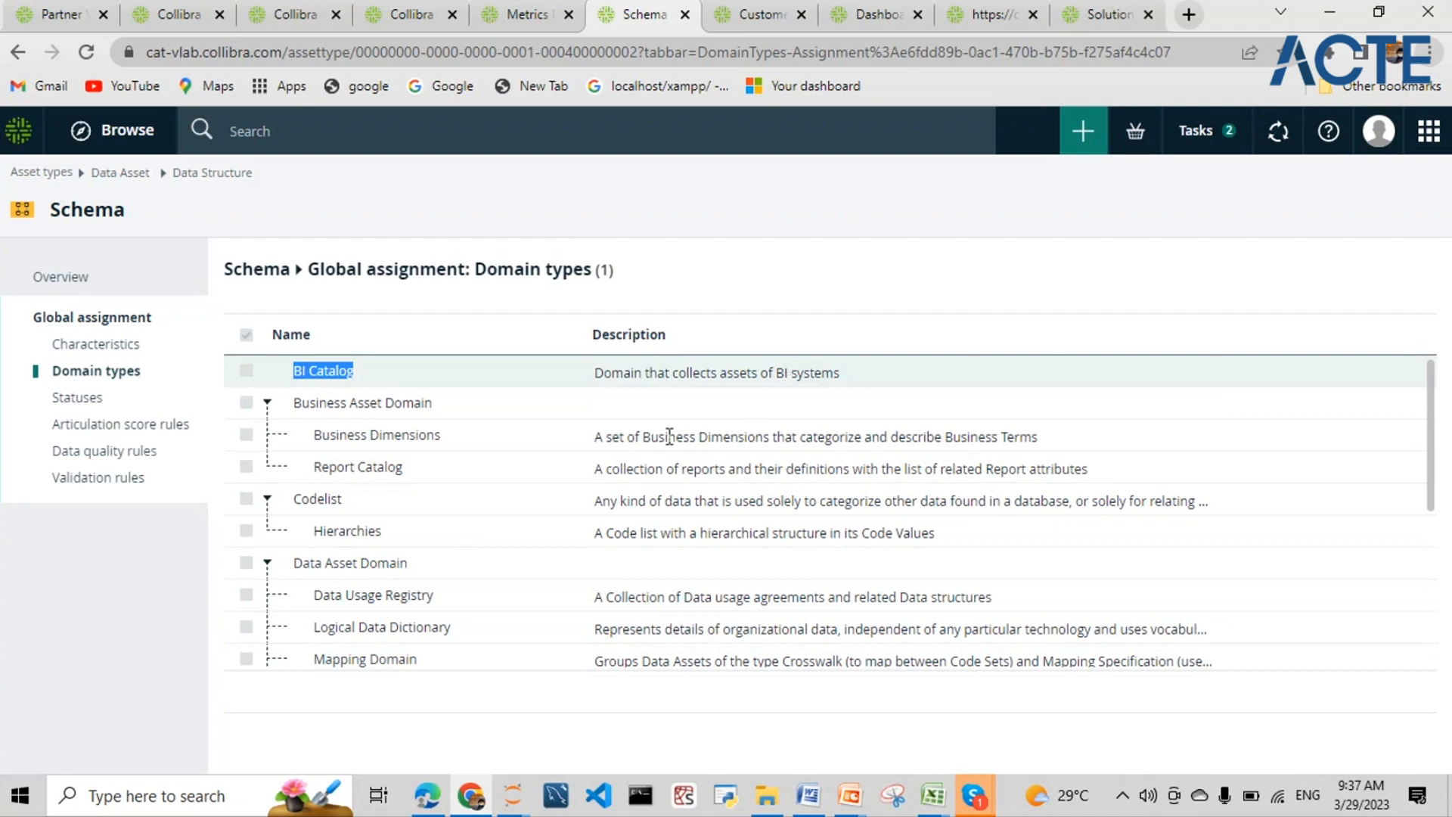
pyautogui.scroll(-1, 366, 528)
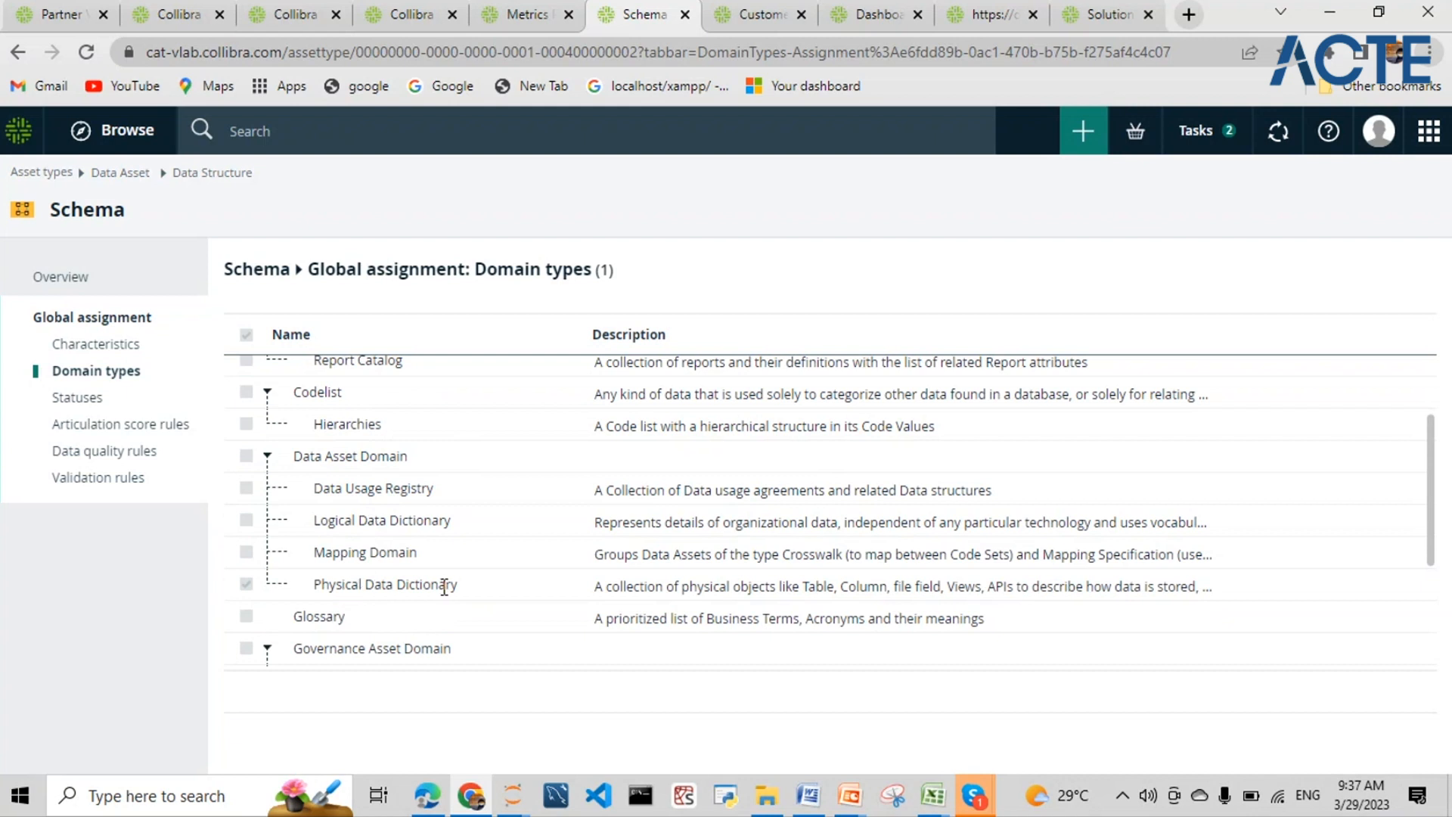
pyautogui.moveTo(444, 519)
pyautogui.mouseDown()
pyautogui.moveTo(295, 522)
pyautogui.moveTo(340, 497)
pyautogui.moveTo(448, 505)
pyautogui.mouseUp()
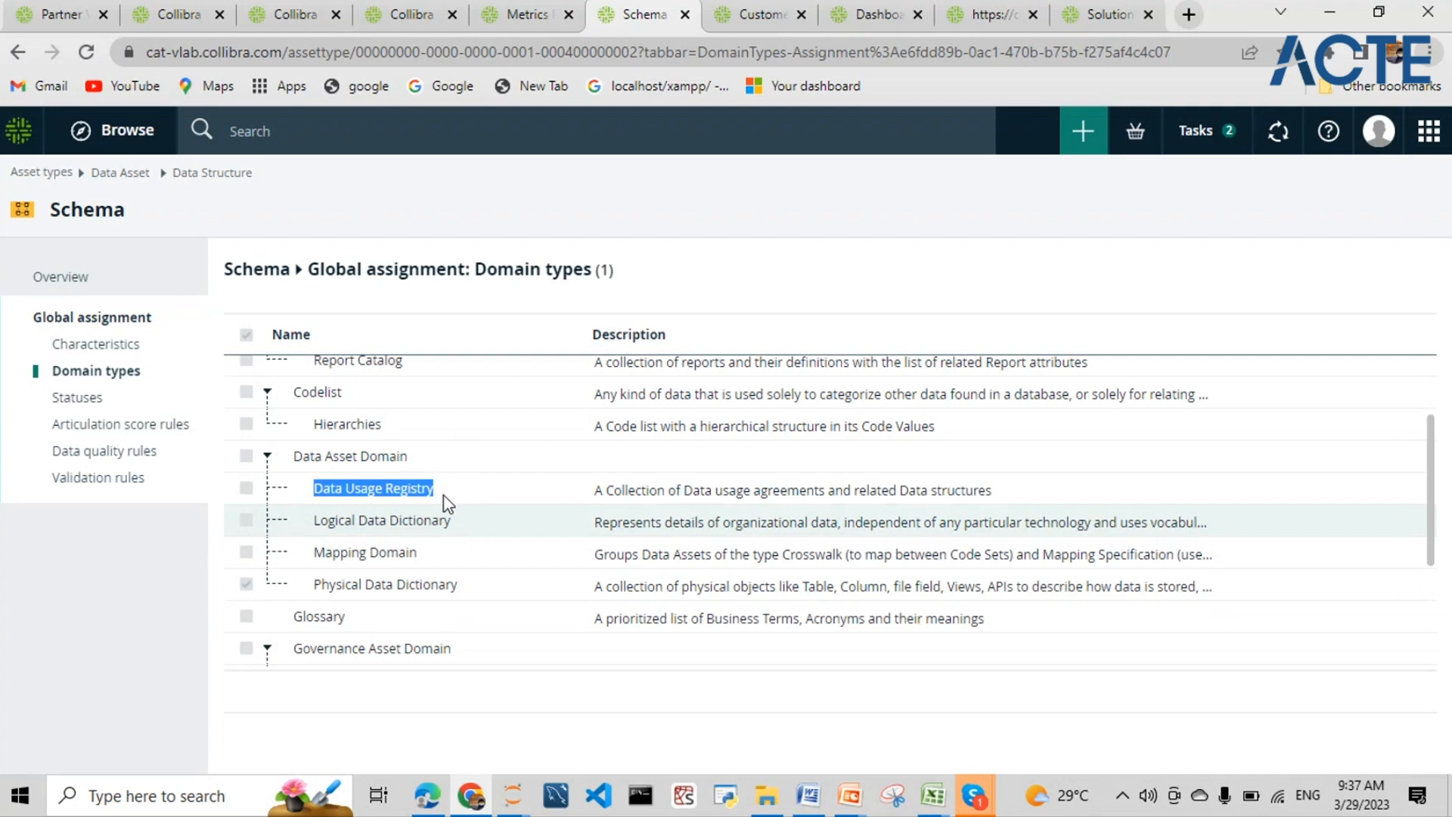
pyautogui.scroll(-1, 451, 530)
pyautogui.scroll(-1, 452, 522)
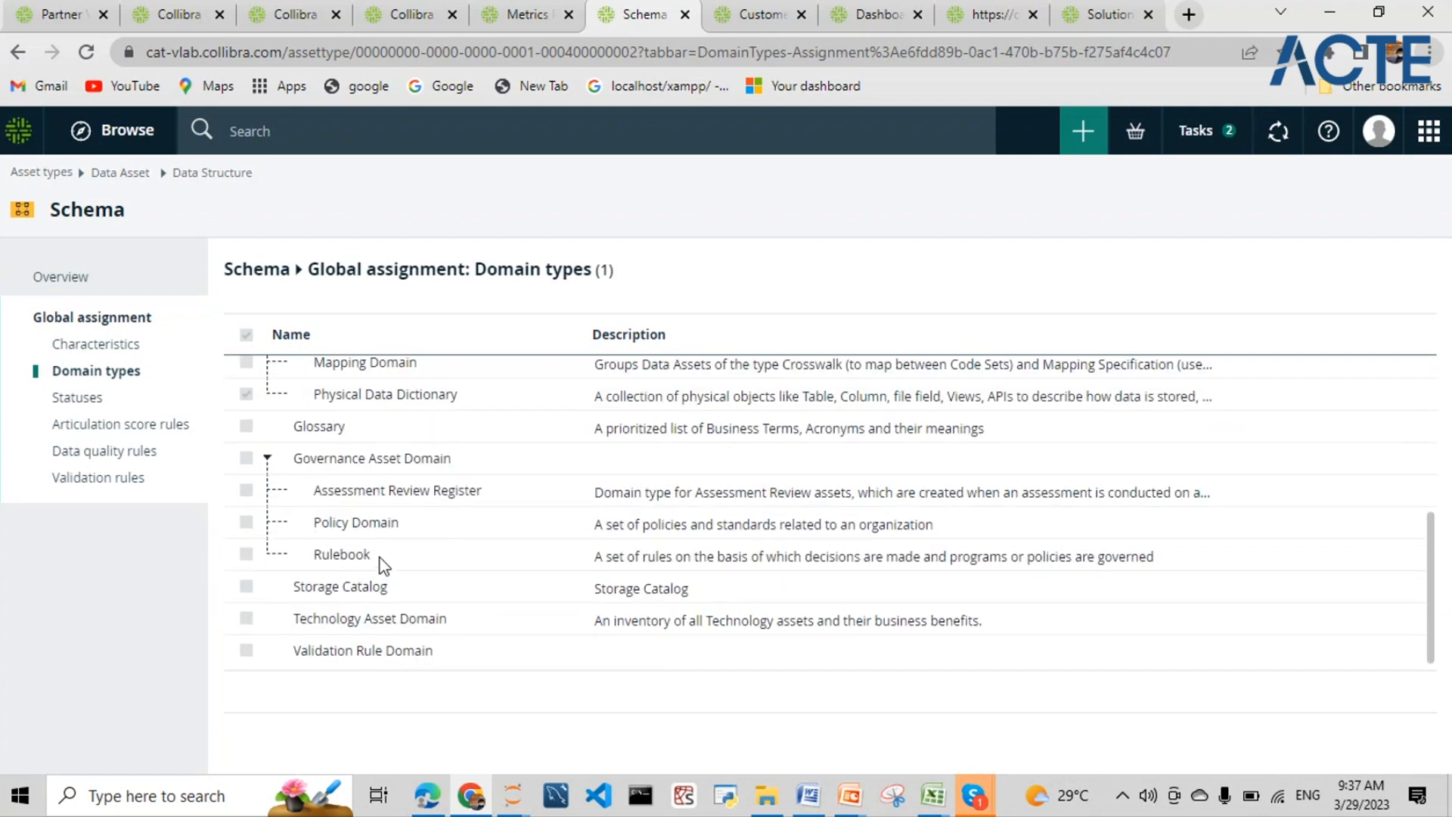
pyautogui.moveTo(381, 564); pyautogui.dragTo(330, 552)
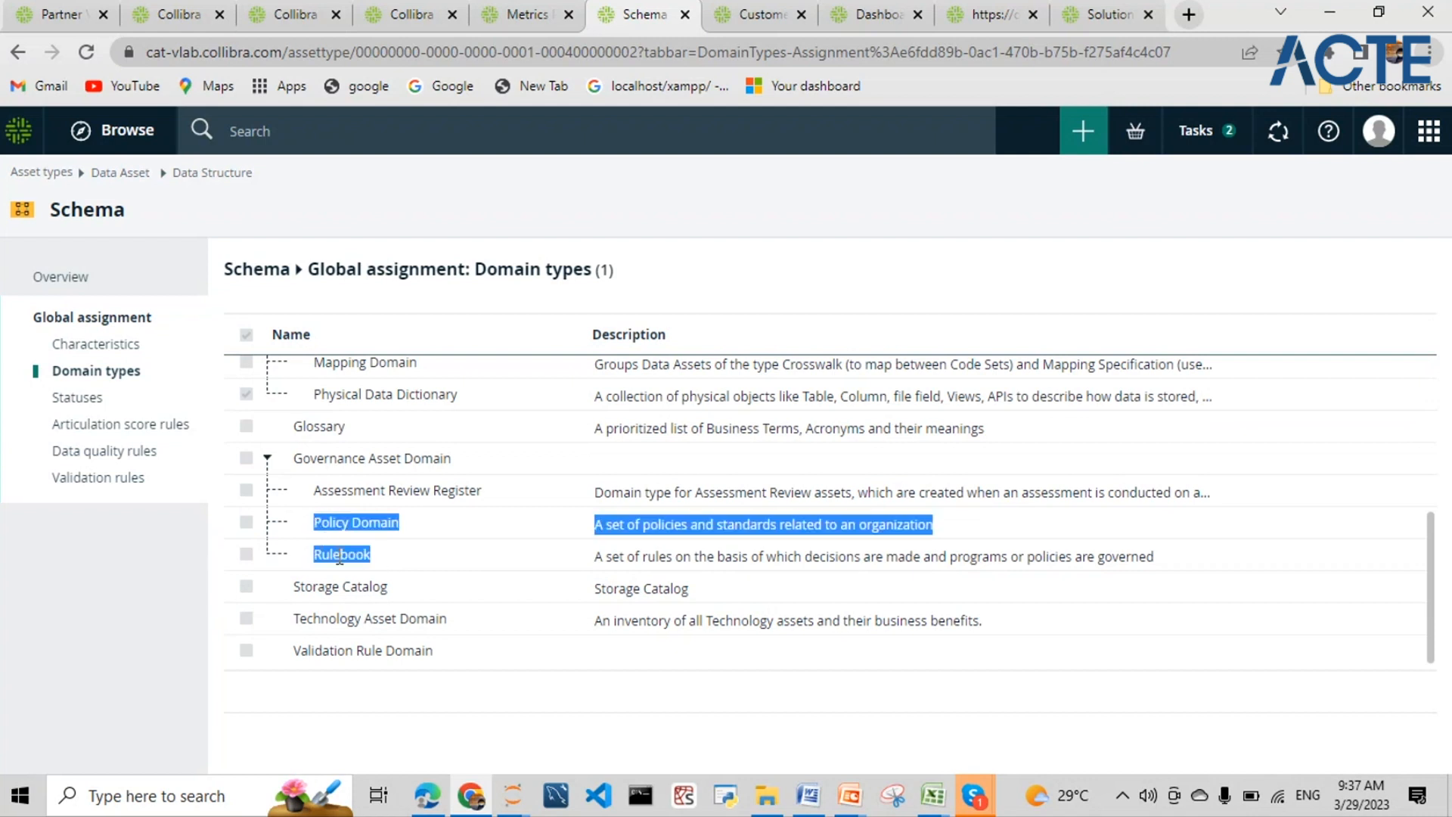
pyautogui.click(382, 558)
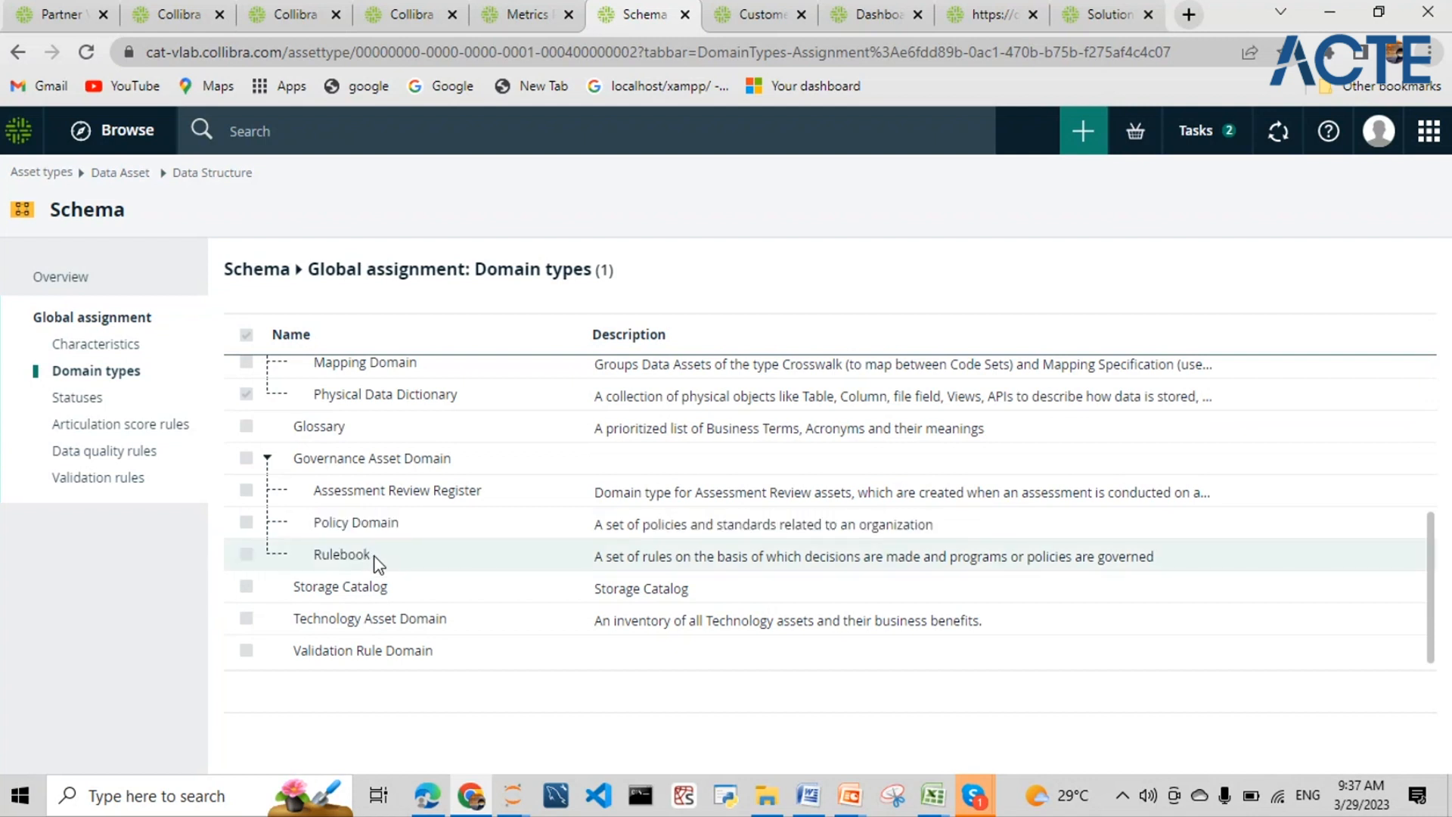
pyautogui.moveTo(375, 559); pyautogui.dragTo(312, 559)
pyautogui.moveTo(396, 584); pyautogui.dragTo(301, 587)
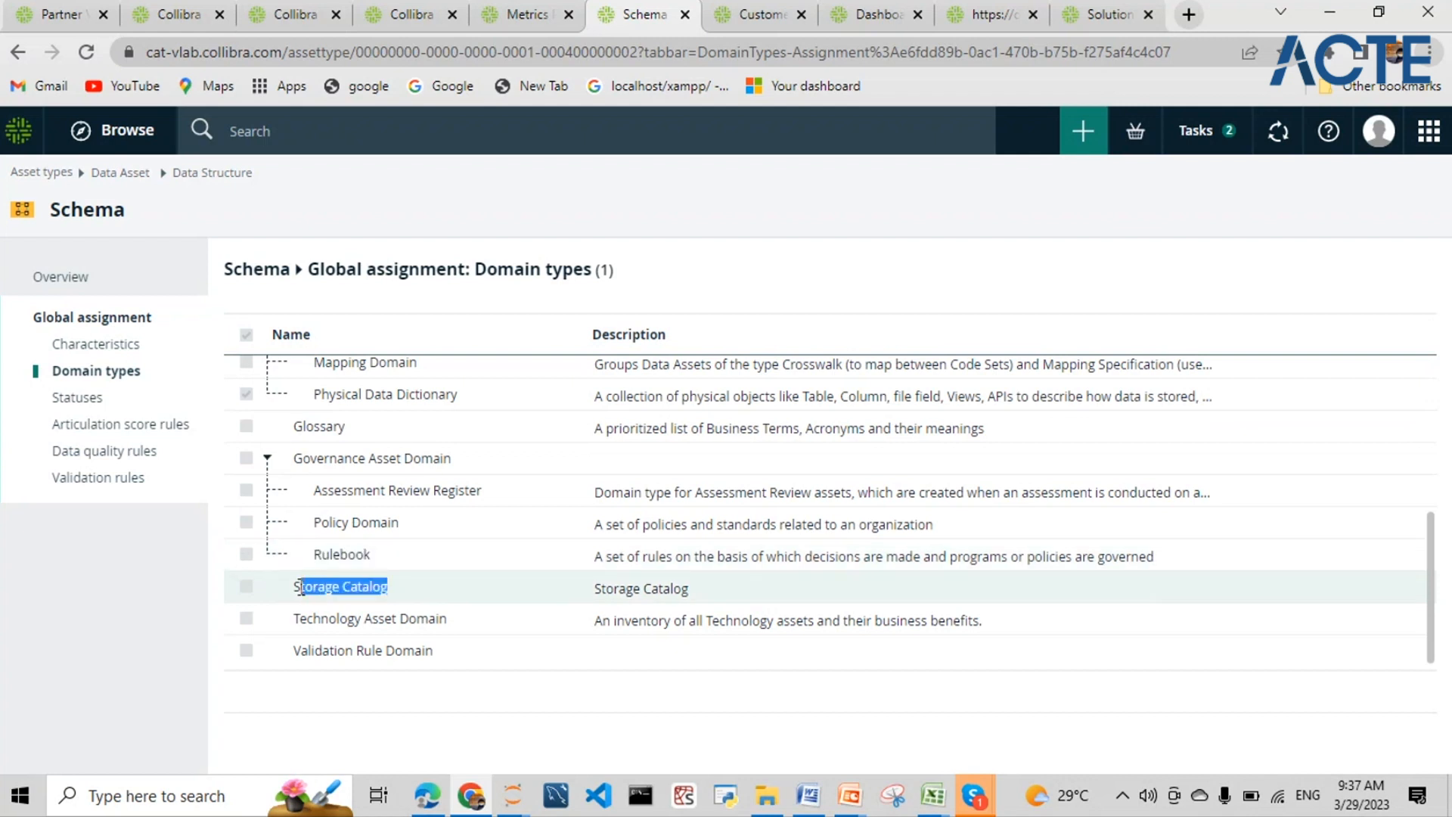
pyautogui.moveTo(451, 621); pyautogui.dragTo(296, 622)
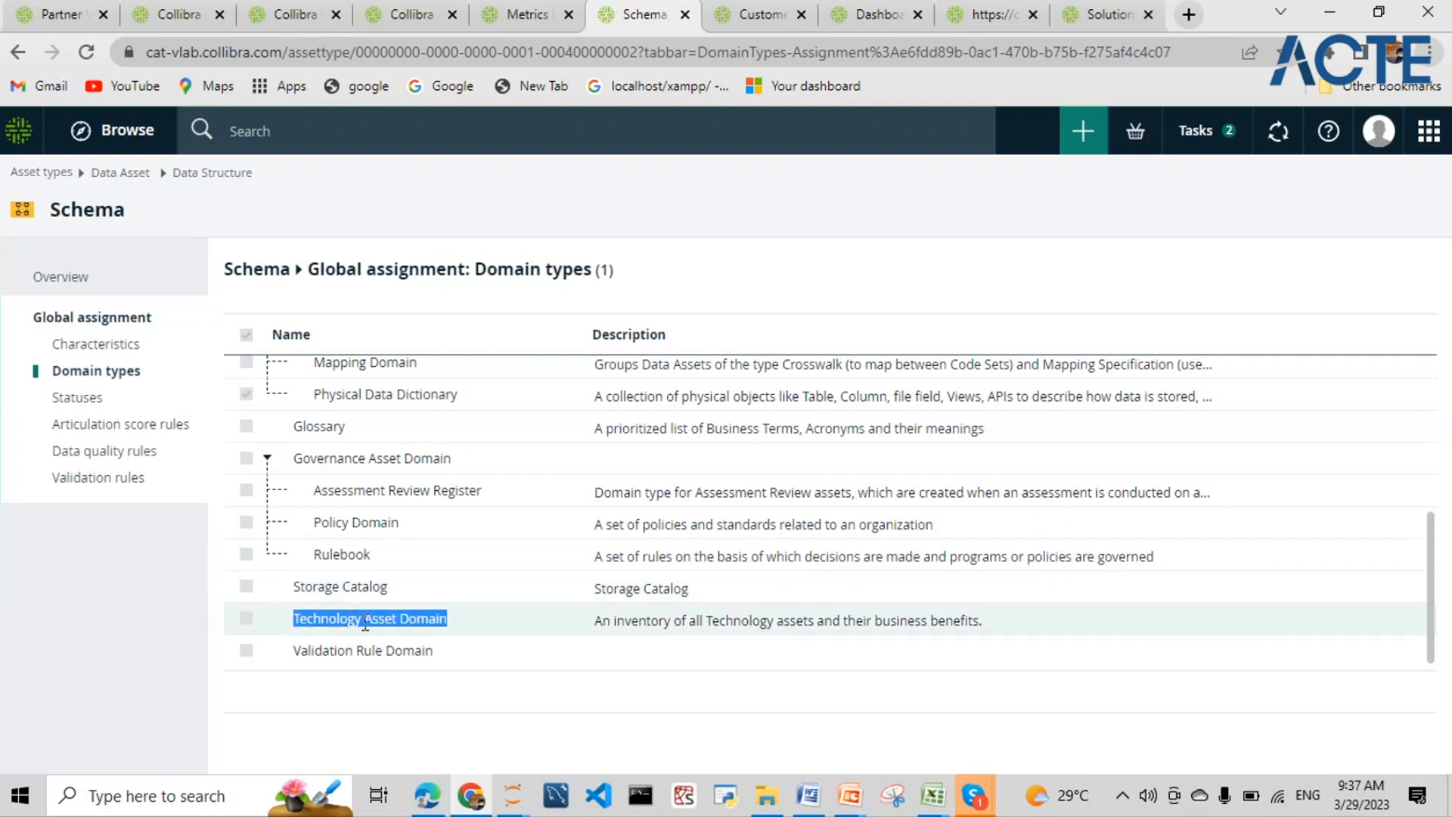
pyautogui.moveTo(438, 652); pyautogui.dragTo(297, 648)
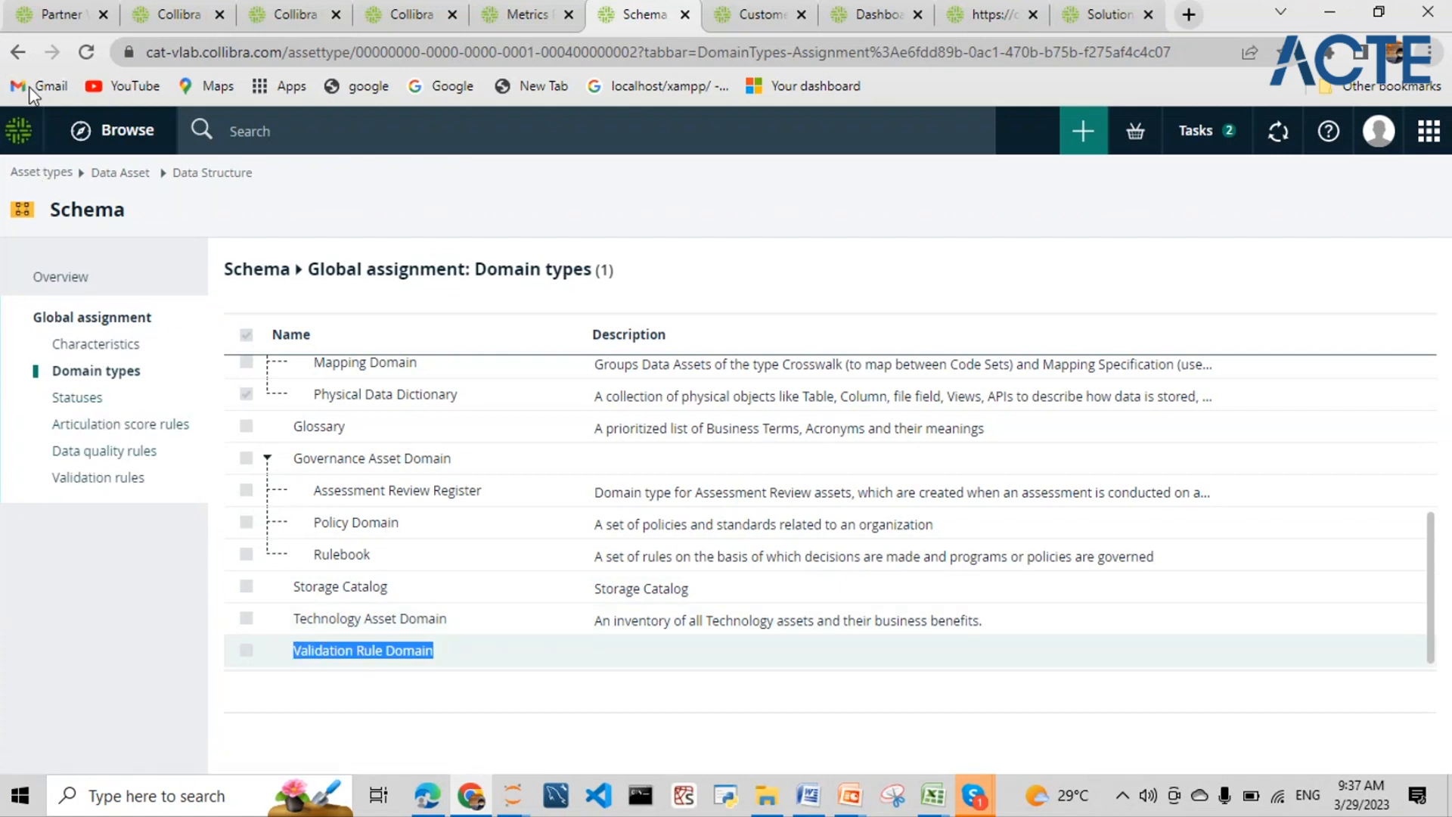
pyautogui.click(26, 50)
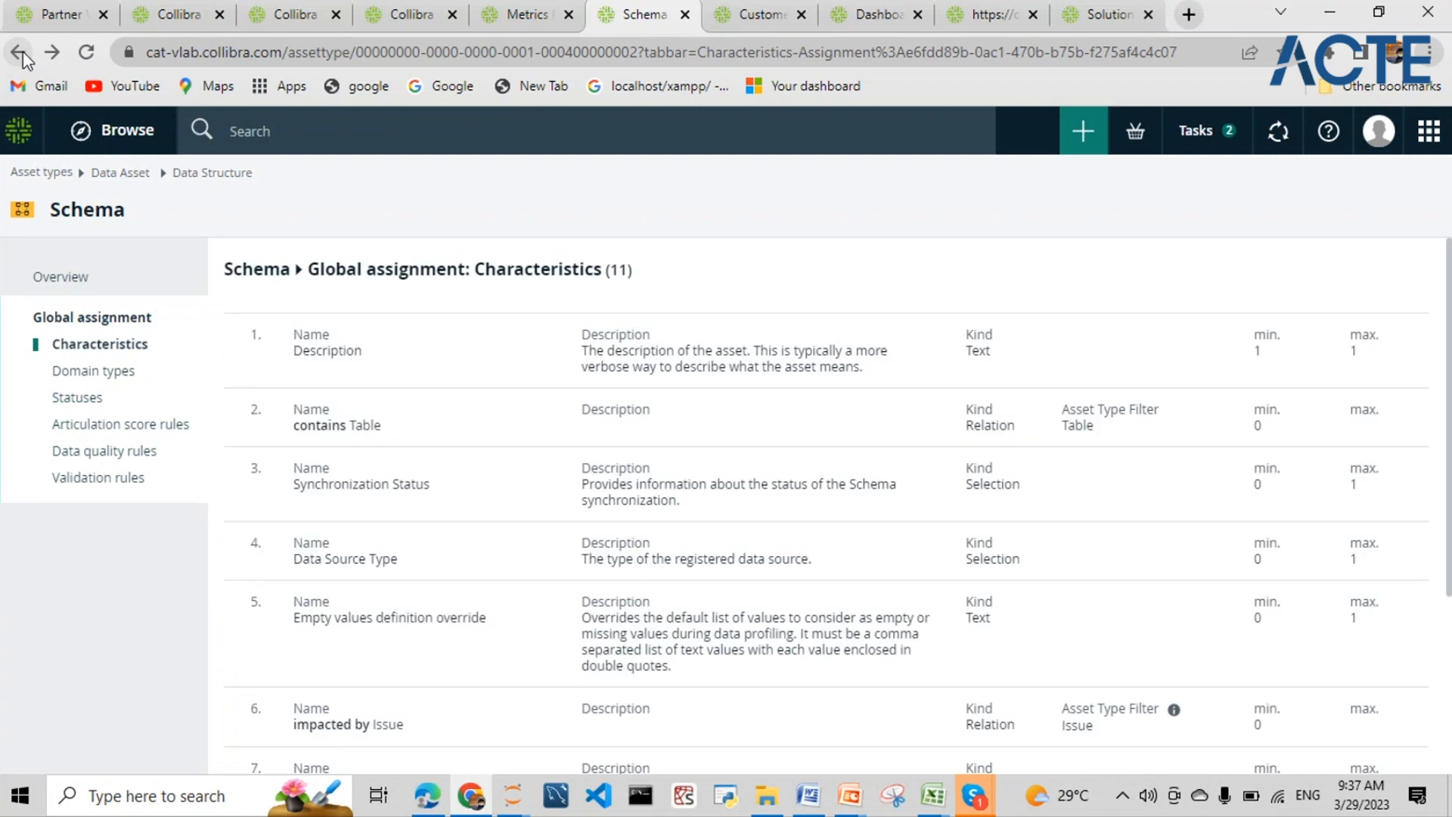
pyautogui.click(24, 52)
pyautogui.click(24, 58)
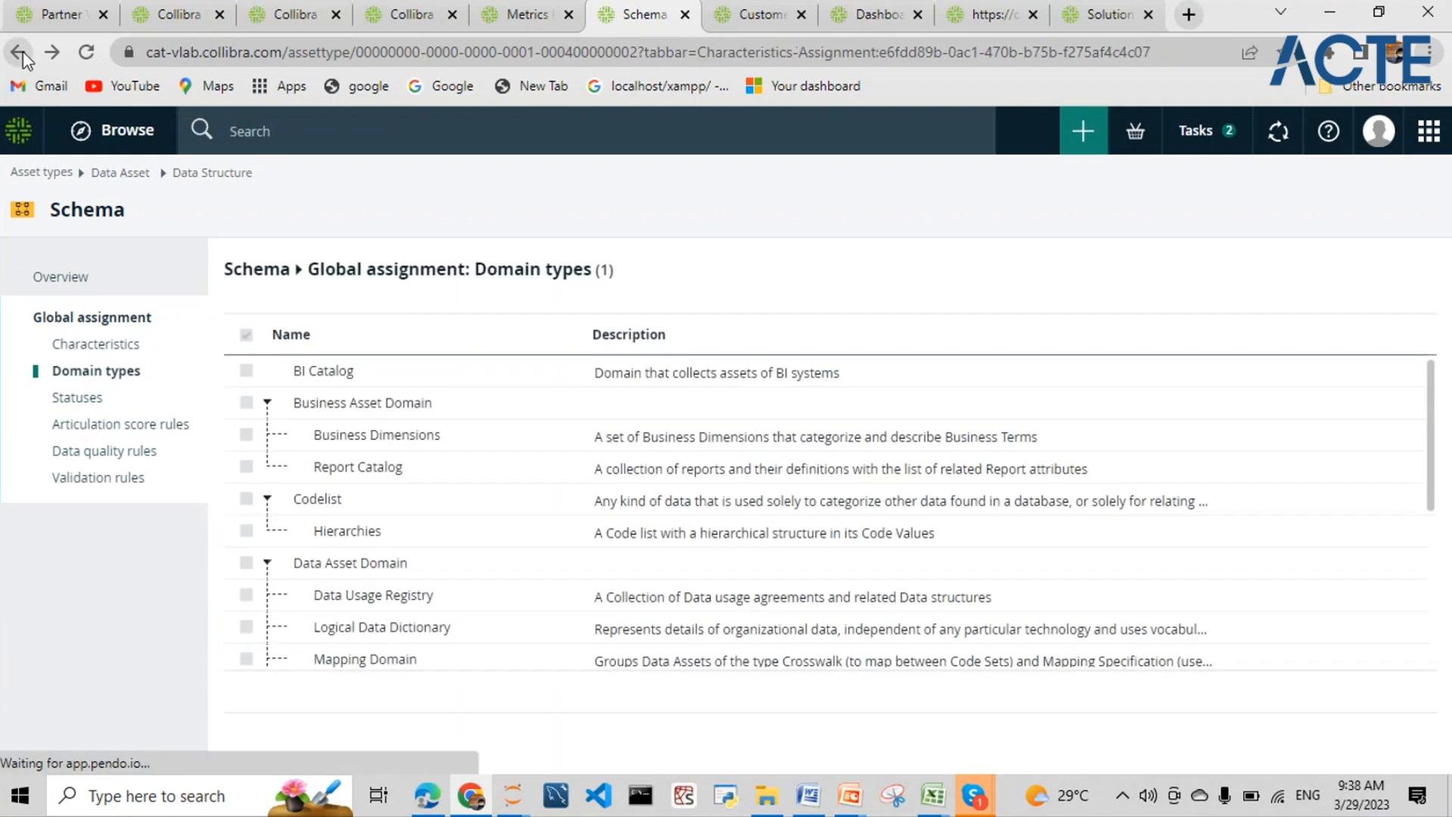
# - Return to the Westdenversales_collibra schema and view, then close, the Refresh Schema options
pyautogui.click(23, 53)
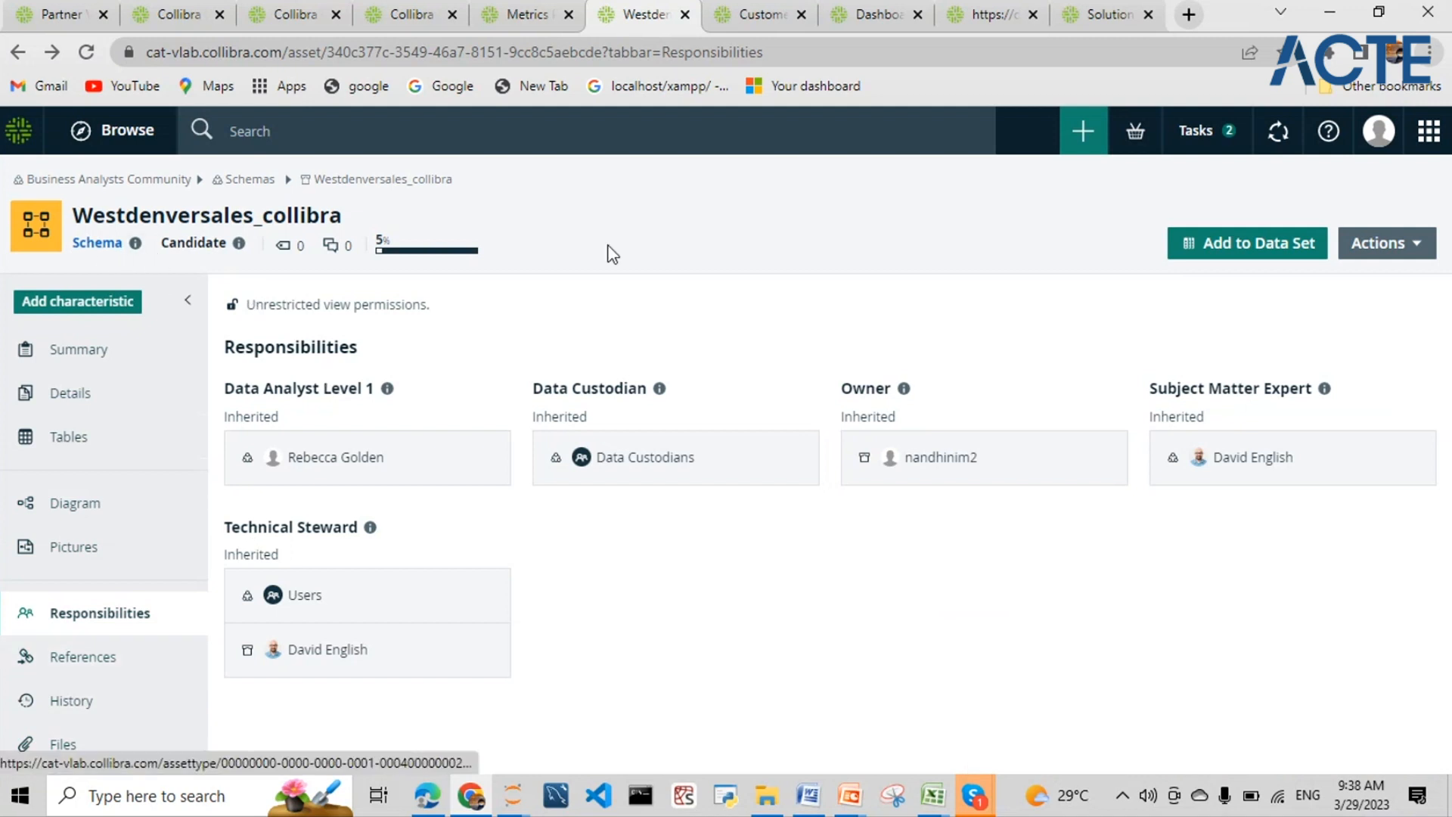
pyautogui.click(1384, 249)
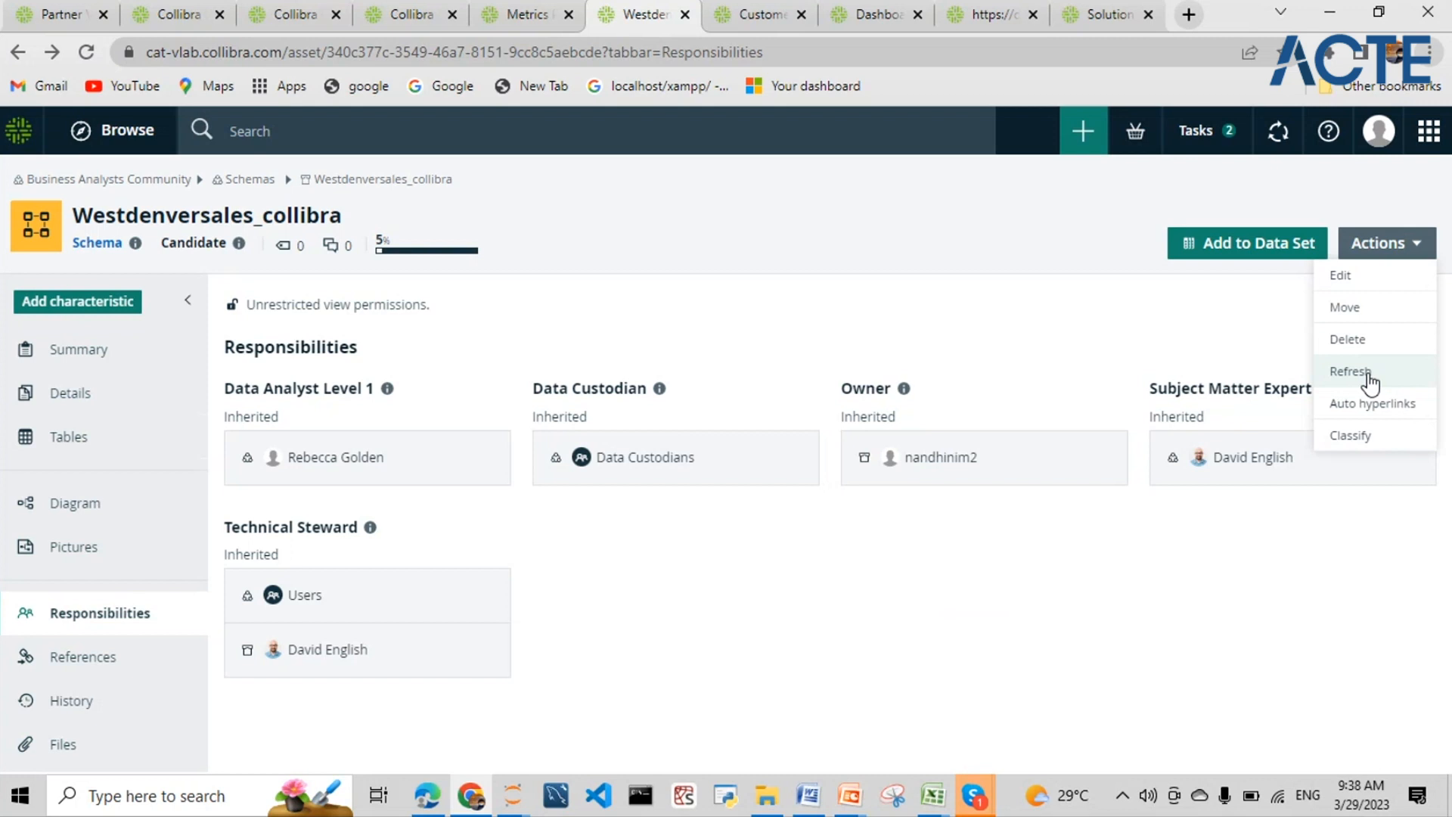
pyautogui.click(1370, 384)
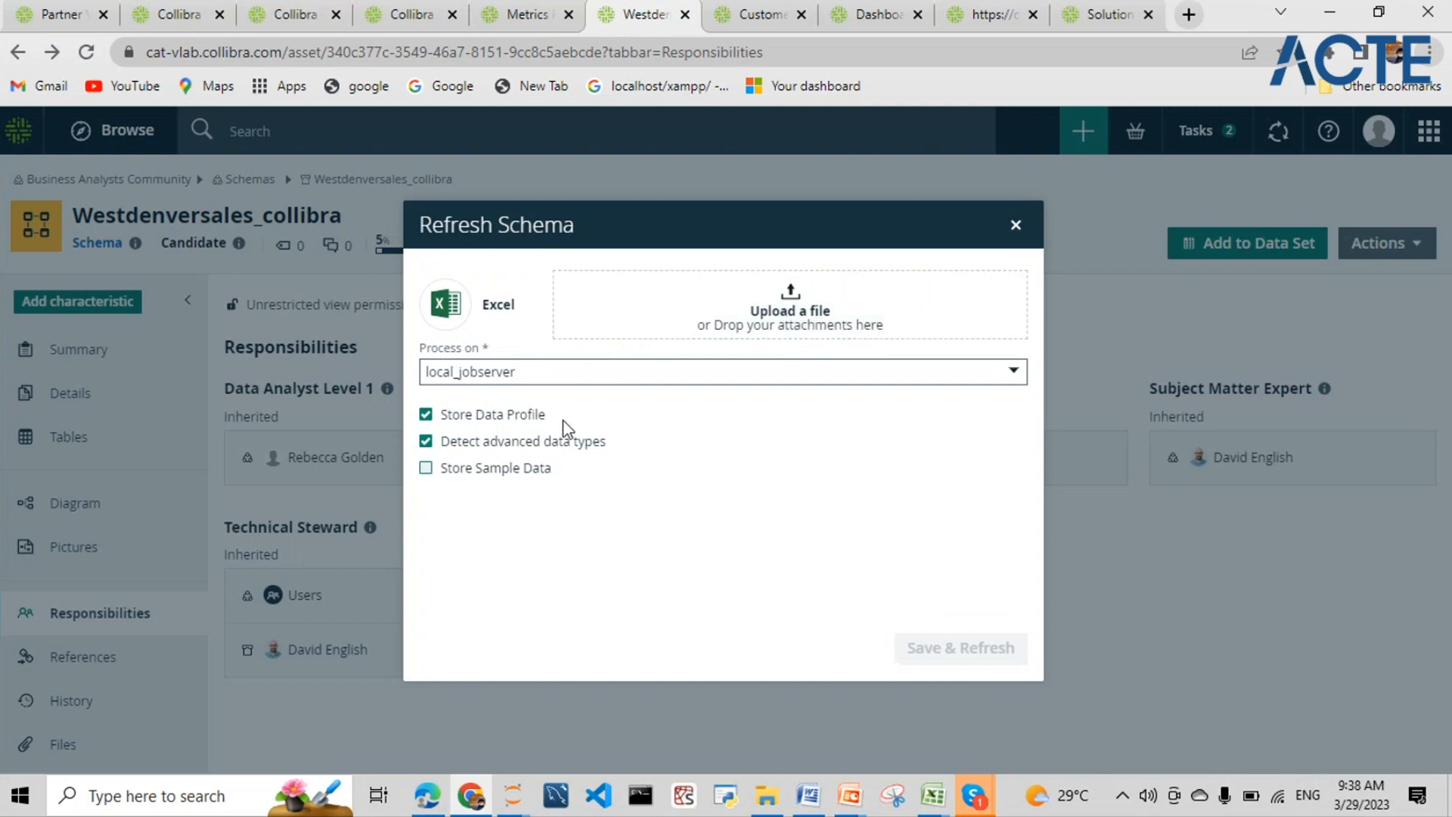
pyautogui.click(1013, 235)
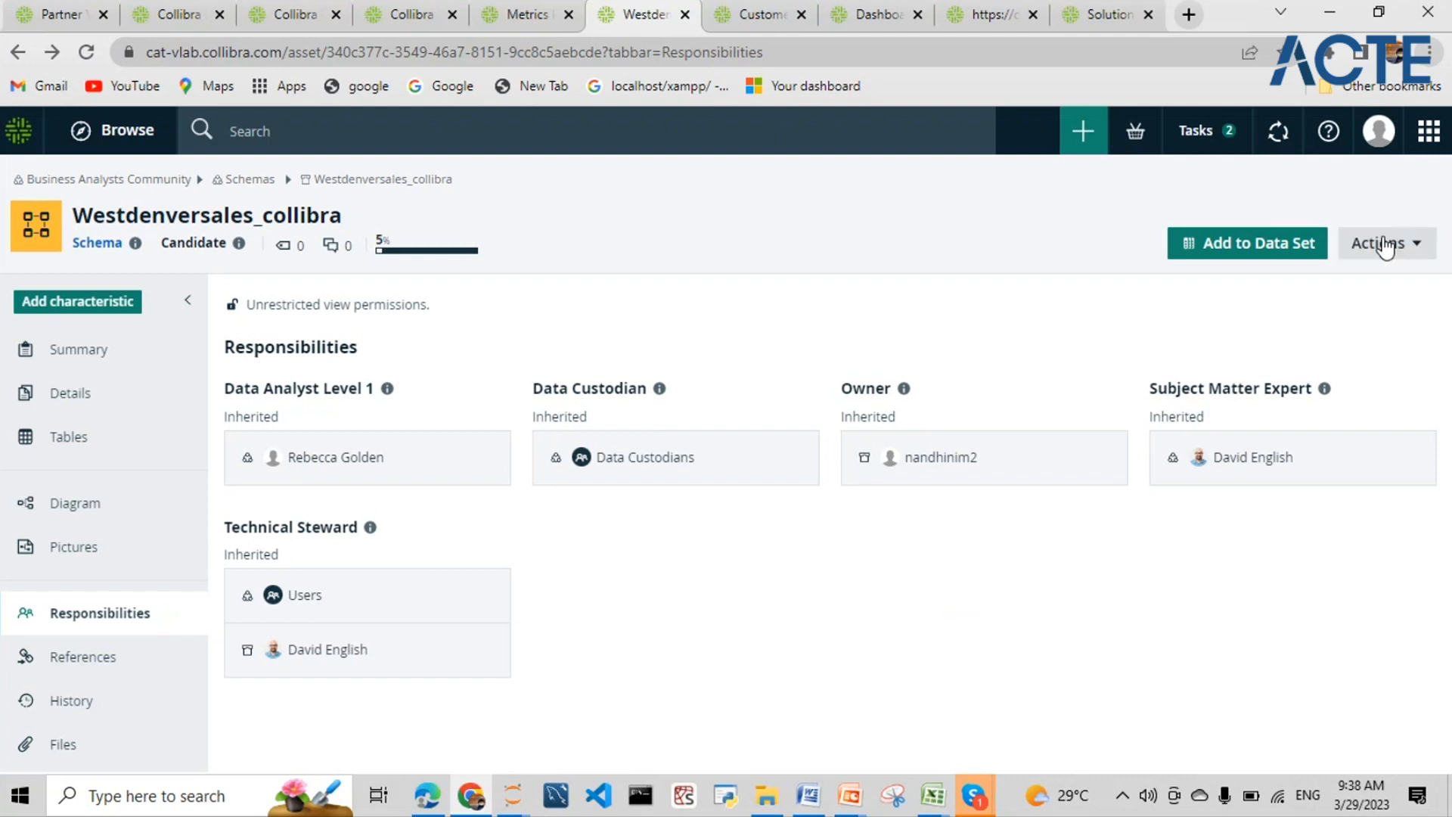
# - Visit the Schemas community, come back to the schema, and list its Actions
pyautogui.click(260, 181)
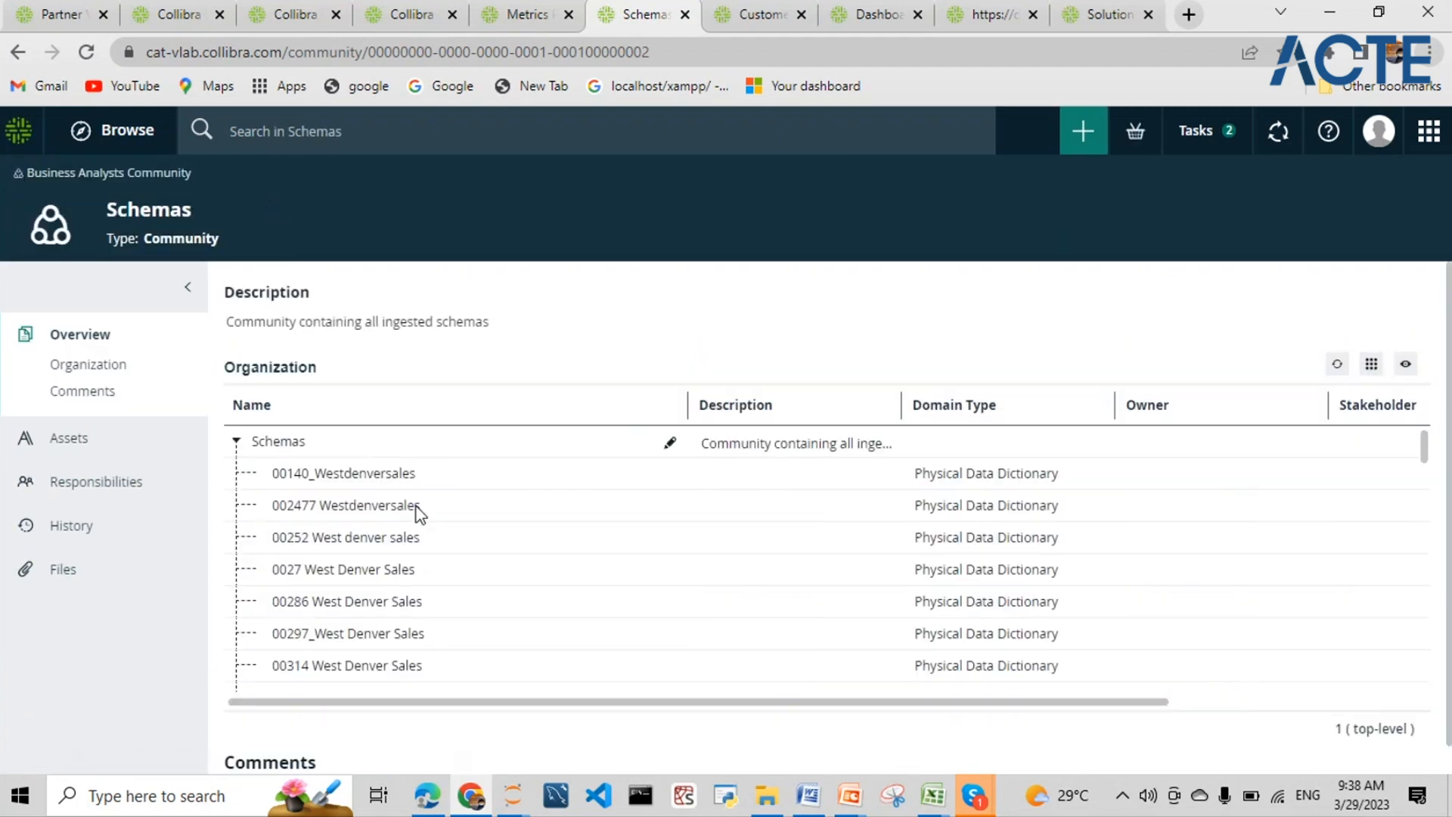
pyautogui.click(28, 53)
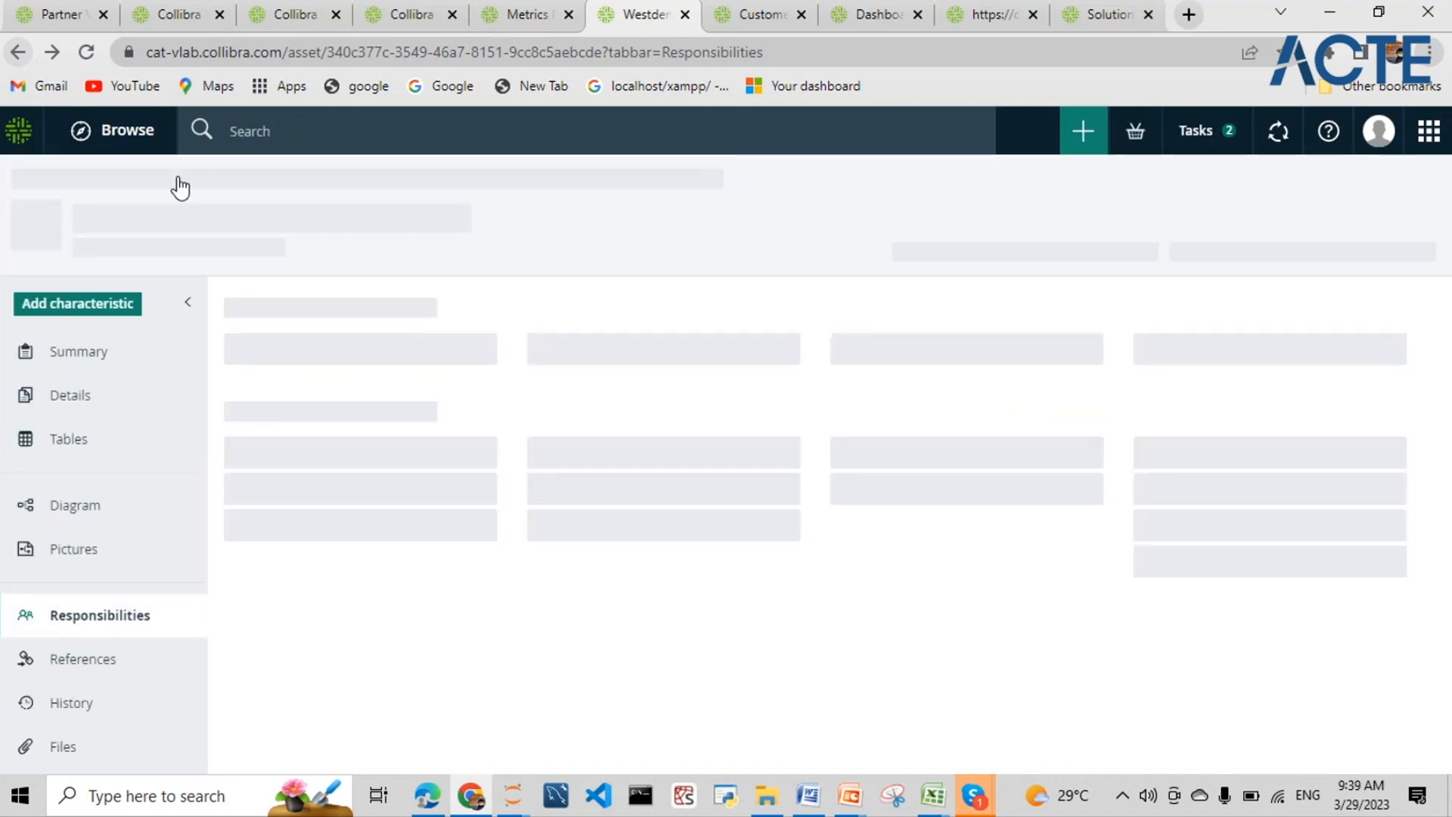
pyautogui.click(1376, 246)
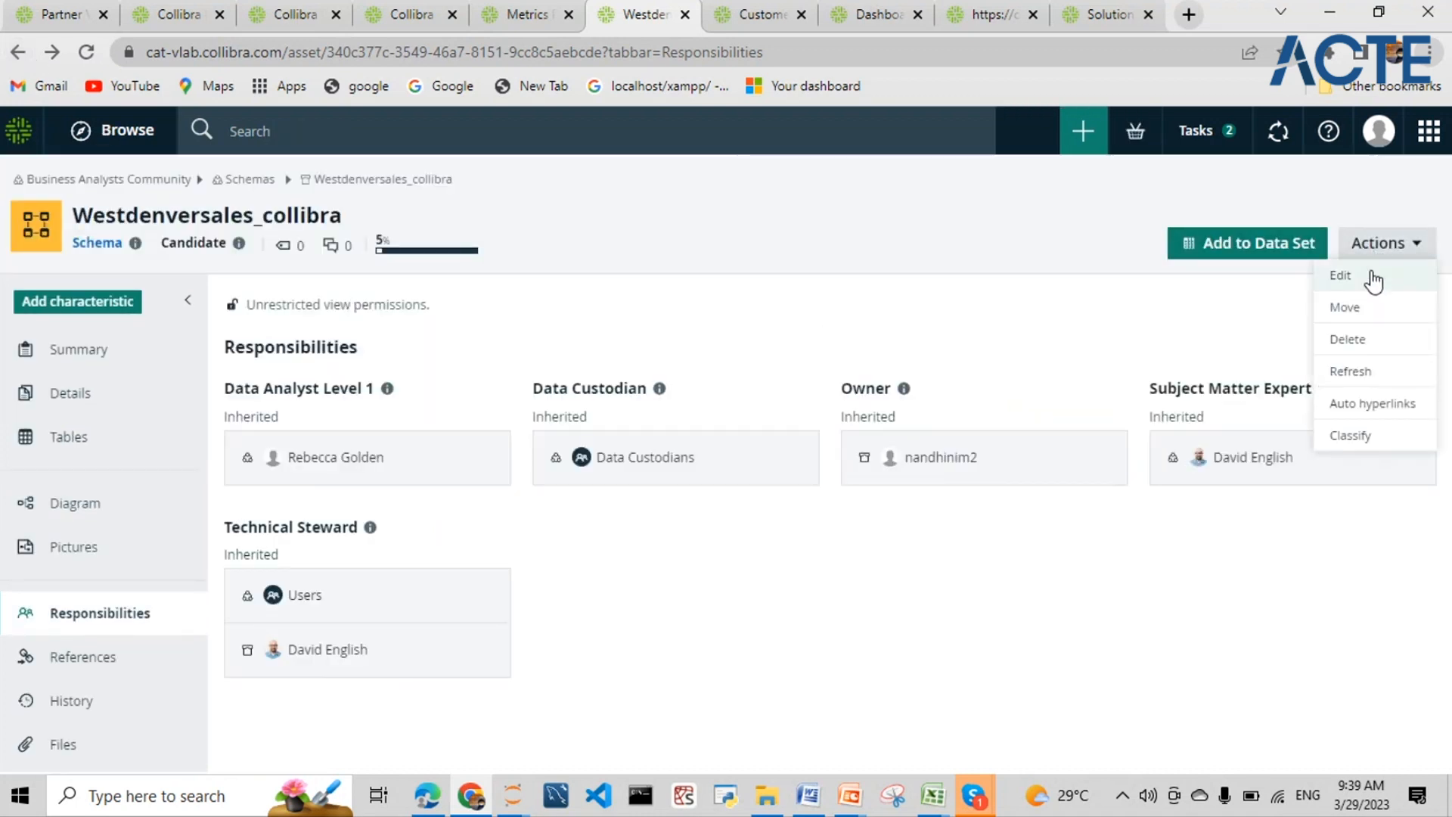
pyautogui.click(1368, 305)
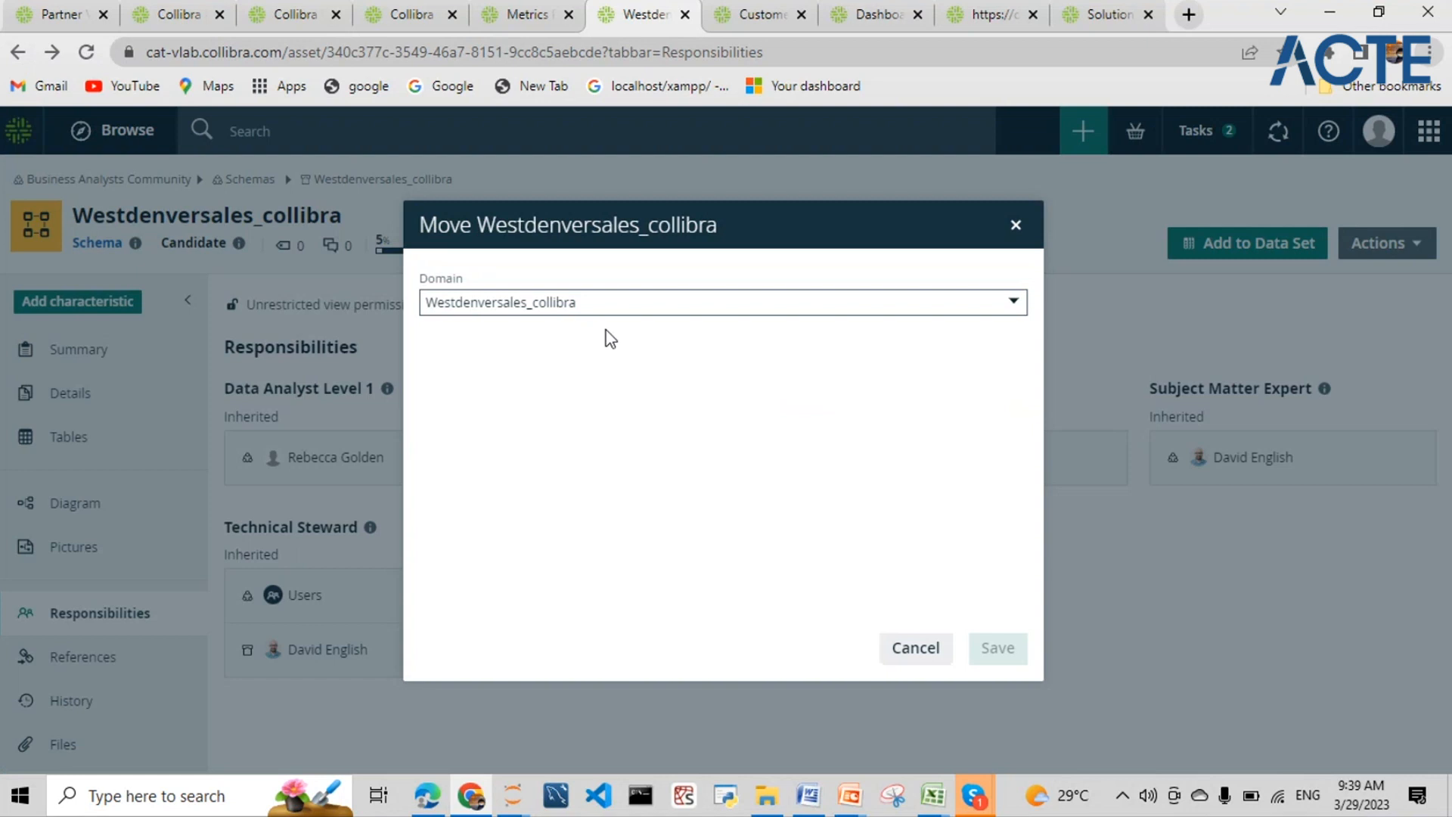
pyautogui.click(602, 302)
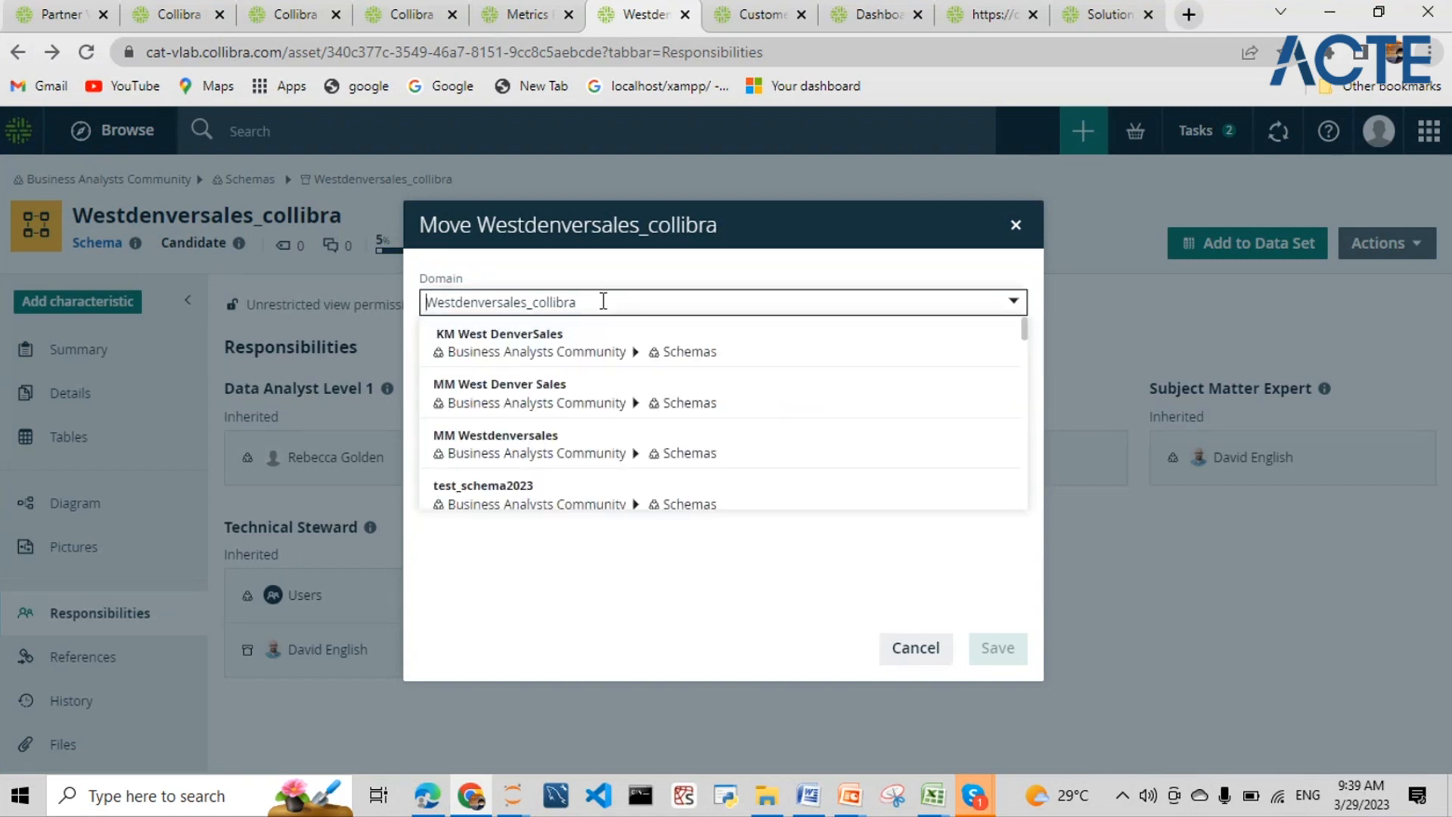
pyautogui.scroll(-10, 636, 415)
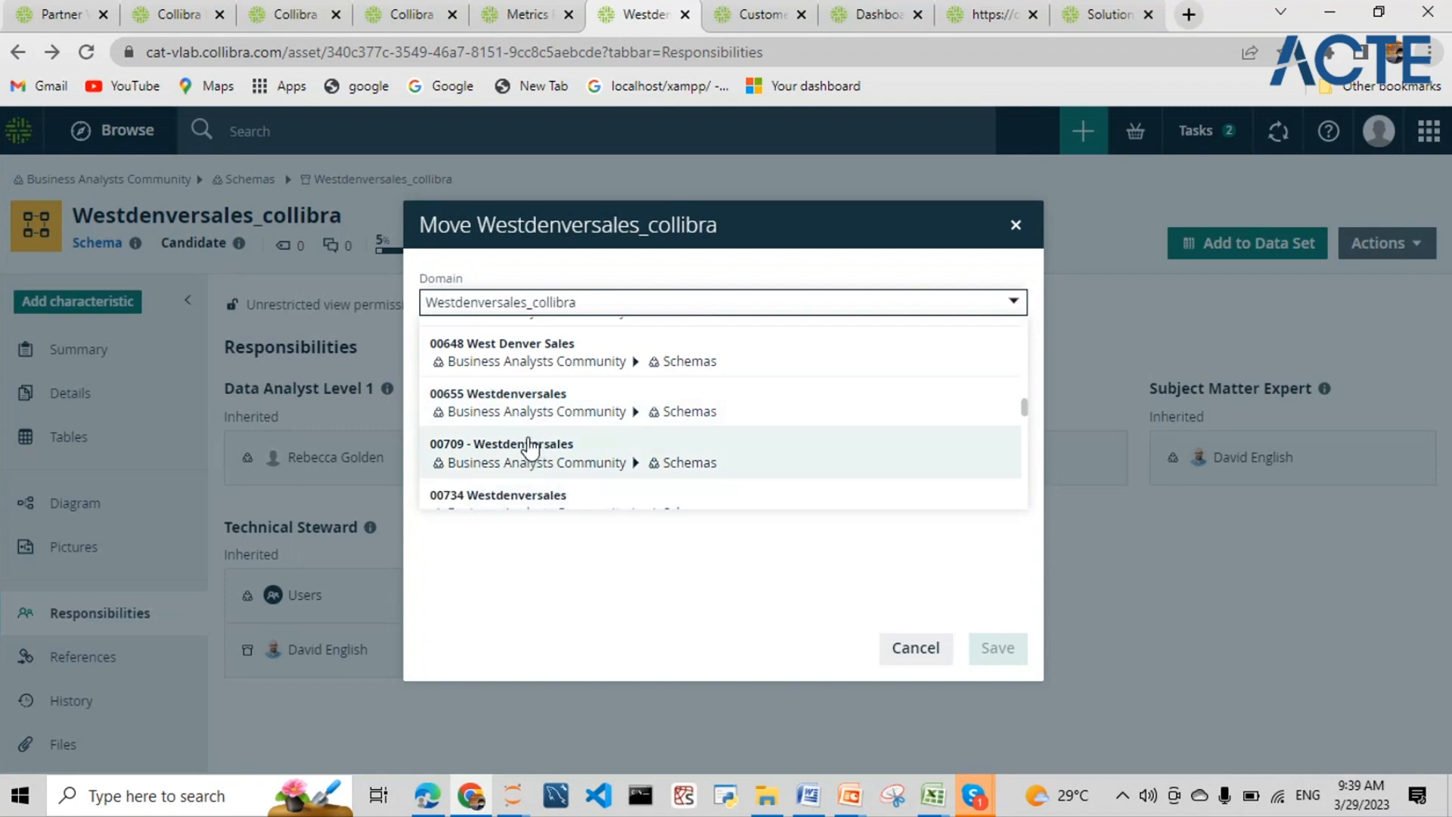
pyautogui.write('e')
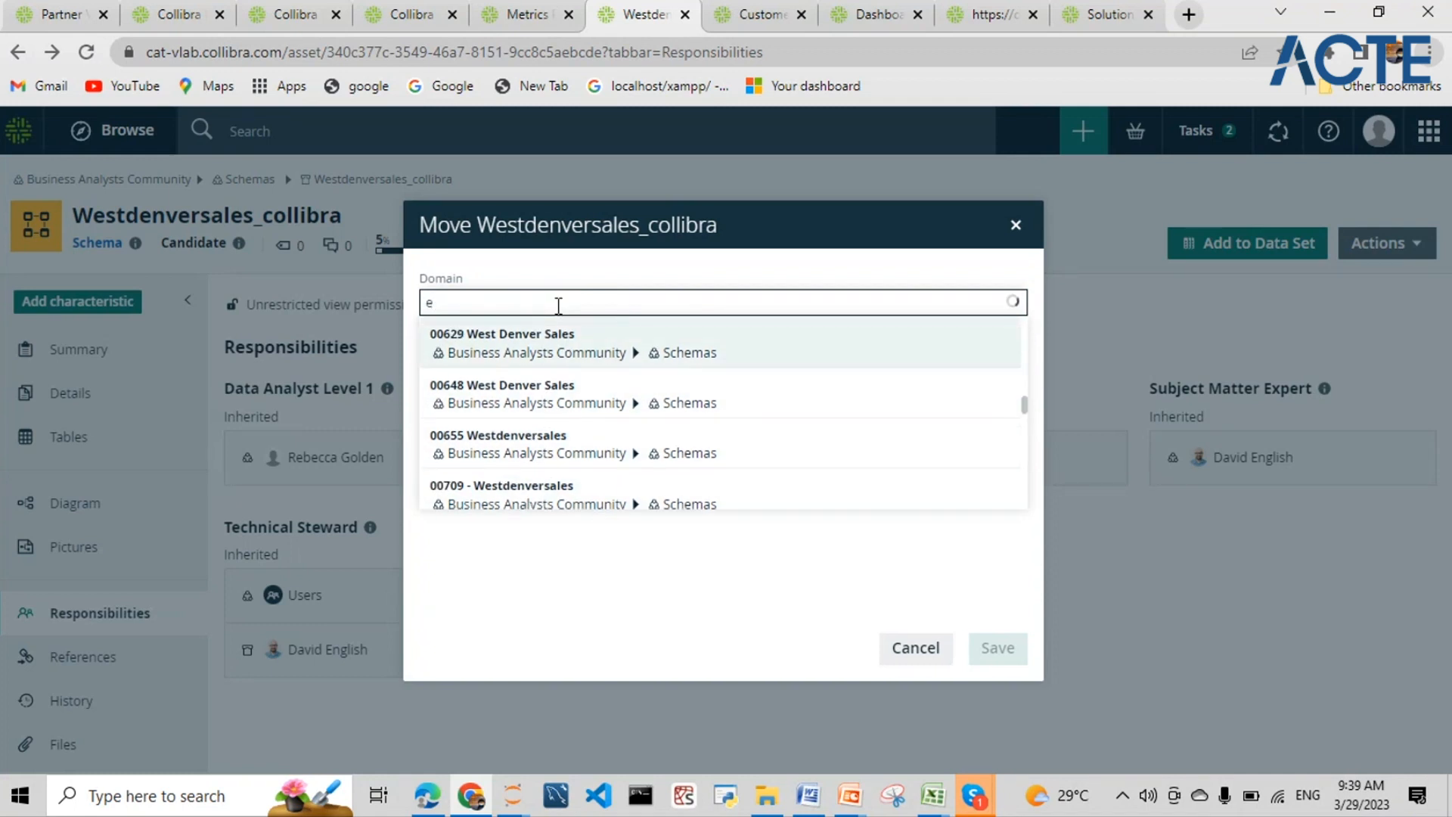
pyautogui.write('nter')
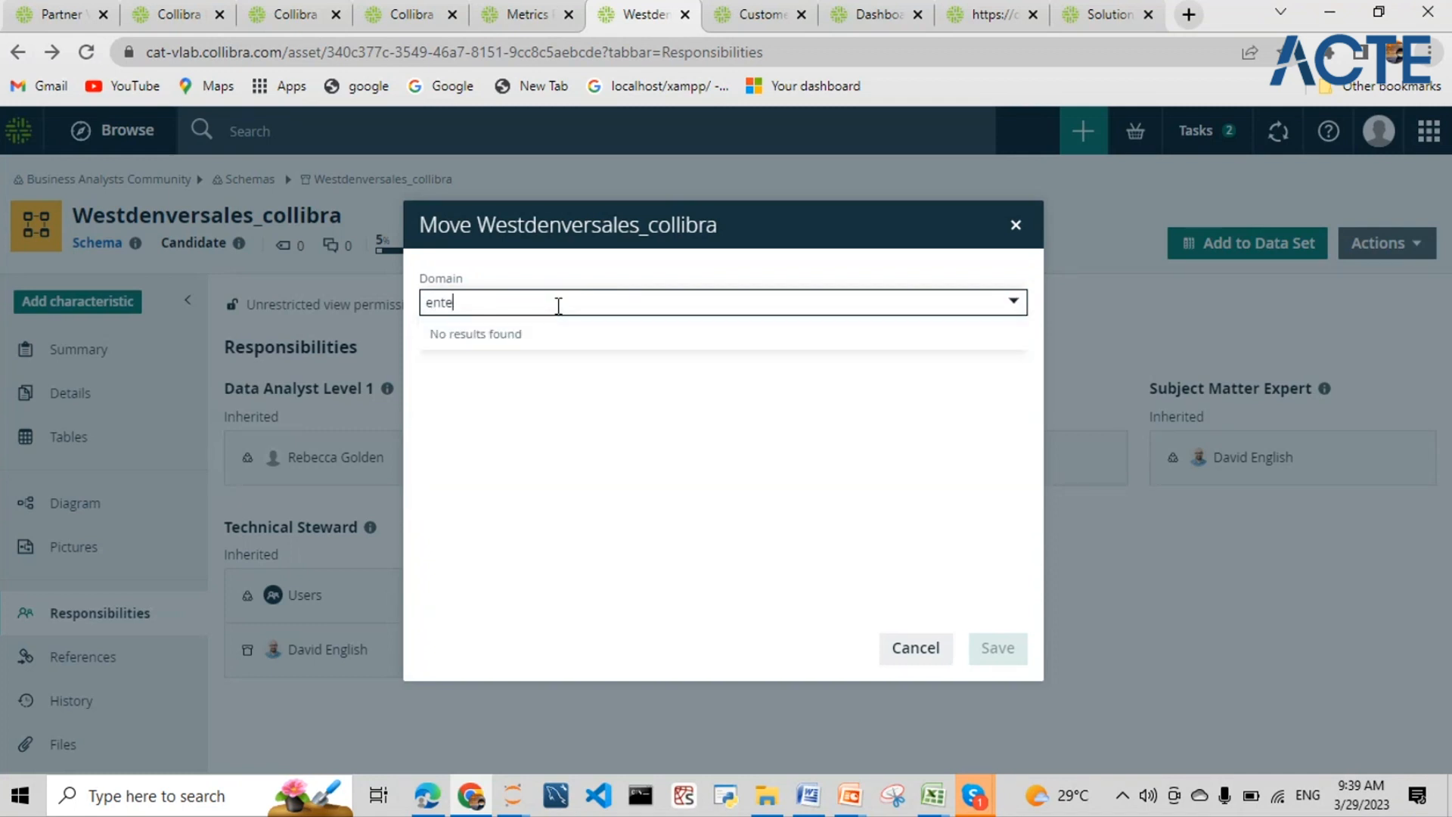
pyautogui.press('BackSpace')
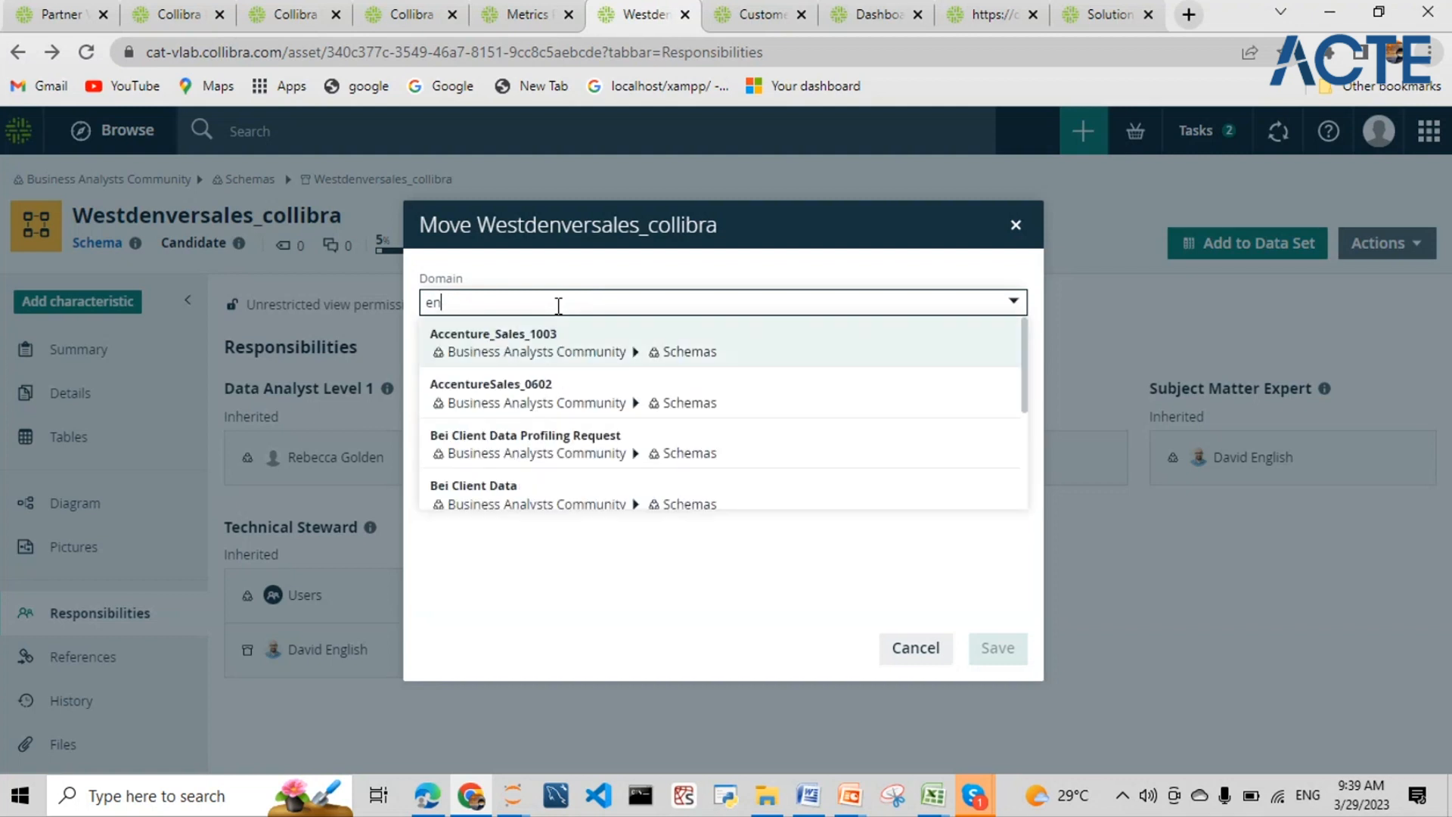
pyautogui.press('BackSpace')
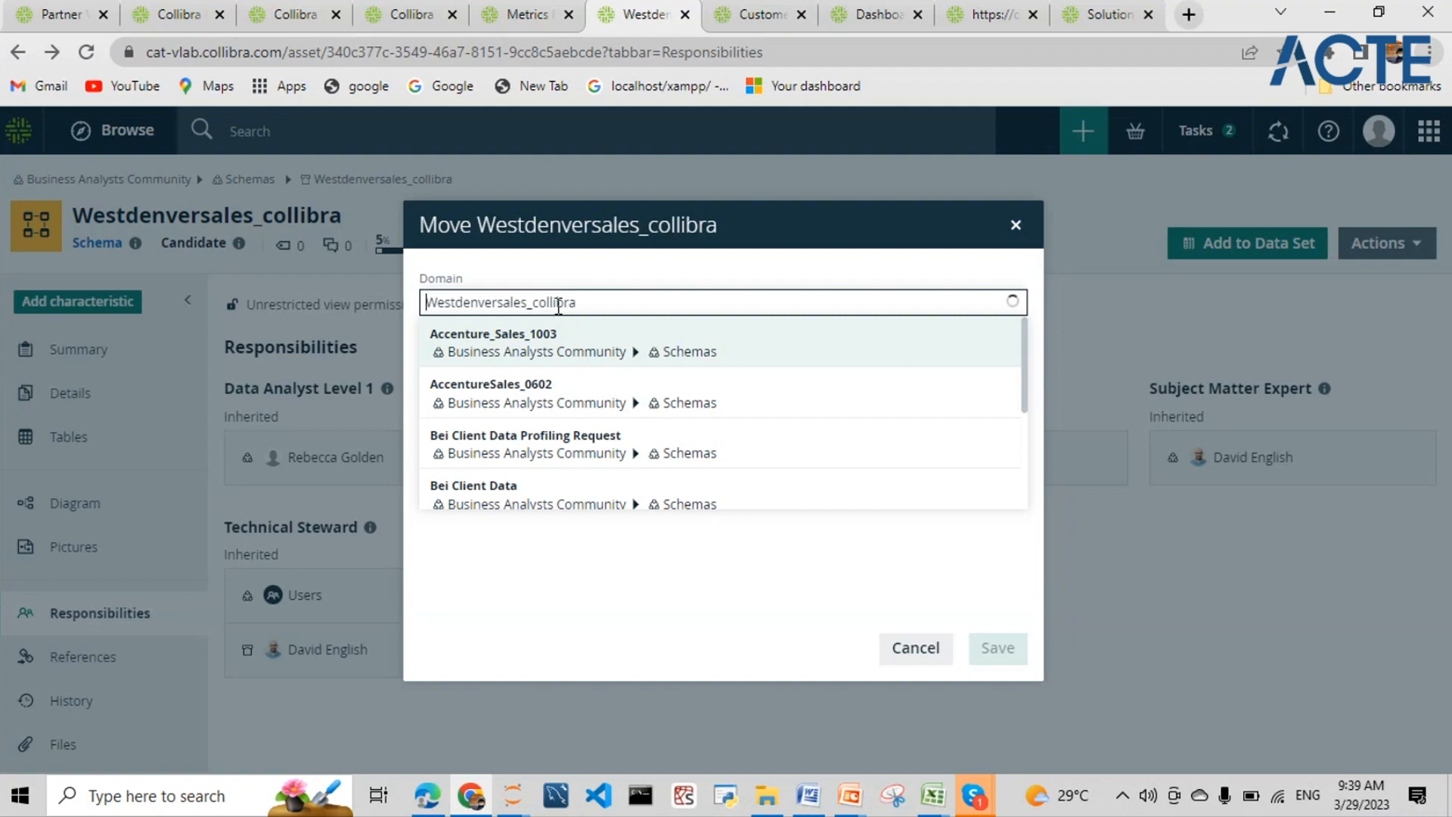
pyautogui.write('et')
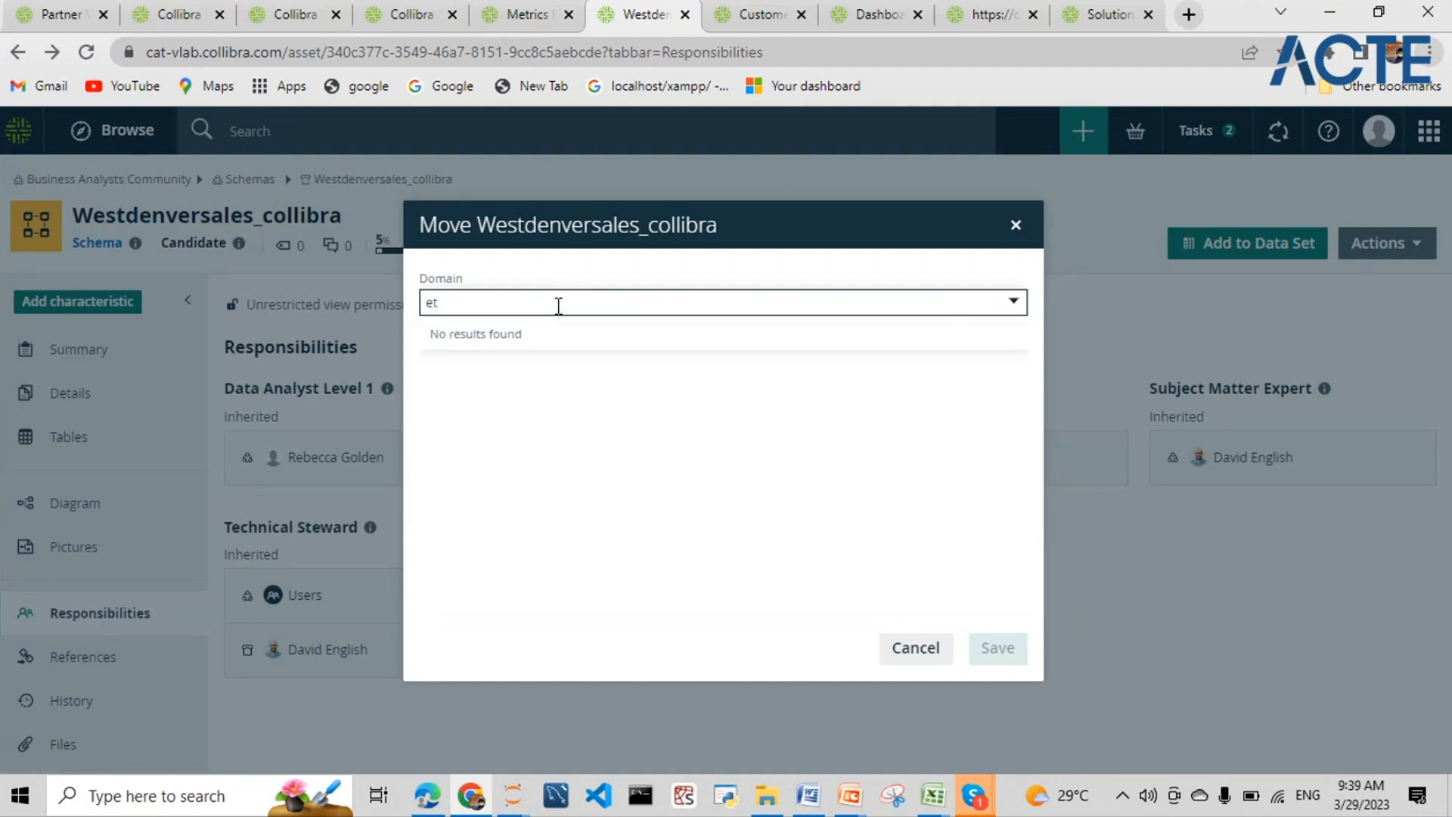
pyautogui.press('BackSpace')
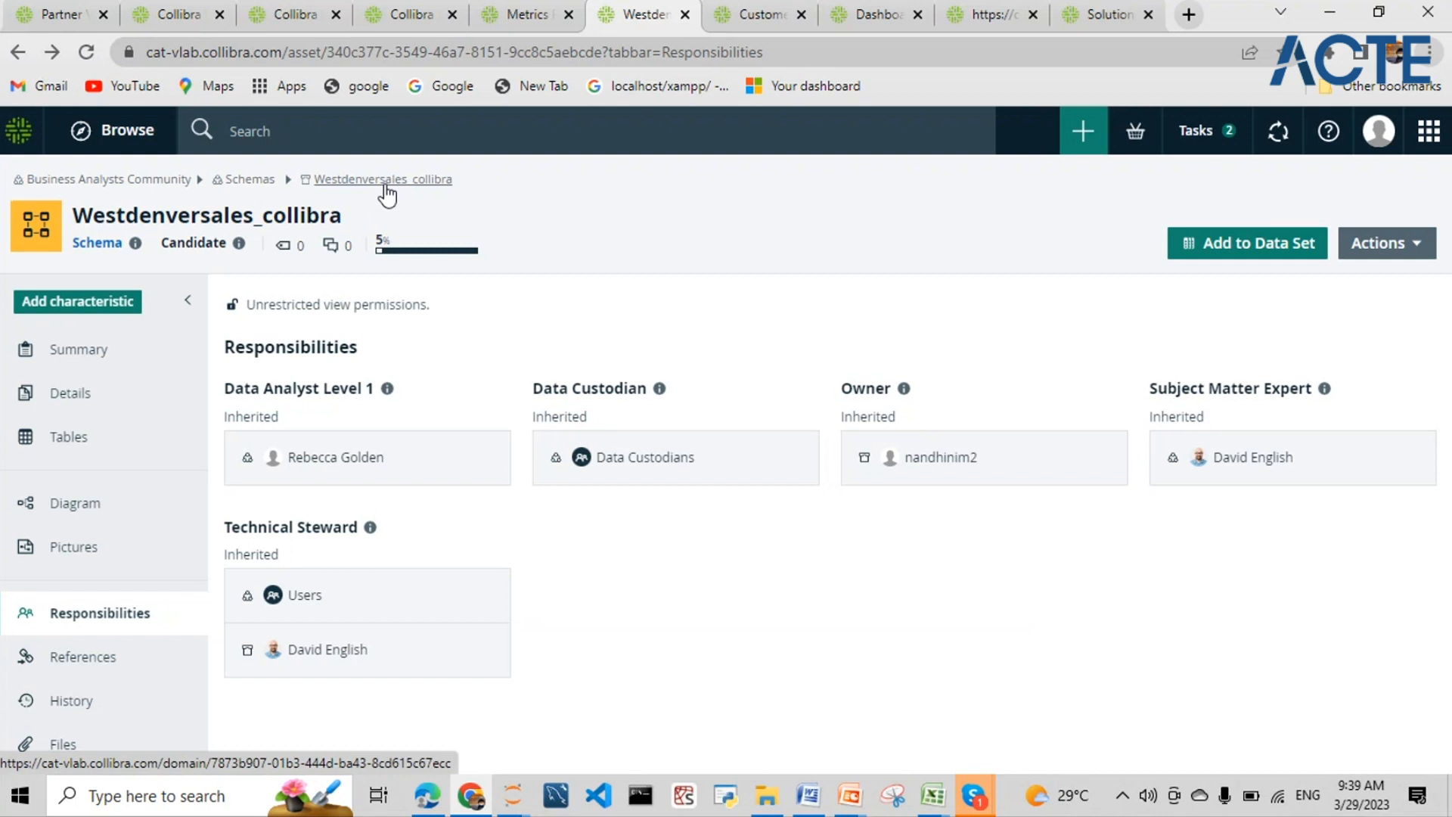
# - Open the Create dialog offering register data source and register system options
pyautogui.click(1089, 132)
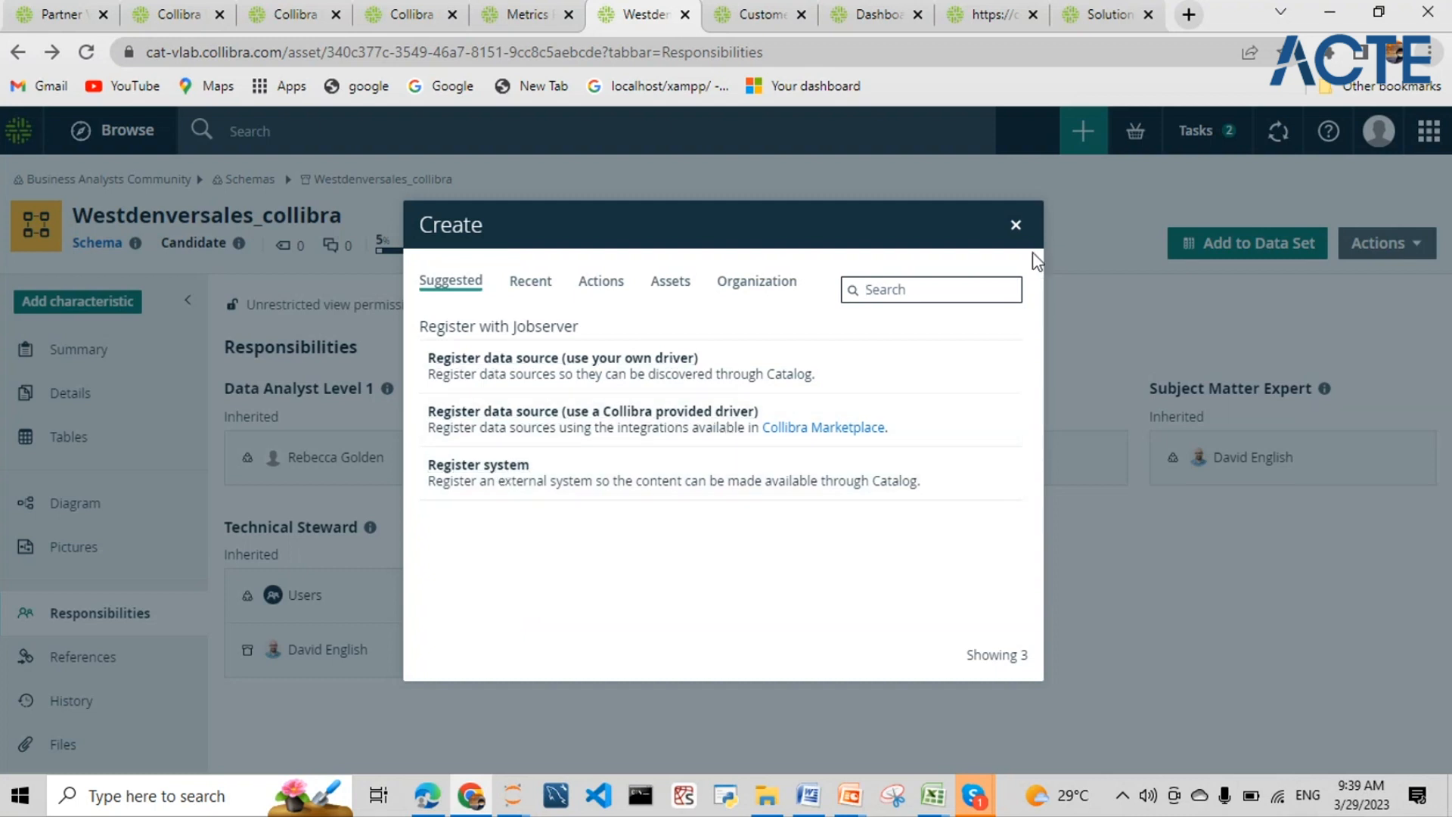
pyautogui.click(1154, 387)
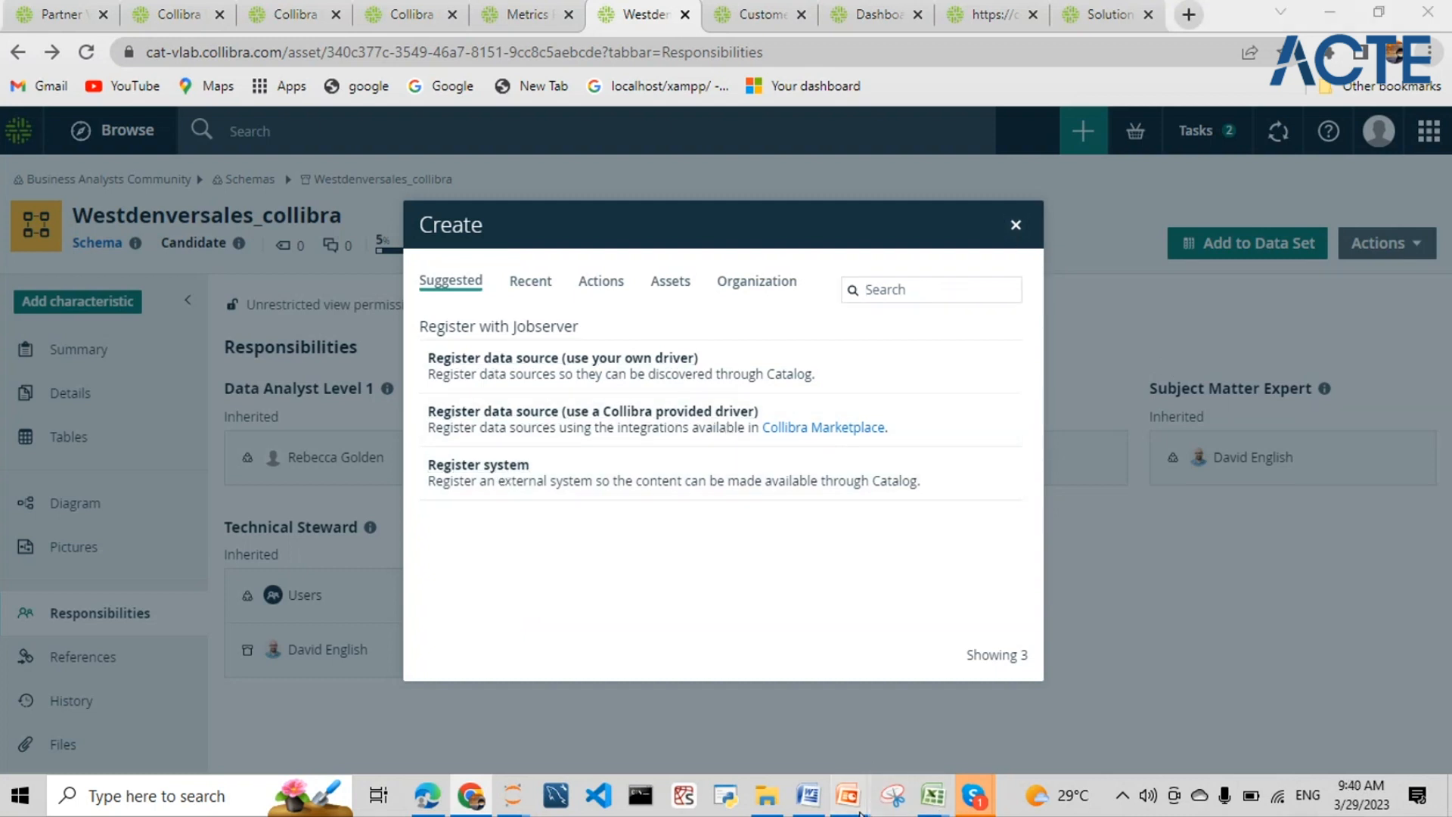
pyautogui.moveTo(848, 796)
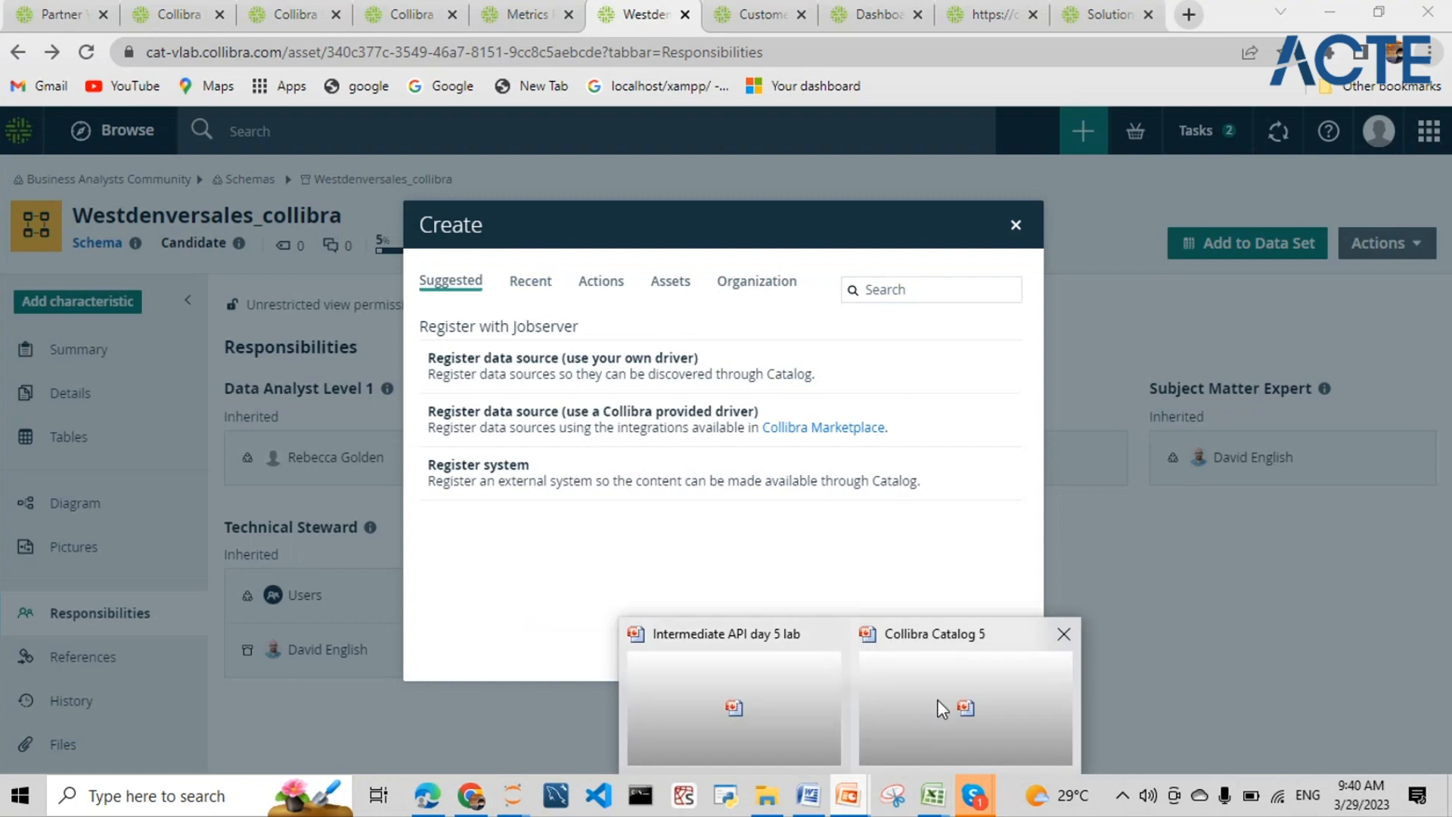
# - Show Collibra Catalog 5's slide 6, Virtual Lab Catalog, selecting the Data Classification and Tableau report bullets
pyautogui.click(792, 716)
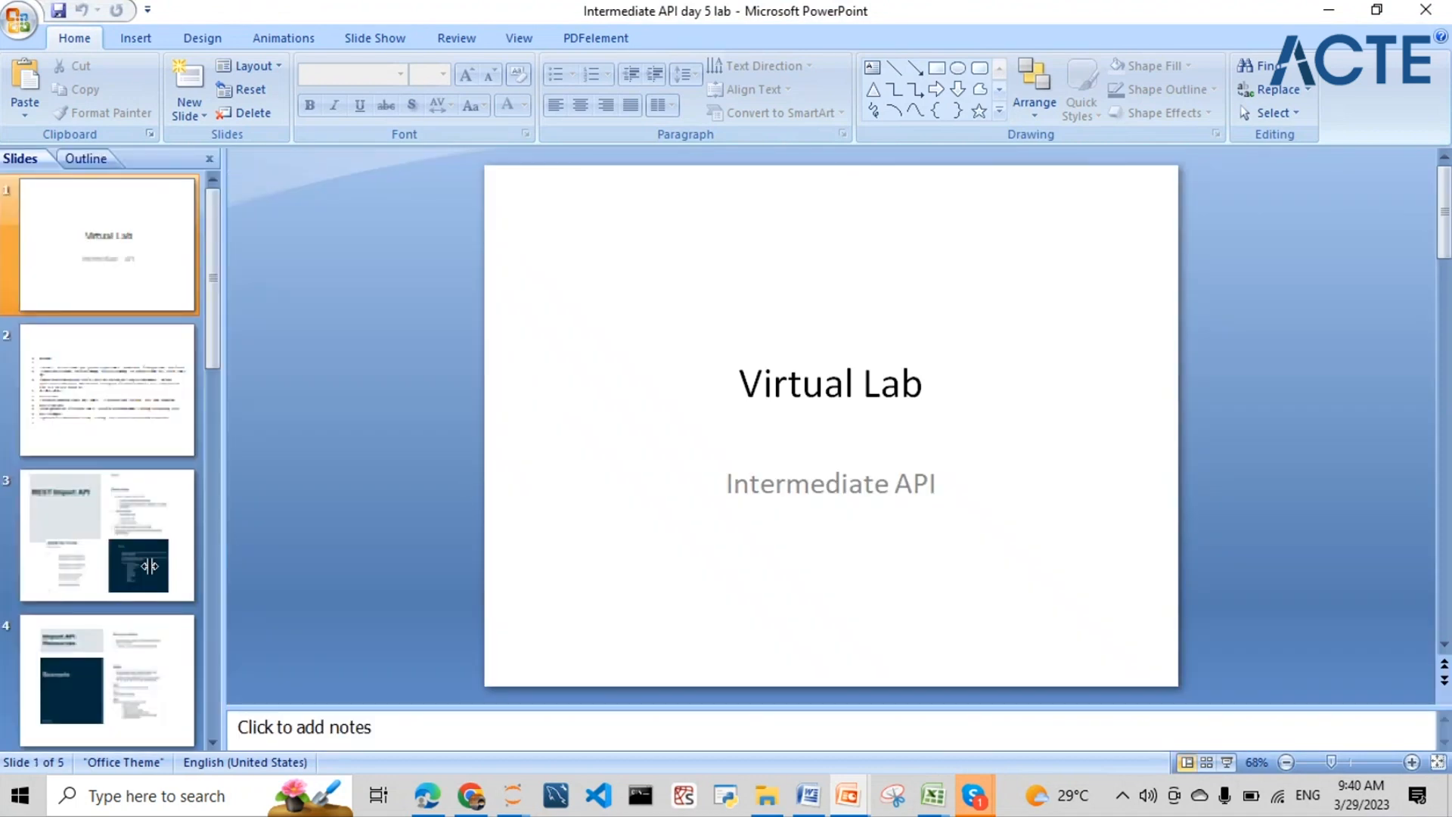
pyautogui.scroll(-3, 139, 563)
pyautogui.moveTo(847, 795)
pyautogui.click(917, 732)
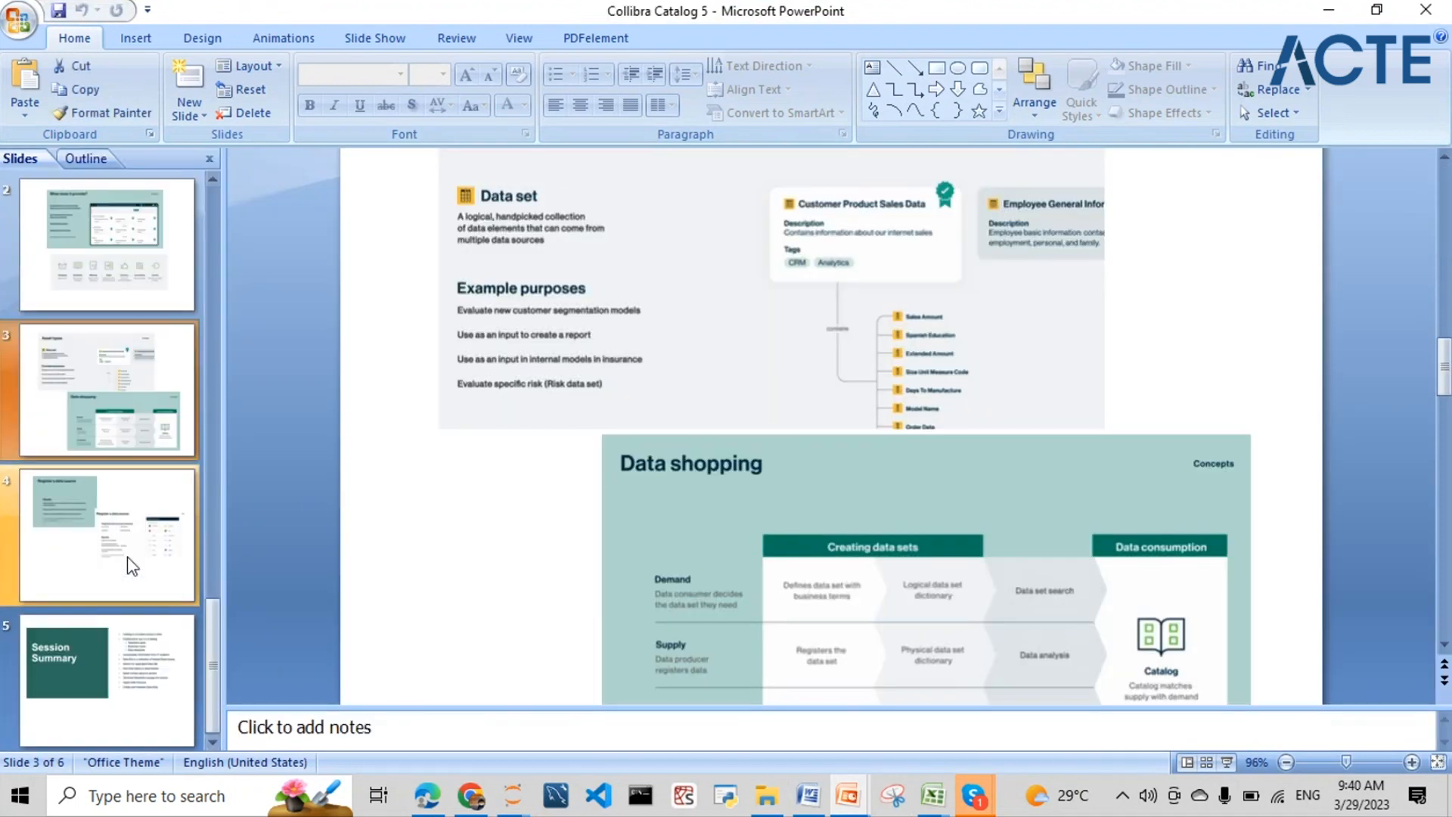
pyautogui.click(133, 563)
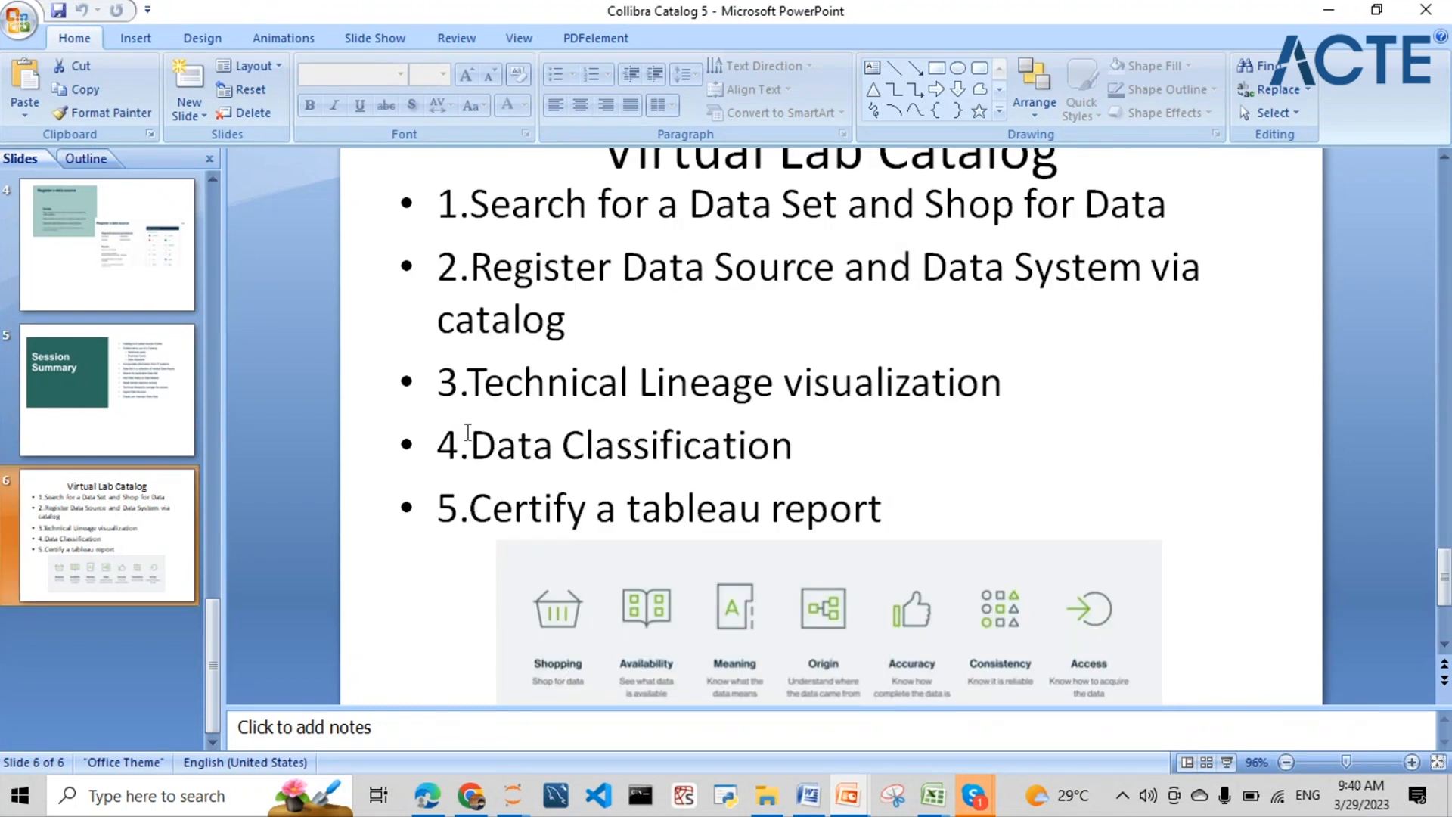
pyautogui.moveTo(454, 439); pyautogui.dragTo(892, 509)
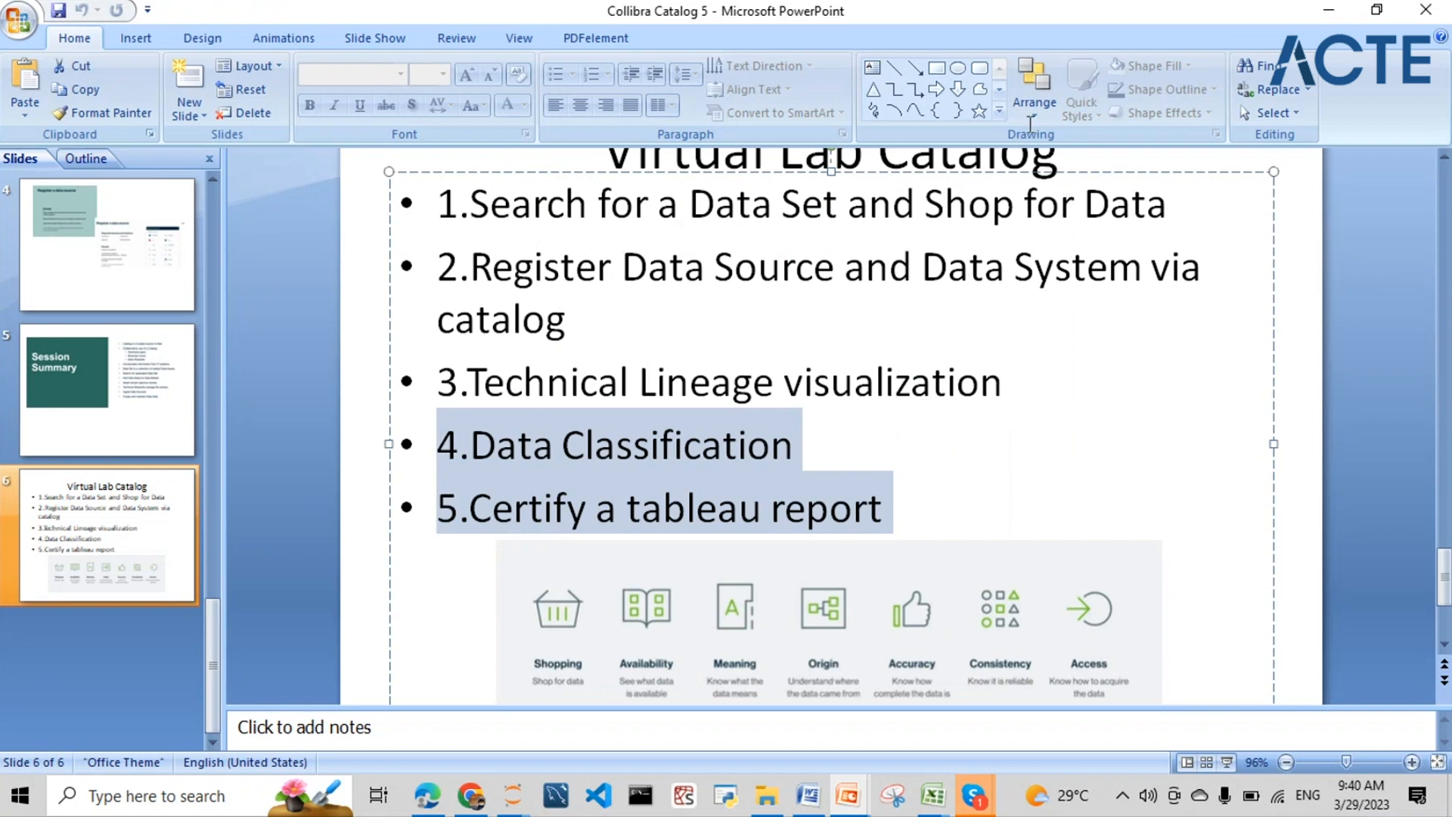